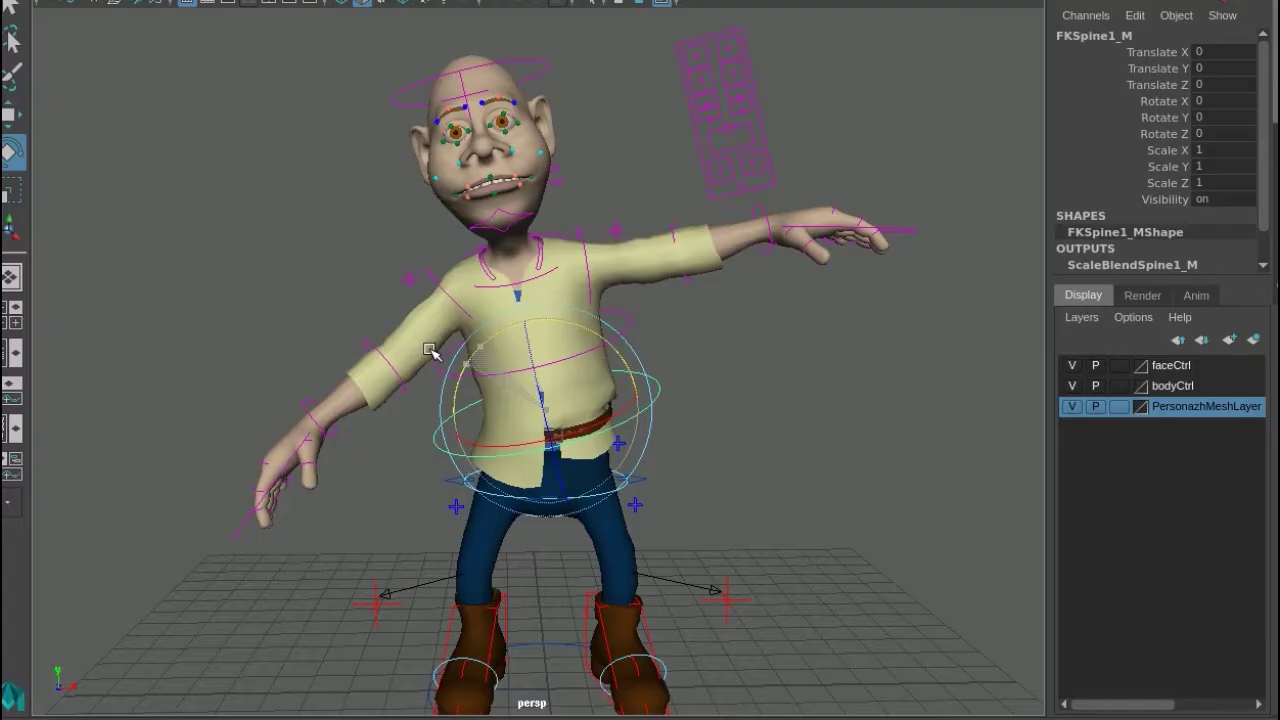
Step: Undo the posing of the spine and shoulder controls and shift the mouth control ctrlMouth_M on the facial control board
key("ctrl+z")
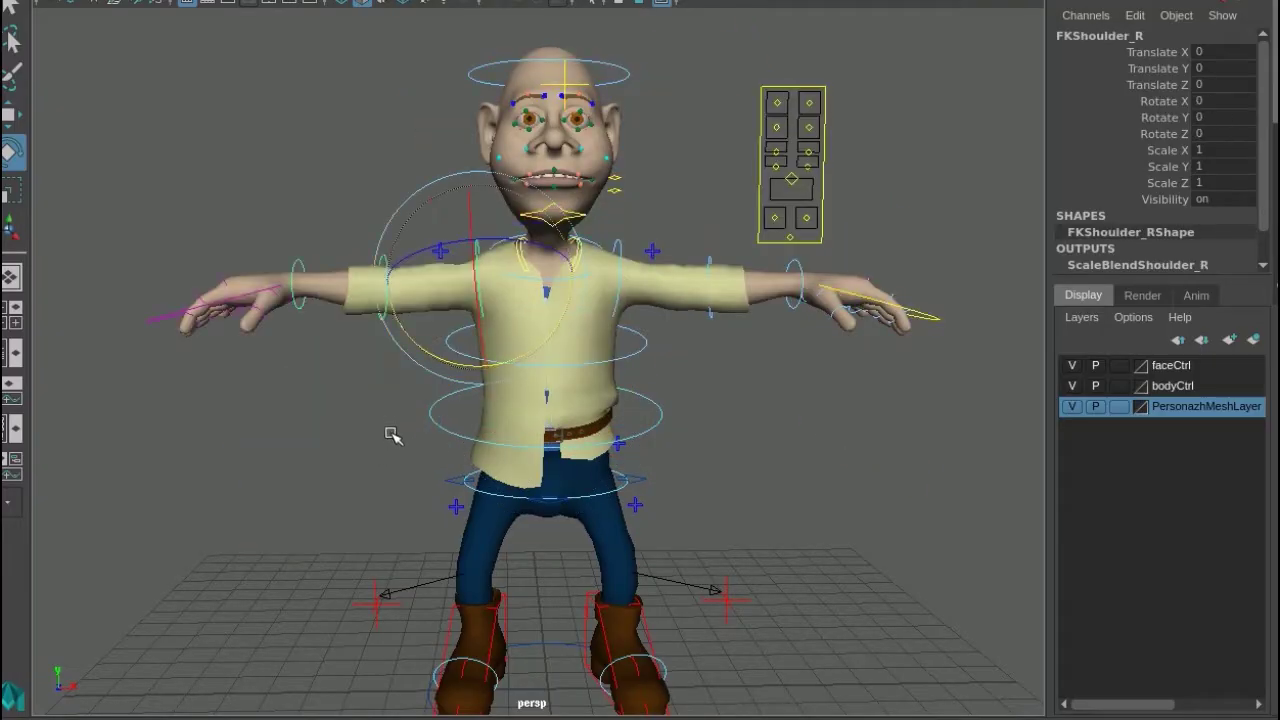
left_click(697, 134)
scroll(690, 148, "up", 2)
scroll(634, 340, "up", 4)
middle_click_drag(675, 187, 603, 392, "alt")
left_click(975, 383)
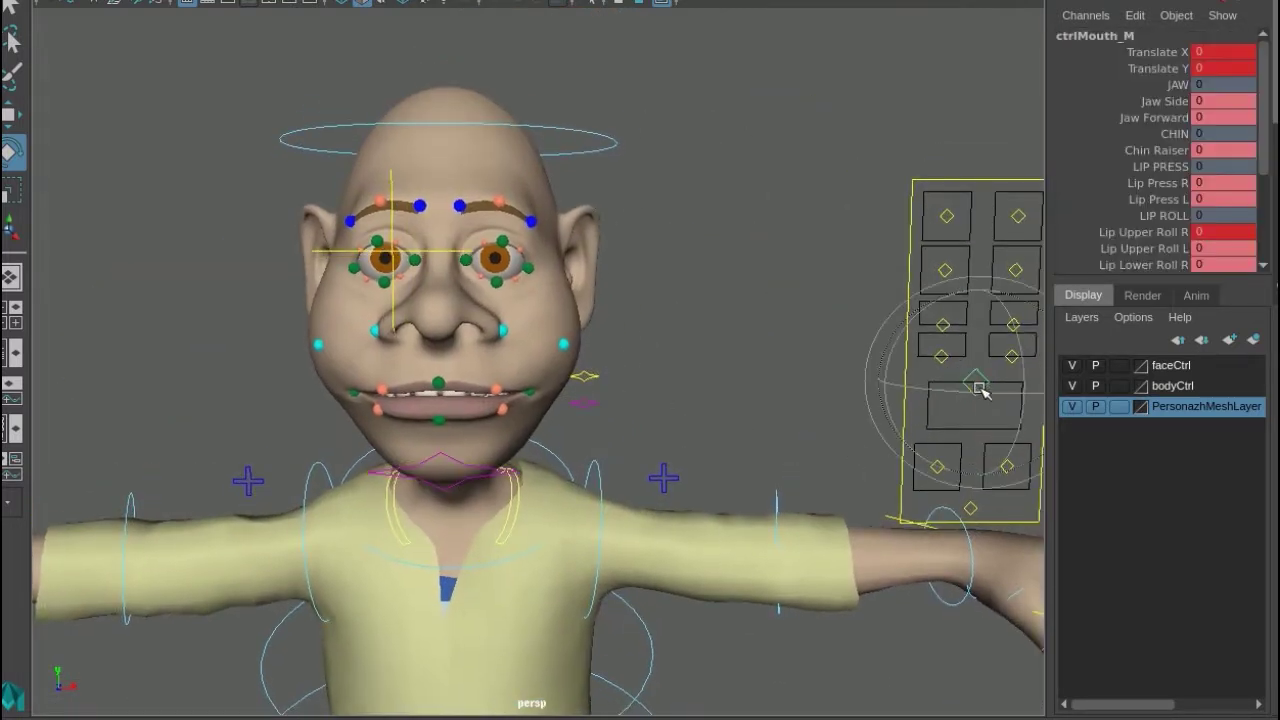
key("w")
mouse_move(975, 392)
left_mouse_down()
mouse_move(1014, 394)
mouse_move(1006, 463)
mouse_move(963, 414)
mouse_move(980, 371)
mouse_move(986, 390)
left_mouse_up()
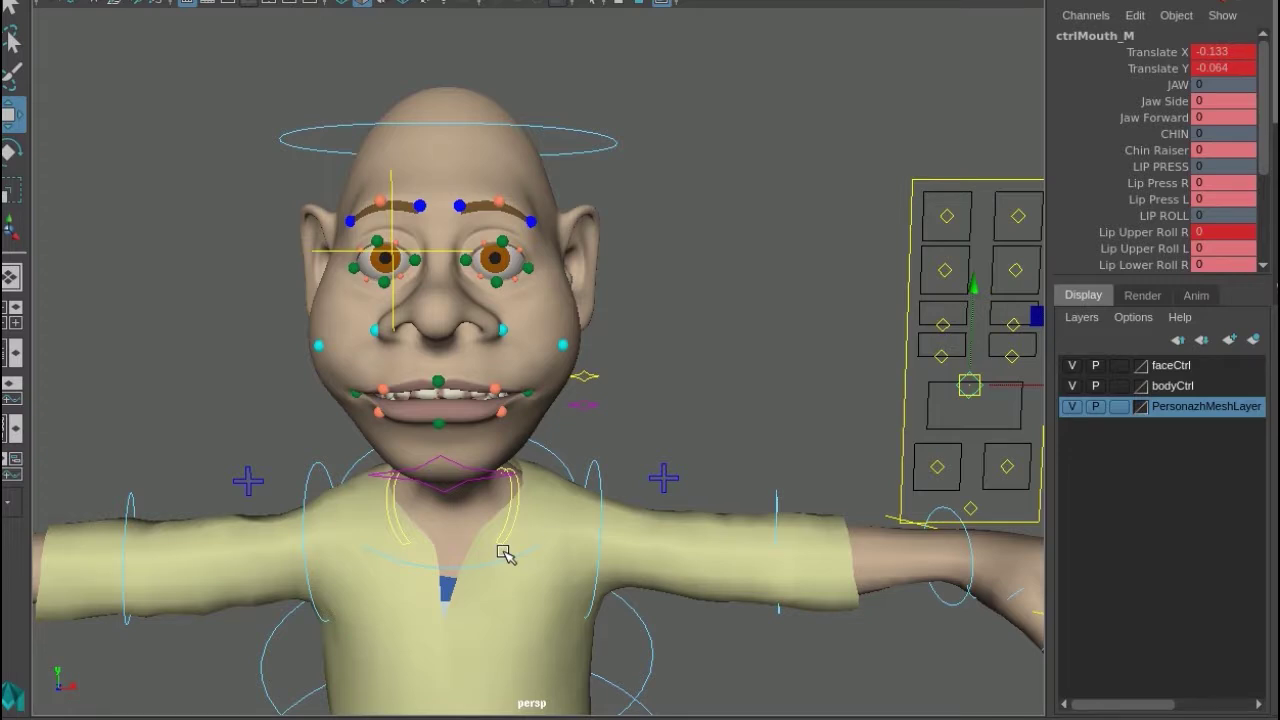
Step: Open the Blend Shape editor and look through the target sliders of asFaceBS
left_click(421, 14)
mouse_move(470, 57)
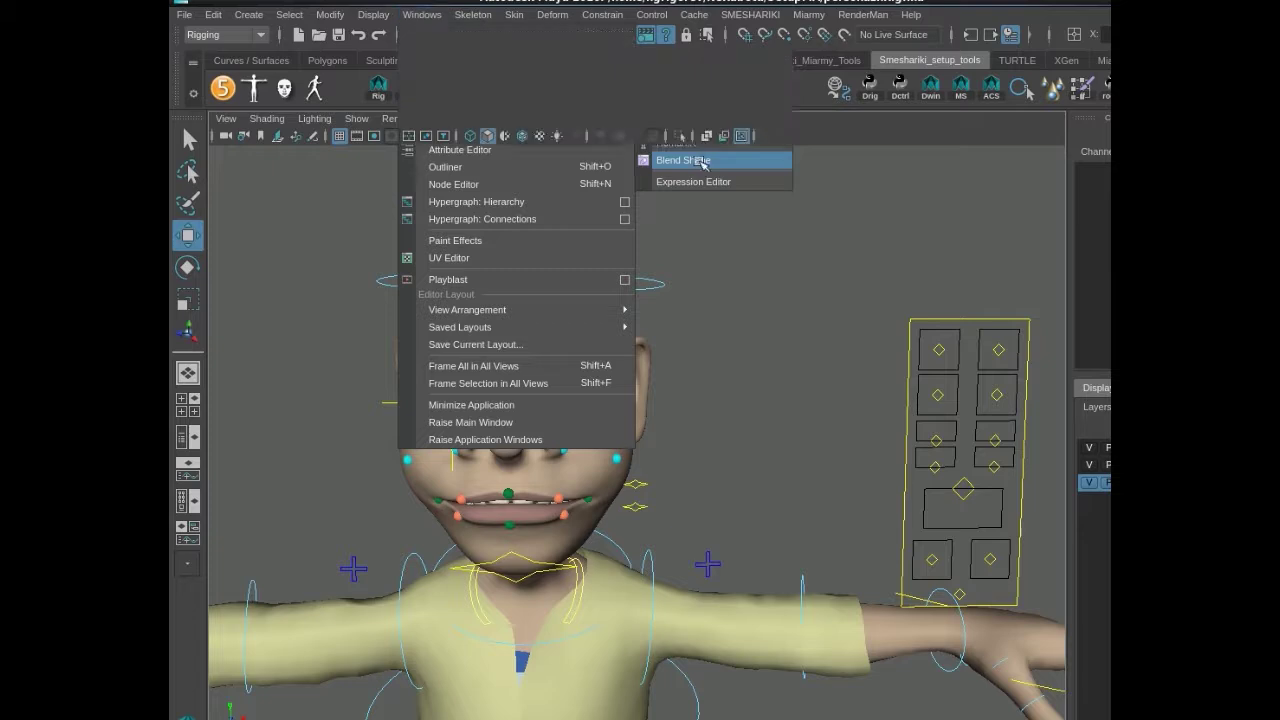
left_click(703, 161)
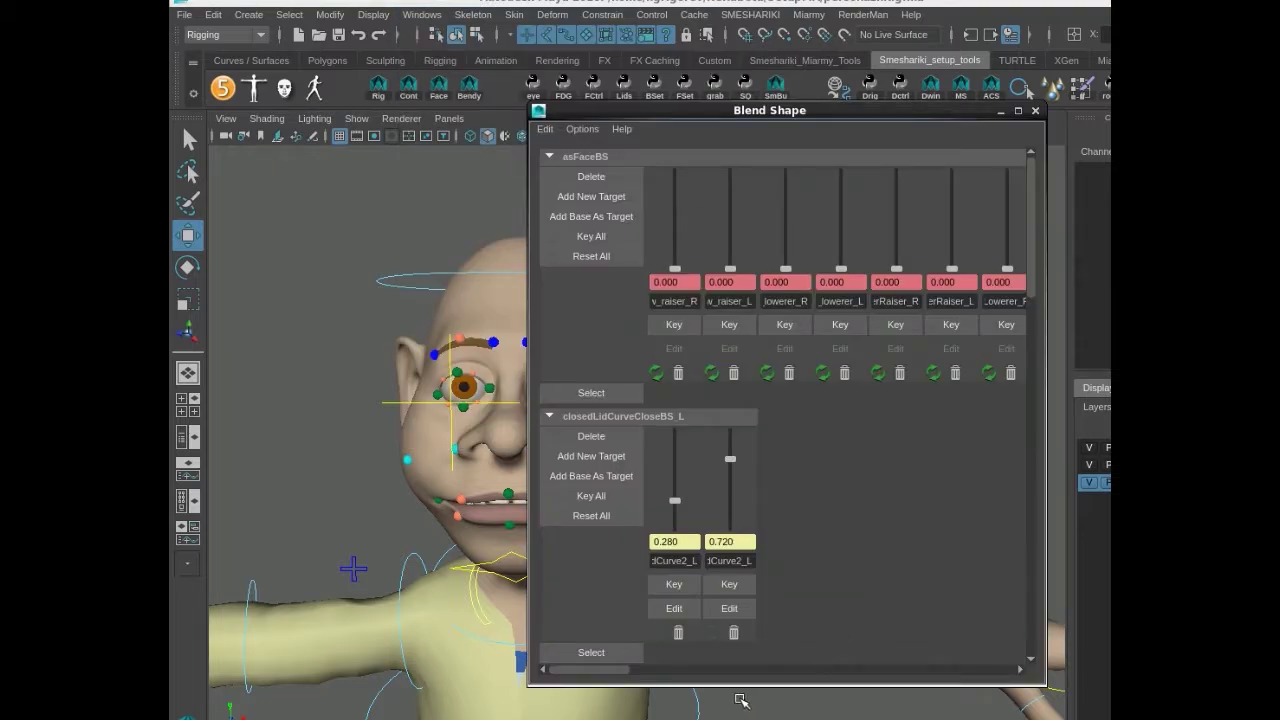
left_click_drag(580, 668, 893, 669)
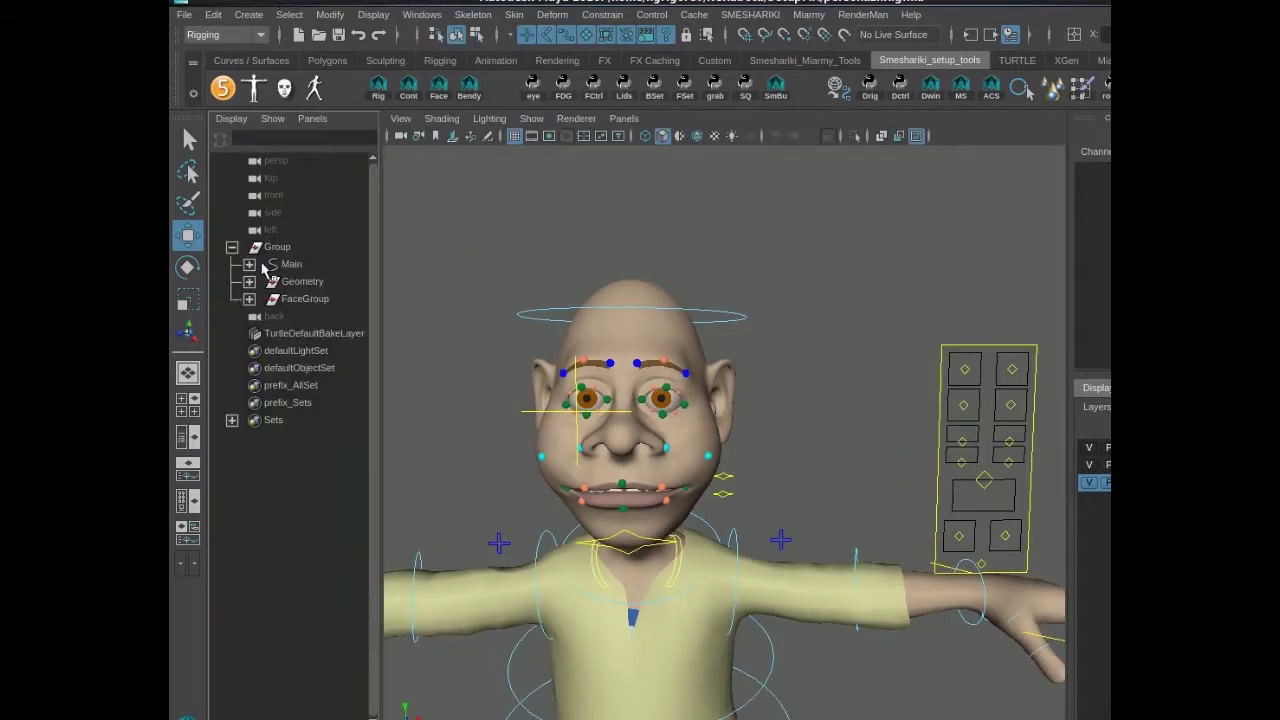
Step: Expand the entire FaceGroup hierarchy, widen the Outliner, and examine the nodes down through FaceMotionSystem
left_click(312, 299)
left_click(249, 299, "shift")
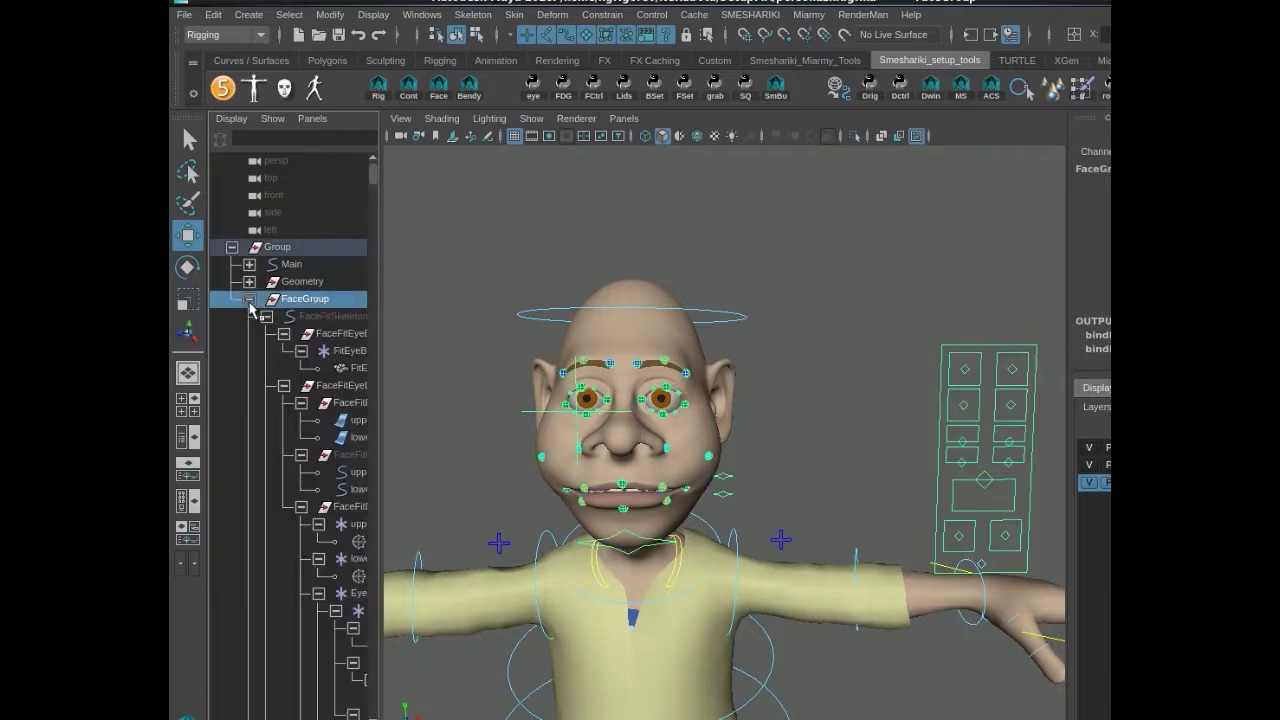
scroll(305, 395, "down", 5)
scroll(290, 391, "down", 8)
left_click_drag(380, 322, 819, 350)
scroll(380, 450, "down", 10)
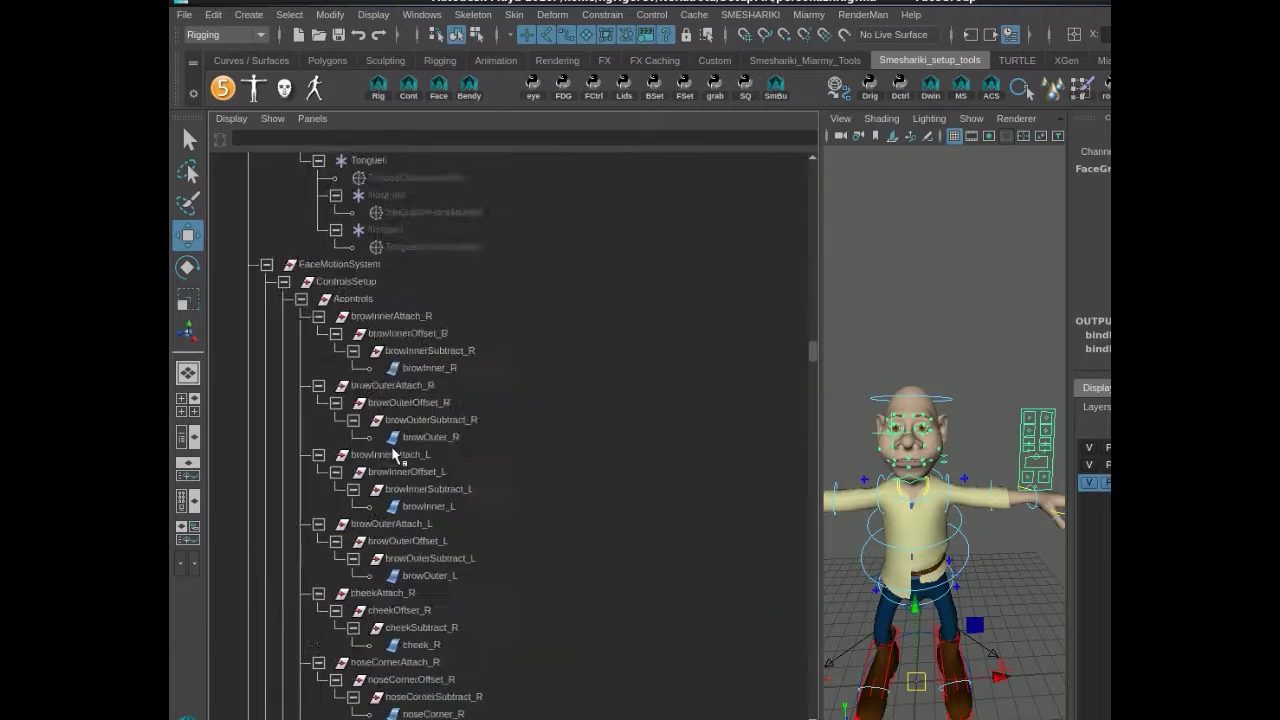
scroll(425, 493, "down", 5)
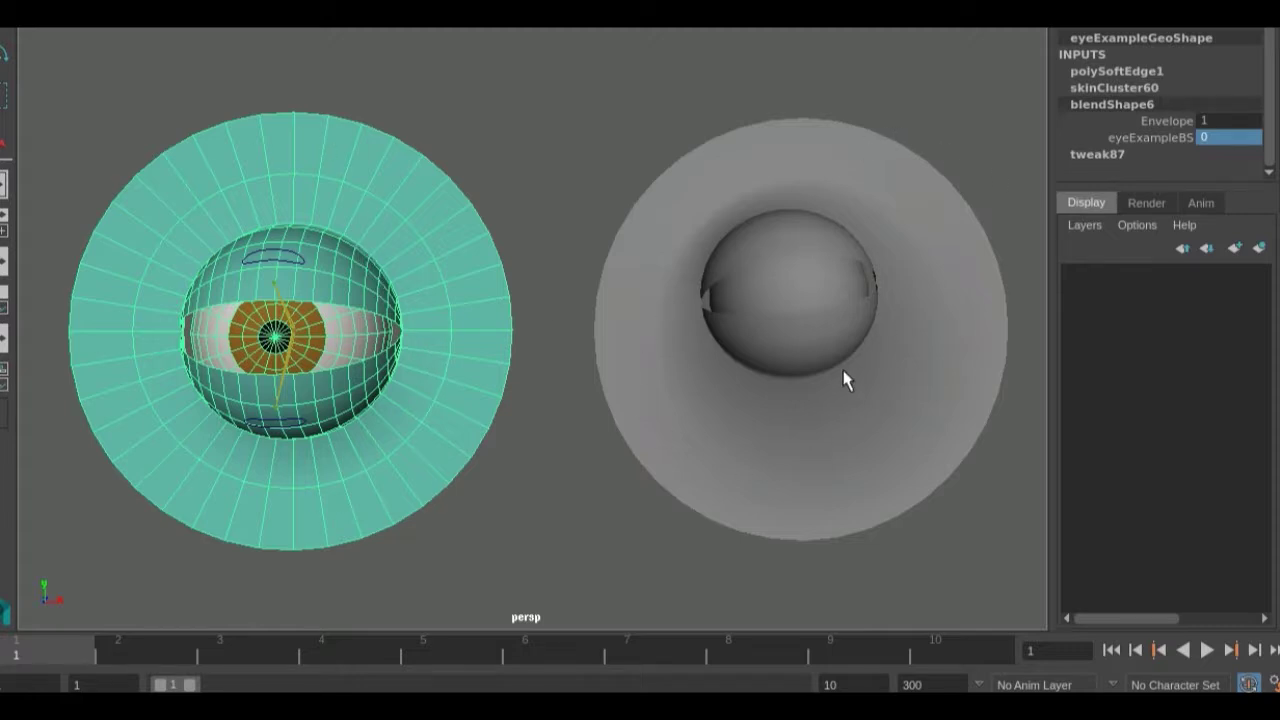
Step: Set the eyeExampleBS blend shape weight to 1 on the eye example and play the animation
mouse_move(40, 660)
left_mouse_down()
mouse_move(865, 688)
mouse_move(50, 666)
mouse_move(329, 680)
mouse_move(730, 665)
mouse_move(20, 655)
left_mouse_up()
type("1")
key("Return")
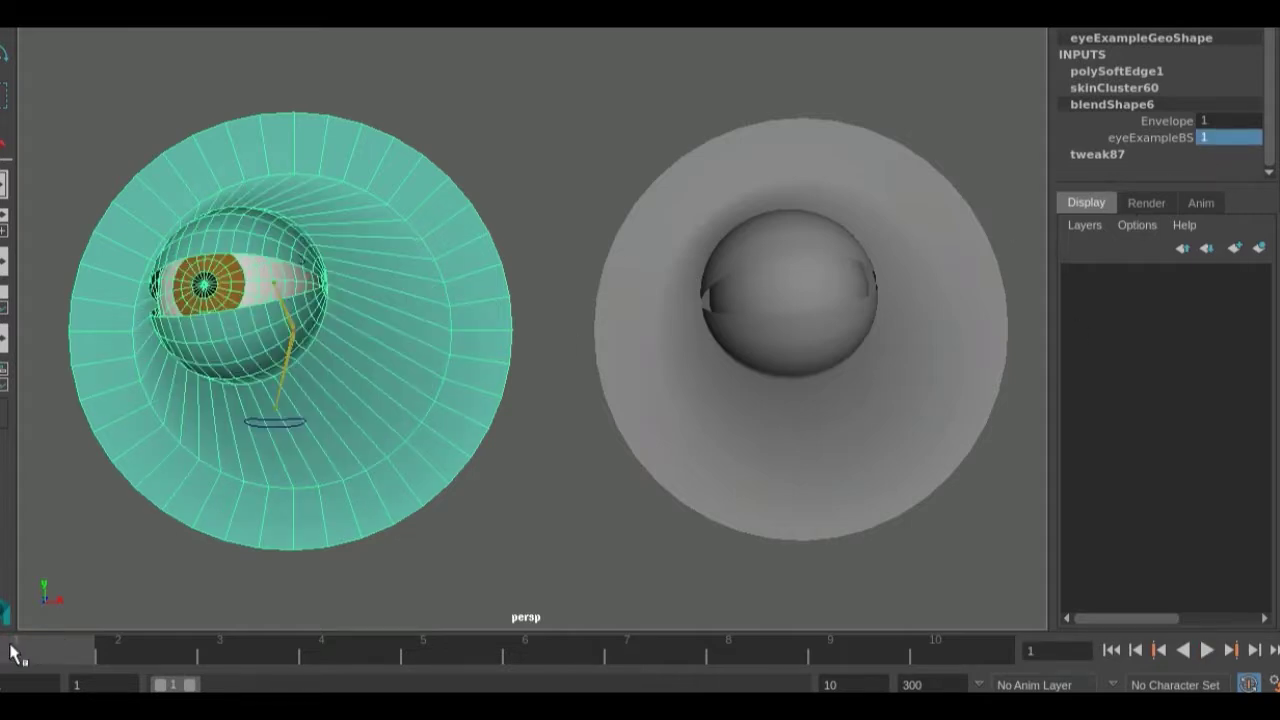
key("alt+v")
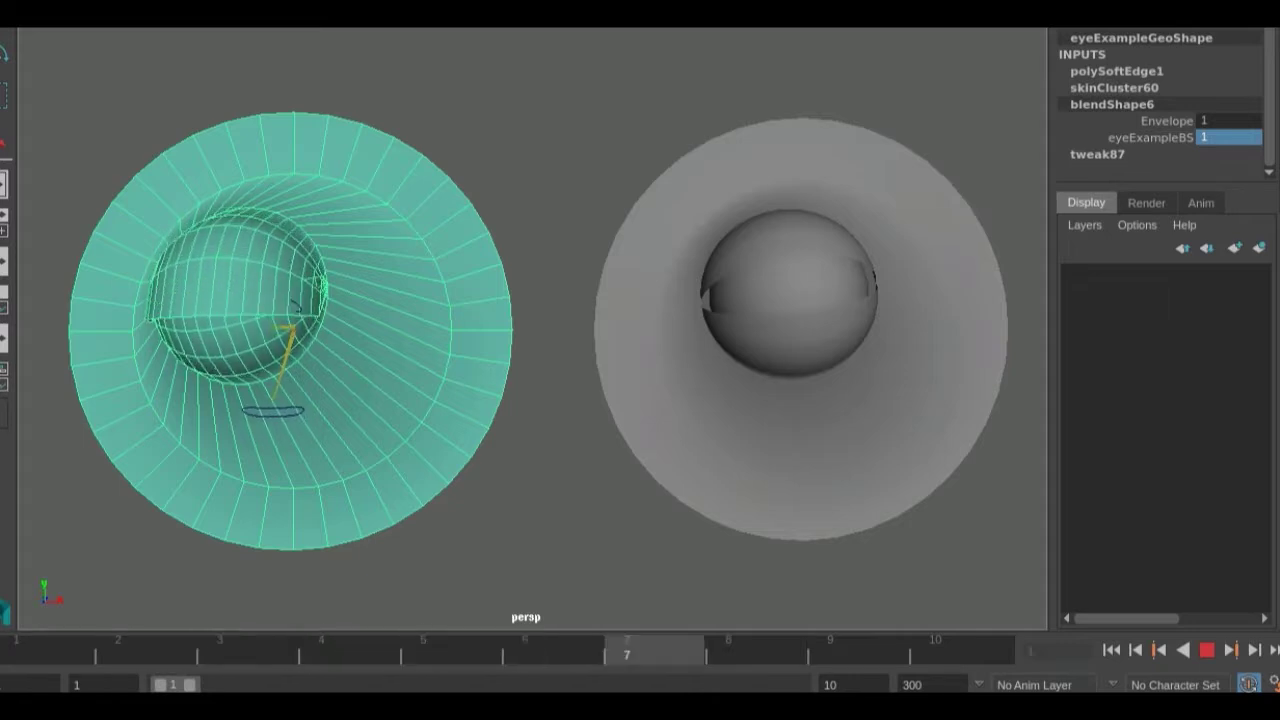
key("alt+v")
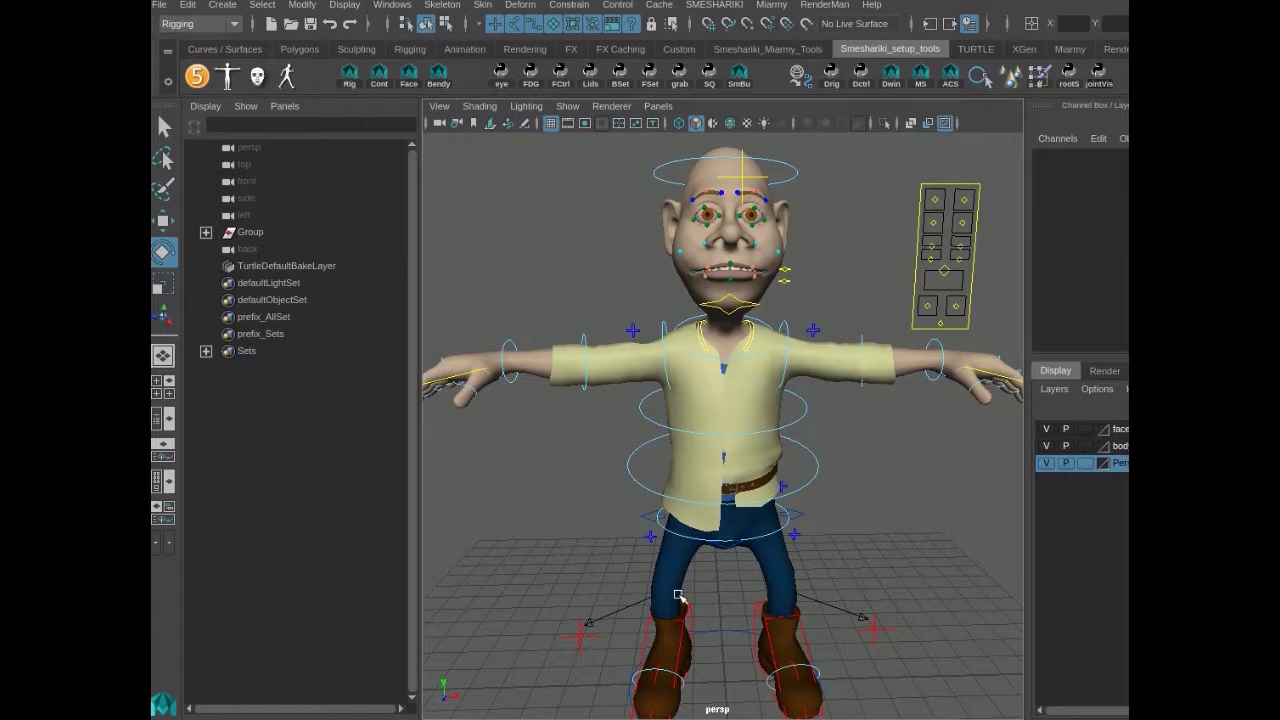
Step: Create a skin bone chain from the Root_M joint under DeformationSystem using Miarmy's Establish Full Bone Chain
left_click(205, 232)
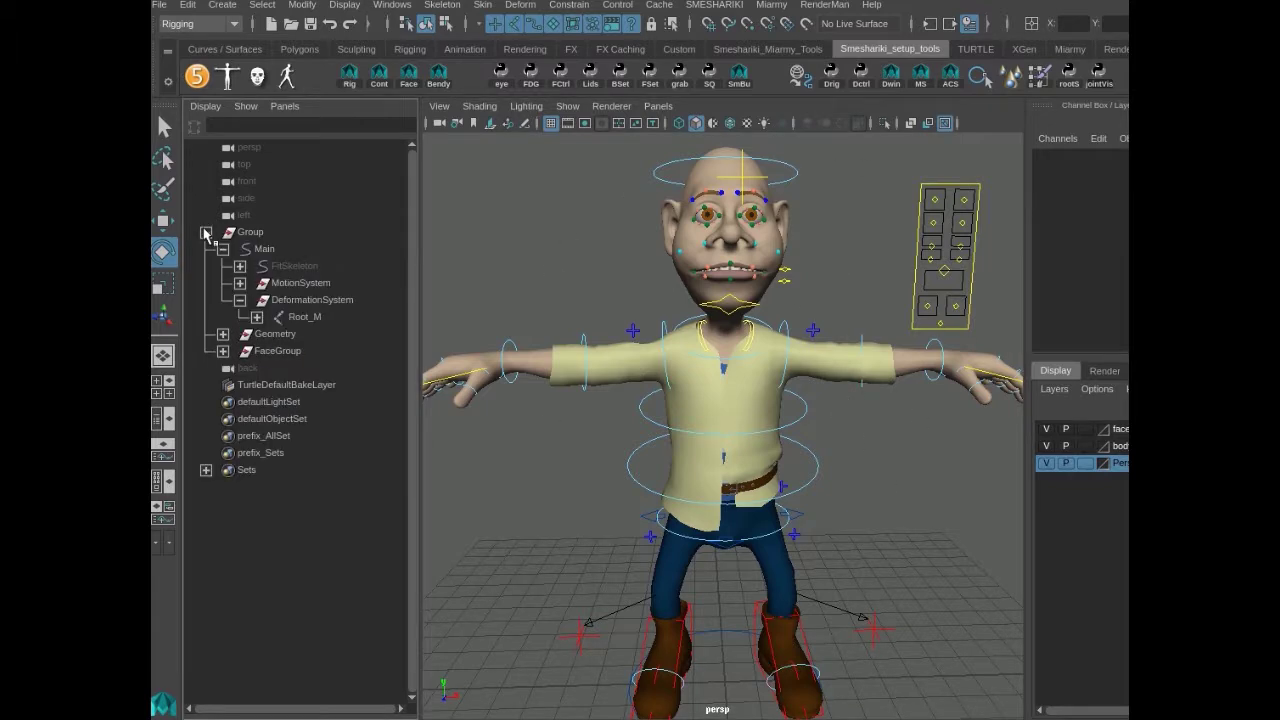
left_click(290, 317)
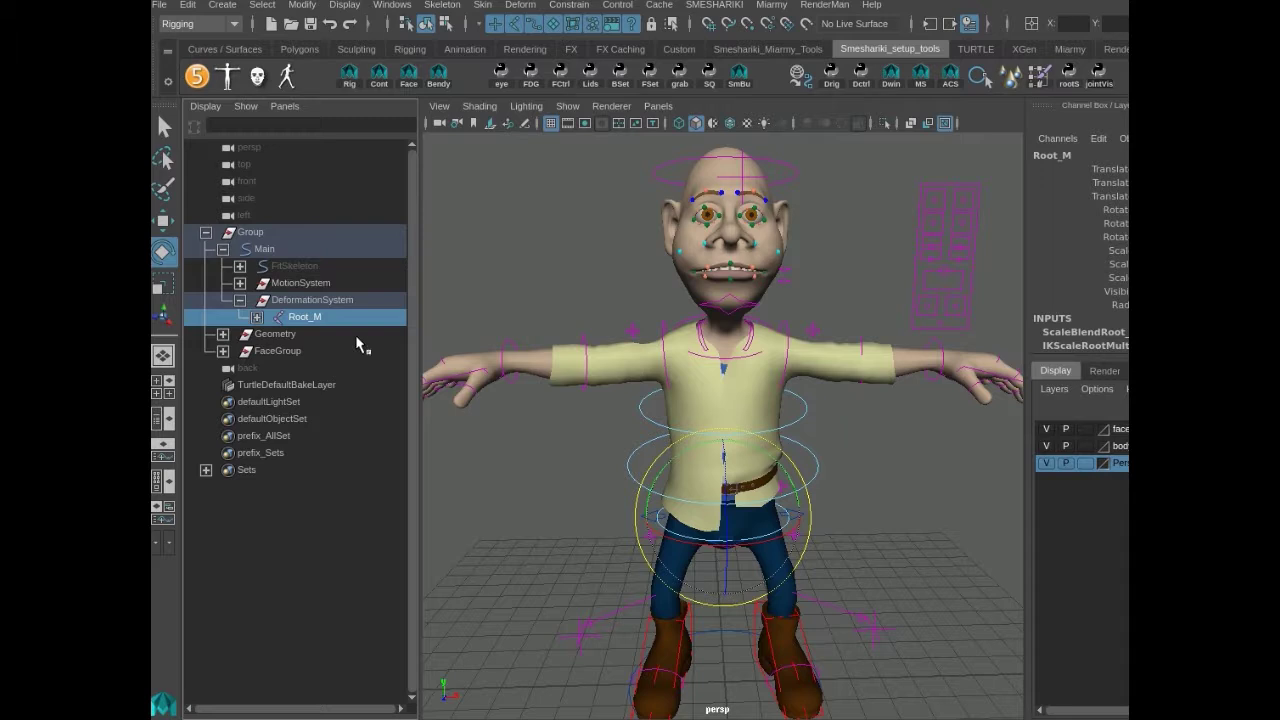
left_click(771, 5)
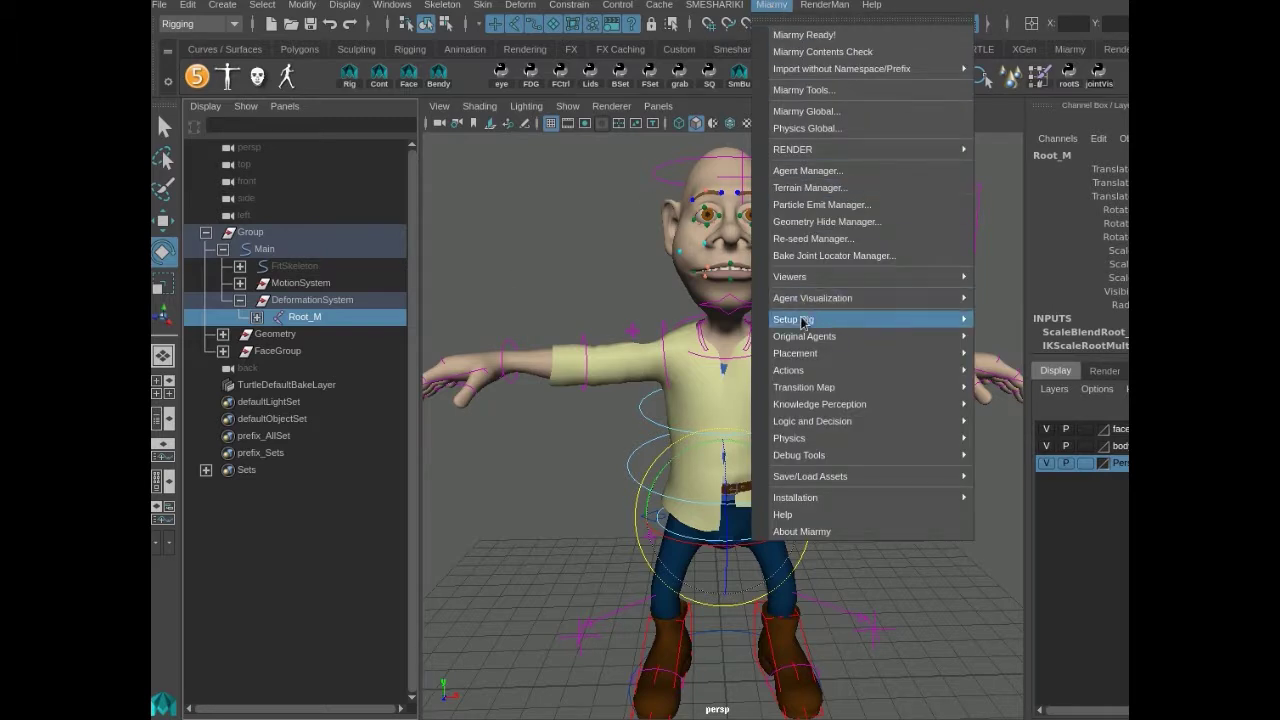
mouse_move(810, 355)
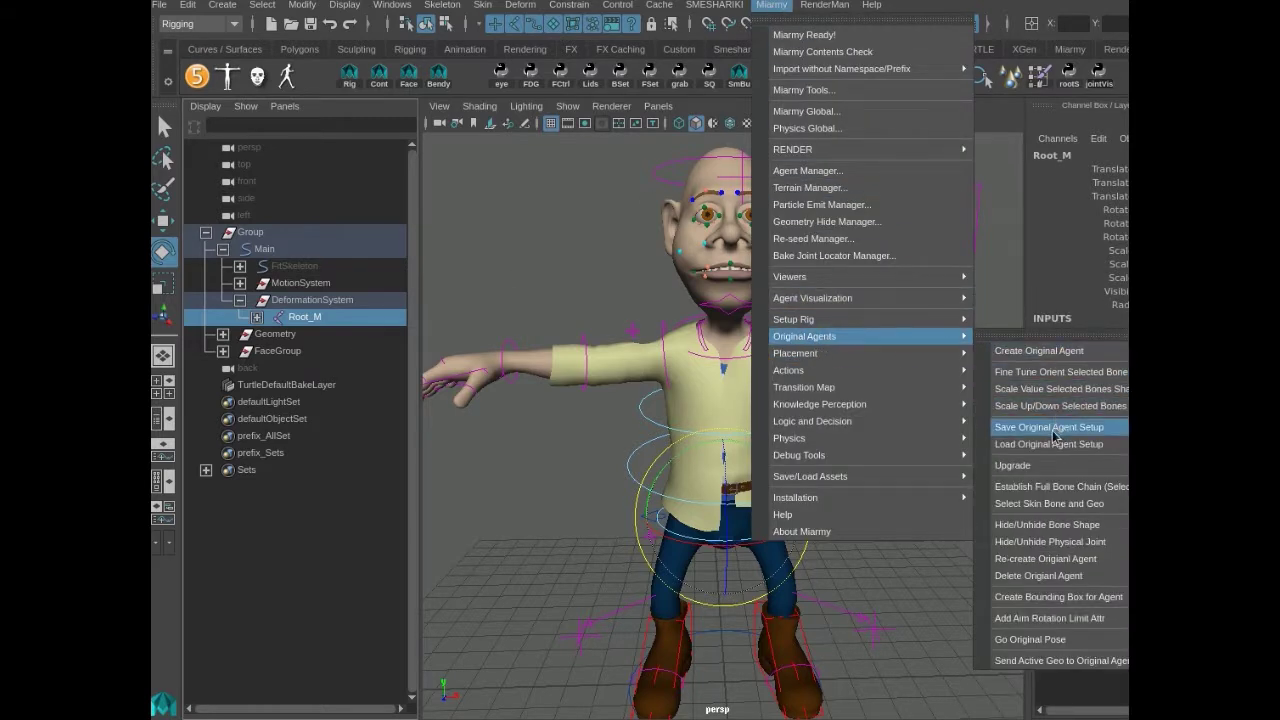
left_click(1058, 488)
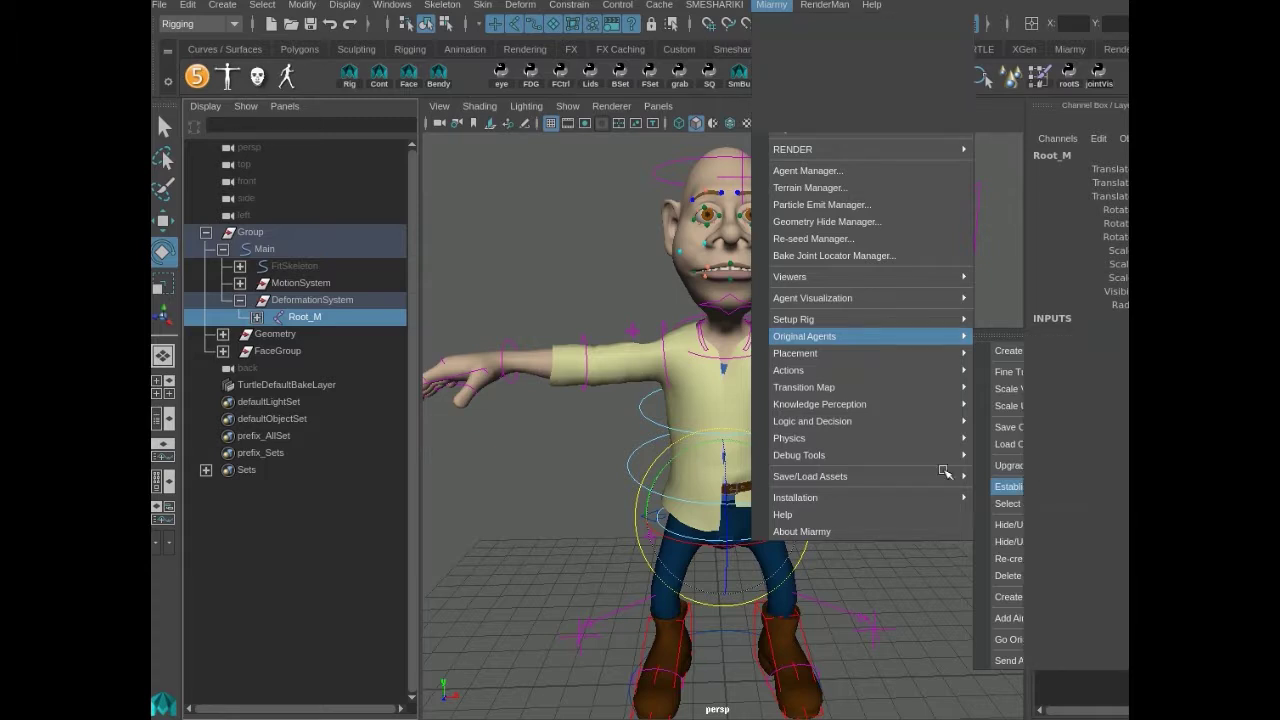
left_click(262, 386)
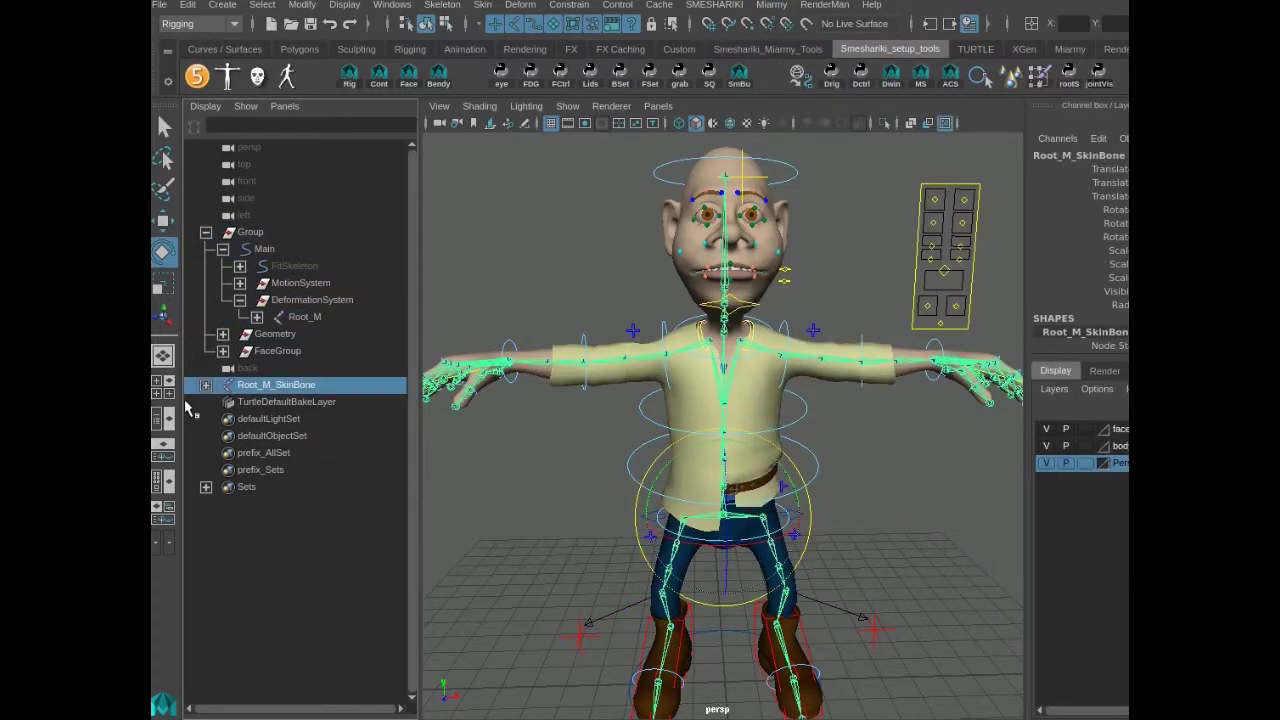
Step: Test the new bone chain by rotating the FKSpine1_M control, and undo the rotation
left_click(520, 502)
left_click(631, 468)
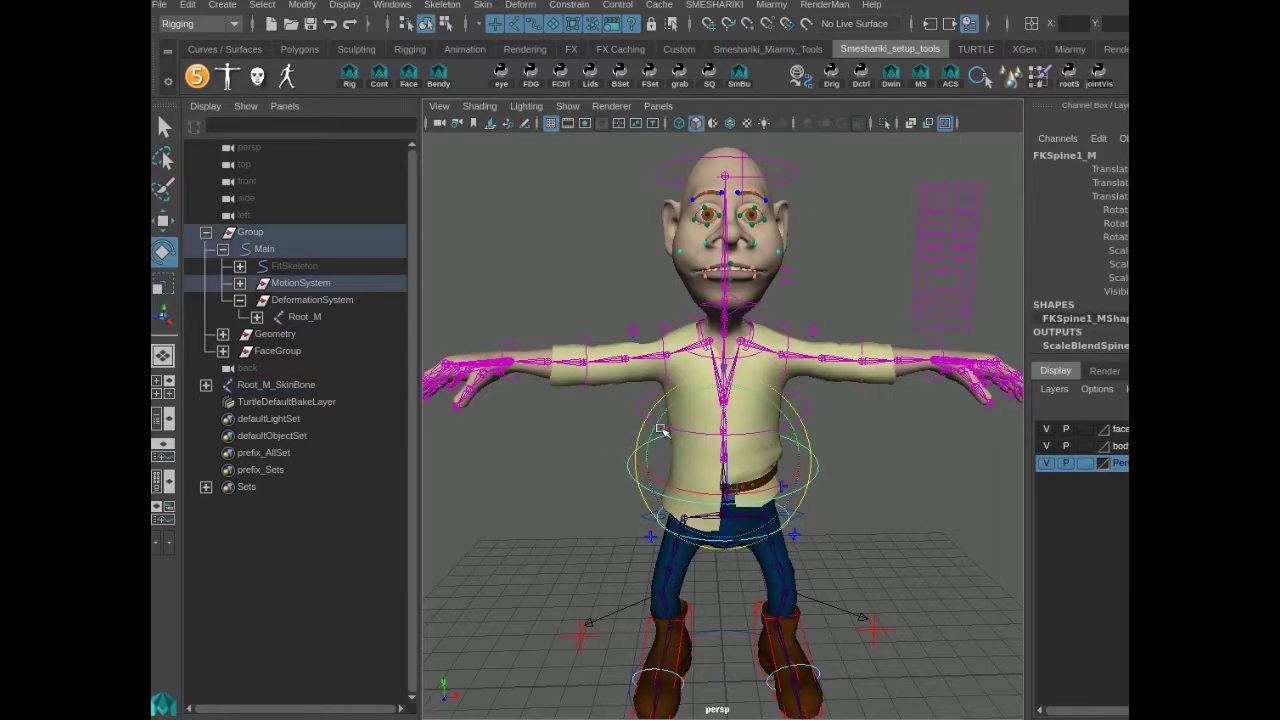
left_click_drag(673, 407, 776, 362)
key("ctrl+z")
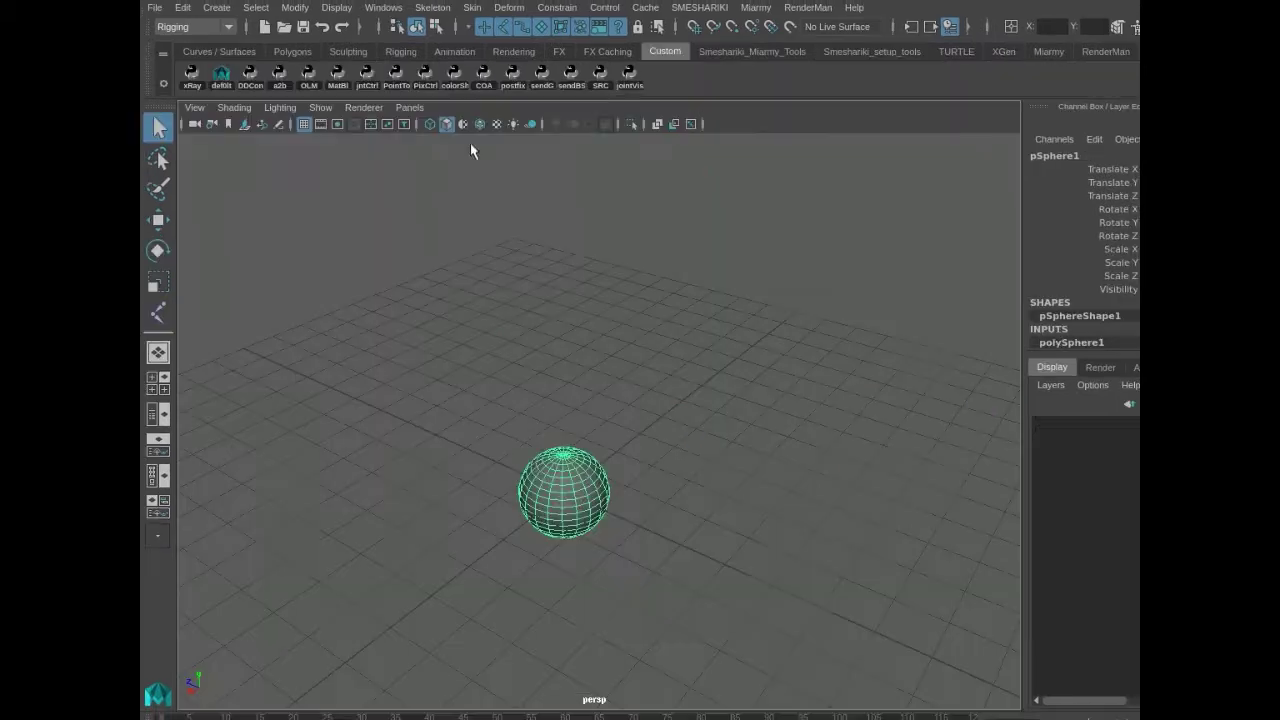
Step: Scale the polygon sphere up to nearly three times its size and move it above the grid, away from the origin
key("r")
left_click_drag(560, 494, 750, 605)
key("w")
left_click_drag(514, 530, 670, 405)
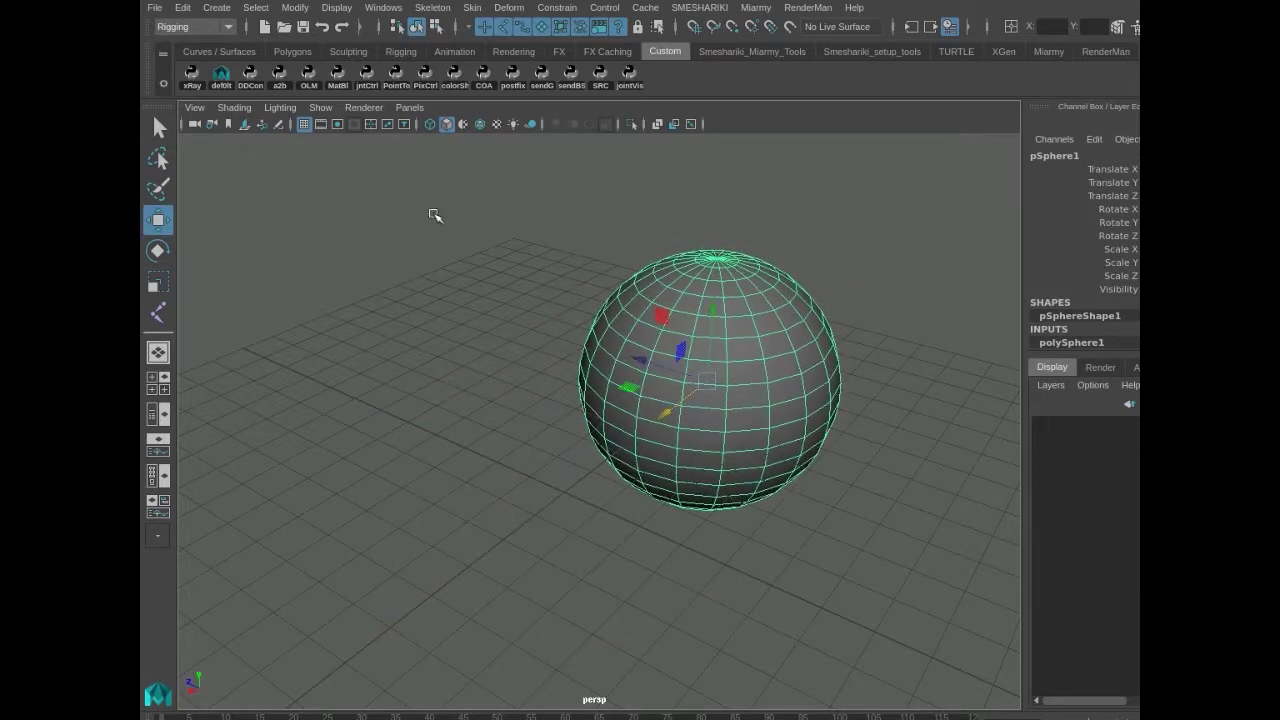
Step: Create a polygon cube at the origin and scale it down to about half its size
left_click(216, 7)
mouse_move(300, 66)
left_click(444, 97)
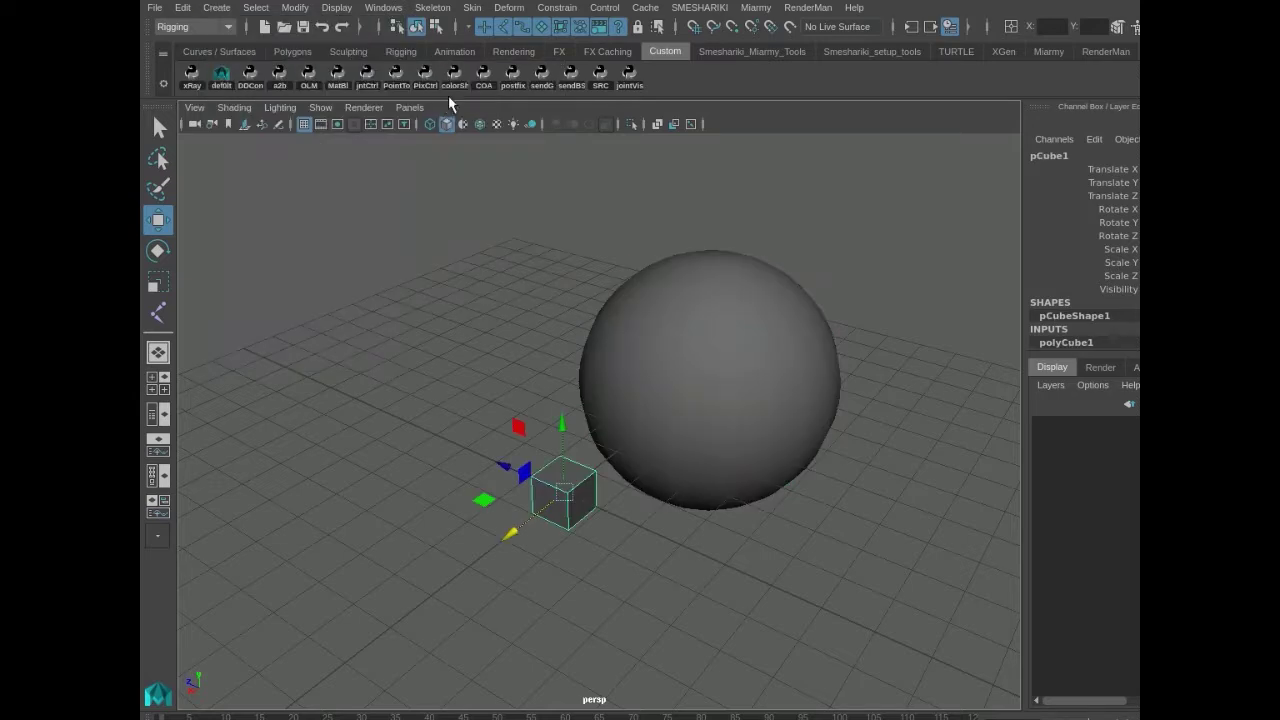
key("r")
left_click_drag(569, 491, 546, 481)
Step: Freeze the transformations of both the cube and the sphere
left_click(158, 127)
left_click(276, 198)
left_click_drag(351, 208, 882, 594)
left_click(292, 10)
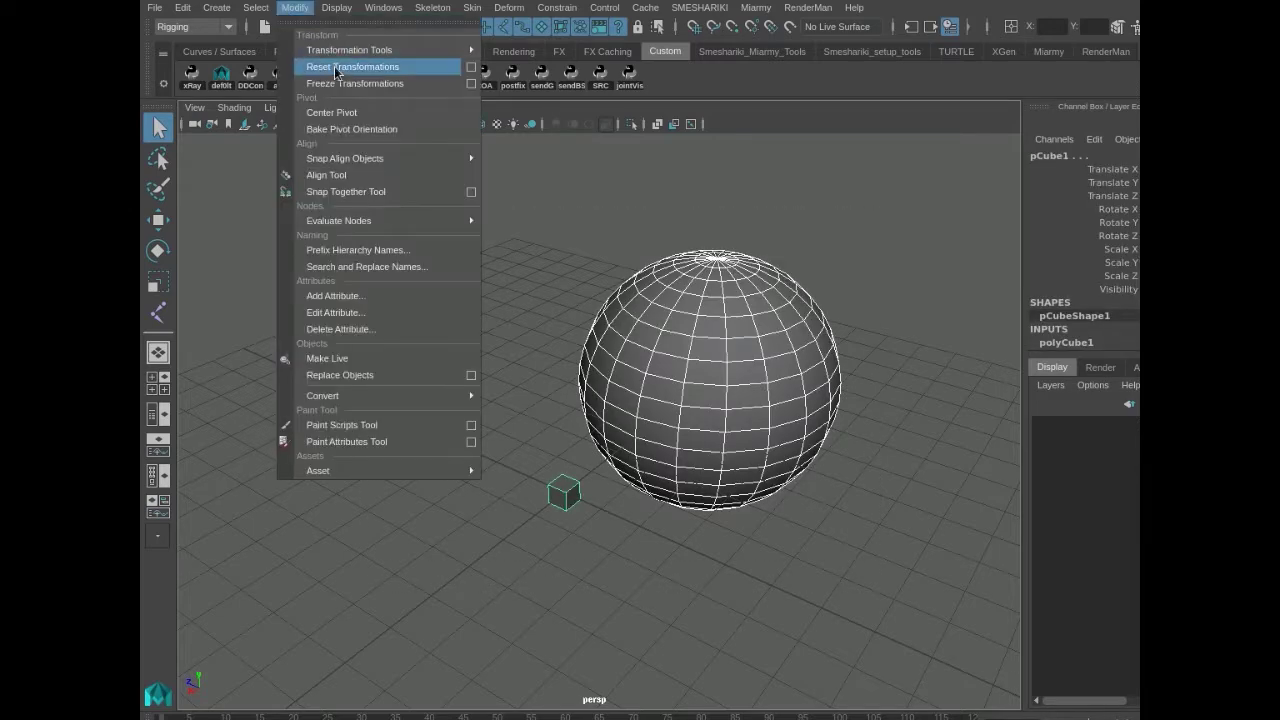
left_click(352, 84)
left_click(423, 390)
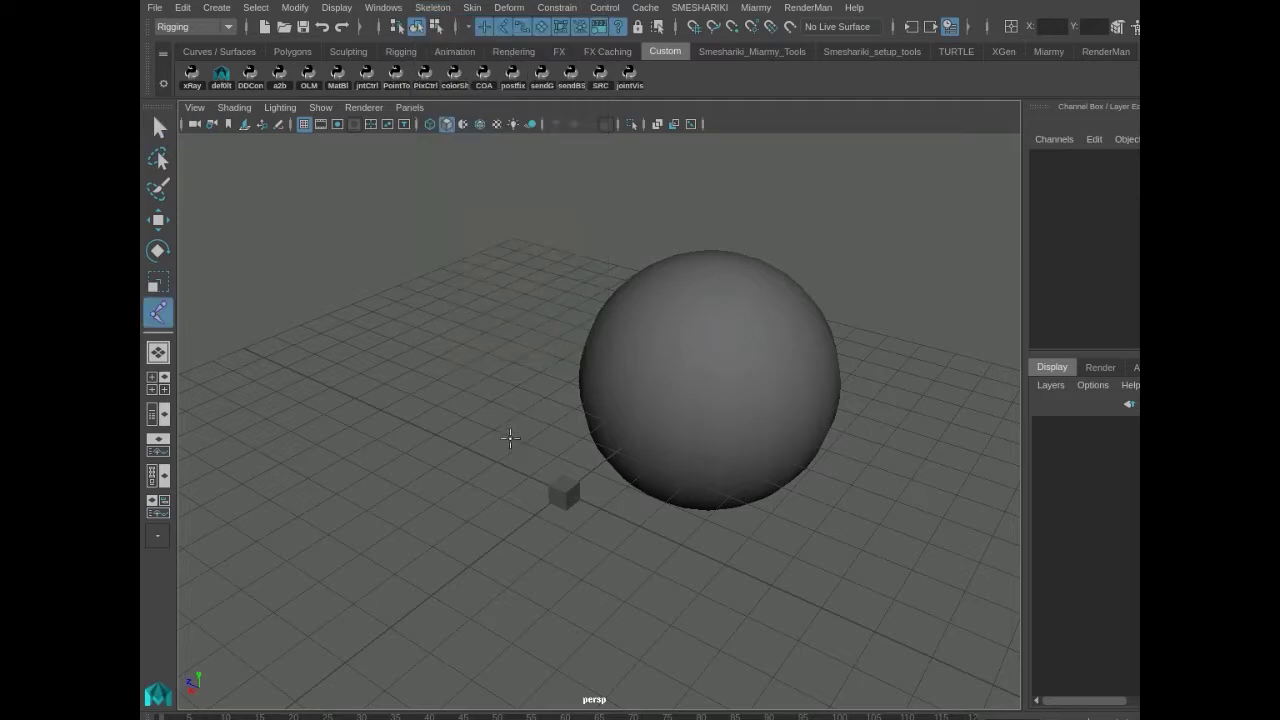
Step: Place one joint snapped to the grid and a second joint snapped to a sphere vertex, with wireframe on shaded enabled
key("x")
left_click(689, 480)
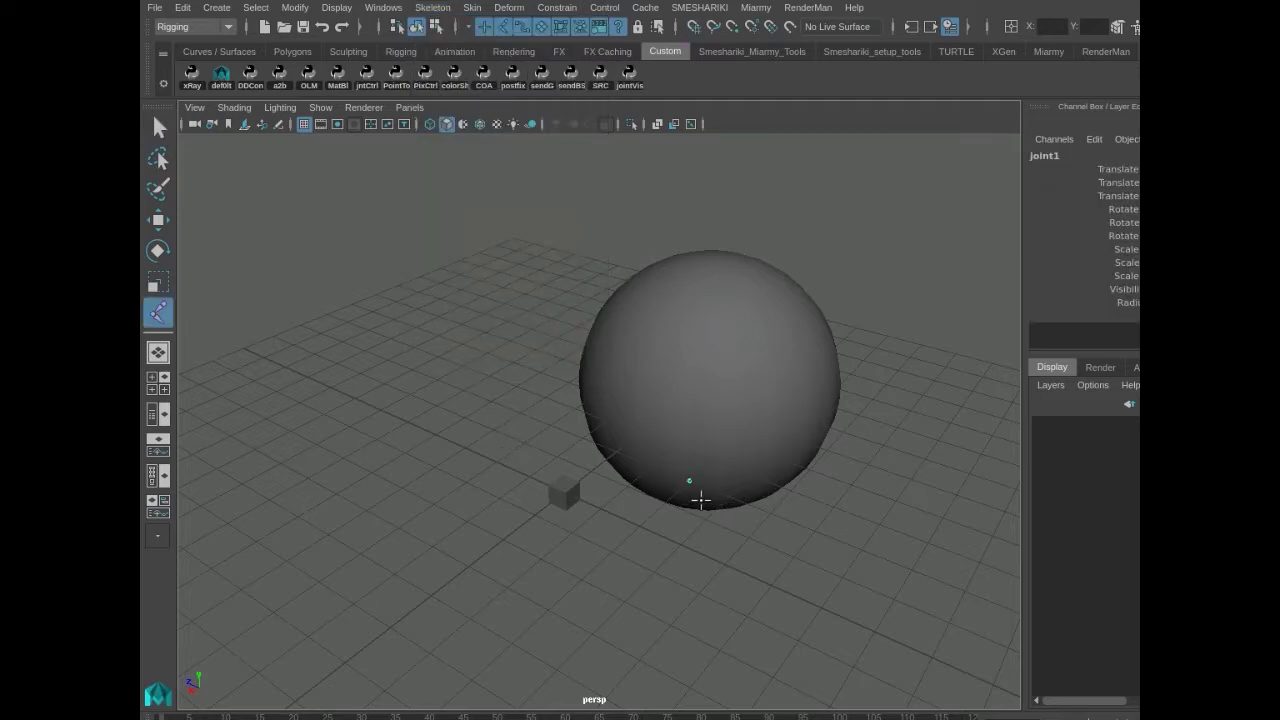
key("ctrl+z")
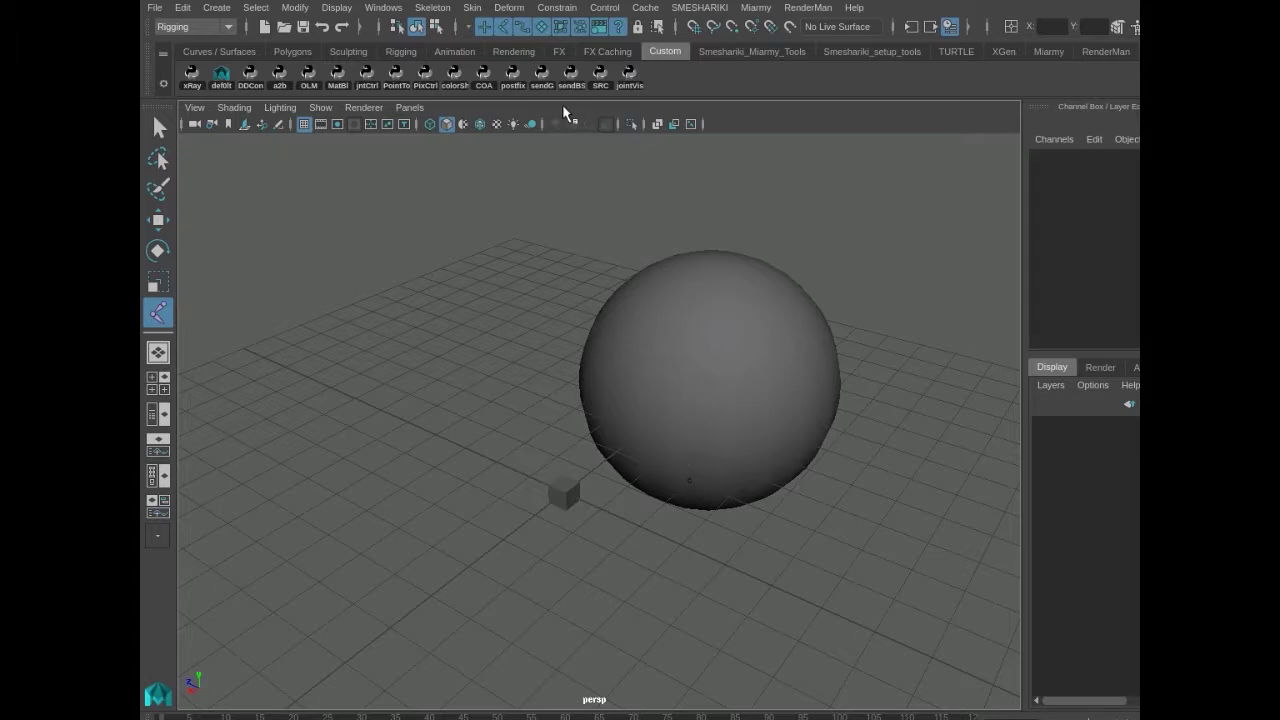
left_click(480, 123)
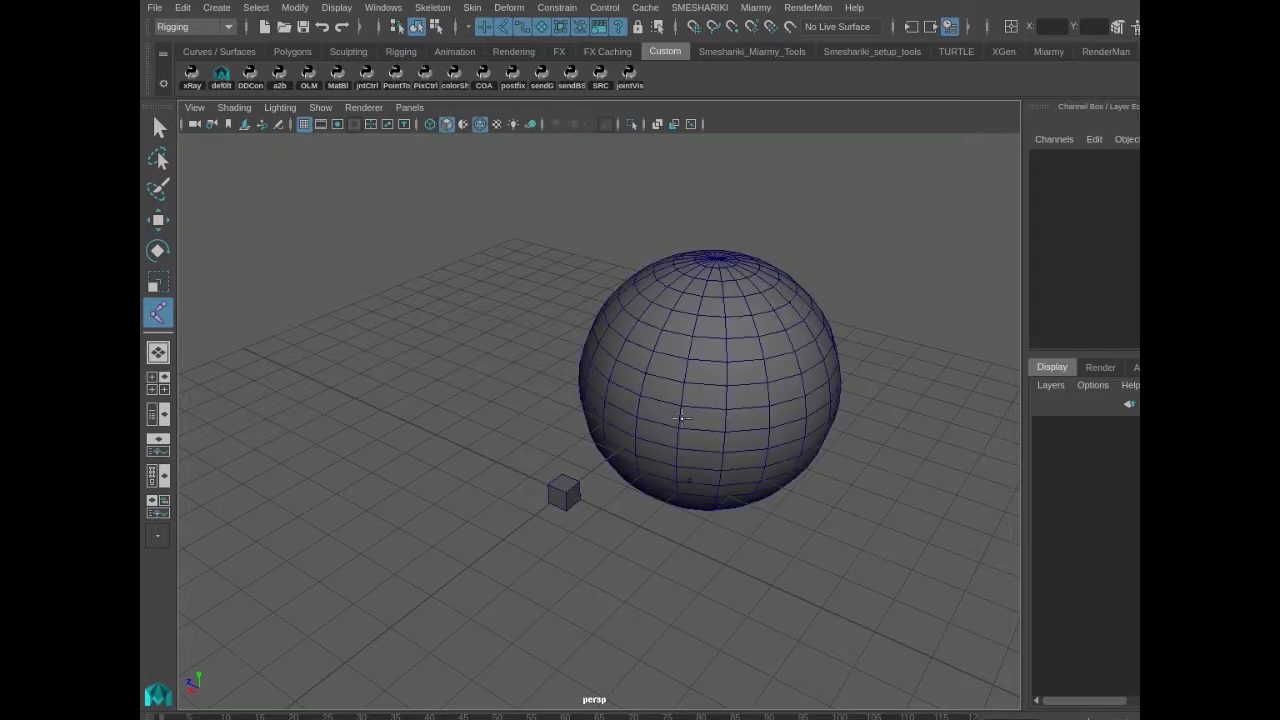
key("v")
left_click(685, 383)
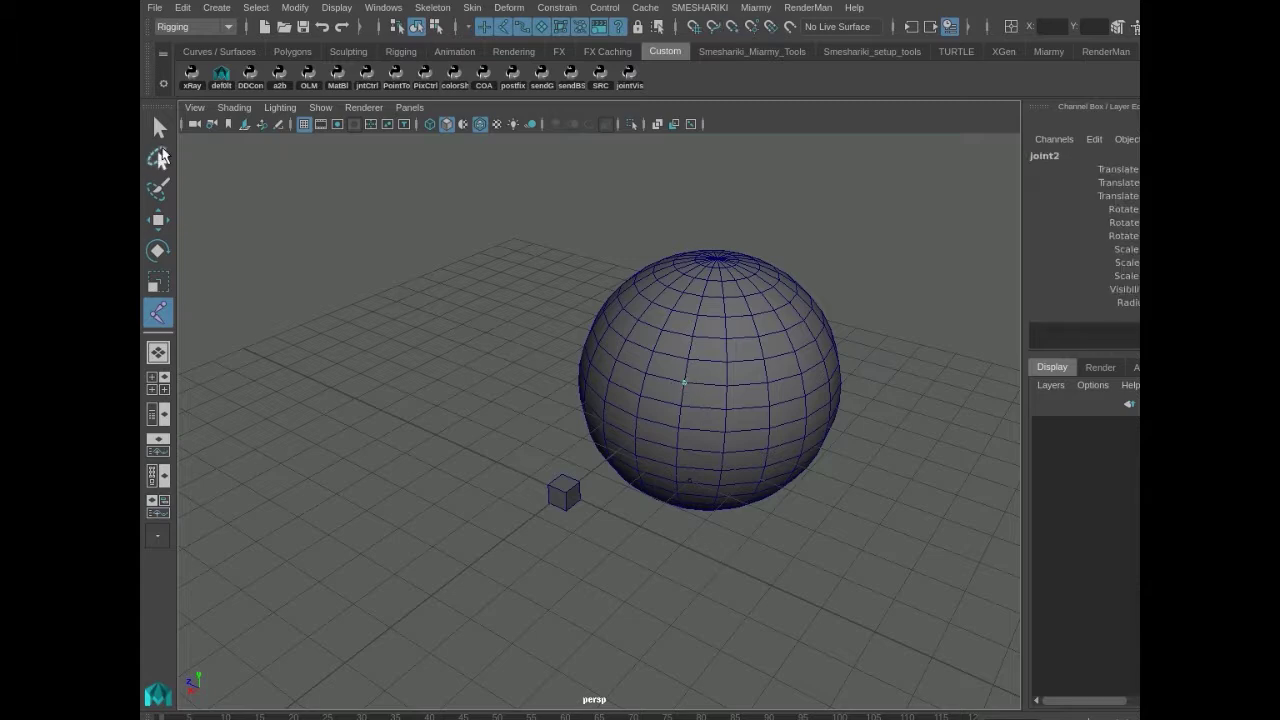
Step: Select both joints, increase their radius, and deselect them
left_click(158, 127)
left_click_drag(658, 340, 736, 548)
key("Return")
left_click(856, 622)
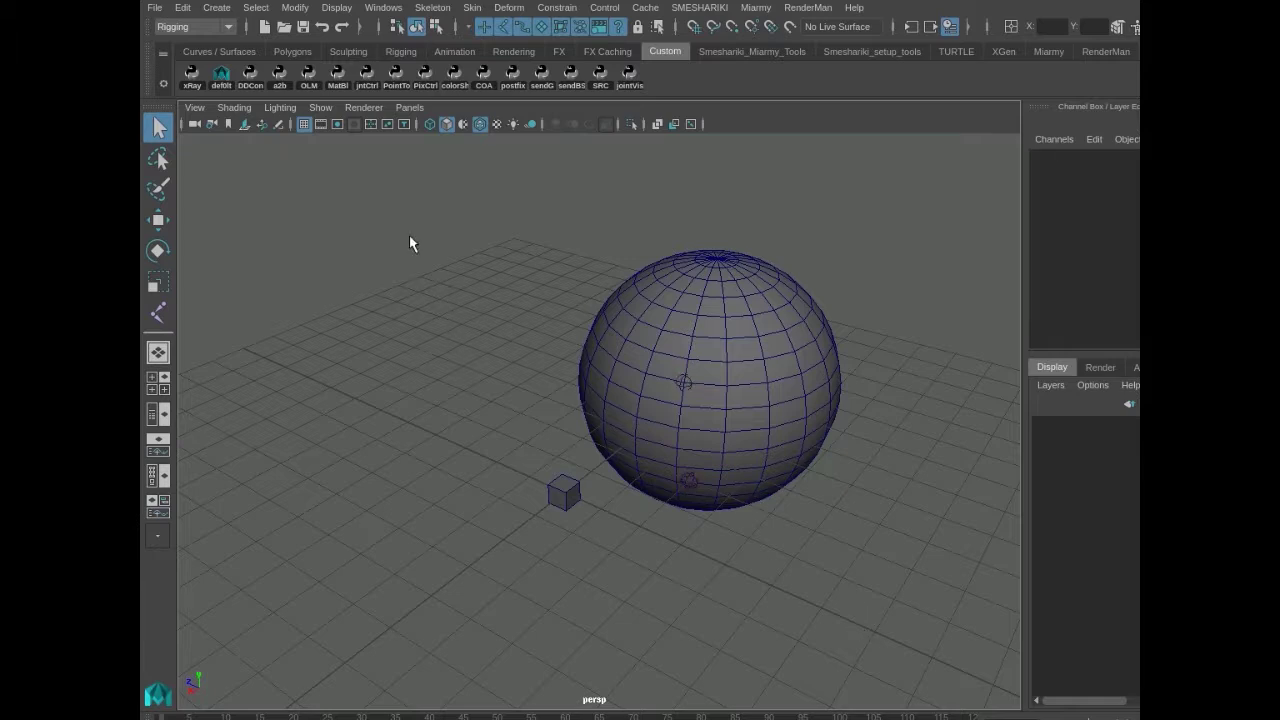
Step: Select the two joints, the cube, and the sphere last, and run the Objects2Locators2Mesh Python script from the Script Editor
mouse_move(664, 362)
left_mouse_down()
mouse_move(771, 486)
mouse_move(751, 488)
left_mouse_up()
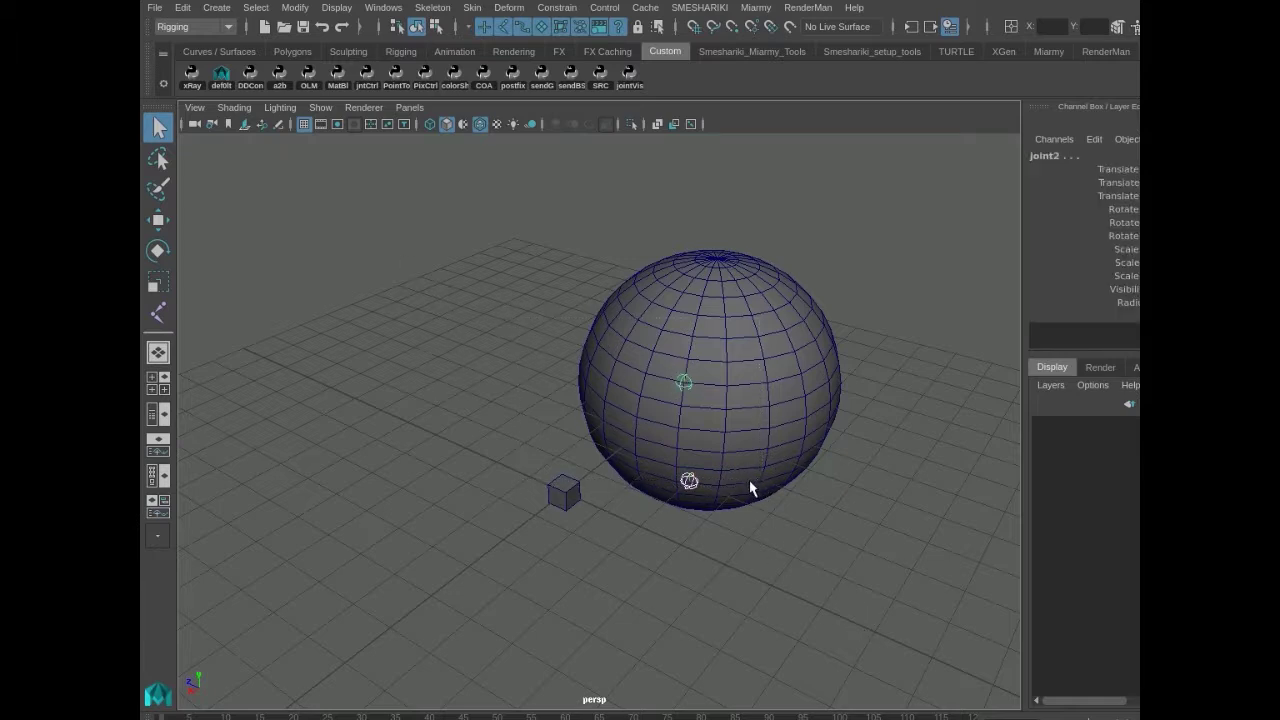
left_click(558, 492)
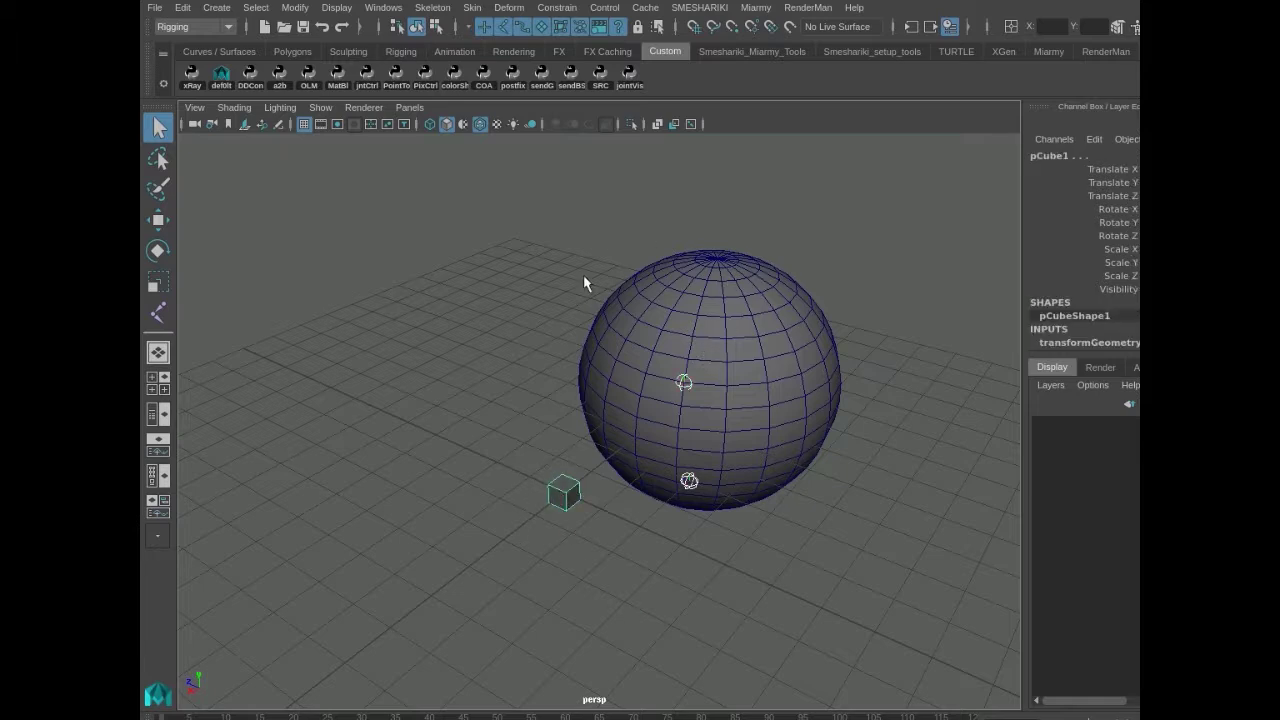
left_click(652, 336, "shift")
key("alt+Tab")
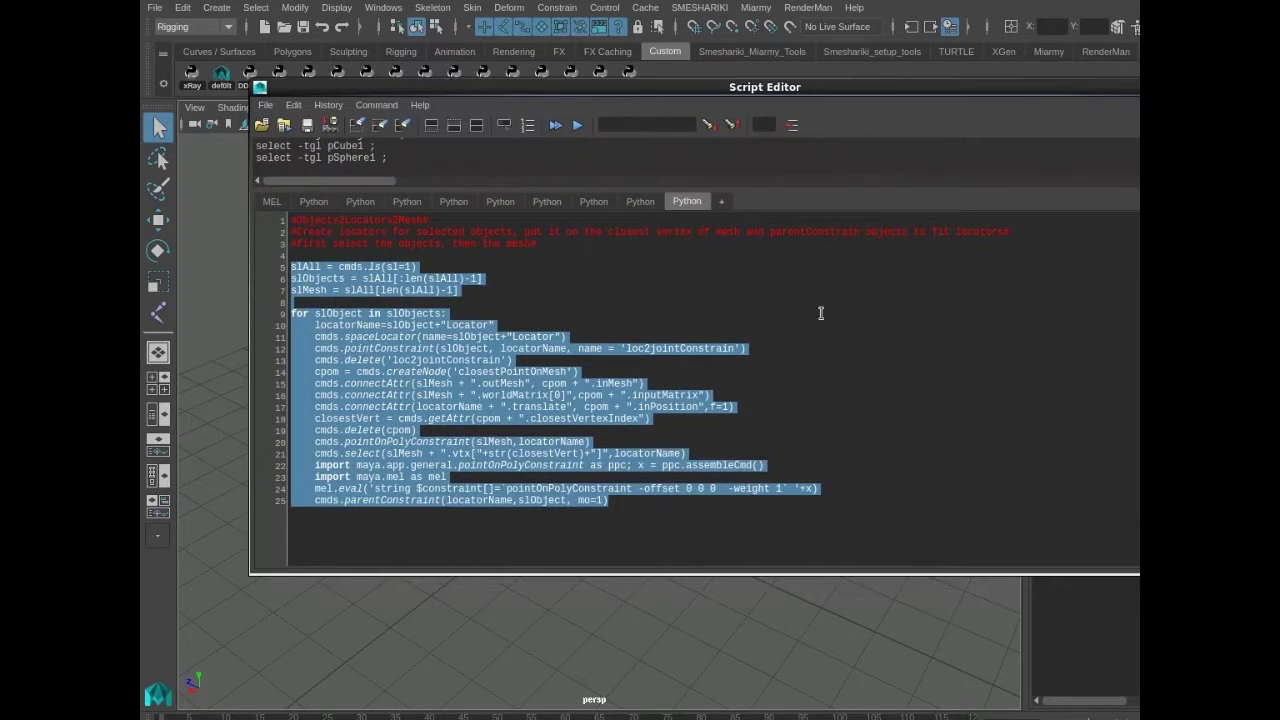
left_click(693, 328)
left_click_drag(610, 511, 162, 258)
key("ctrl+Return")
key("alt+Tab")
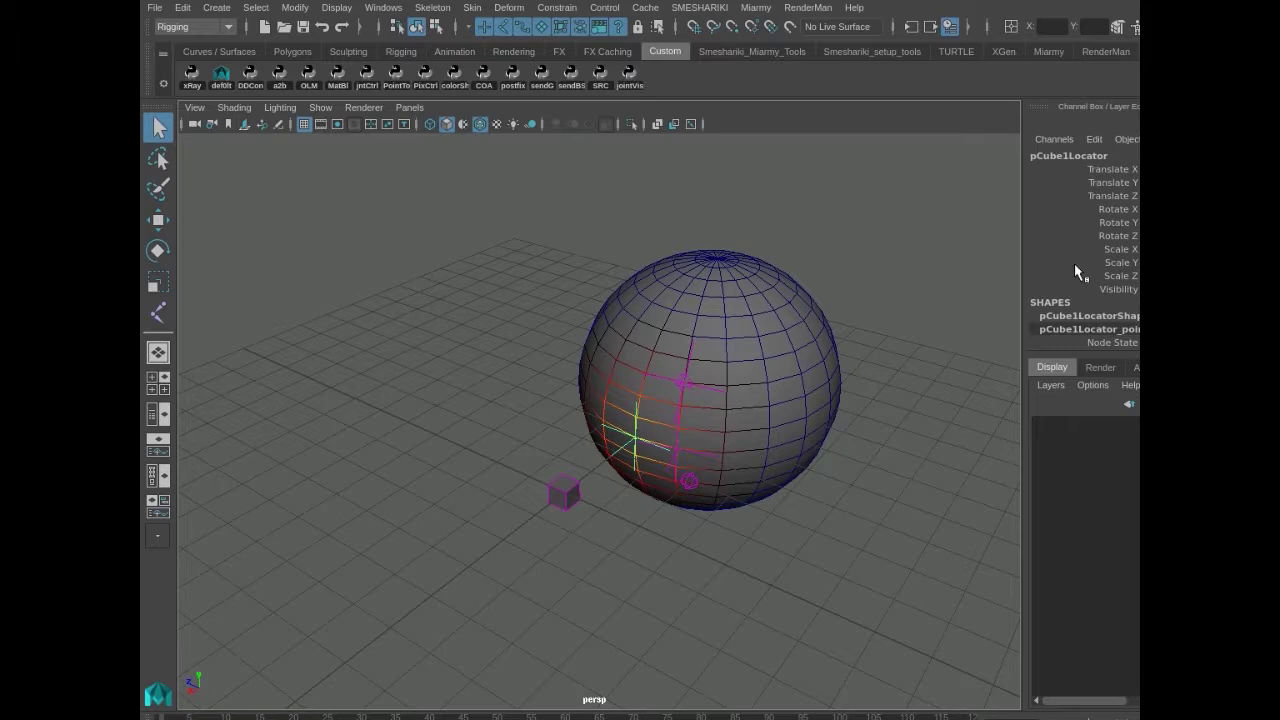
Step: Inspect the locators attached to the sphere's surface, selecting the one that belongs to the cube
left_click(510, 408)
left_click_drag(656, 538, 584, 540, "alt")
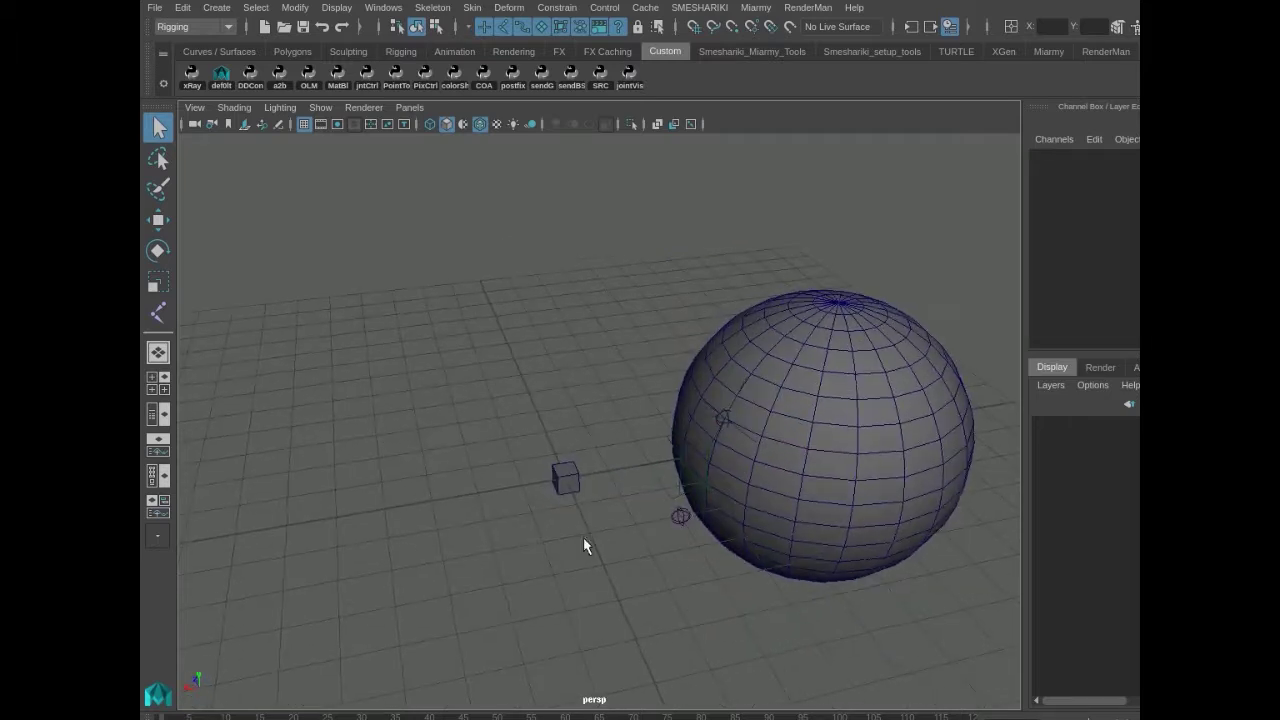
left_click_drag(662, 466, 664, 468)
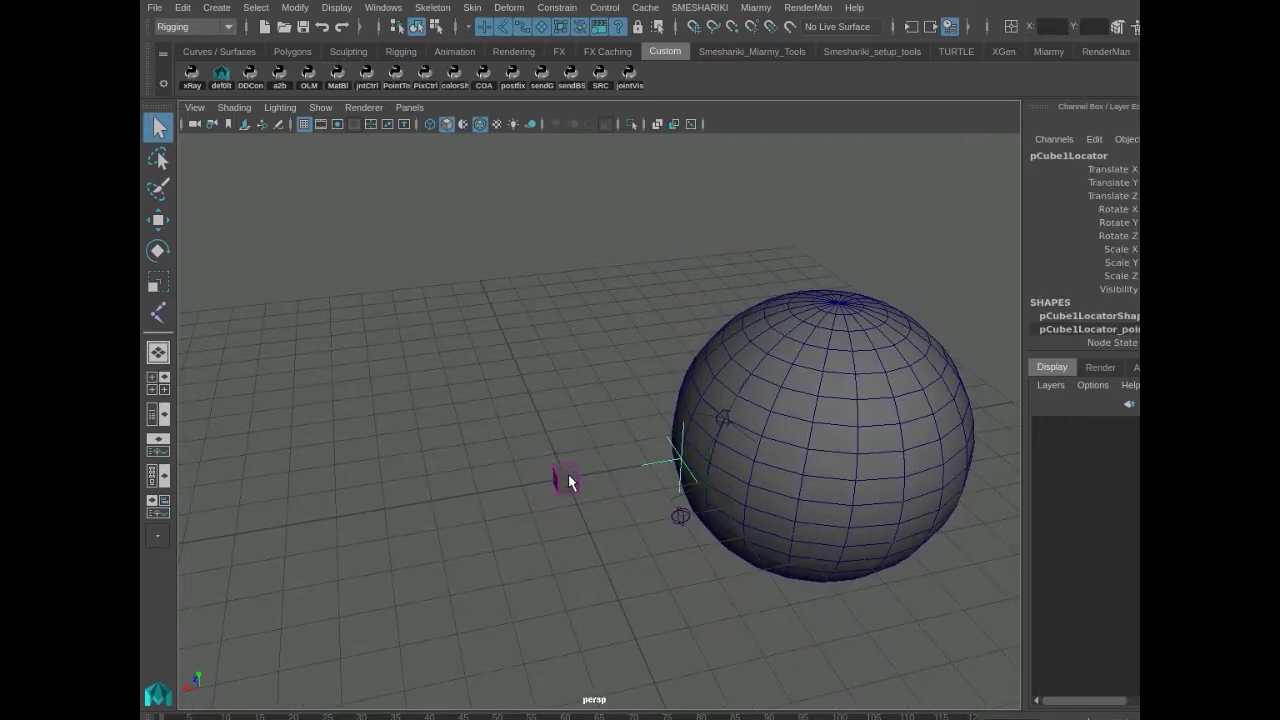
Step: Select each of the two joints at the sphere in turn to check them, and clear the selection
left_click(680, 520)
left_click(722, 420)
left_click(551, 423)
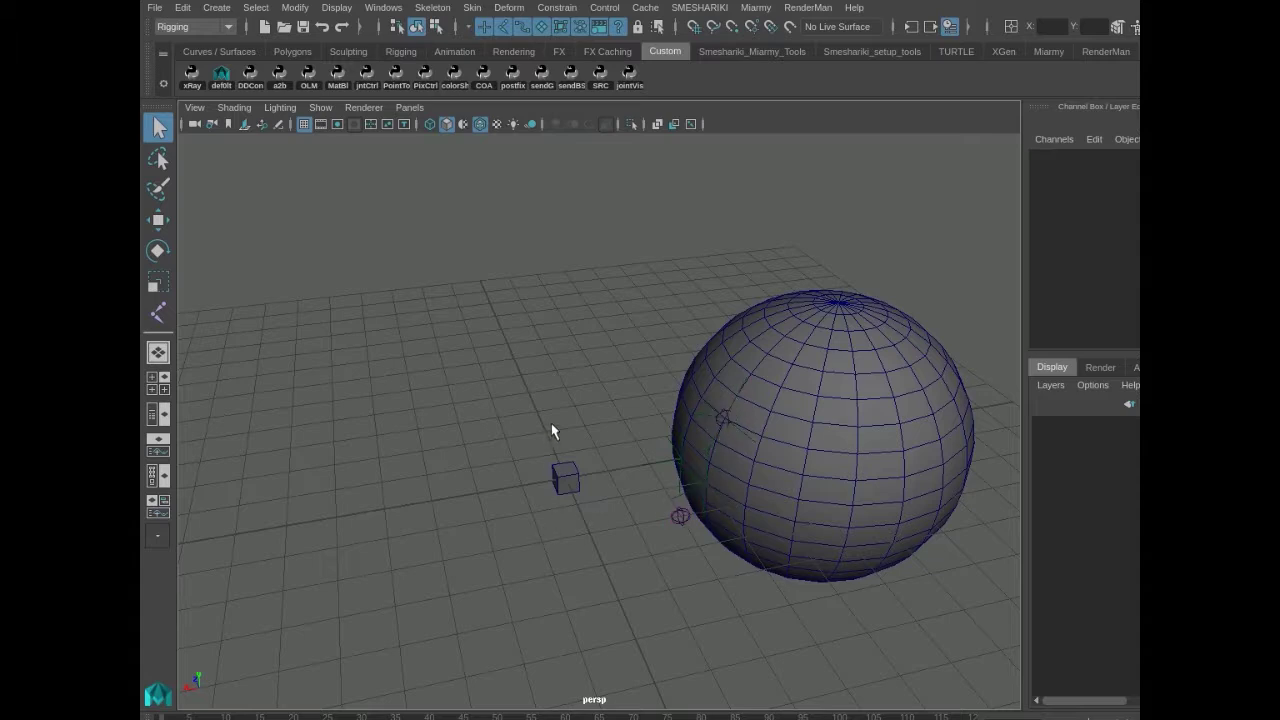
Step: Move the sphere toward the cube to test the locator attachments, and undo the move
left_click(760, 463)
key("w")
left_click_drag(784, 438, 584, 473)
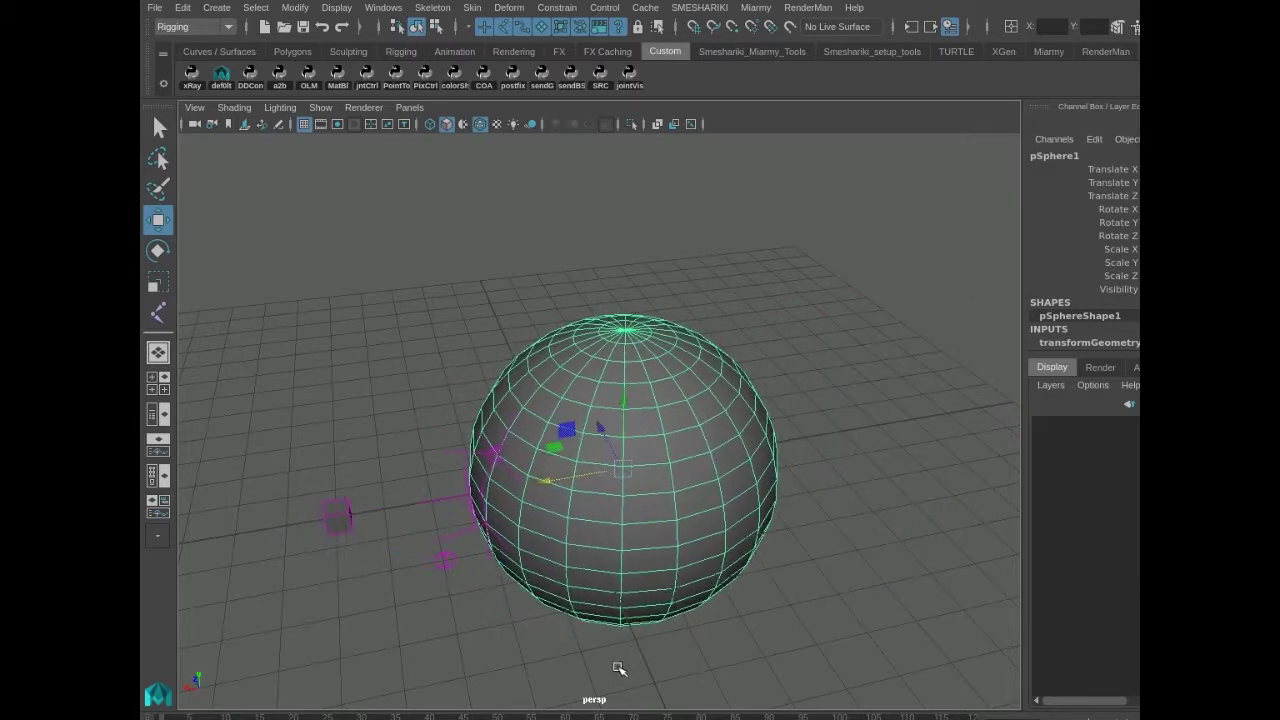
key("ctrl+z")
Step: Move a soft-selected vertex on the sphere's cube-facing side to test how the attached locators follow the deformed surface
key("F9")
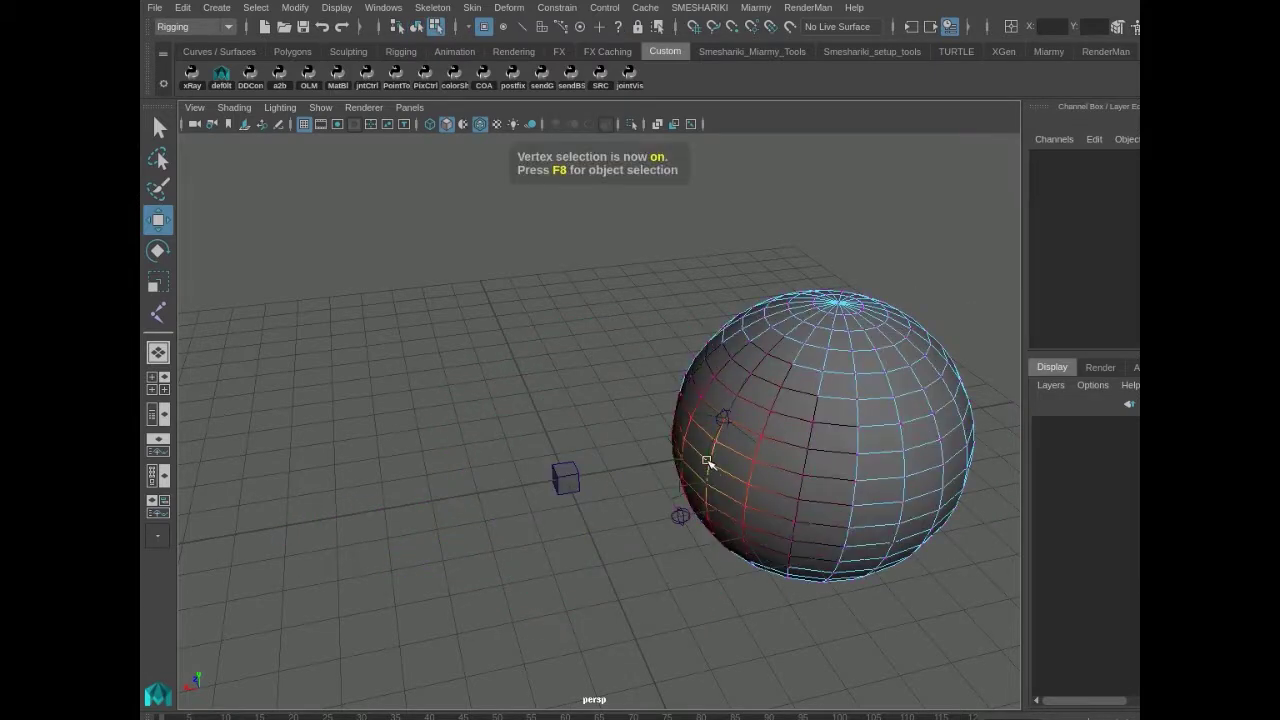
left_click(716, 442)
mouse_move(643, 457)
left_mouse_down()
mouse_move(537, 474)
mouse_move(705, 452)
mouse_move(497, 506)
mouse_move(666, 466)
mouse_move(723, 470)
mouse_move(646, 480)
left_mouse_up()
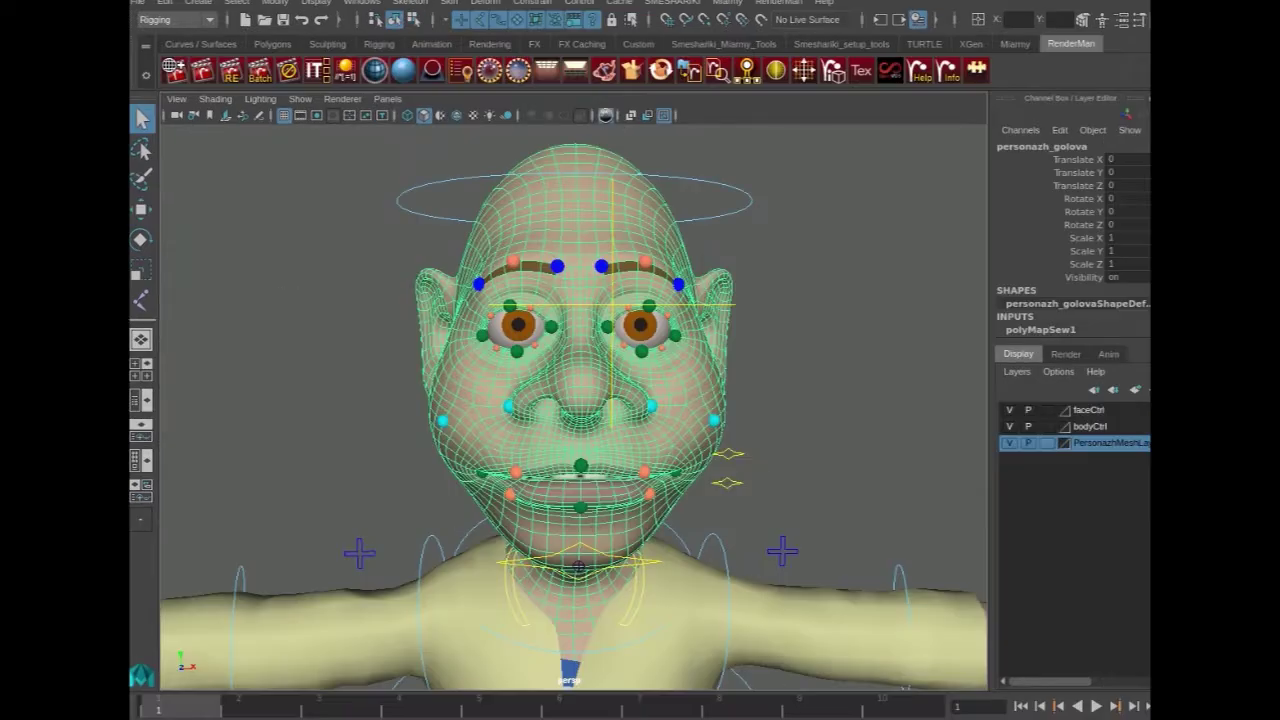
Step: Isolate the head mesh and place a vertex-snapped joint at the middle of the chin
key("ctrl+1")
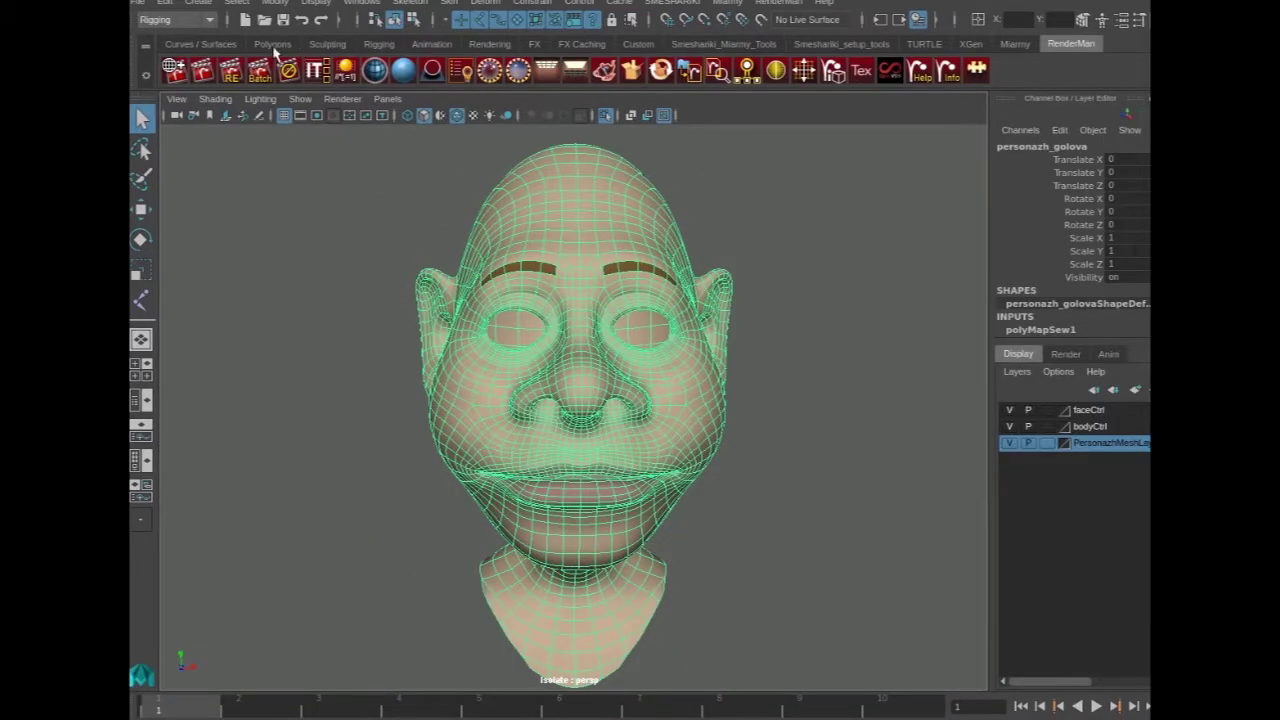
left_click(446, 3)
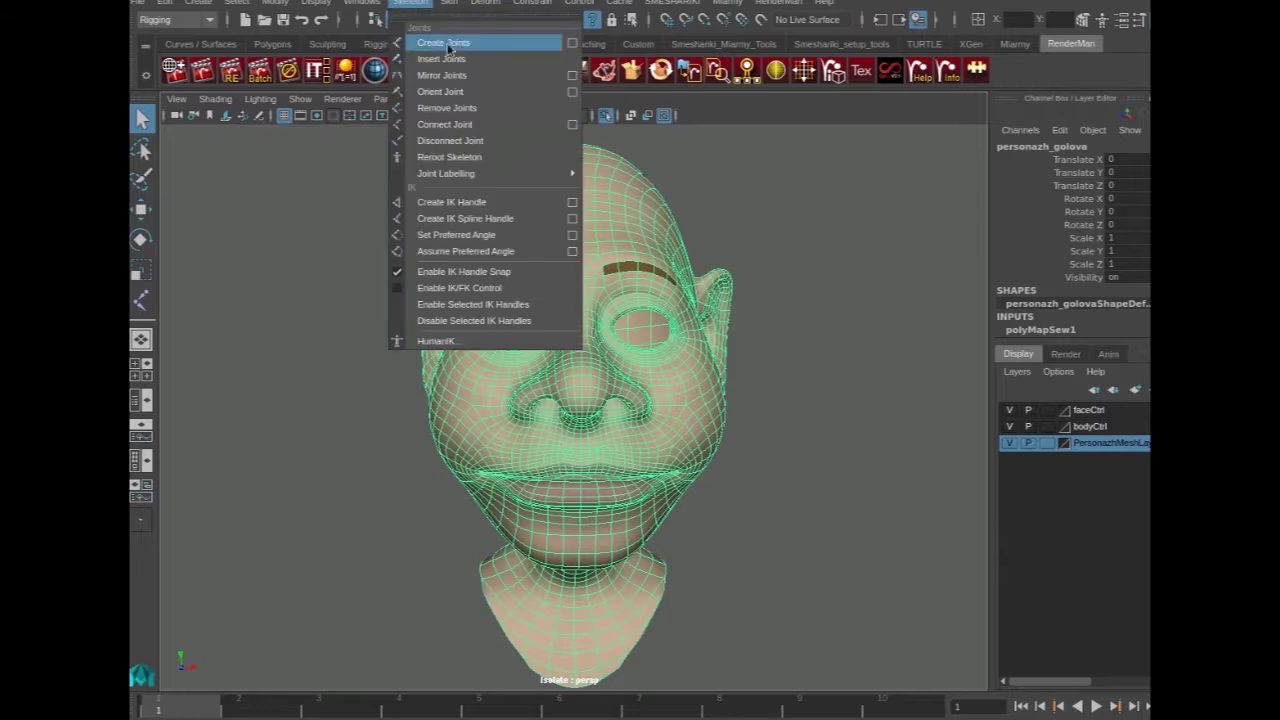
left_click(480, 45)
middle_click_drag(326, 479, 326, 388, "alt")
left_click_drag(372, 472, 377, 428, "alt")
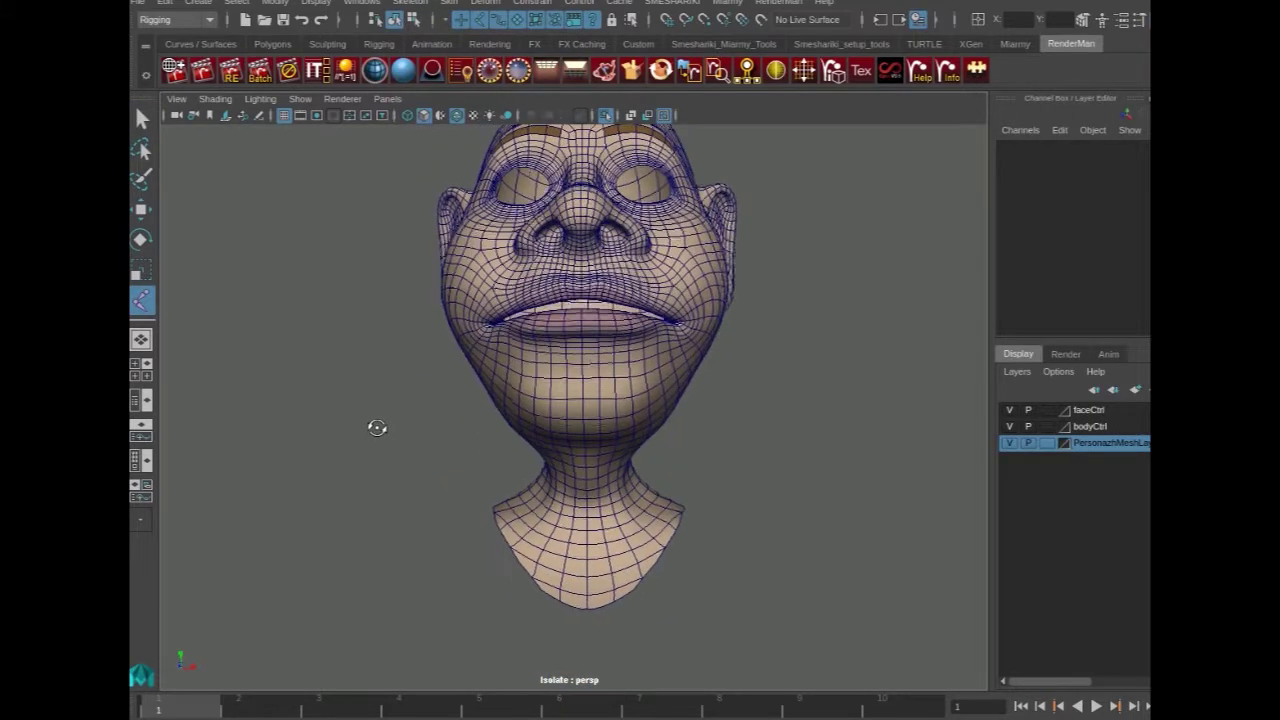
right_click_drag(440, 437, 541, 420, "alt")
key("v")
left_click(584, 387)
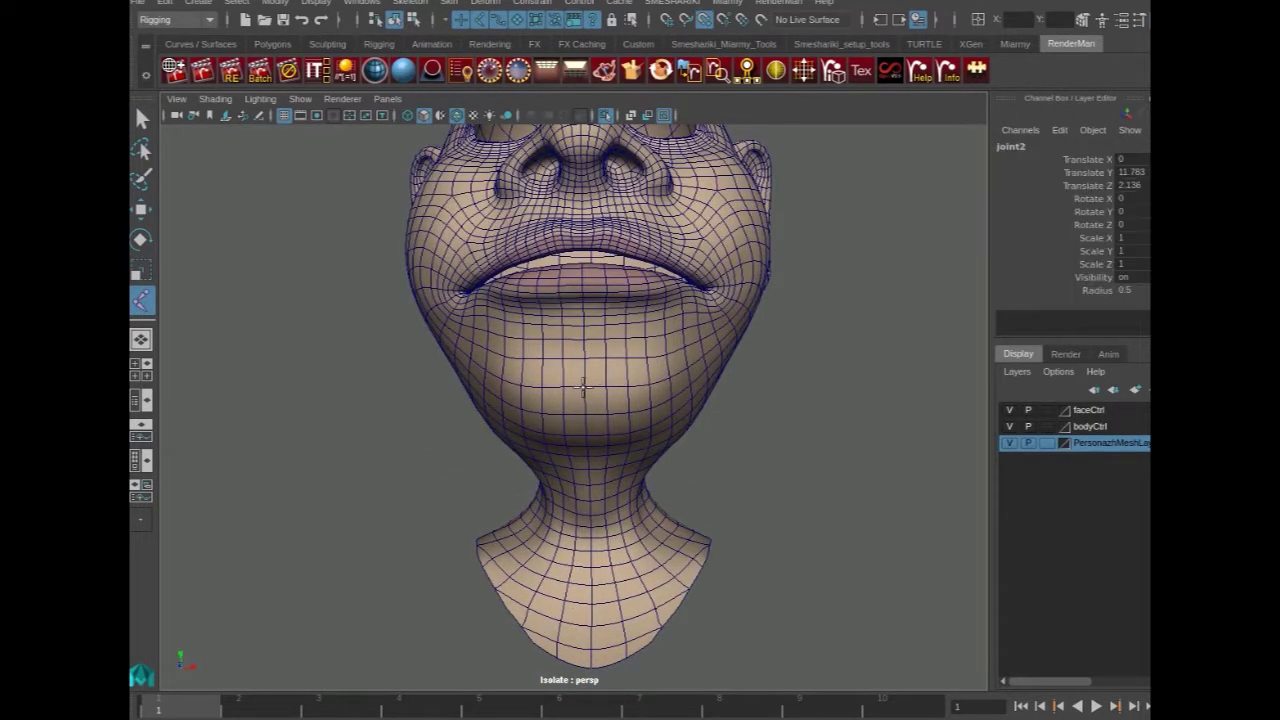
Step: Place vertex-snapped joints at the middle of the lips
left_click_drag(322, 362, 332, 440, "alt")
right_click_drag(452, 372, 566, 365, "alt")
left_click_drag(568, 365, 592, 377, "alt")
key("y")
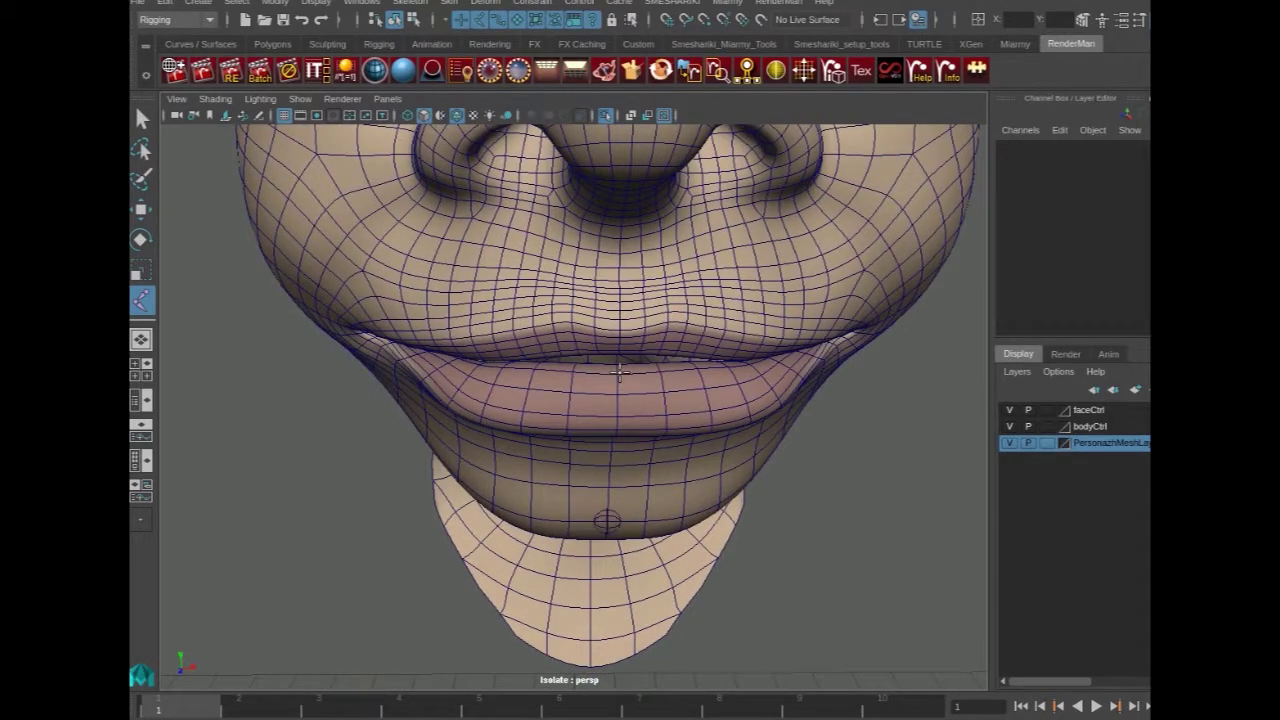
left_click(617, 377)
key("v")
middle_click(616, 380)
Step: Place a vertex-snapped joint on the lip between the mouth's middle and the character's right mouth corner
left_click_drag(616, 380, 668, 386, "alt")
right_click_drag(600, 390, 656, 340, "alt")
key("y")
key("v")
left_click(656, 336)
left_click_drag(656, 336, 700, 385, "alt")
right_click_drag(540, 385, 606, 403, "alt")
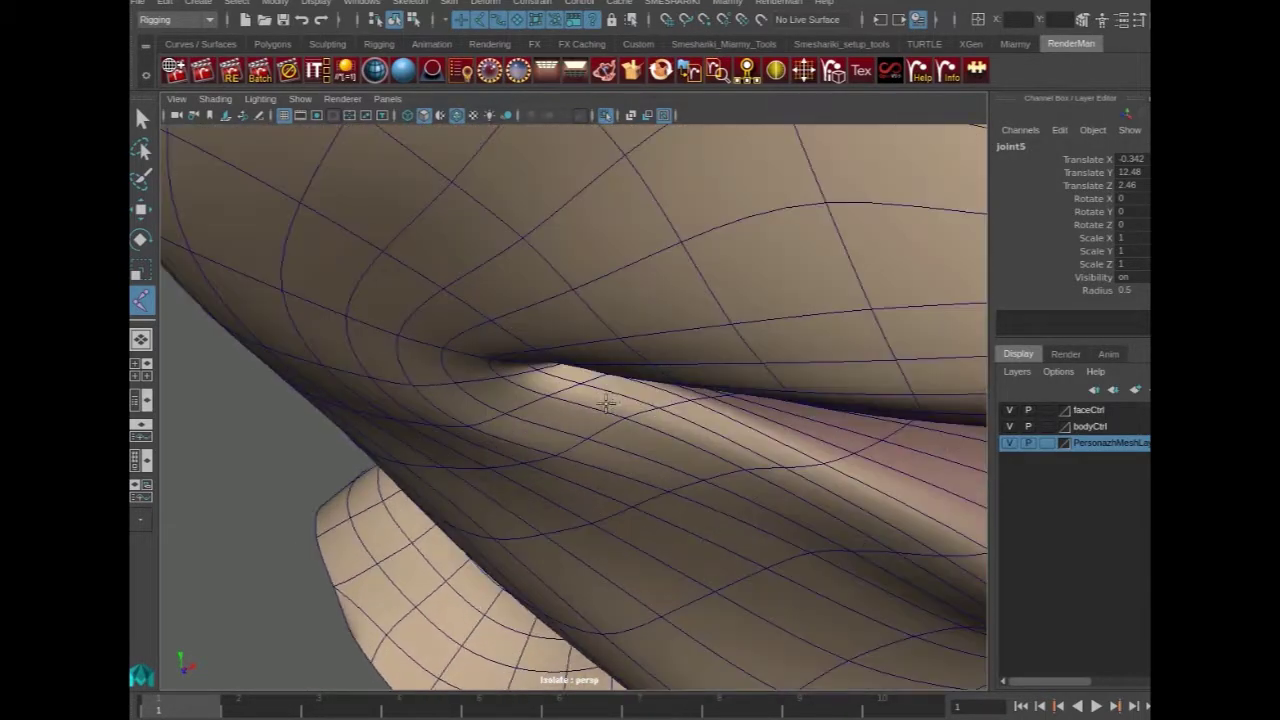
Step: Place a vertex-snapped joint near the character's right mouth corner
left_click_drag(606, 403, 657, 351, "alt")
key("y")
key("v")
left_click(674, 354)
right_click_drag(674, 354, 560, 354, "alt")
left_click_drag(560, 354, 780, 351, "alt")
right_click_drag(780, 351, 870, 360, "alt")
middle_click_drag(575, 340, 575, 491, "alt")
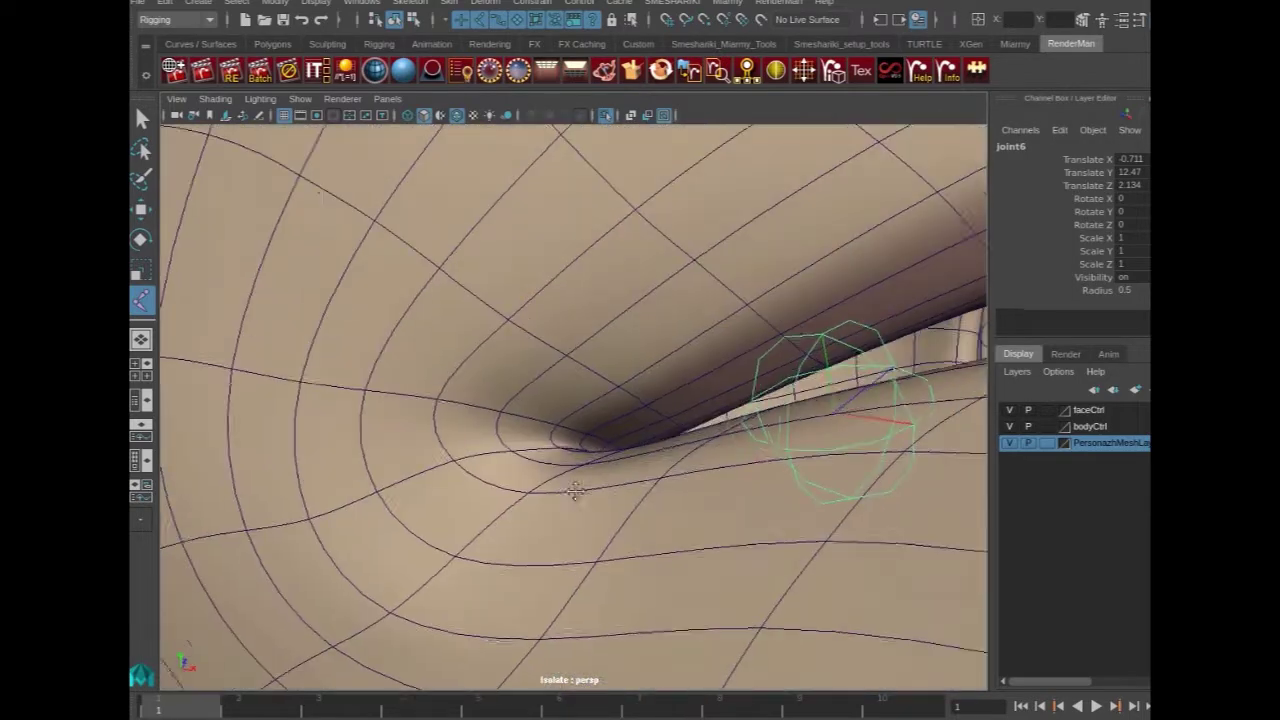
Step: Place further vertex-snapped joints from the right mouth corner back along the lips
left_click_drag(575, 491, 647, 356, "alt")
key("y")
key("v")
left_click(711, 340)
mouse_move(850, 420)
right_mouse_down("alt")
mouse_move(741, 426)
mouse_move(830, 410)
right_mouse_up("alt")
left_click_drag(830, 410, 705, 340, "alt")
key("y")
key("v")
left_click(803, 291)
right_click_drag(808, 291, 830, 338, "alt")
left_click_drag(830, 338, 649, 329, "alt")
key("y")
key("v")
left_click(691, 306)
right_click_drag(691, 306, 720, 410, "alt")
left_click_drag(720, 410, 620, 320, "alt")
Step: Place vertex-snapped joints beside the character's right nostril and on the right cheek
key("y")
key("v")
right_click_drag(623, 328, 470, 370, "alt")
left_click_drag(470, 370, 597, 569, "alt")
right_click_drag(400, 450, 475, 410, "alt")
left_click_drag(475, 410, 490, 405, "alt")
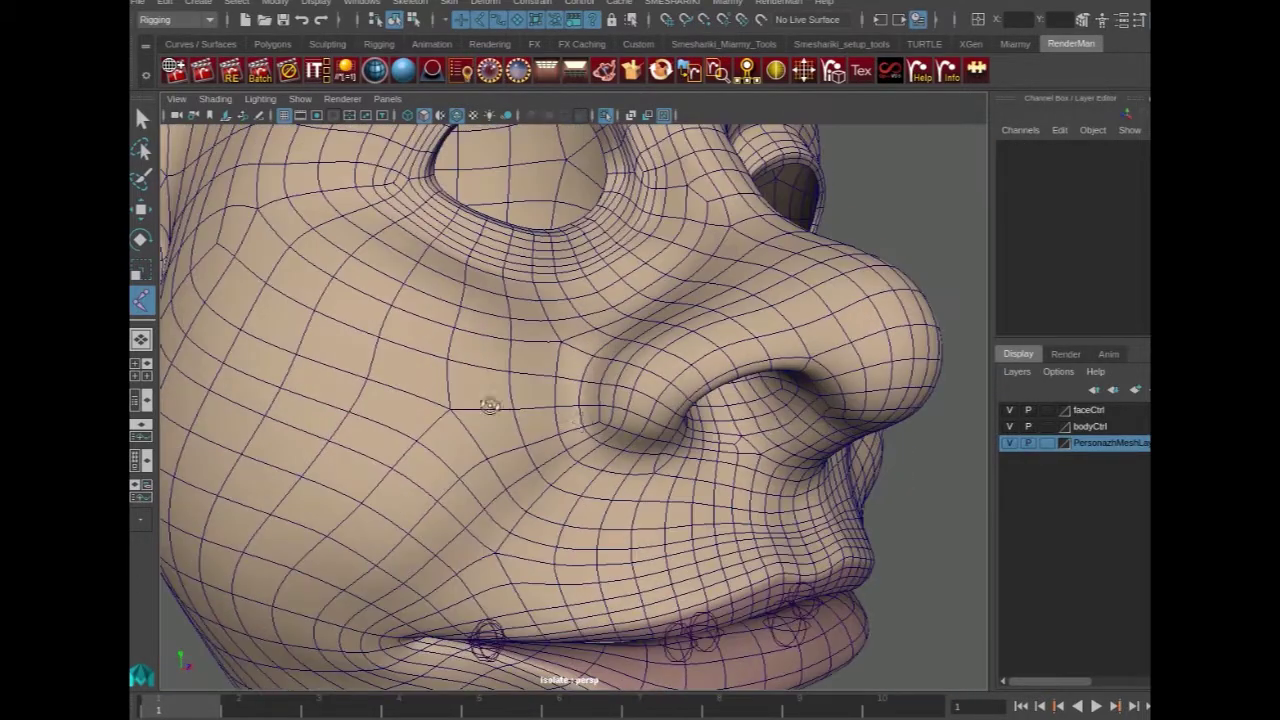
key("v")
left_click(582, 422)
right_click_drag(582, 422, 500, 420, "alt")
left_click_drag(500, 420, 370, 400, "alt")
middle_click_drag(370, 400, 522, 391, "alt")
key("y")
key("v")
left_click(537, 372)
Step: Place a ring of separate joints on the vertices around the character's right eyelid edge
left_click_drag(537, 372, 500, 440, "alt")
right_click_drag(500, 440, 752, 428, "alt")
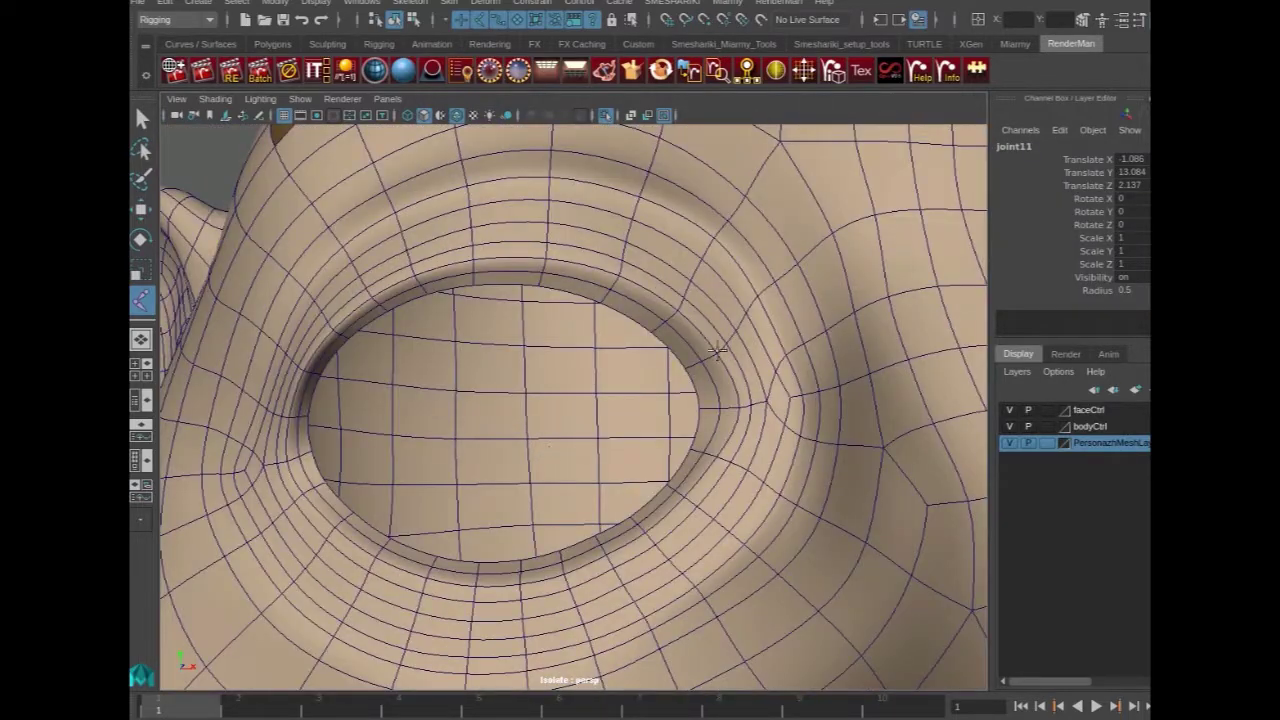
left_click(716, 348)
left_click(716, 456)
left_click(288, 418)
left_click(303, 492)
left_click(472, 258)
key("y")
left_click(520, 586)
key("y")
left_click(645, 532)
key("y")
left_click(616, 280)
key("y")
left_click(334, 330)
key("Return")
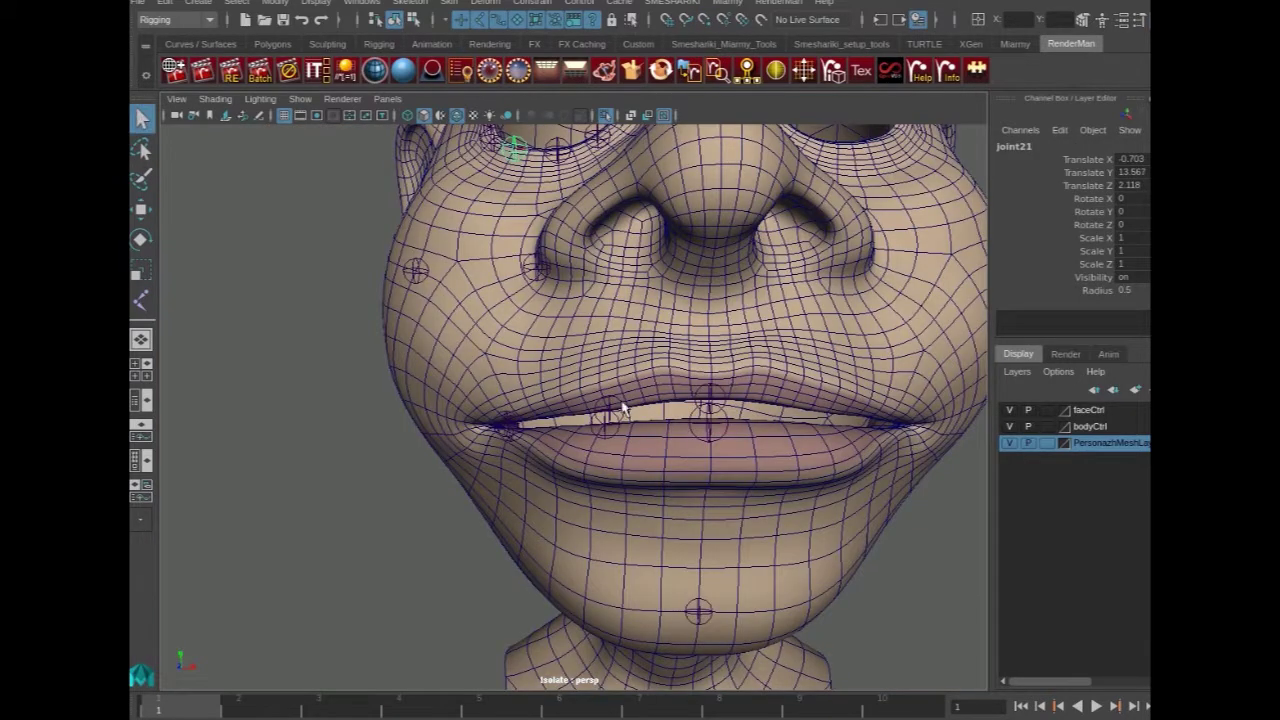
Step: Mirror the right-side lip and mouth corner joints to the left side of the face with Mirror Joints
left_click(608, 410)
left_click(410, 3)
left_click(441, 75)
left_click(606, 430)
key("g")
left_click(504, 420)
key("g")
Step: Mirror the right nostril joint and the right cheek joint to the left side of the face
left_click(536, 268)
key("g")
left_click(416, 268)
key("g")
Step: Mirror the joints around the right eyelid one by one to the left eye
middle_click_drag(424, 306, 400, 480, "alt")
right_click_drag(400, 480, 657, 574, "alt")
left_click(548, 320)
key("g")
left_click(474, 267)
key("ctrl+z")
left_click(484, 276)
key("g")
left_click(402, 265)
key("g")
left_click(328, 310)
key("g")
left_click(310, 370)
key("g")
left_click(429, 462)
key("g")
left_click(500, 432)
key("g")
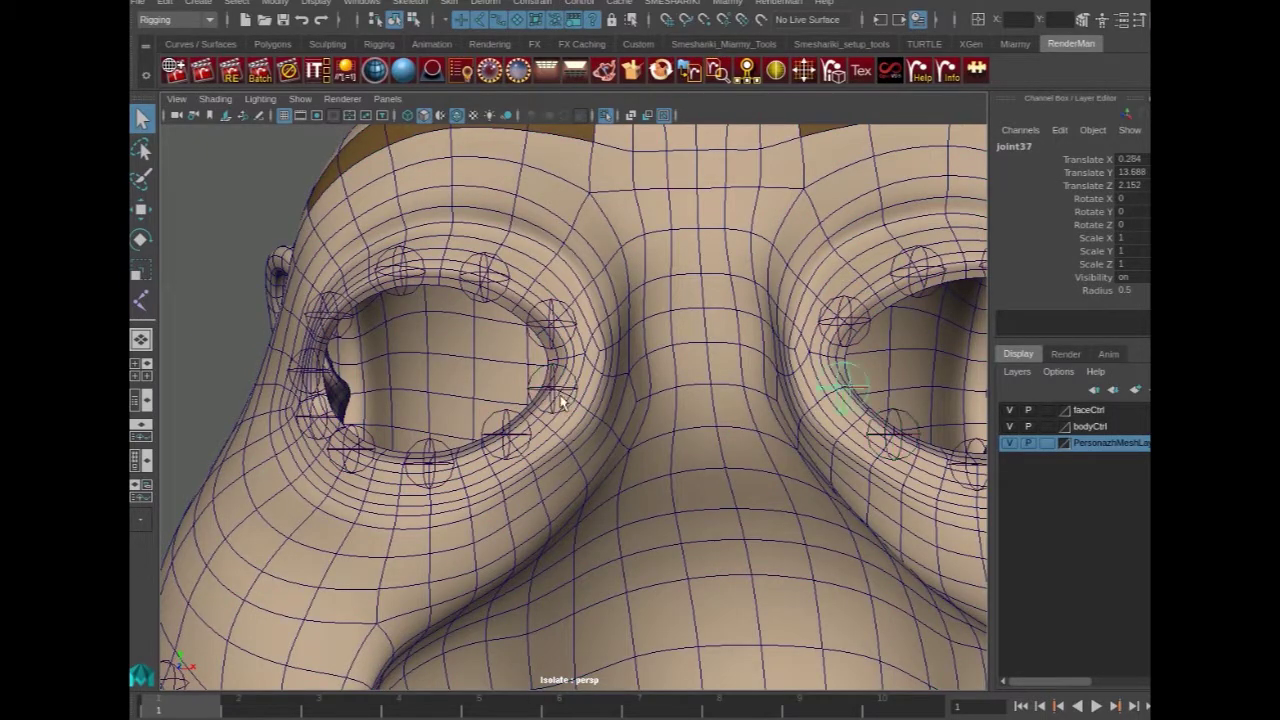
scroll(561, 402, "down", 5)
middle_click_drag(373, 570, 373, 430, "alt")
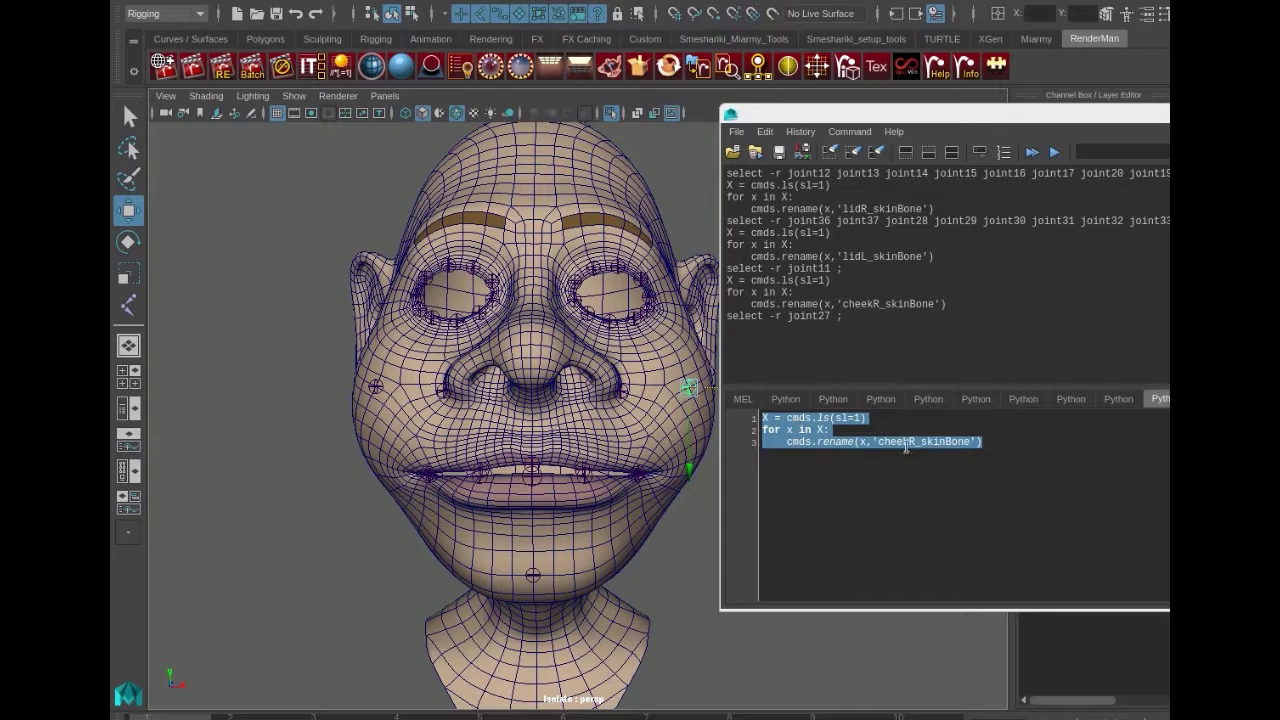
Step: Change the rename script's name to cheekL_skinBone and run it on the selected left cheek joint
left_click(907, 448)
key("BackSpace")
type("L")
key("ctrl+a")
key("ctrl+Return")
Step: Rename the left nostril joint to noseL_skinBone with the edited rename script
left_click(910, 443)
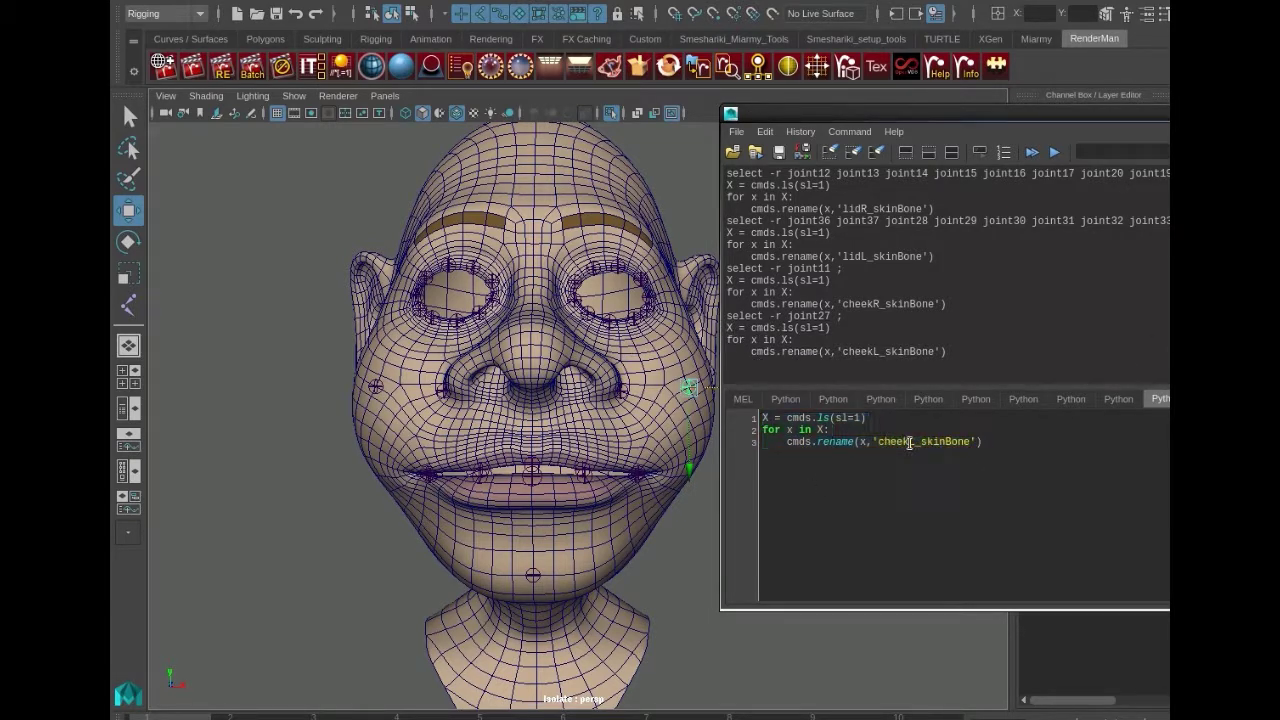
type("nose")
left_click(608, 380)
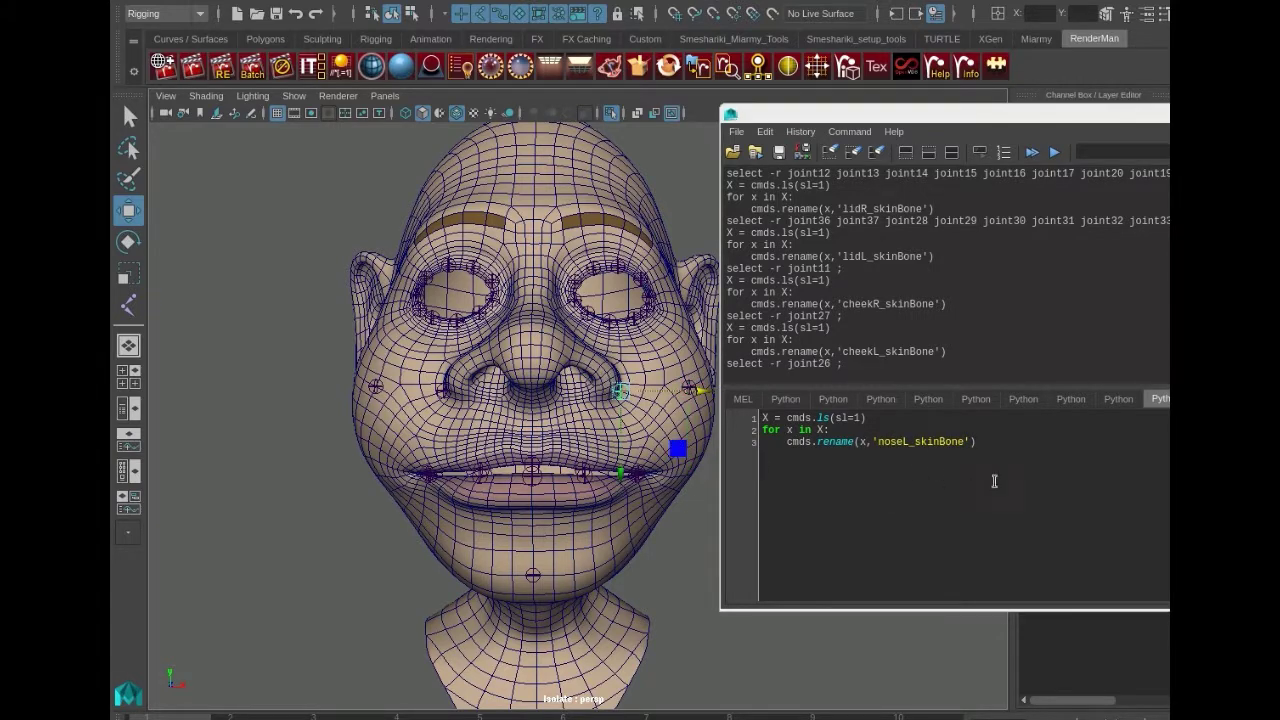
key("ctrl+a")
key("ctrl+Return")
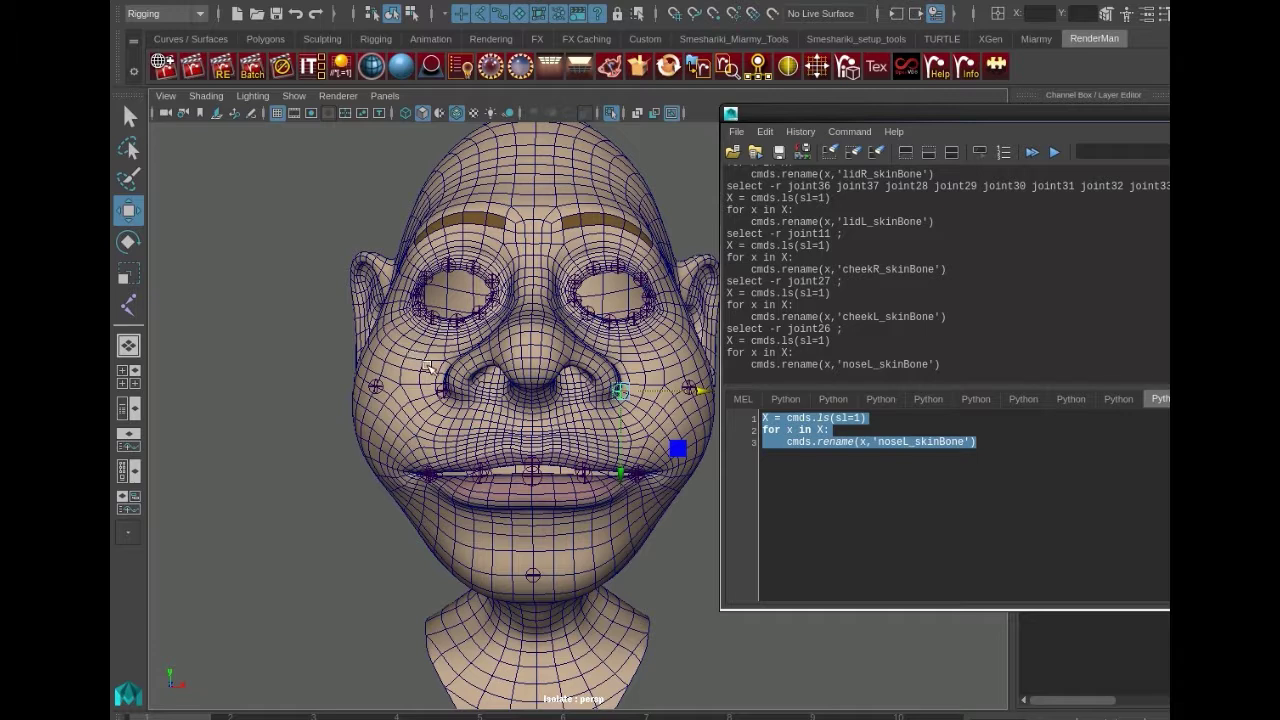
Step: Rename the right nostril joint to noseR_skinBone with the edited rename script
left_click(441, 387)
left_click(908, 441)
key("BackSpace")
type("R")
key("ctrl+a")
key("ctrl+Return")
Step: Select all the mouth joints and run the rename script with the name mouth_skinBone
left_click_drag(366, 436, 706, 513)
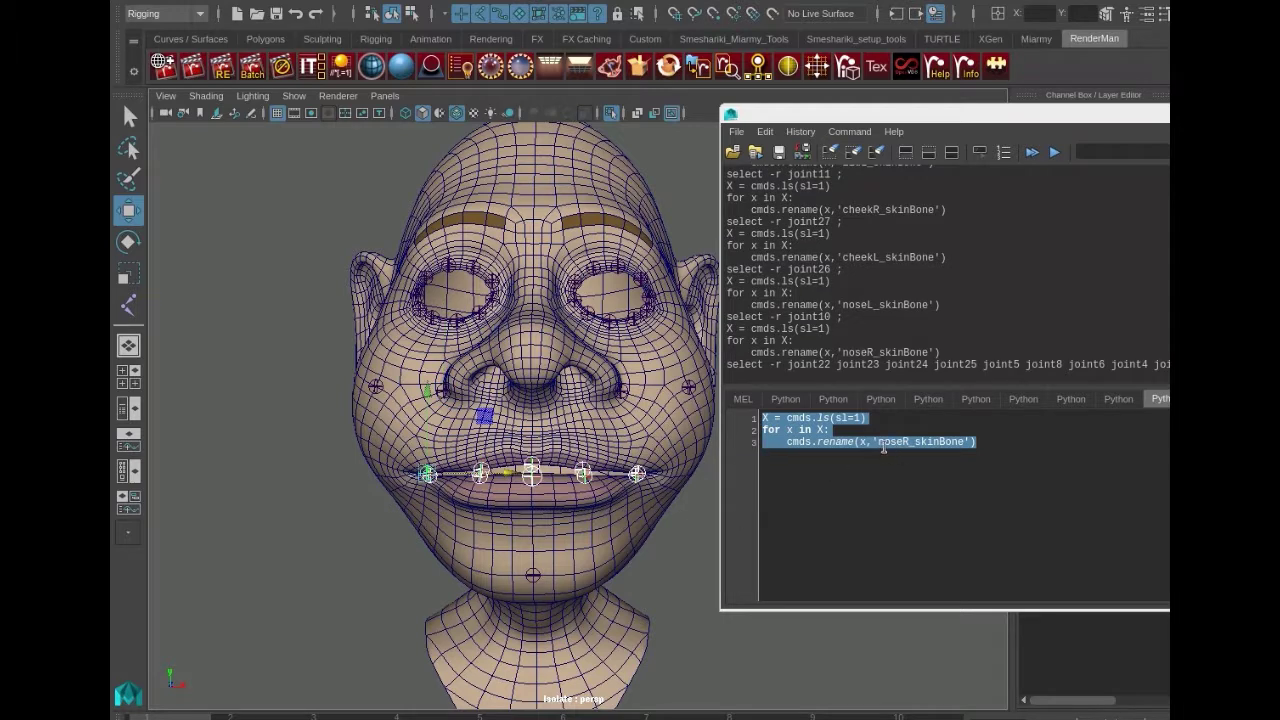
left_click(883, 447)
key("Delete")
key("Delete")
key("Delete")
key("Delete")
key("Delete")
type("mouth")
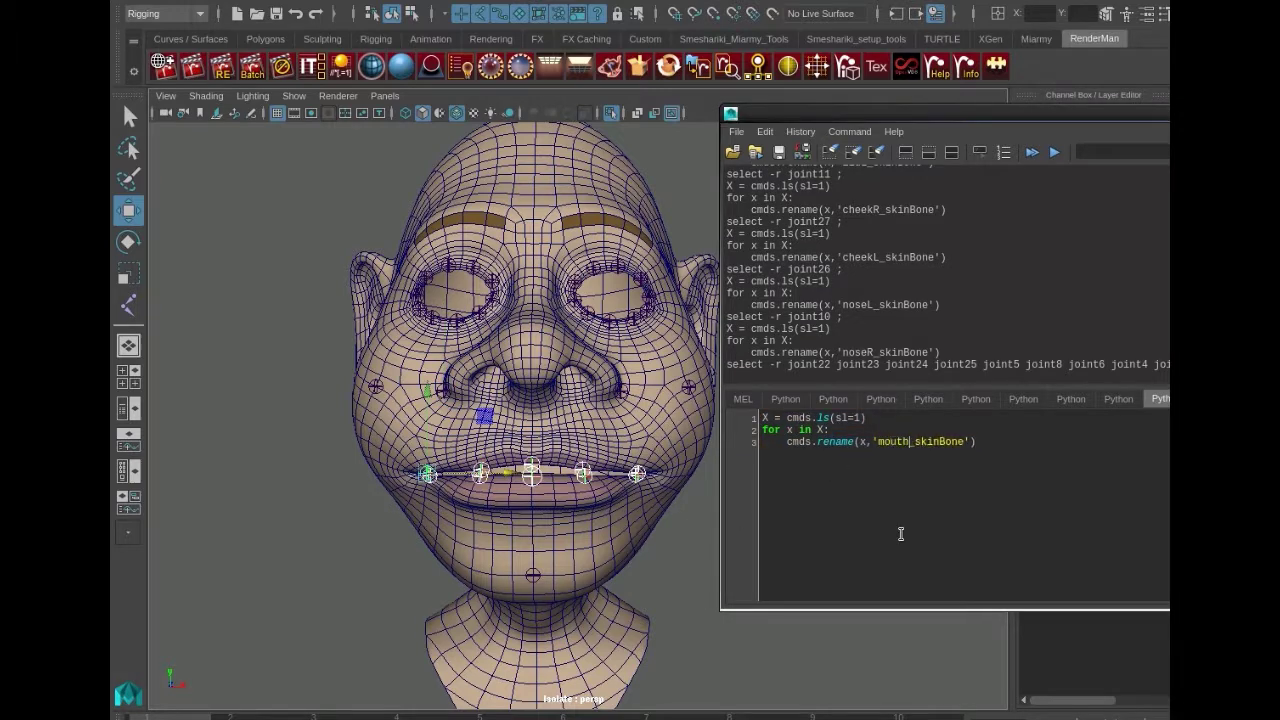
key("ctrl+a")
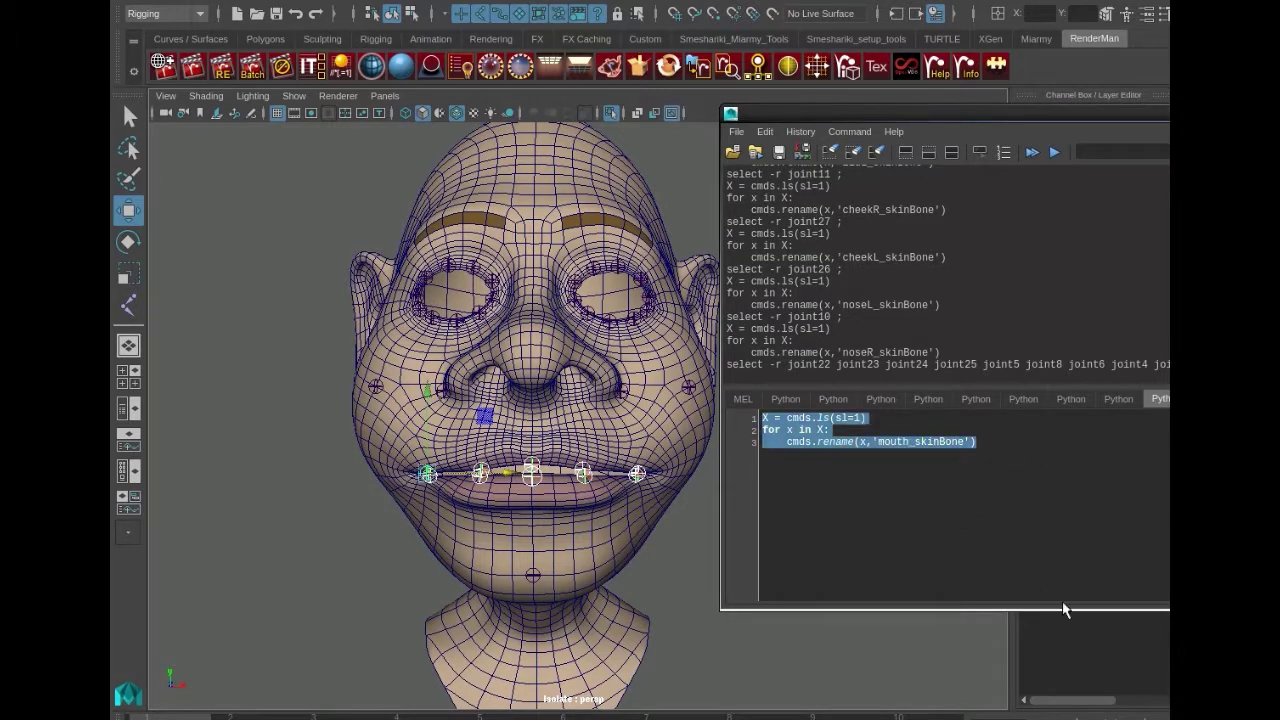
key("ctrl+Return")
Step: Select the chin joint and run the rename script with the name jaw_skinBone
left_click_drag(495, 548, 568, 596)
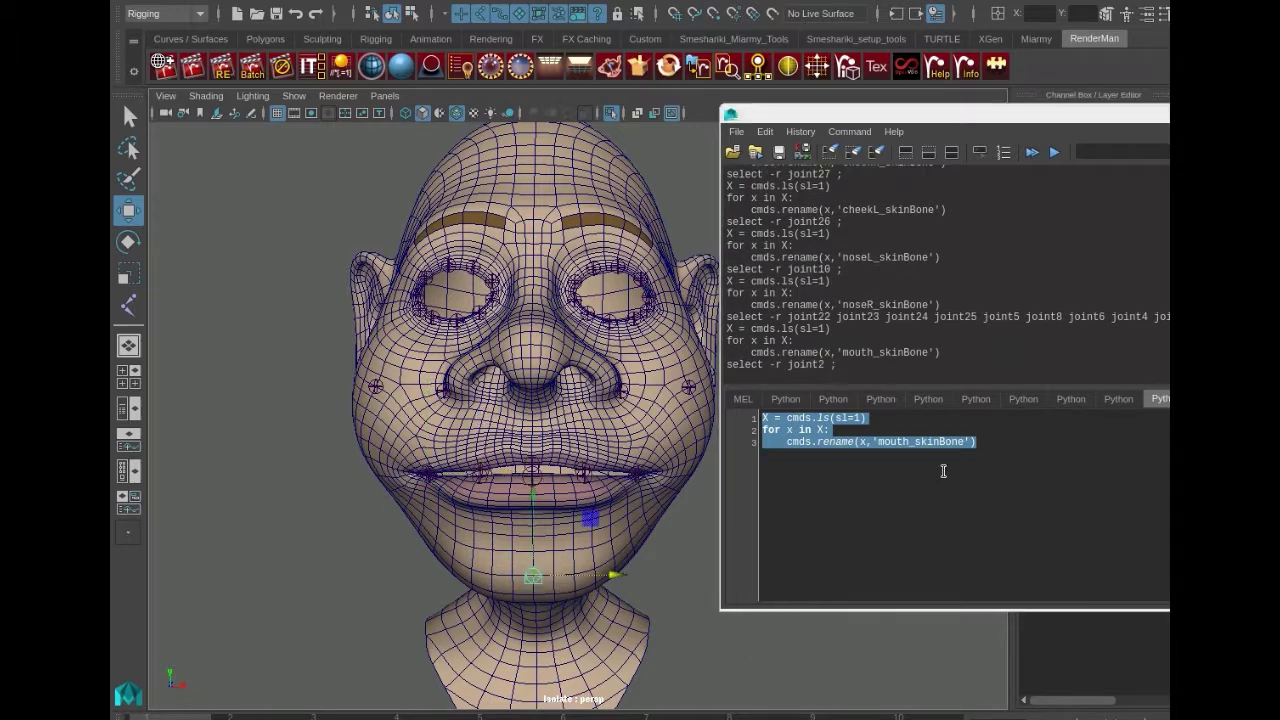
left_click(883, 447)
key("Delete")
key("Delete")
key("Delete")
key("Delete")
key("Delete")
type("jaw")
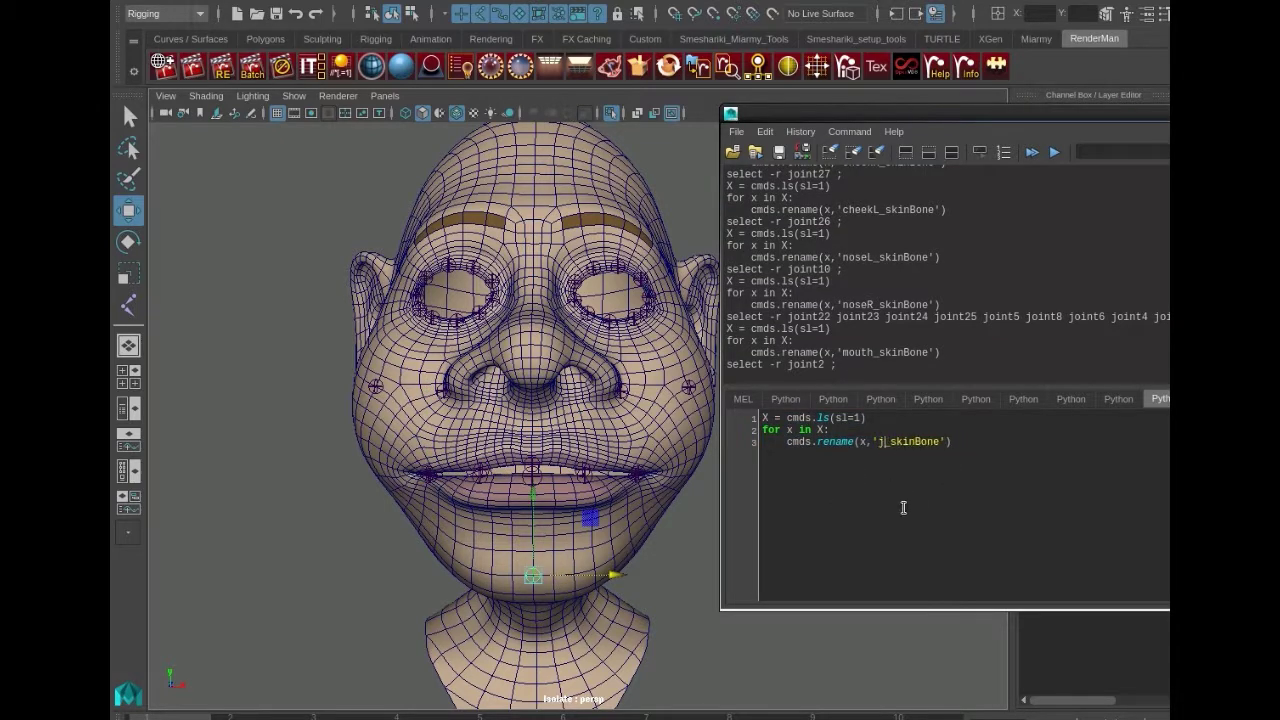
key("ctrl+a")
key("ctrl+Return")
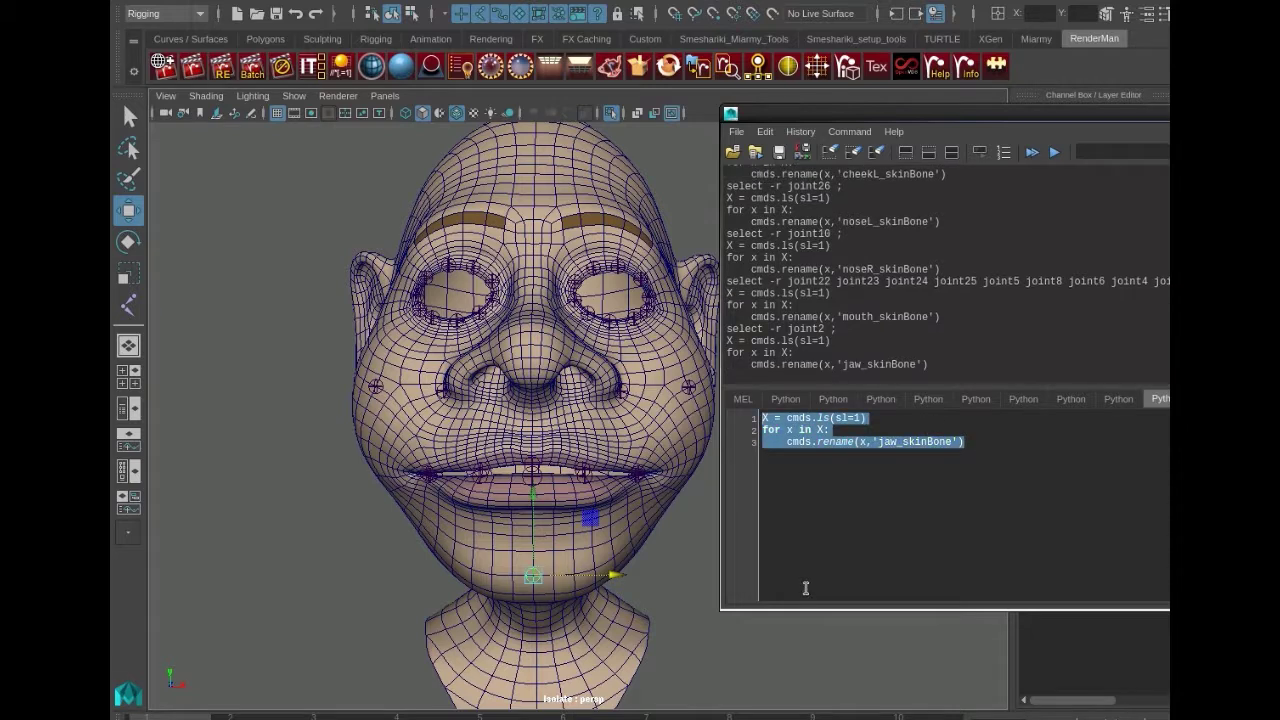
Step: Review the list of renamed skinBone joints in the Outliner and close it
left_click_drag(1168, 2, 563, 2)
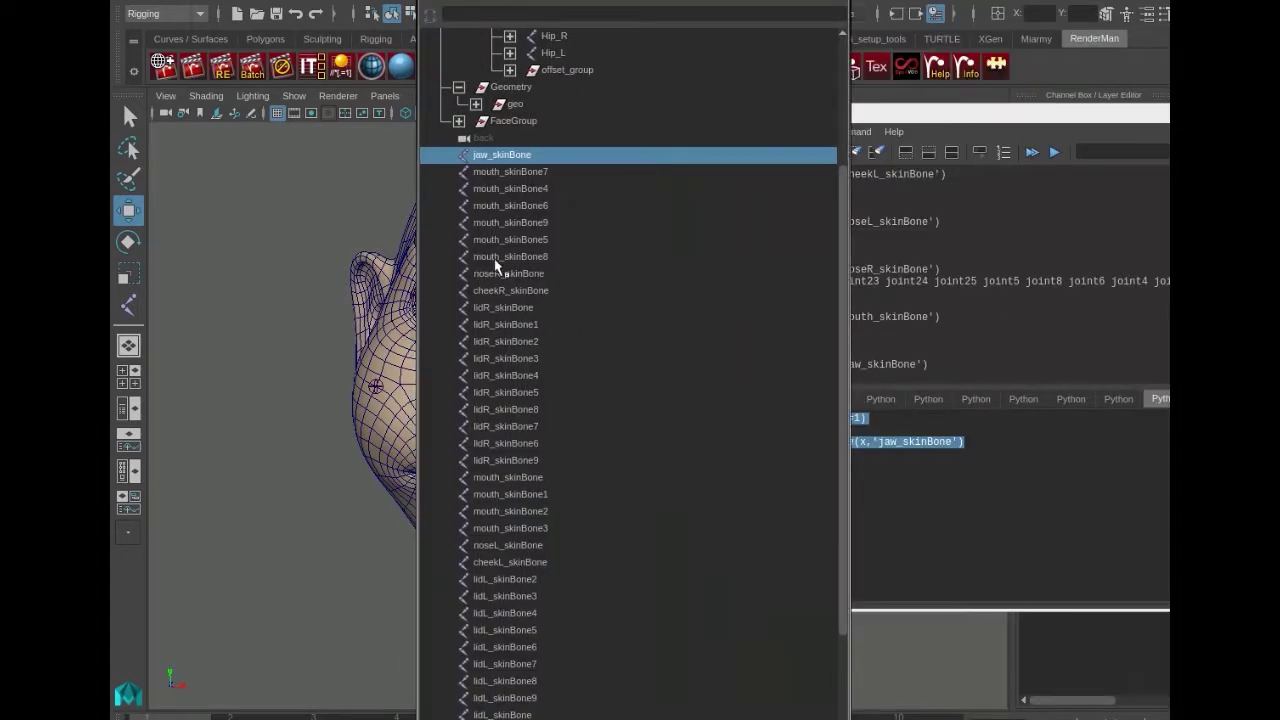
scroll(487, 303, "down", 3)
scroll(528, 223, "up", 8)
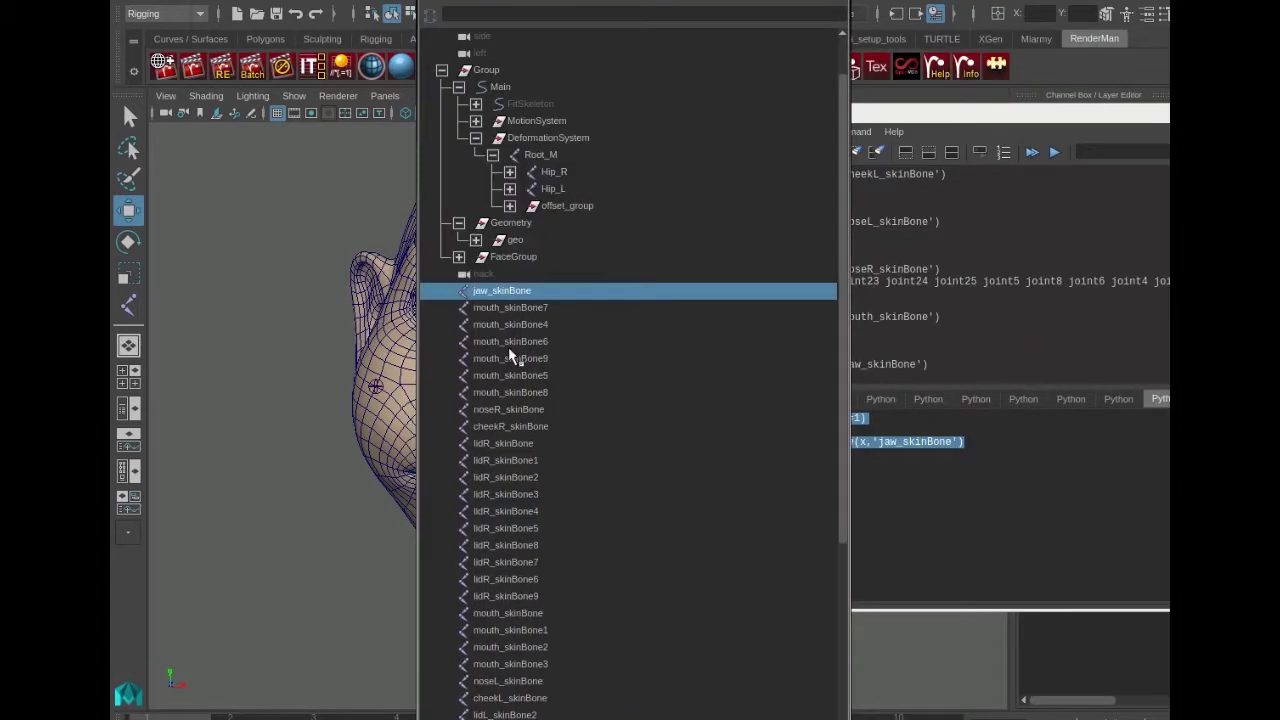
scroll(515, 310, "down", 8)
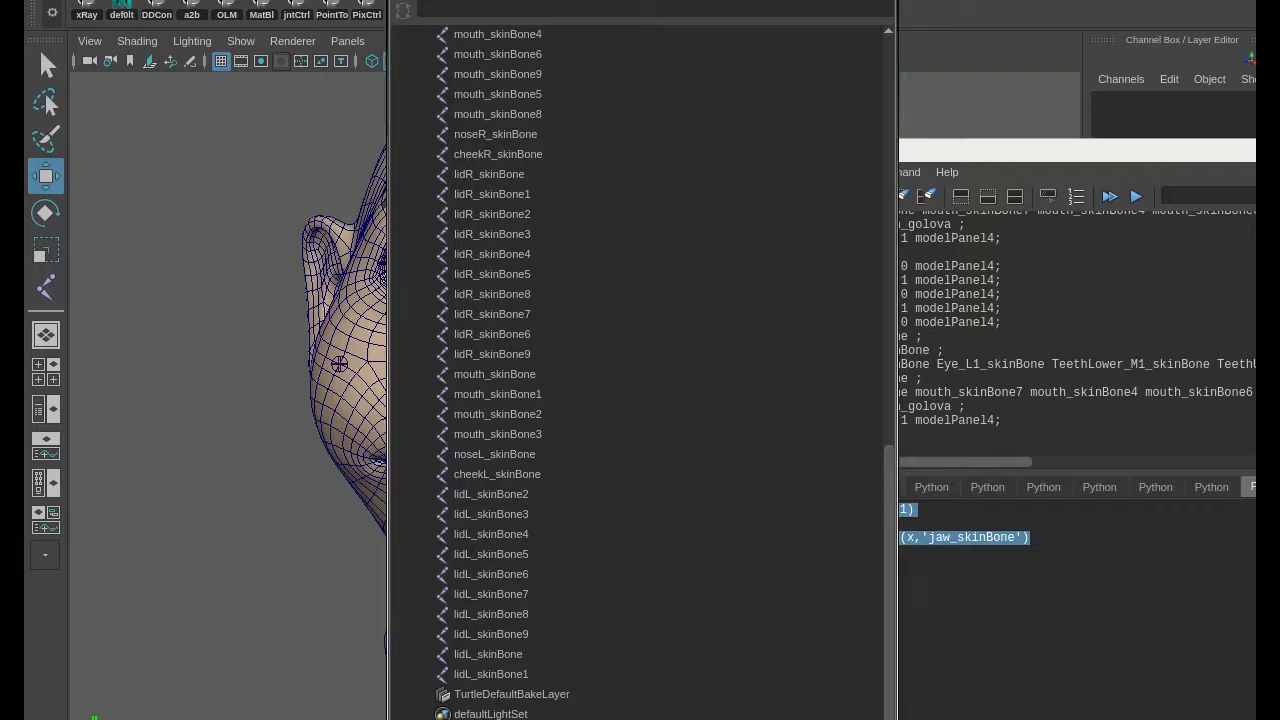
key("shift+o")
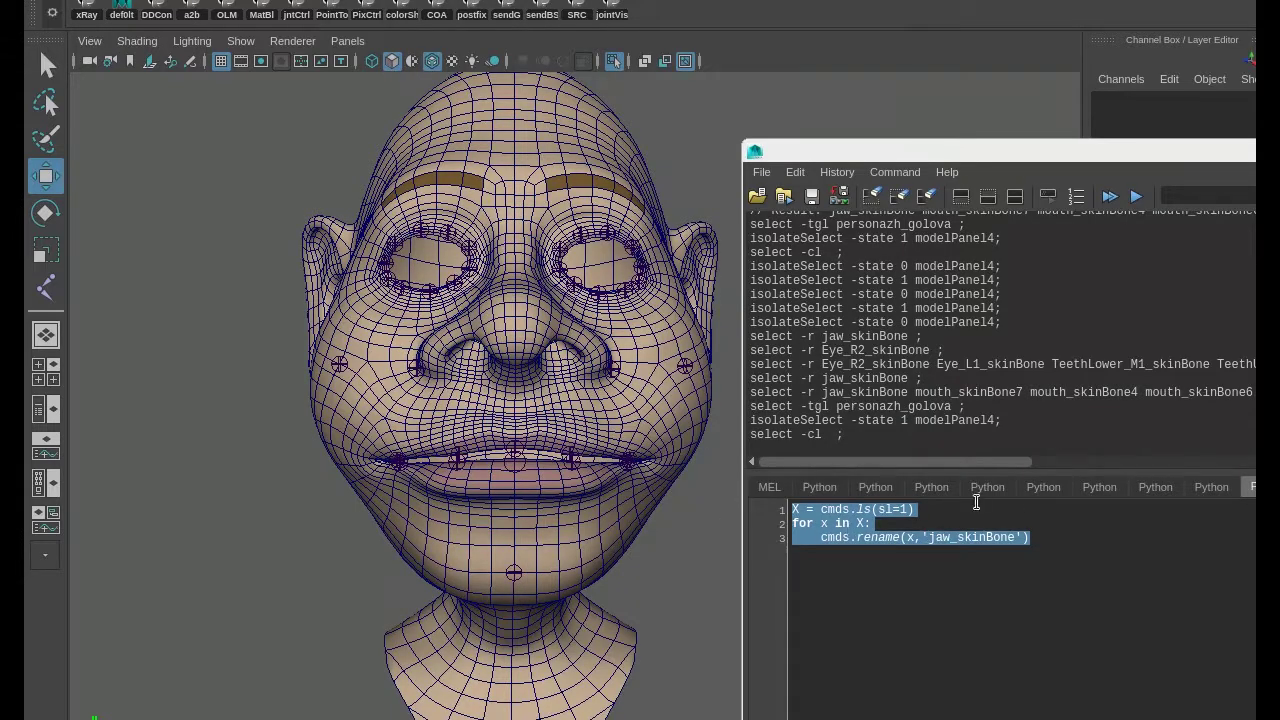
Step: Select all the facial skin joints plus the head mesh and run the complete Objects2Locators2Mesh script on them
left_click(1211, 490)
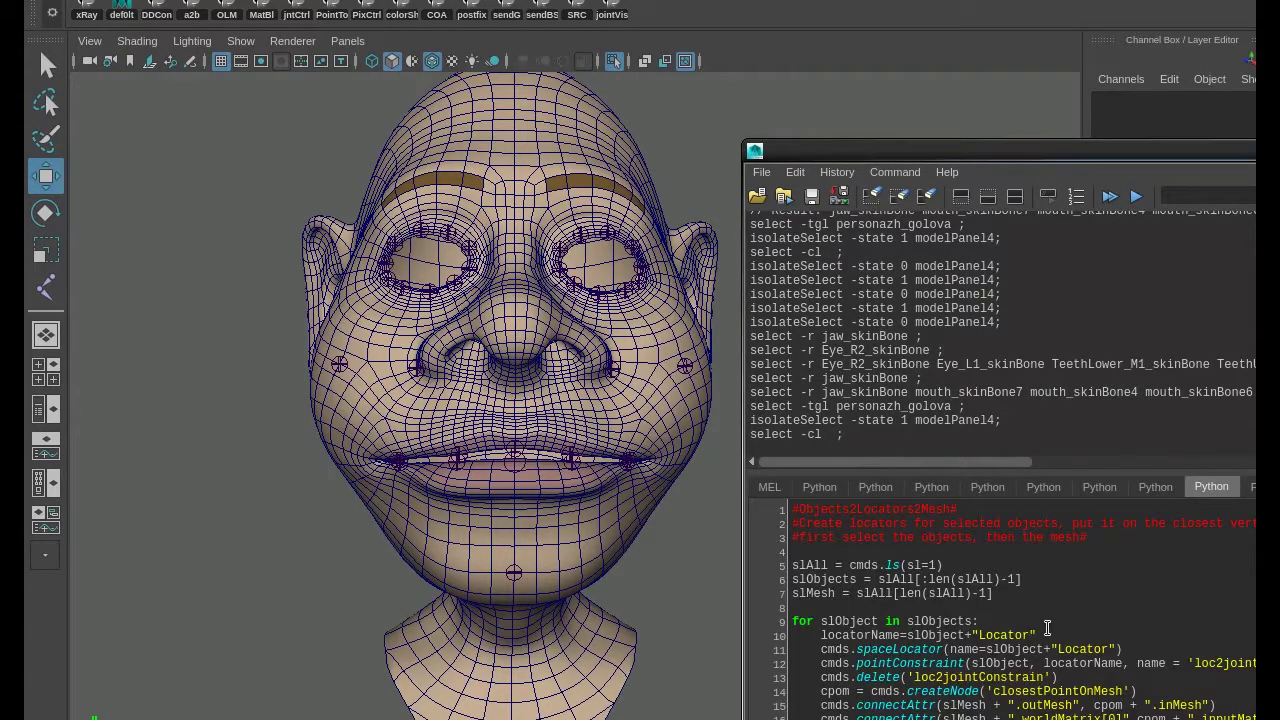
left_click_drag(168, 116, 757, 718)
left_click(441, 108, "shift")
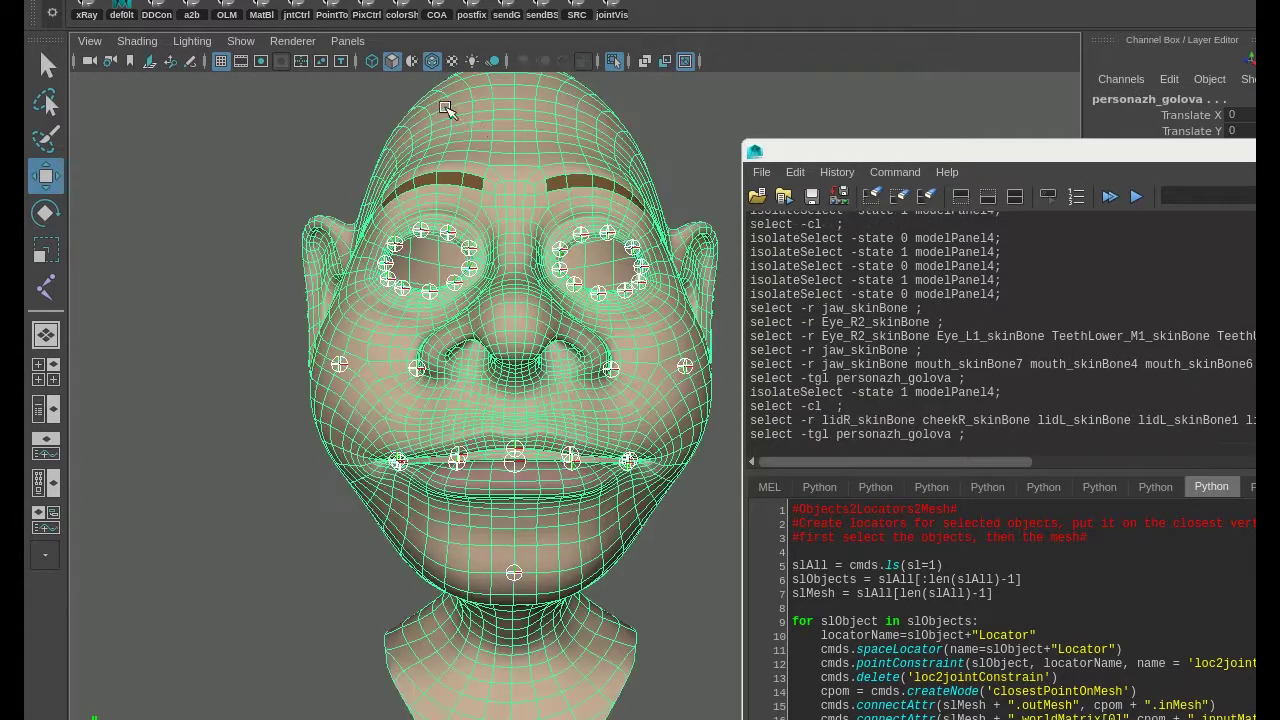
left_click_drag(835, 163, 670, 0)
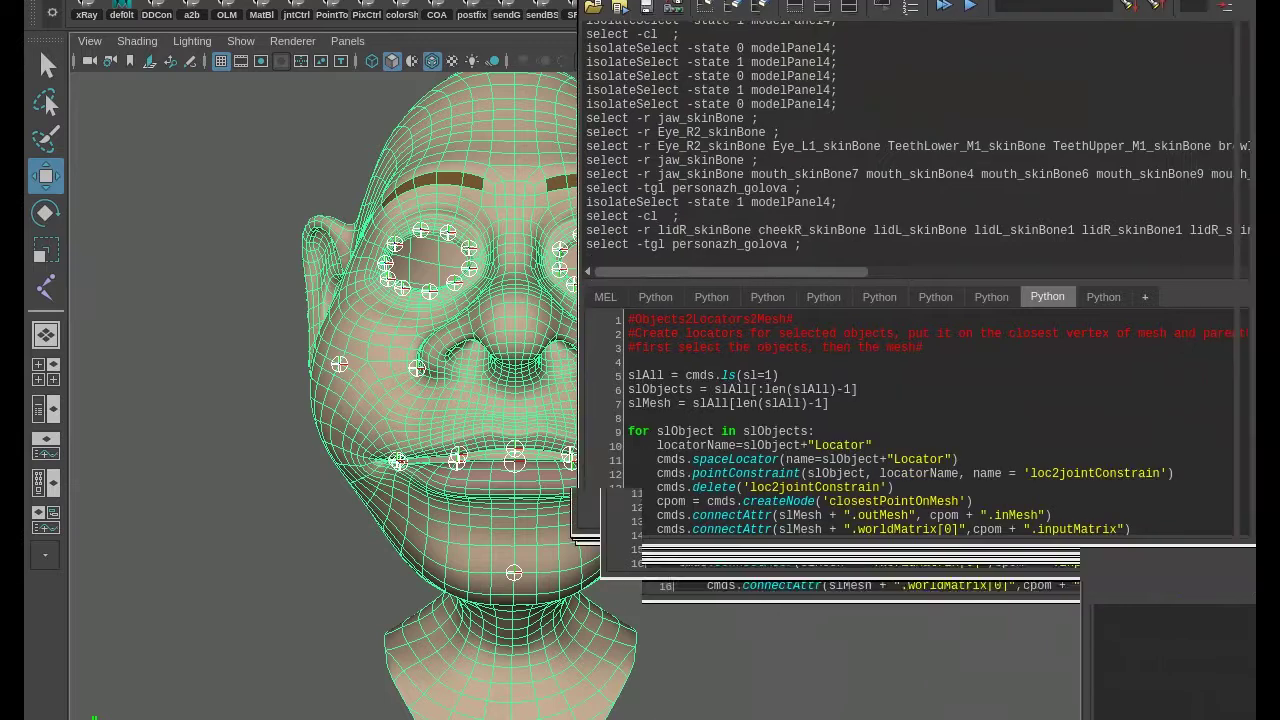
scroll(795, 385, "down", 3)
scroll(790, 380, "up", 3)
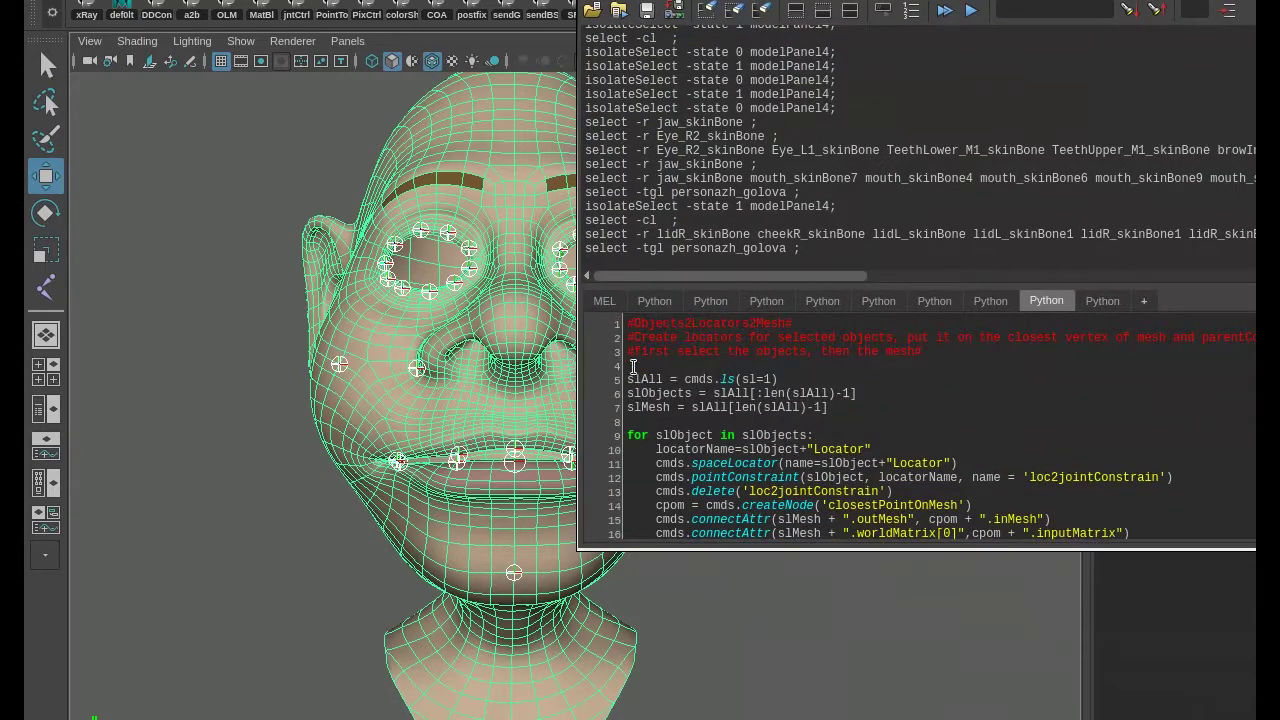
left_click_drag(628, 322, 1057, 534)
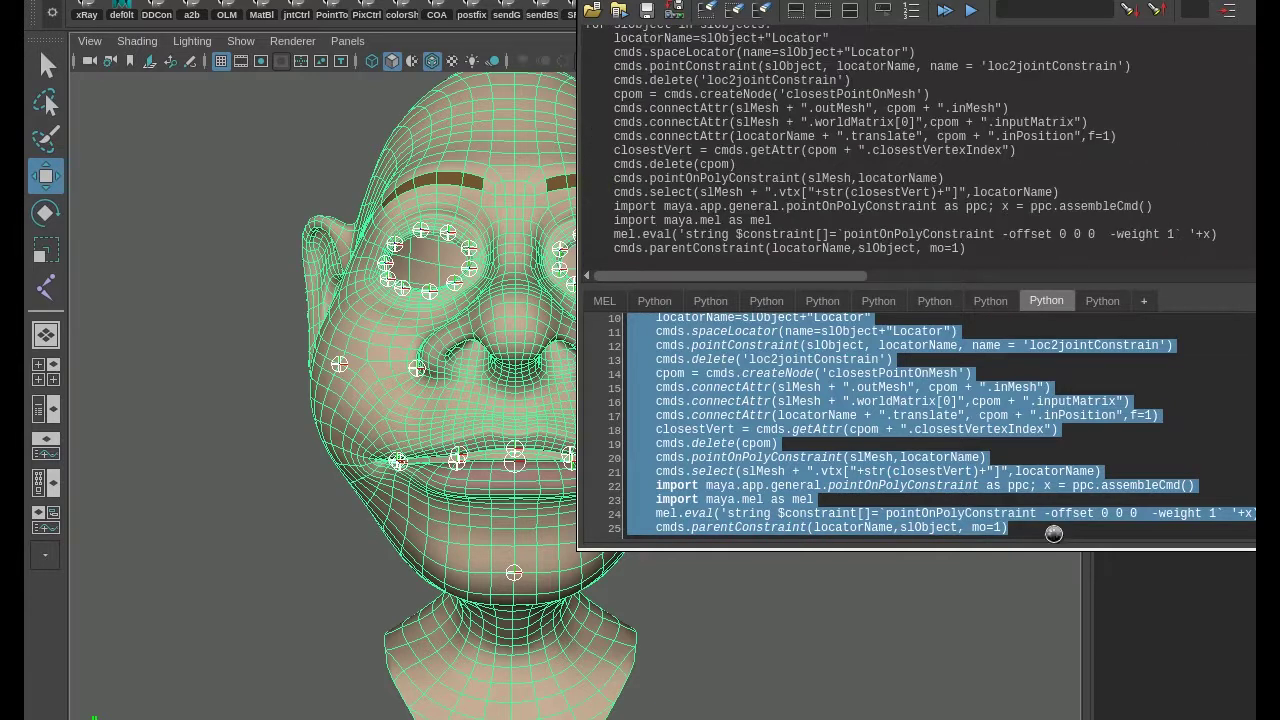
key("ctrl+Return")
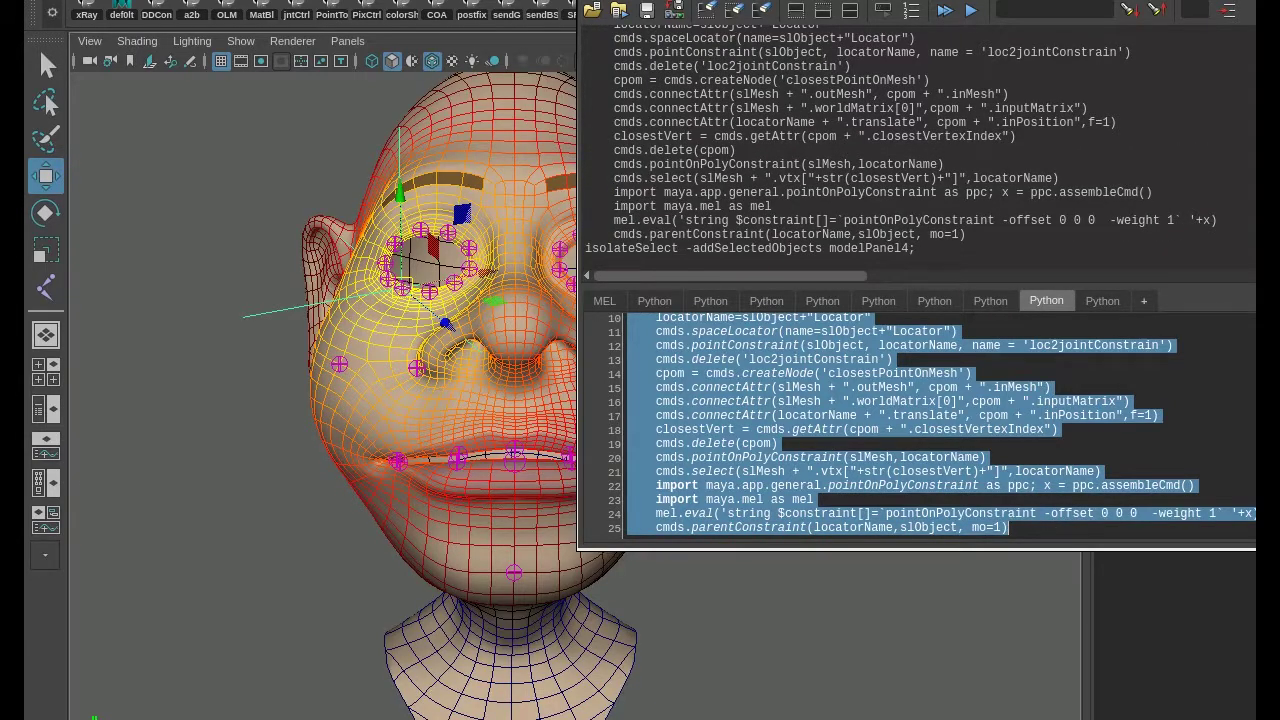
left_click_drag(727, 2, 962, 148)
left_click(306, 474)
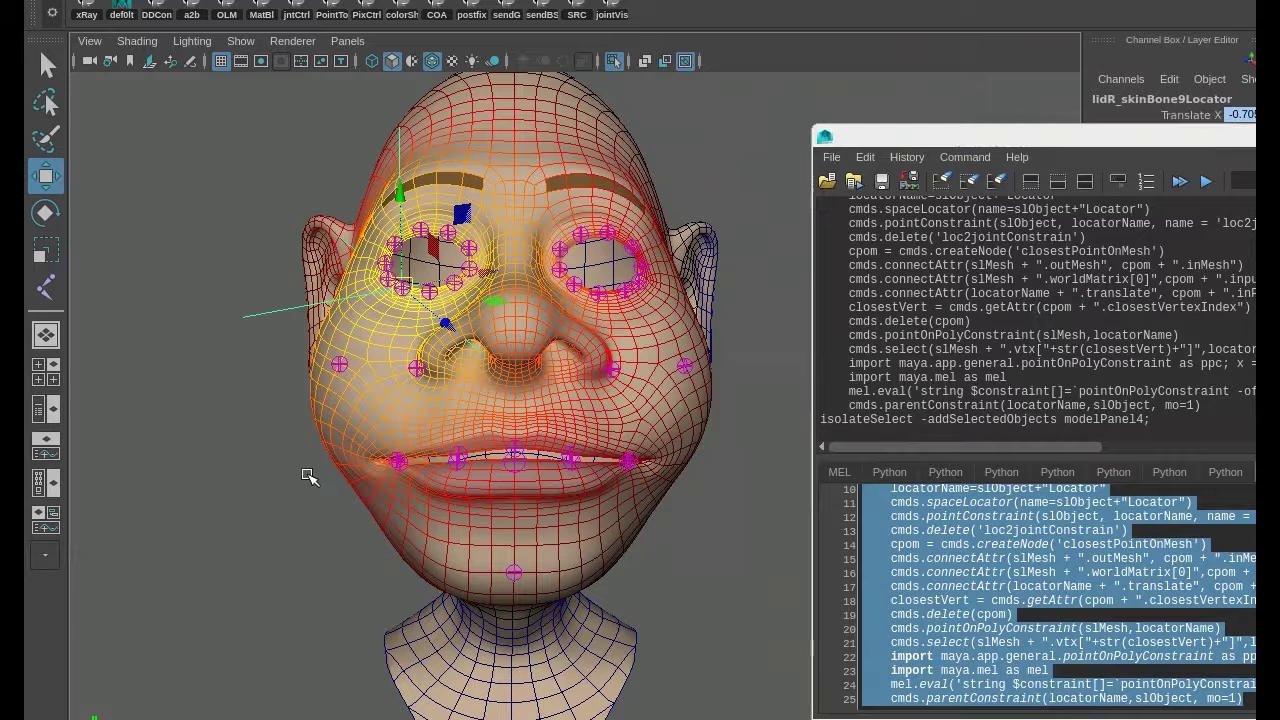
Step: Select all the skinBone locators in the Outliner, from lidR_skinBoneLocator to lidR_skinBone9Locator, and group them
key("alt+Tab")
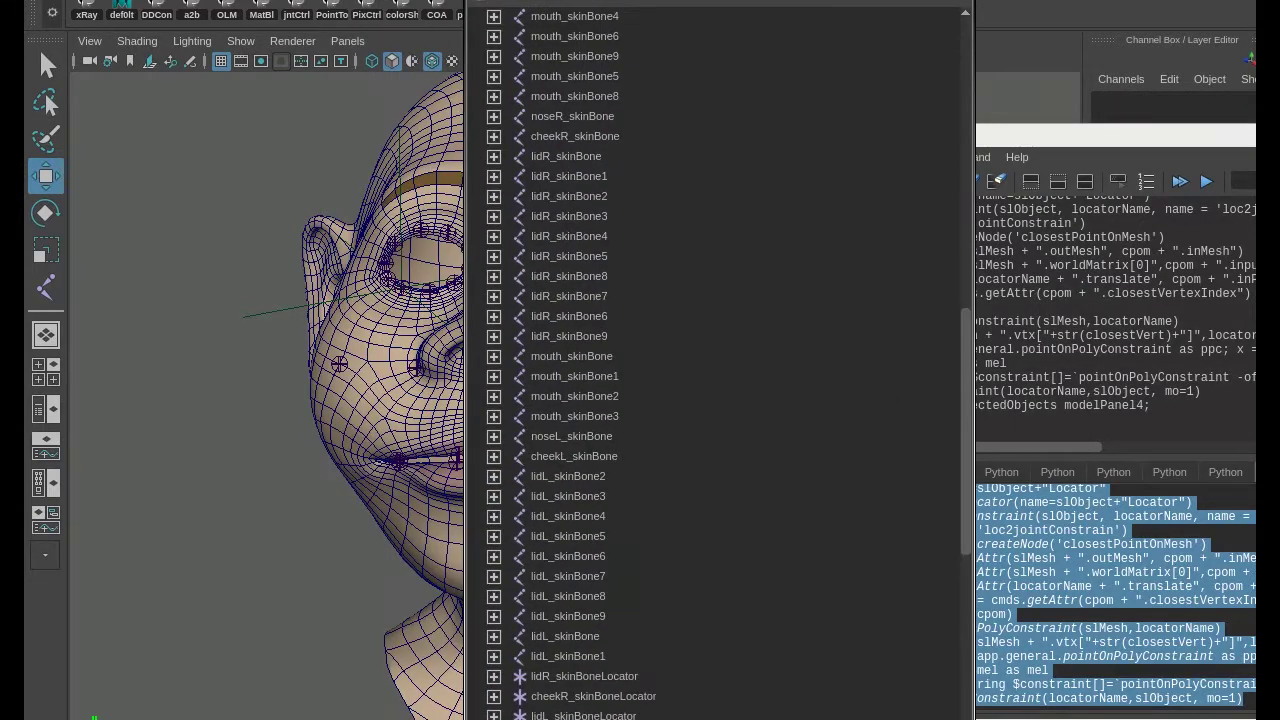
scroll(666, 527, "down", 8)
left_click(570, 199)
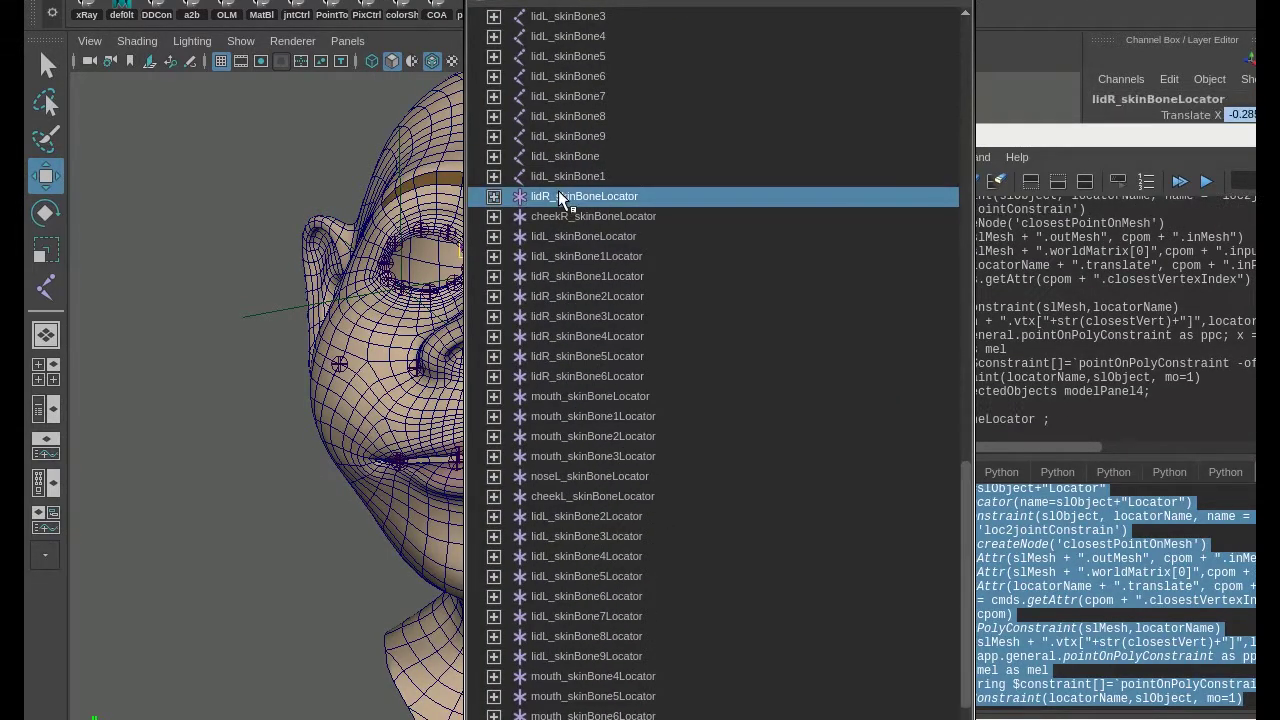
scroll(610, 560, "down", 4)
left_click(598, 636, "shift")
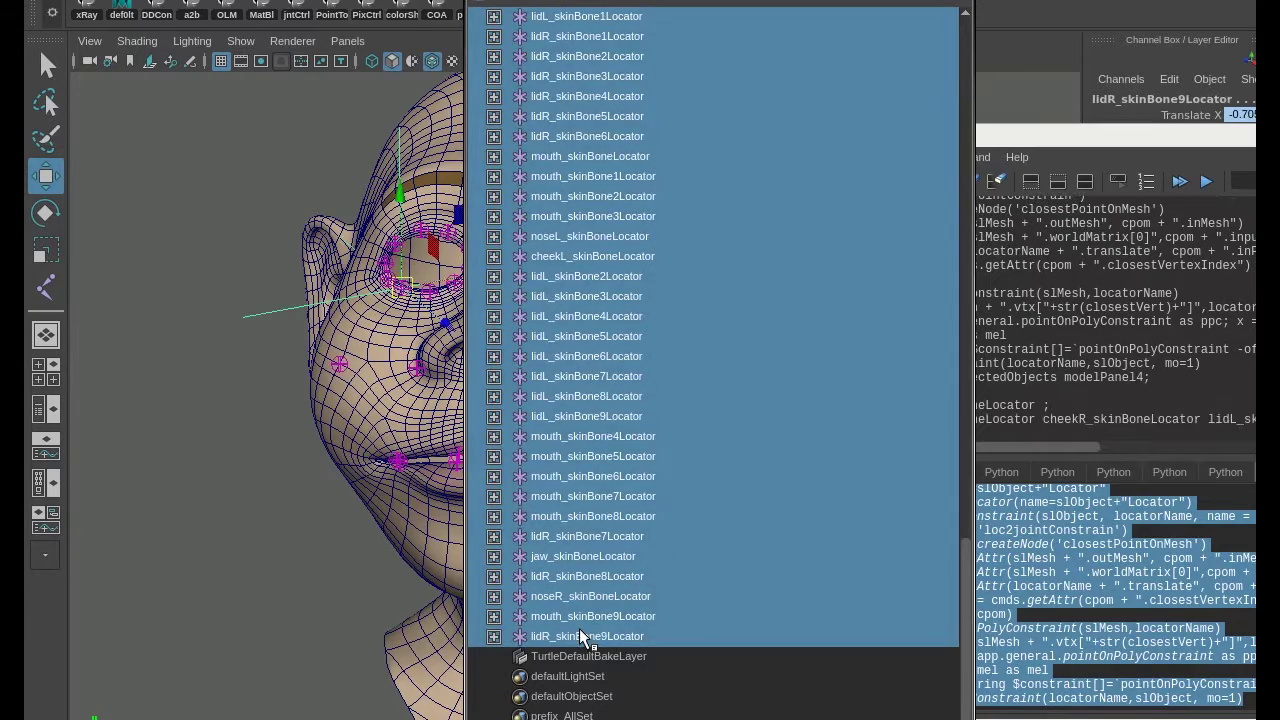
key("ctrl+g")
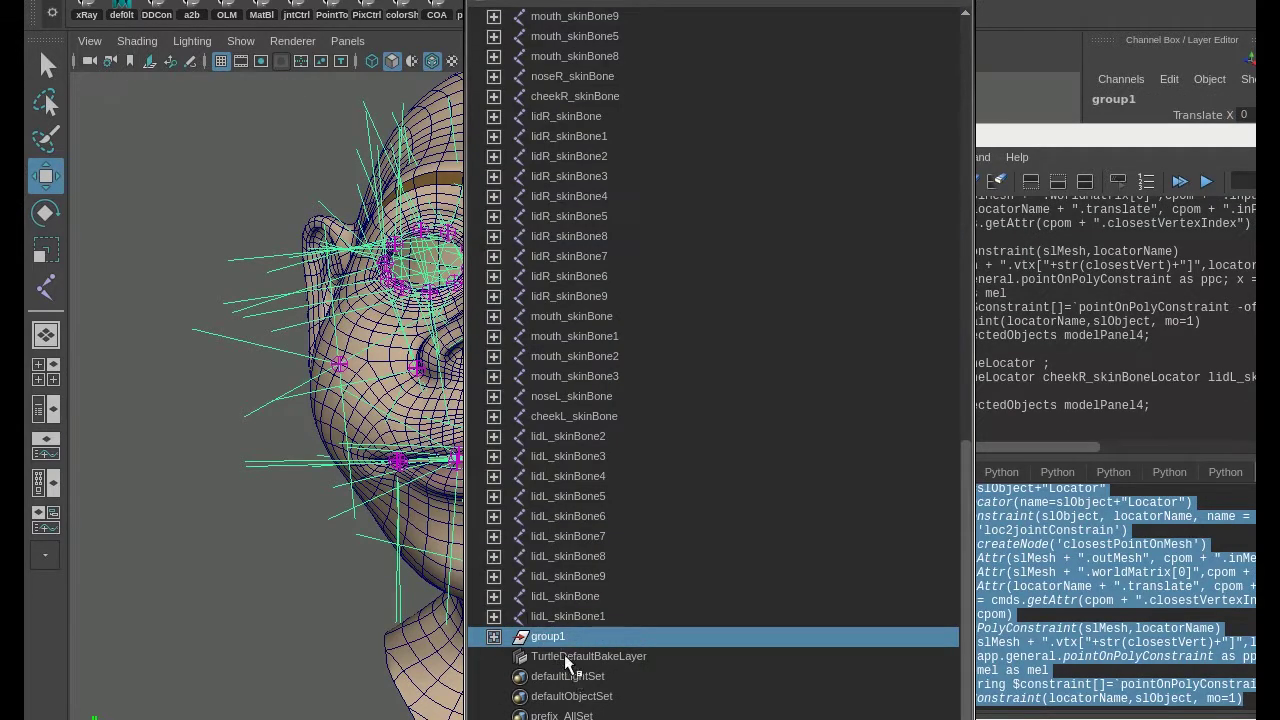
Step: Rename the new locator group ma_locators_grp and hide it
left_click(493, 636)
double_click(565, 638)
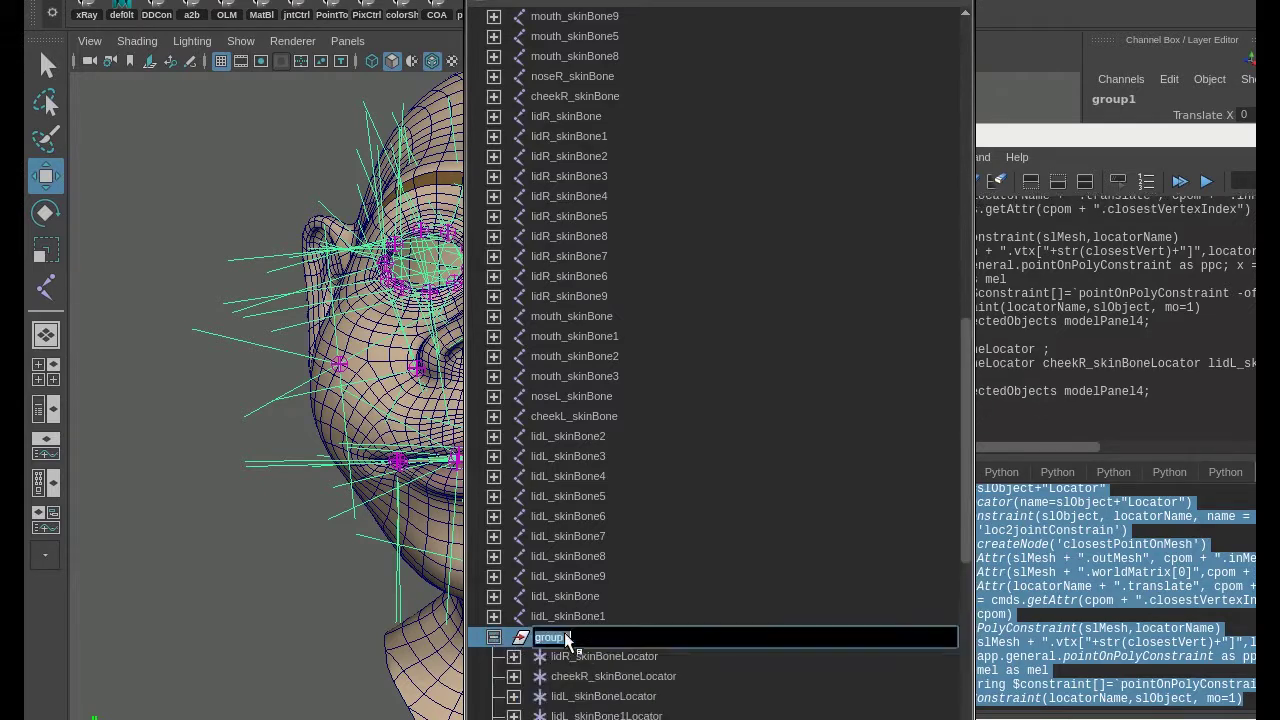
type("l")
type("ma_")
key("Return")
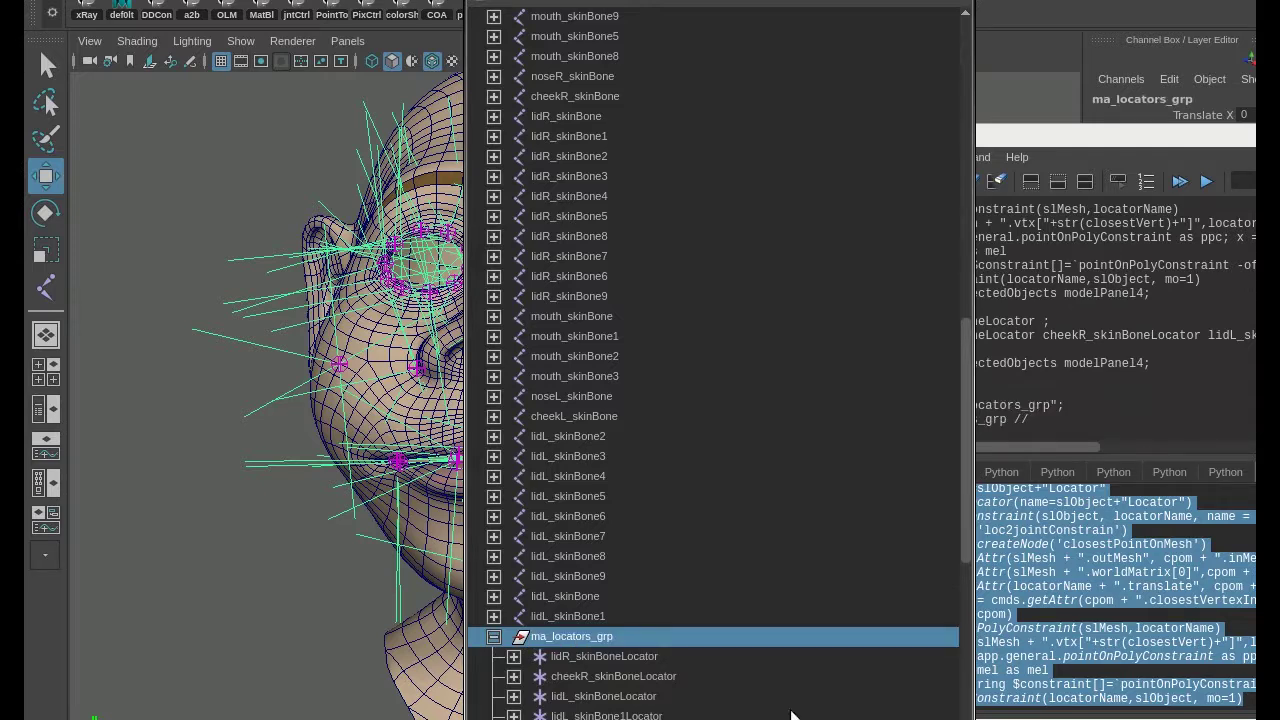
left_click(493, 636)
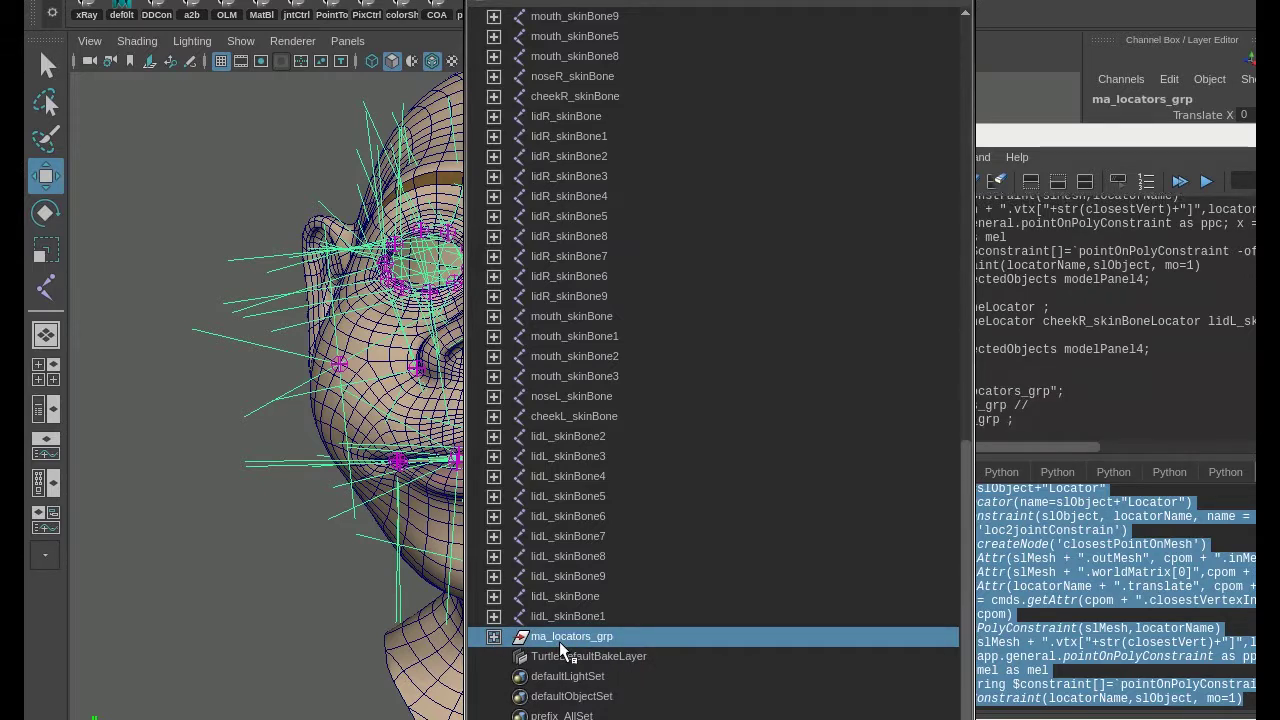
key("ctrl+h")
left_click_drag(600, 2, 1006, 20)
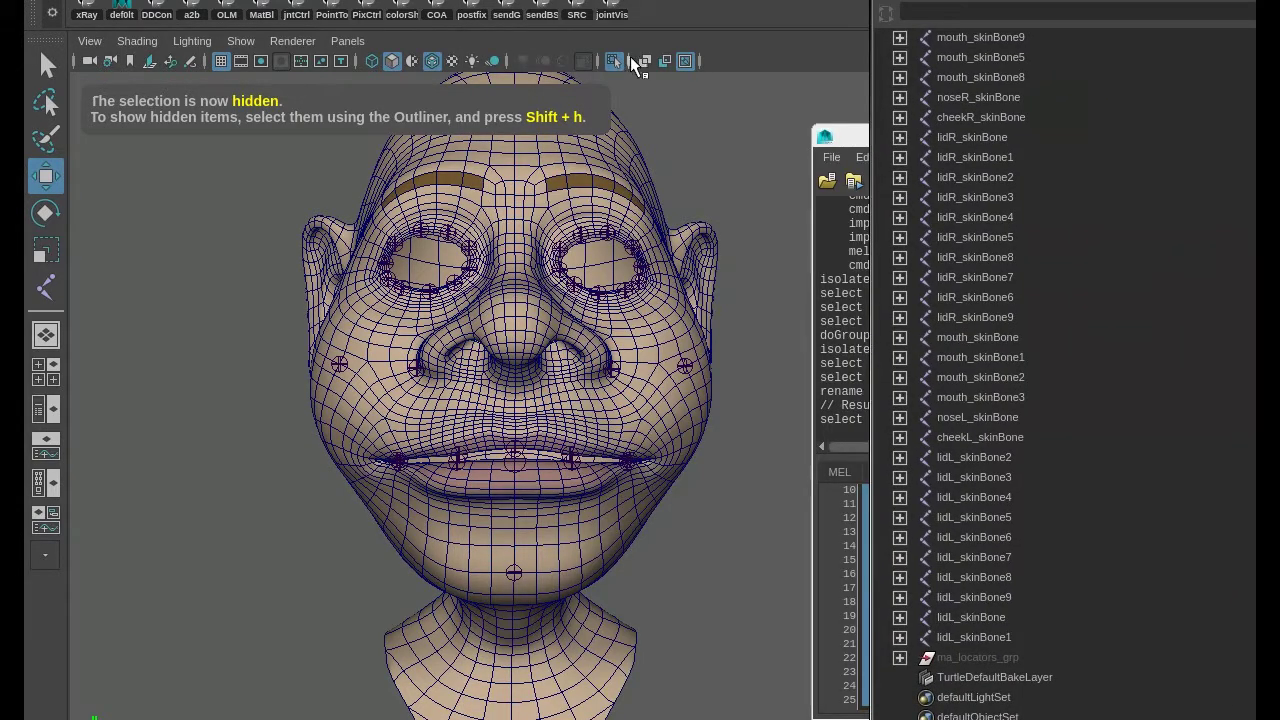
Step: Turn off the isolated view and move a control on the face control board to test the attached joints
left_click(616, 61)
left_click_drag(648, 247, 657, 221)
left_click(654, 290)
left_click(656, 245)
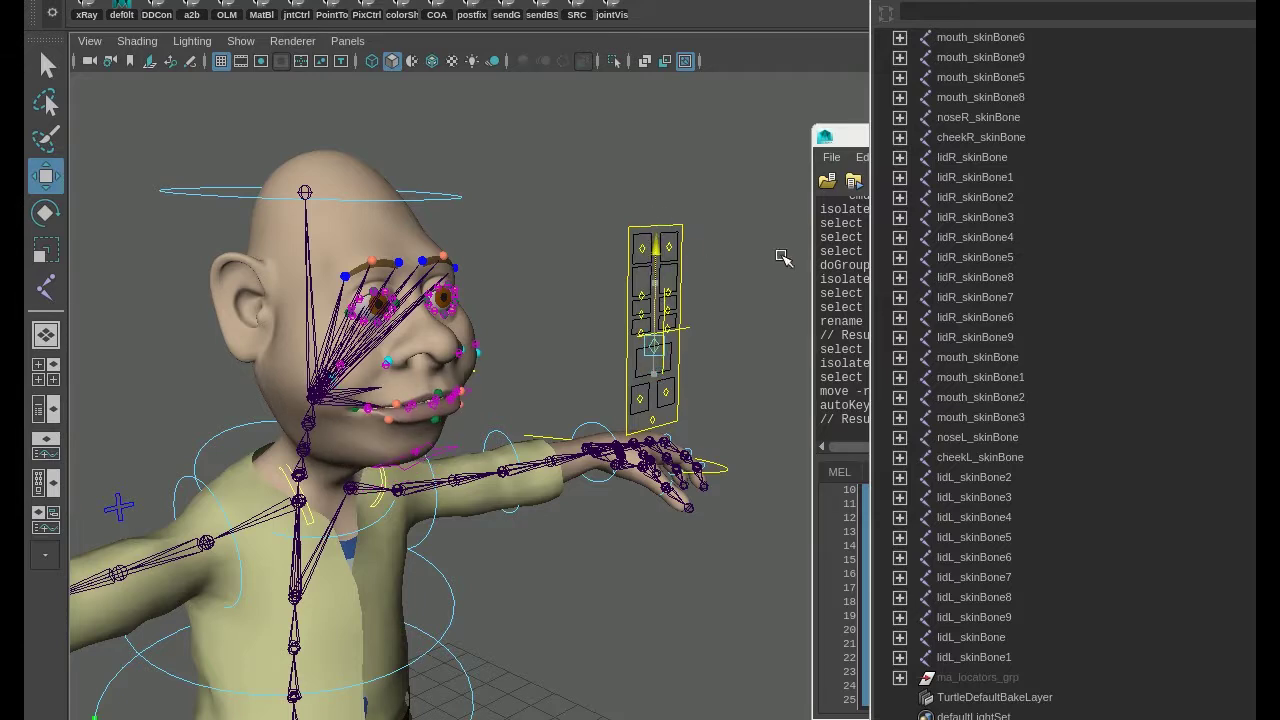
left_click_drag(783, 258, 783, 258)
left_click_drag(948, 2, 1160, 81)
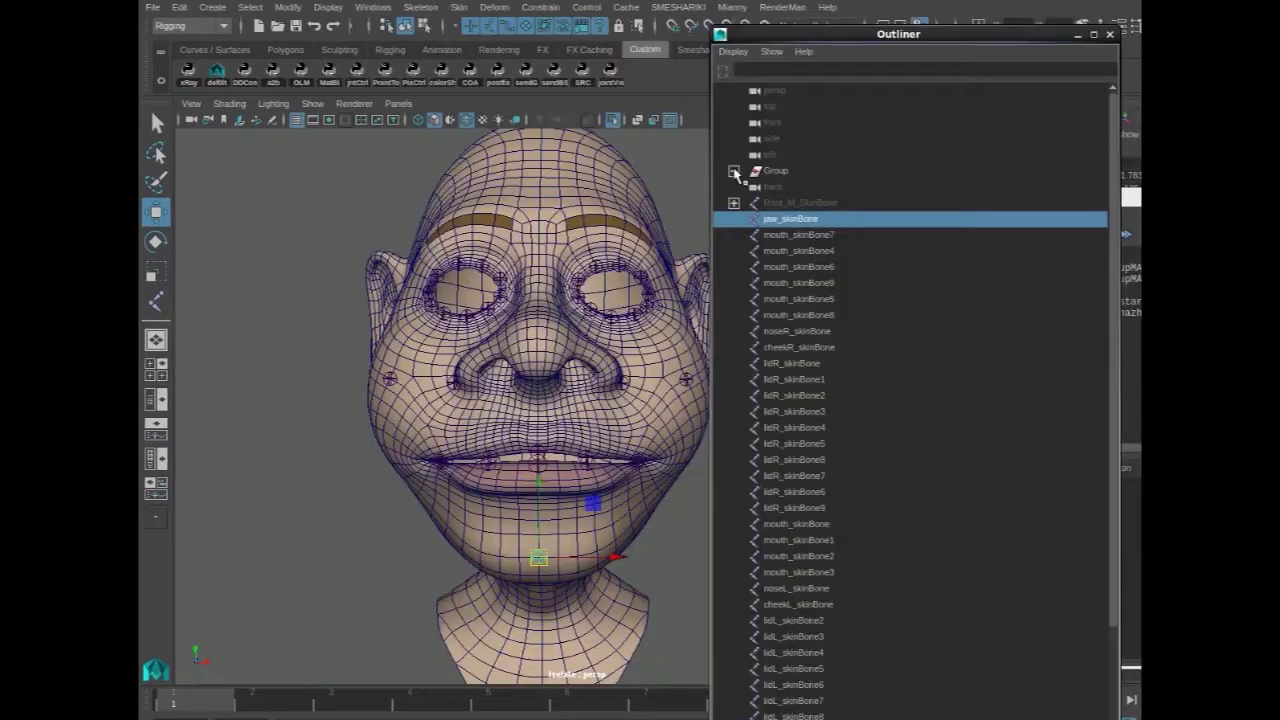
Step: Expand FaceGroup in the Outliner and select the Eye_R, Eye_L, TeethLower_M and TeethUpper_M joints under FaceDeformationSystem
left_click(734, 171)
left_click(750, 218)
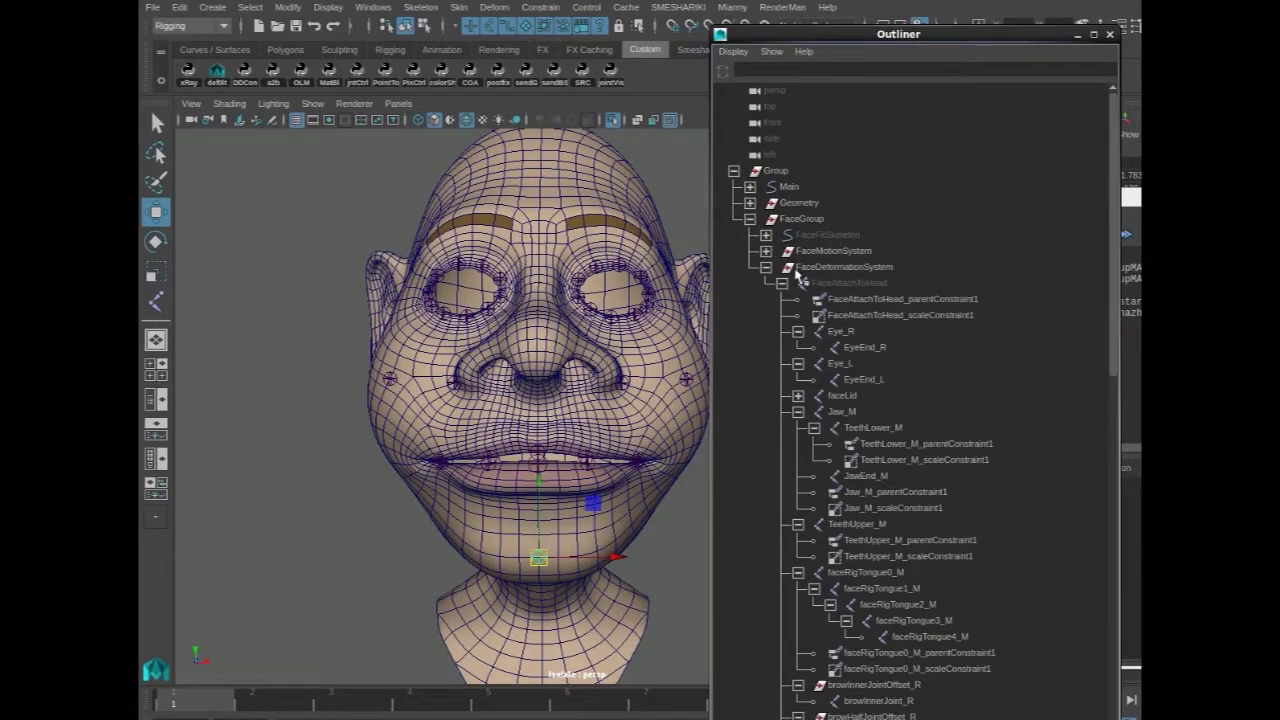
left_click(841, 365, "ctrl")
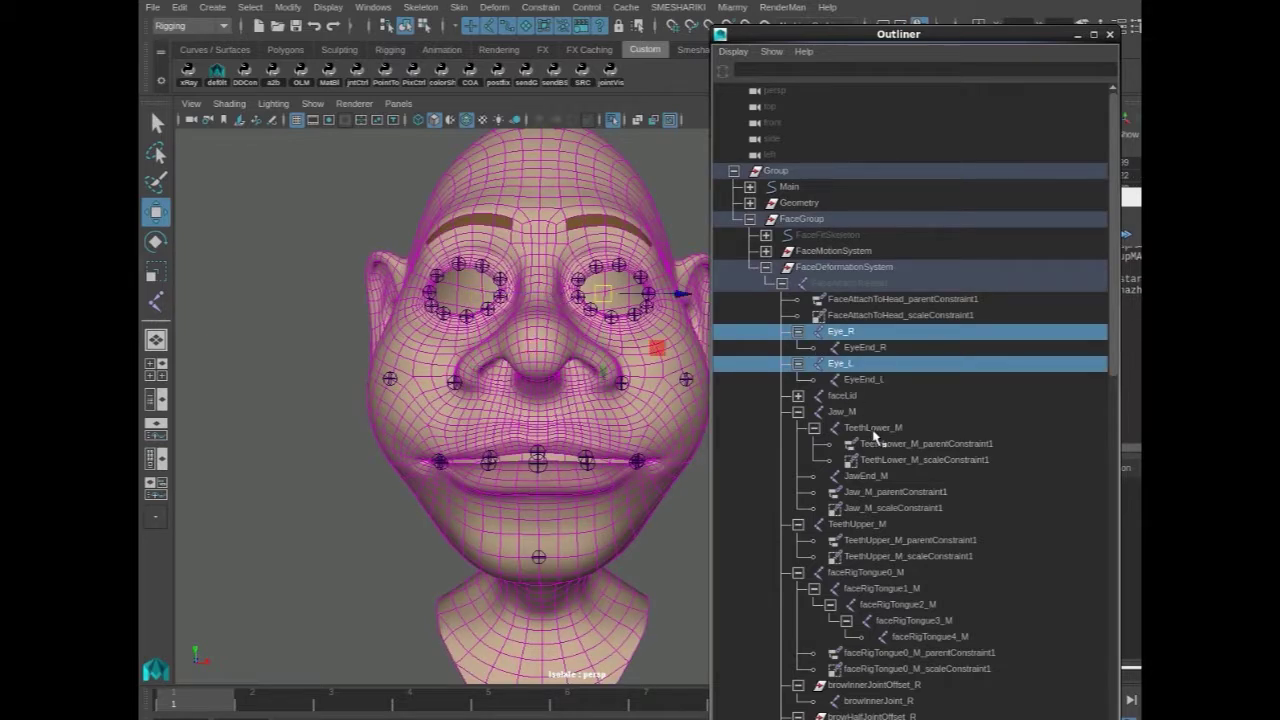
scroll(857, 295, "down", 3)
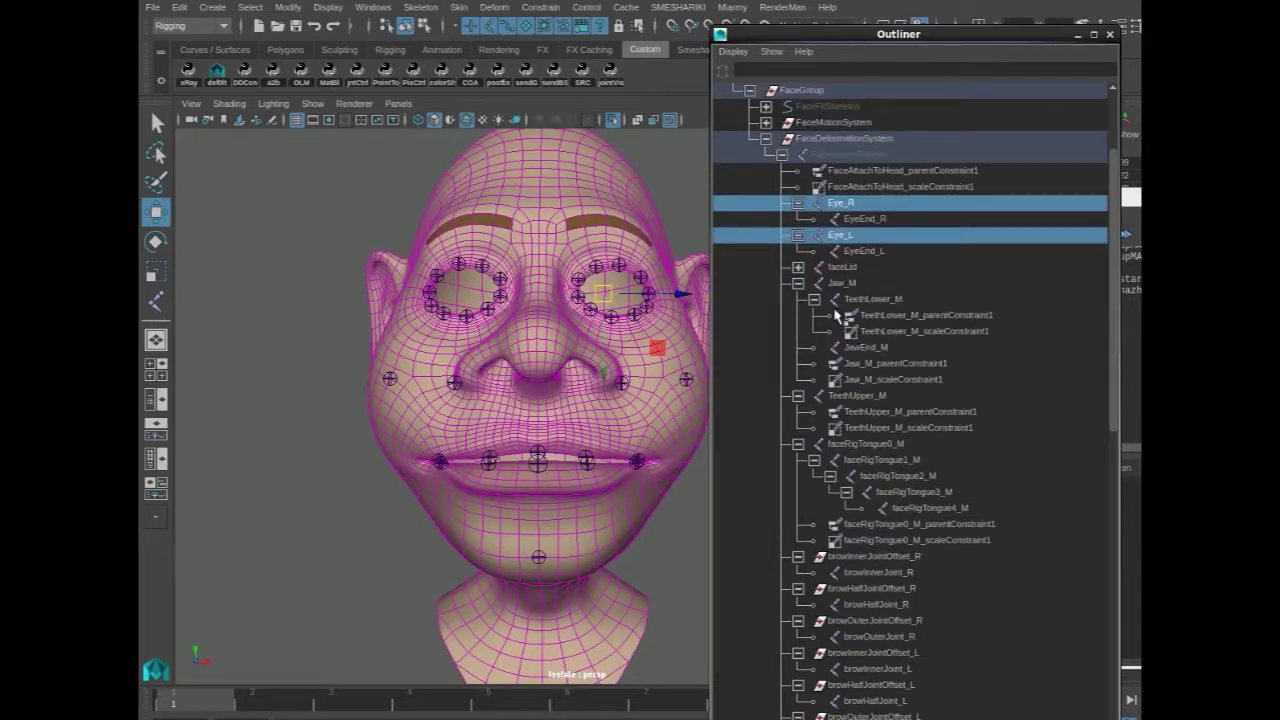
left_click(799, 283)
left_click(799, 283)
left_click(868, 300, "ctrl")
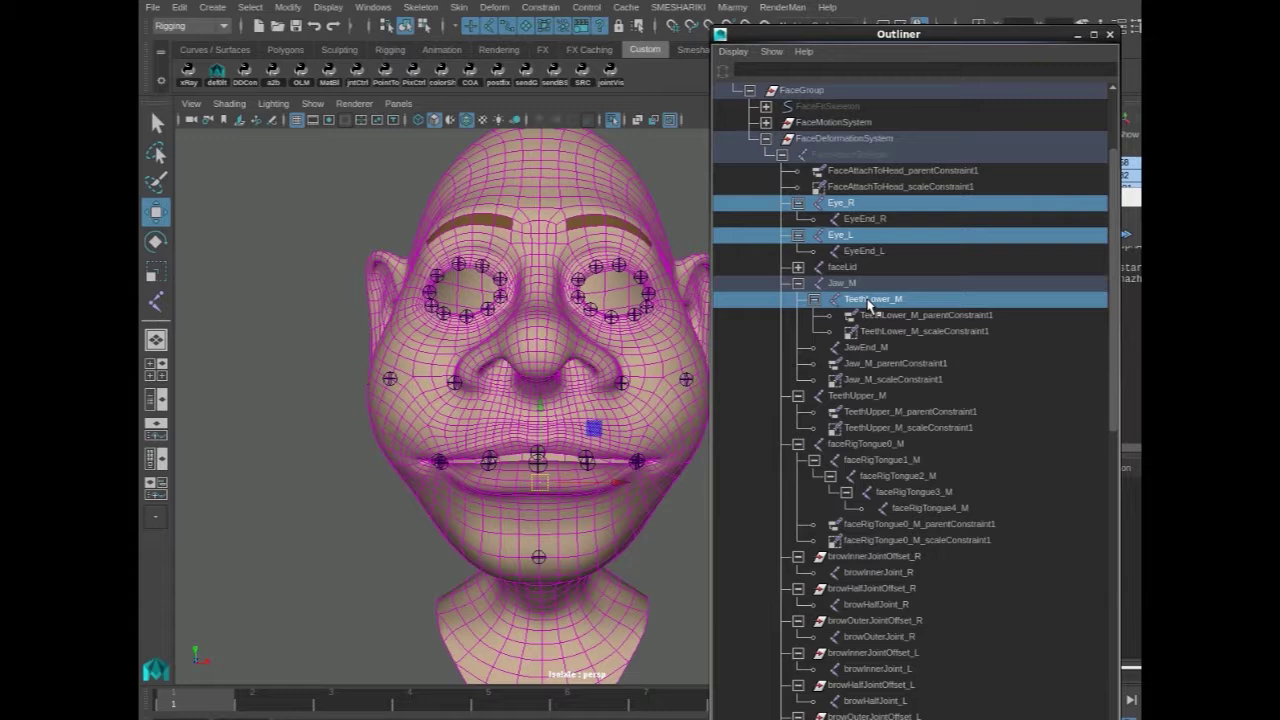
left_click(858, 396, "ctrl")
Step: Add the inner, half and outer brow joints of both sides to the selection and duplicate all the selected joints
scroll(870, 422, "down", 3)
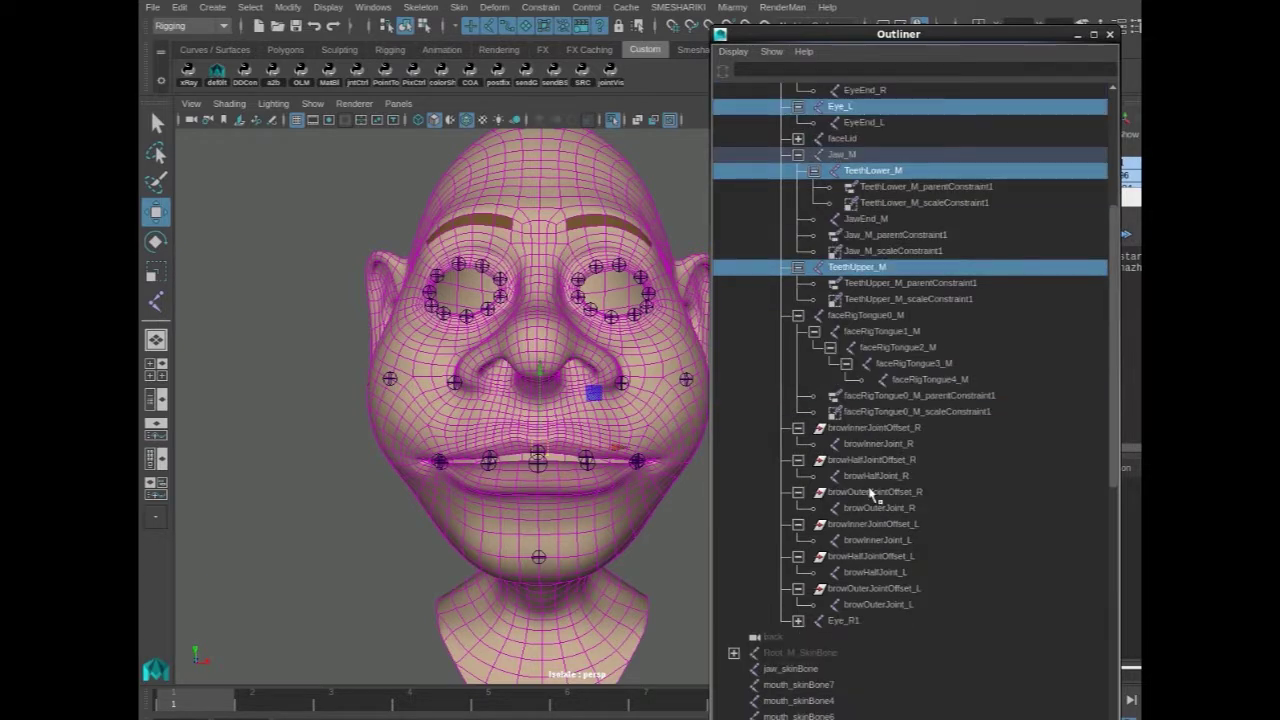
left_click(876, 445, "ctrl")
left_click(876, 477, "ctrl")
left_click(878, 509, "ctrl")
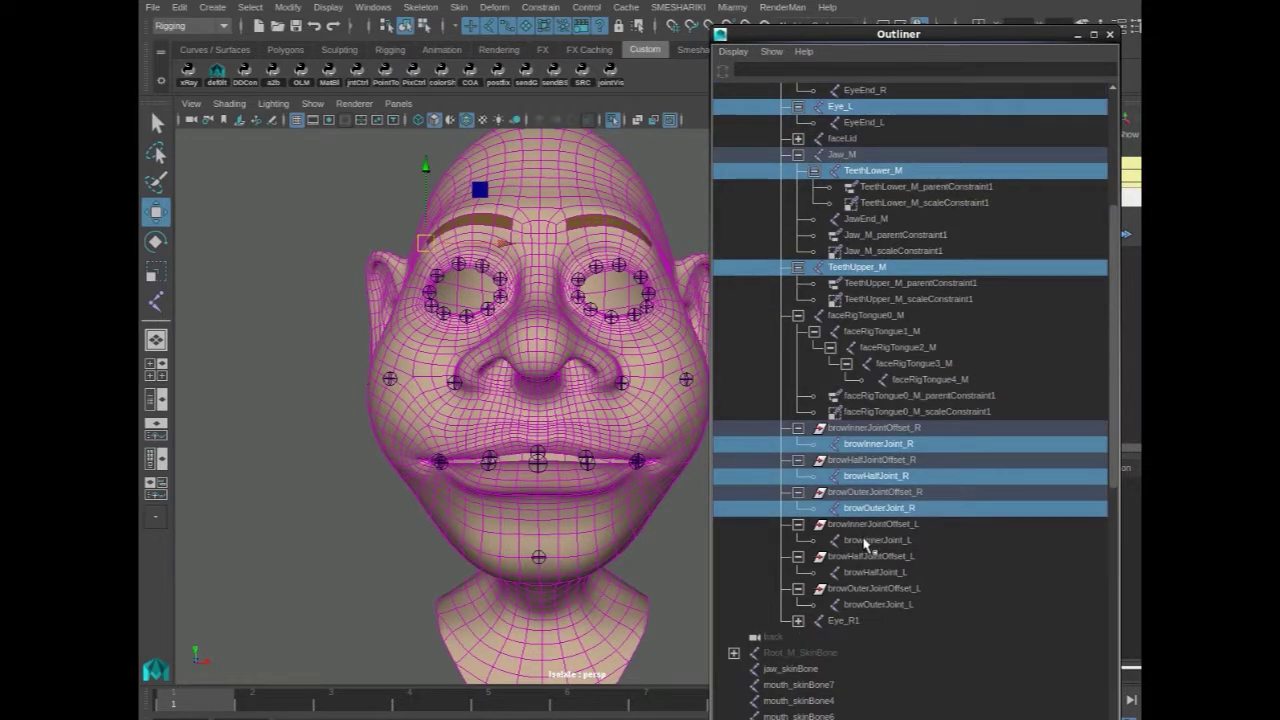
left_click(866, 541, "ctrl")
left_click(872, 573, "ctrl")
left_click(876, 605, "ctrl")
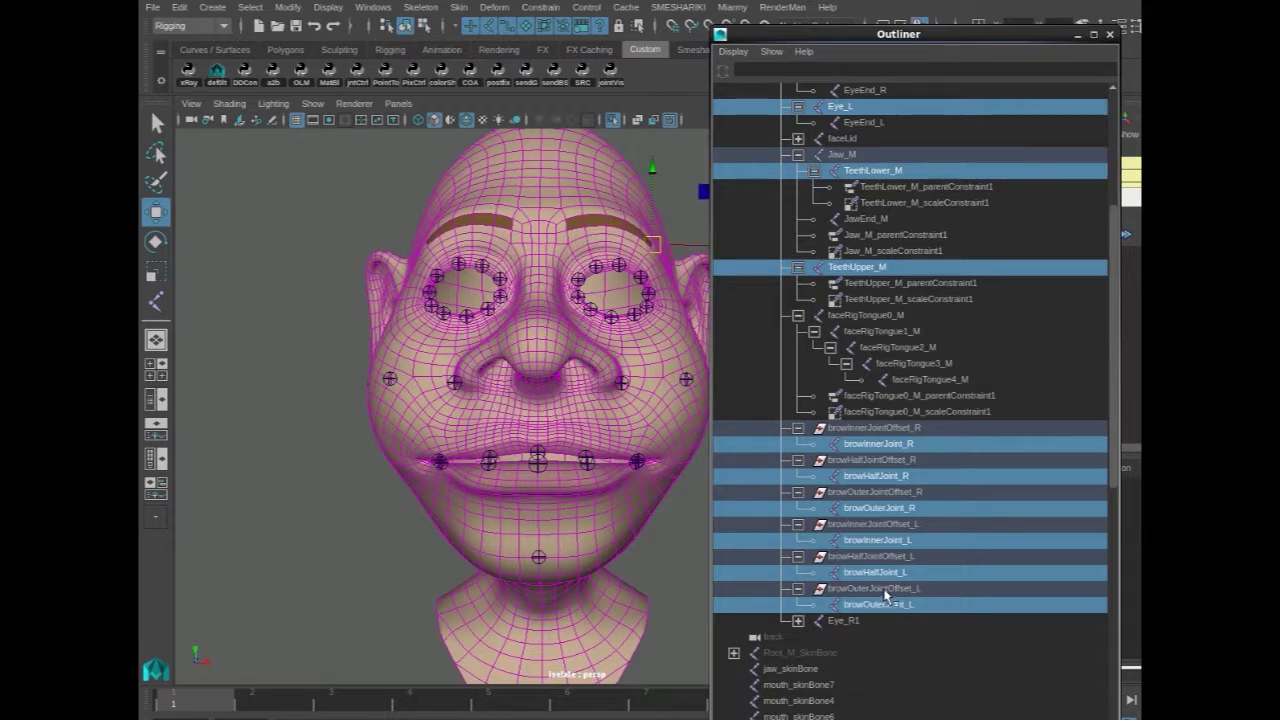
key("ctrl+d")
Step: Expand the duplicated eye and teeth joints and delete the parent and scale constraints under both teeth joints
scroll(813, 459, "down", 10)
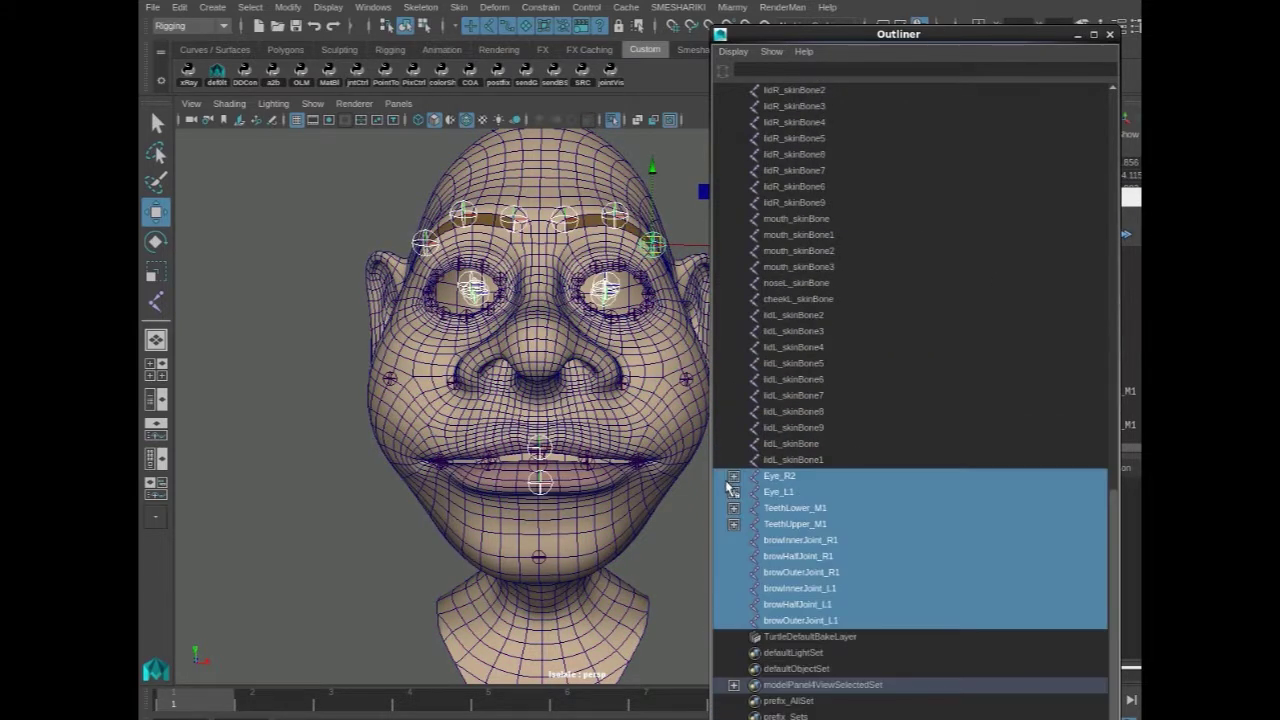
left_click(733, 477)
left_click(733, 508)
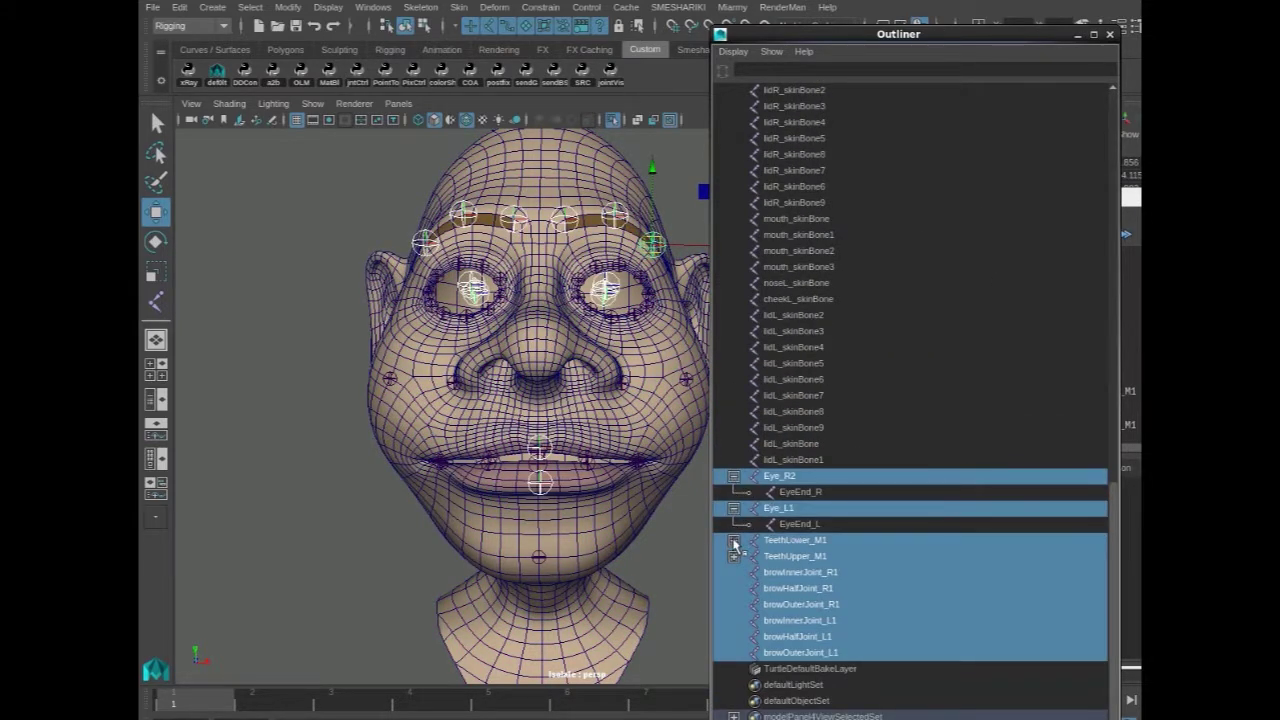
left_click(733, 540)
left_click(734, 589)
left_click(815, 562)
left_click(808, 573, "shift")
key("Delete")
left_click(797, 576)
left_click(806, 590, "shift")
key("Delete")
Step: Select all the duplicated joints from Eye_R2 to browOuterJoint_L1 and add the postfix _skinBone to their names
left_click(775, 477)
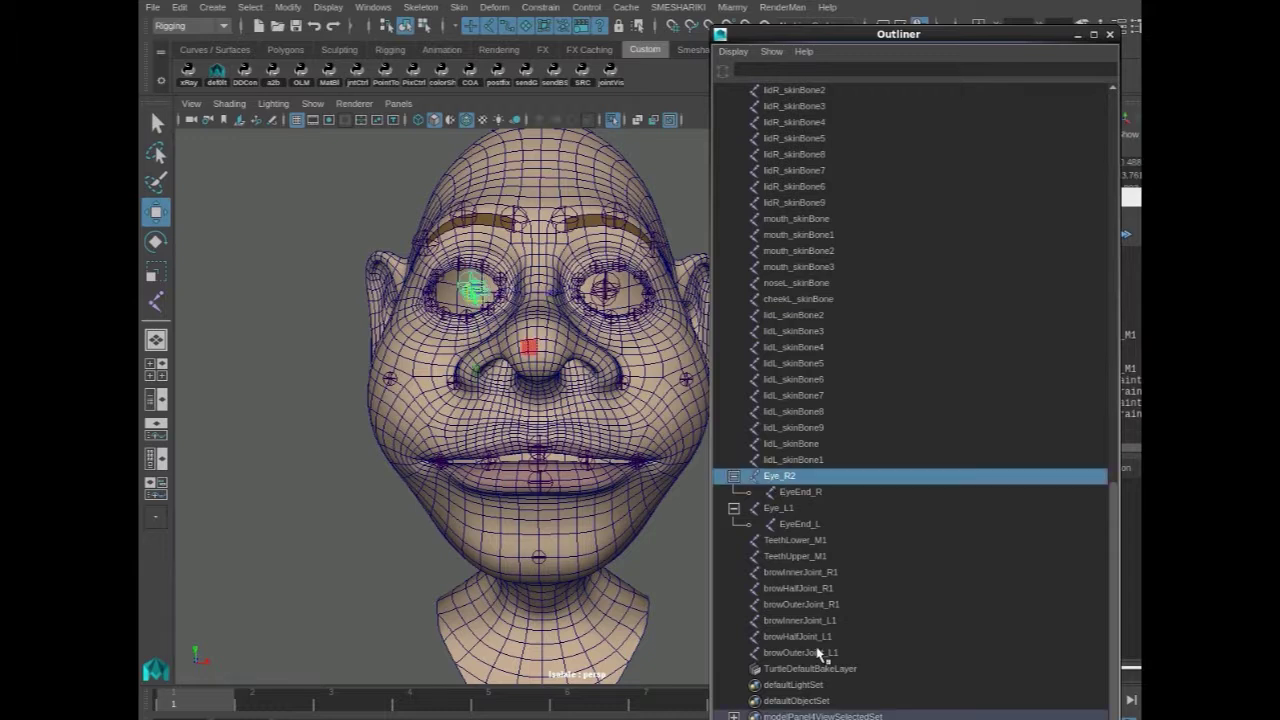
left_click(815, 652, "shift")
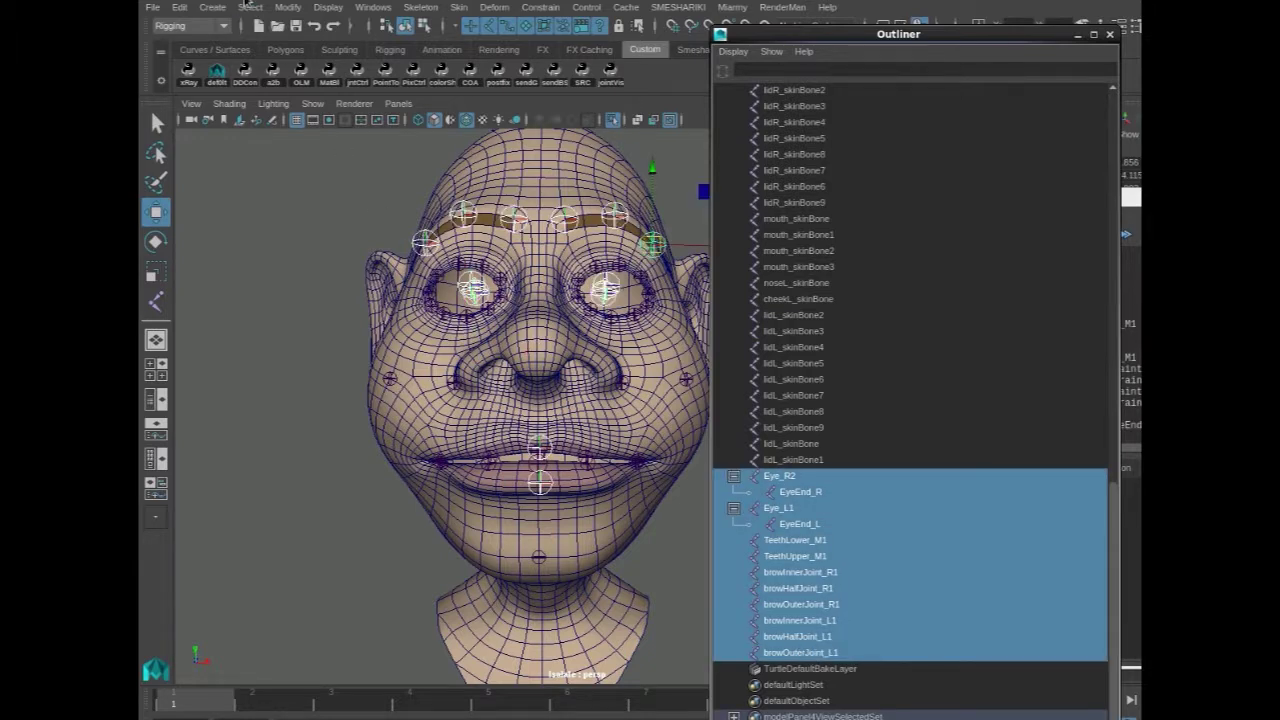
left_click(497, 76)
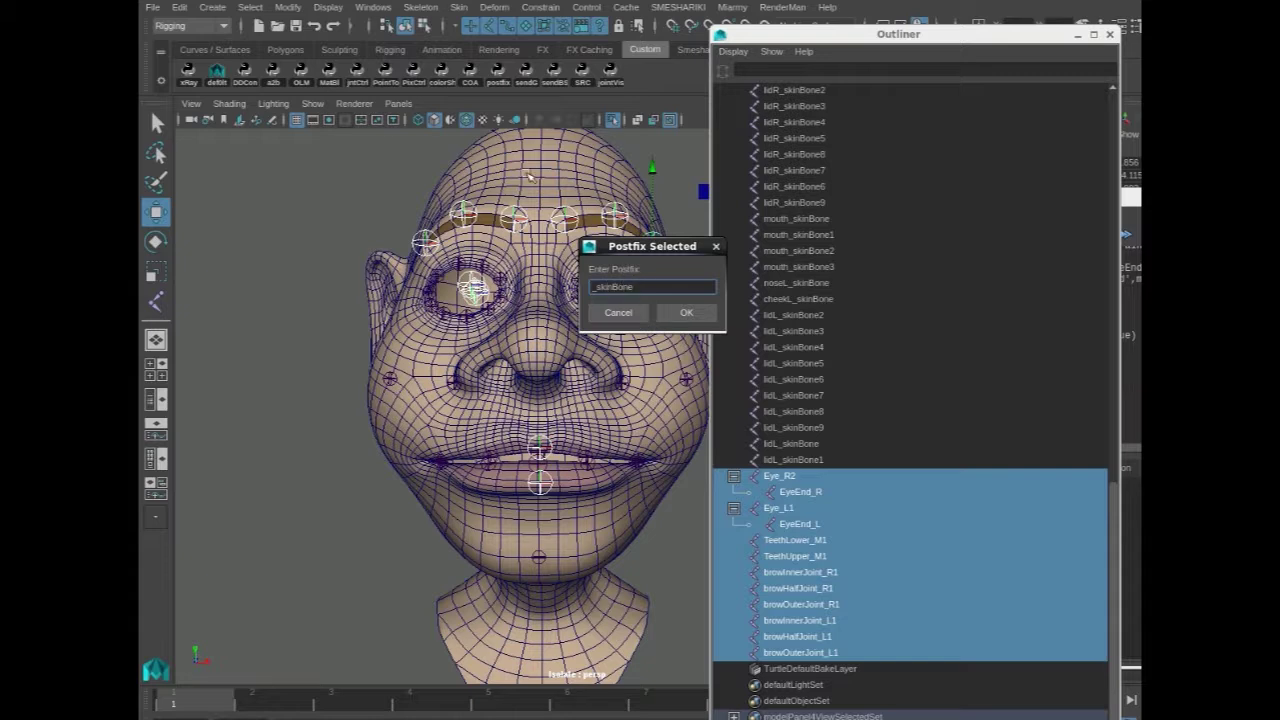
left_click(686, 312)
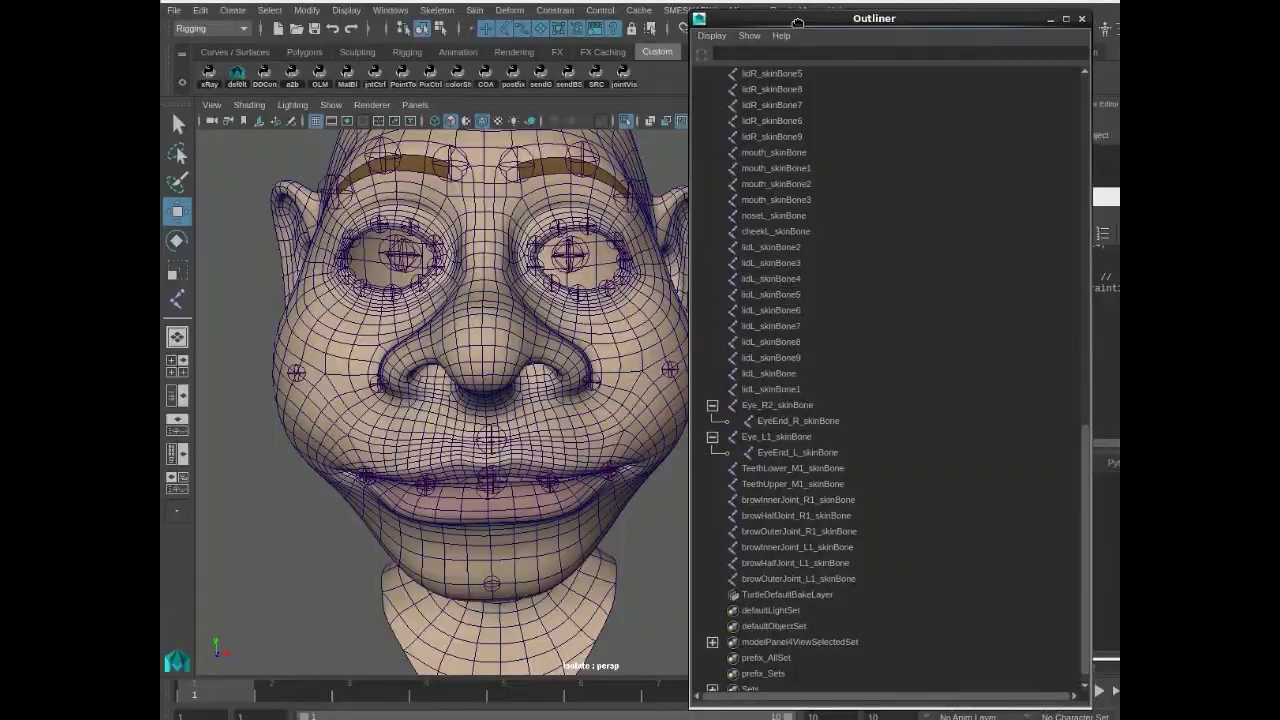
Step: Split the Outliner into two panes and parent-constrain Eye_R2_skinBone to the original Eye_R joint
left_click_drag(843, 703, 817, 381)
scroll(824, 523, "down", 2)
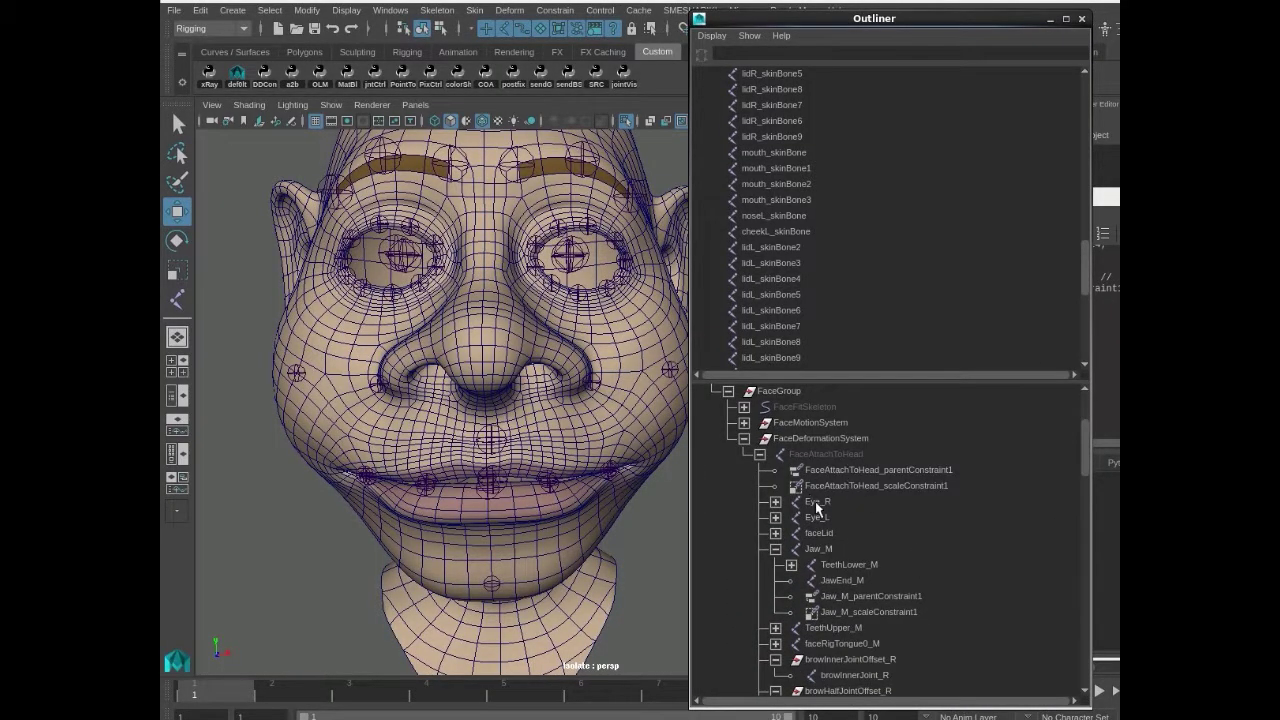
left_click(817, 502)
scroll(800, 225, "down", 3)
scroll(813, 283, "down", 3)
left_click(779, 152, "ctrl")
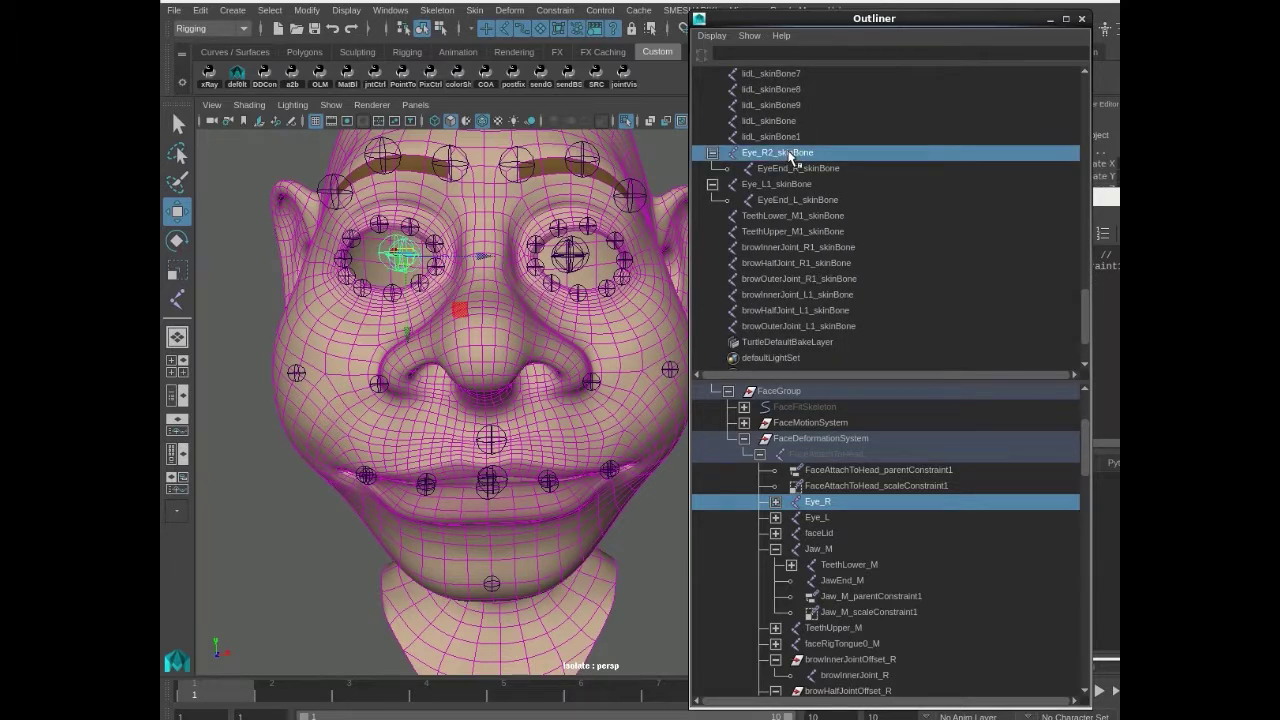
left_click(548, 12)
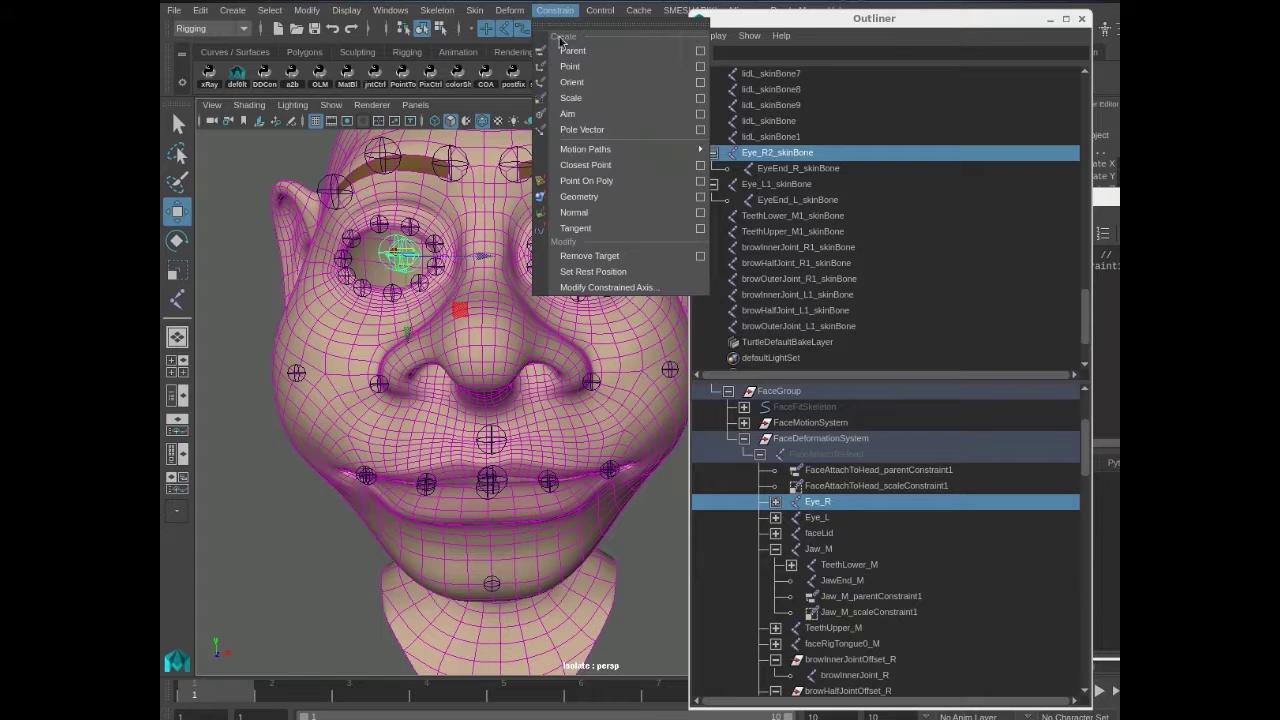
left_click(570, 45)
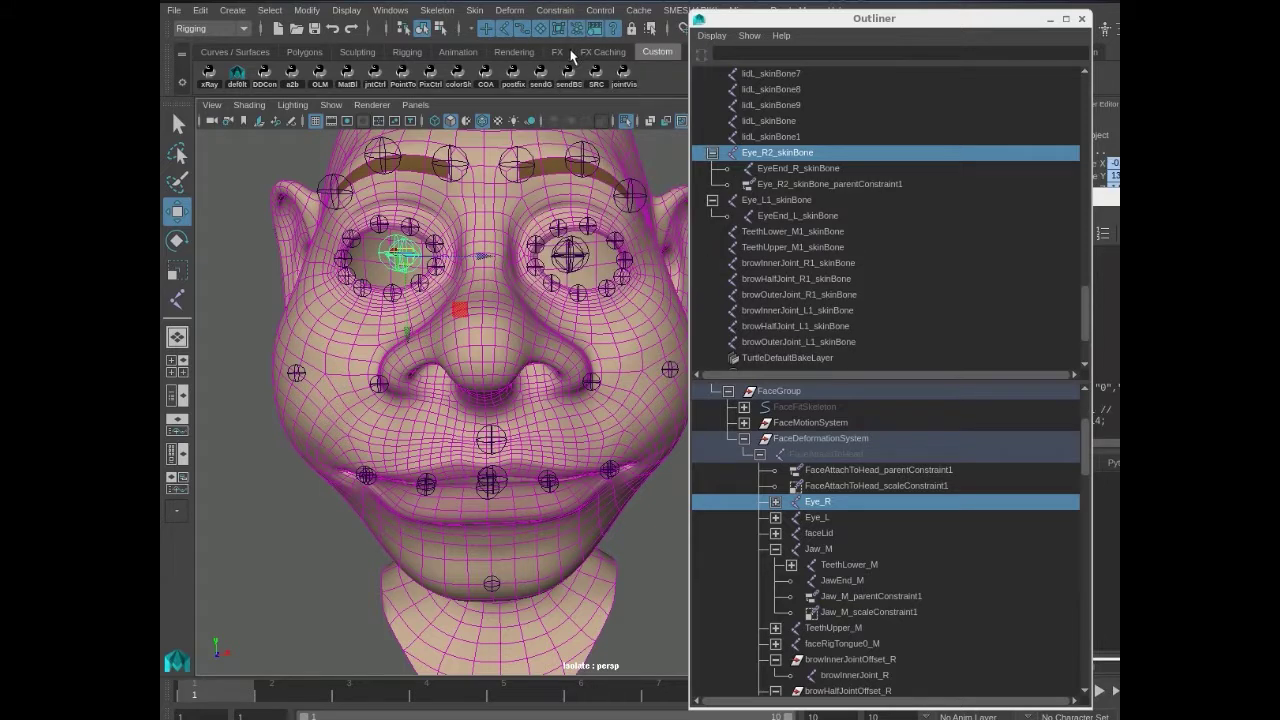
Step: Parent-constrain Eye_L1_skinBone to the original Eye_L joint
left_click(818, 518)
left_click(768, 200, "ctrl")
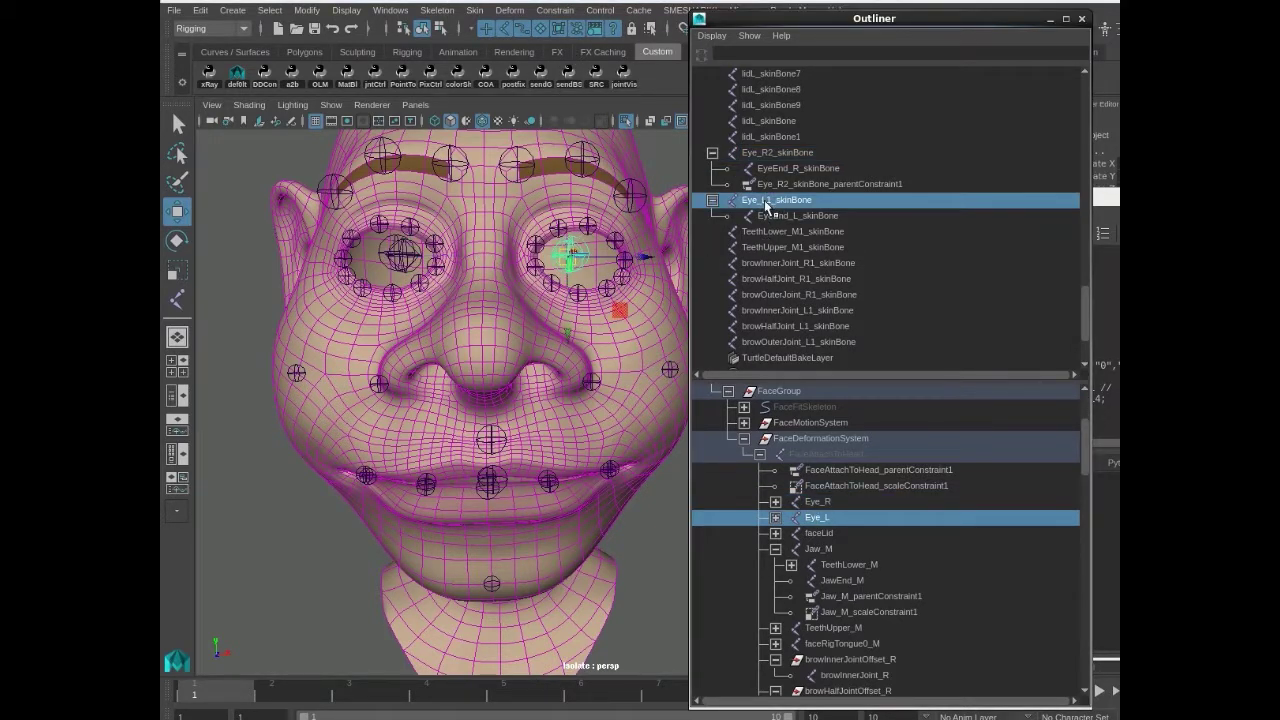
key("g")
Step: Parent-constrain TeethLower_M1_skinBone to TeethLower_M and TeethUpper_M1_skinBone to TeethUpper_M
scroll(757, 202, "down", 3)
scroll(838, 624, "down", 3)
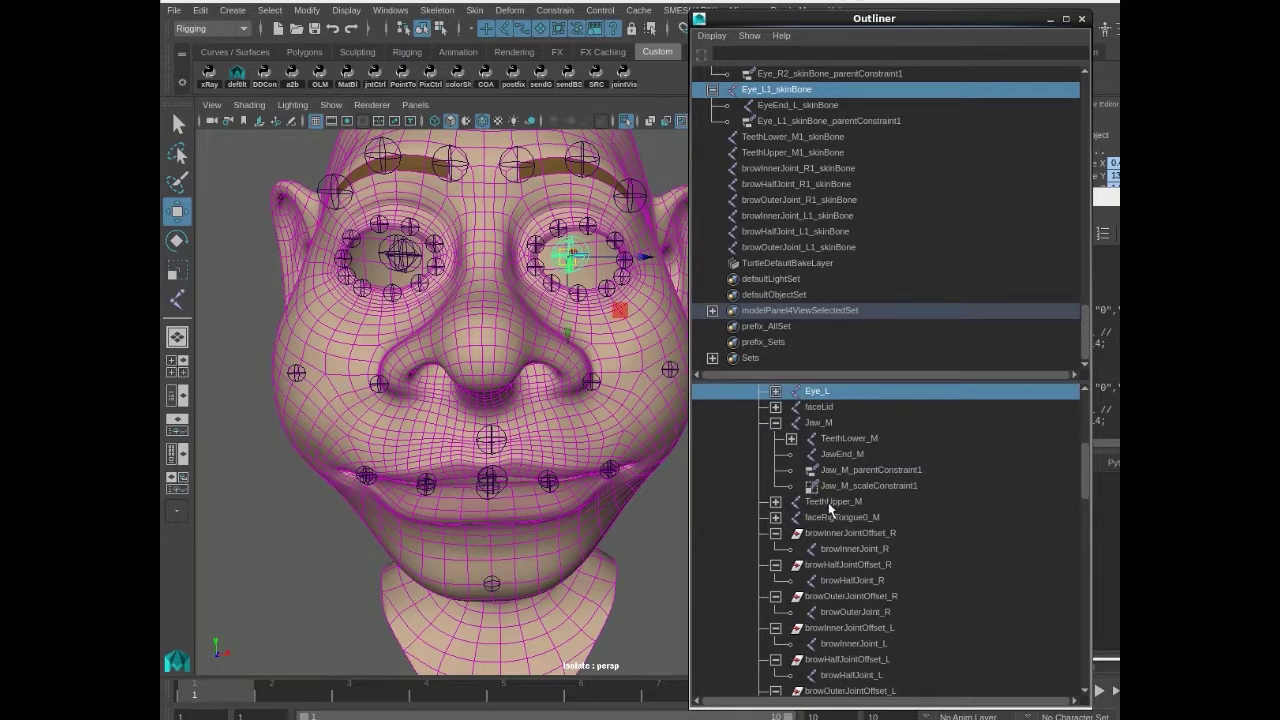
left_click(842, 441)
left_click(778, 136, "ctrl")
key("g")
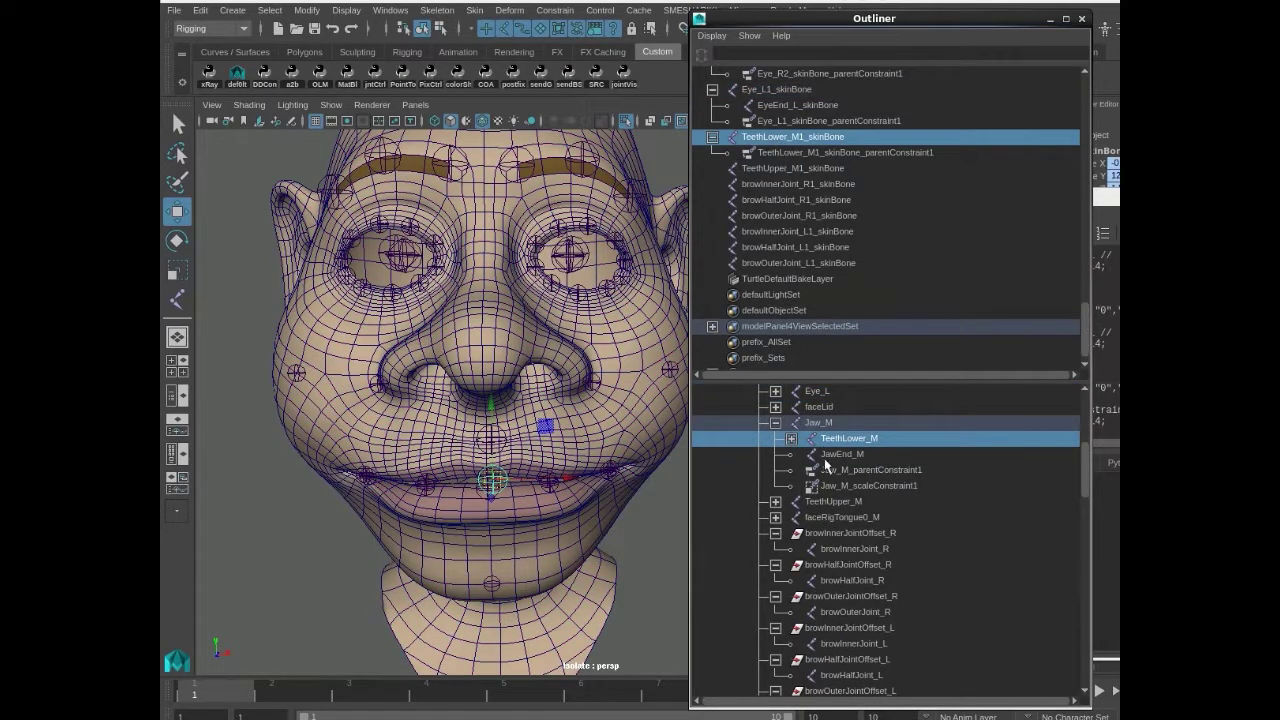
left_click(832, 502)
left_click(772, 168, "ctrl")
key("g")
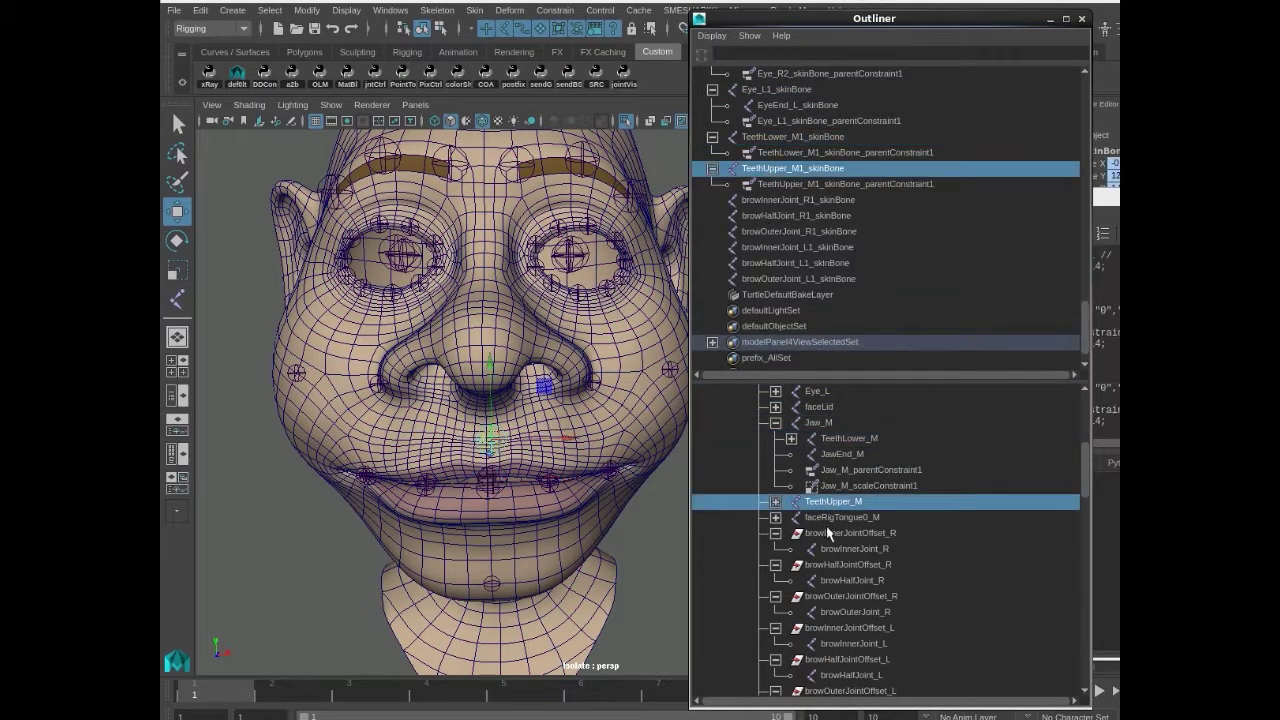
Step: Parent-constrain the R1 inner, half and outer brow skin bones to their matching original _R brow joints
left_click(852, 548)
left_click(798, 199, "ctrl")
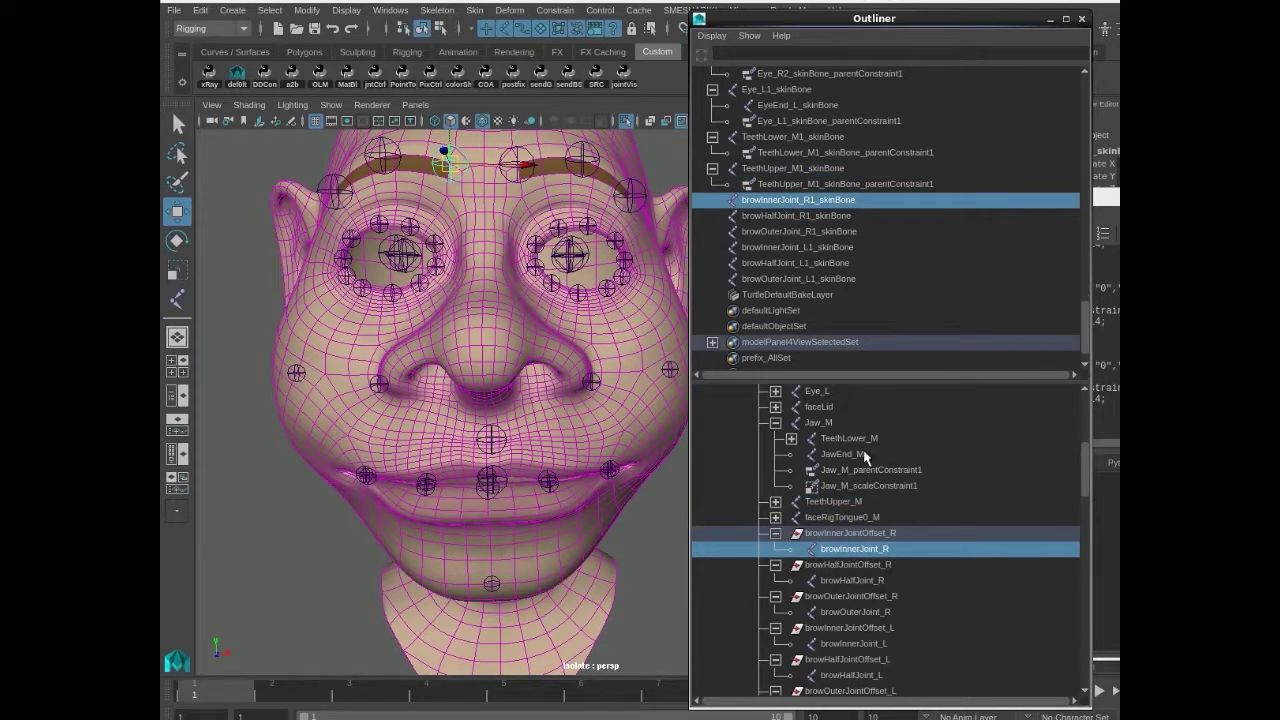
key("g")
left_click(852, 580)
left_click(796, 215, "ctrl")
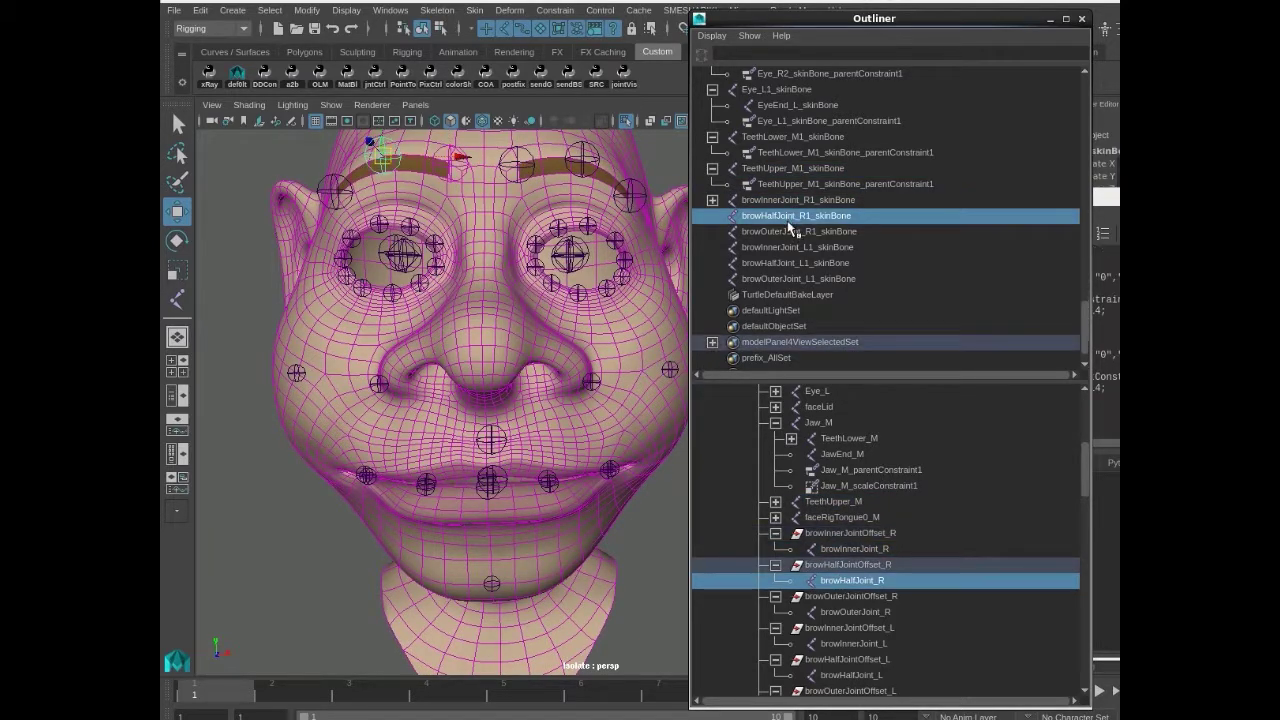
key("g")
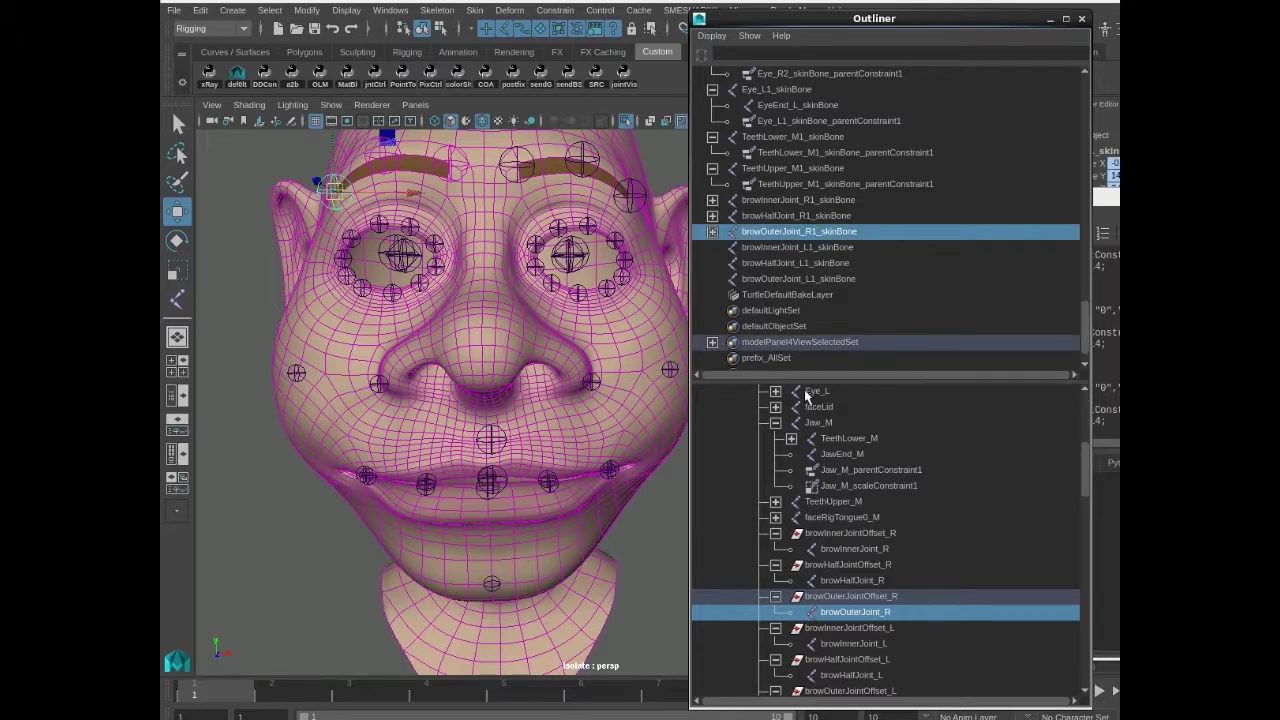
Step: Parent-constrain the L1 inner, half and outer brow skin bones to their matching original _L brow joints
left_click(853, 643)
left_click(797, 247, "ctrl")
left_click(824, 676)
left_click(764, 265, "ctrl")
key("g")
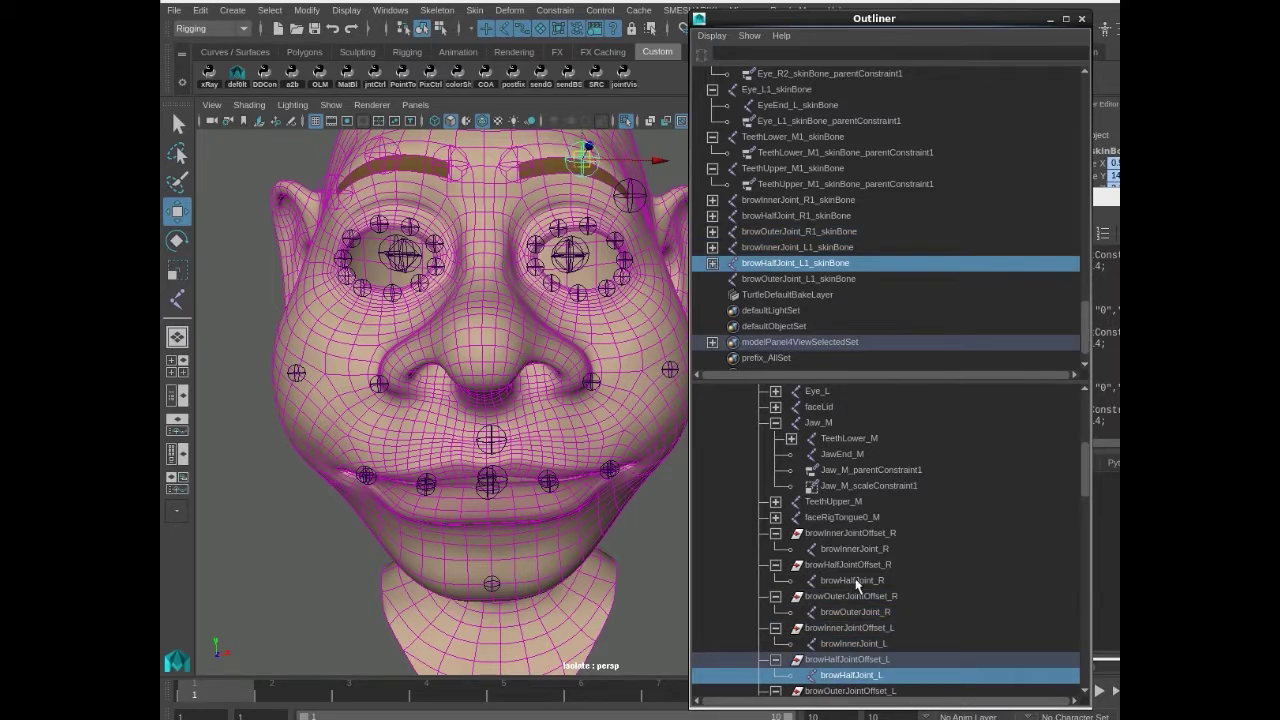
scroll(854, 583, "down", 2)
left_click(850, 580)
left_click(766, 279, "ctrl")
key("g")
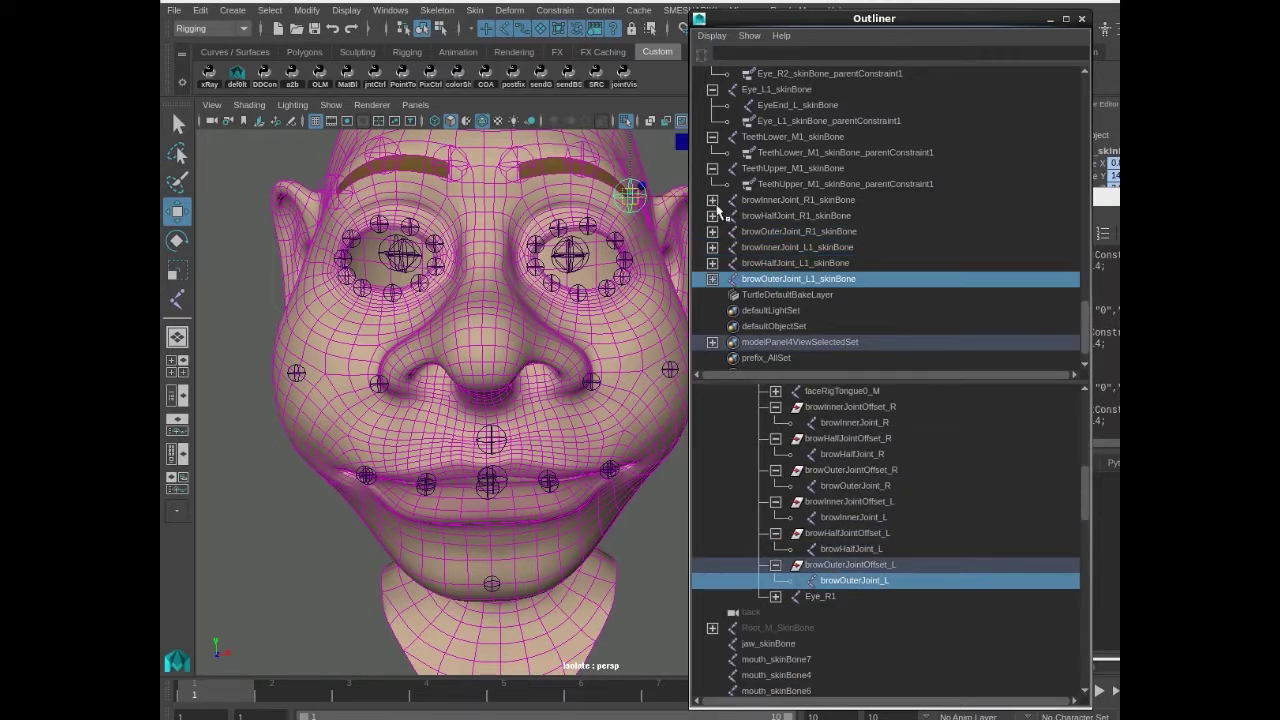
left_click(712, 199)
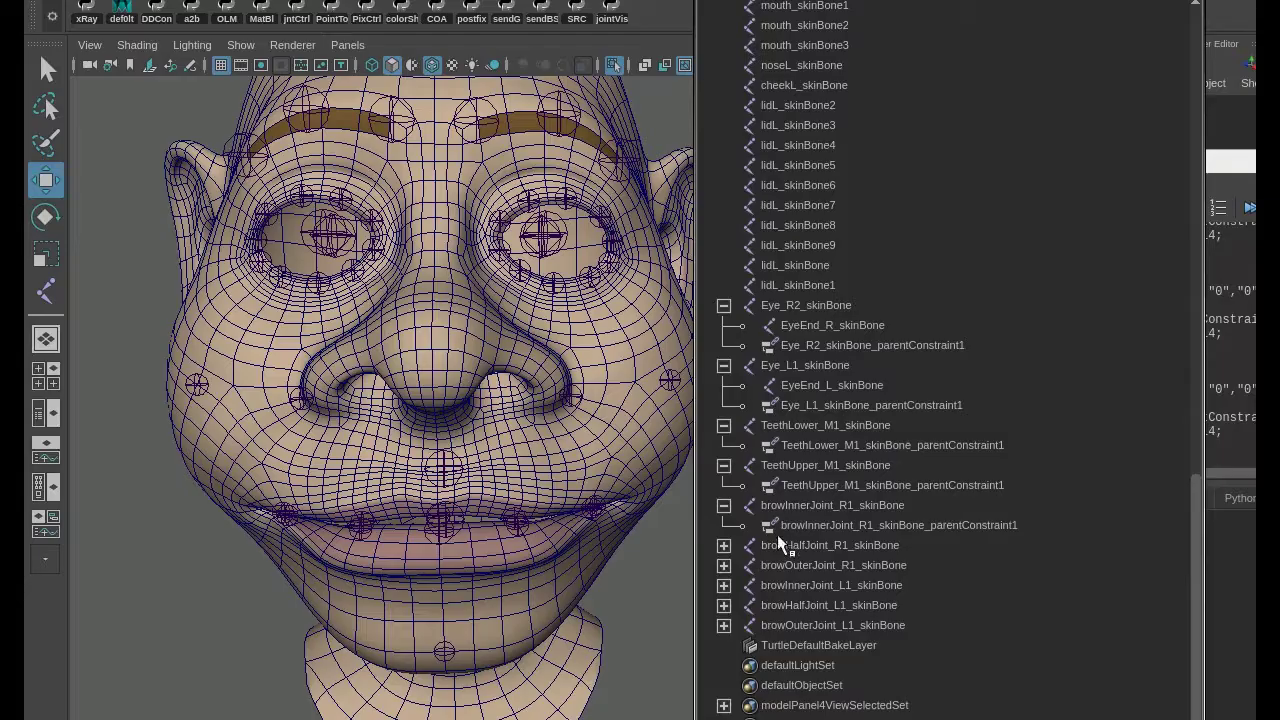
Step: Expand the Root_M_SkinBone hierarchy through the spine, chest and neck joints down to Head_M_SkinBone
scroll(815, 360, "up", 10)
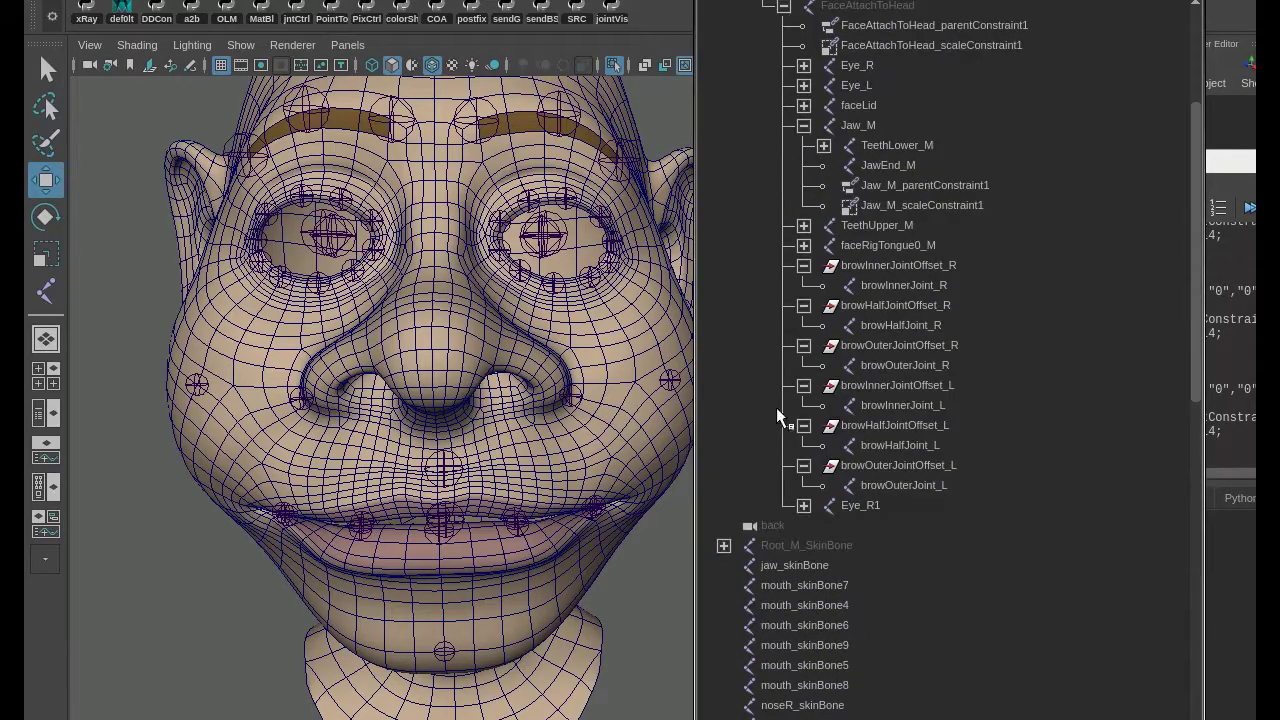
left_click(790, 546)
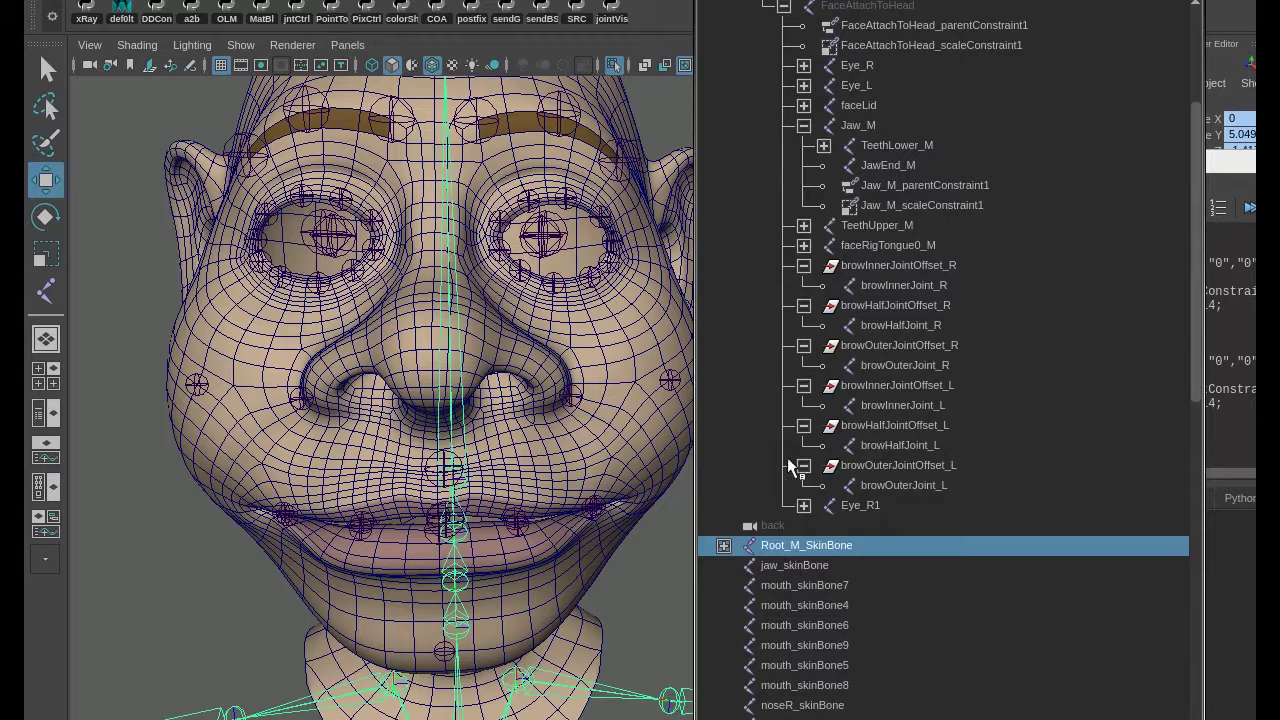
scroll(857, 337, "down", 5)
left_click(723, 226)
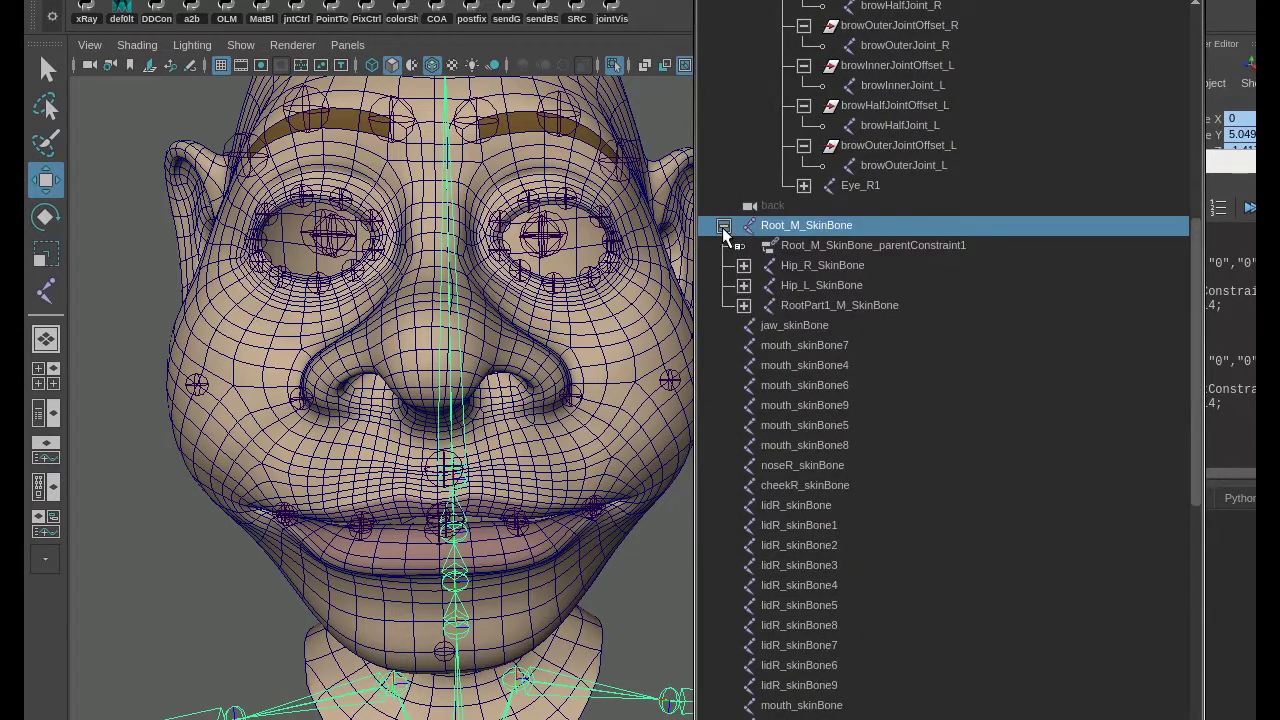
left_click(743, 305)
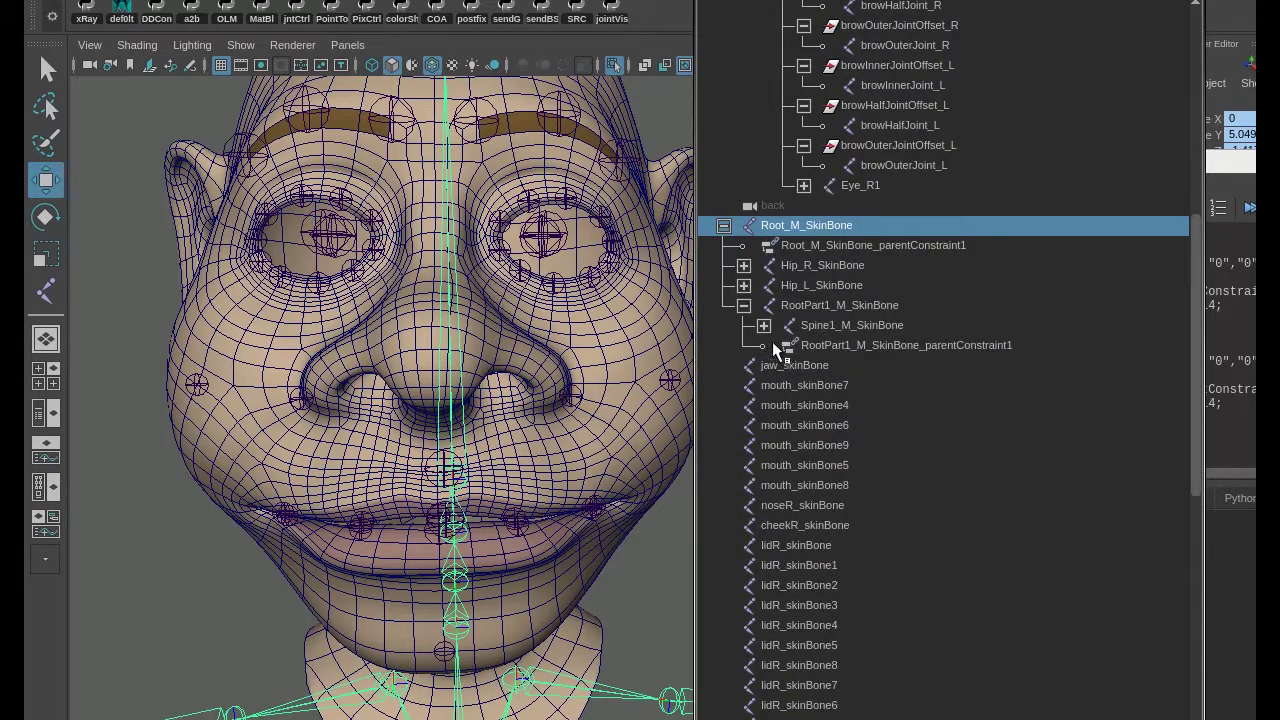
left_click(763, 325)
left_click(783, 345)
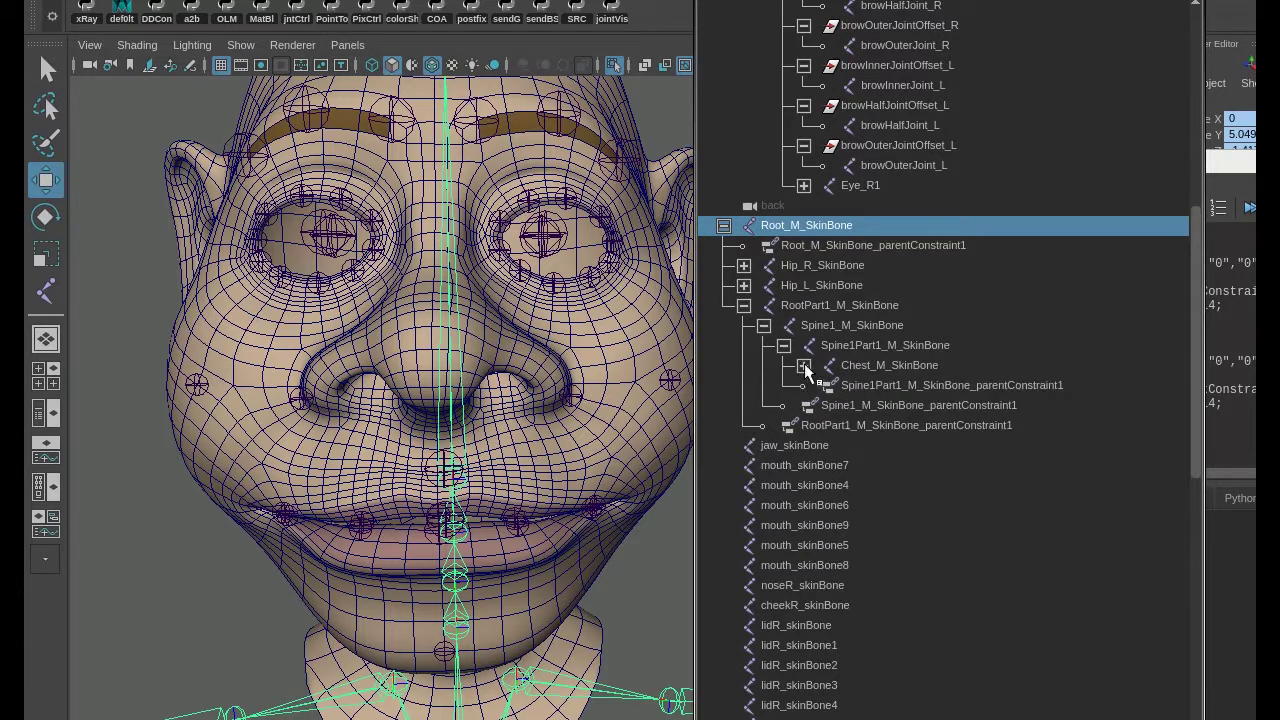
left_click(804, 366)
left_click(823, 405)
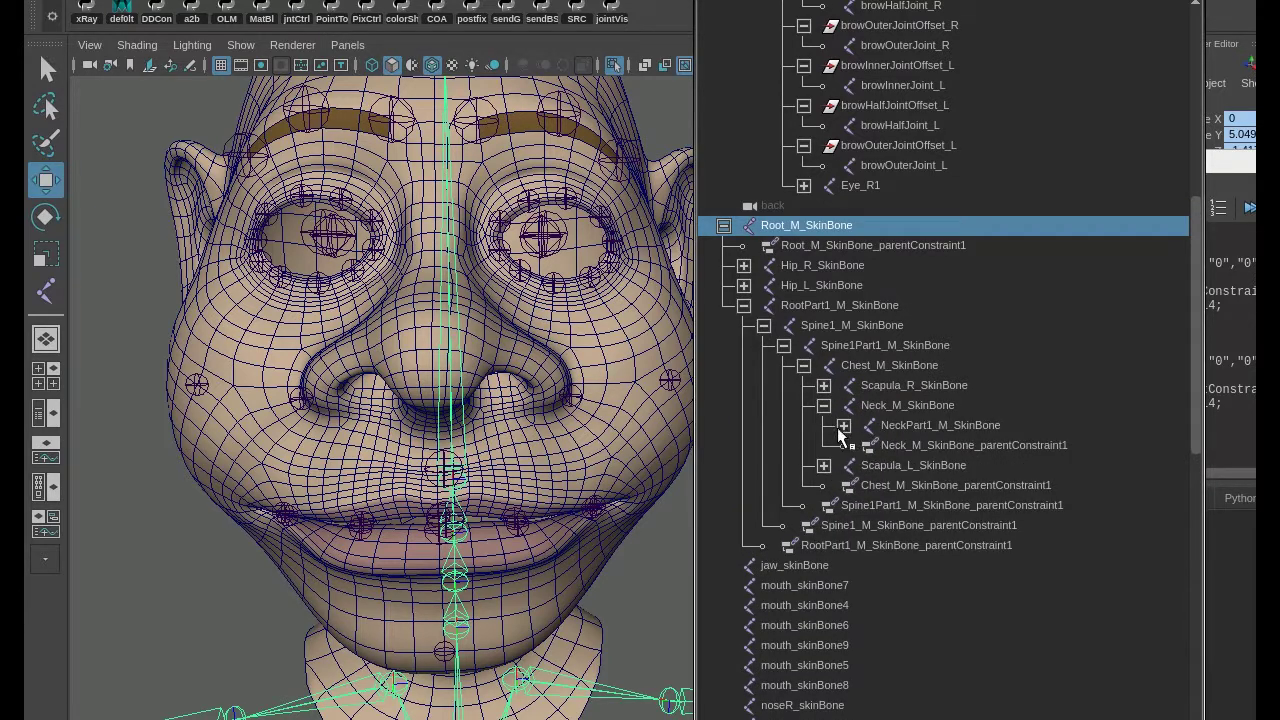
left_click(843, 425)
left_click(863, 445)
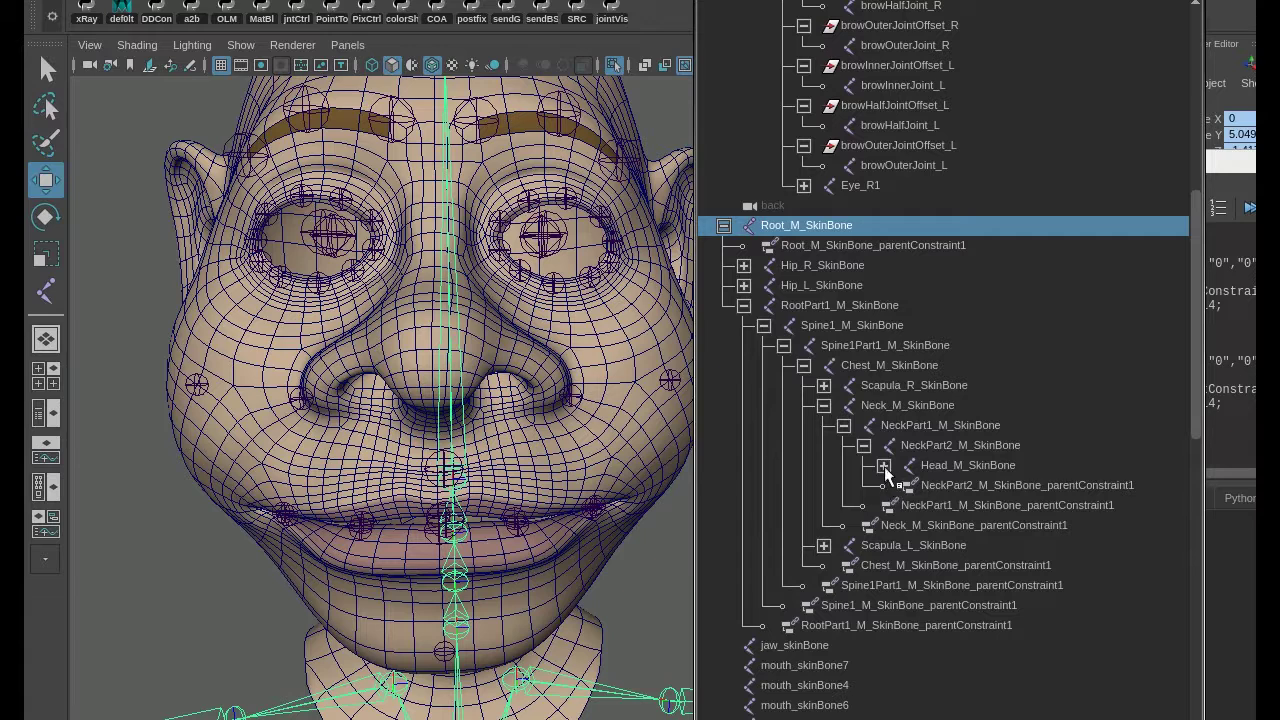
Step: Collapse the expanded eye, teeth and brow skin bones and select all joints from jaw_skinBone to browOuterJoint_L1_skinBone
scroll(939, 508, "down", 5)
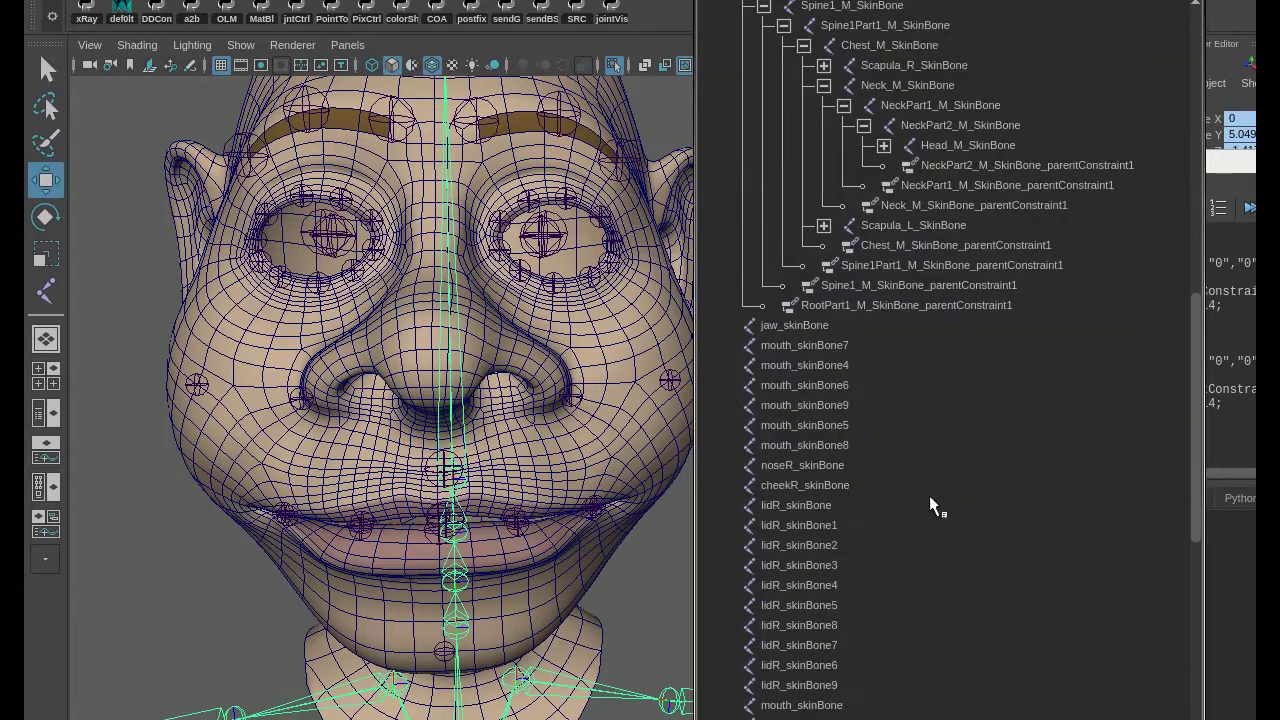
left_click(797, 333)
scroll(823, 486, "down", 8)
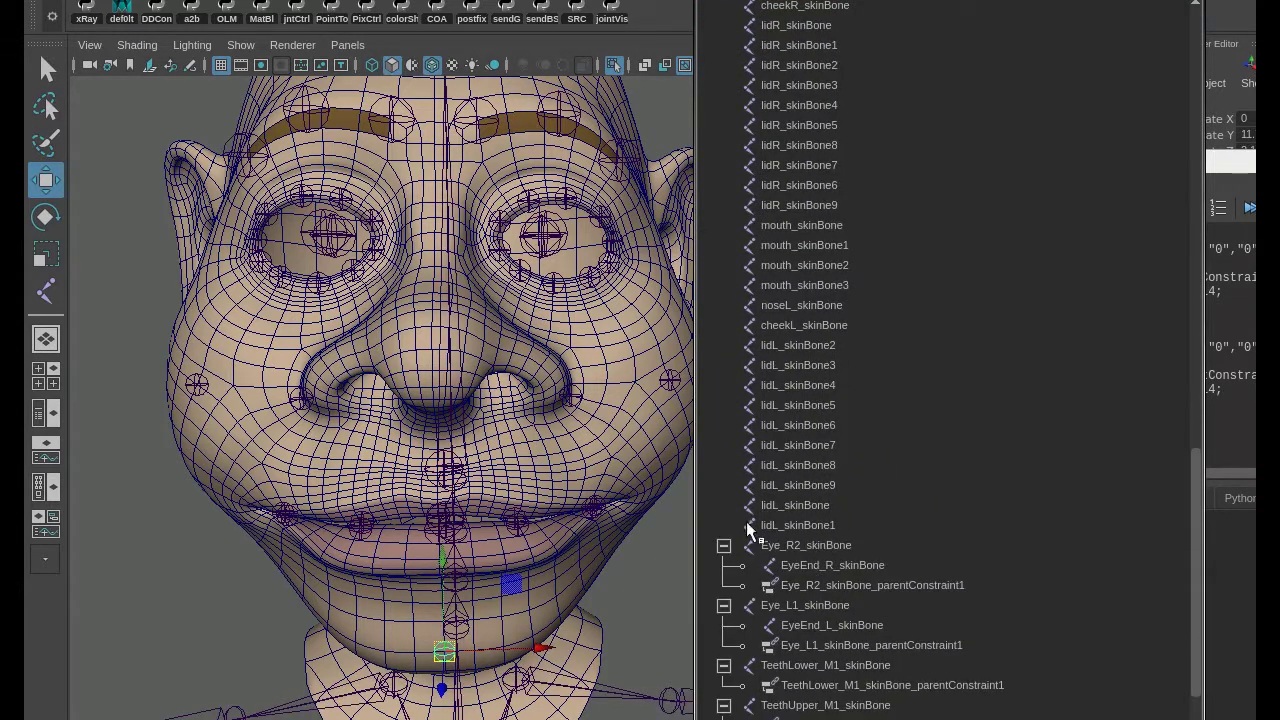
left_click(724, 545)
left_click(724, 565)
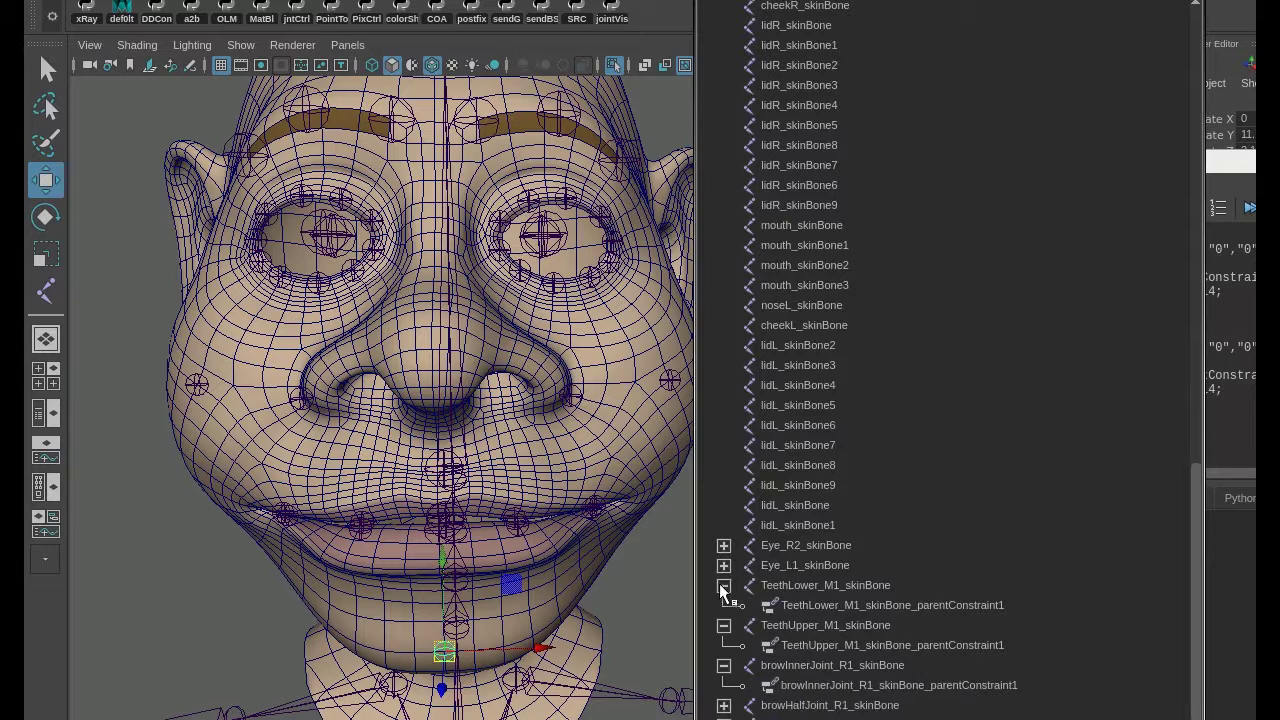
left_click(724, 585)
left_click(724, 605)
left_click(724, 625)
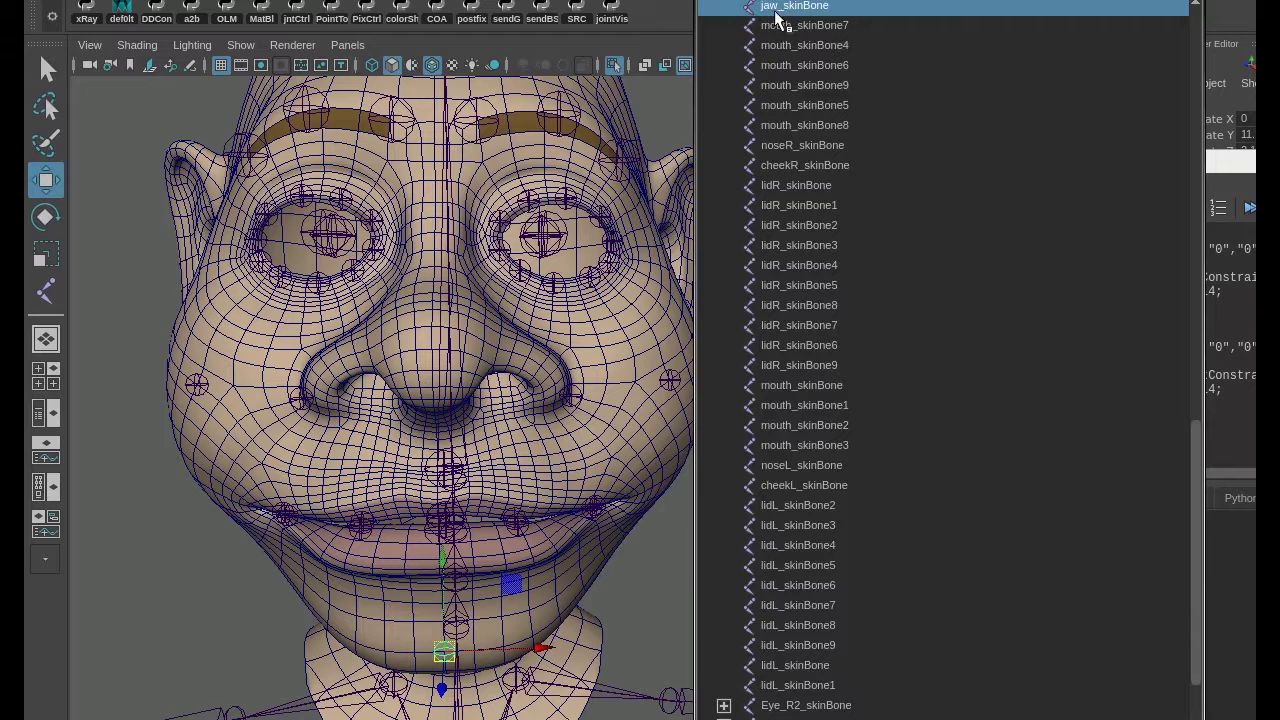
left_click(830, 716, "shift")
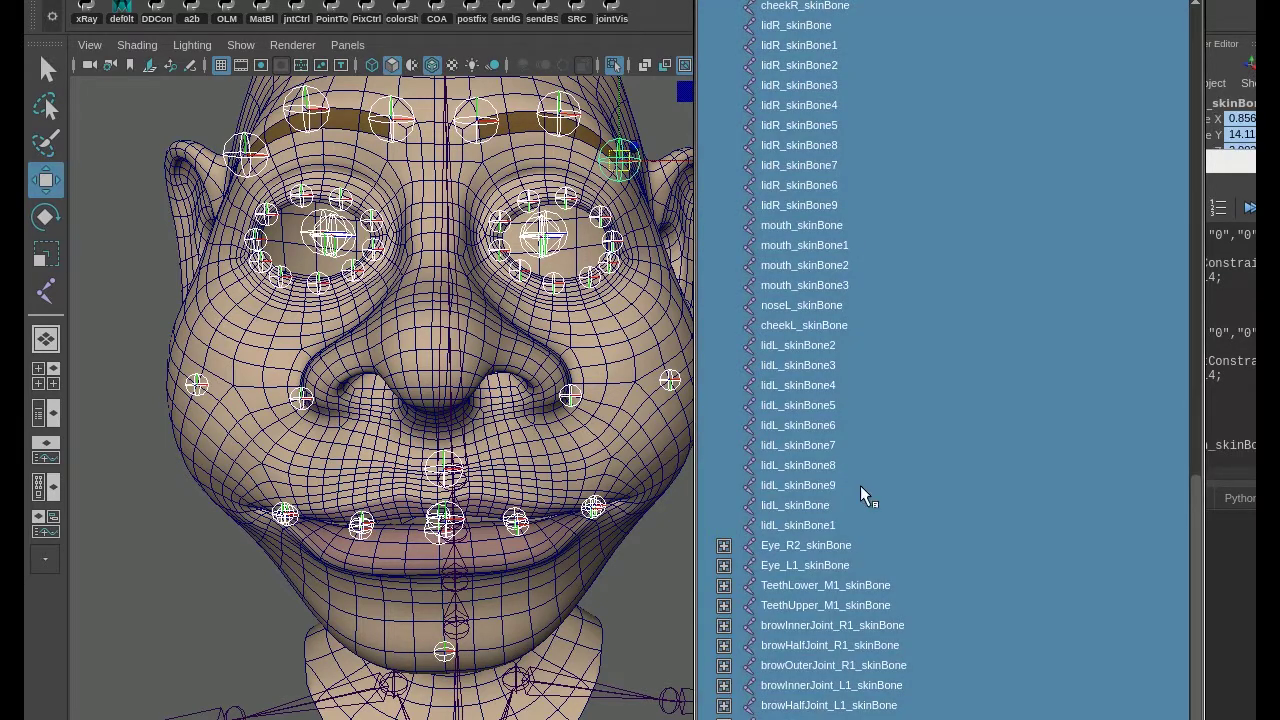
Step: Add Head_M_SkinBone to the selection as the last item and parent all the selected face joints under it
scroll(907, 350, "up", 8)
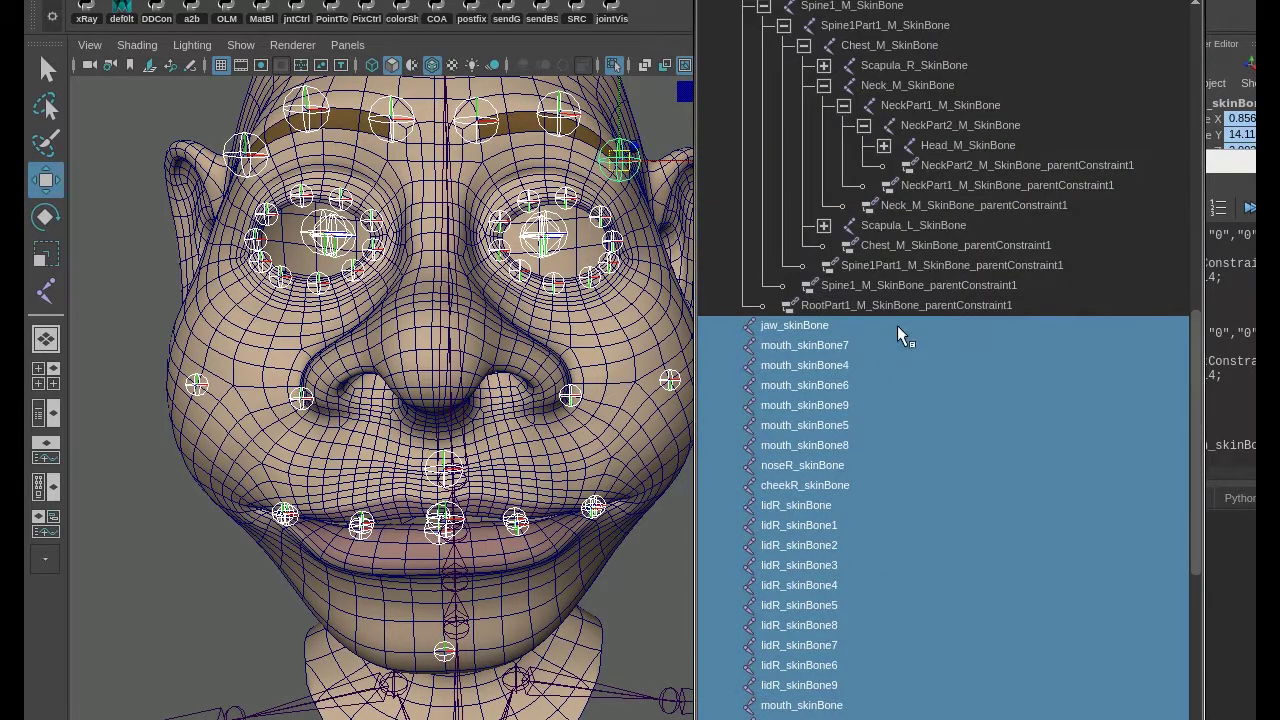
left_click(963, 146, "ctrl")
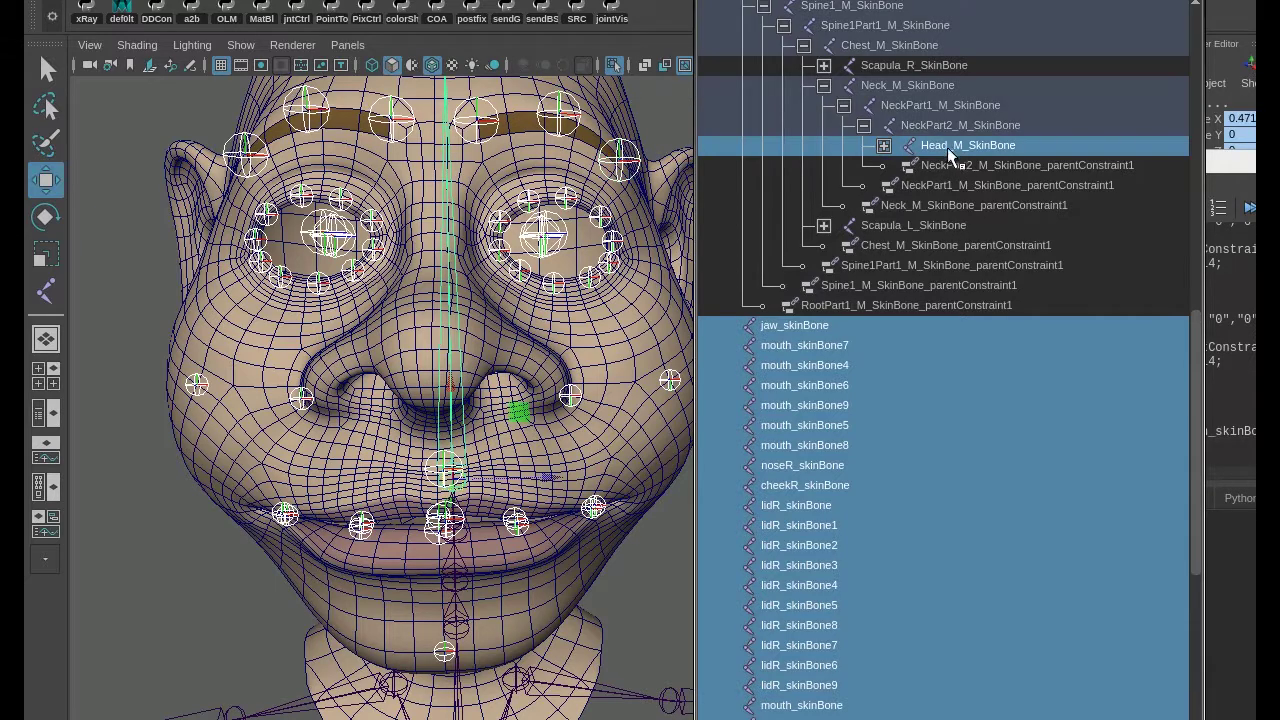
key("f")
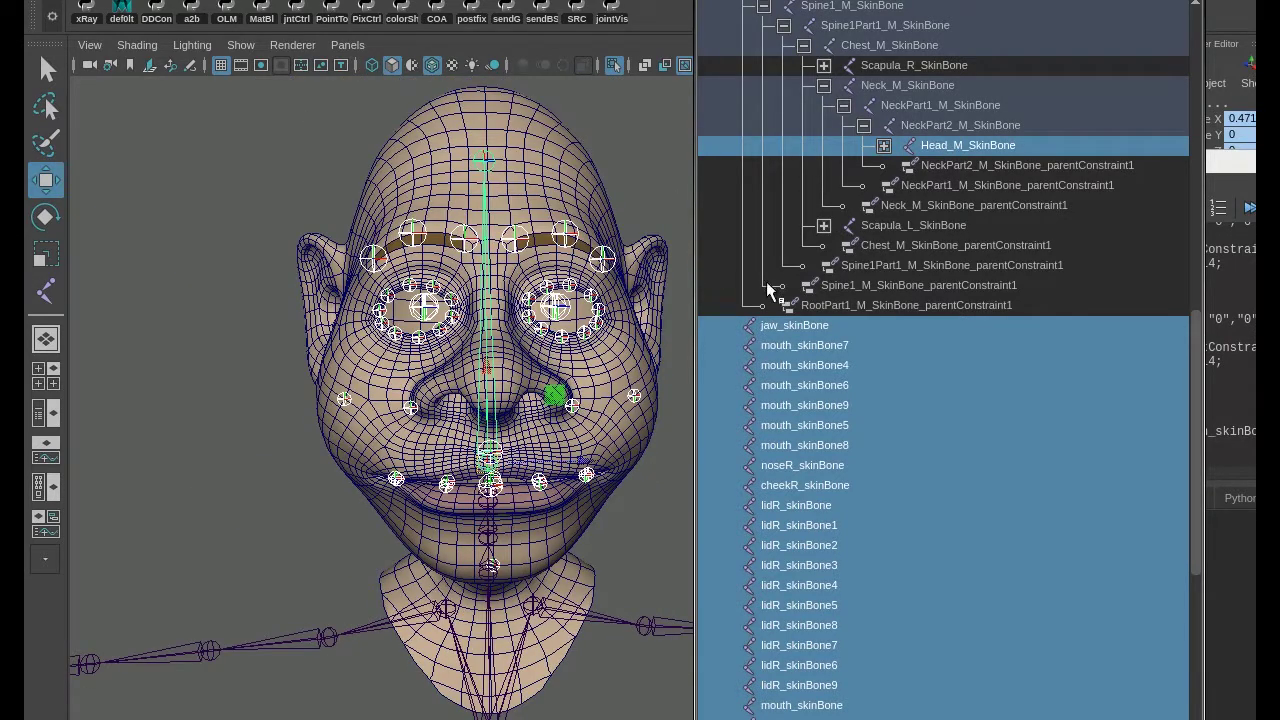
key("p")
left_click_drag(171, 420, 200, 437, "alt")
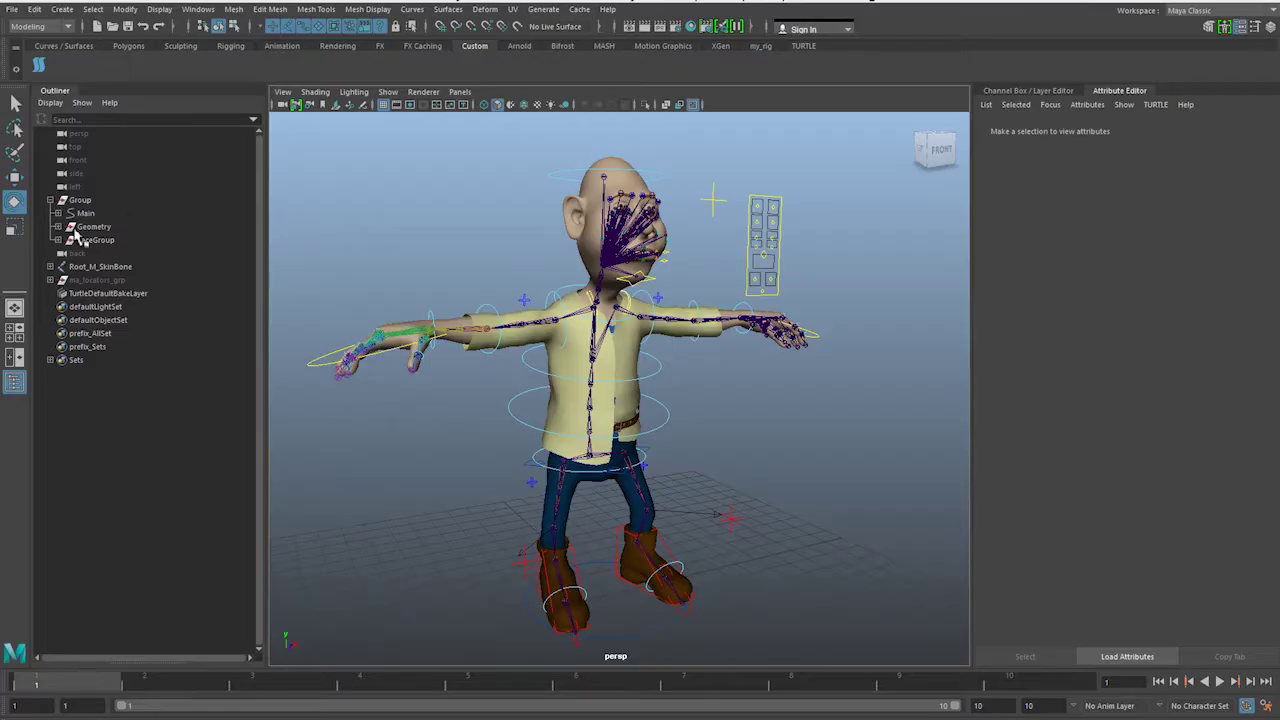
Step: Duplicate the Geometry group and move the copy out of Group to the top level of the scene
left_click(92, 228)
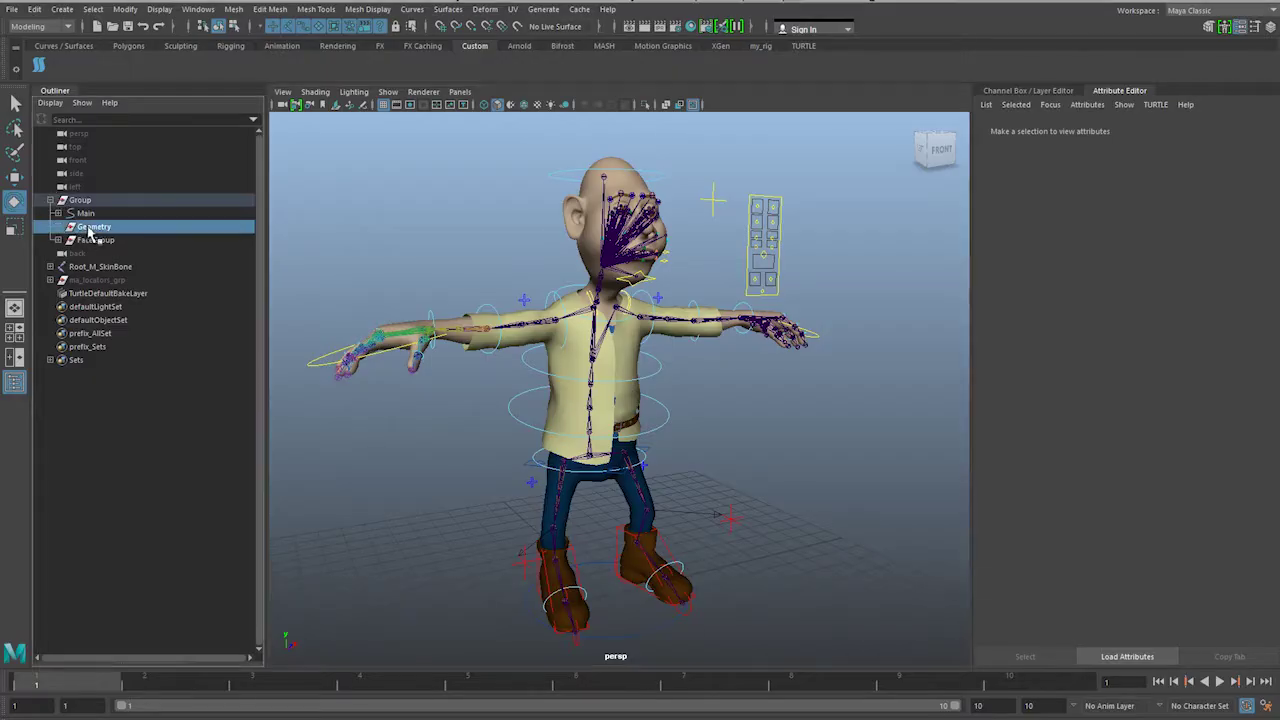
key("ctrl+d")
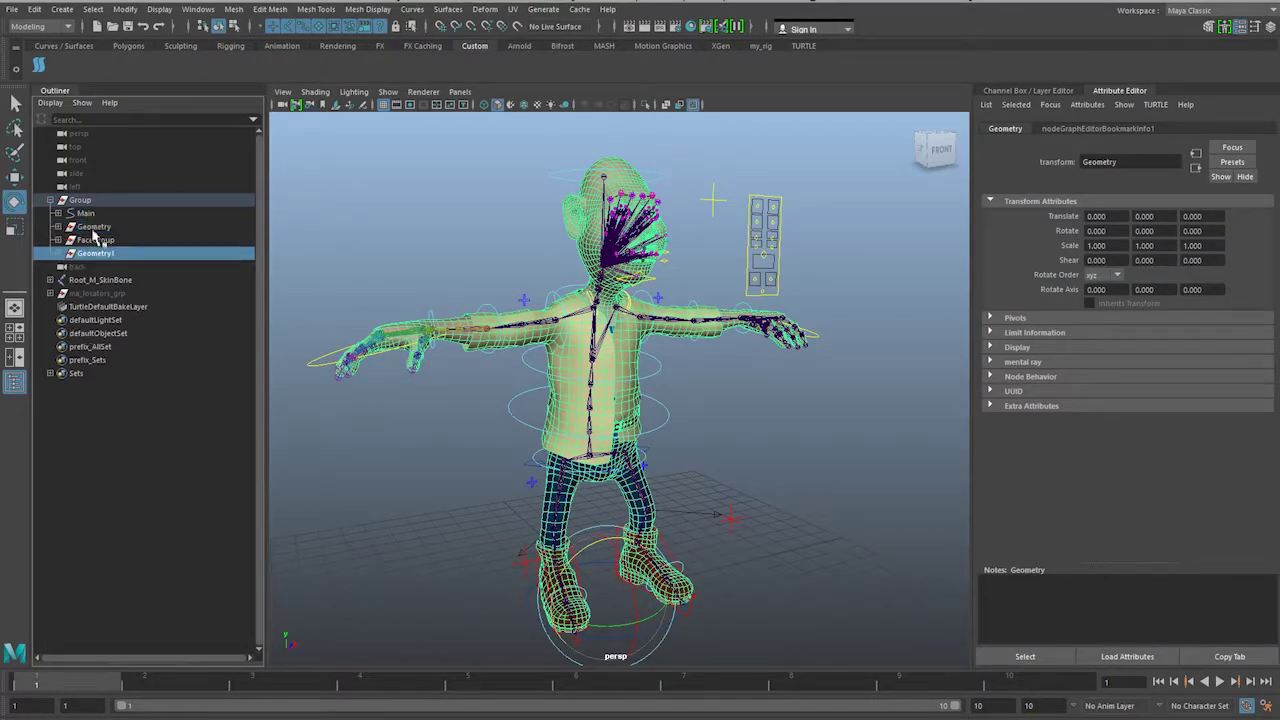
middle_click_drag(98, 254, 108, 394)
Step: Rename the duplicated geometry group as ma_Geometry_grp
double_click(90, 296)
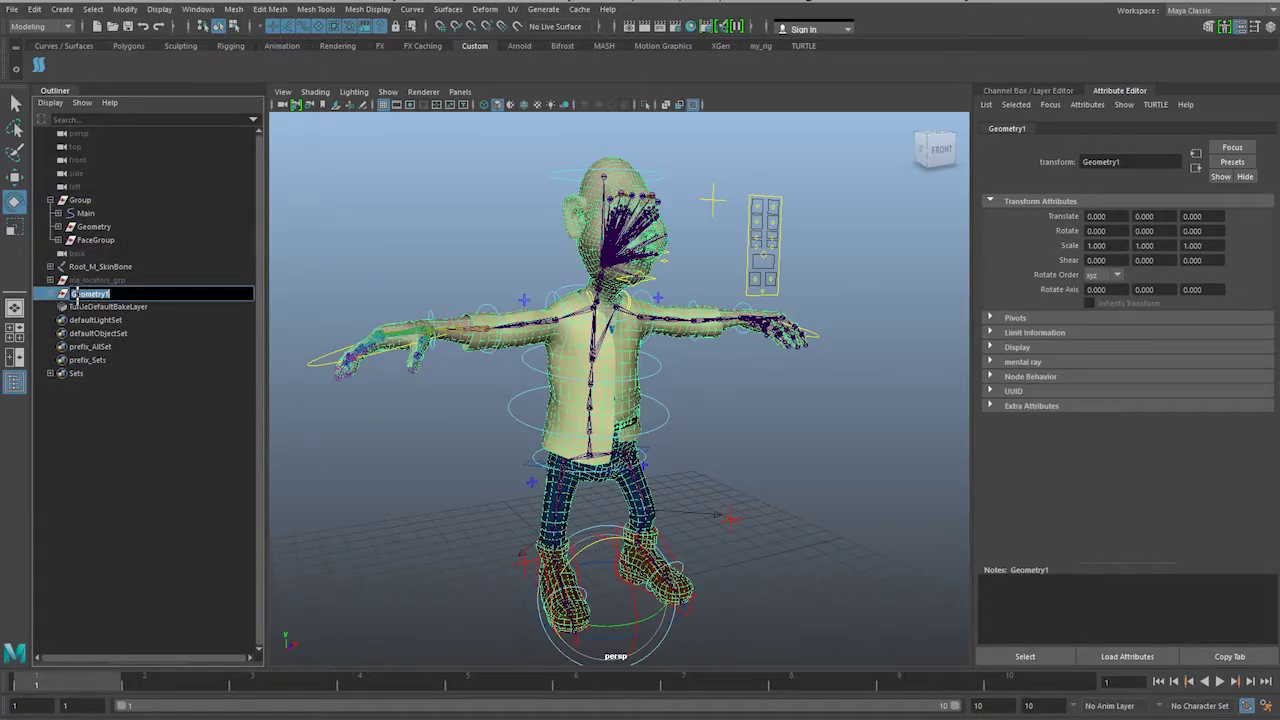
left_click(72, 295)
type("ma_")
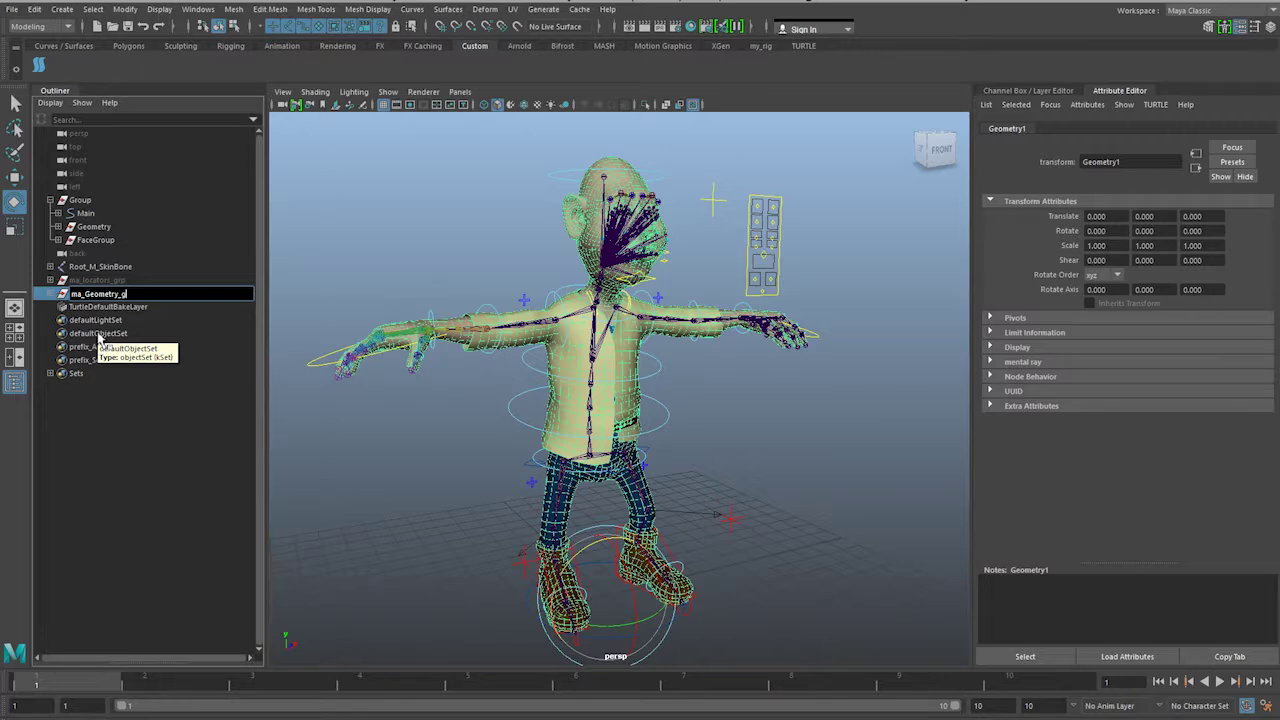
key("Return")
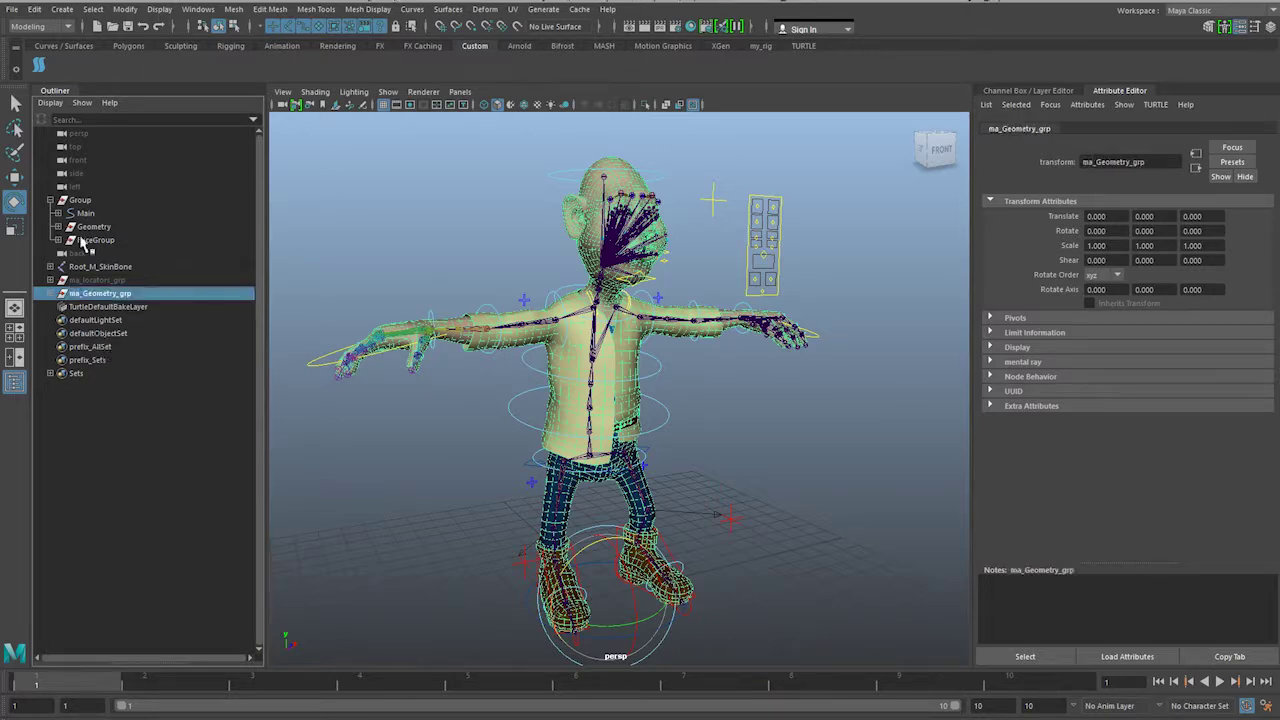
Step: Add the prefix ma_ to the names of all meshes from tongue to armL inside ma_Geometry_grp
left_click(50, 294)
left_click(87, 307)
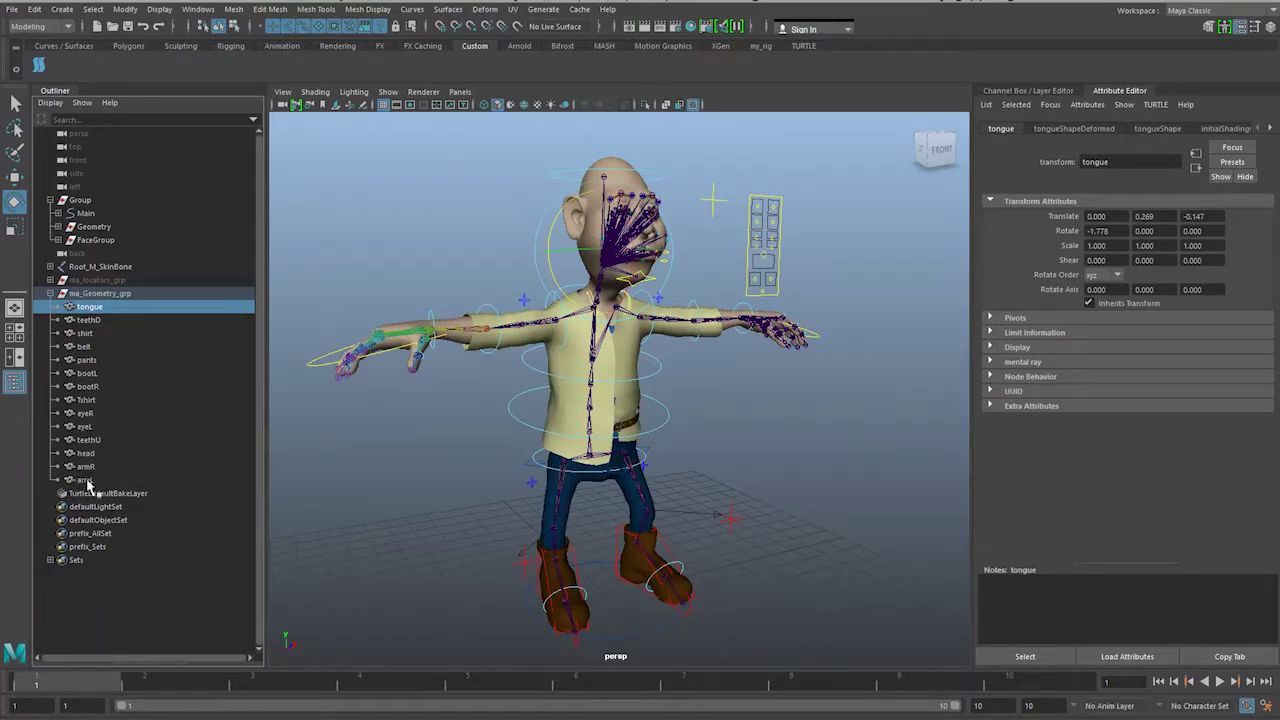
left_click(85, 480, "shift")
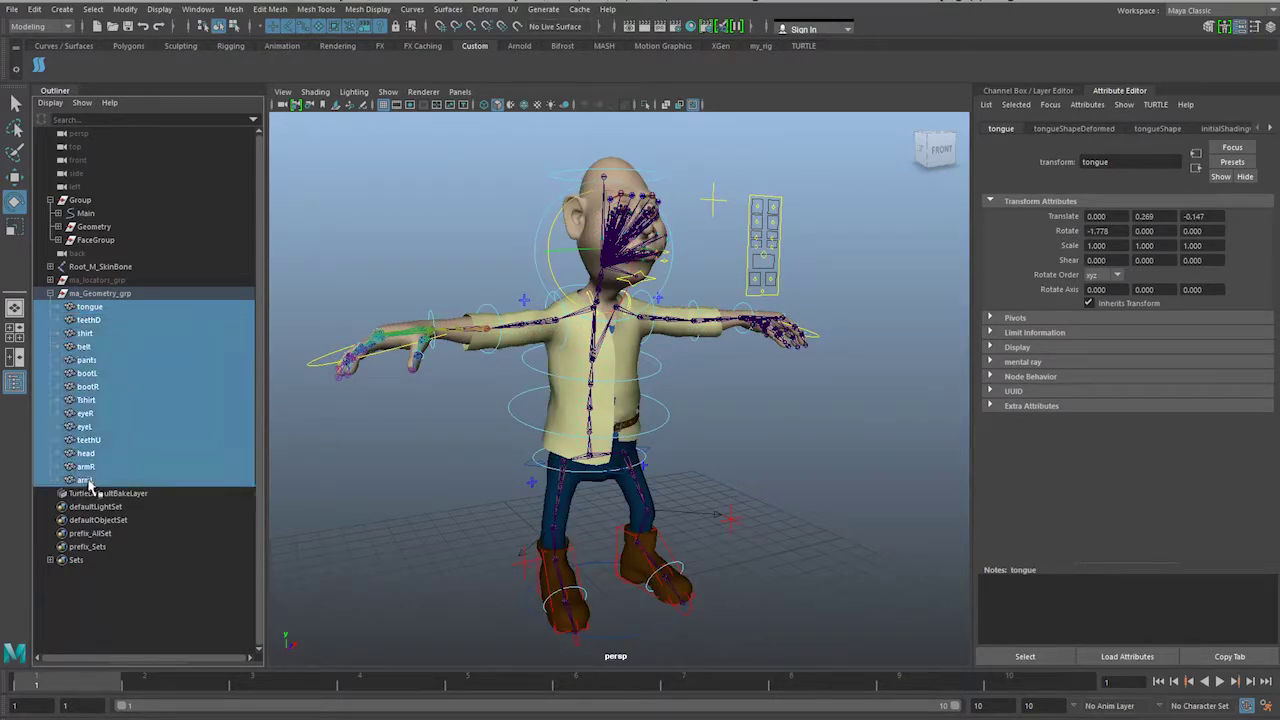
left_click(126, 10)
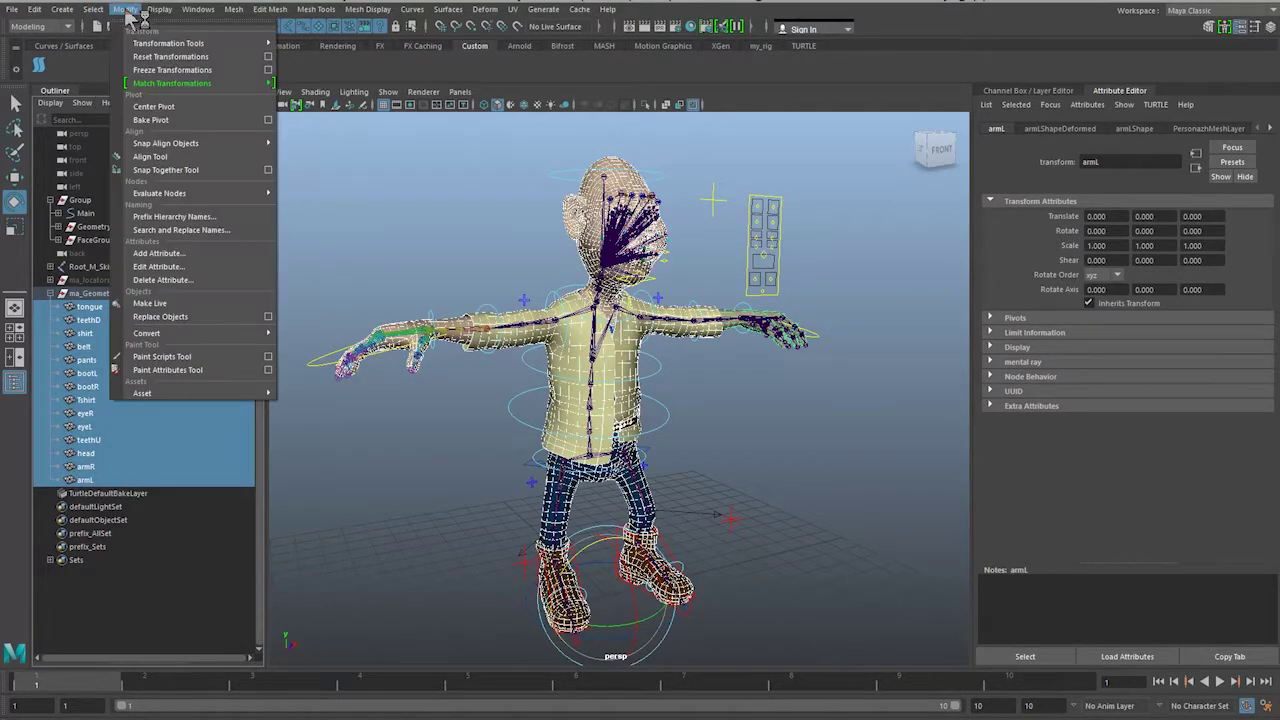
left_click(182, 216)
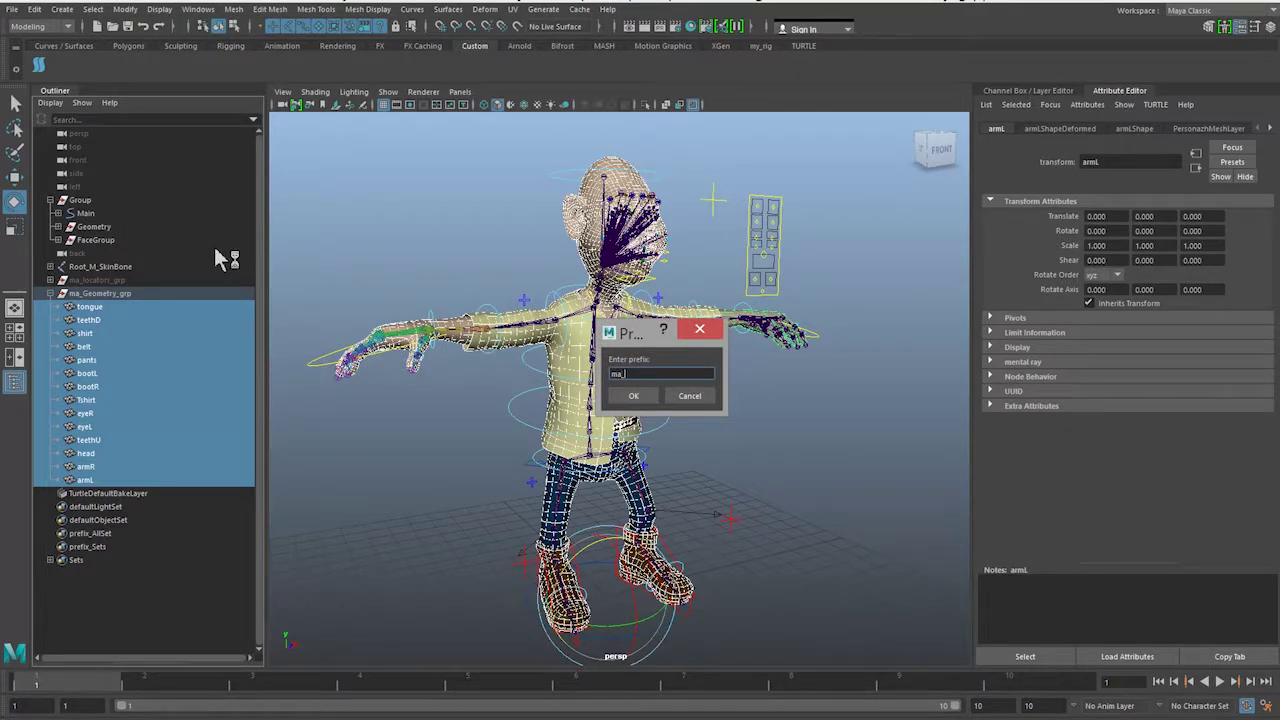
key("Return")
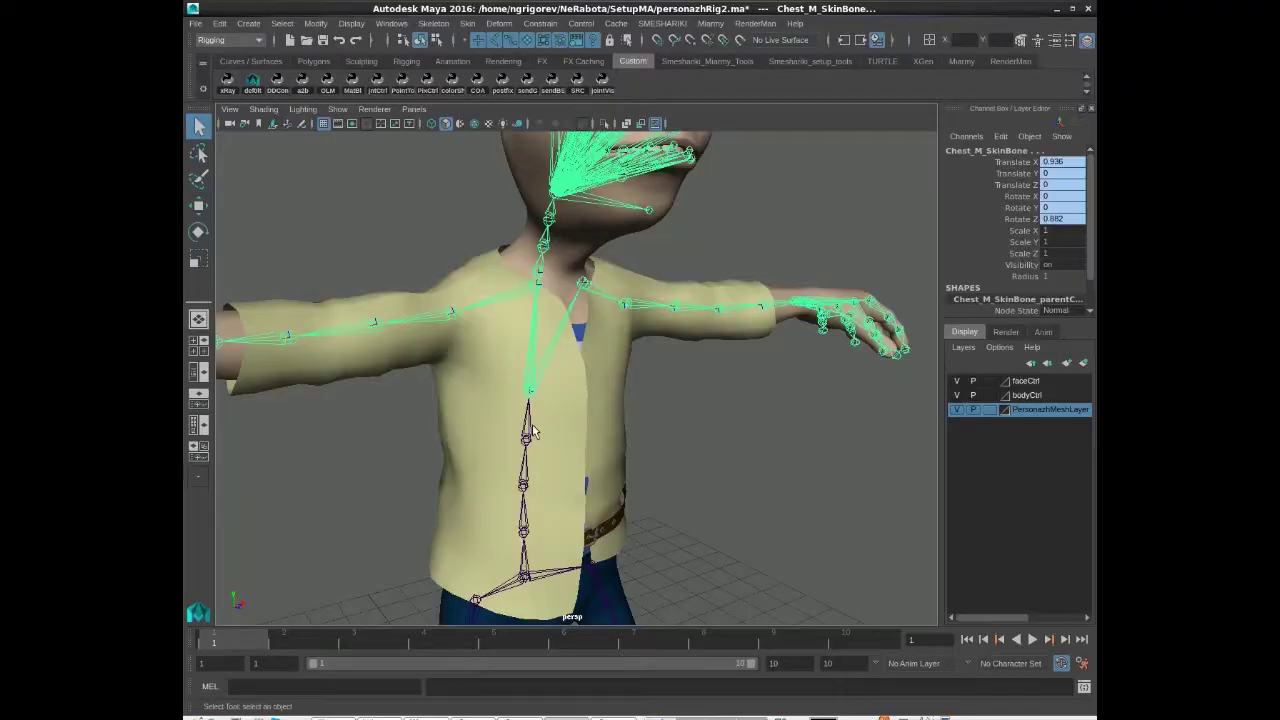
Step: Select the skin-bone skeleton together with the ma_shirt mesh and bind the shirt to the joints with Bind Skin
left_click(526, 483)
left_click(522, 514)
left_click(524, 573, "shift")
scroll(746, 471, "down", 4)
left_click_drag(746, 471, 580, 429, "alt")
left_click(533, 401, "shift")
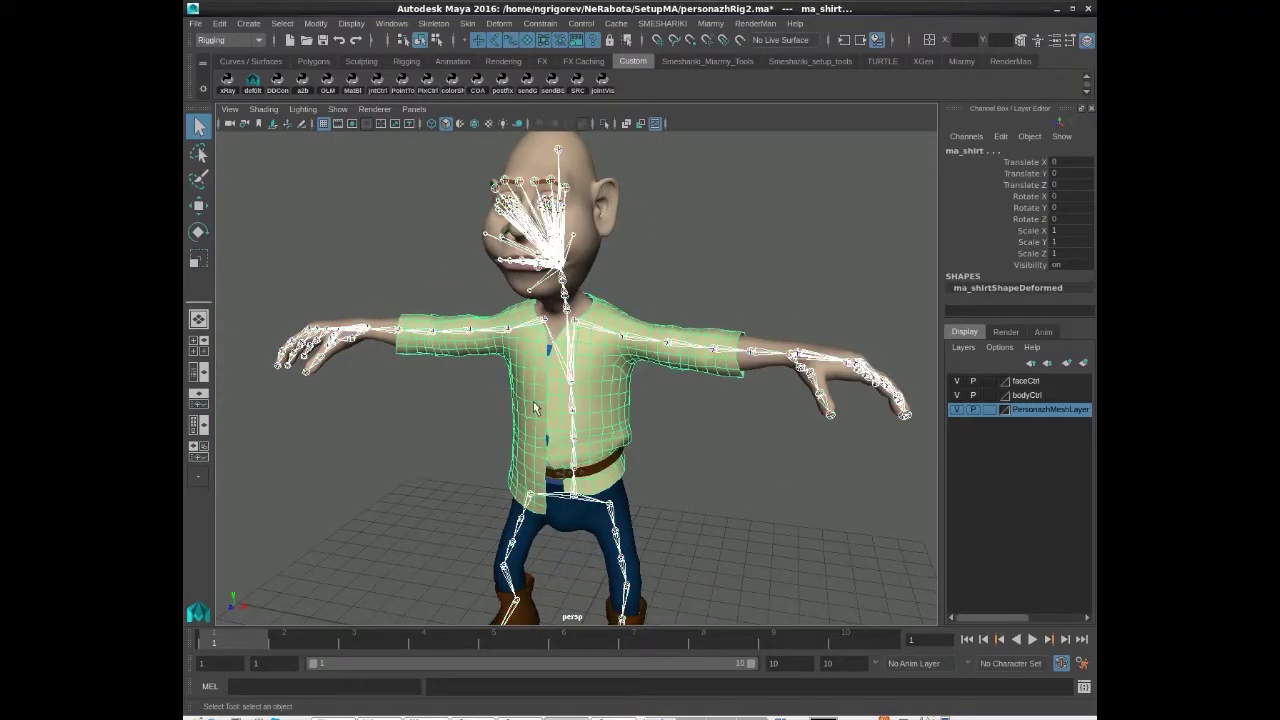
left_click(467, 23)
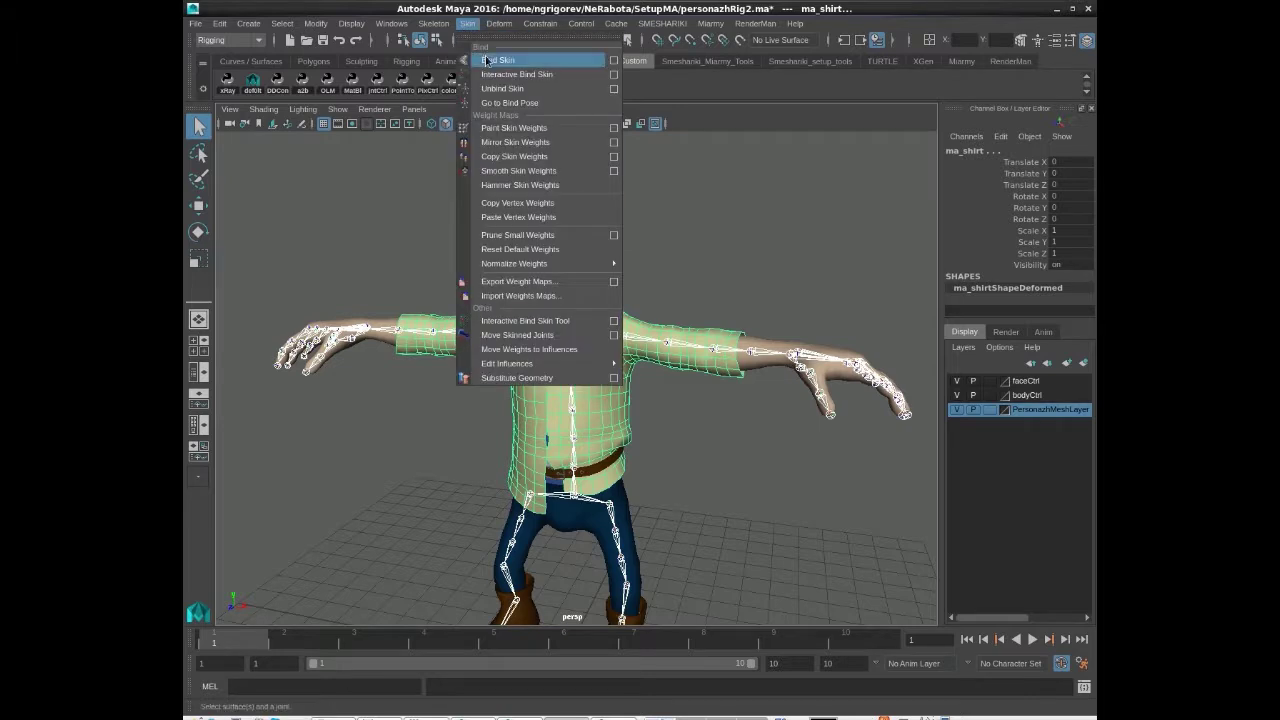
left_click(502, 176)
Step: Copy the skin weights from the original shirt mesh in the Geometry group to ma_shirt
left_click_drag(399, 316, 530, 290, "alt")
left_click_drag(1096, 134, 779, 66)
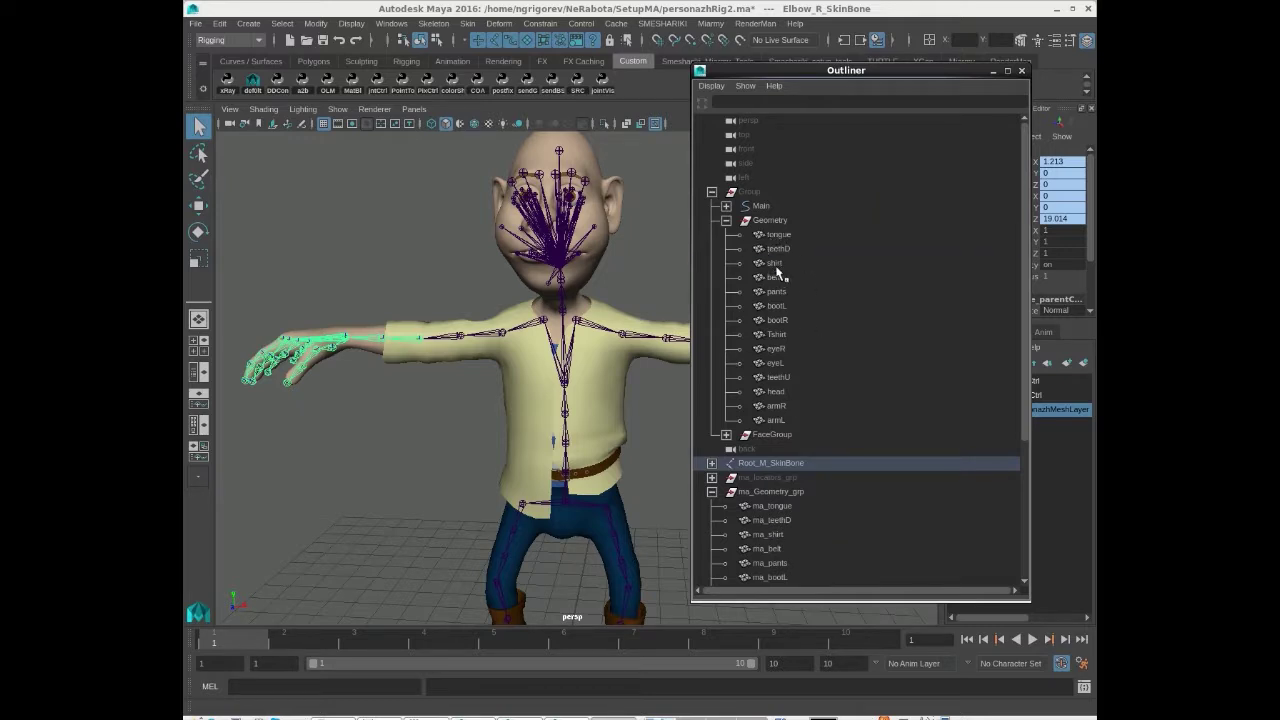
left_click(775, 263)
scroll(777, 323, "down", 3)
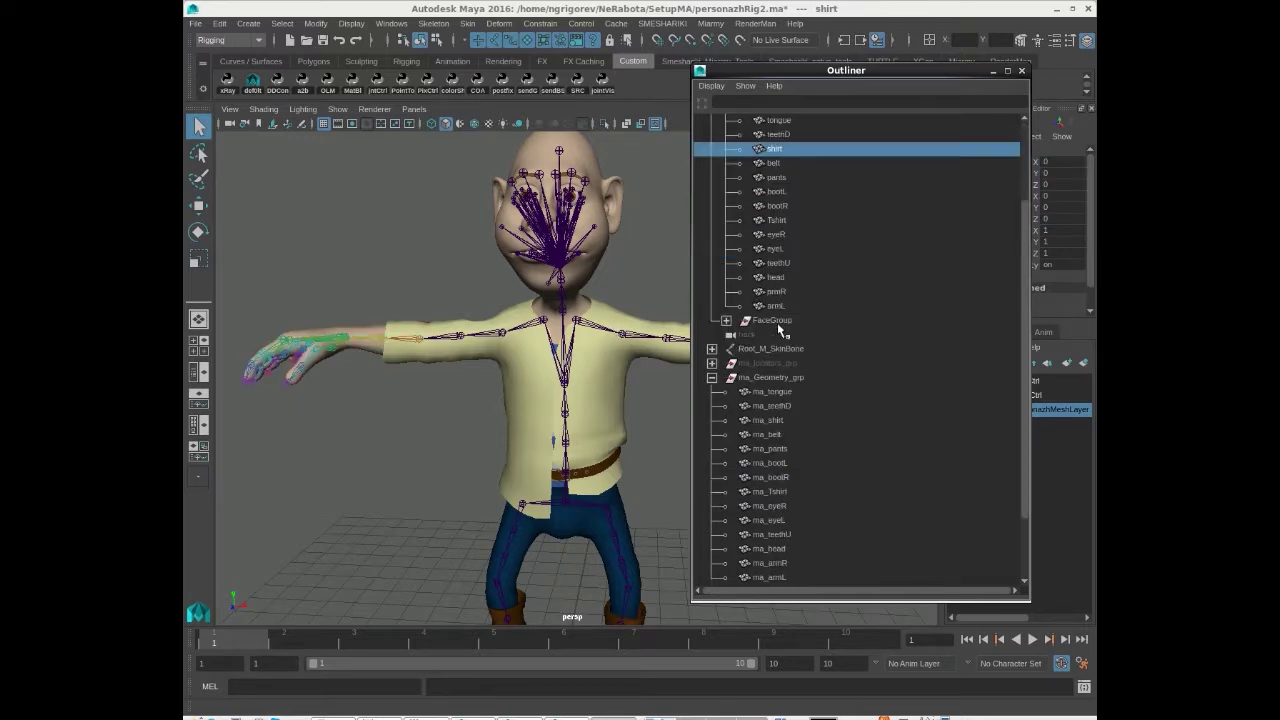
left_click(532, 381, "shift")
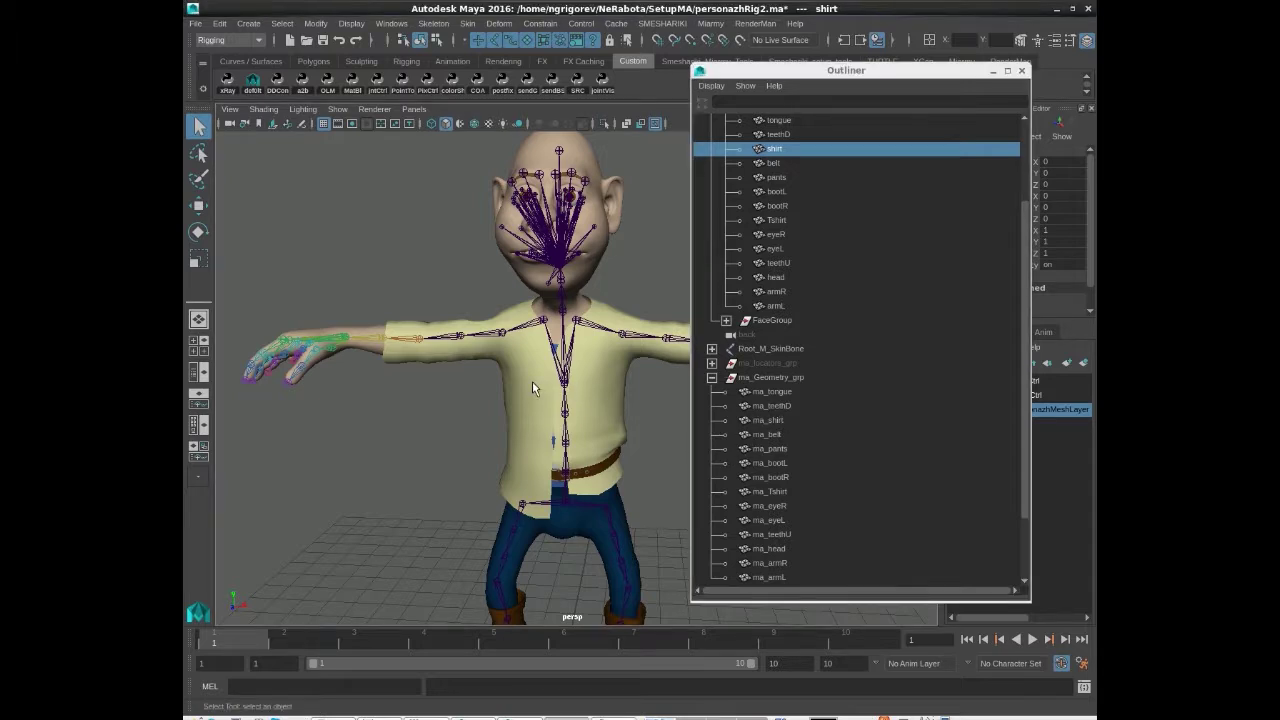
left_click(467, 23)
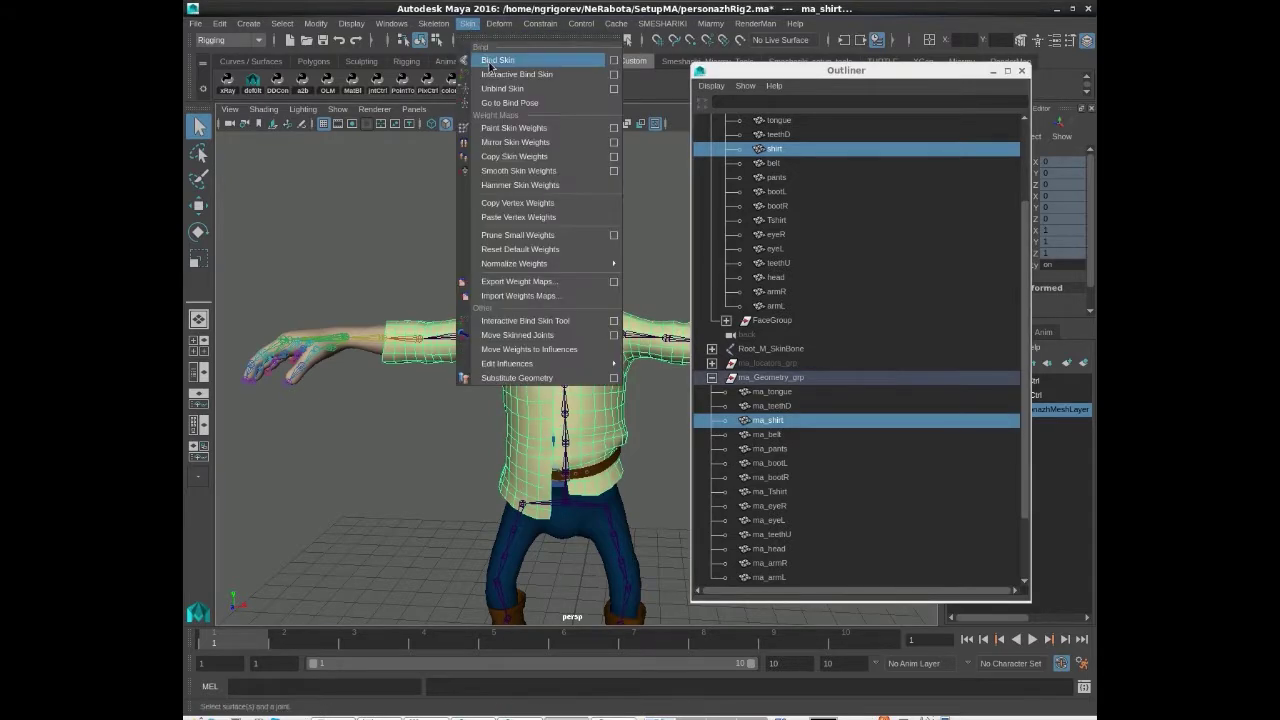
left_click(514, 156)
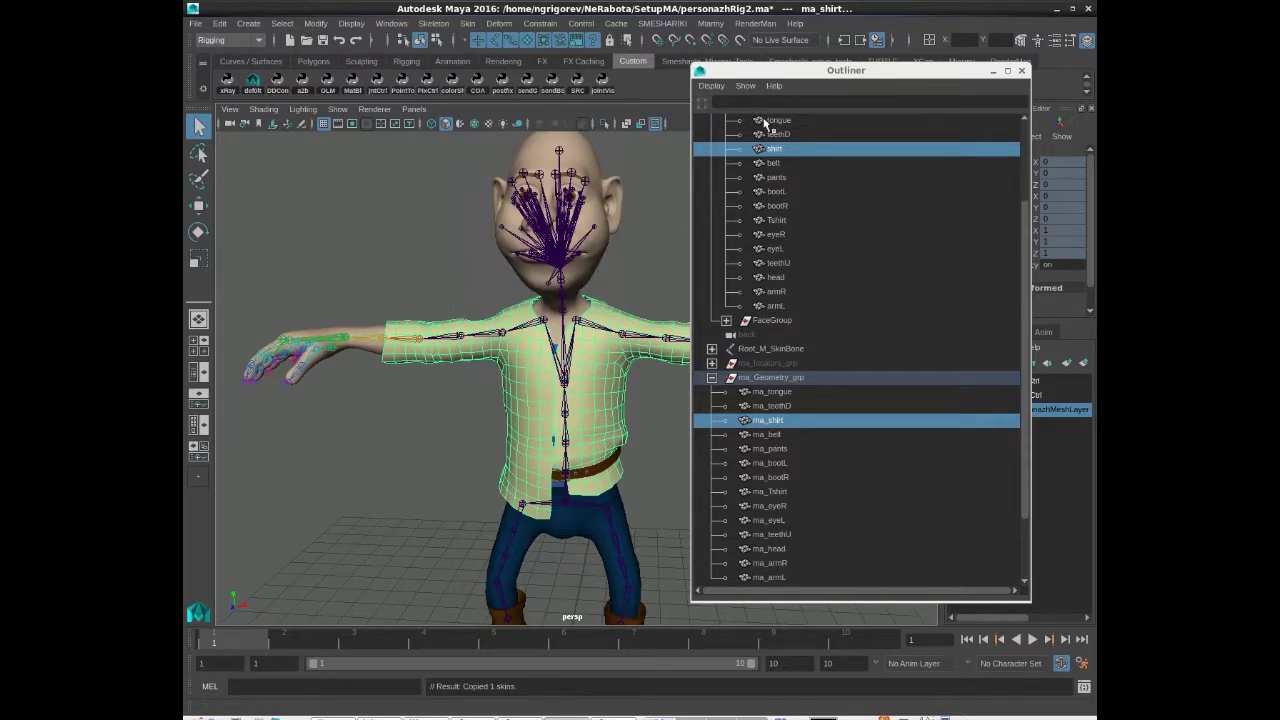
Step: Collapse the Geometry group and unhide the top-level Group so the rig controls can be used
left_click_drag(762, 71, 785, 79)
scroll(826, 283, "up", 3)
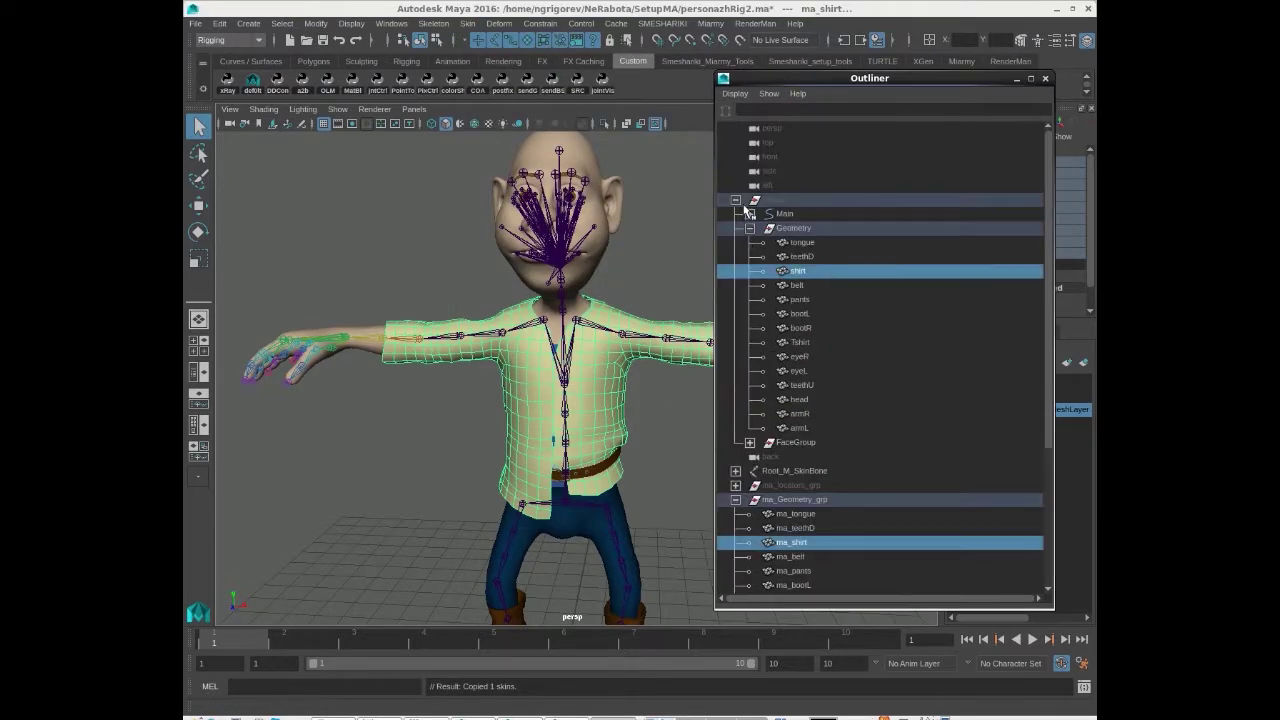
left_click(750, 228)
left_click(774, 202)
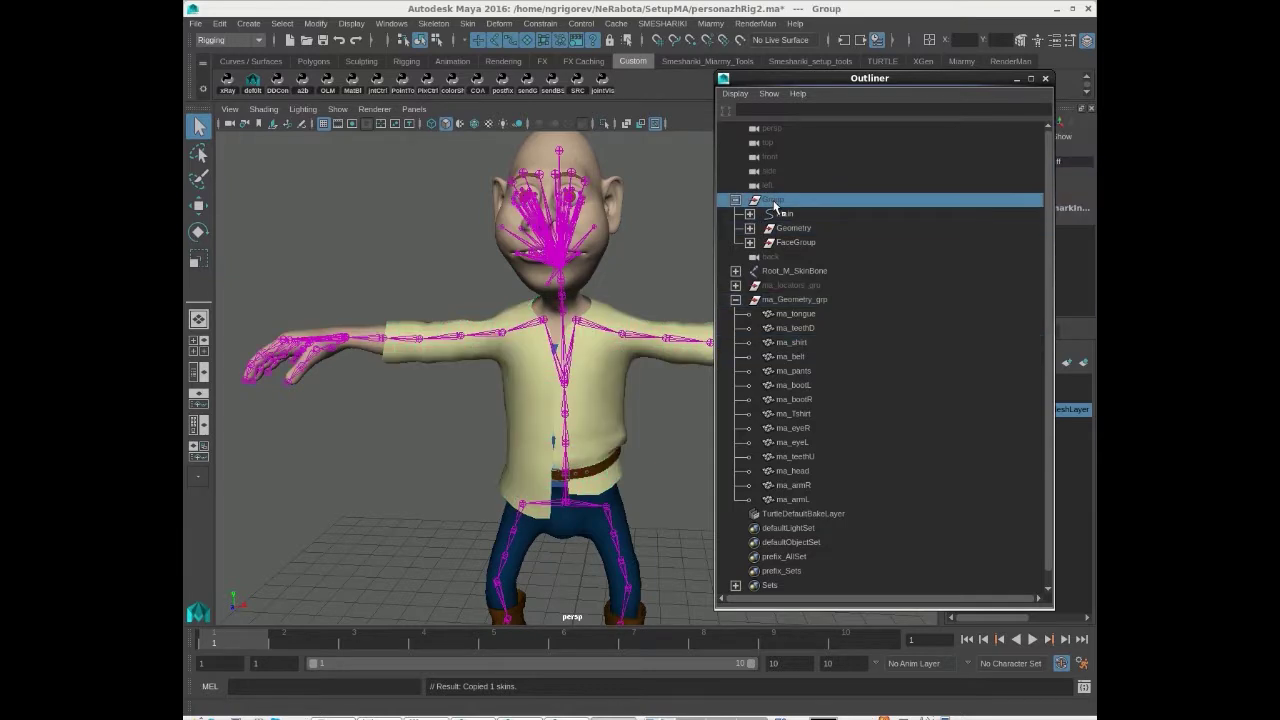
left_click(465, 290)
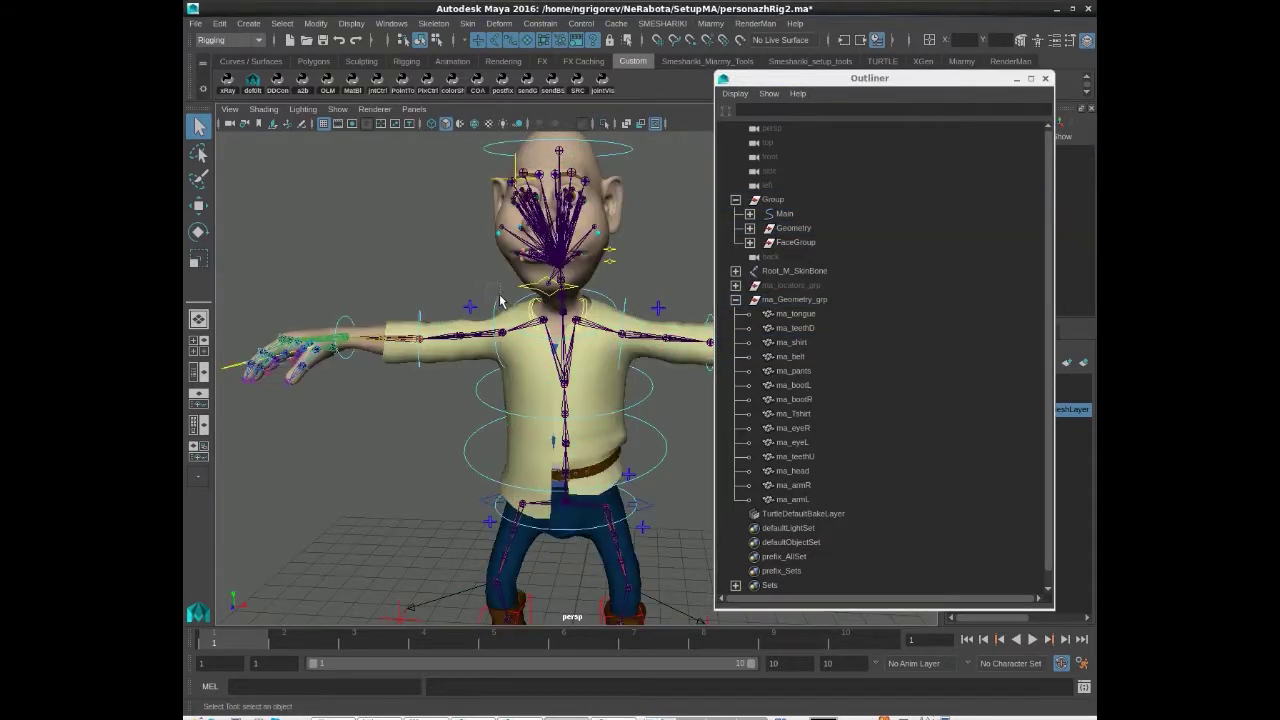
Step: Rotate a body control on the upper torso to test the deformation of the skinned shirt
left_click(500, 300)
key("e")
left_click_drag(463, 270, 488, 205)
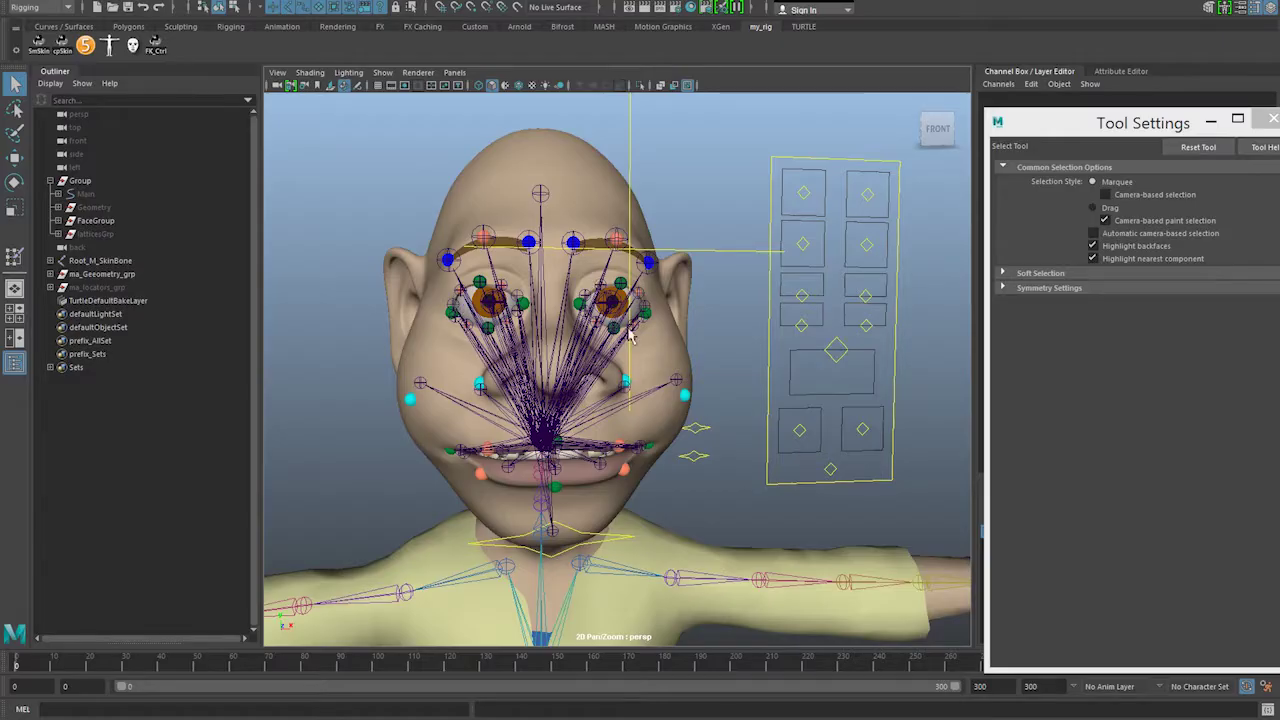
Step: Isolate the head mesh from ma_Geometry_grp in the viewport and activate Paint Skin Weights on it
left_click(496, 188)
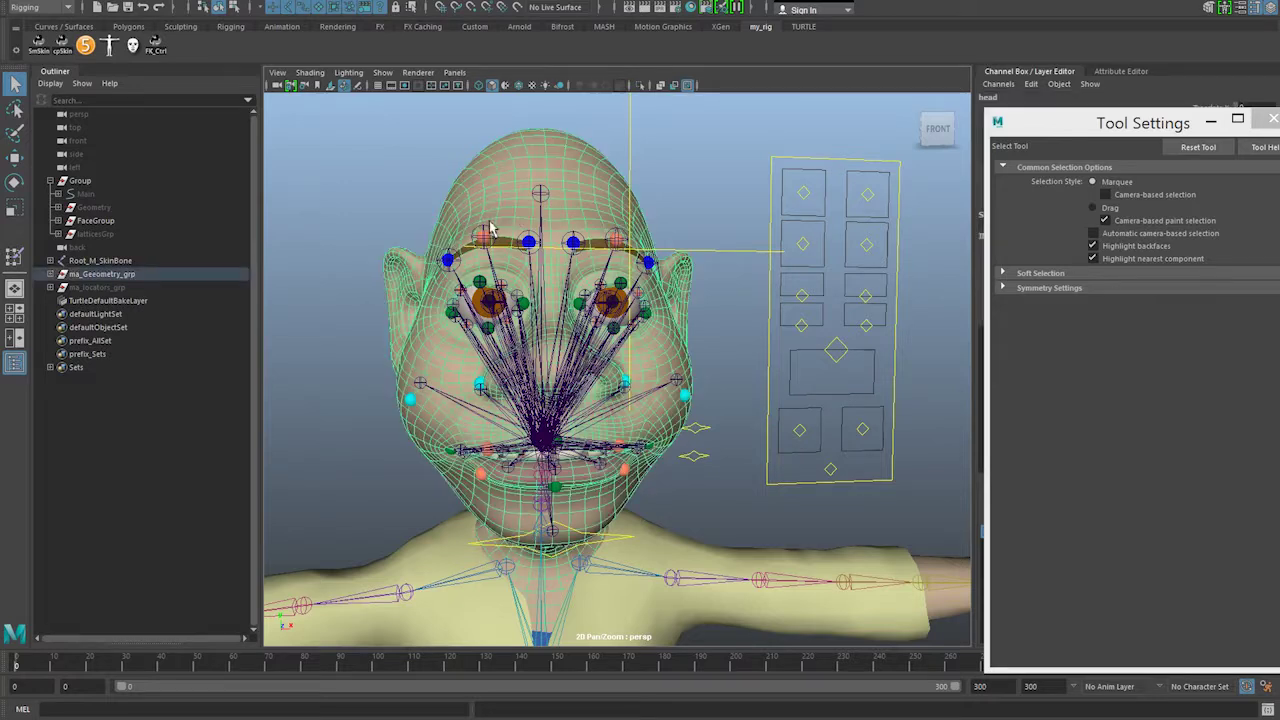
left_click(640, 85)
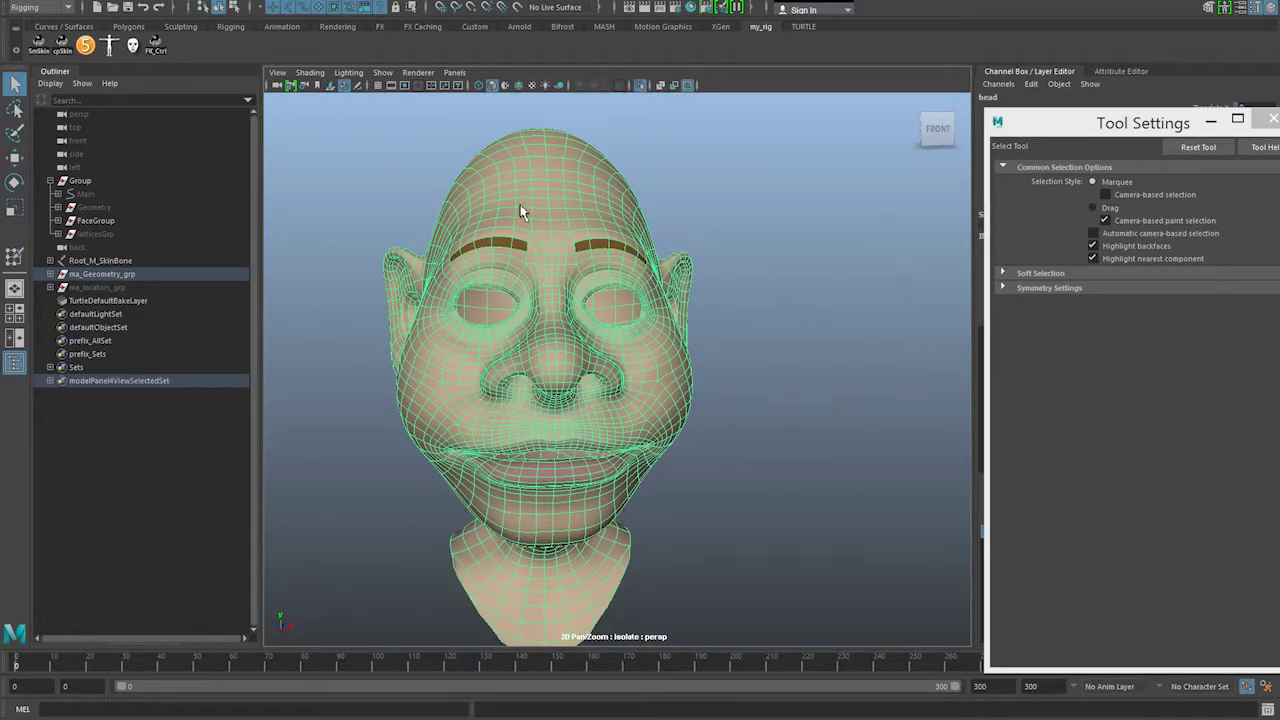
right_click_drag(520, 212, 440, 186)
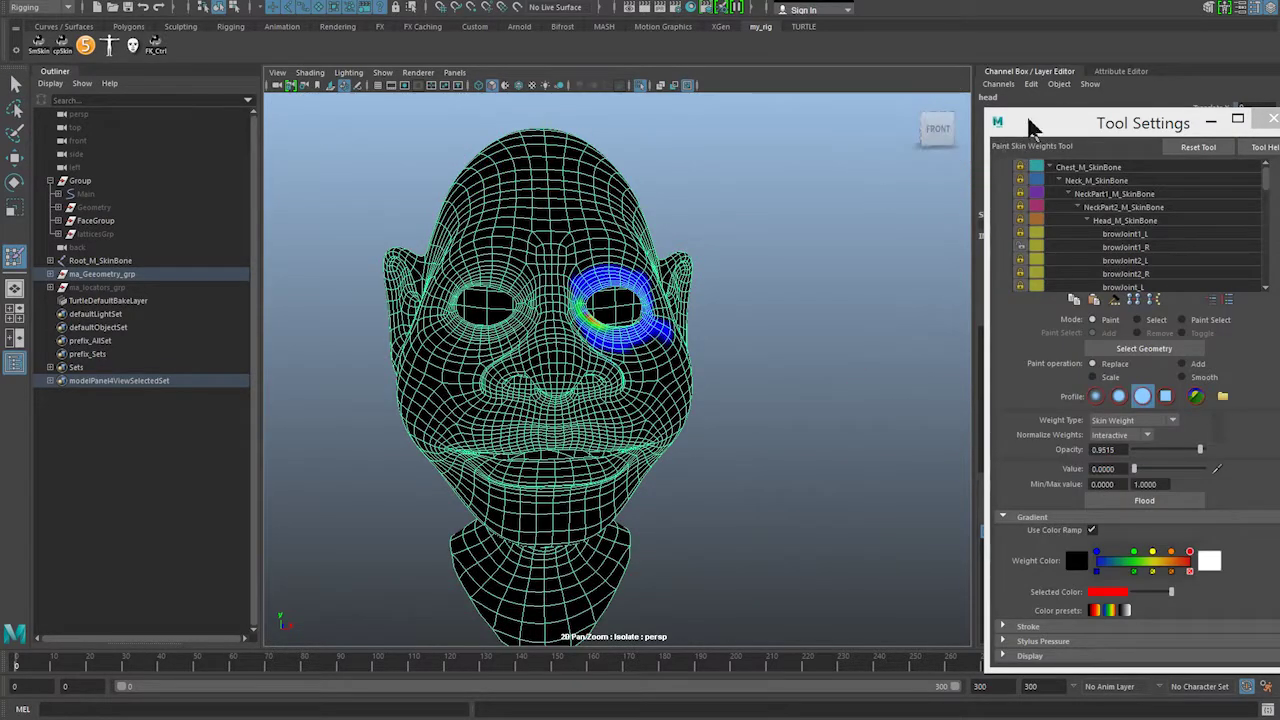
left_click_drag(1028, 126, 928, 127)
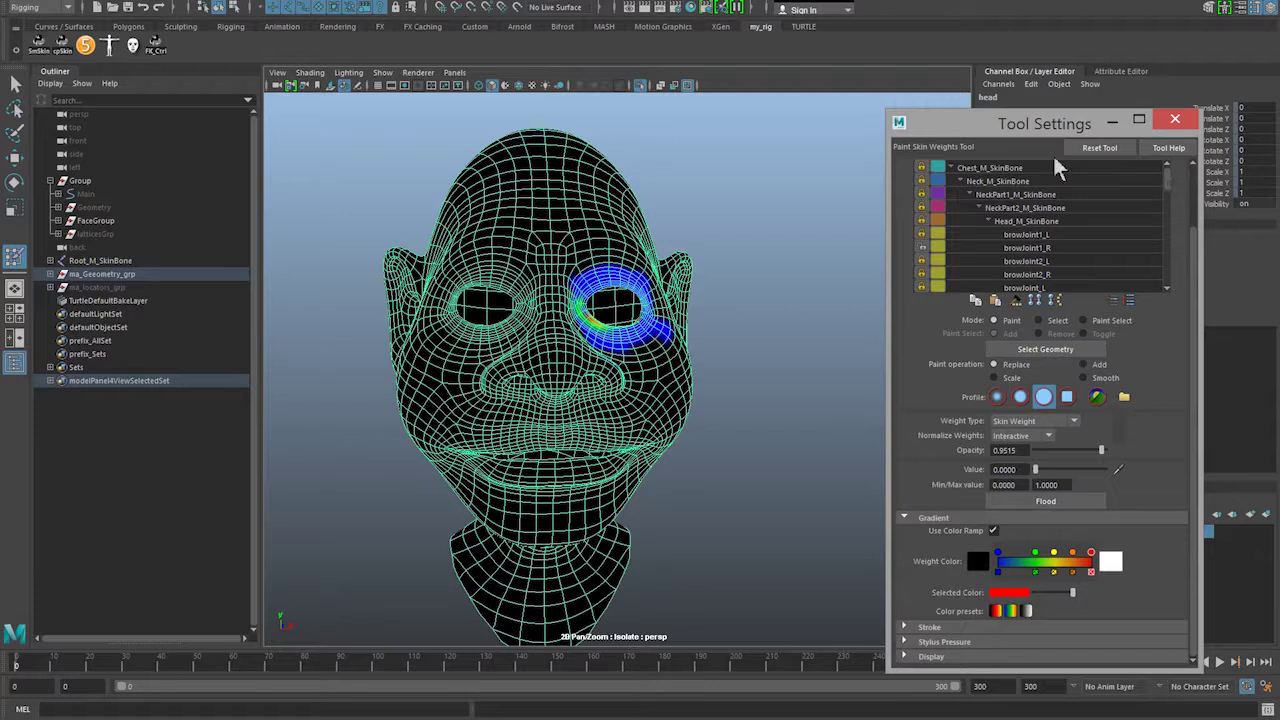
Step: Step through the head's influences from Chest_M_SkinBone to Scapula_R_SkinBone and examine the weight map of each joint
left_click(1020, 169)
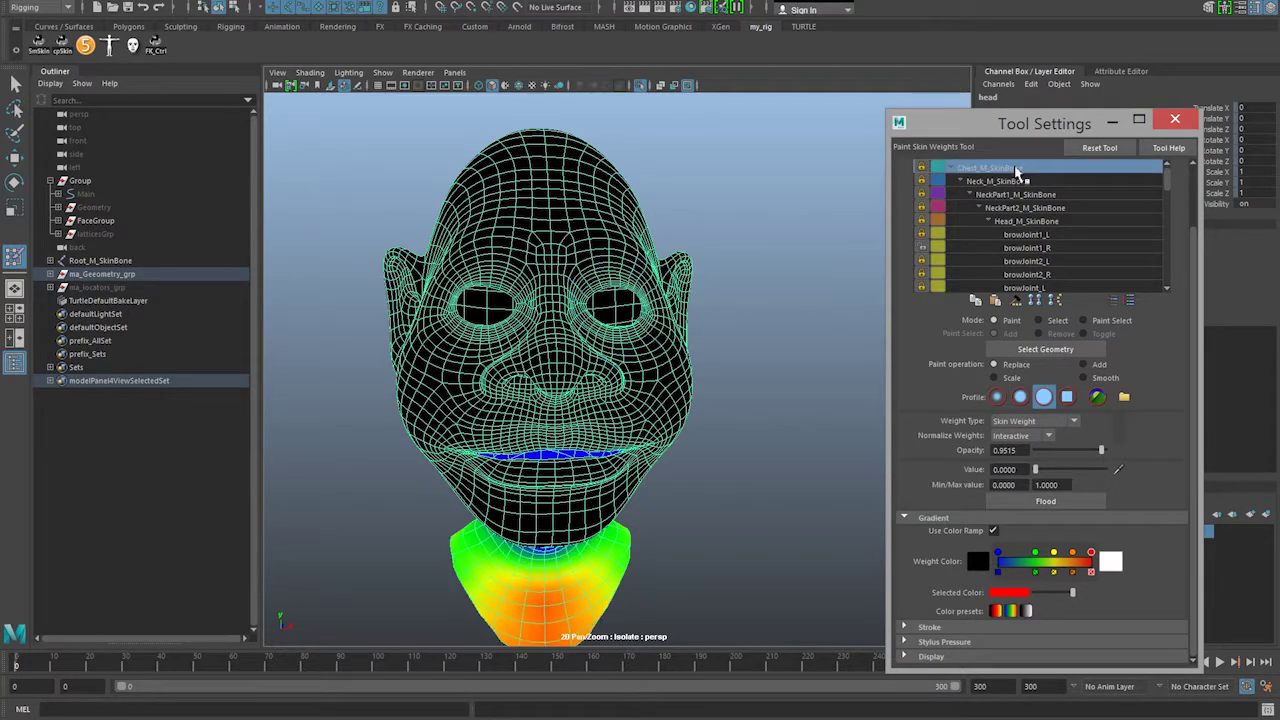
key("Down")
key("Down")
key("Down")
key("Down")
key("Down")
key("Down")
key("Down")
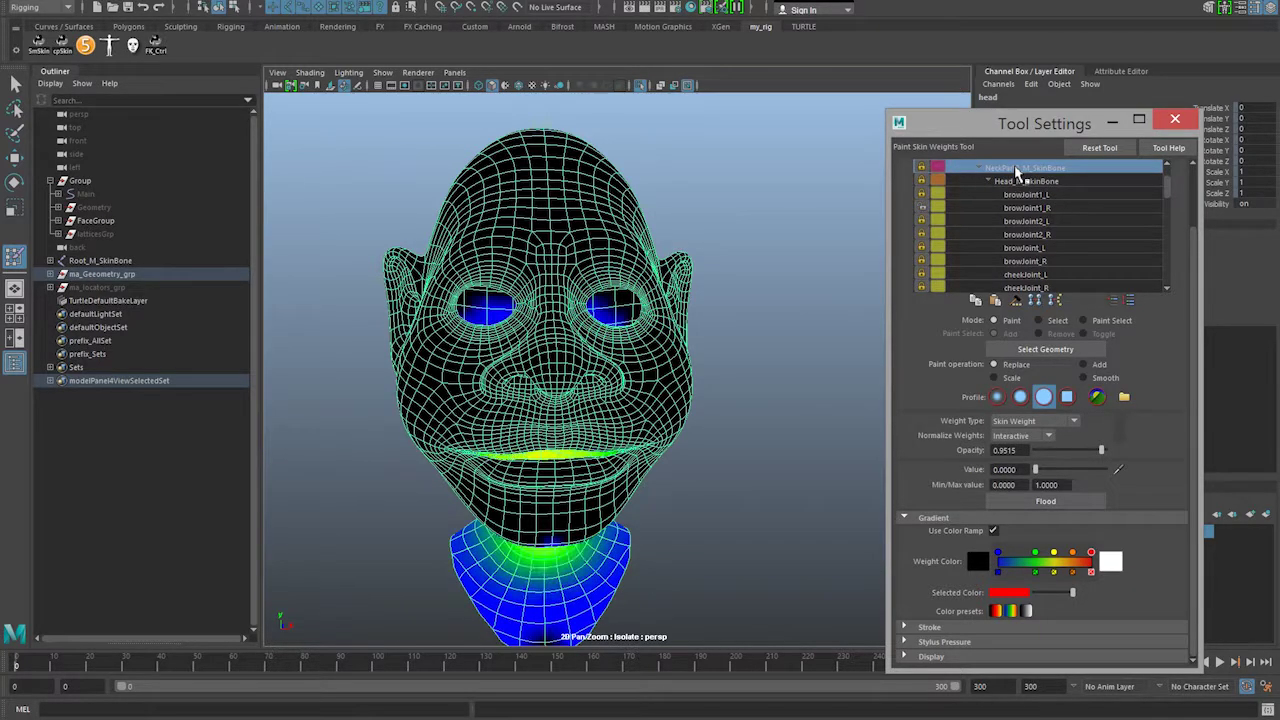
key("Down")
key("Down")
key("Down")
key("Down")
key("Down")
key("Down")
key("Down")
key("Down")
key("Down")
key("Down")
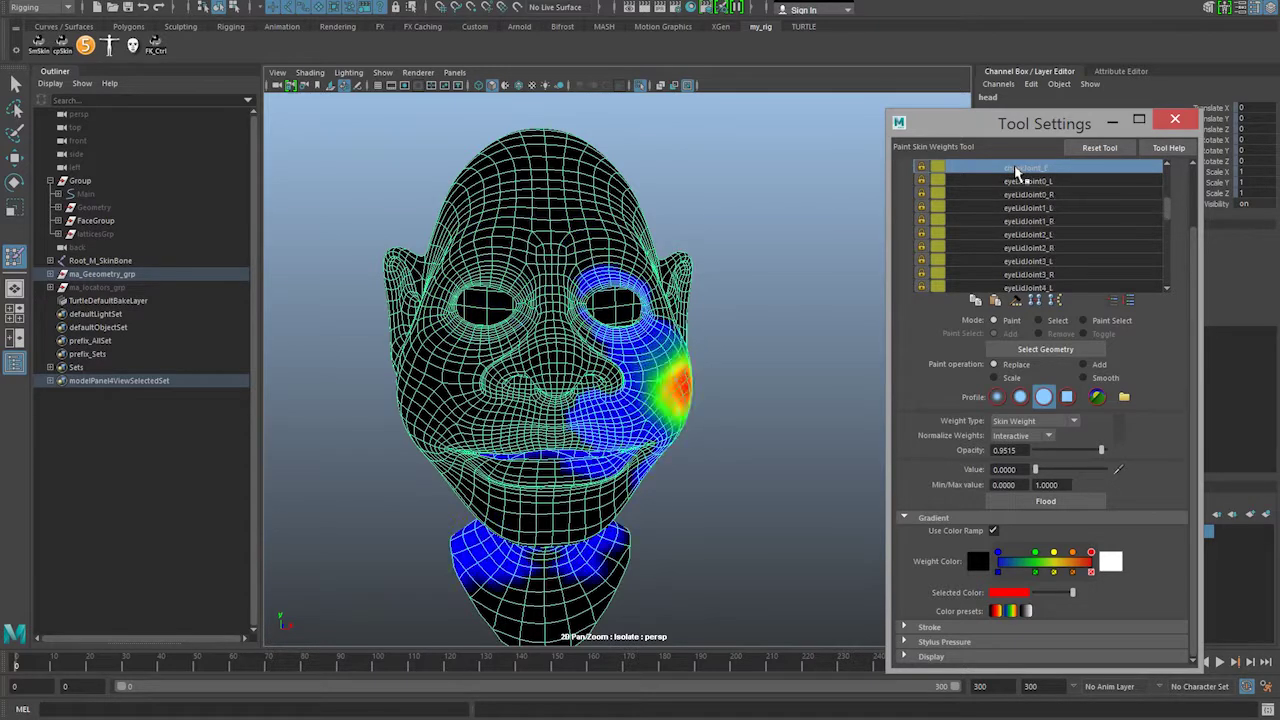
key("Down")
key("Down")
key("Down")
key("Down")
key("Down")
key("Down")
key("Down")
key("Down")
key("Down")
key("Down")
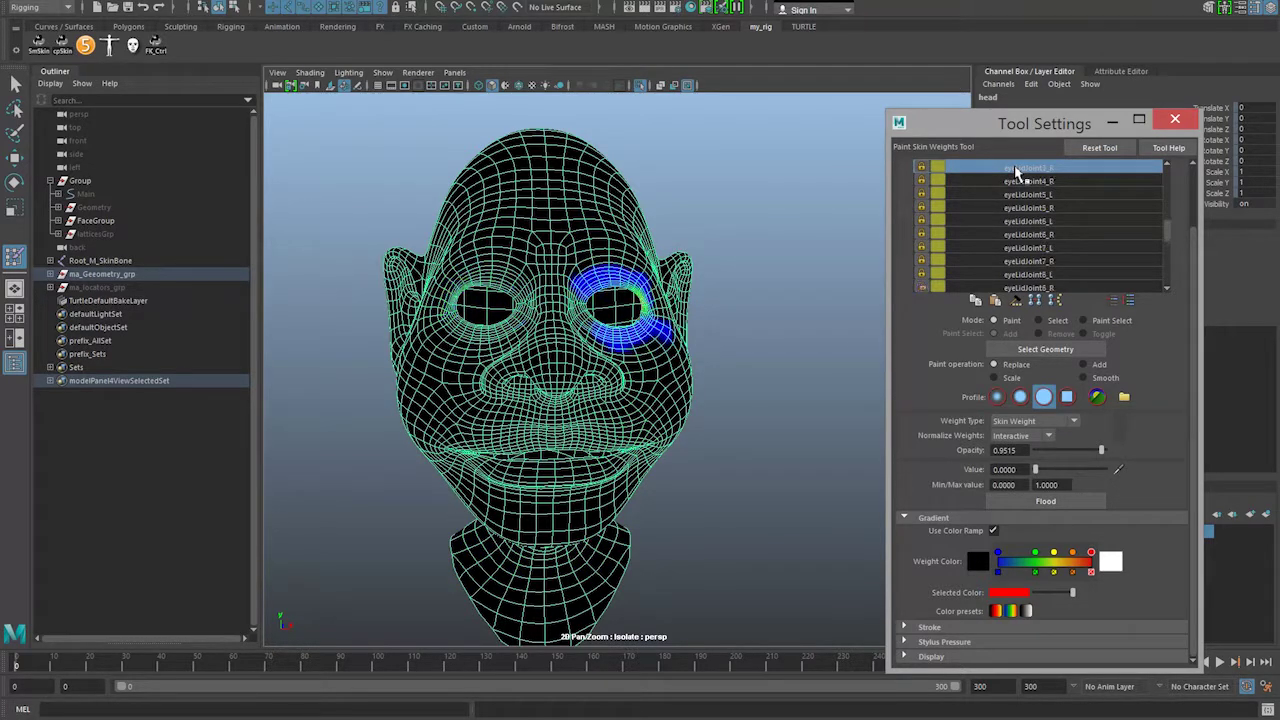
key("Down")
key("Down")
key("Down")
key("Down")
key("Down")
key("Down")
key("Down")
key("Down")
key("Down")
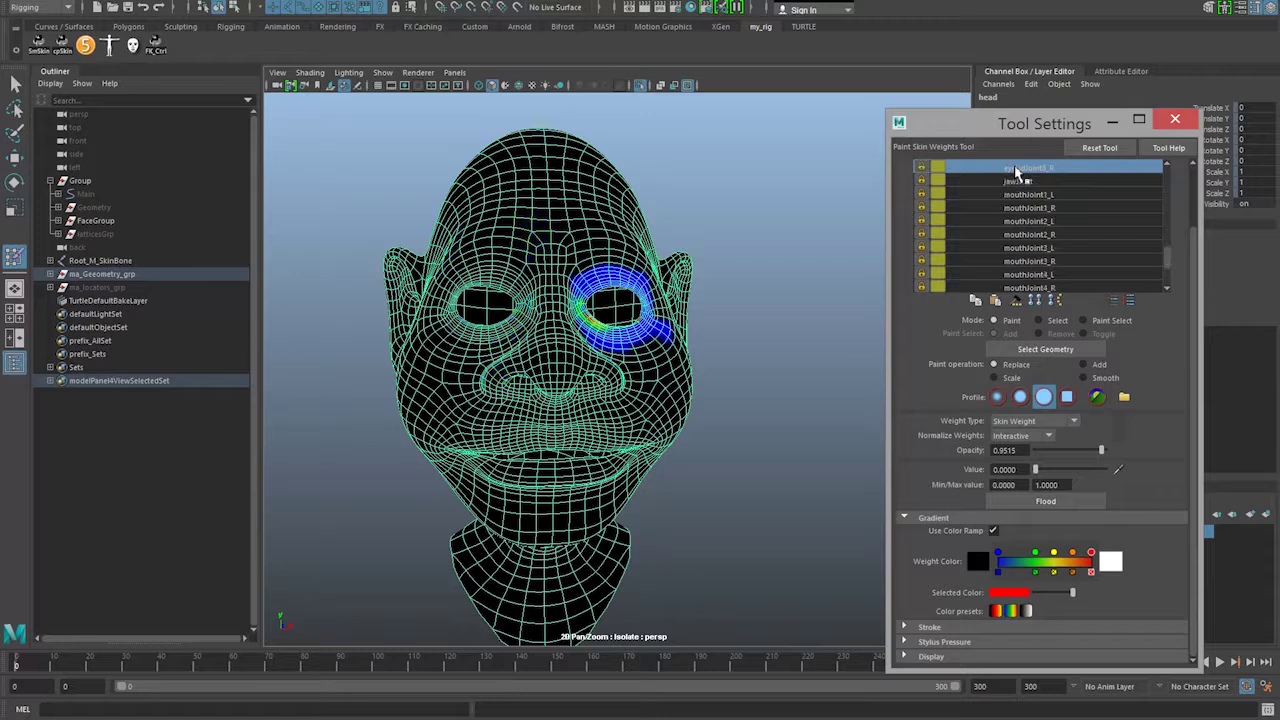
key("Down")
key("Down")
key("Down")
key("Down")
key("Down")
key("Down")
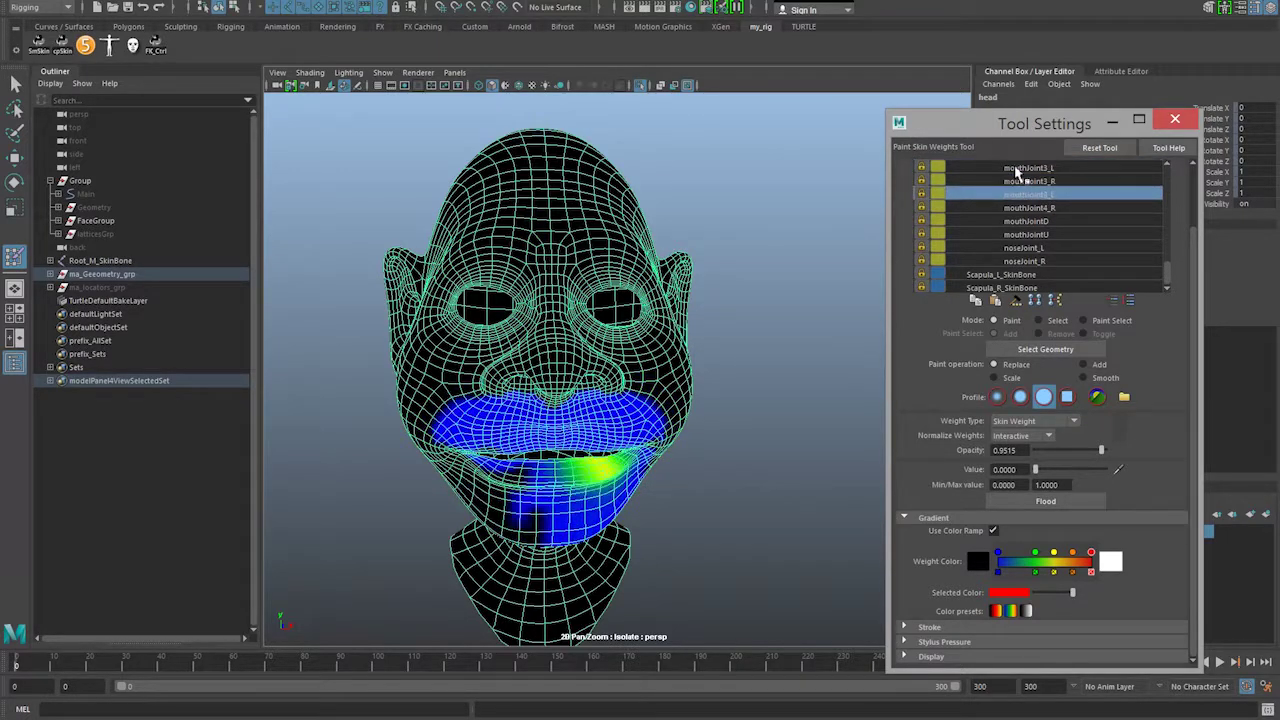
key("Down")
key("Down")
key("Down")
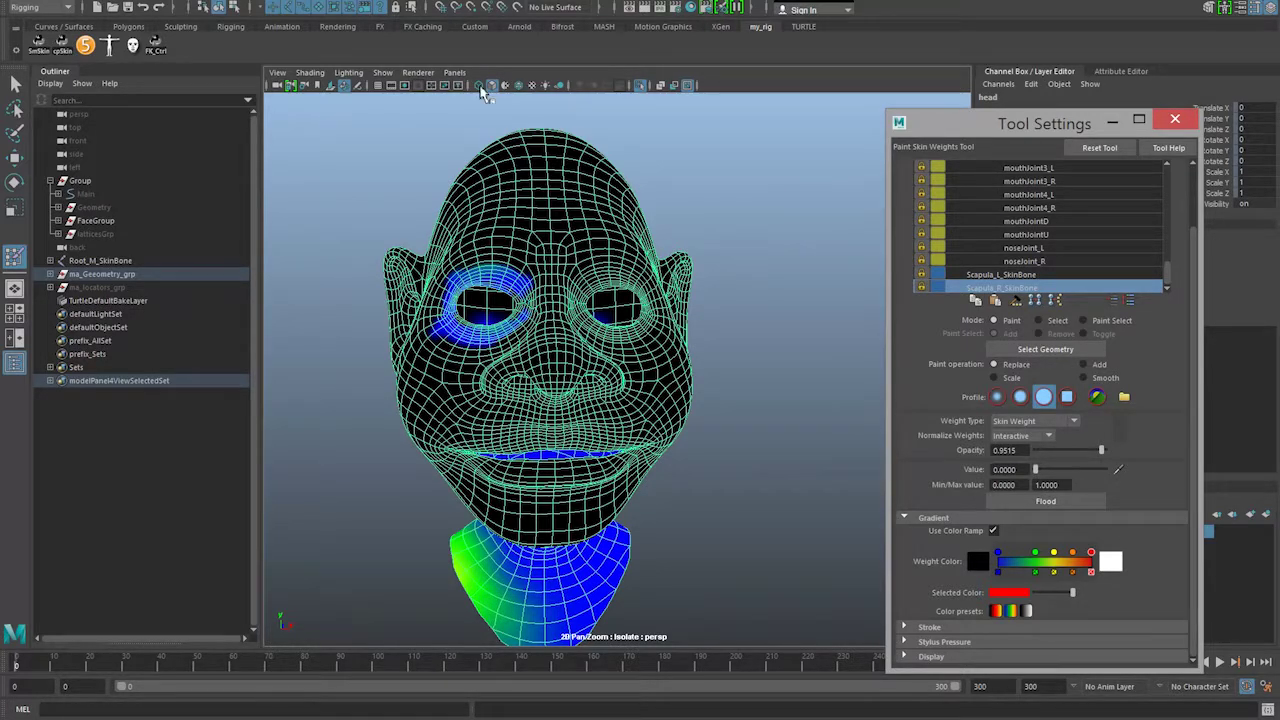
Step: Bring back the full scene with the Select tool active and hide the Root_M_SkinBone skeleton
left_click(641, 85)
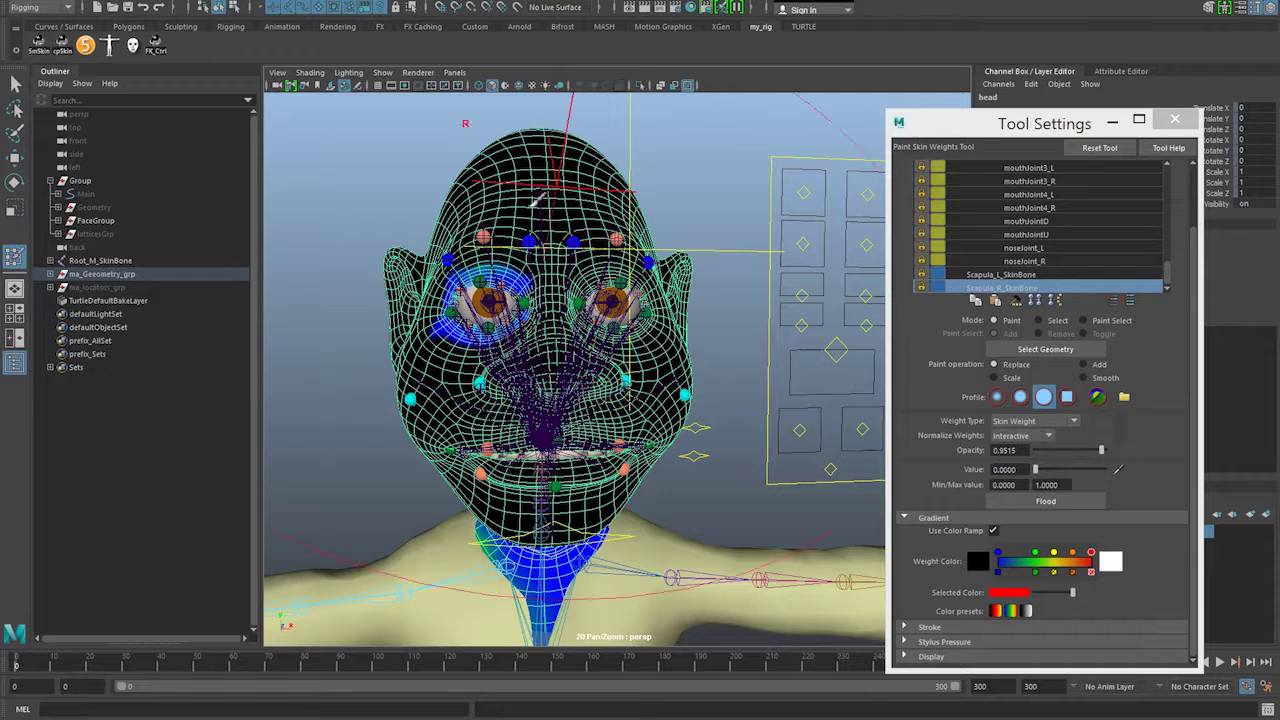
left_click(15, 85)
left_click(411, 189)
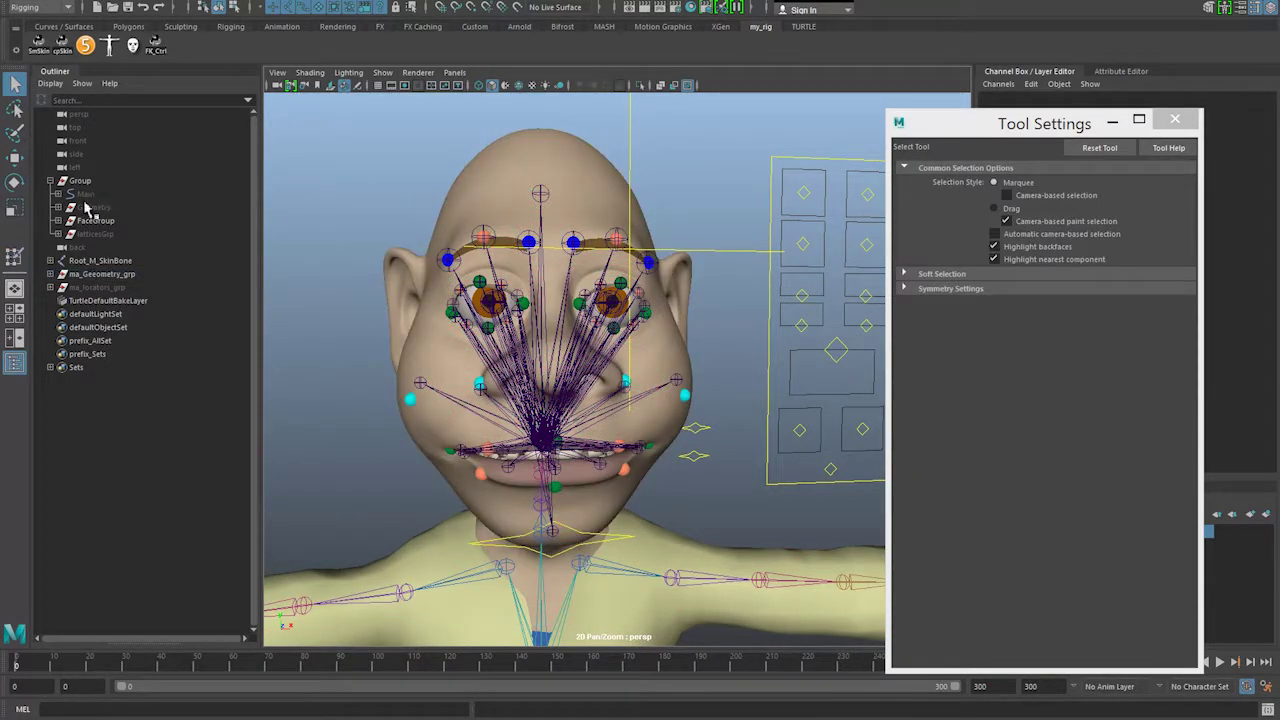
left_click(88, 260)
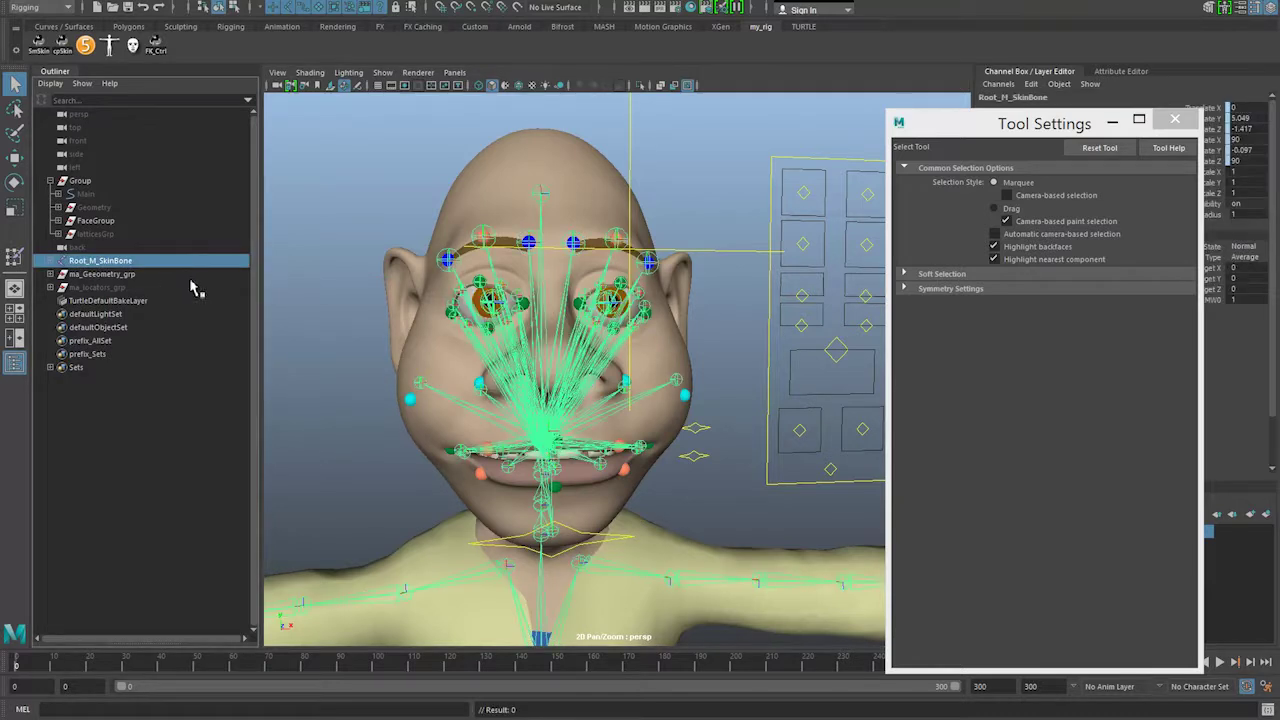
key("ctrl+h")
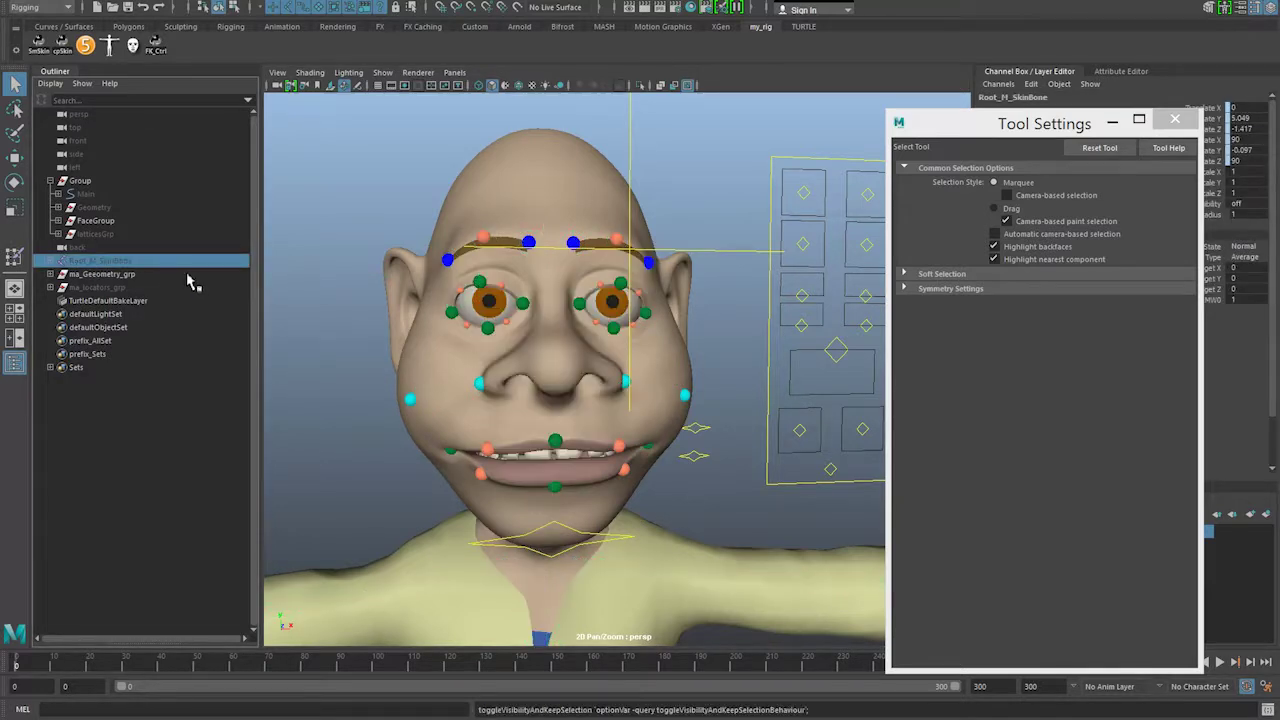
Step: Test the browHalf_R control by moving it vertically, and undo the move
left_click(483, 239)
key("w")
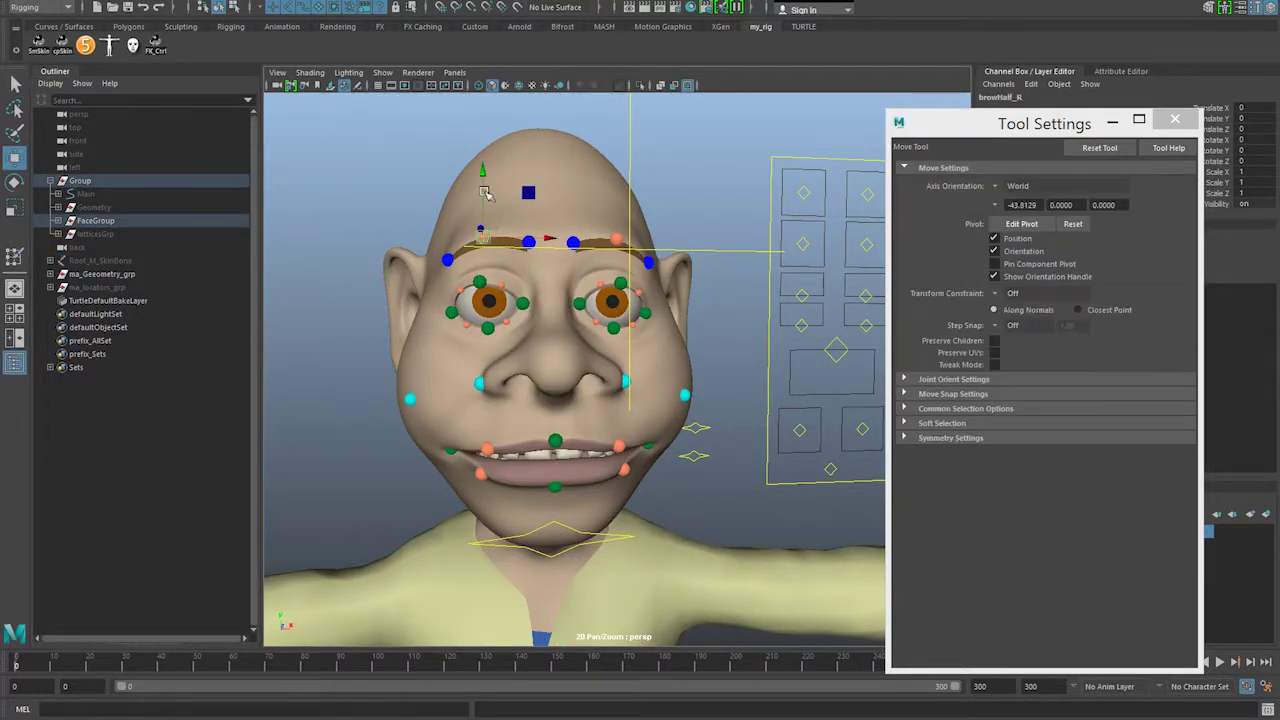
mouse_move(487, 143)
left_mouse_down()
mouse_move(486, 228)
mouse_move(471, 122)
mouse_move(472, 140)
left_mouse_up()
key("ctrl+z")
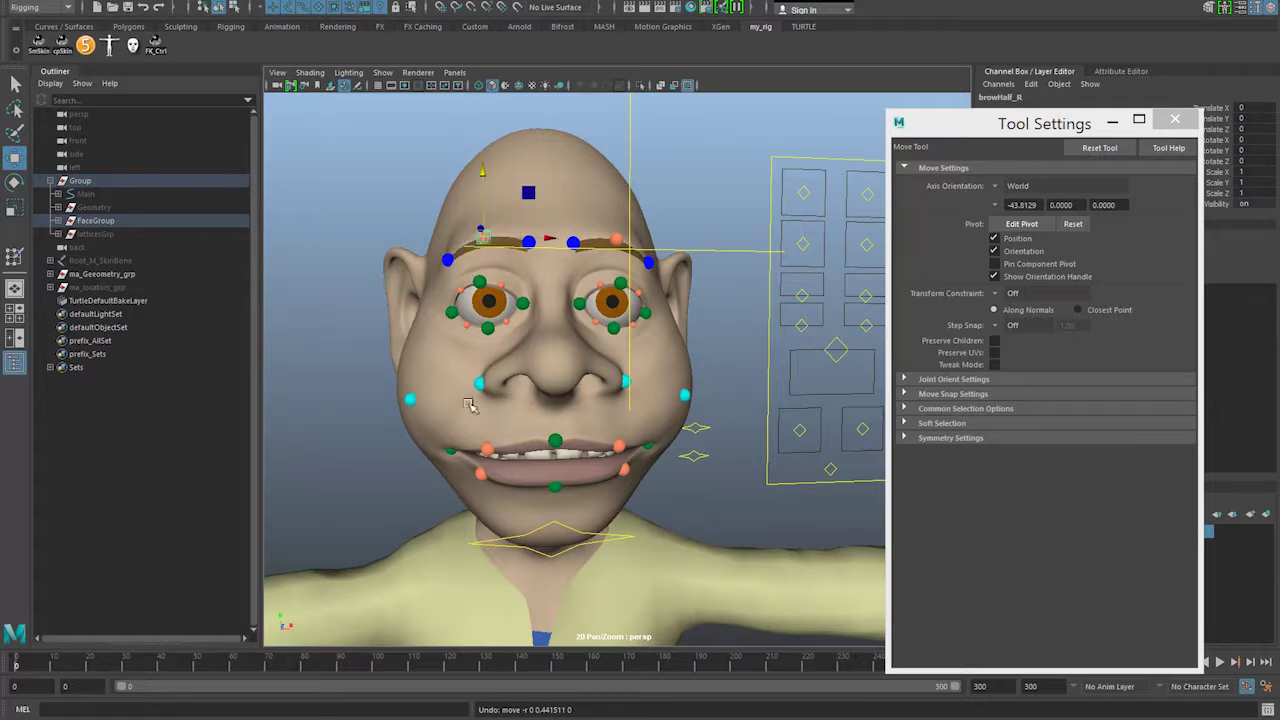
Step: Test the cheek_R control by moving it about 0.2 units along X toward the nose, and undo the move
left_click(412, 401)
mouse_move(480, 402)
left_mouse_down()
mouse_move(423, 404)
mouse_move(503, 409)
left_mouse_up()
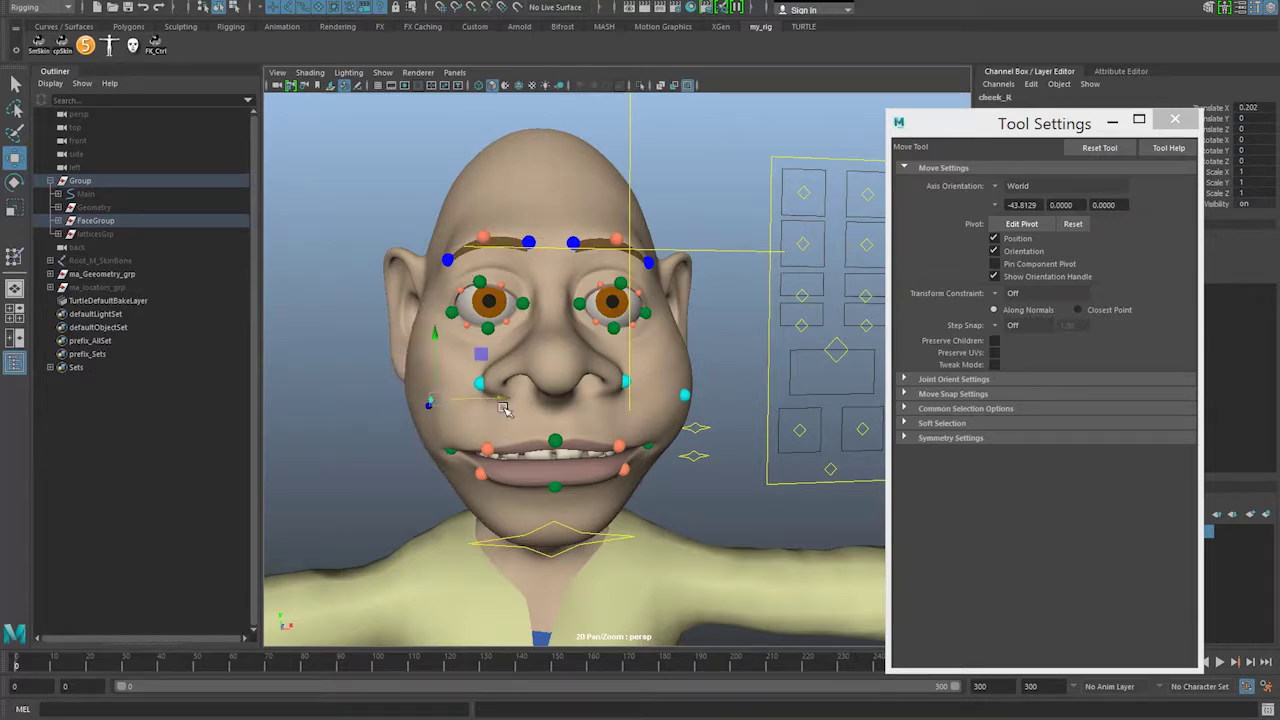
key("ctrl+z")
Step: Test the mouth by lowering the middle upper-lip control about 0.11 units in Y and shifting ctrlMouth_M about -0.227 units in X
left_click(556, 442)
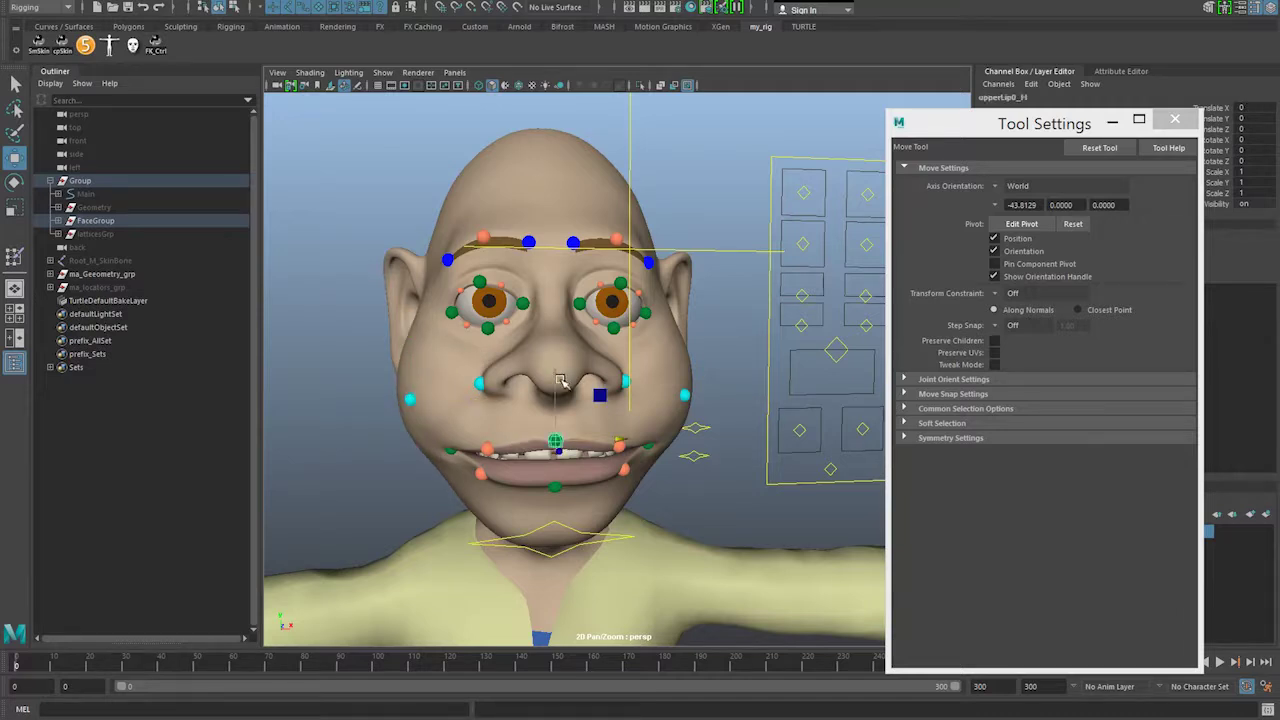
mouse_move(560, 432)
left_mouse_down()
mouse_move(565, 399)
mouse_move(562, 446)
left_mouse_up()
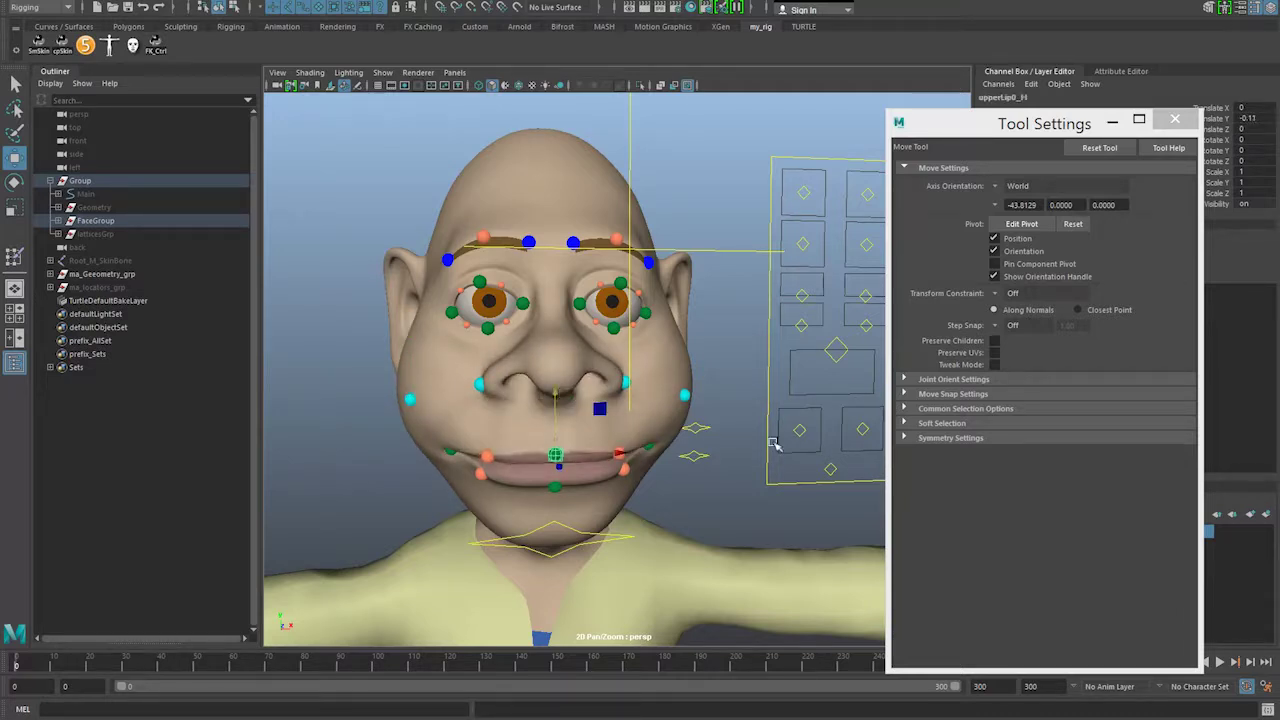
left_click(837, 350)
left_click_drag(845, 298, 609, 247)
middle_click_drag(609, 247, 604, 246)
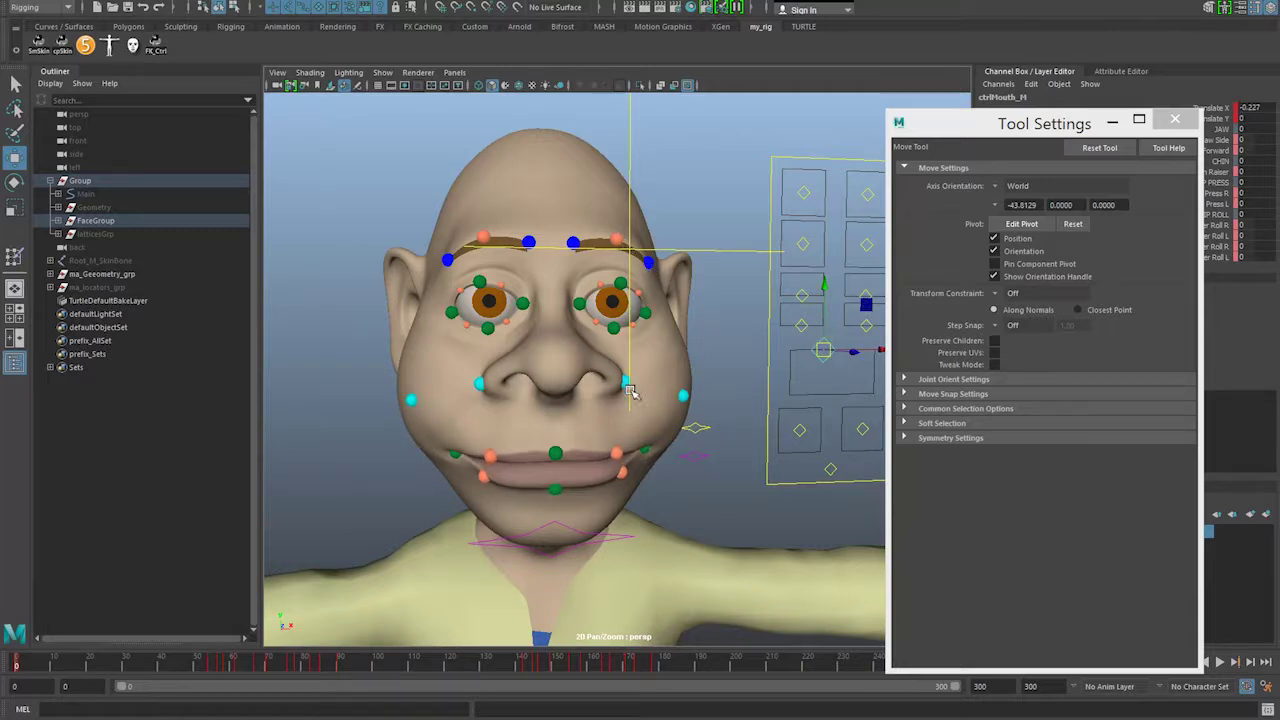
Step: Test the cheek control on the opposite side from cheek_R by moving it outward along X
left_click(685, 398)
left_click(685, 401)
left_click_drag(748, 396, 764, 397)
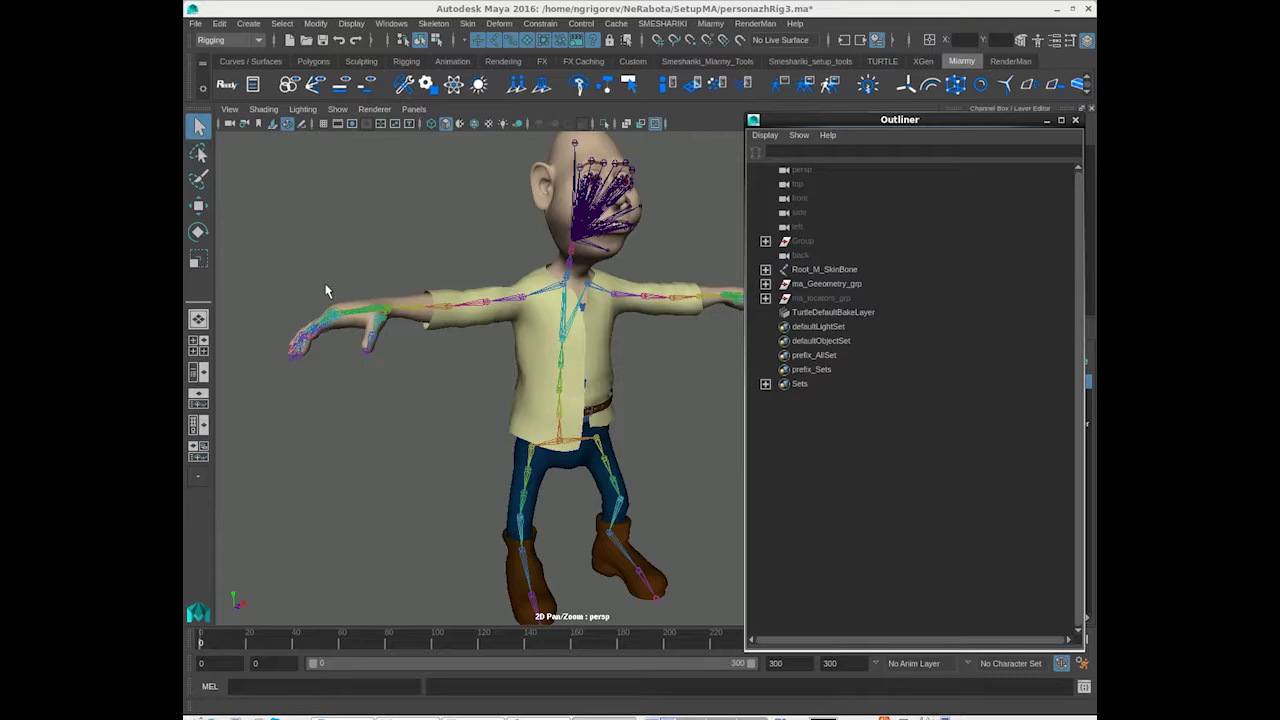
Step: Initialize the scene with Miarmy Ready and rename the default agent as man in the Agent Manager
left_click(227, 86)
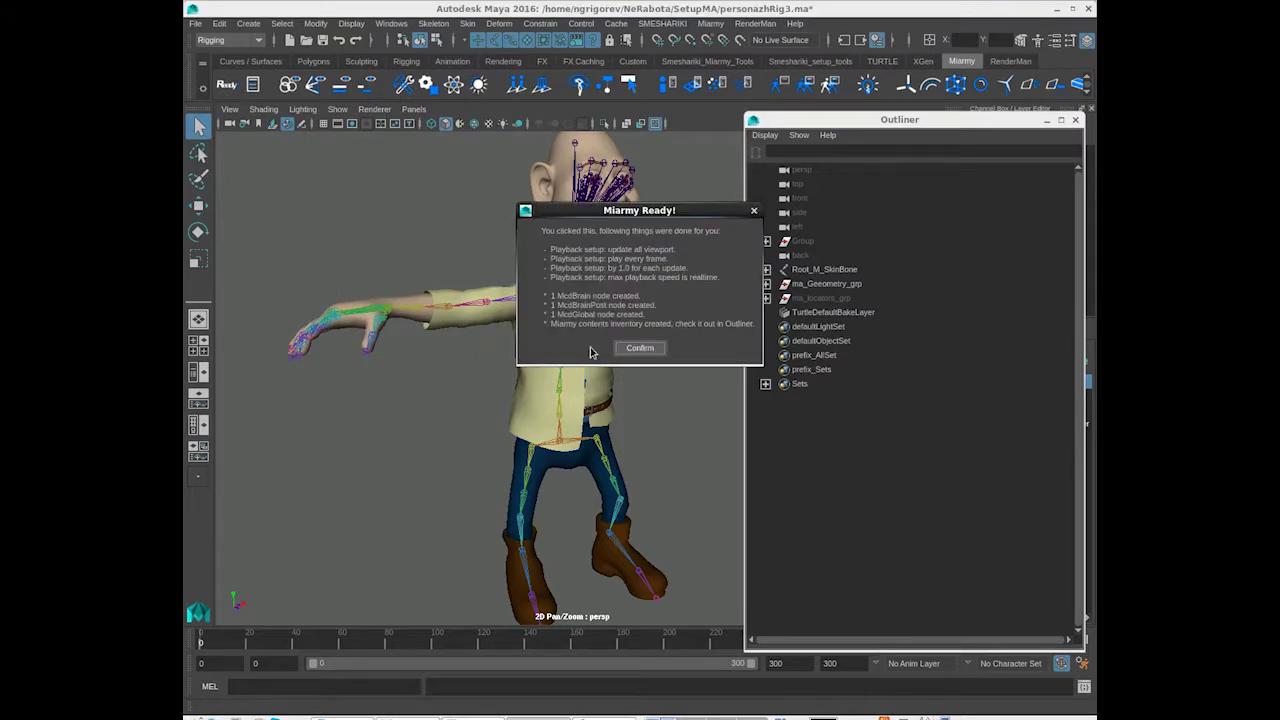
left_click(645, 348)
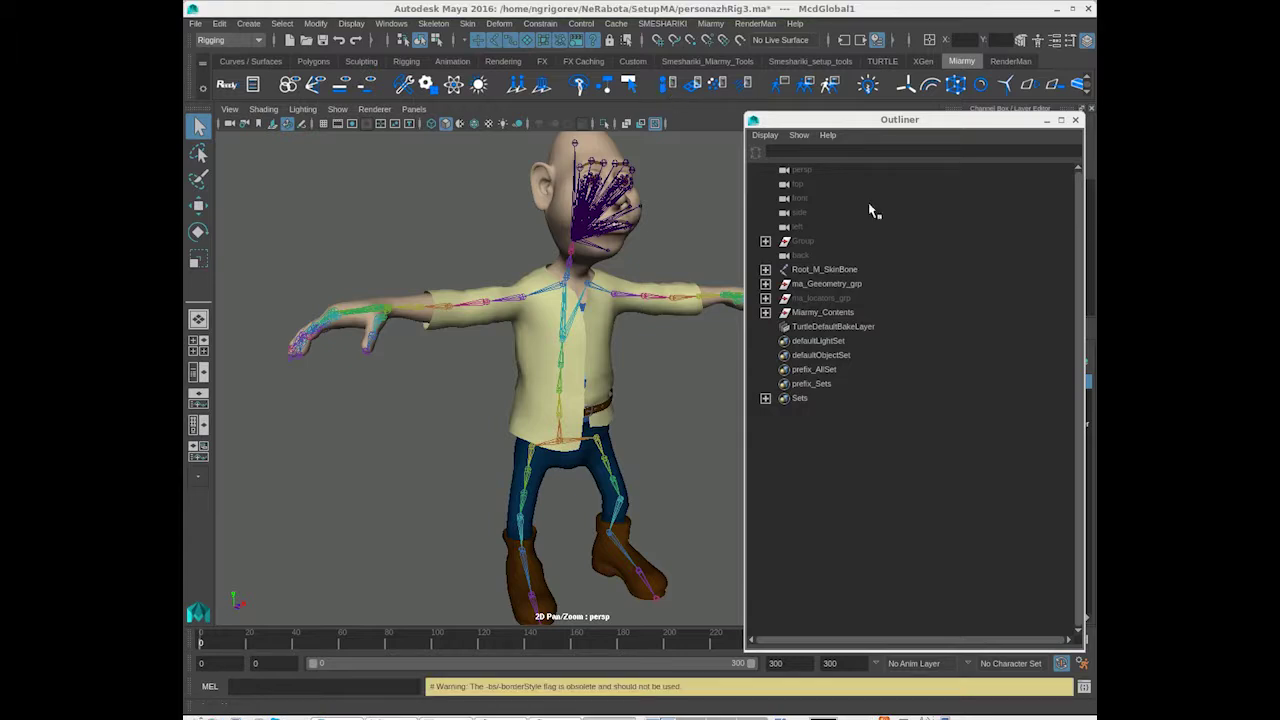
left_click_drag(765, 168, 604, 149)
left_click(488, 233)
left_click(488, 250)
left_click(713, 283)
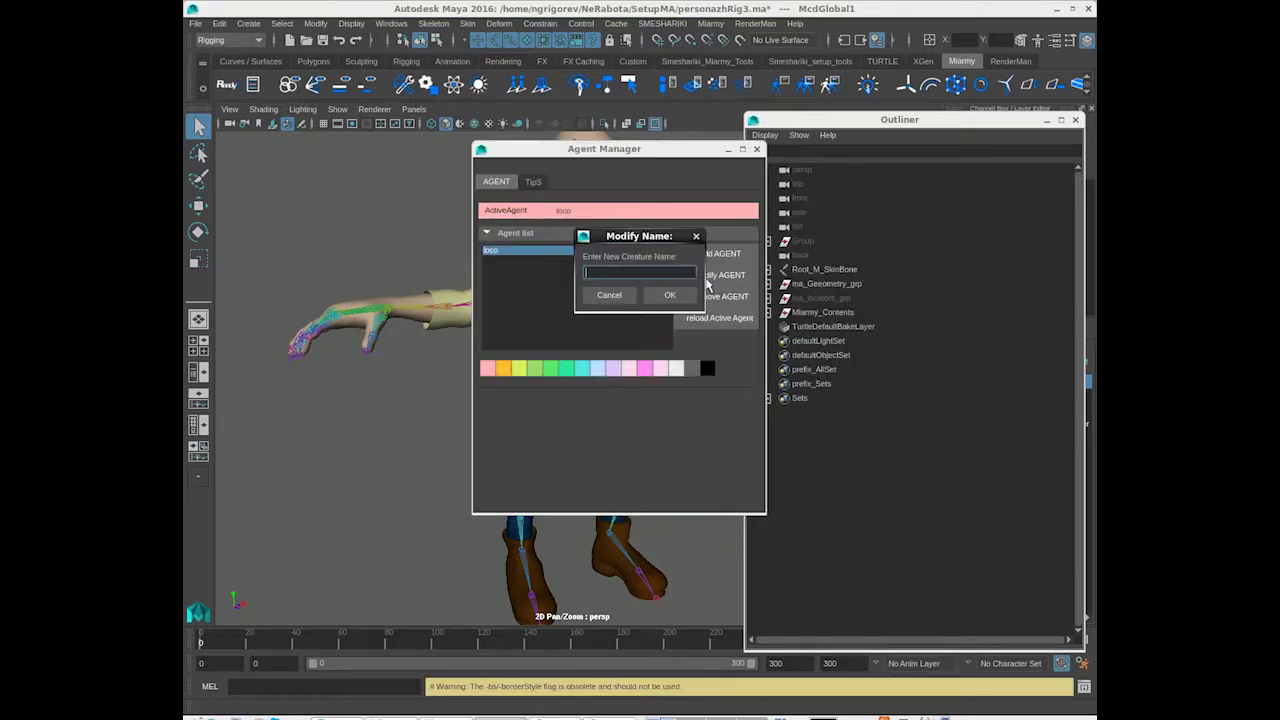
left_click(668, 296)
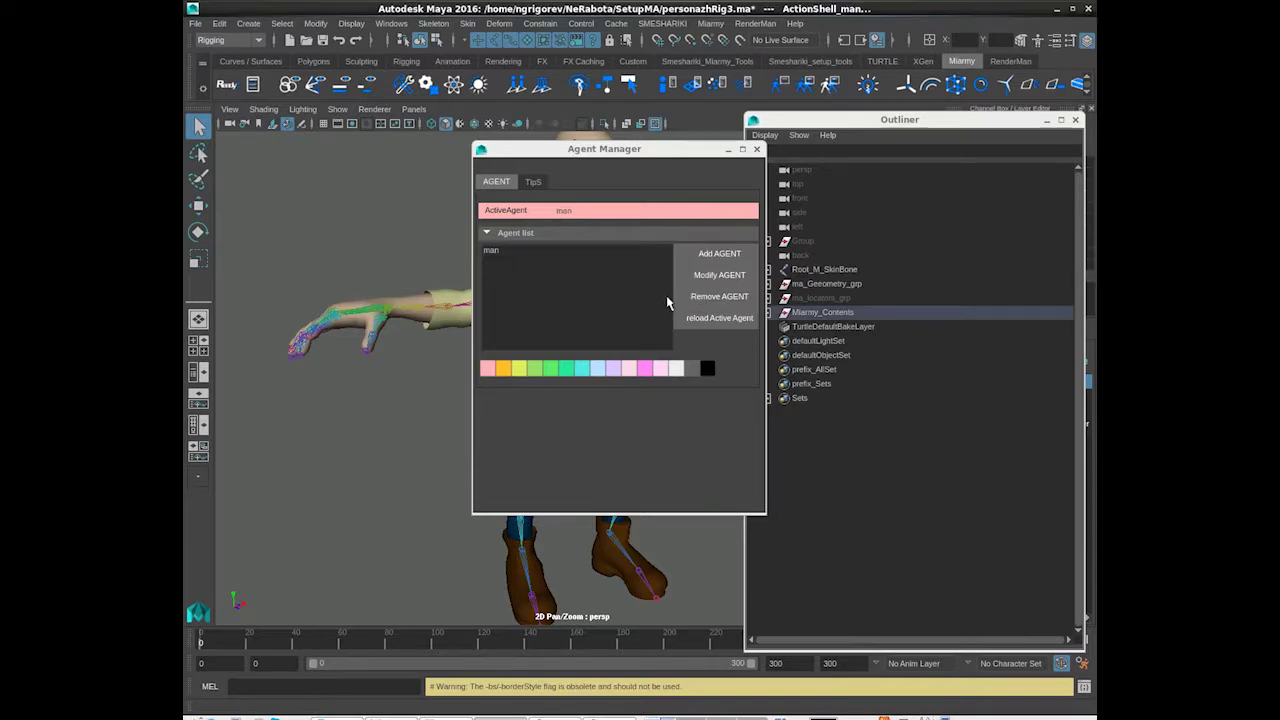
left_click(756, 150)
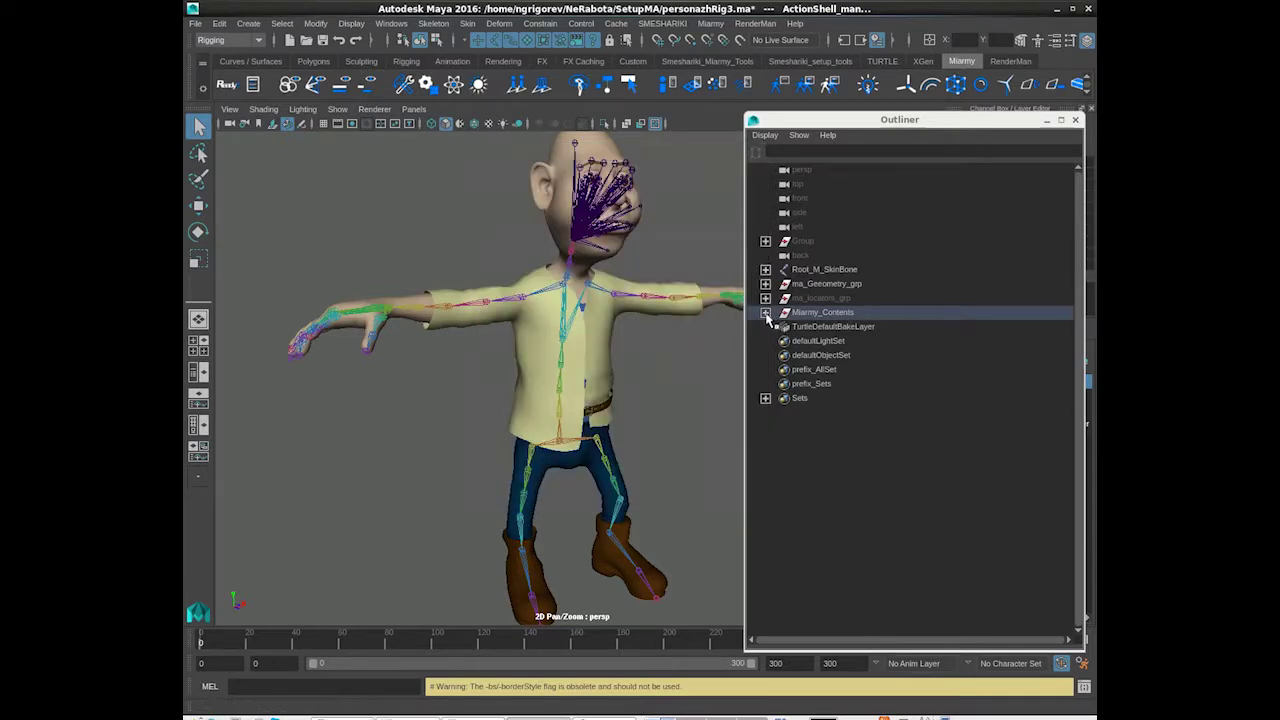
Step: Parent Root_M_SkinBone under Setup_man inside Agent_man and hide the Setup_man group
left_click(765, 312)
left_click(780, 327)
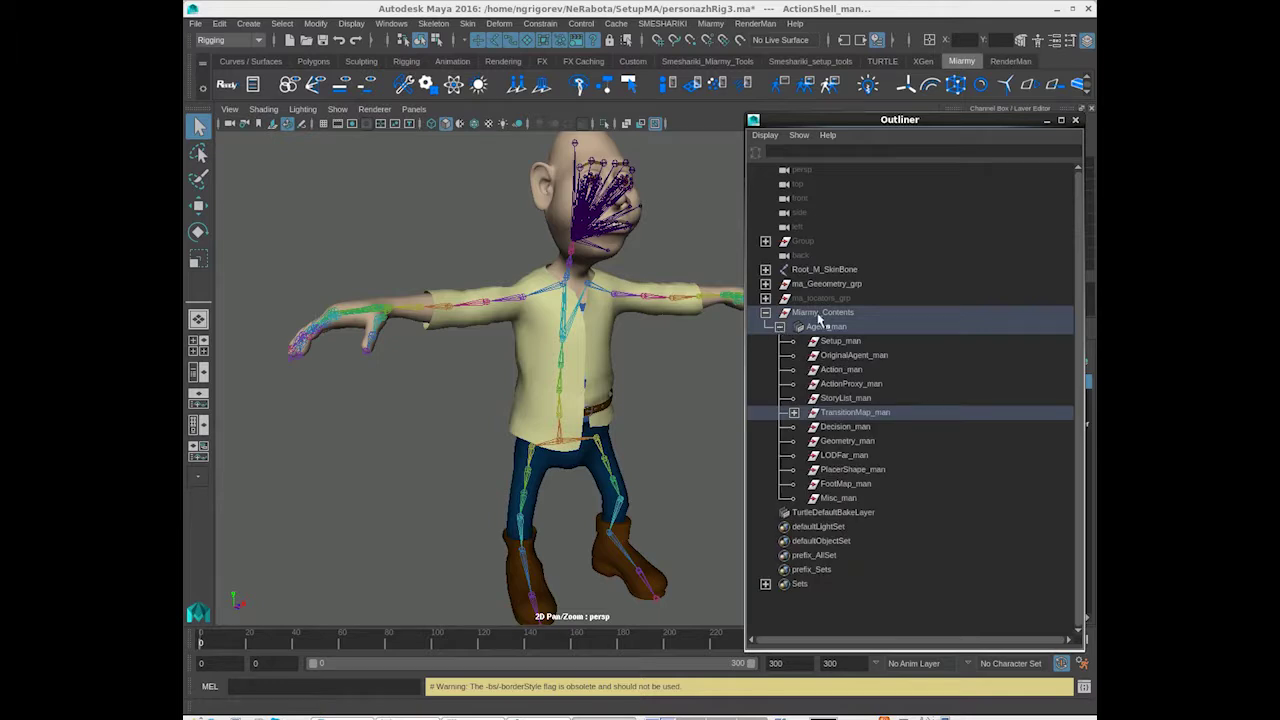
left_click(818, 270)
left_click(840, 341, "ctrl")
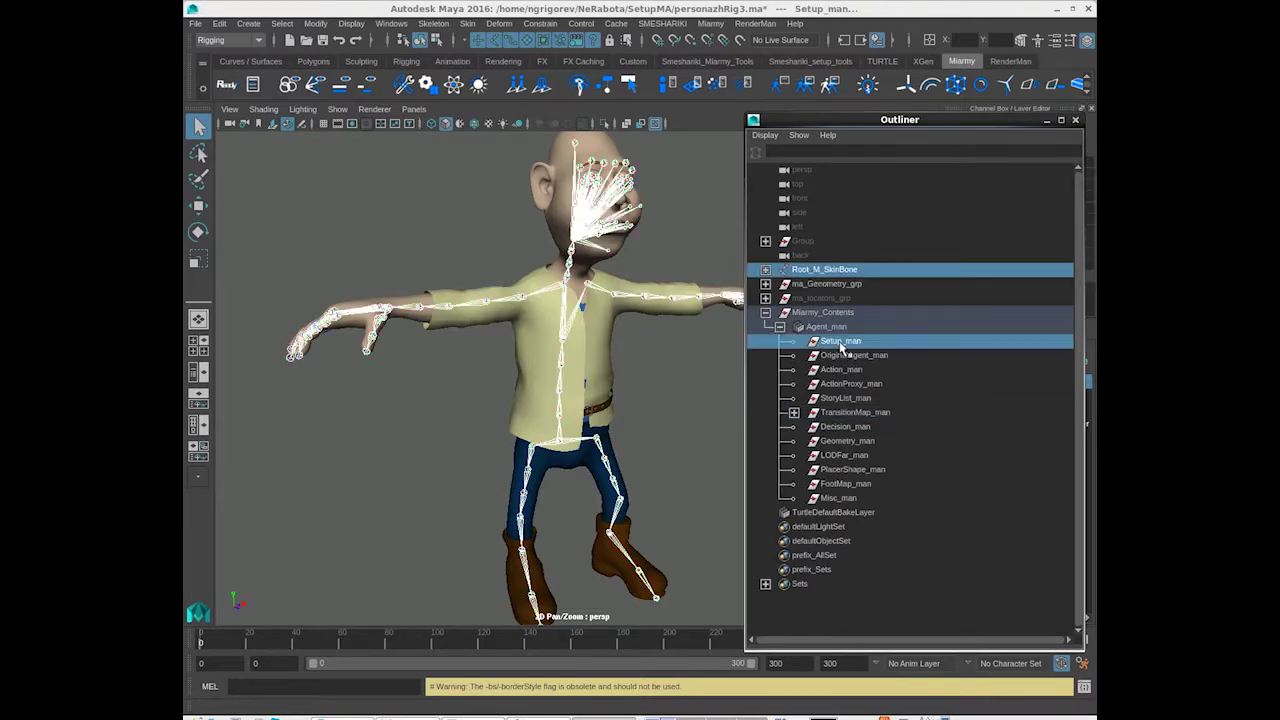
key("p")
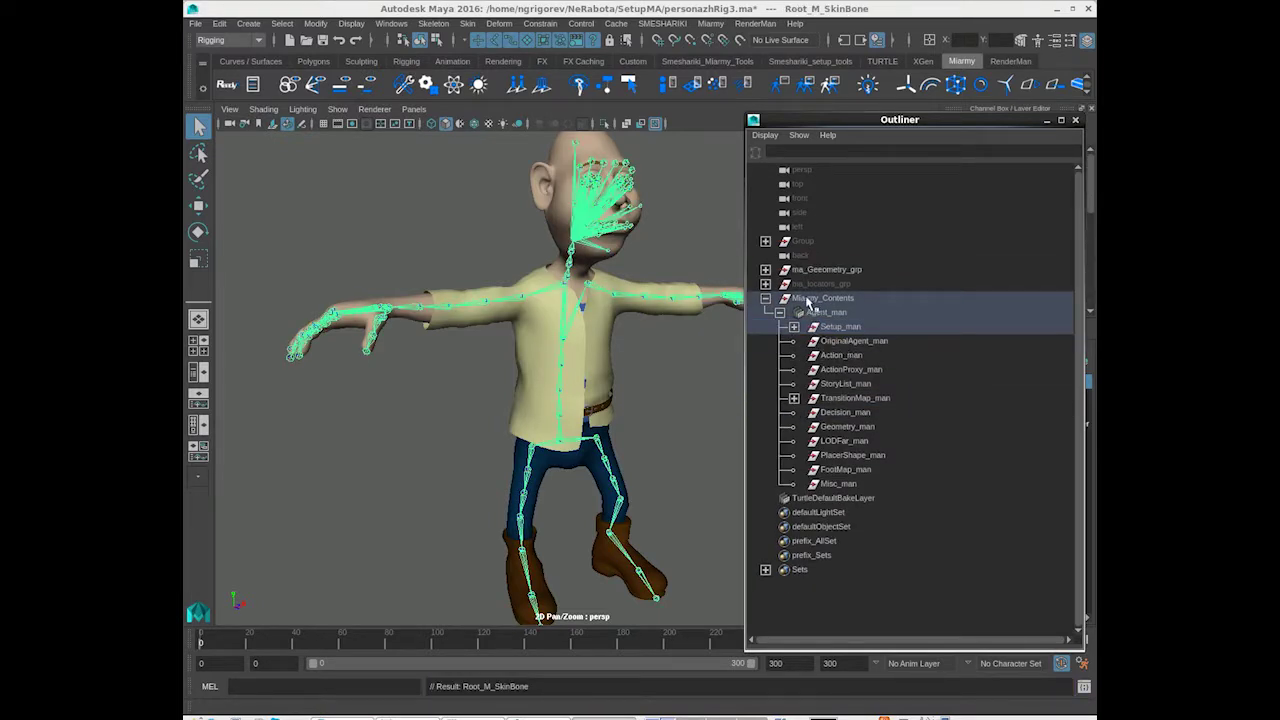
left_click(828, 328)
key("ctrl+h")
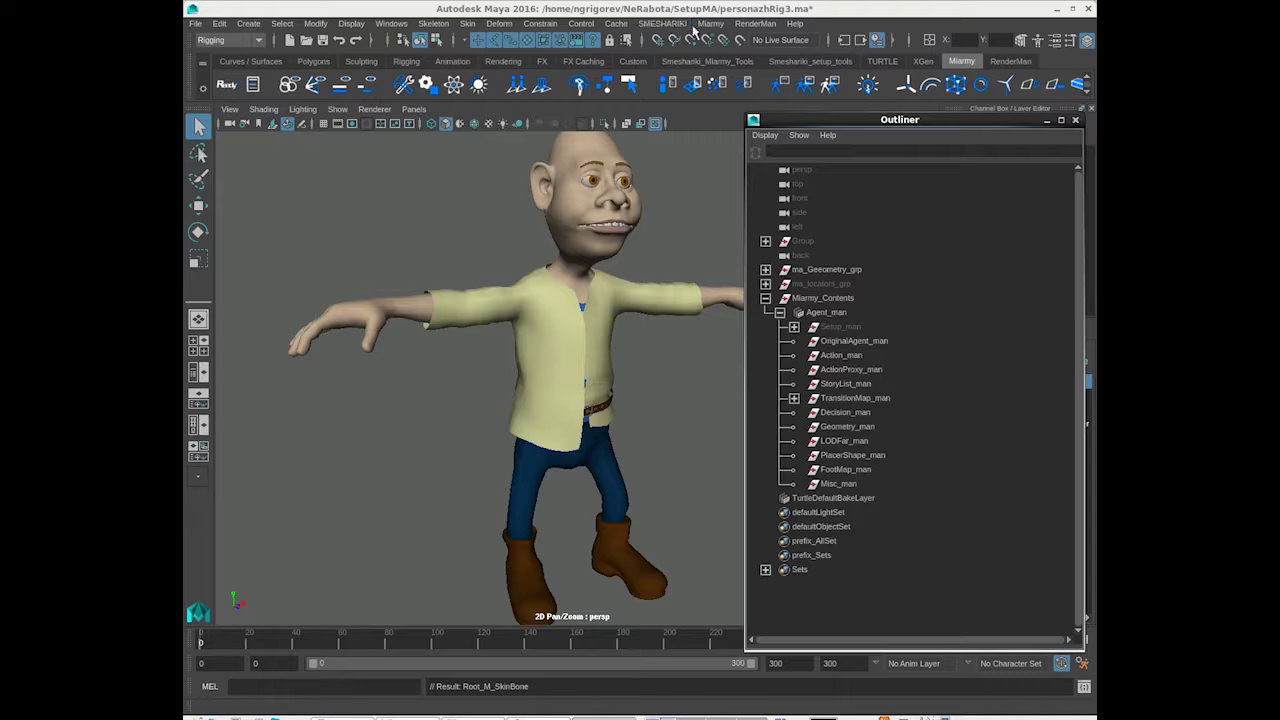
Step: Create the Miarmy original agent from the setup skeleton and accept fine-tuning of its bone orientation
left_click(710, 23)
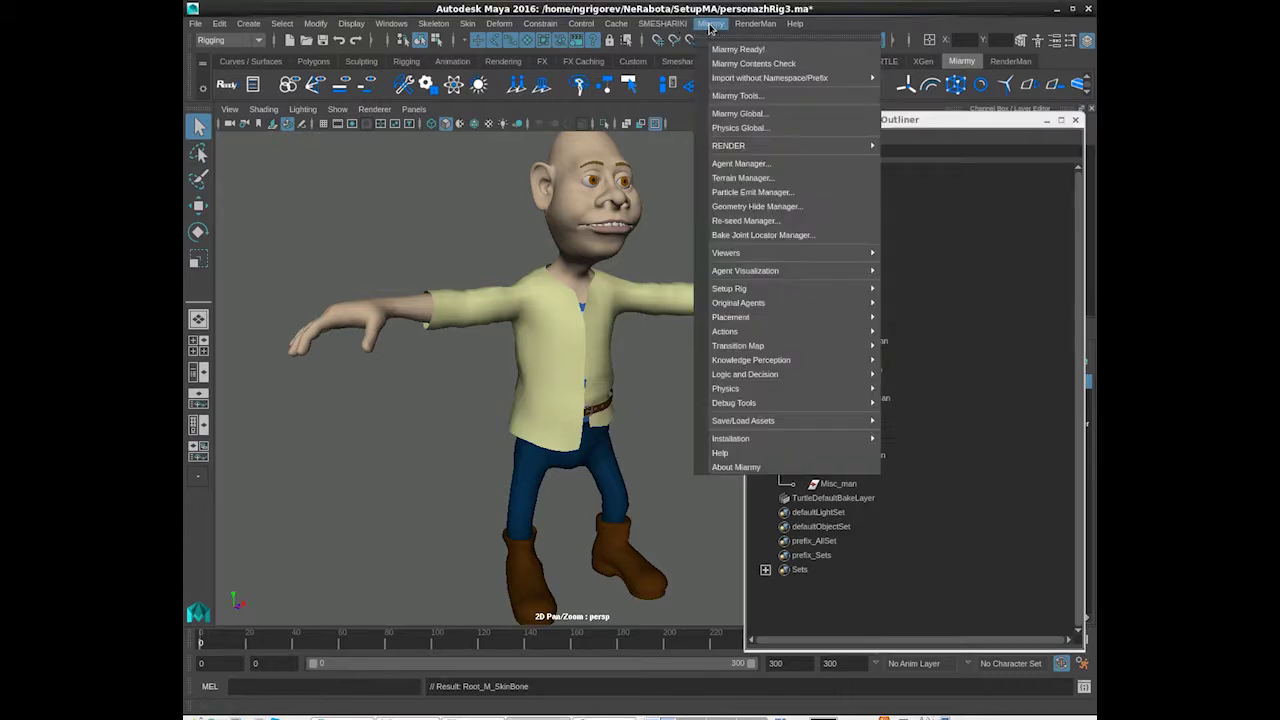
mouse_move(766, 305)
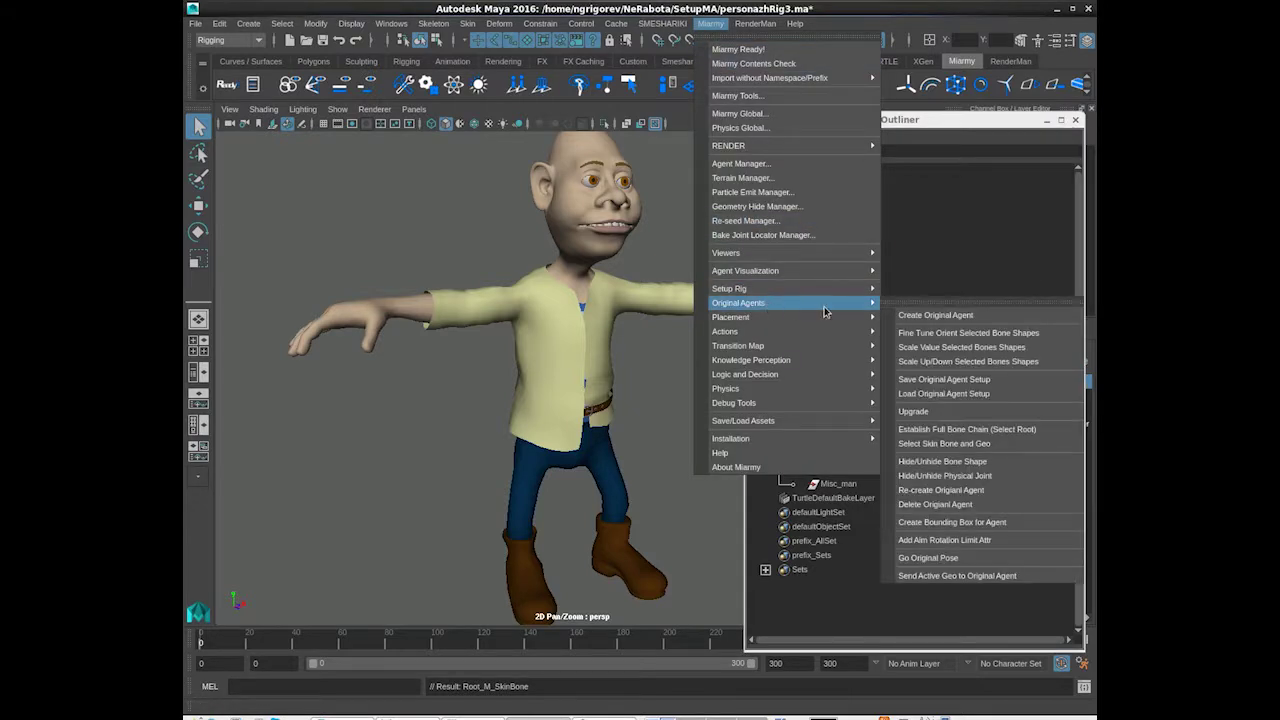
left_click(905, 302)
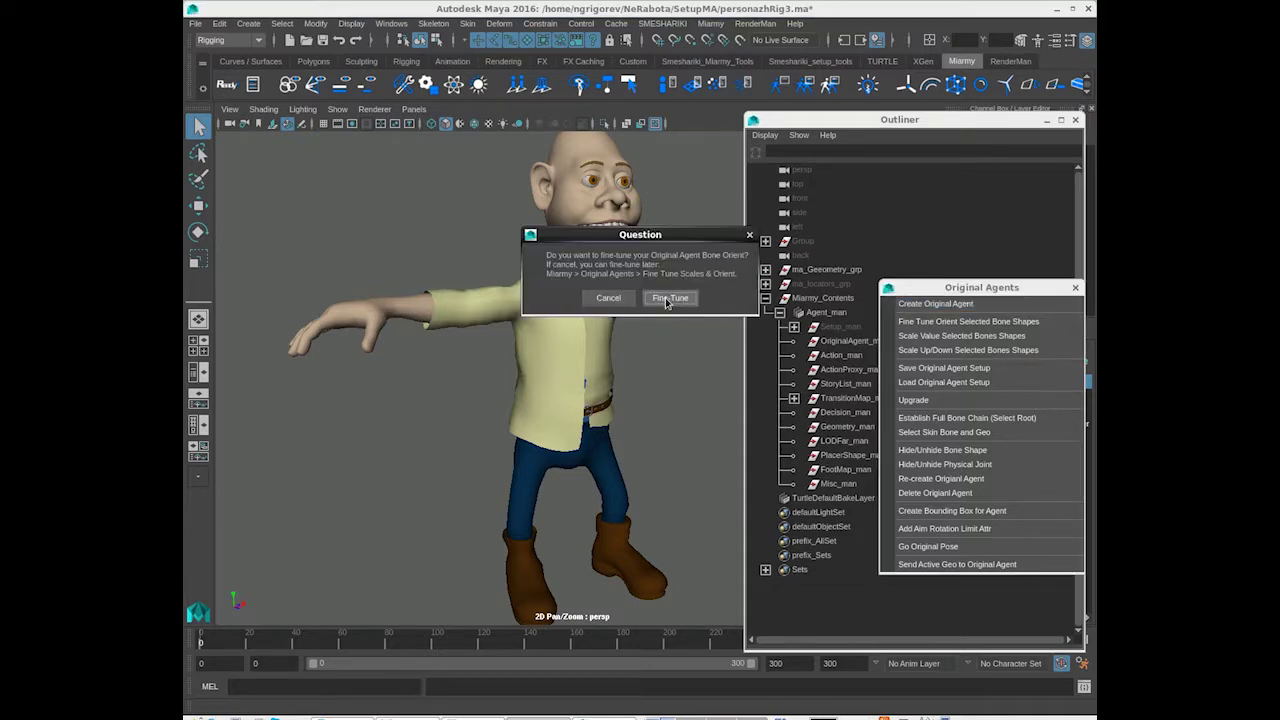
left_click(668, 300)
scroll(500, 350, "down", 5)
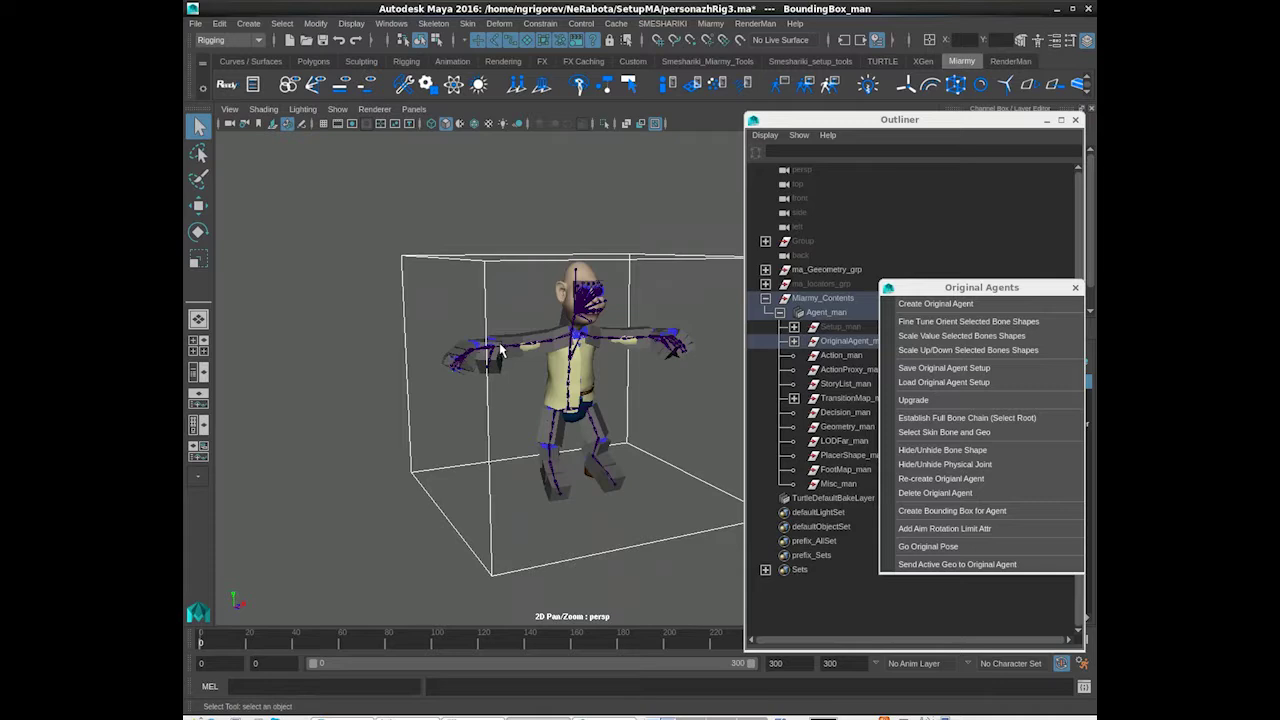
scroll(500, 350, "up", 2)
left_click_drag(914, 288, 257, 166)
left_click_drag(632, 409, 604, 408, "alt")
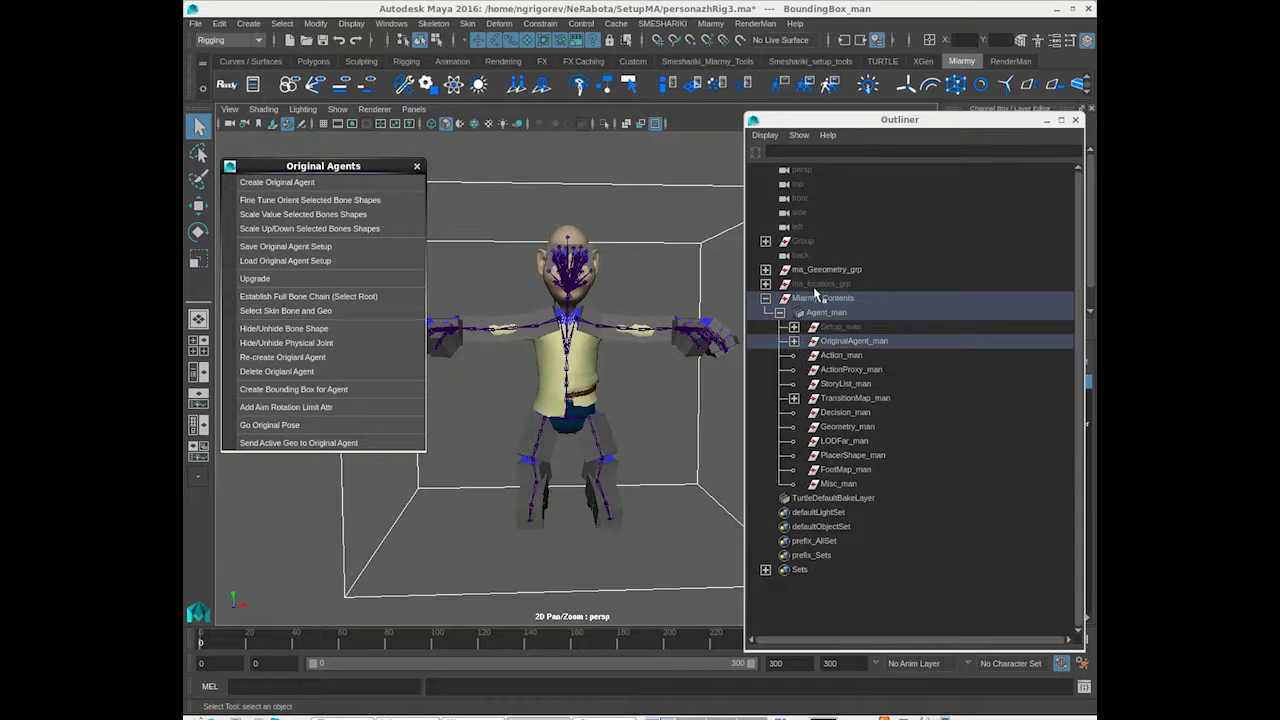
Step: Send all character meshes from tongue to pants1 to the original agent without keeping the rig's geometry structure, and expand Geometry_man to check them
left_click(765, 270)
left_click(822, 287)
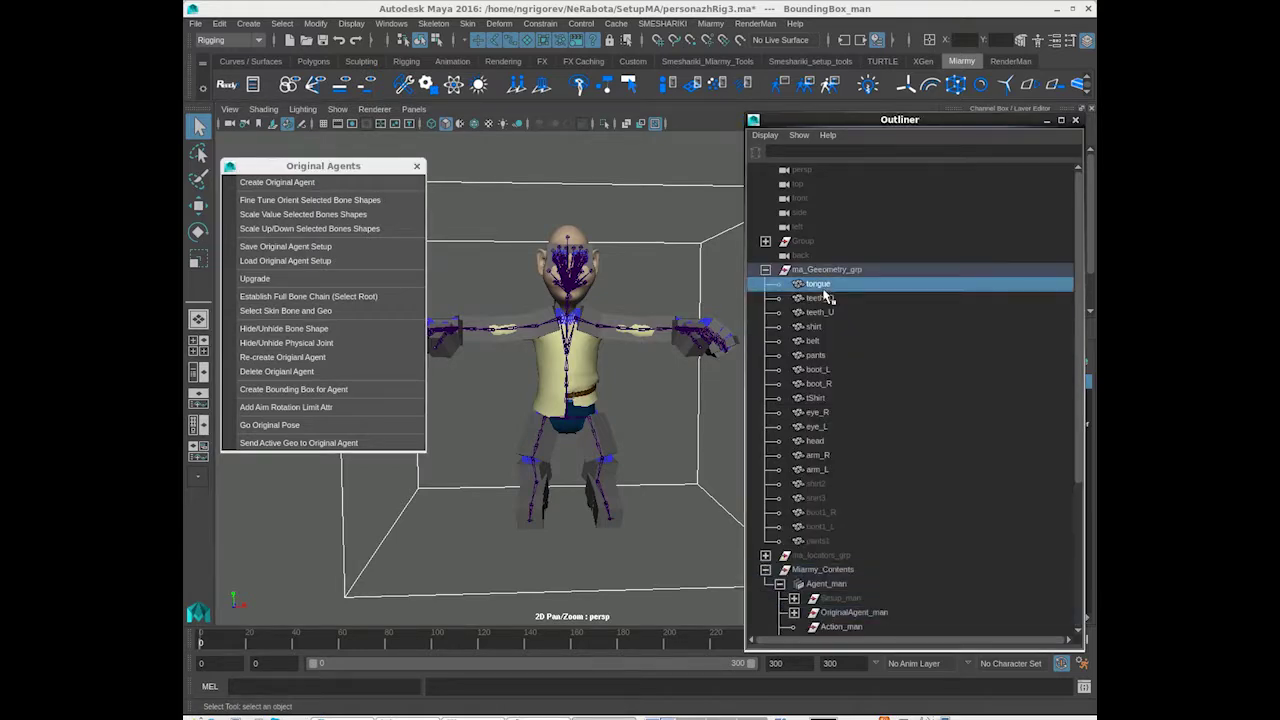
left_click(824, 542, "shift")
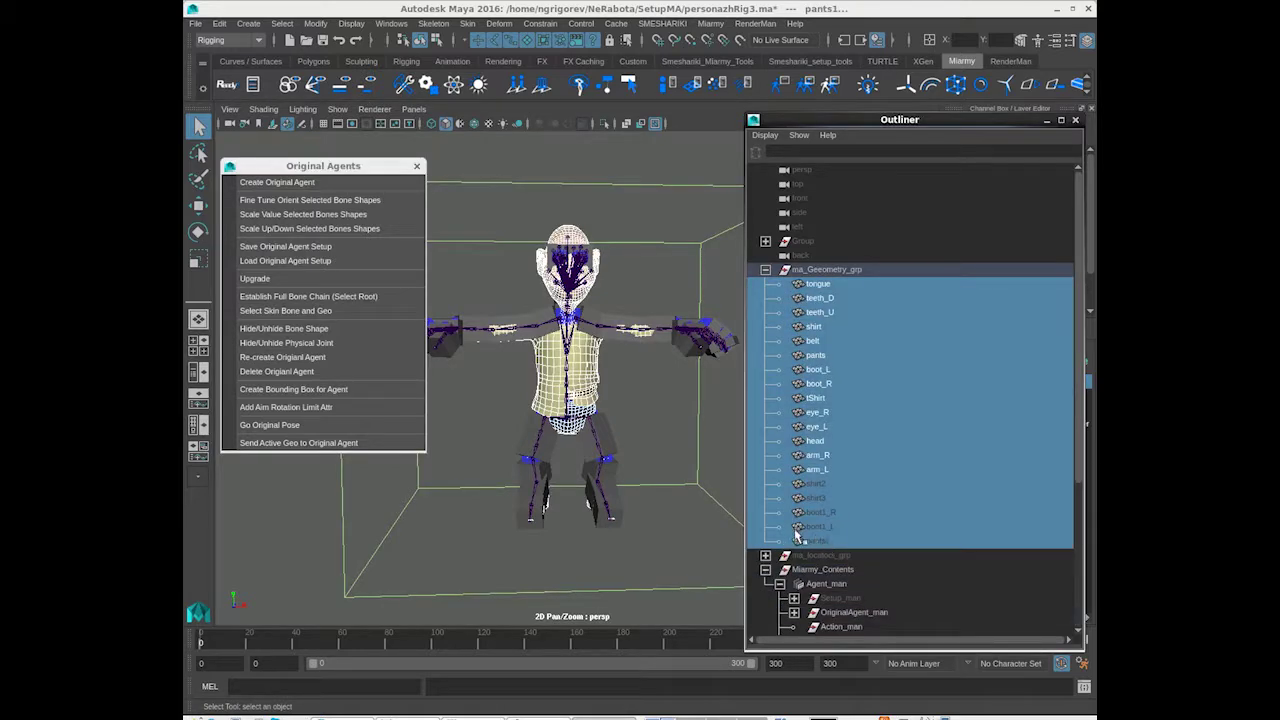
left_click(310, 443)
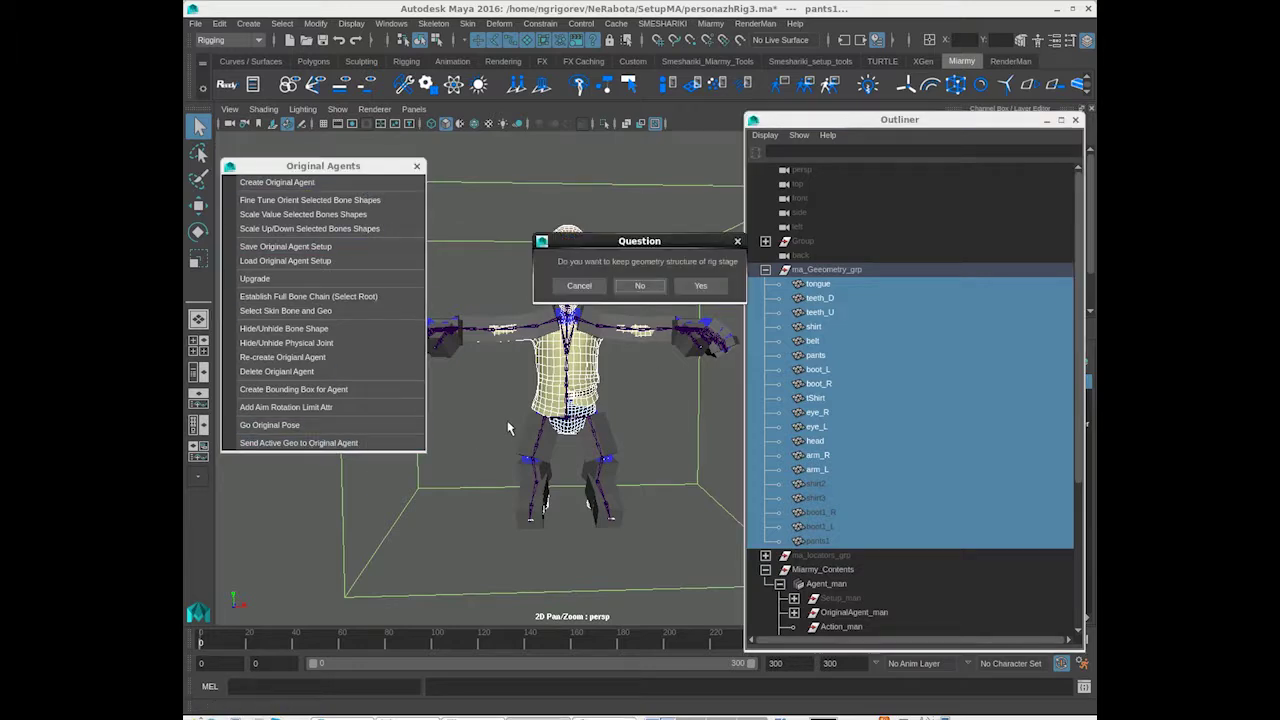
left_click(640, 286)
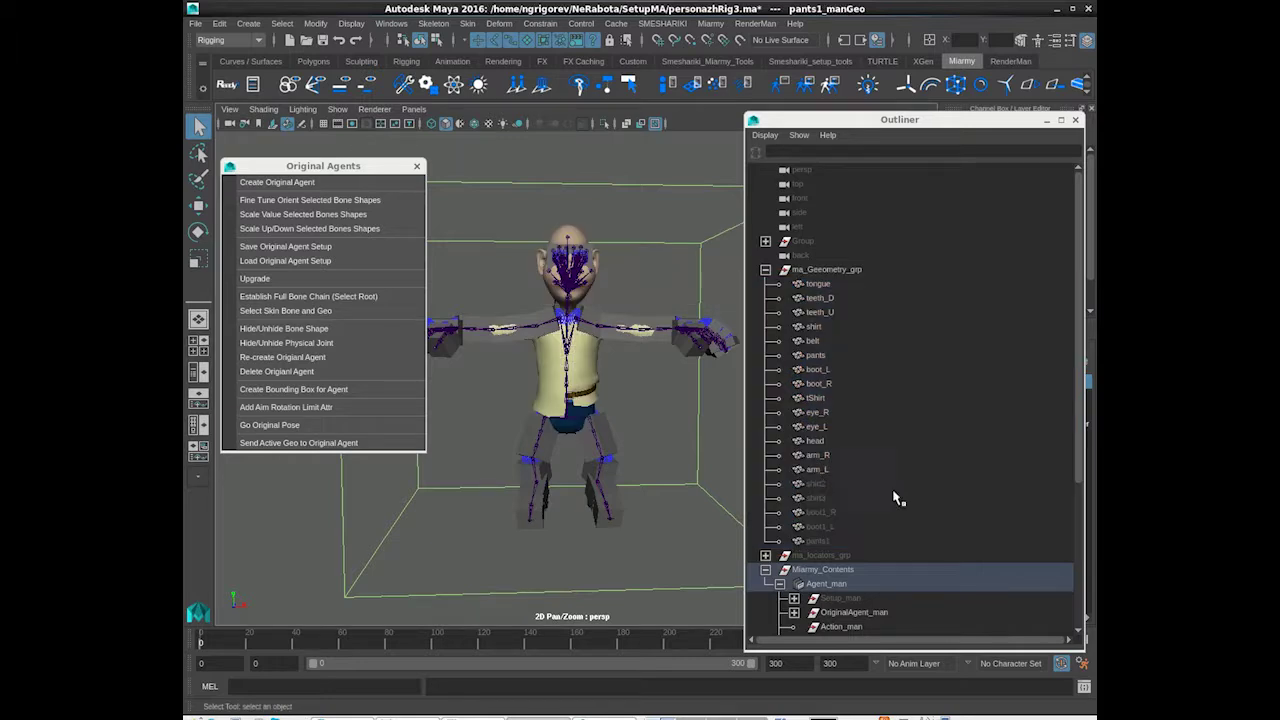
scroll(880, 480, "down", 5)
left_click(794, 484)
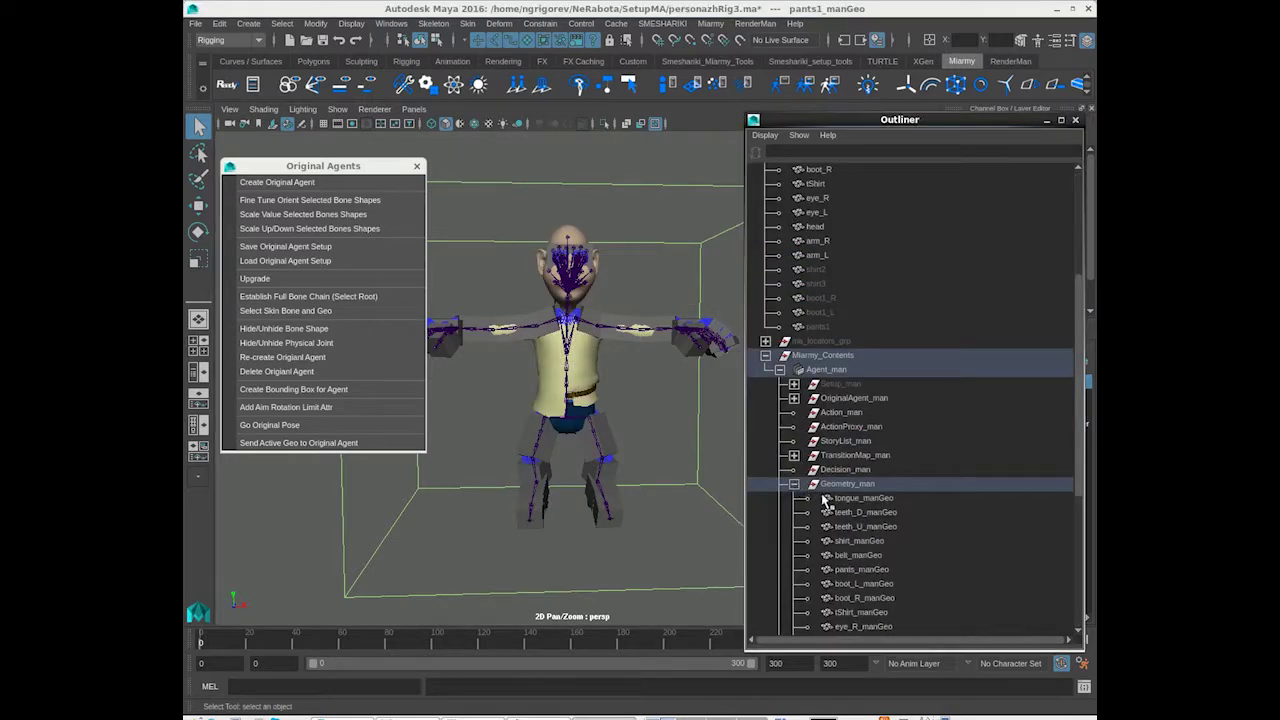
scroll(843, 475, "down", 5)
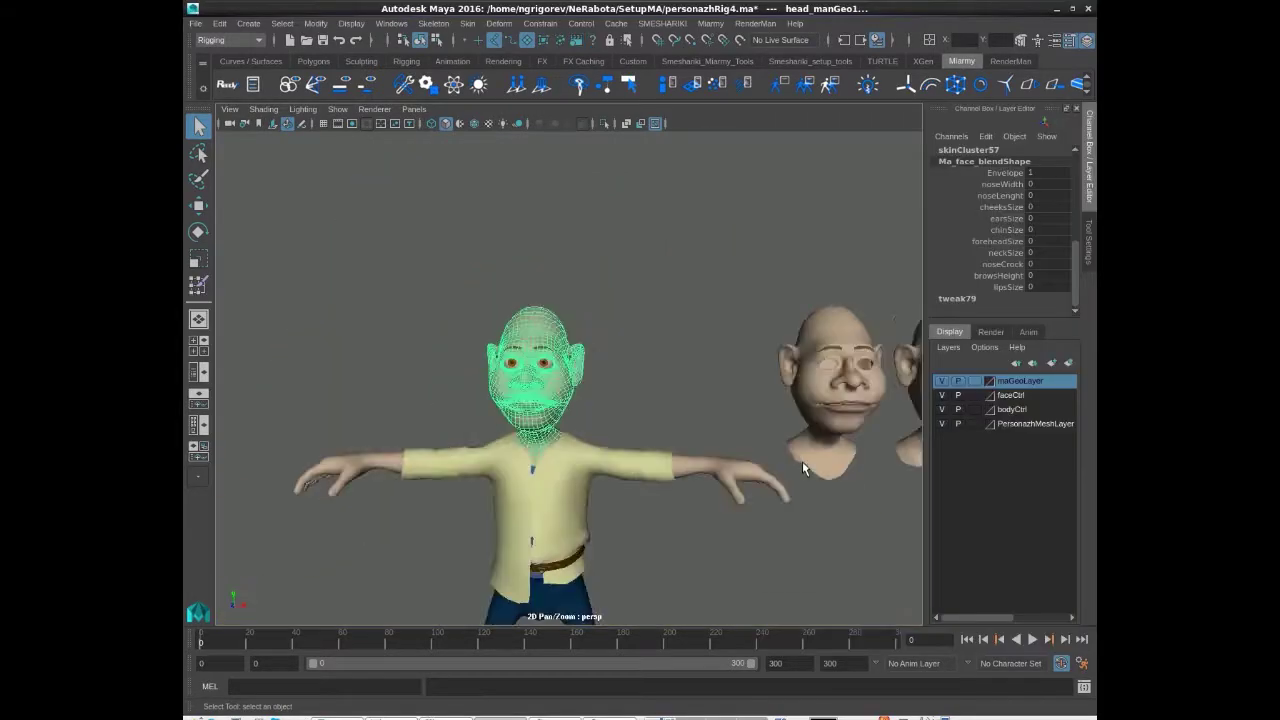
Step: Examine the selected agent head and the neighbouring blend shape target heads from several angles and distances
scroll(802, 461, "down", 3)
middle_click_drag(832, 440, 643, 467, "alt")
left_click_drag(643, 467, 727, 469, "alt")
middle_click_drag(550, 418, 683, 401, "alt")
scroll(683, 401, "up", 4)
left_click_drag(683, 401, 648, 350, "alt")
scroll(648, 350, "up", 5)
scroll(649, 355, "down", 5)
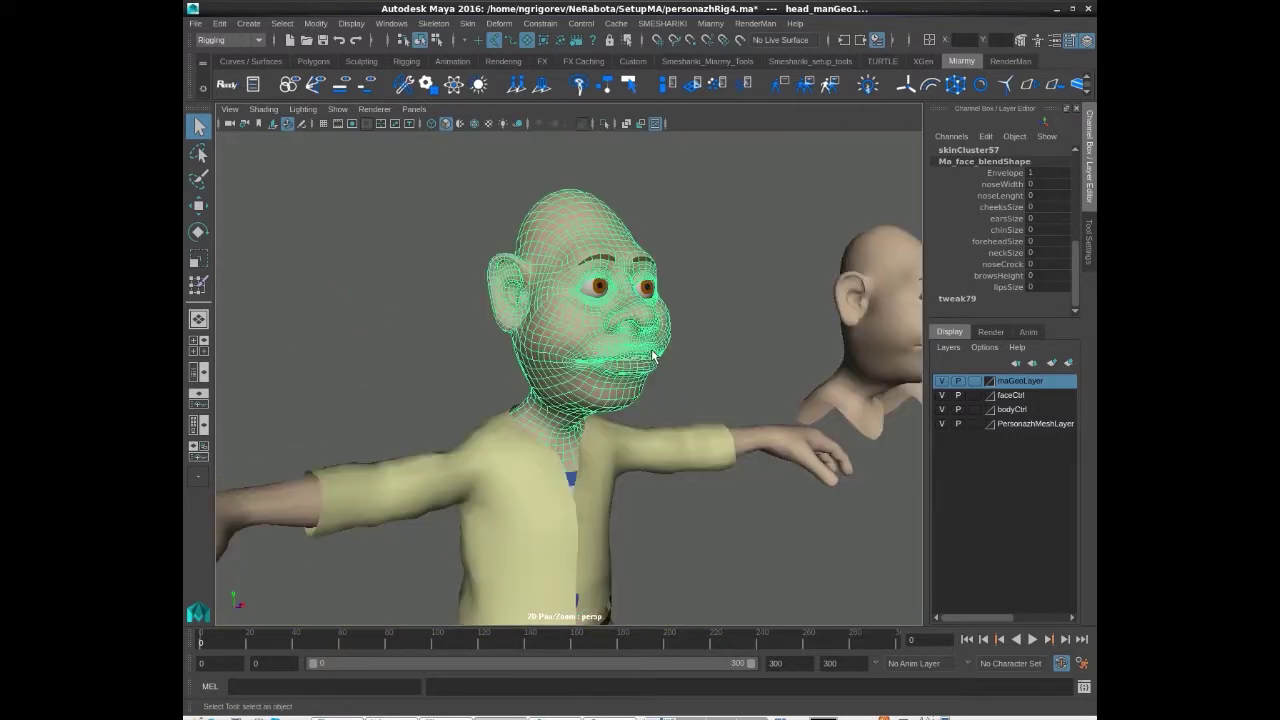
scroll(671, 350, "up", 1)
scroll(780, 375, "up", 2)
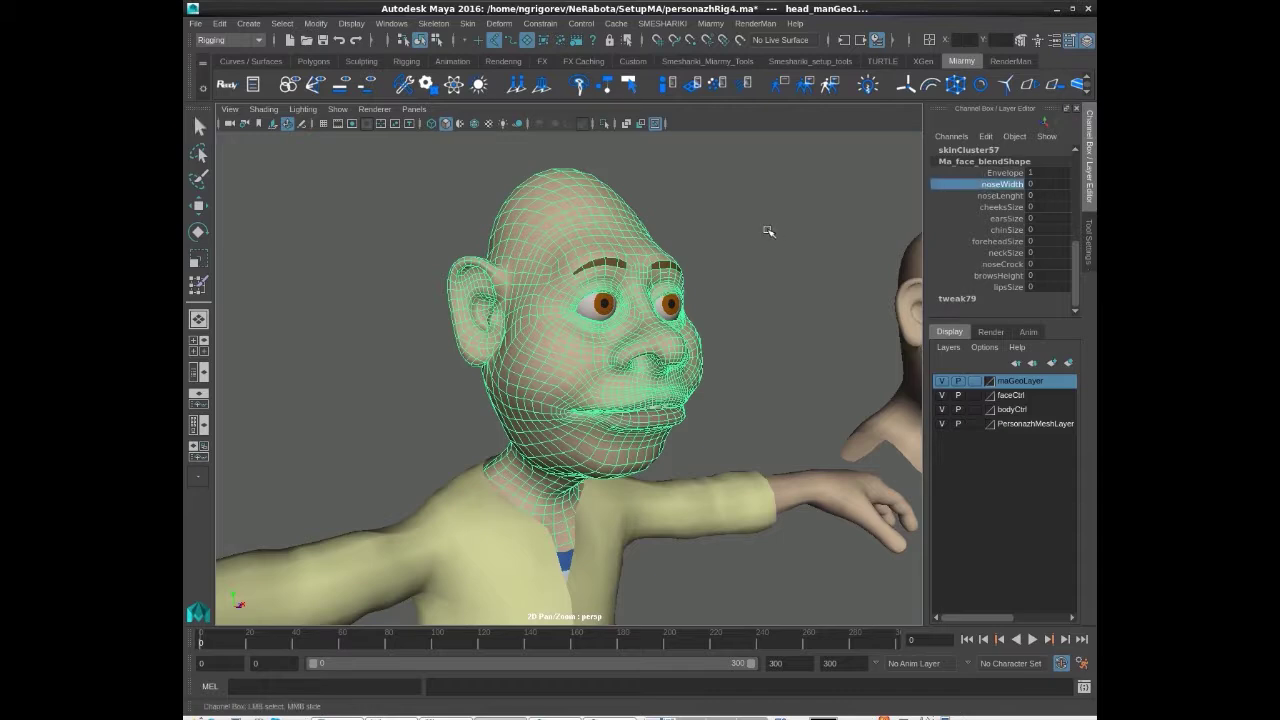
Step: Test the noseLenght, cheeksSize and earsSize weights of Ma_face_blendShape and return each to 0
left_click(982, 196)
middle_click_drag(771, 215, 688, 209)
left_click(1003, 207)
middle_click_drag(767, 214, 725, 213)
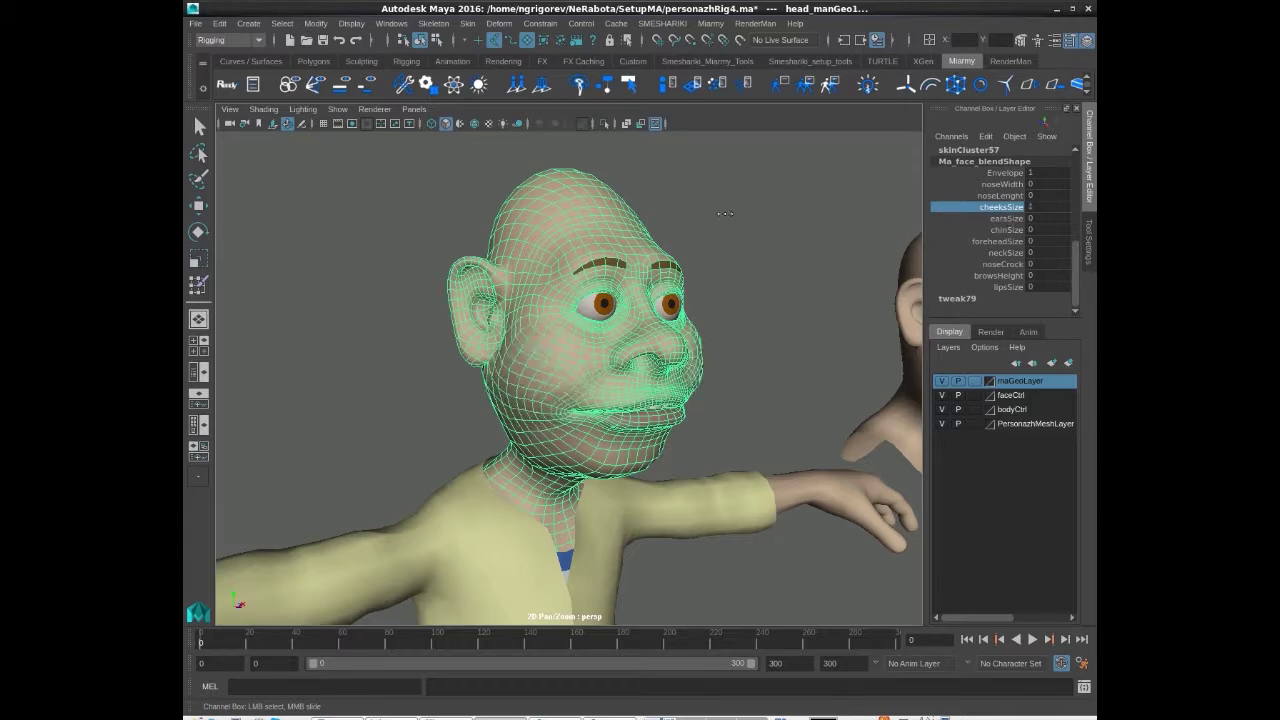
left_click(1003, 218)
middle_click_drag(786, 244, 727, 252)
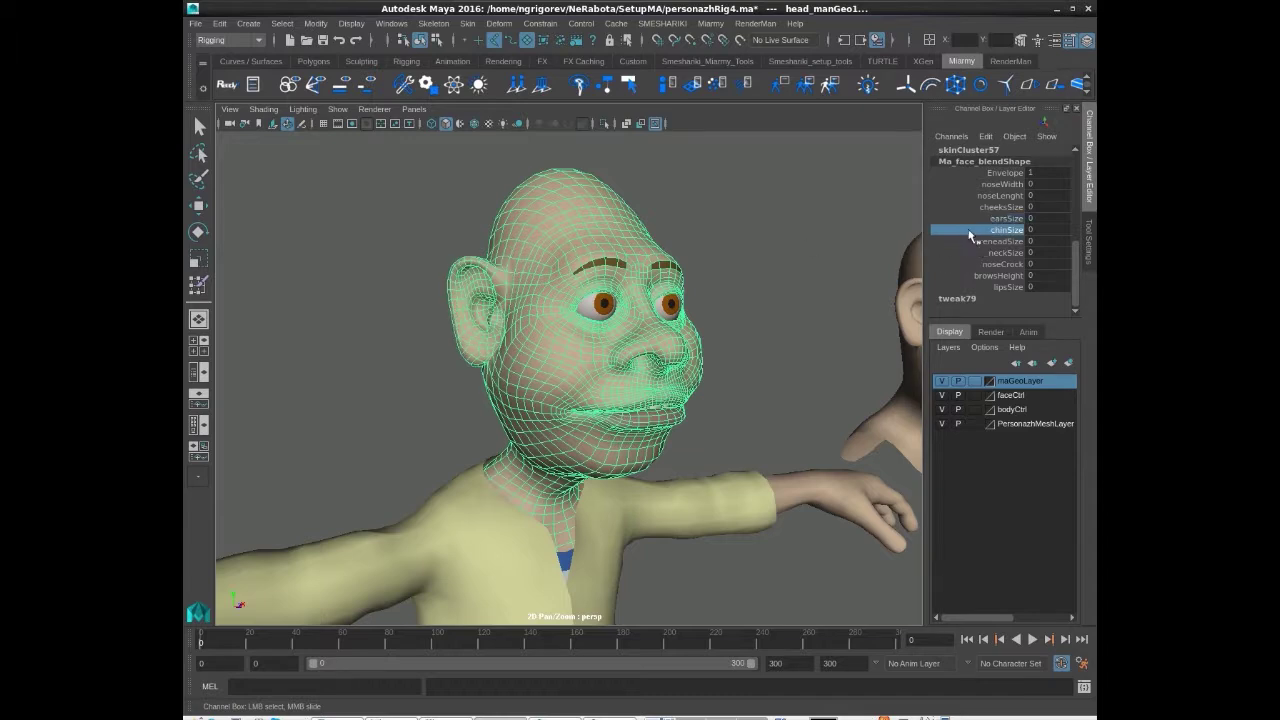
Step: Raise the chinSize, foreheadSize and neckSize weights of Ma_face_blendShape to 1
middle_click_drag(454, 199, 850, 248)
left_click(985, 242)
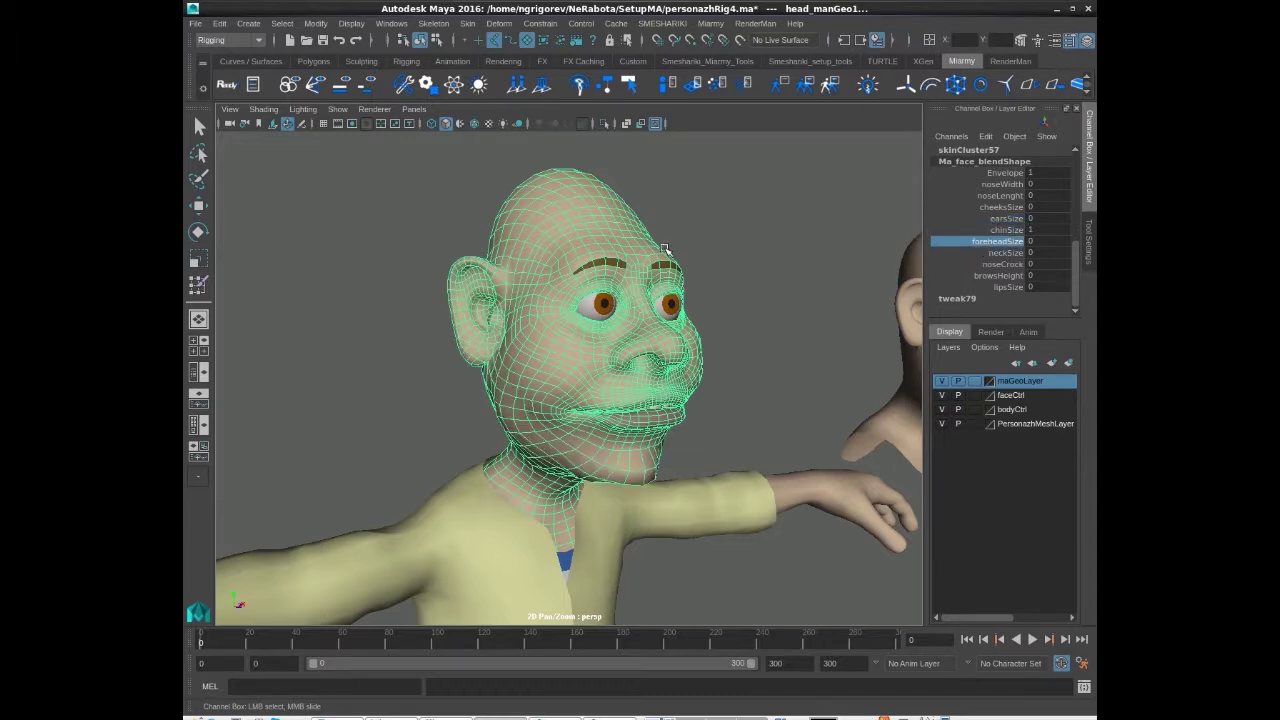
middle_click_drag(985, 245, 1005, 299)
left_click(1002, 253)
middle_click_drag(1002, 253, 812, 256)
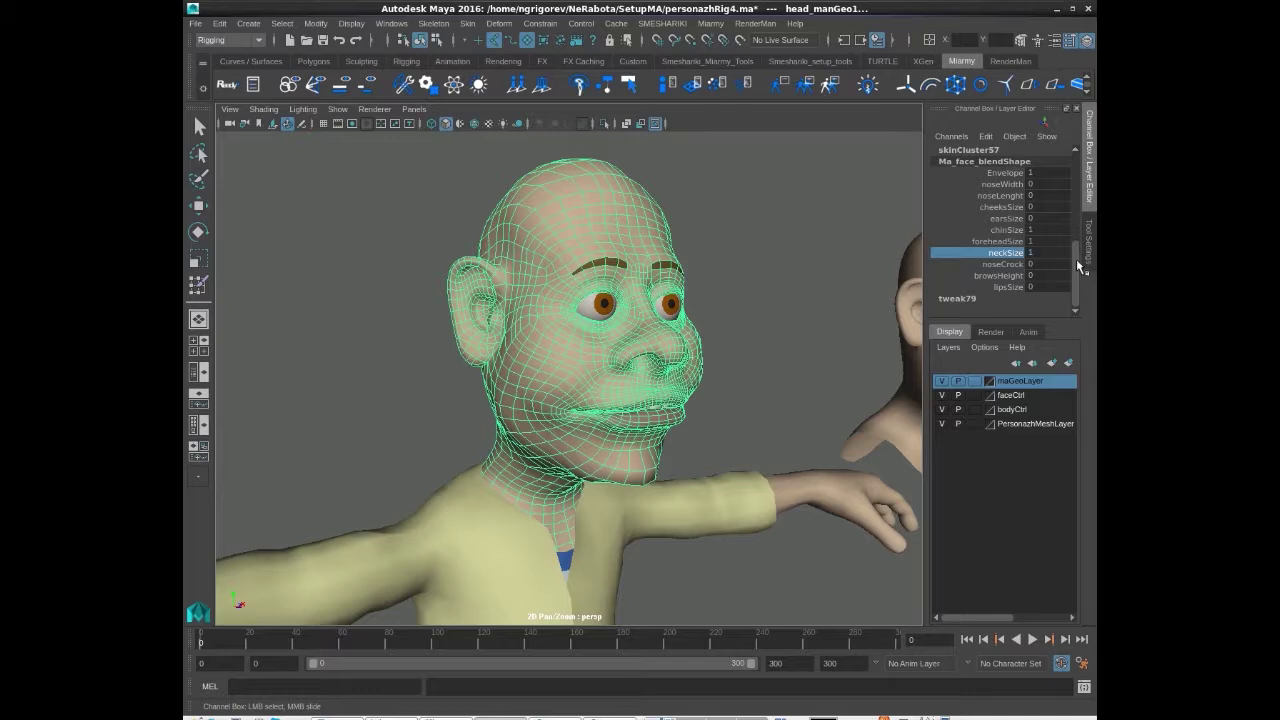
Step: Try a noseCrock weight of 2 on the head, and set it to 1
left_click(1003, 264)
middle_click_drag(1003, 264, 735, 263)
double_click(1040, 264)
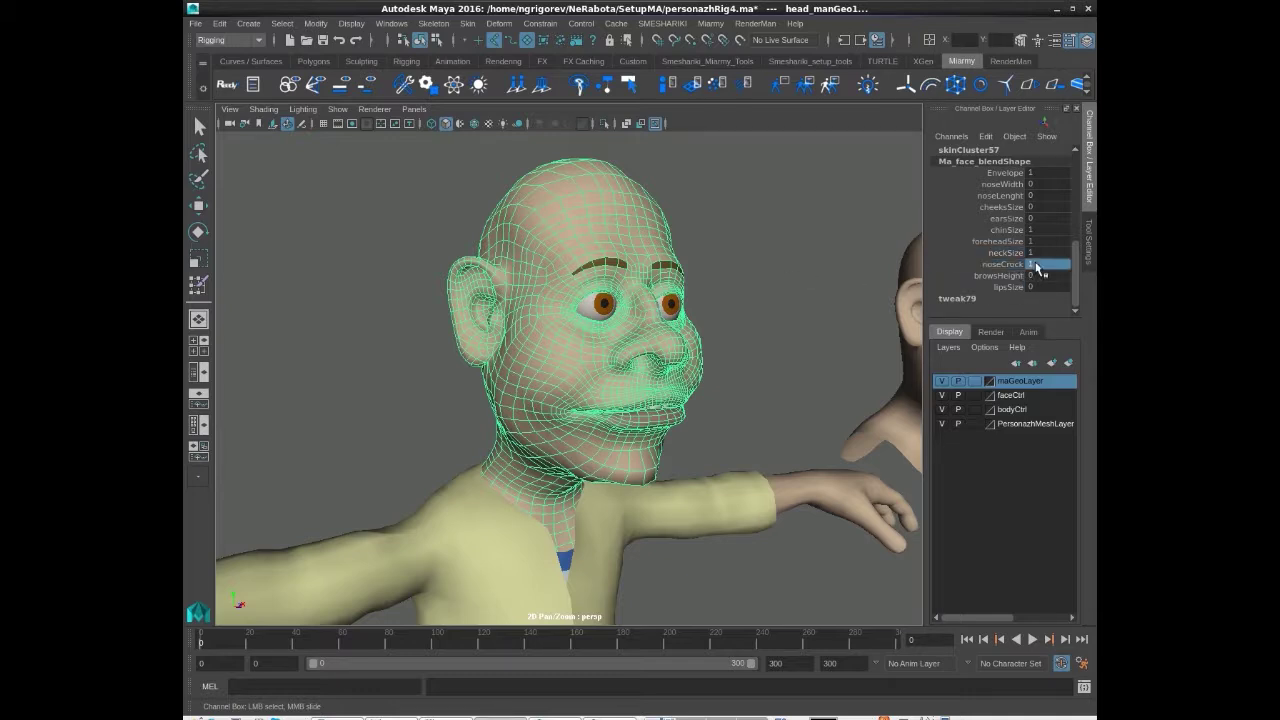
type("2")
key("Return")
double_click(1034, 265)
type("1")
key("Return")
Step: Set the browsHeight and lipsSize weights of Ma_face_blendShape to 1
left_click(999, 276)
middle_click_drag(723, 263, 828, 264)
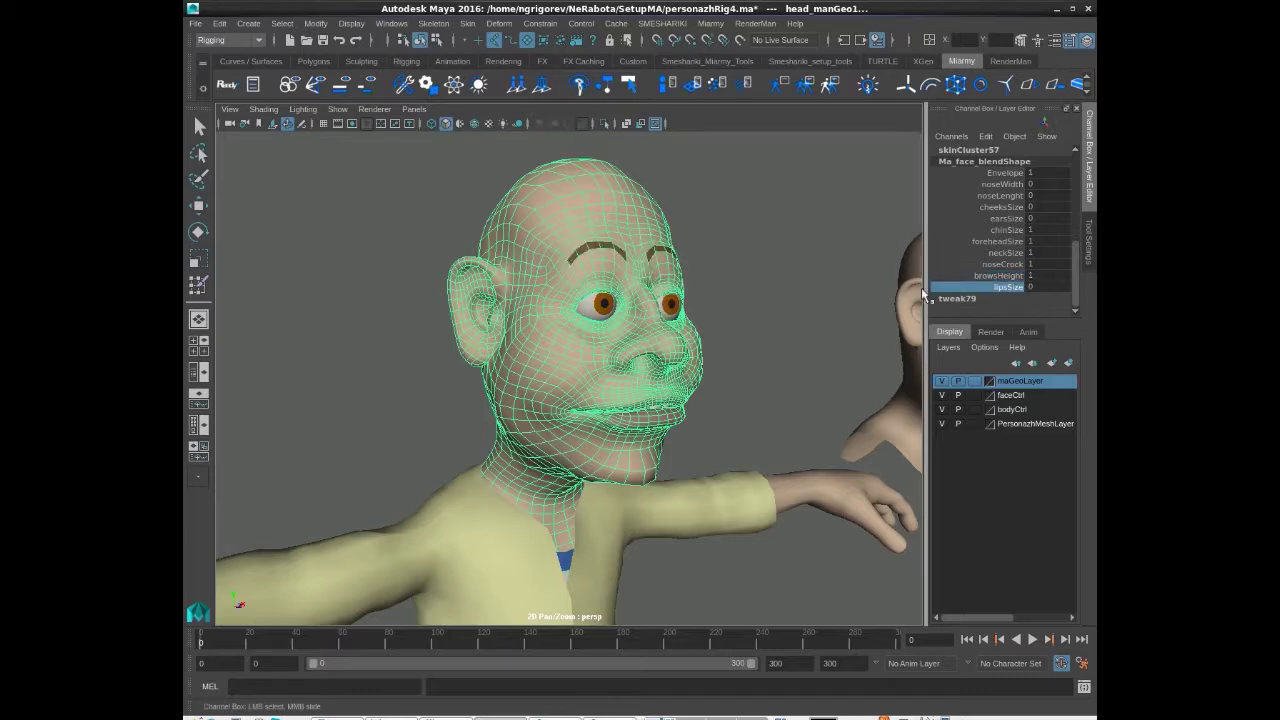
double_click(1030, 287)
type("1")
key("Return")
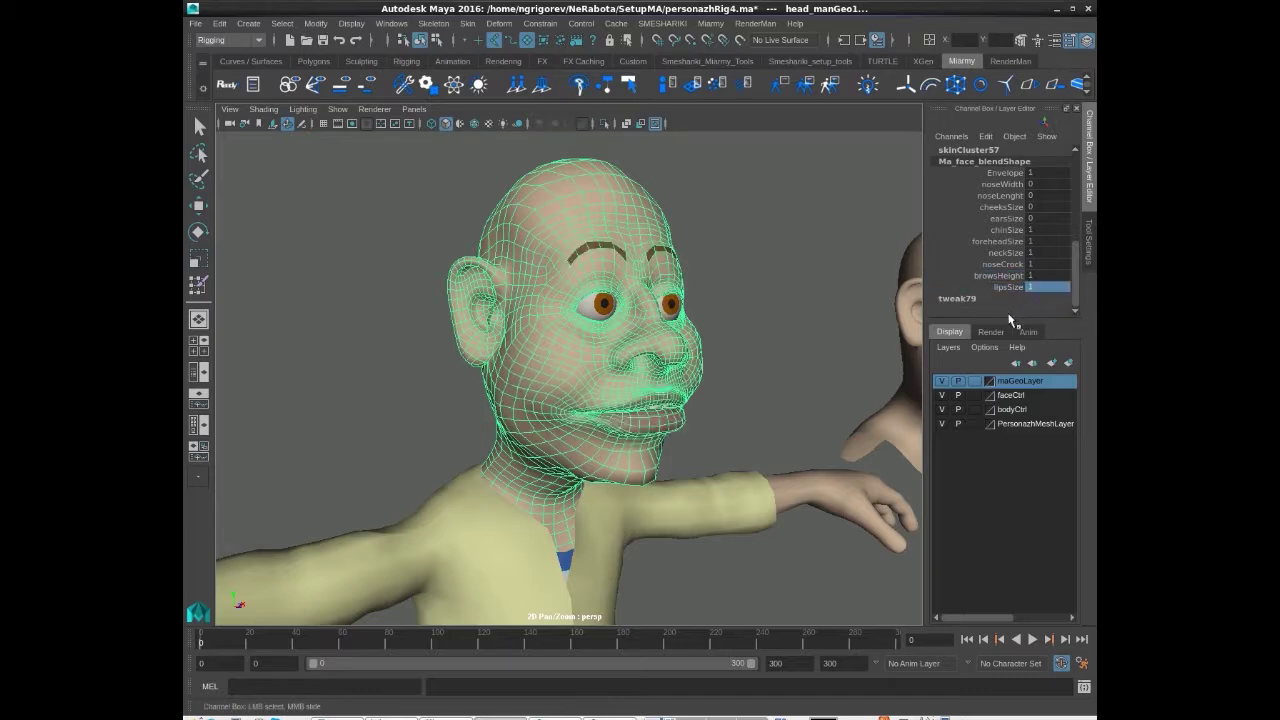
Step: Set the head's noseWidth weight to 1 and its noseLenght weight to -0.5
double_click(1031, 185)
key("Return")
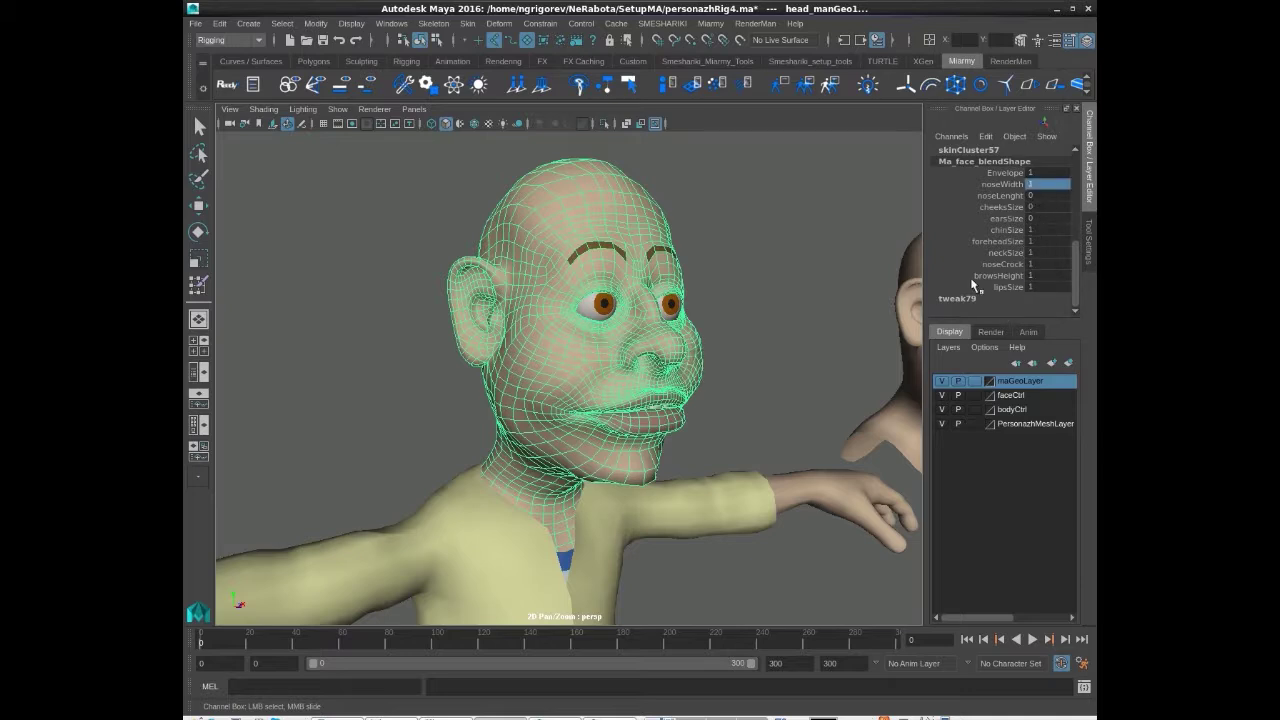
double_click(1033, 195)
type("0.5")
key("Return")
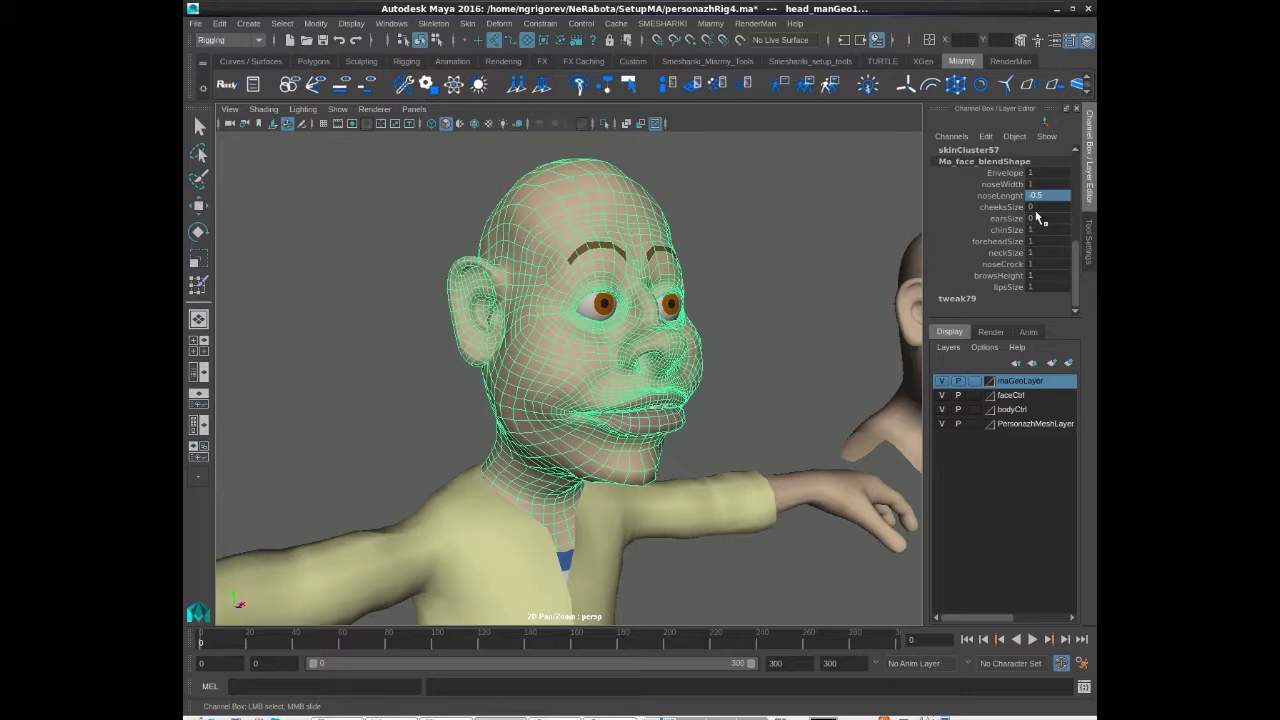
Step: Activate the Paint Blend Shape Weights Tool on the head mesh and inspect the Ma_face_blendShape weight map around the eyes and mouth
left_click_drag(668, 336, 634, 347, "alt")
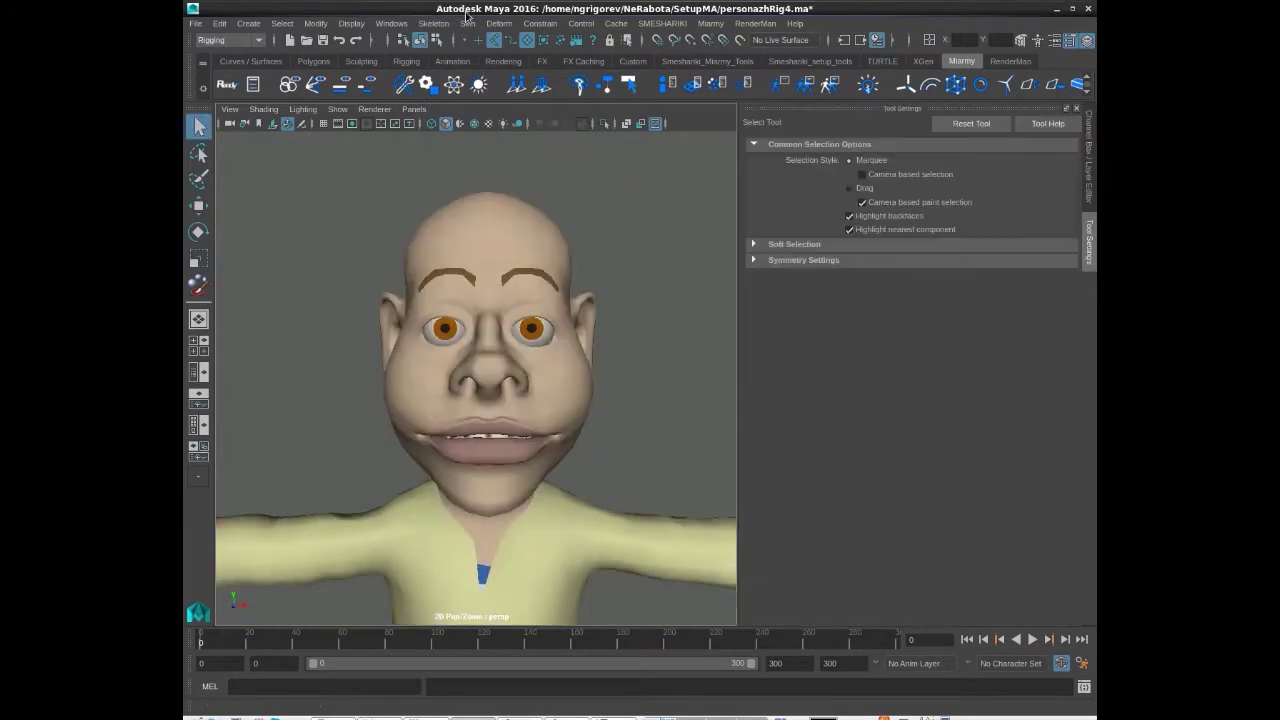
left_click(492, 23)
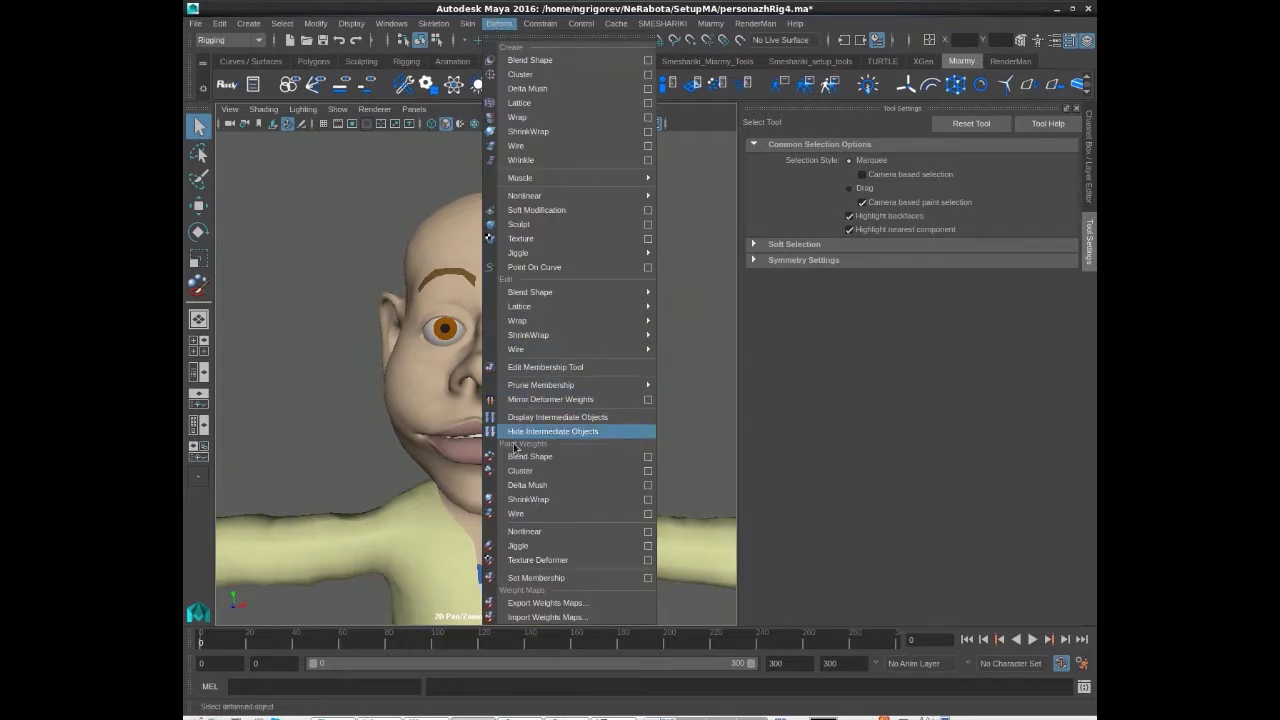
left_click(647, 457)
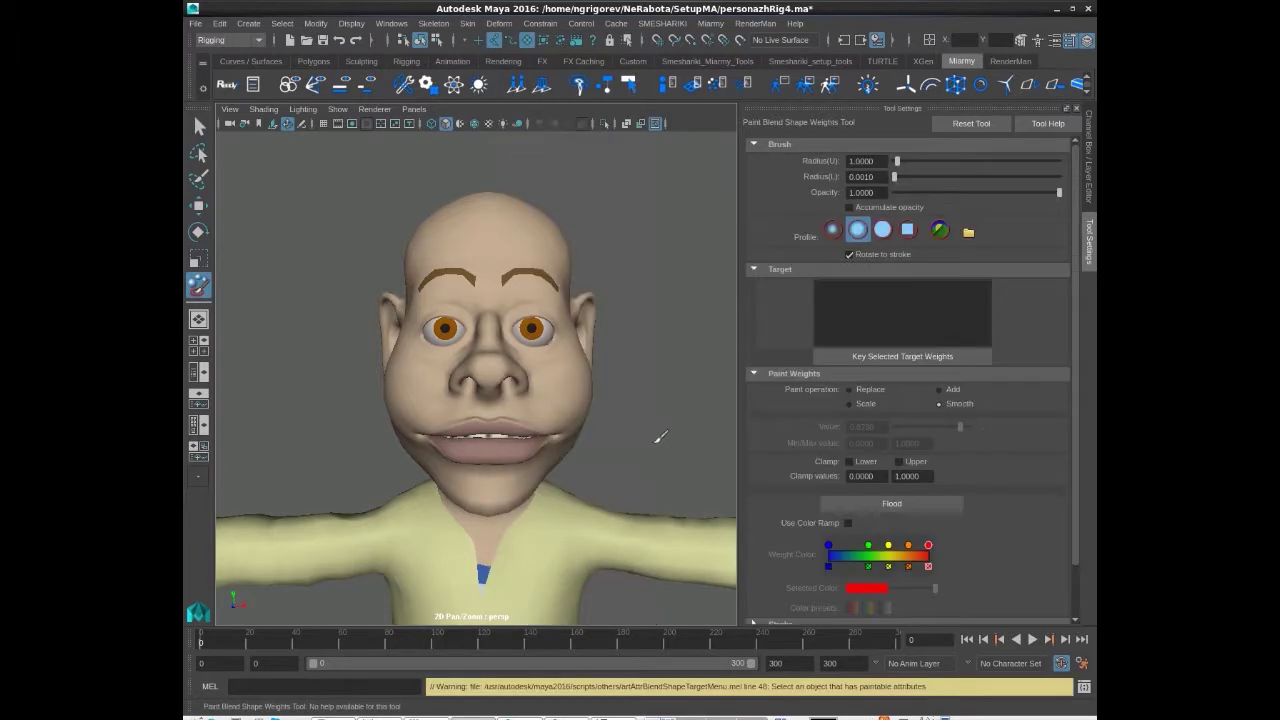
left_click(199, 126)
left_click(443, 220)
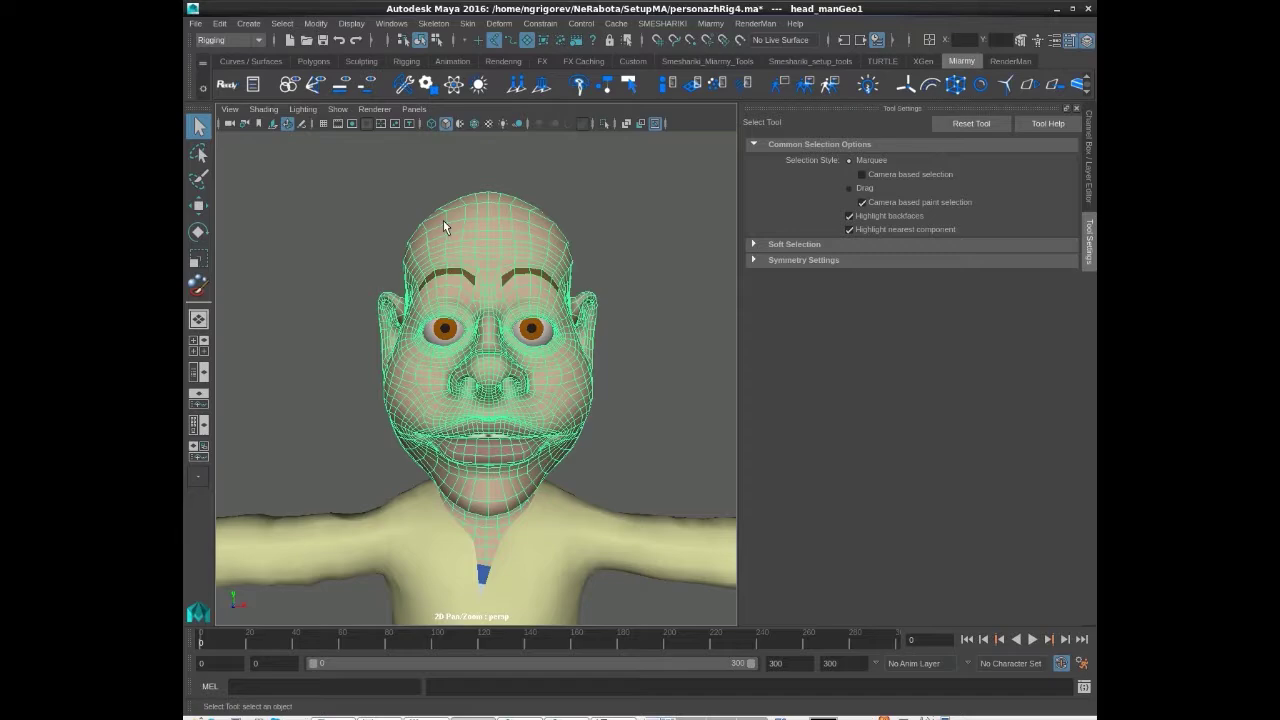
left_click(198, 288)
scroll(680, 350, "up", 3)
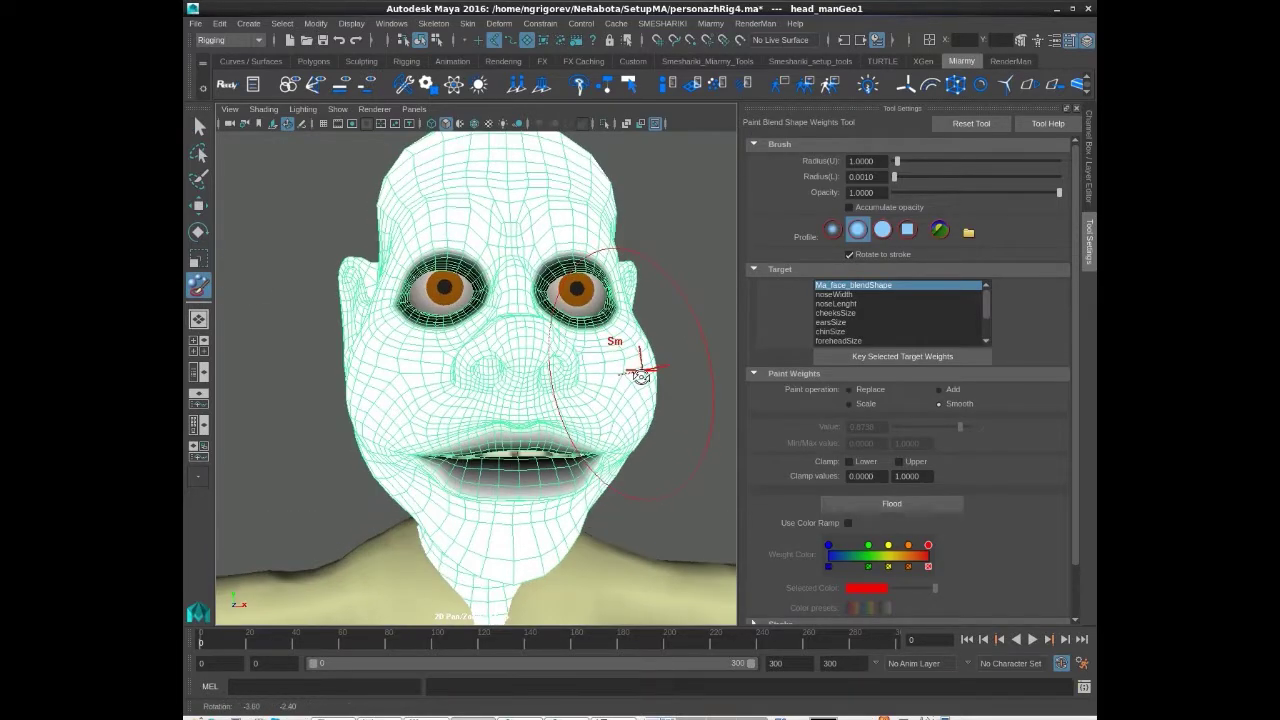
mouse_move(640, 375)
left_mouse_down("alt")
mouse_move(634, 314)
mouse_move(742, 368)
mouse_move(649, 360)
mouse_move(568, 388)
left_mouse_up("alt")
Step: Move the mouth lattice's control cluster, clusterMouthHandle, slightly down on the face and check it from the side
left_click_drag(275, 312, 342, 314, "alt")
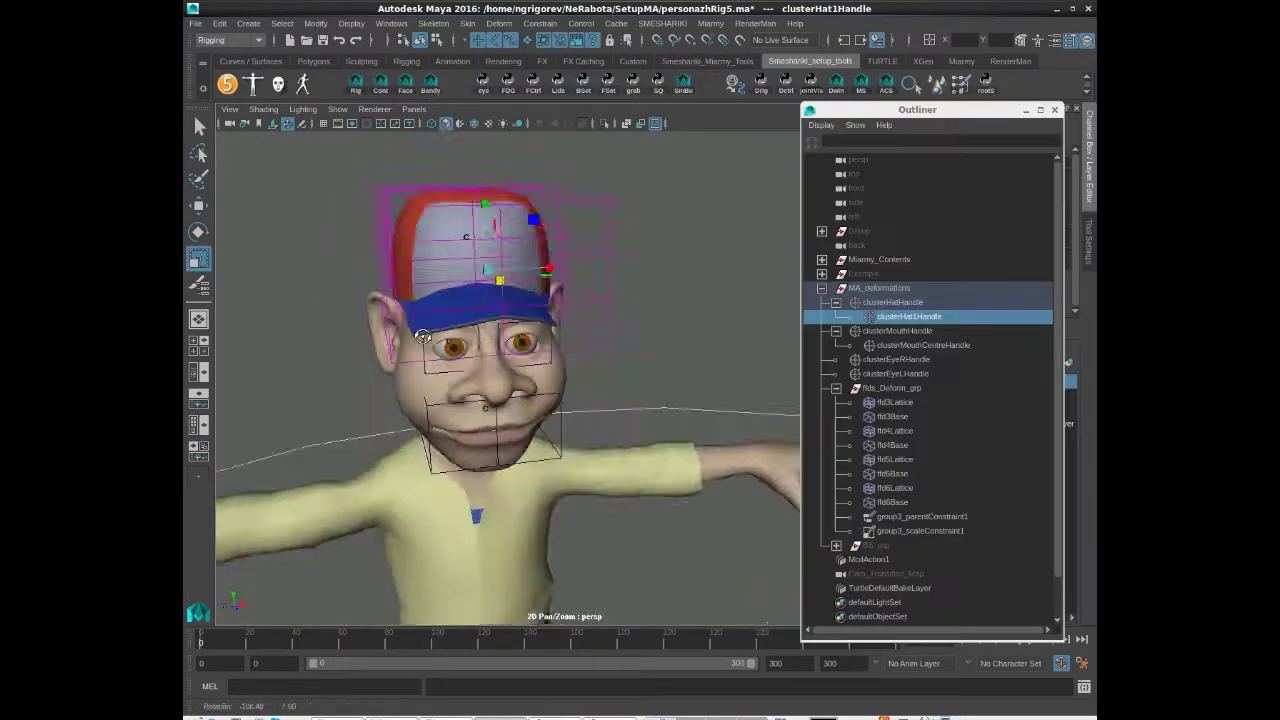
left_click_drag(420, 335, 374, 365, "alt")
left_click(889, 333)
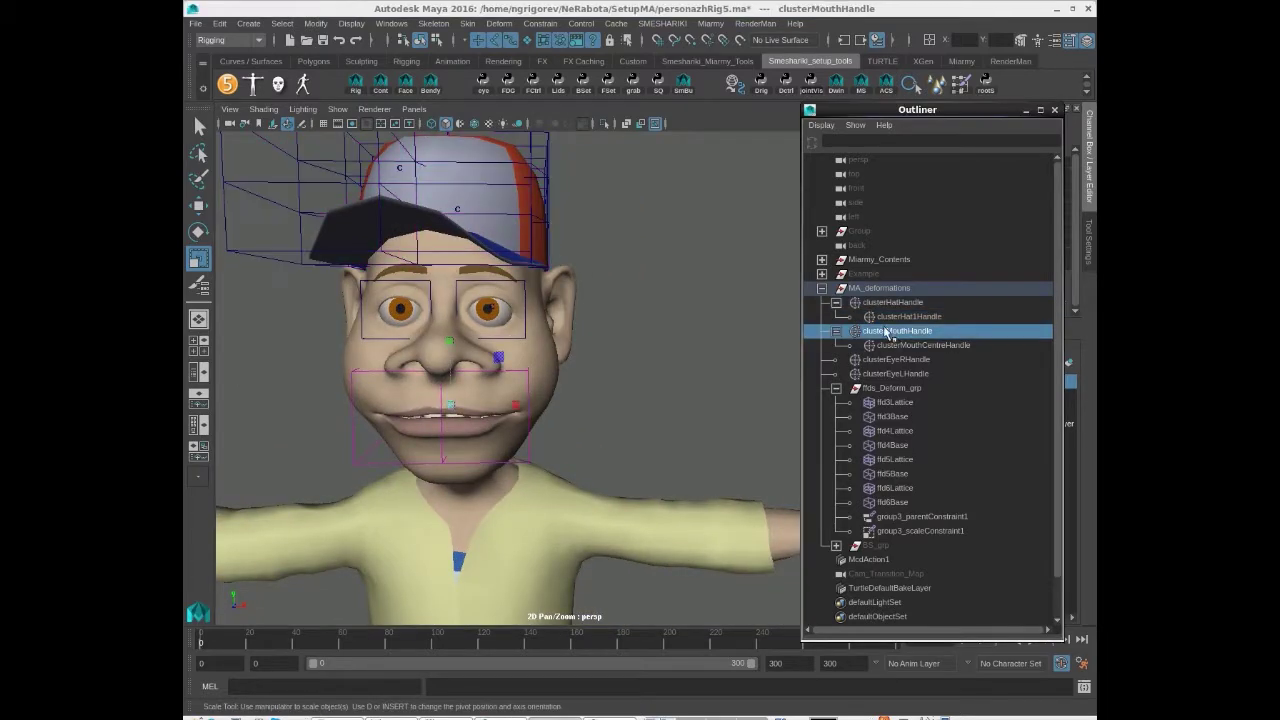
key("f")
key("w")
left_click_drag(503, 308, 503, 337)
left_click_drag(600, 376, 495, 385, "alt")
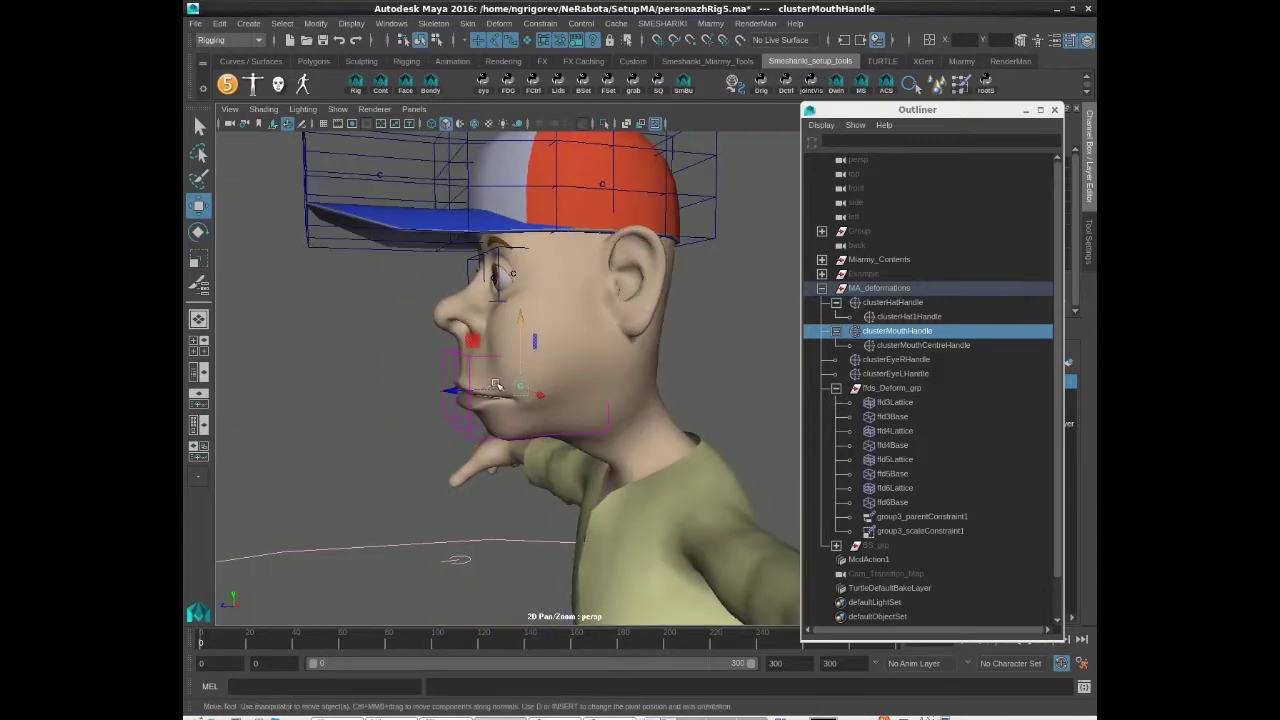
Step: Move clusterMouthHandle forward from the character's face and select clusterMouthCentreHandle
key("e")
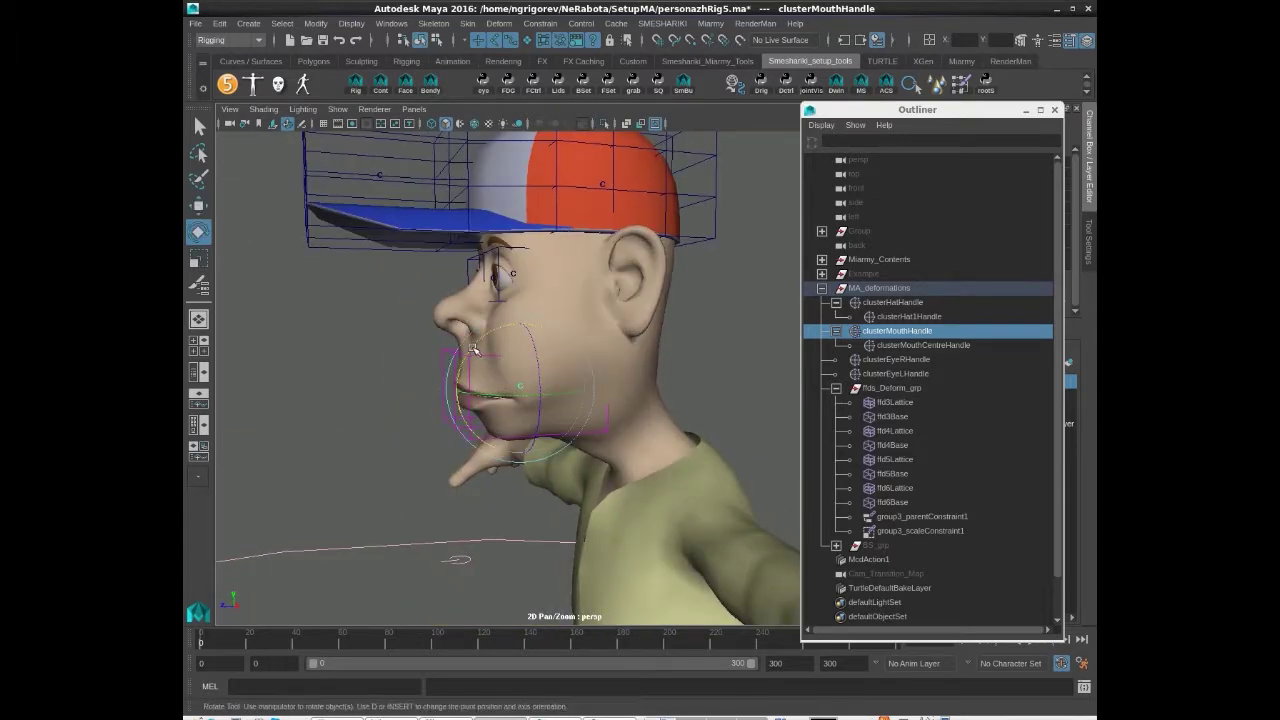
mouse_move(433, 455)
left_mouse_down("alt")
mouse_move(388, 443)
mouse_move(425, 441)
left_mouse_up("alt")
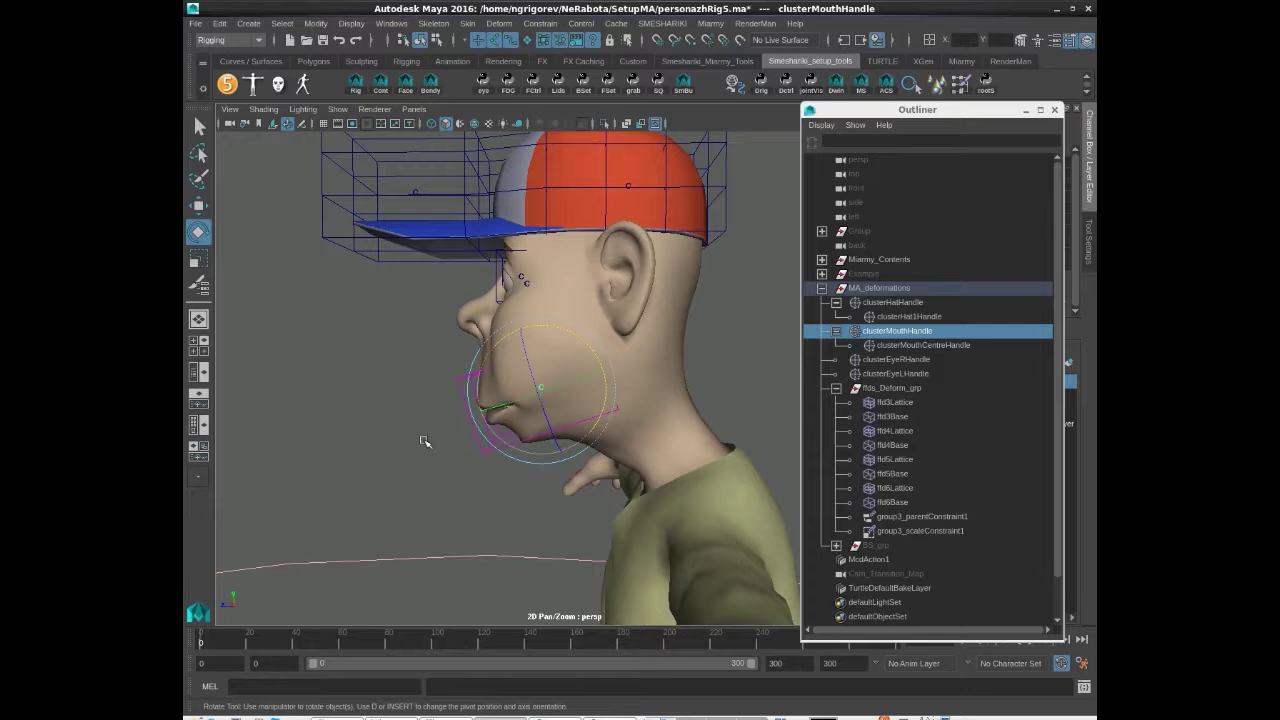
key("w")
left_click_drag(513, 395, 485, 408)
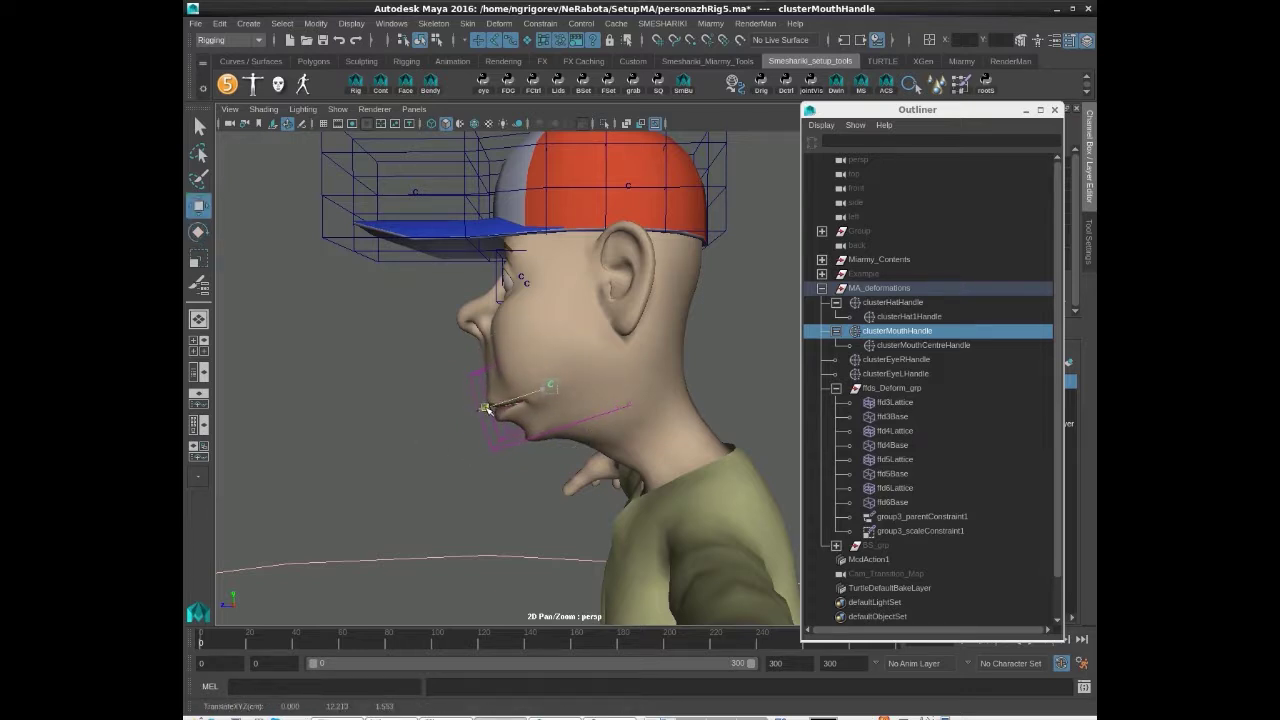
left_click_drag(317, 453, 603, 460, "alt")
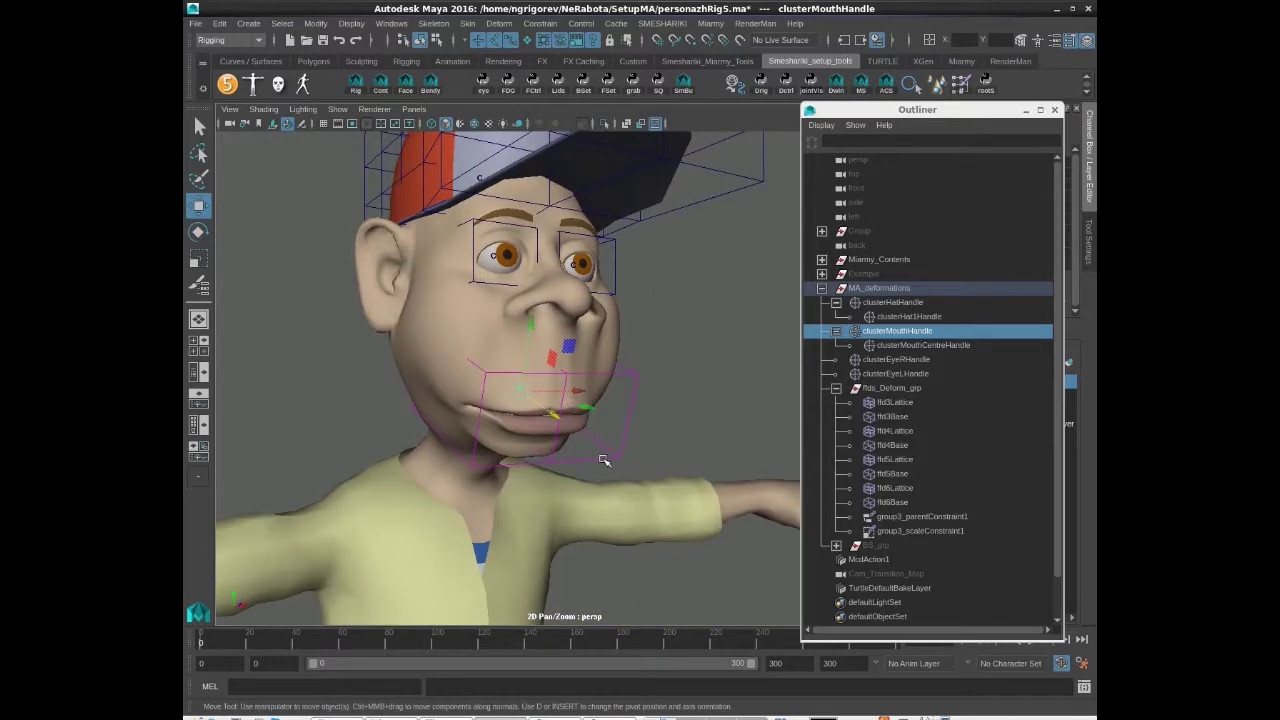
left_click(883, 345)
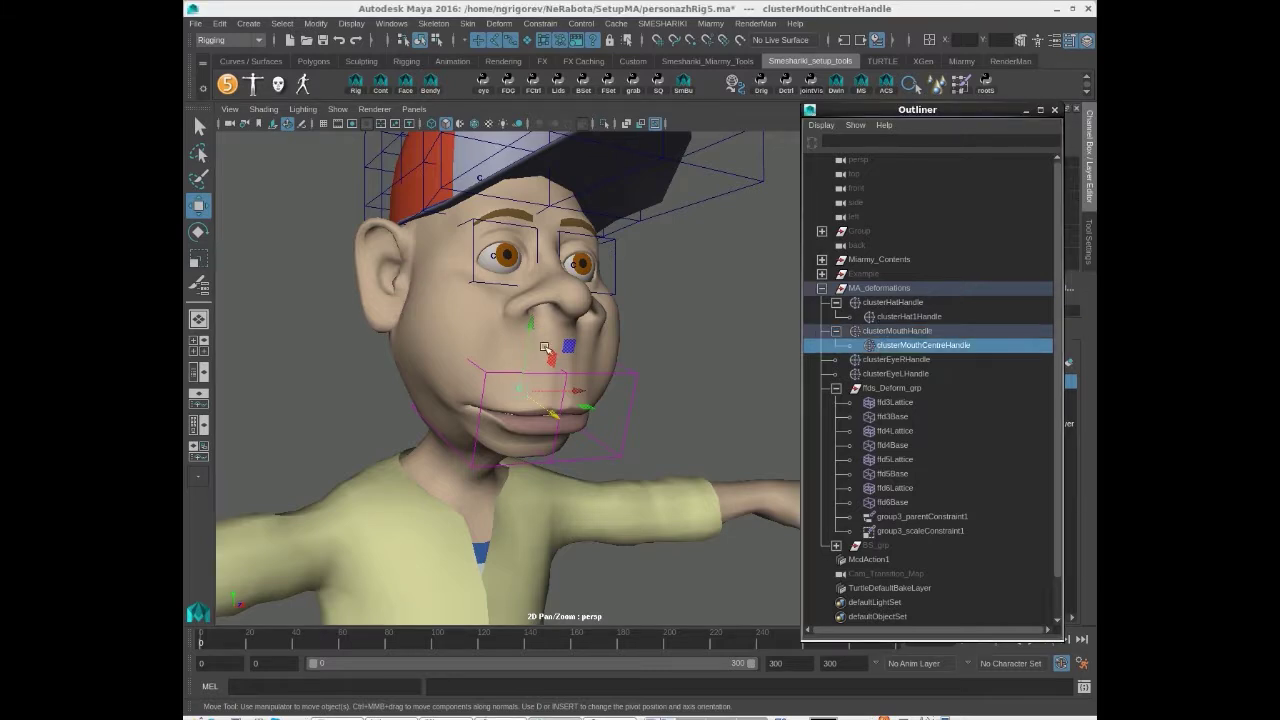
mouse_move(650, 432)
left_mouse_down("alt")
mouse_move(489, 434)
mouse_move(634, 429)
left_mouse_up("alt")
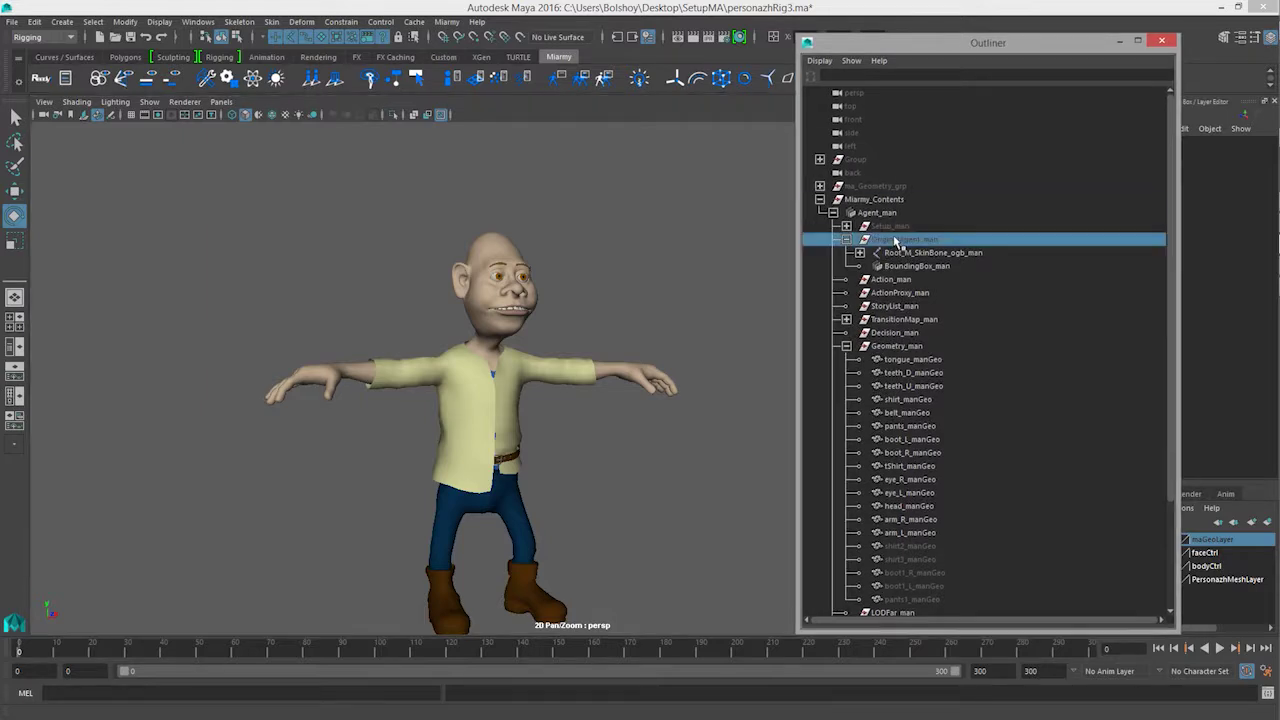
Step: Unhide the OriginalAgent_man group and hide its bone shapes with Miarmy's Hide Bone Shape
left_click(896, 242)
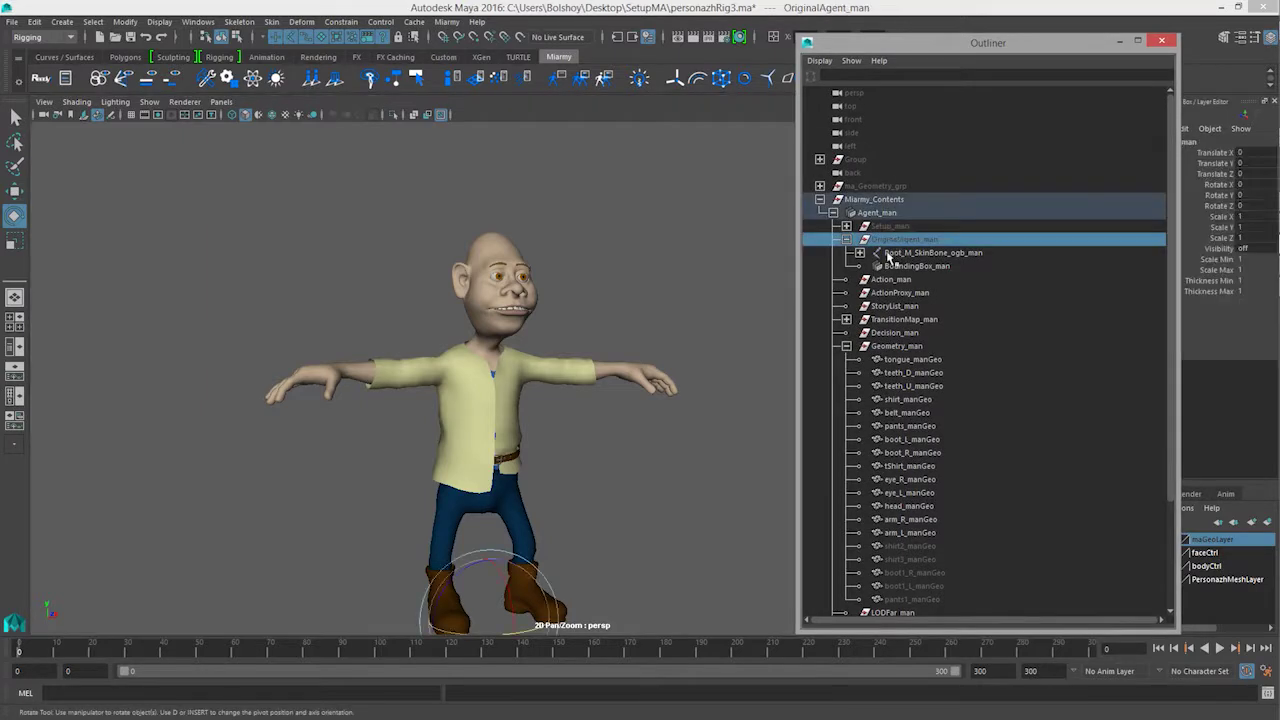
key("h")
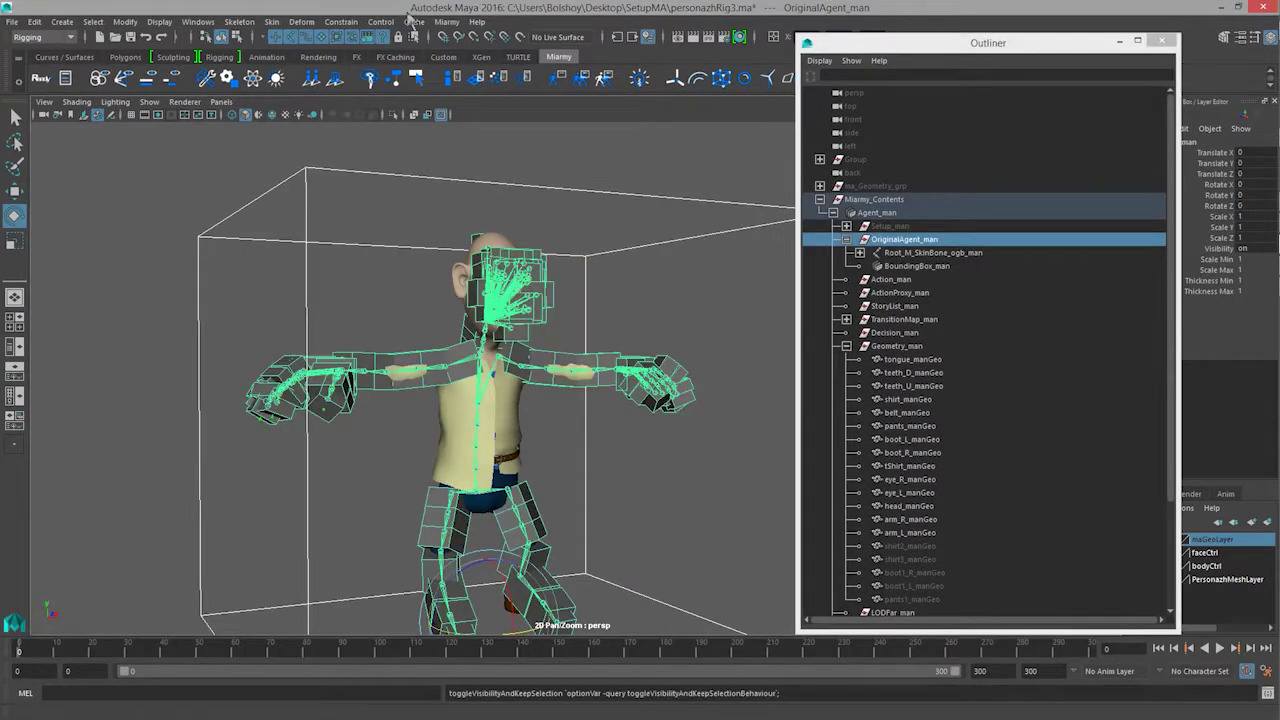
left_click(446, 22)
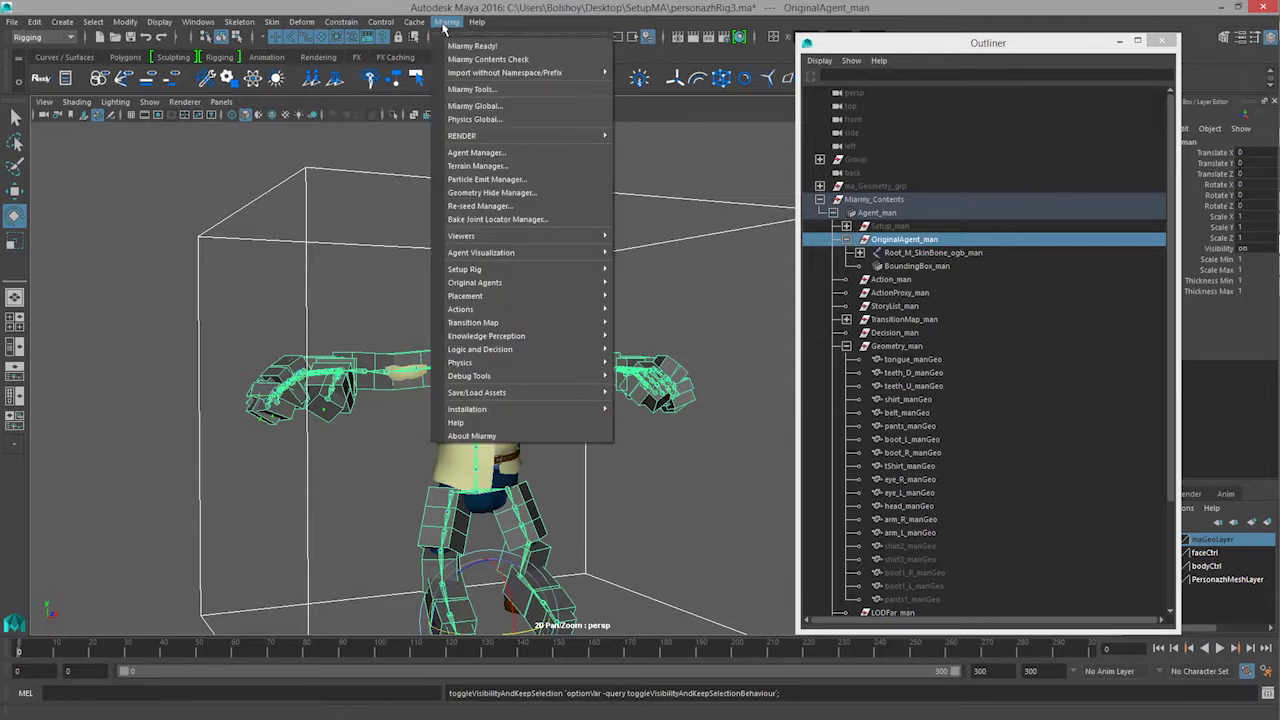
mouse_move(505, 291)
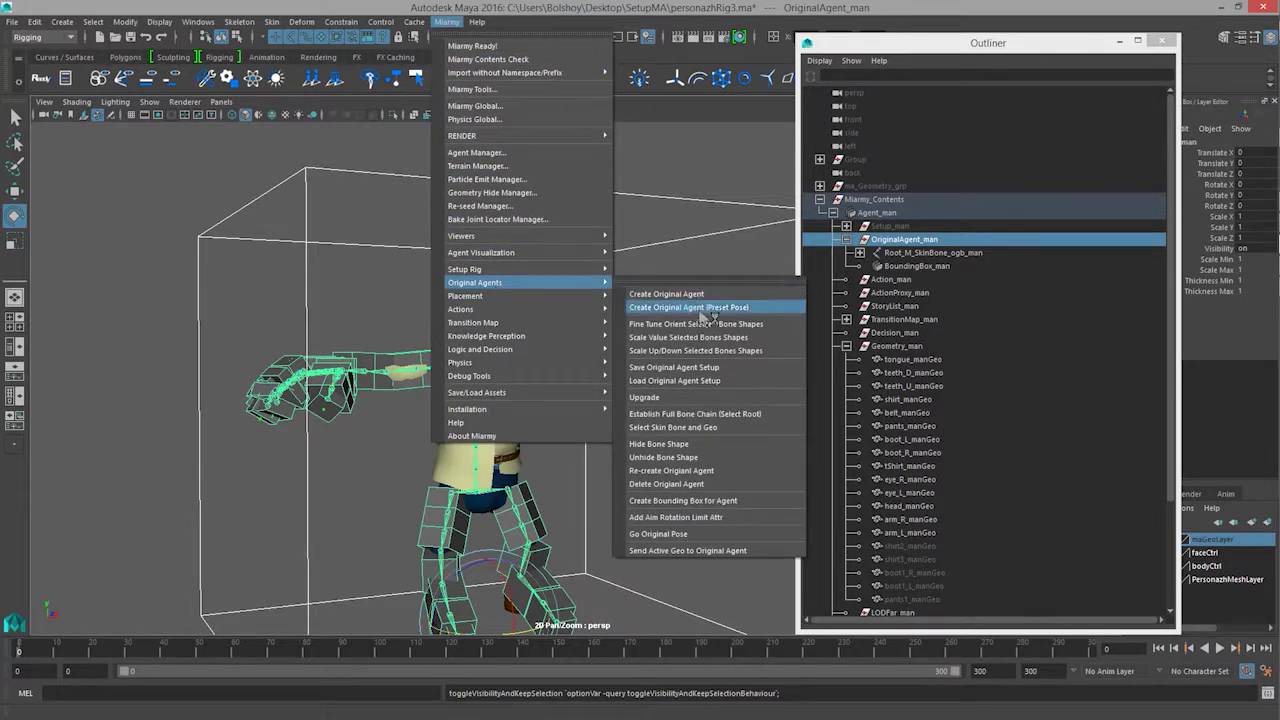
left_click(707, 453)
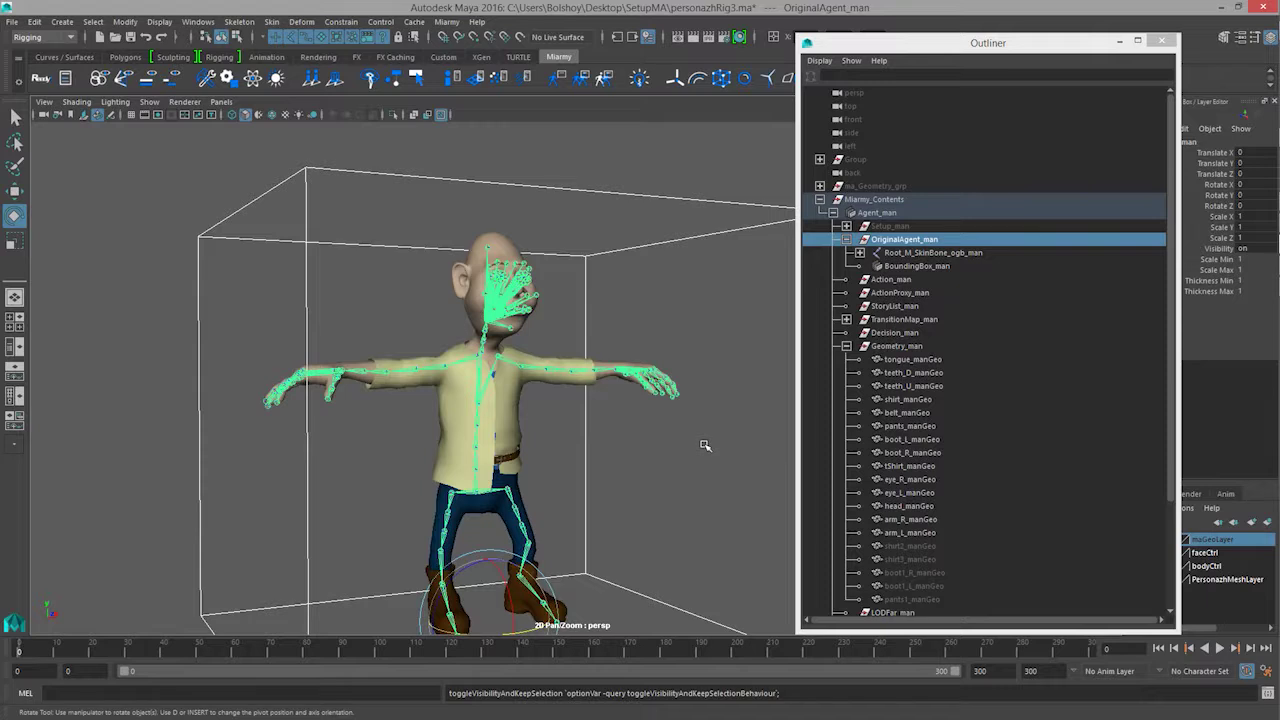
left_click(120, 482)
Step: Test-rotate the original agent's root bone and right shoulder bone, undoing each rotation
scroll(559, 291, "down", 3)
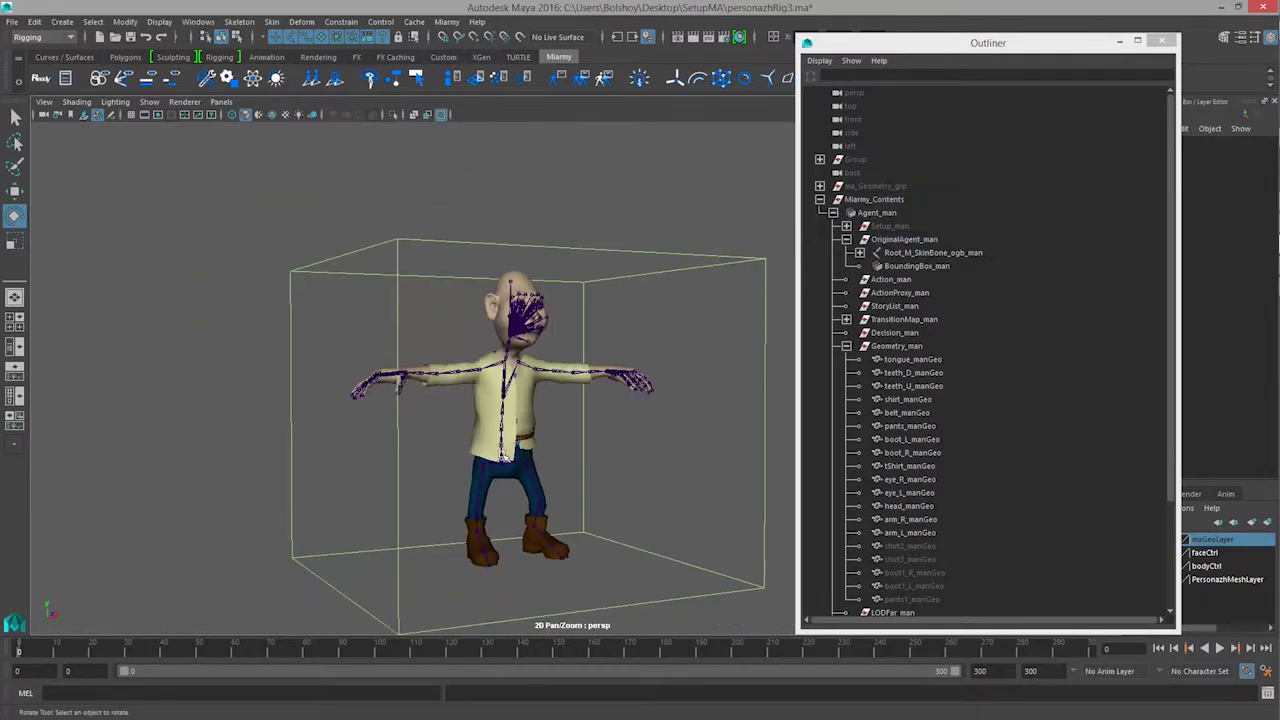
left_click(502, 456)
left_click_drag(451, 437, 462, 403)
key("ctrl+z")
scroll(795, 279, "up", 2)
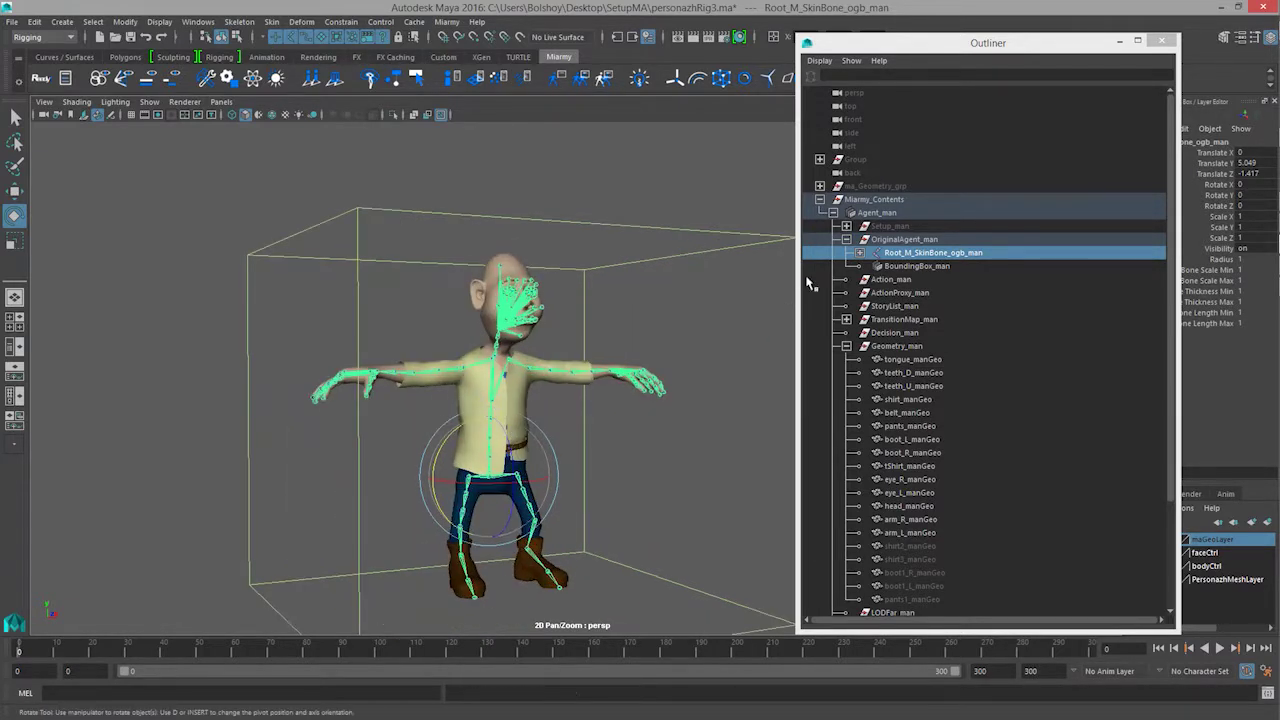
left_click(413, 368)
left_click_drag(407, 355, 409, 404)
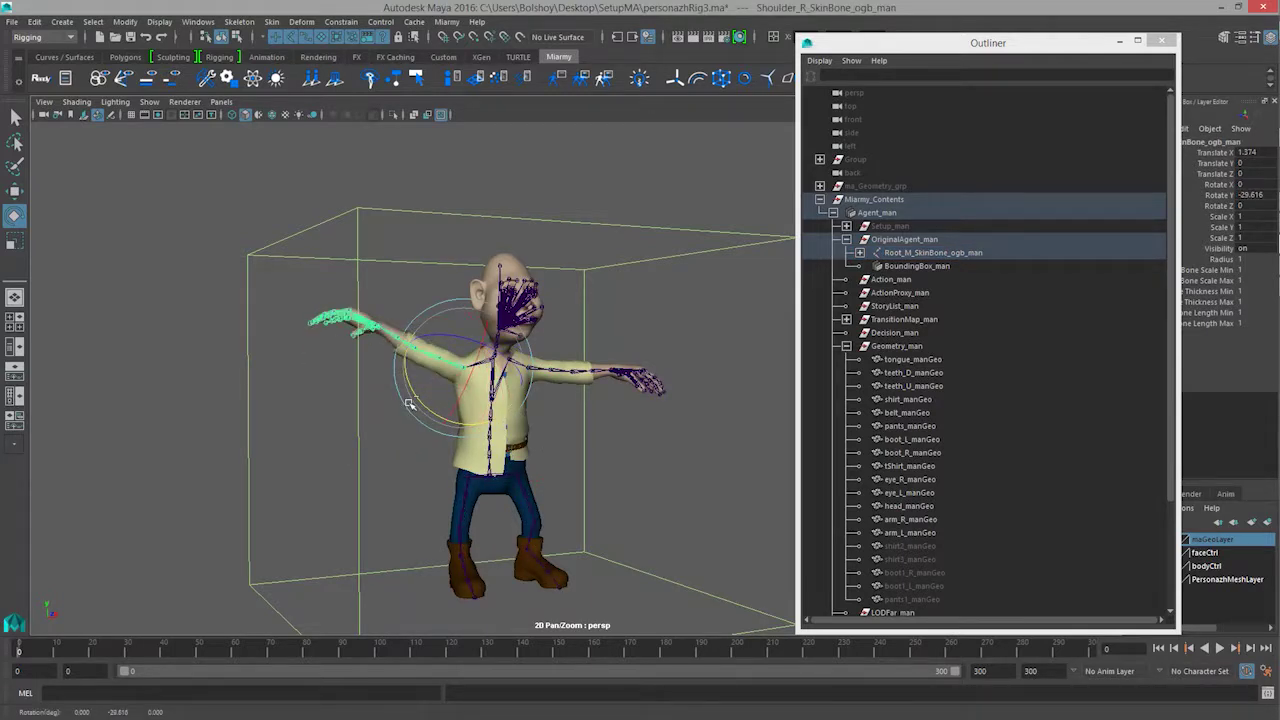
key("ctrl+z")
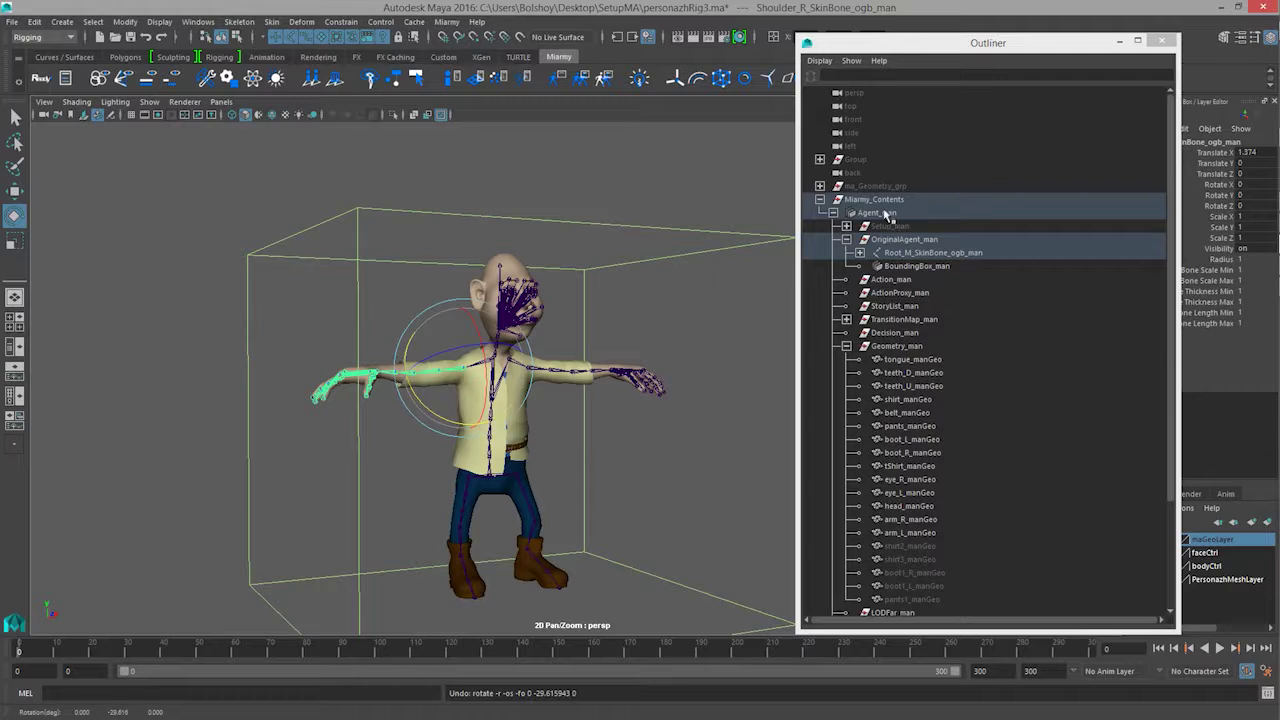
Step: Unhide the ma_Geometry_grp group
left_click(880, 213)
left_click(878, 187)
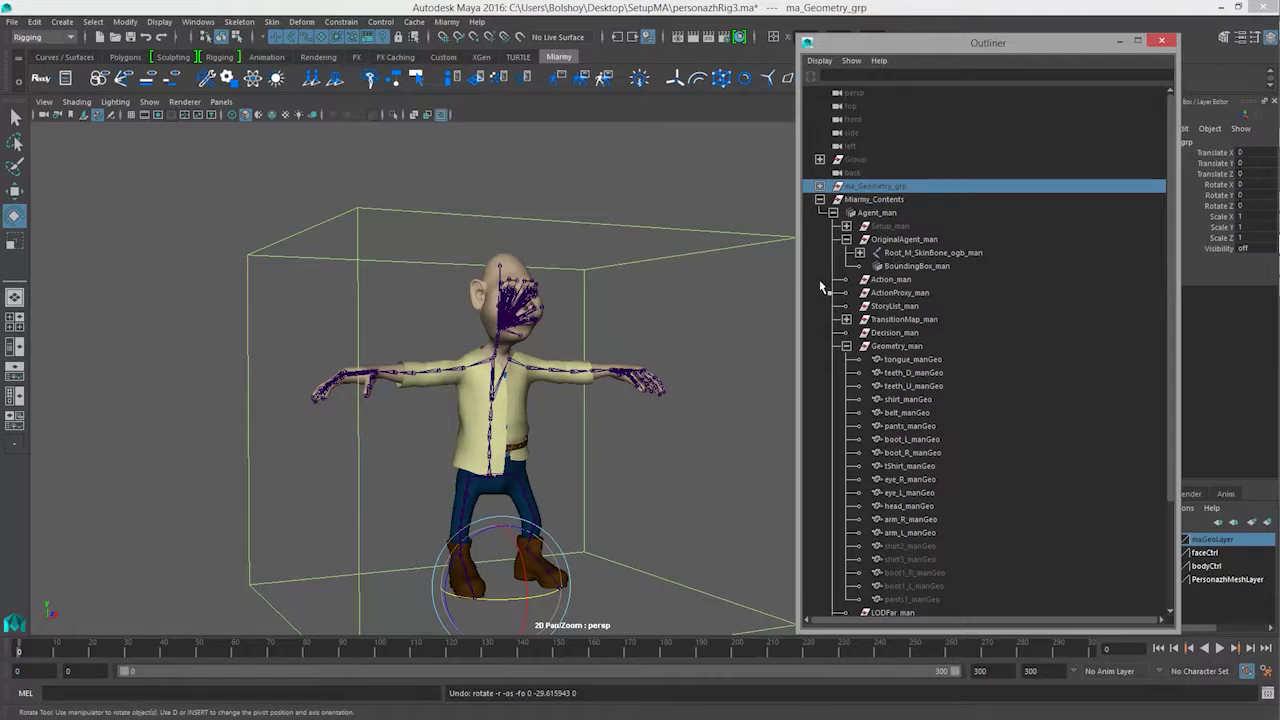
key("h")
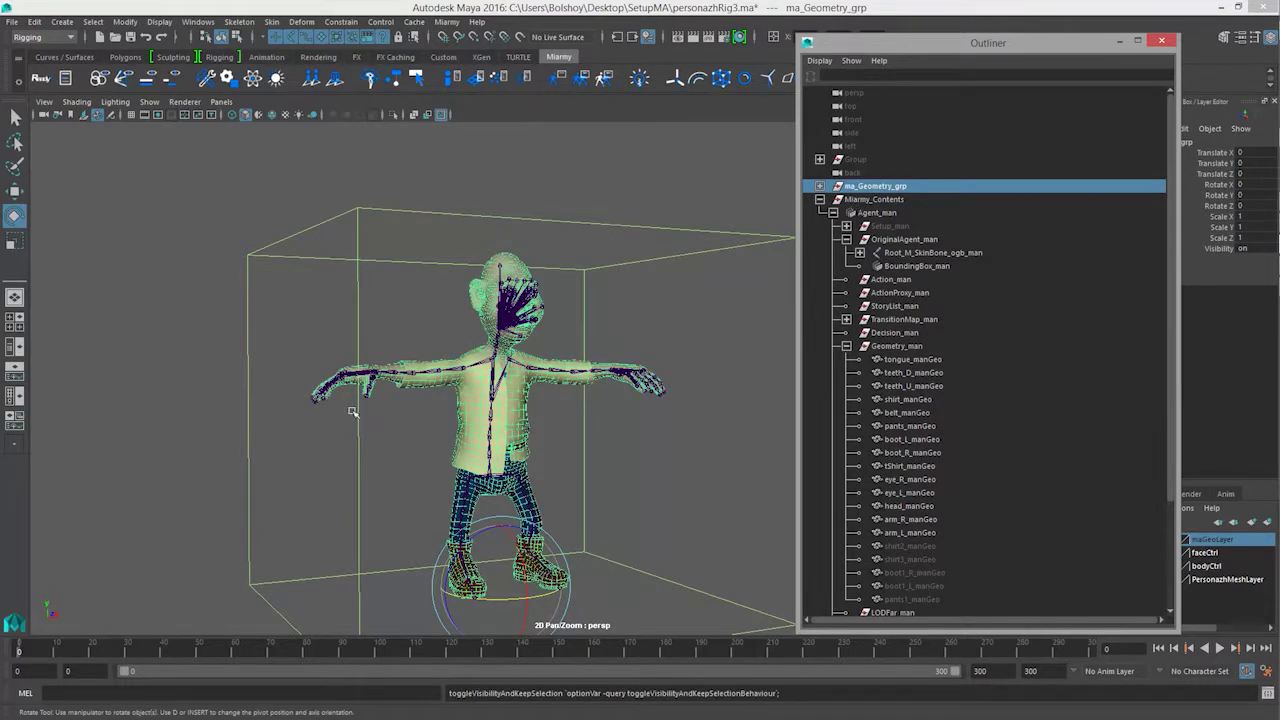
Step: Test-rotate the Shoulder_R_SkinBone_ogb_man bone with ma_Geometry_grp shown and undo the rotation
left_click(440, 389)
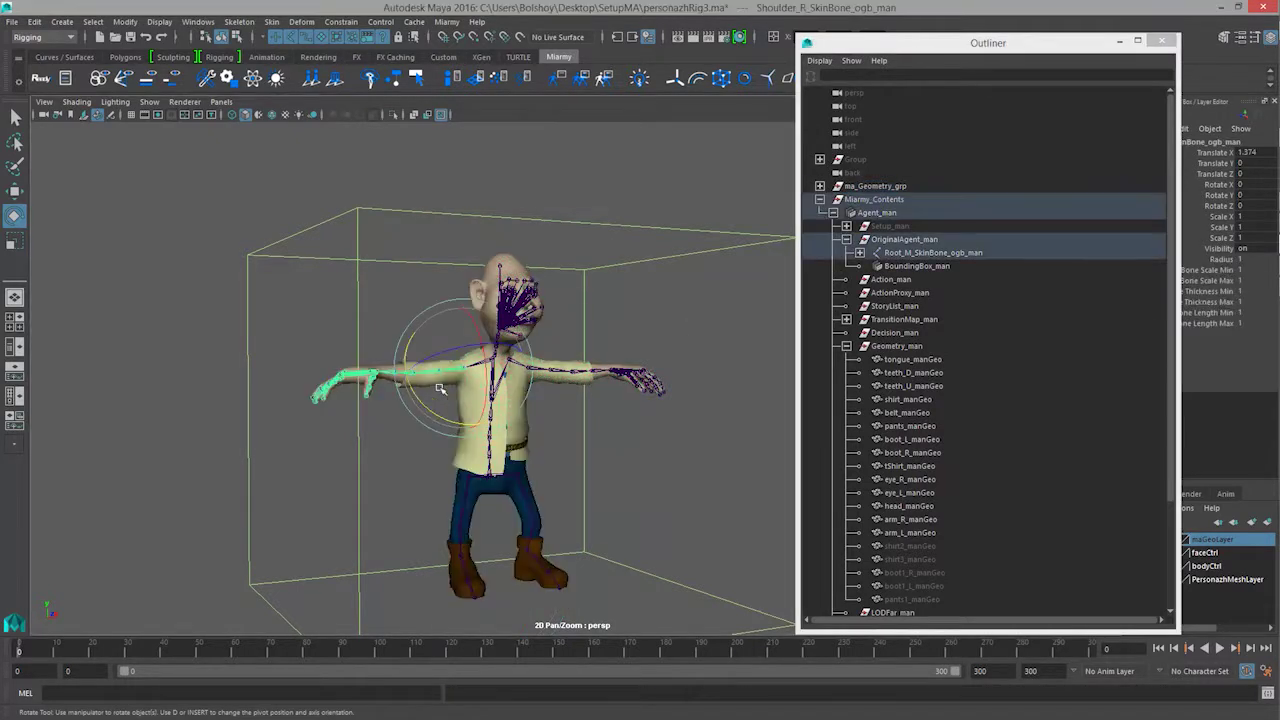
left_click_drag(408, 347, 406, 405)
key("ctrl+z")
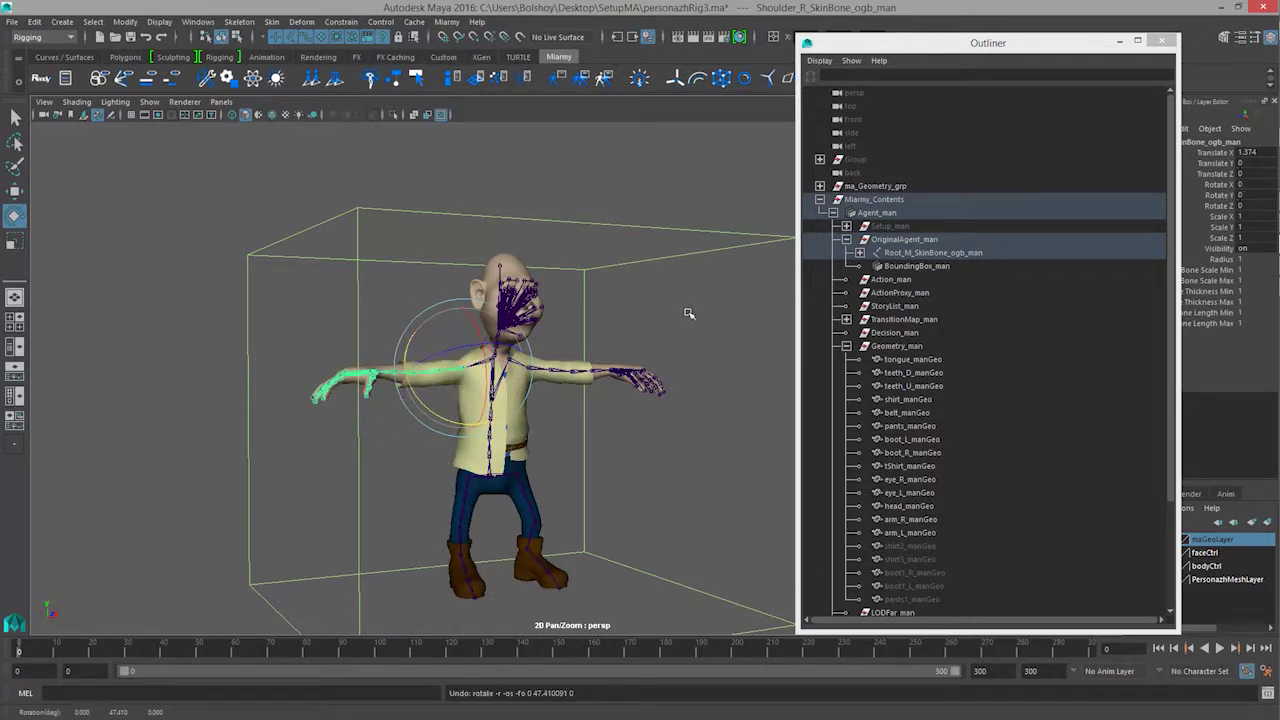
Step: Hide the Miarmy_Contents group and unhide Group together with its Main control hierarchy
left_click(866, 200)
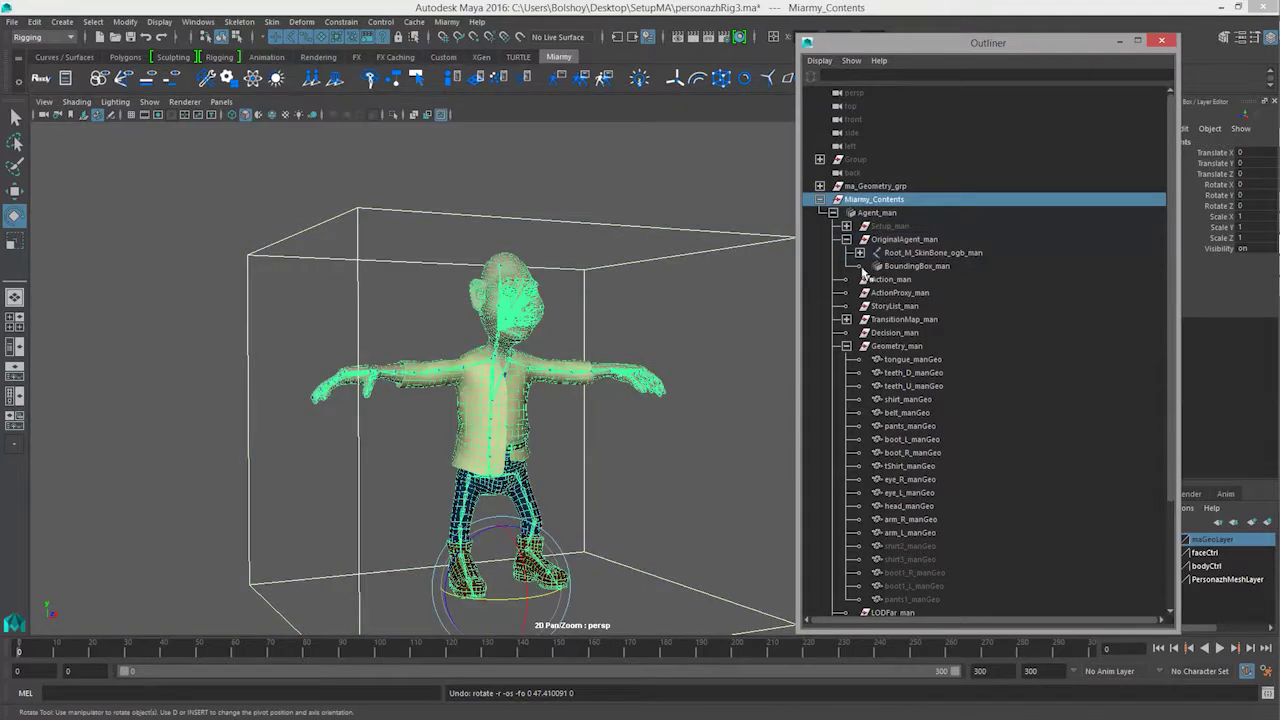
key("ctrl+h")
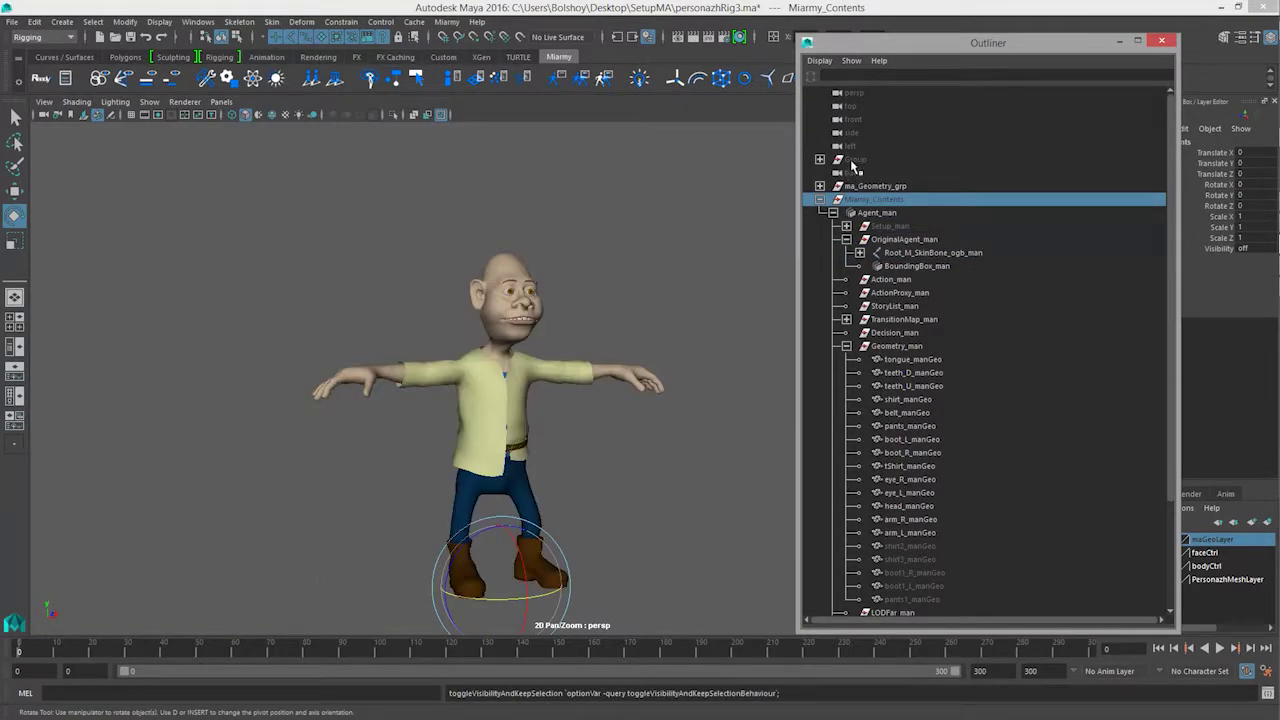
left_click(854, 161)
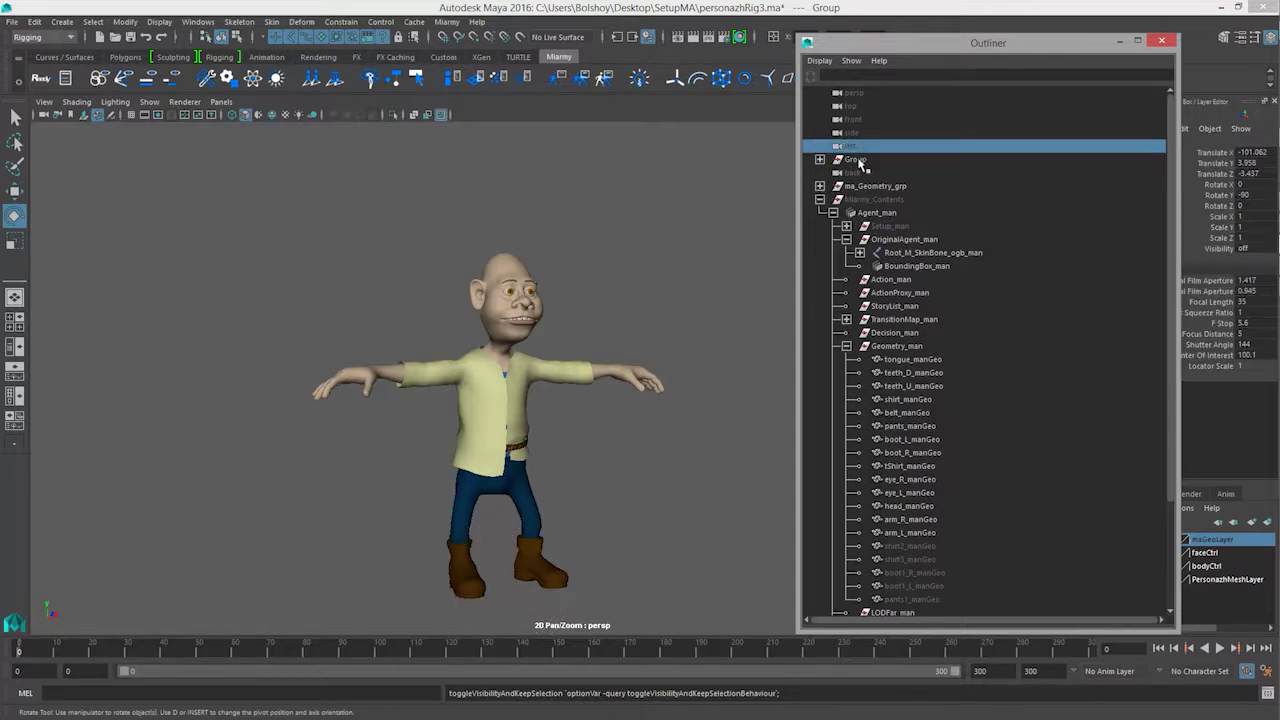
left_click(820, 160)
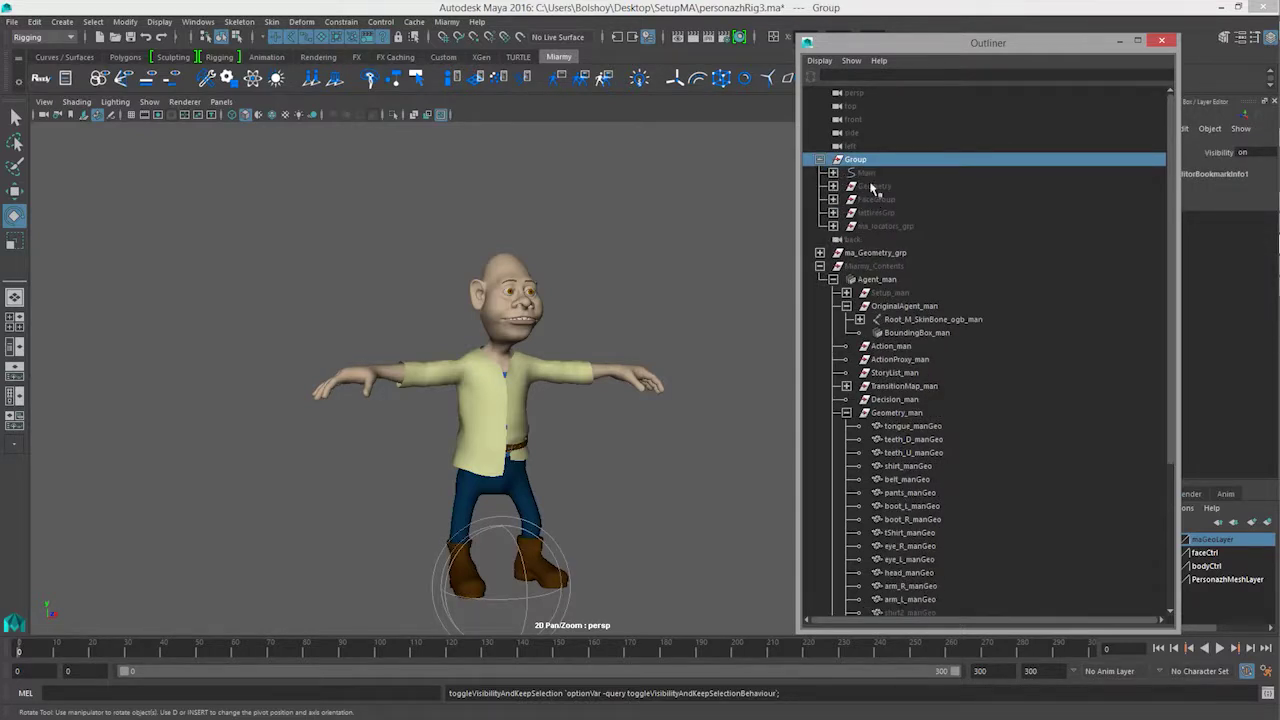
left_click(866, 173)
key("f")
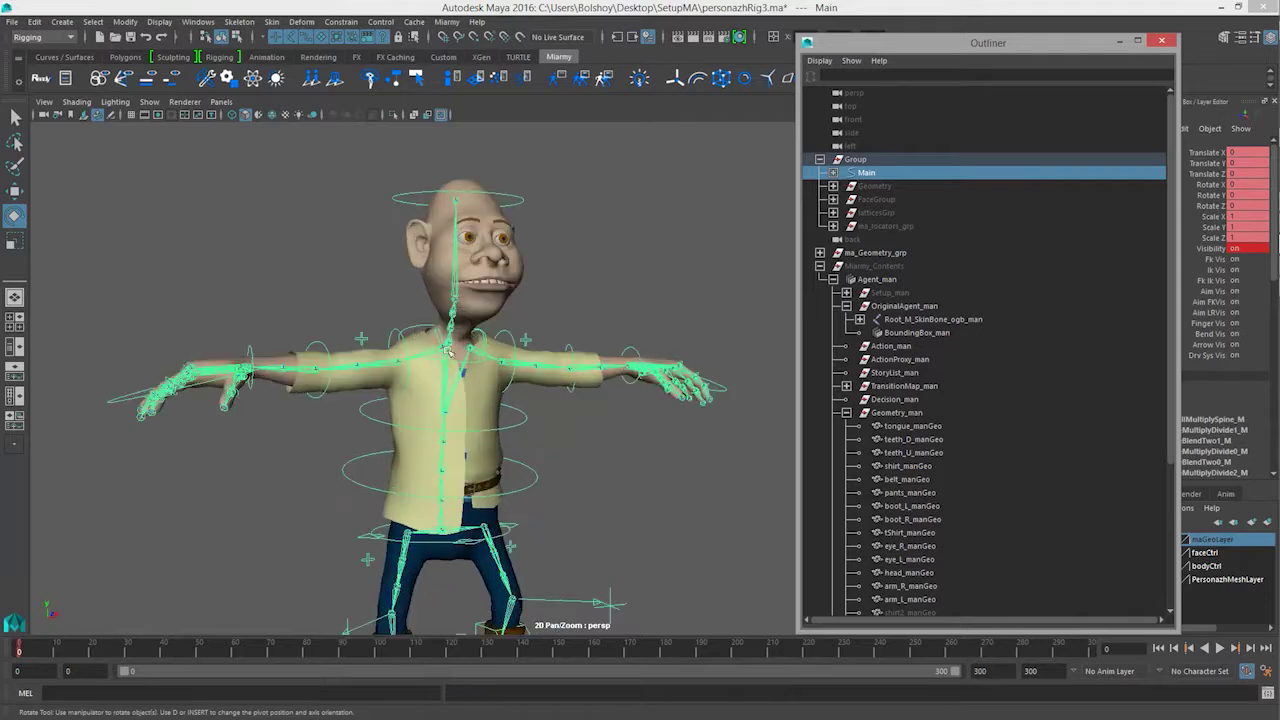
Step: Test-raise the right arm by rotating the FKShoulder_R control and undo the rotation
left_click(369, 338)
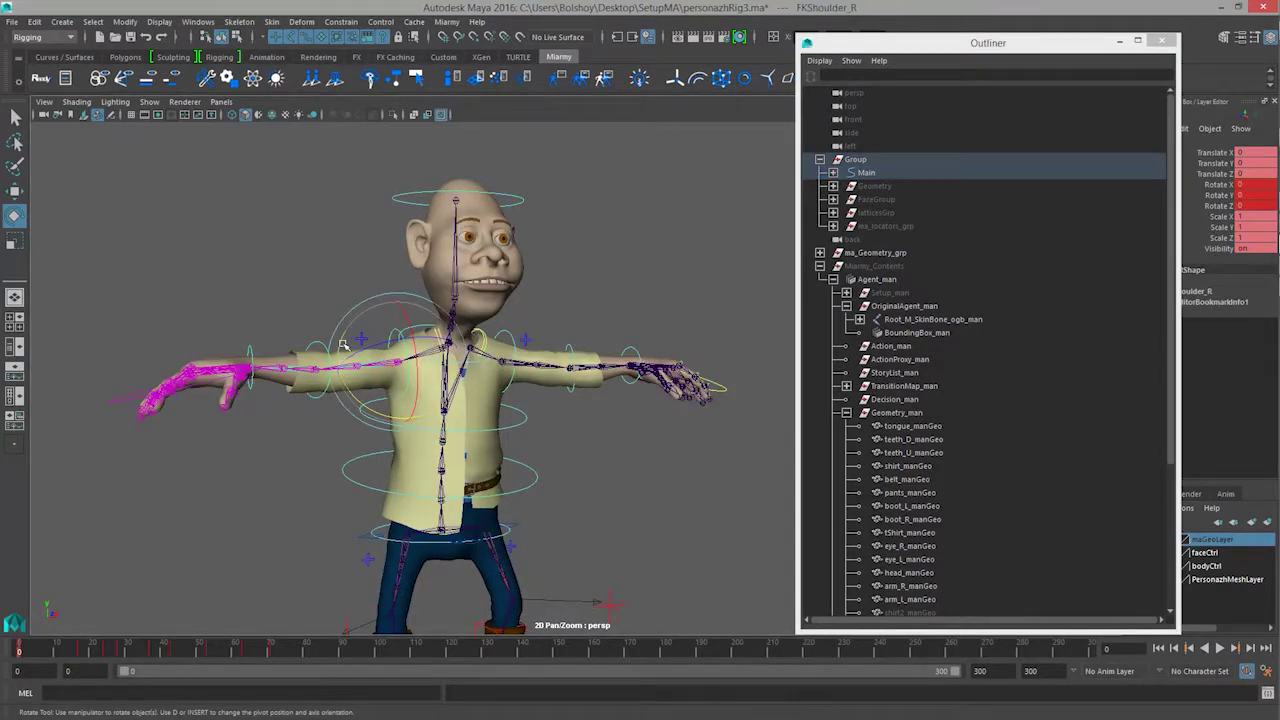
left_click_drag(343, 344, 358, 265)
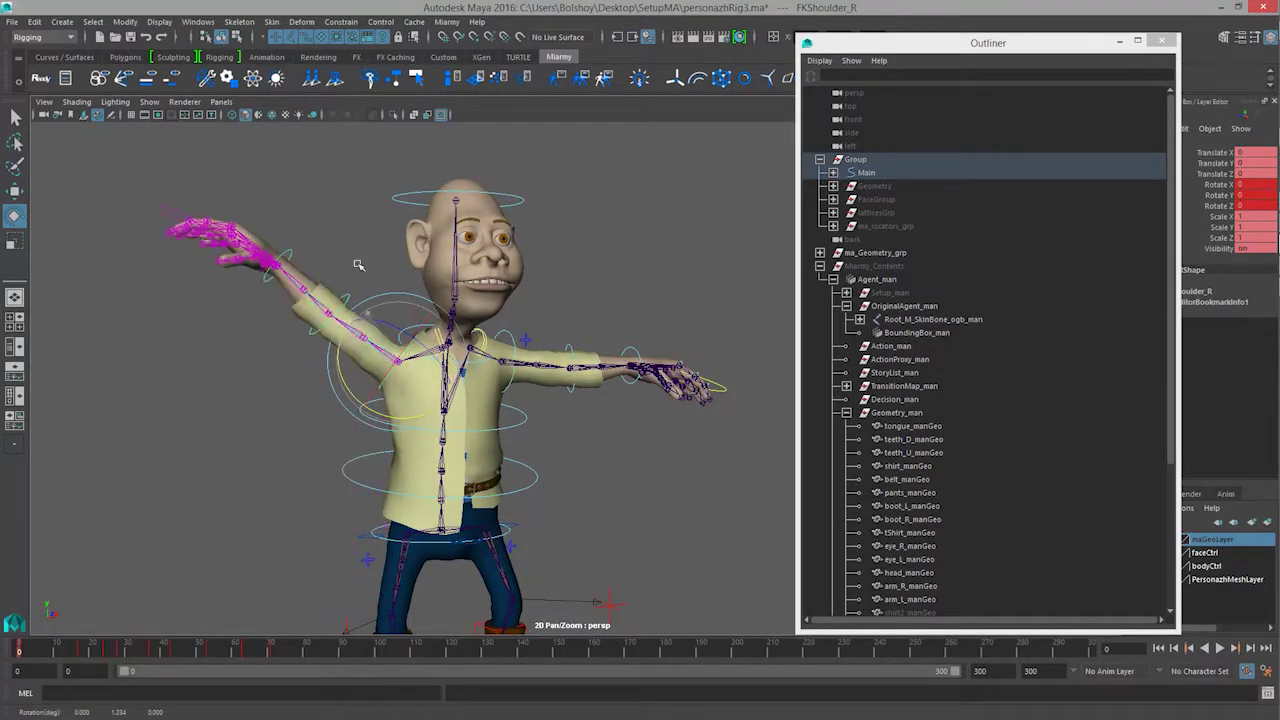
key("ctrl+z")
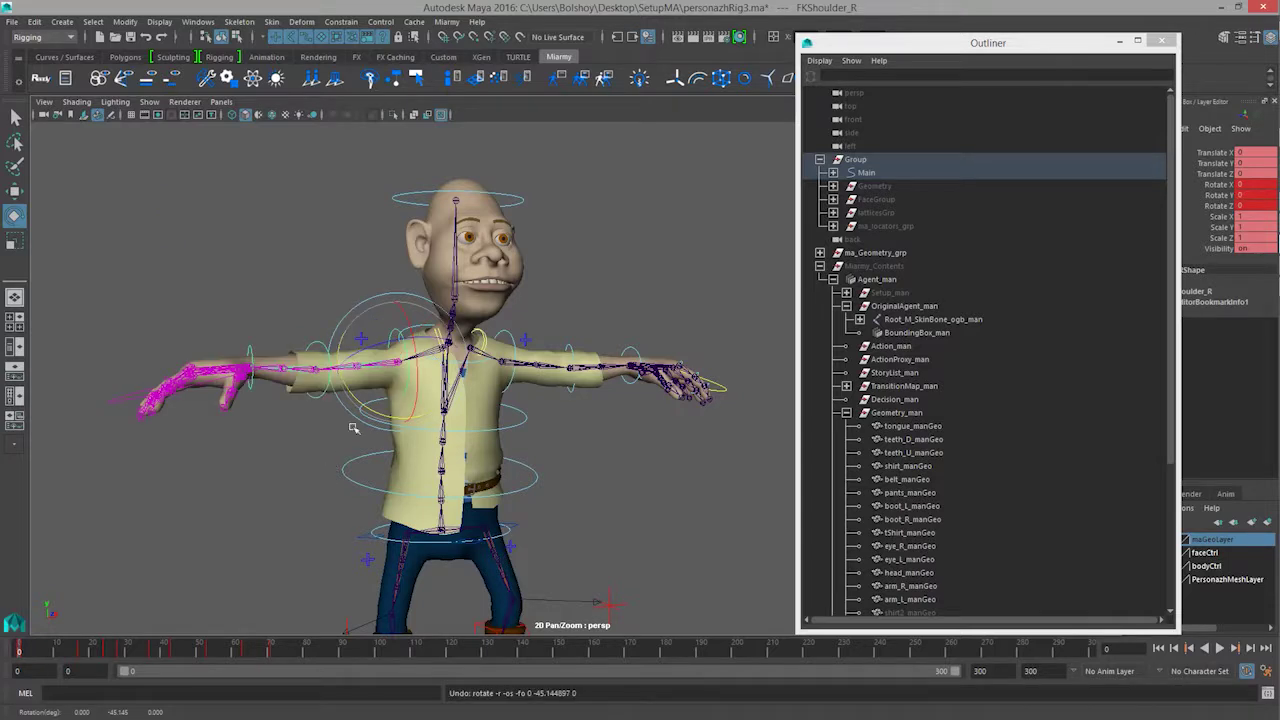
scroll(419, 360, "down", 3)
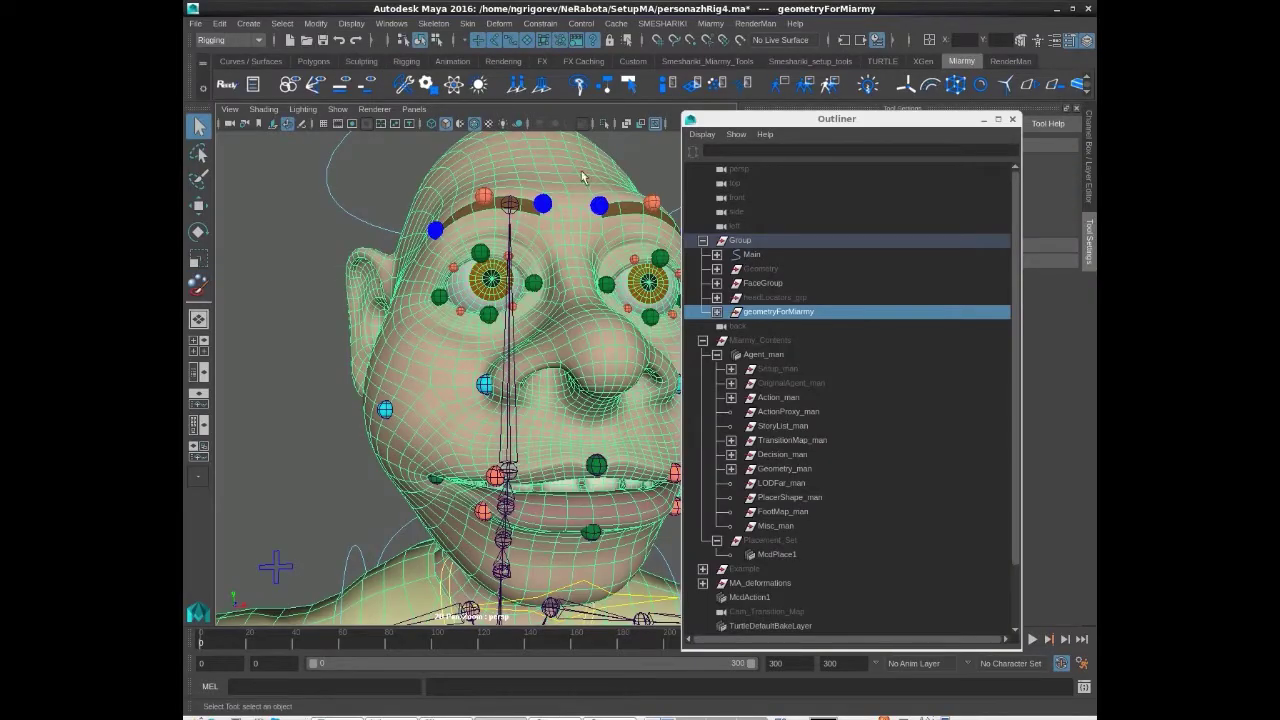
Step: Isolate the geometryForMiarmy group in the viewport and clear the selection
left_click(604, 123)
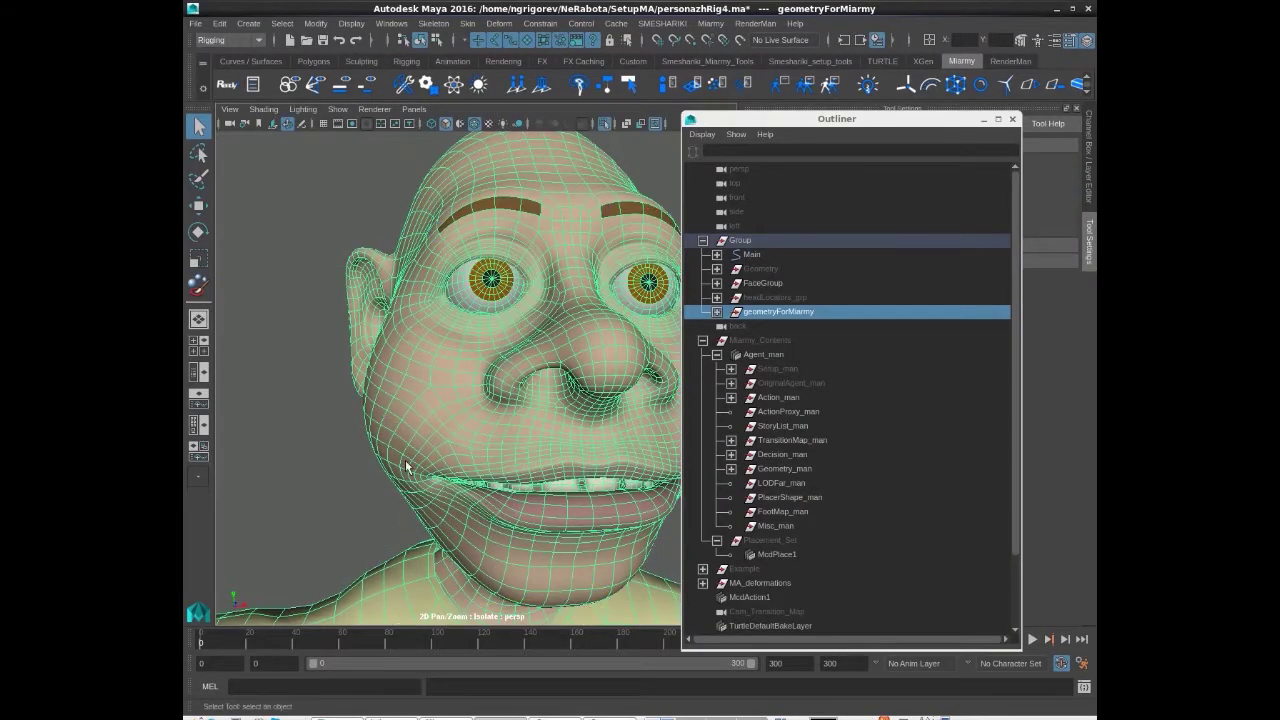
scroll(351, 354, "down", 4)
left_click(350, 354)
scroll(362, 356, "up", 3)
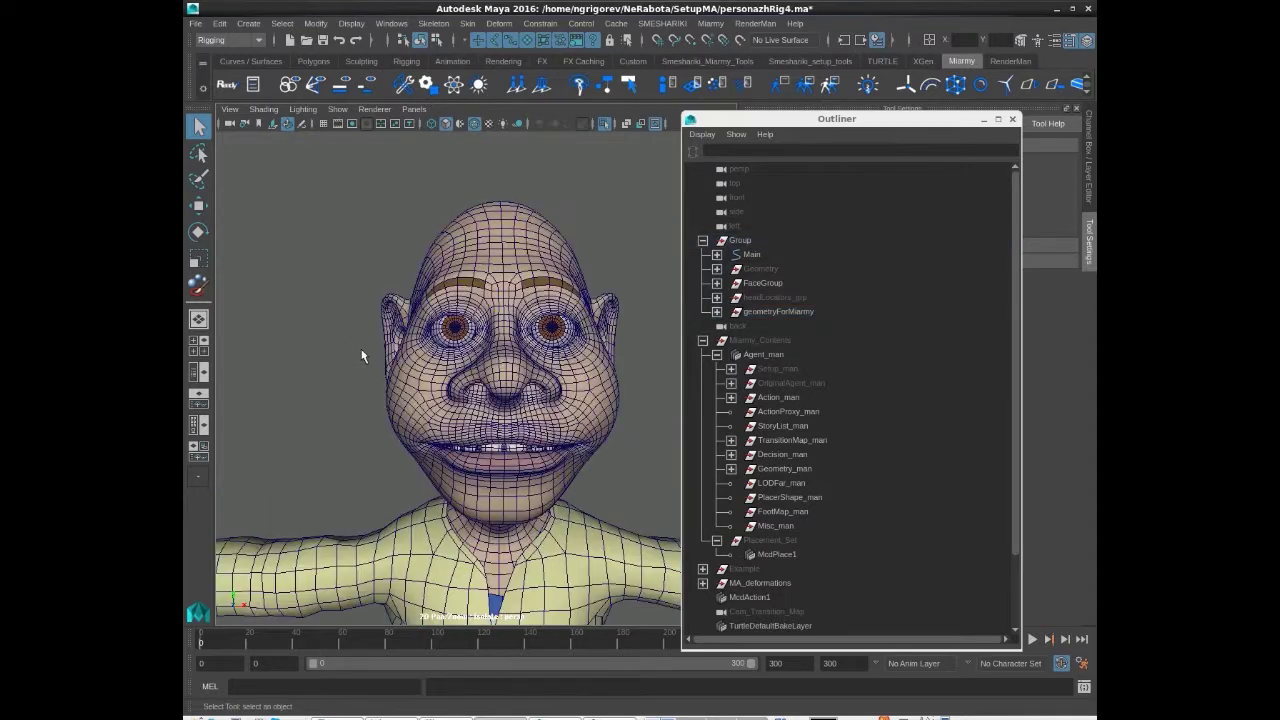
Step: Select all vertices of the eye_R mesh in component mode
left_click(440, 330)
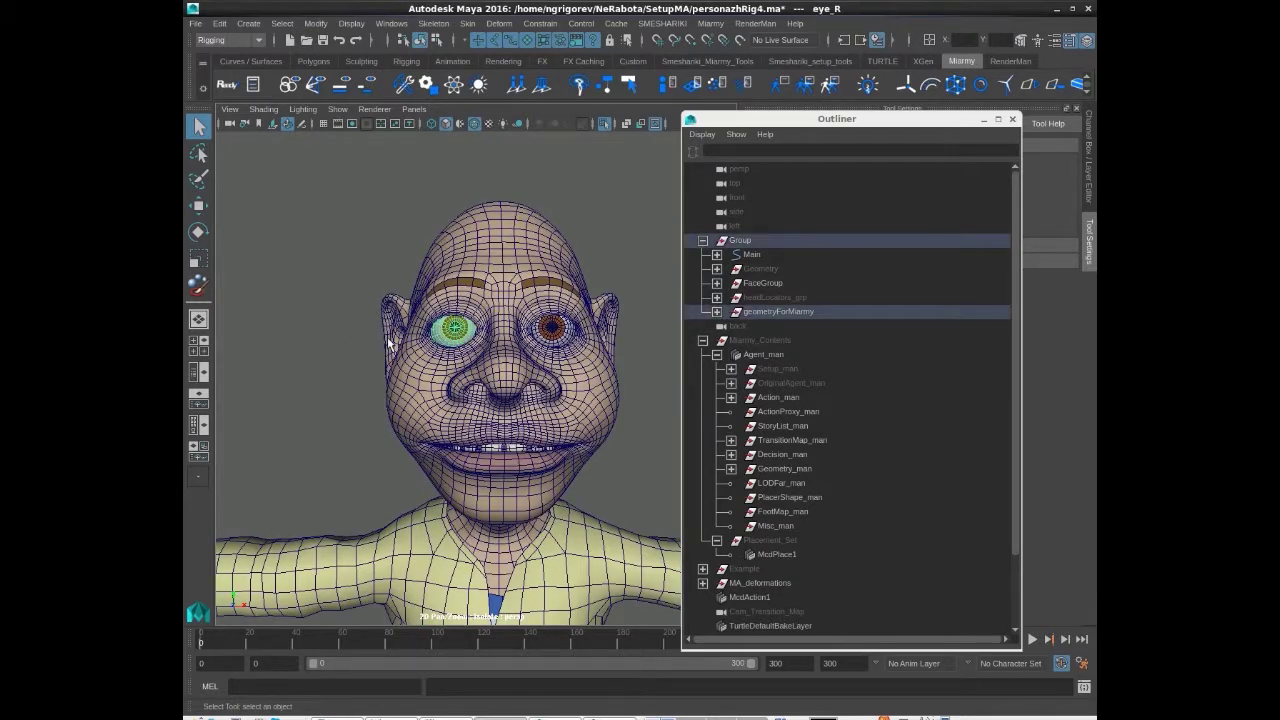
key("F8")
left_click_drag(558, 442, 558, 442)
scroll(343, 325, "up", 6)
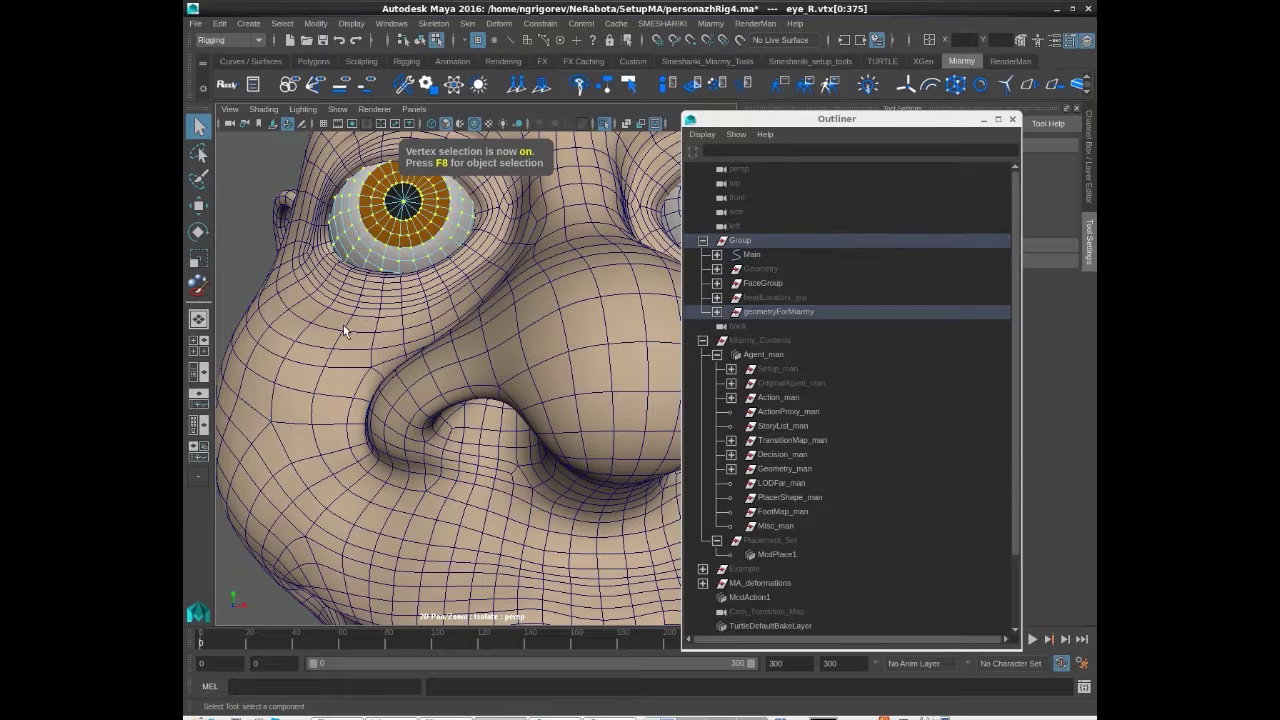
Step: Add the head vertices around the right eye to the selection and grow it twice across the surrounding eyelid area
left_click(278, 320)
left_click_drag(232, 227, 247, 256, "alt")
left_click_drag(346, 450, 406, 392, "alt")
left_click(392, 377, "shift")
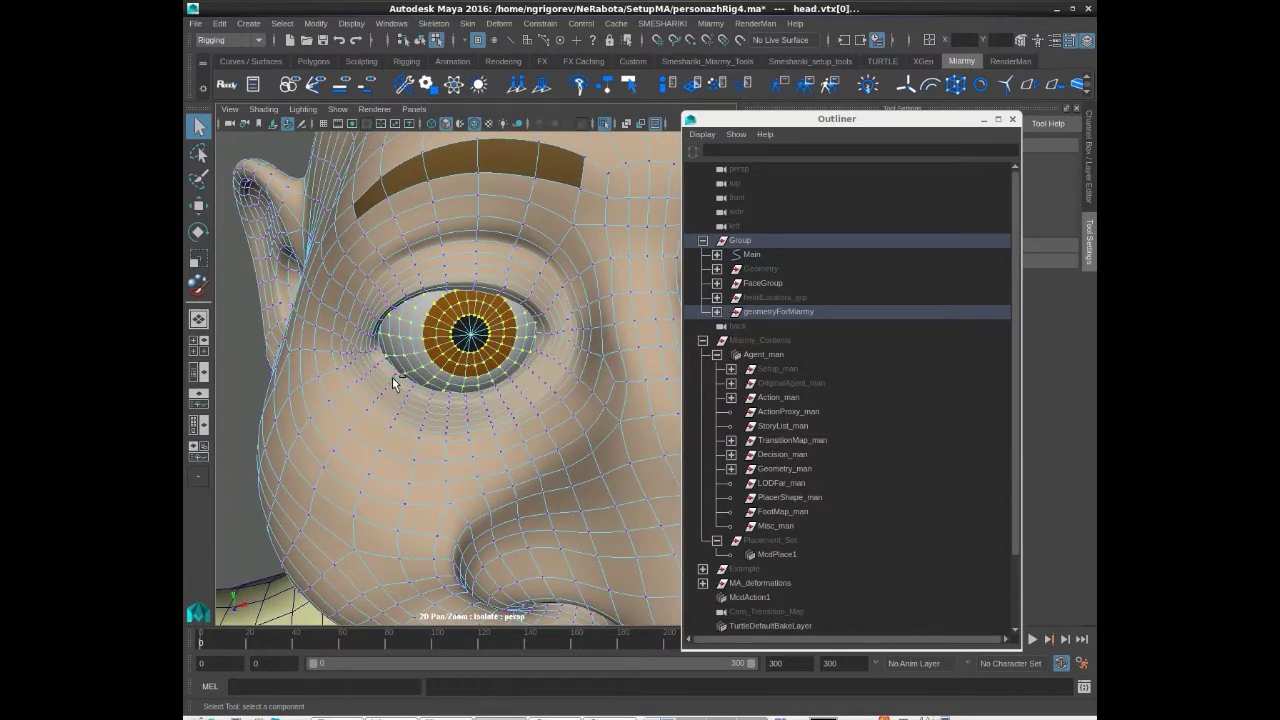
left_click(408, 388, "shift")
key("shift+period")
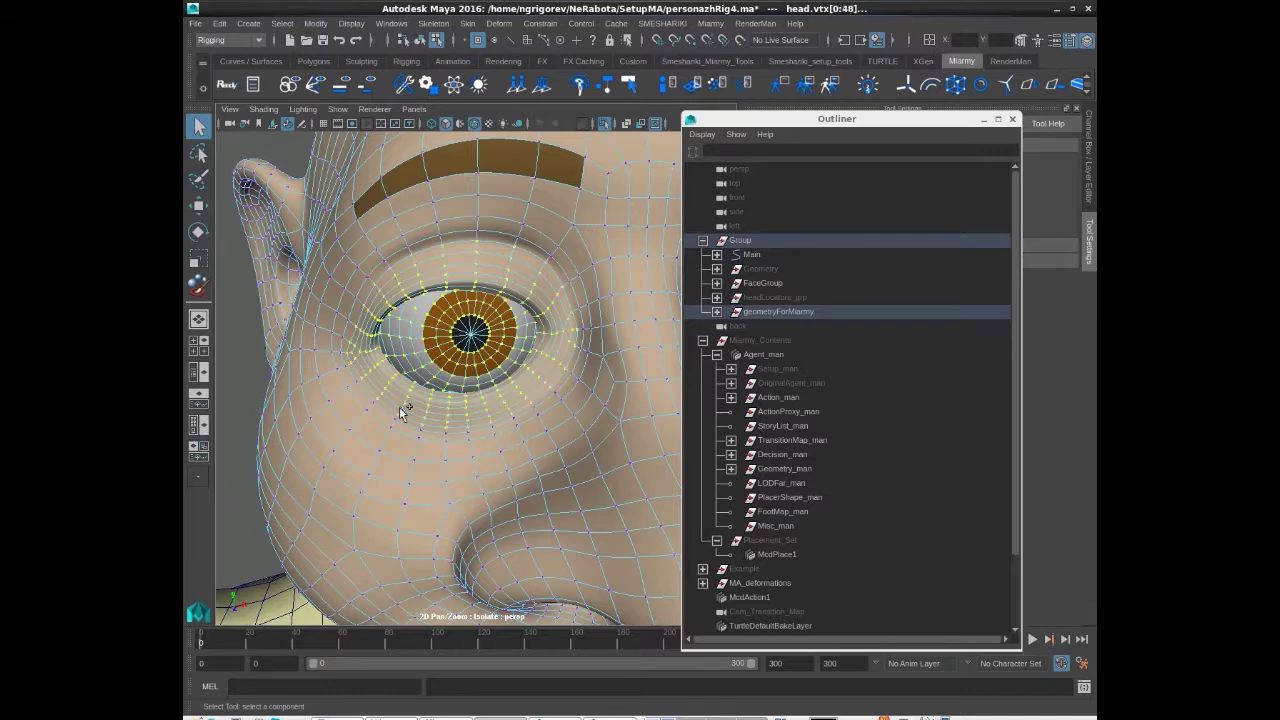
key("shift+period")
scroll(399, 407, "down", 5)
middle_click_drag(399, 407, 393, 350, "alt")
scroll(279, 347, "up", 3)
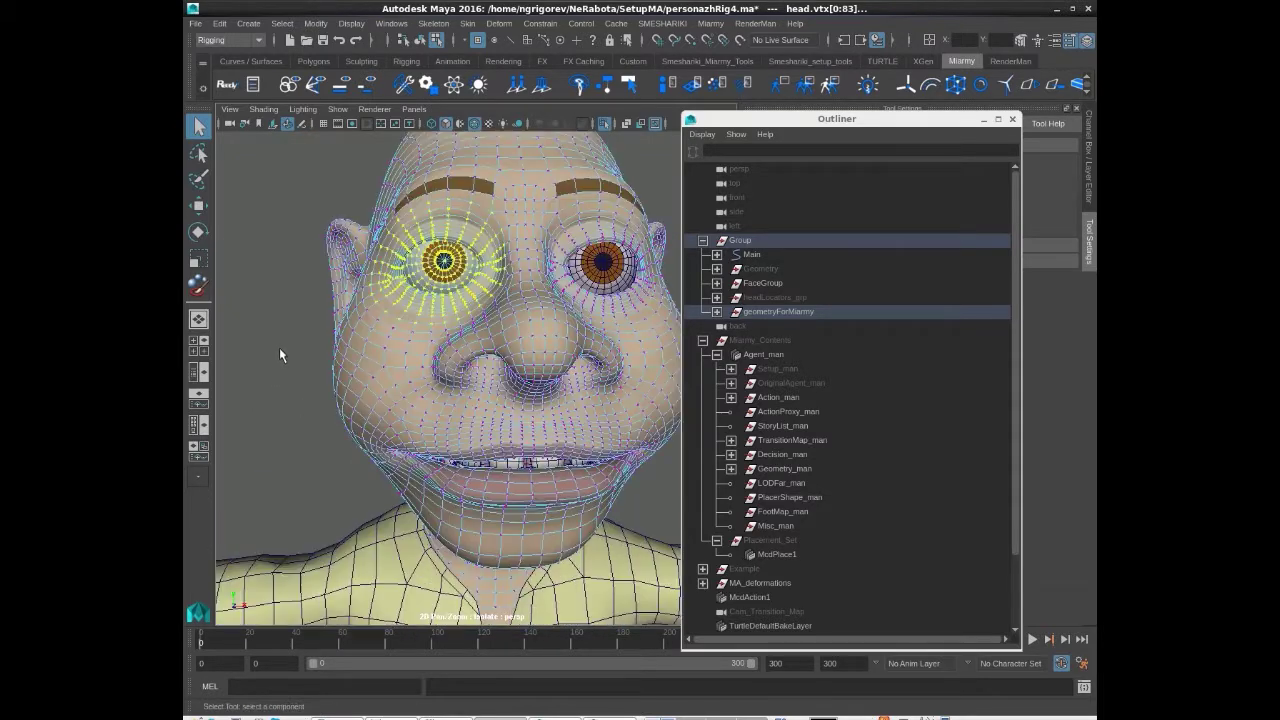
Step: Create a lattice deformer on the selected right eye and surrounding eyelid vertices
left_click(499, 23)
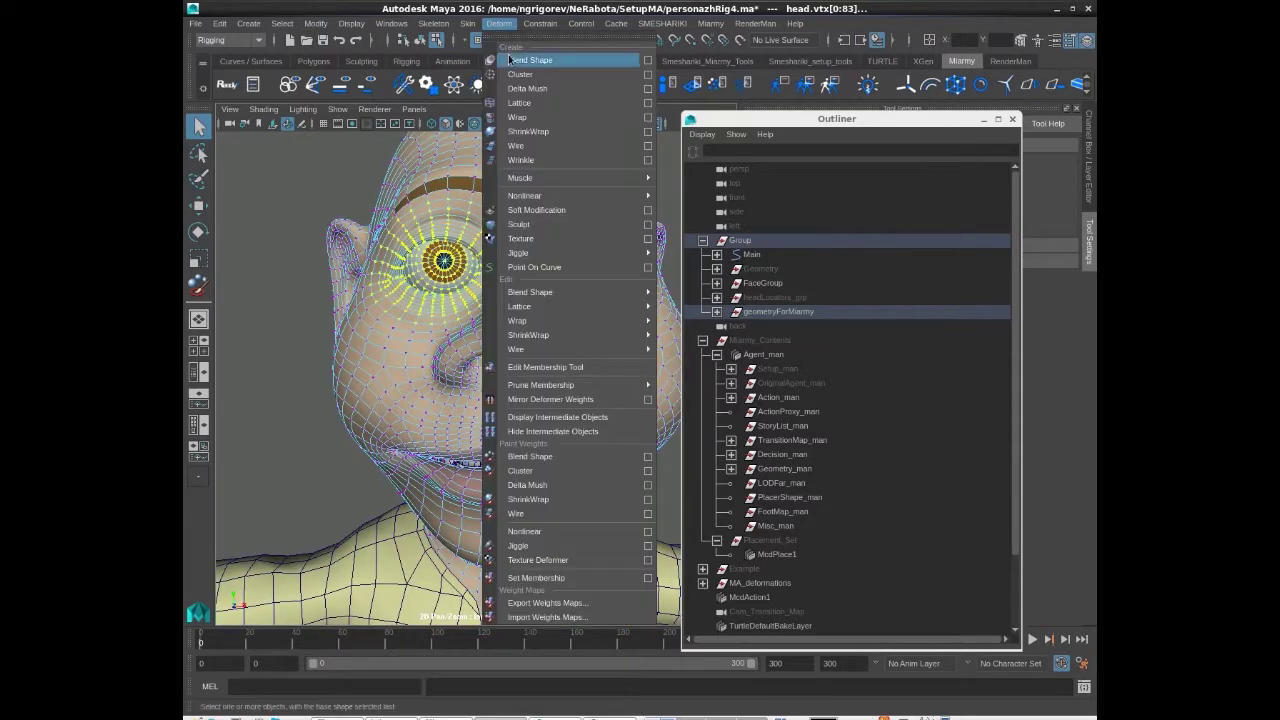
left_click(514, 103)
scroll(773, 505, "down", 3)
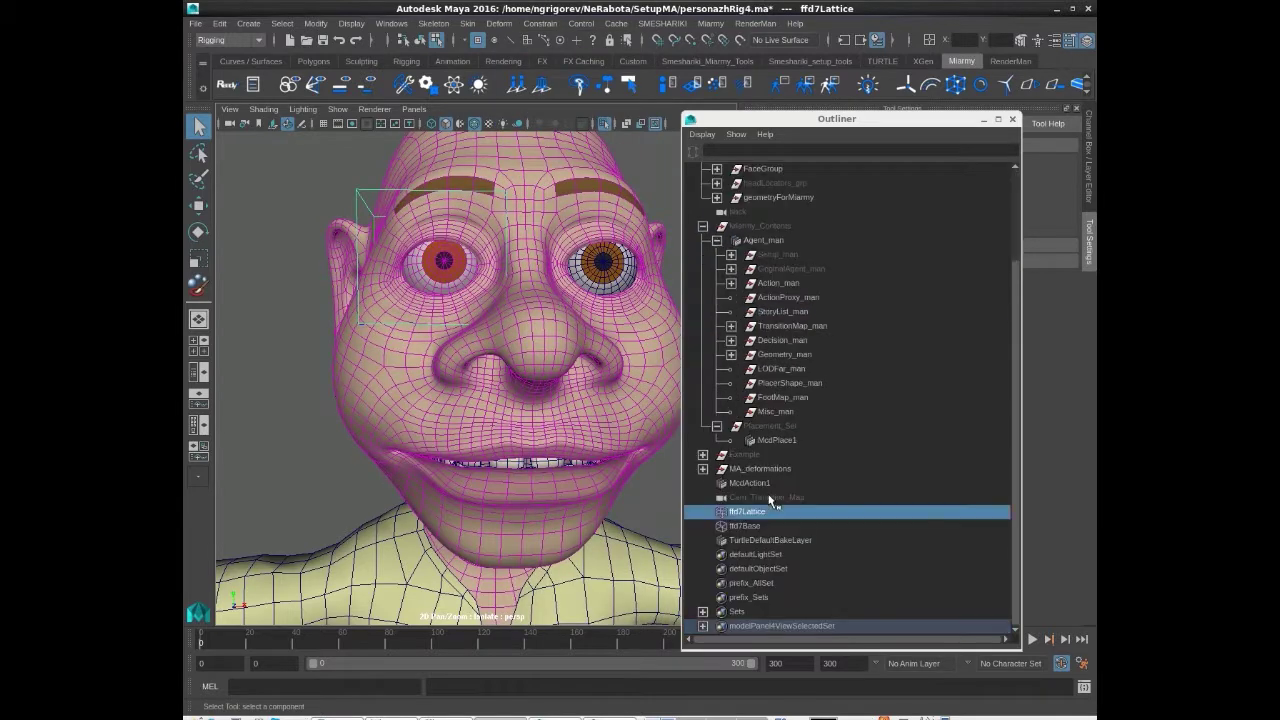
left_click_drag(755, 119, 796, 119)
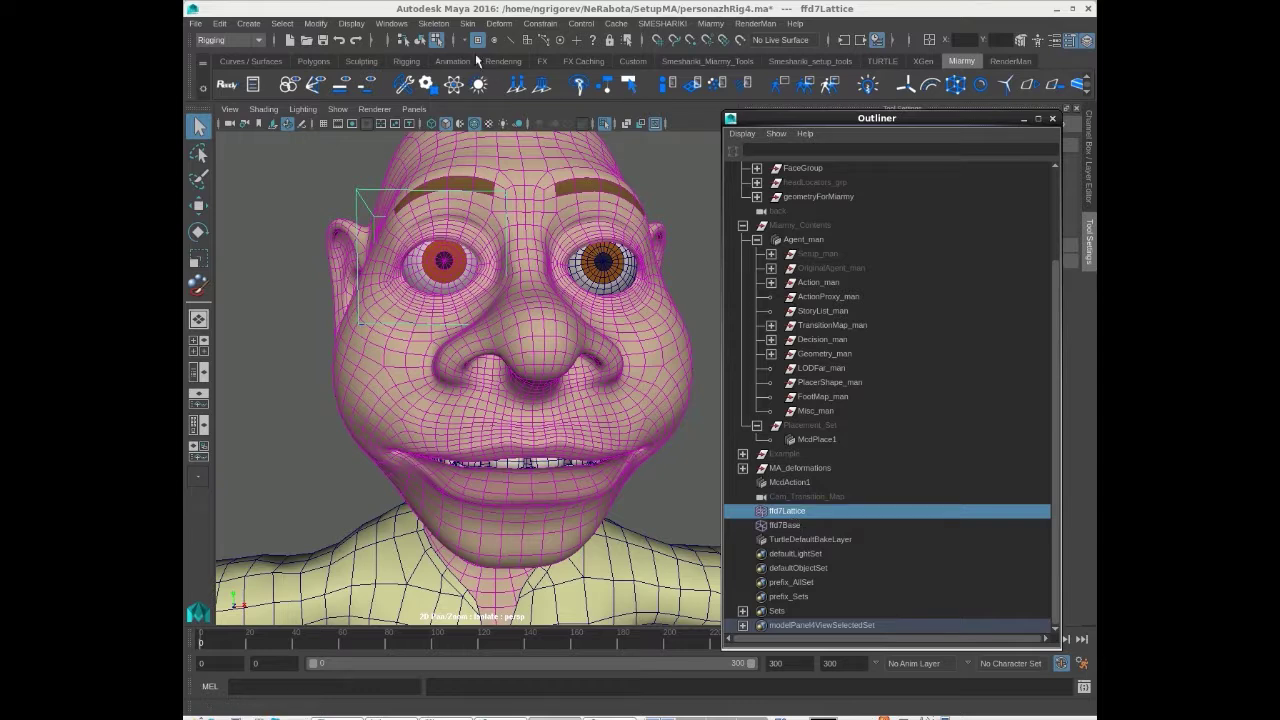
Step: Create a cluster deformer on the new right-eye lattice and move the Outliner clear of the face
left_click(500, 23)
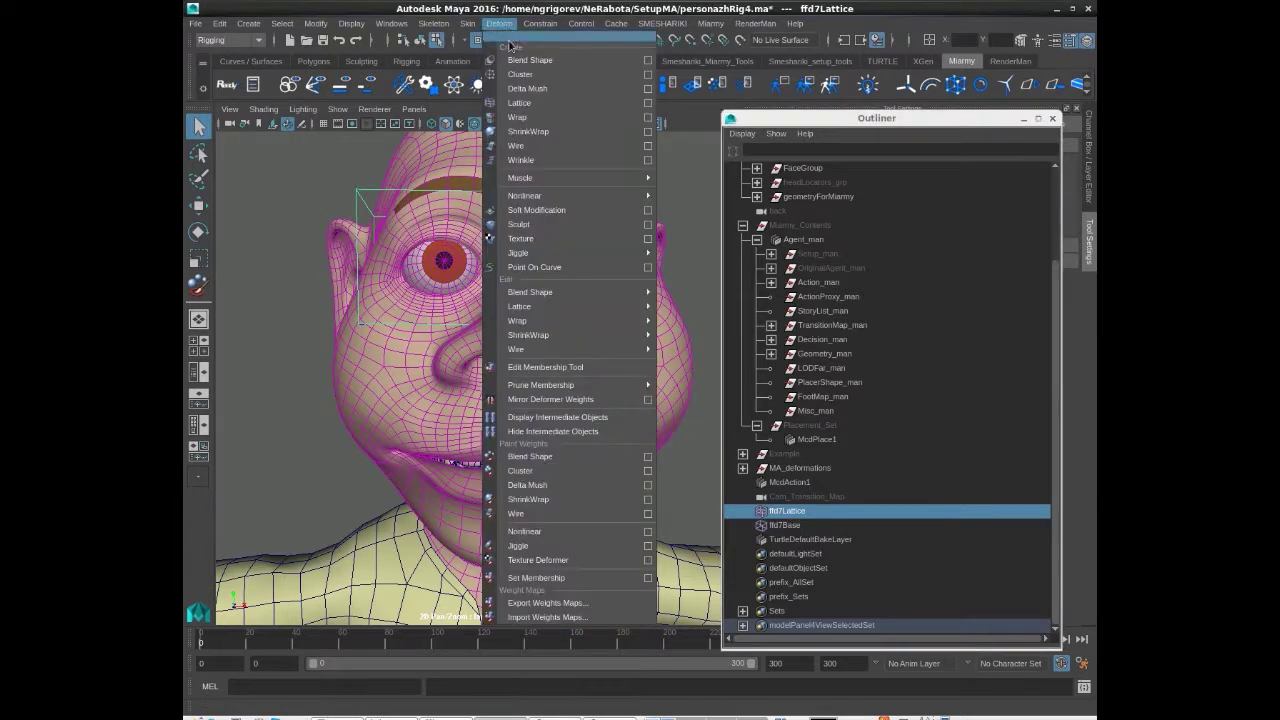
left_click(520, 75)
left_click_drag(772, 123, 883, 220)
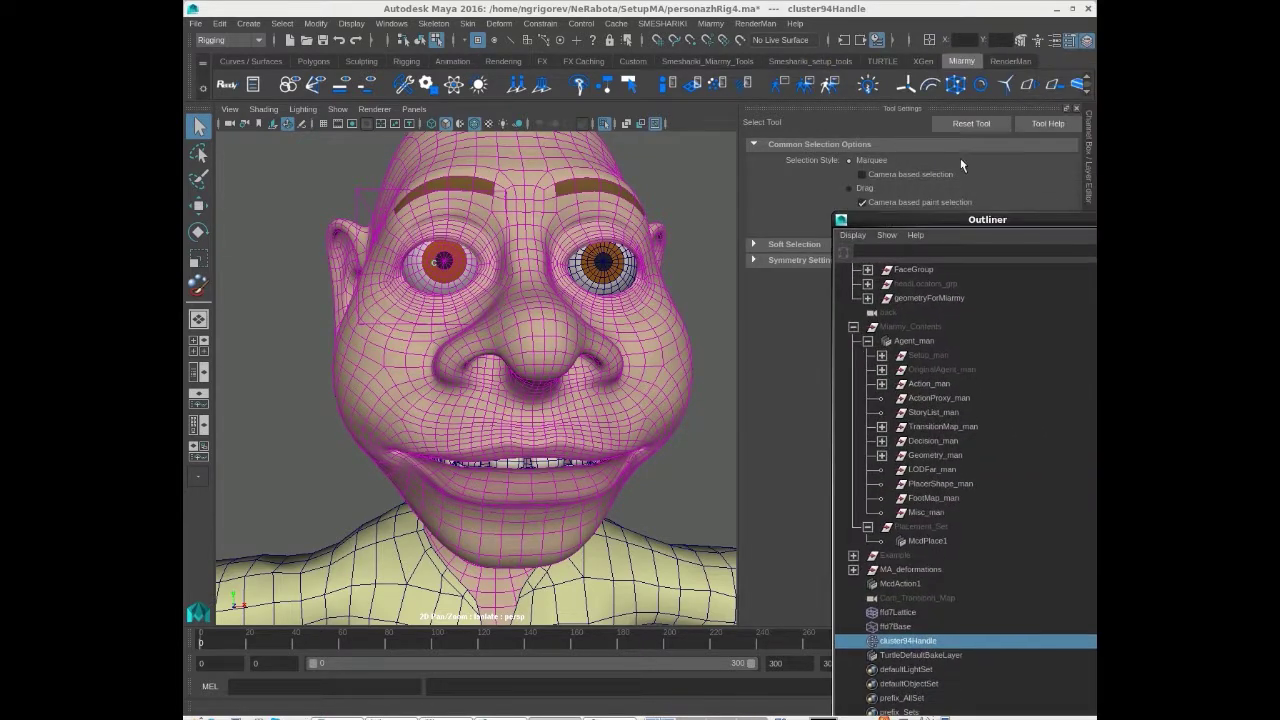
left_click(1088, 137)
left_click_drag(970, 224, 988, 78)
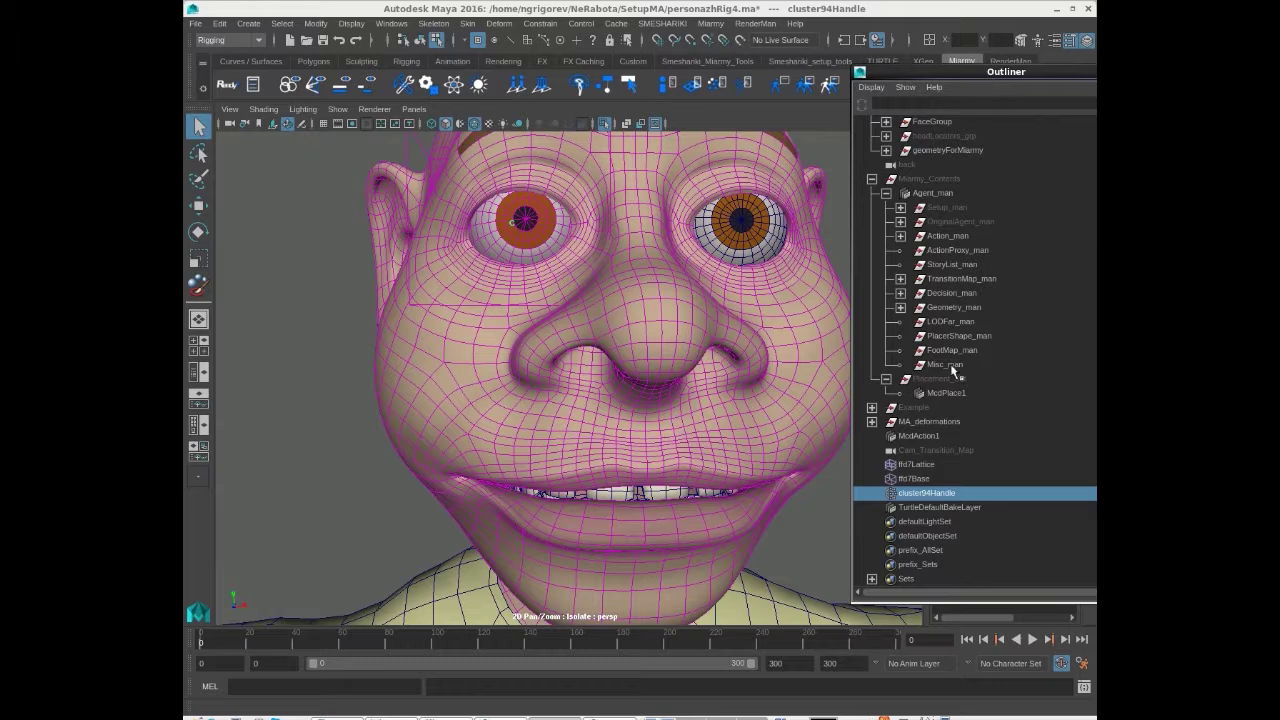
Step: Test the right-eye cluster by scaling it uniformly to about 0.6 and to 0, and reset Scale X, Y and Z to 1
key("f")
key("r")
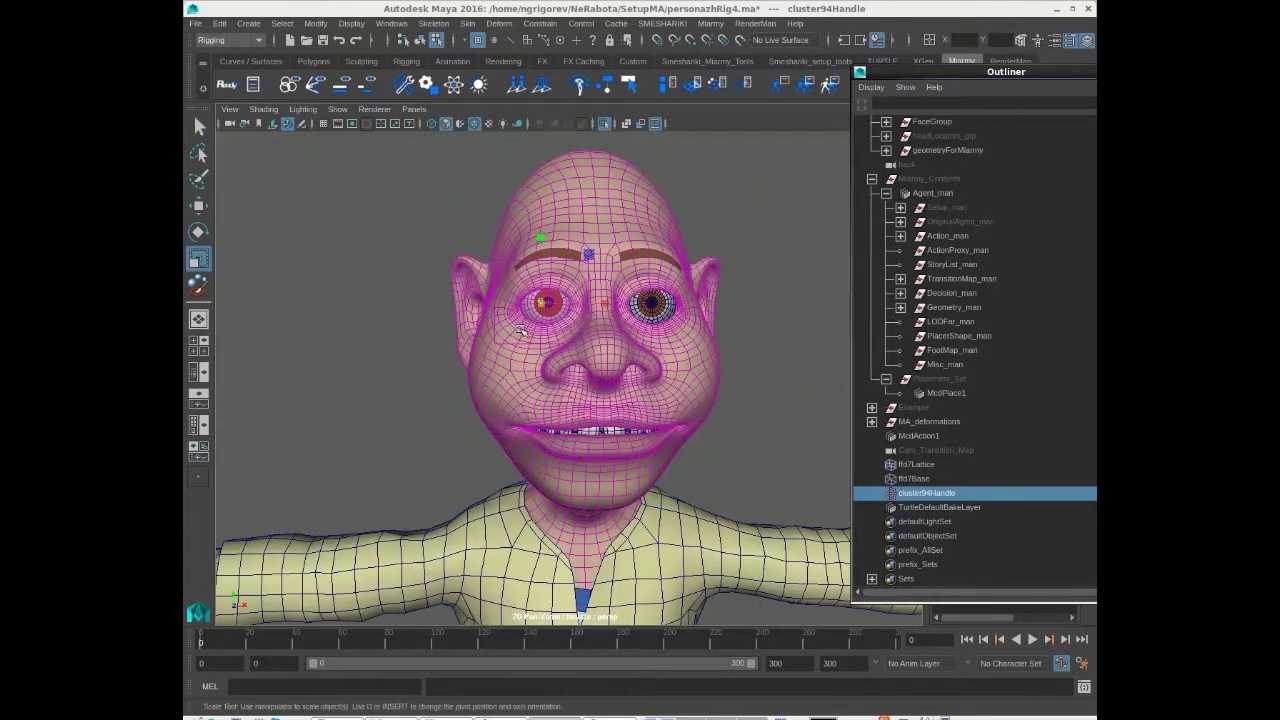
left_click_drag(543, 304, 508, 304)
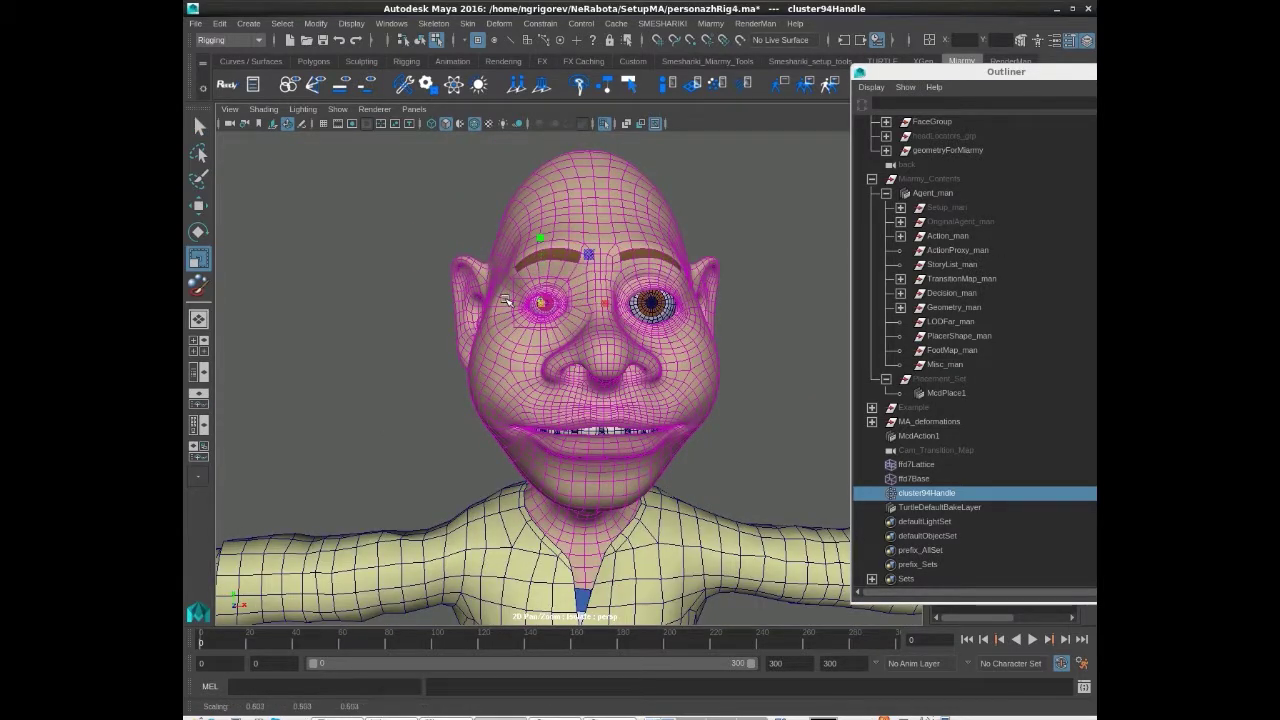
right_click_drag(508, 304, 542, 304, "alt")
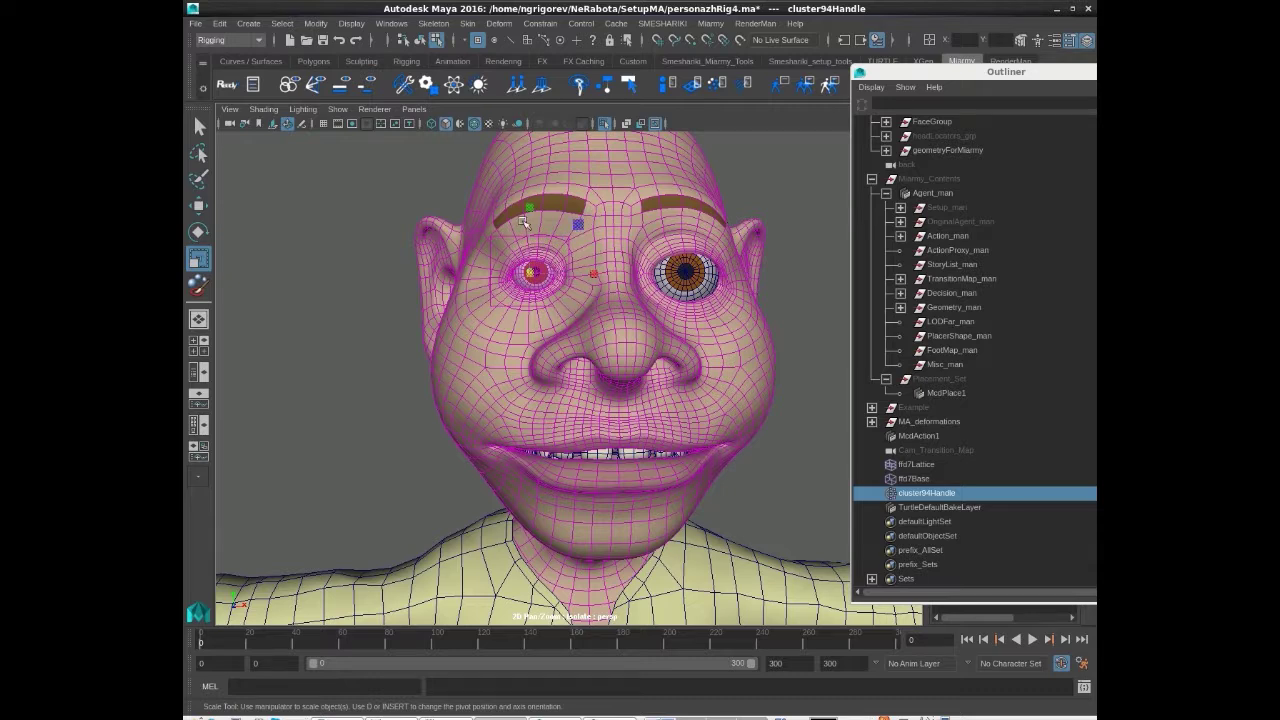
left_click_drag(940, 71, 927, 270)
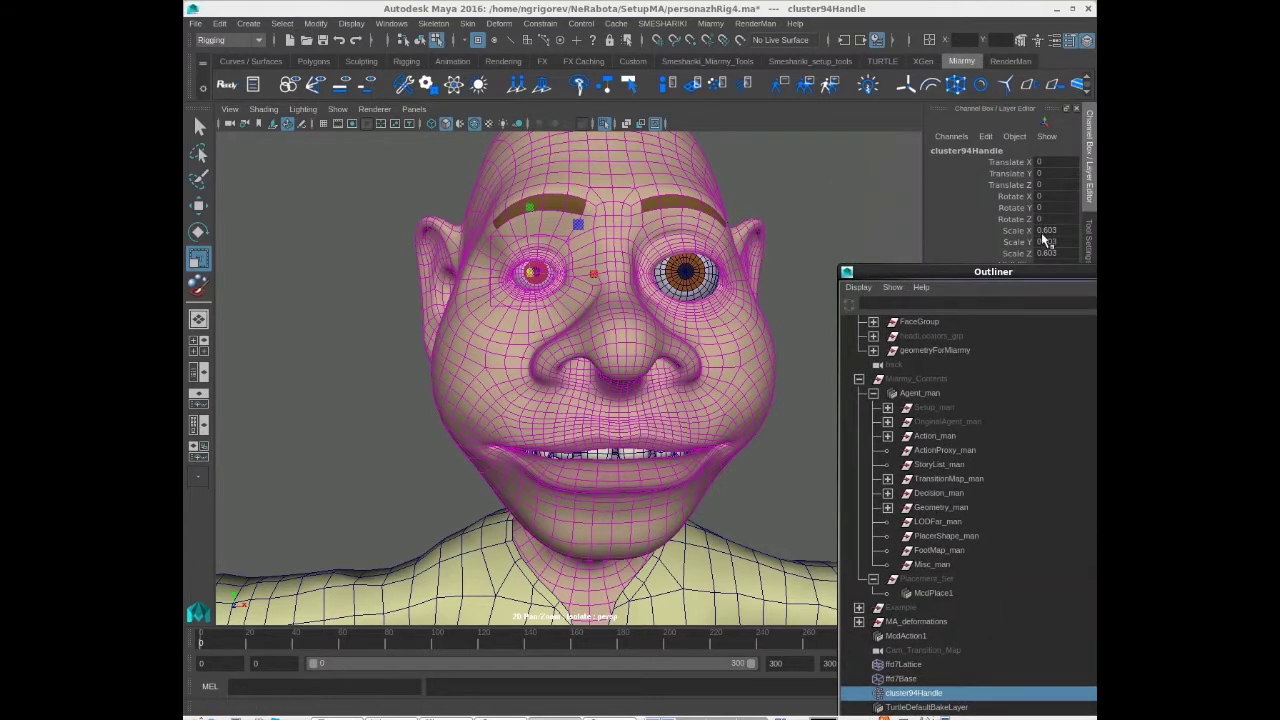
left_click_drag(1057, 258, 1052, 274)
key("Return")
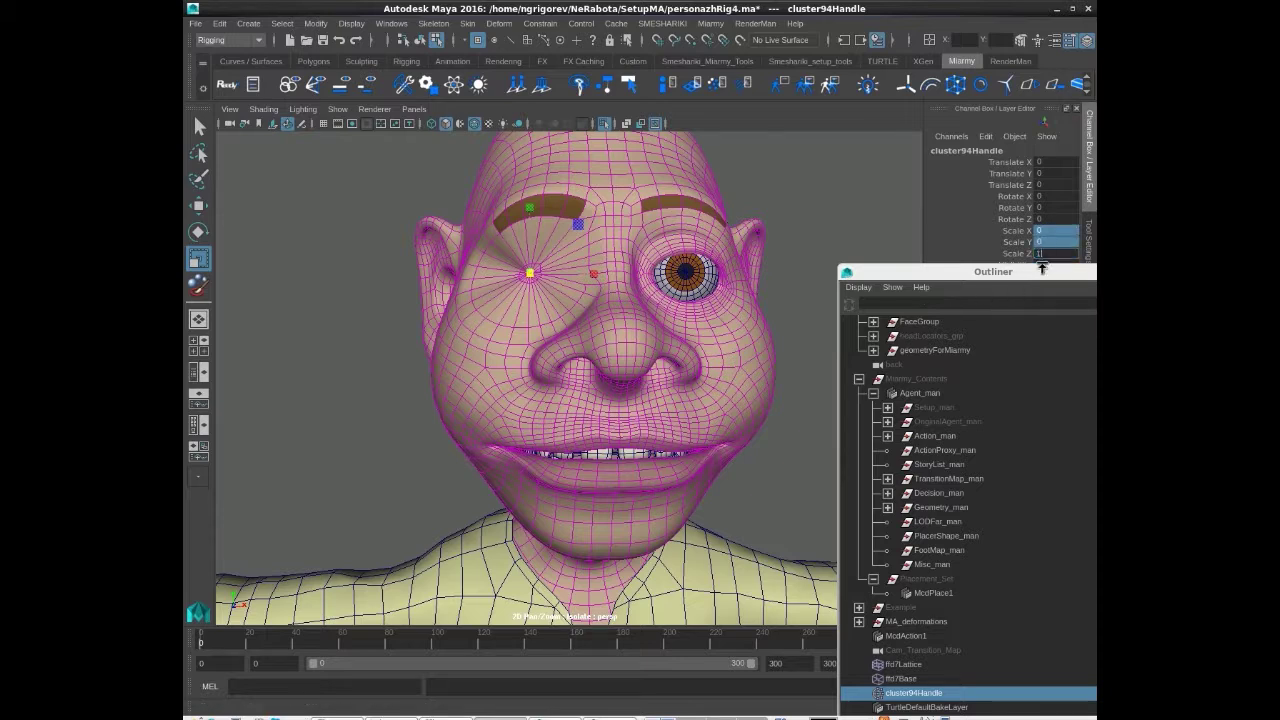
type("1")
key("Return")
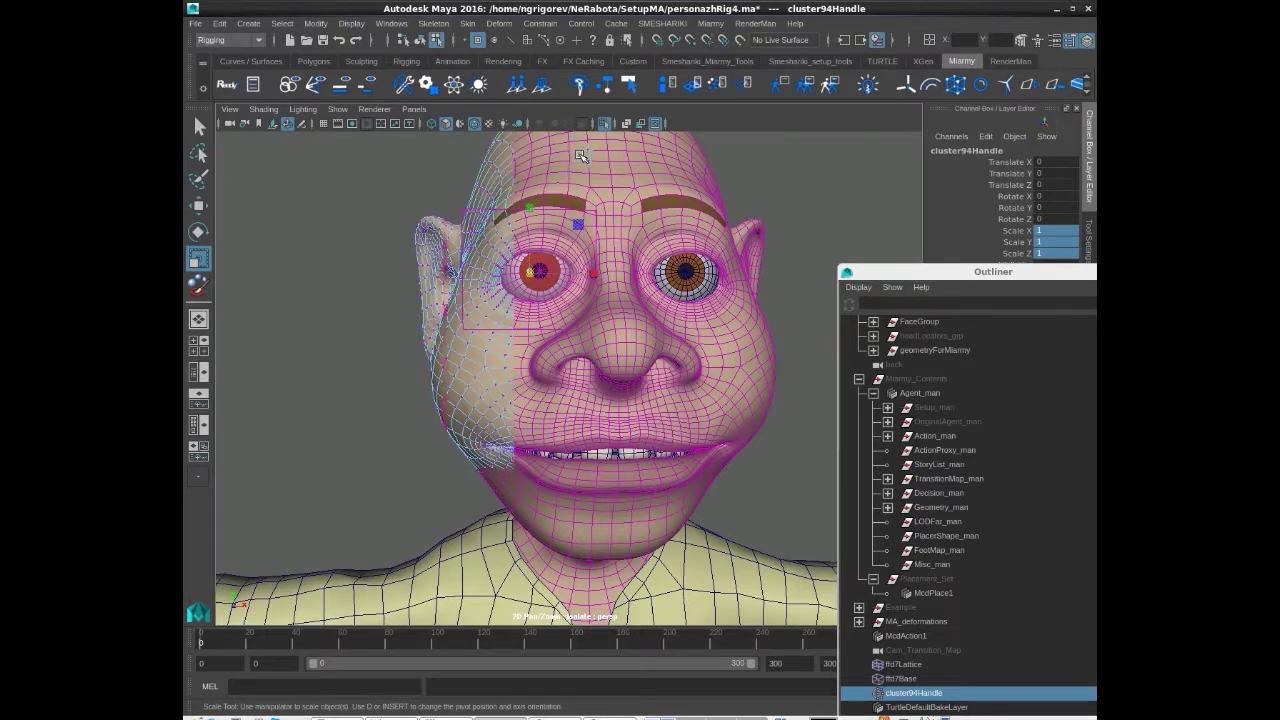
Step: Apply a Delta Mush deformer to the head mesh in object mode
left_click(580, 156)
key("F8")
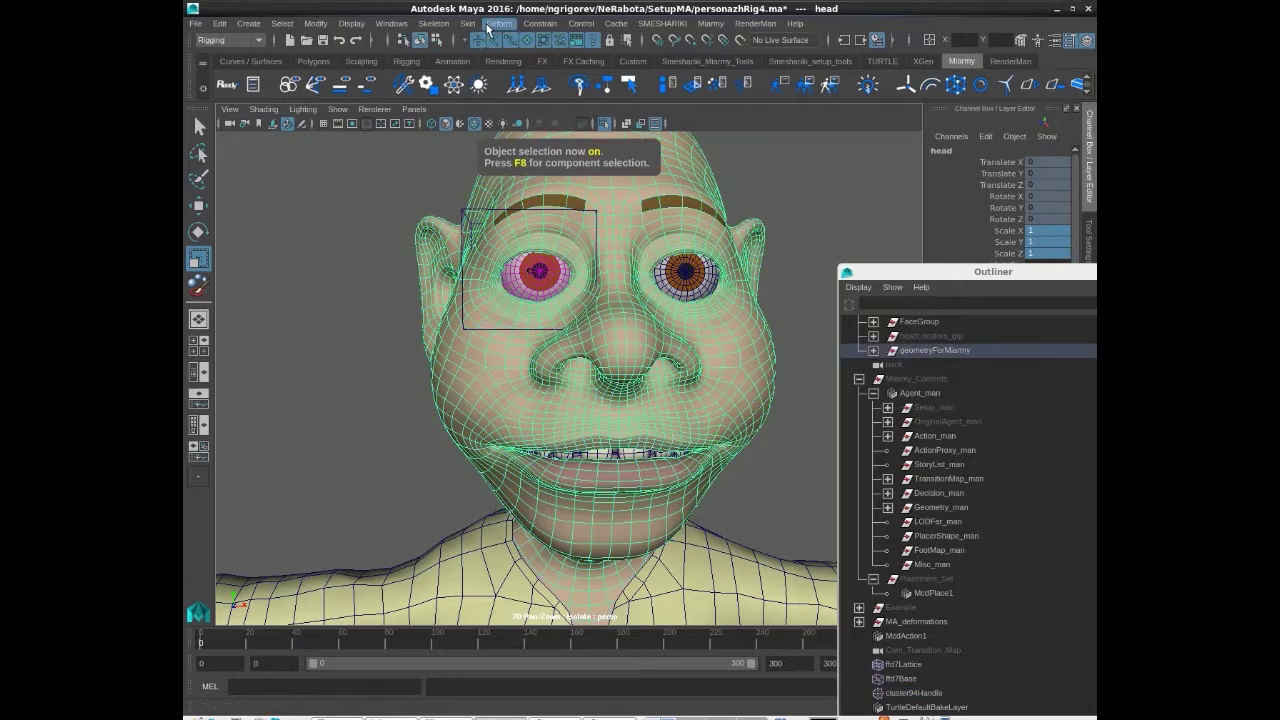
left_click(488, 25)
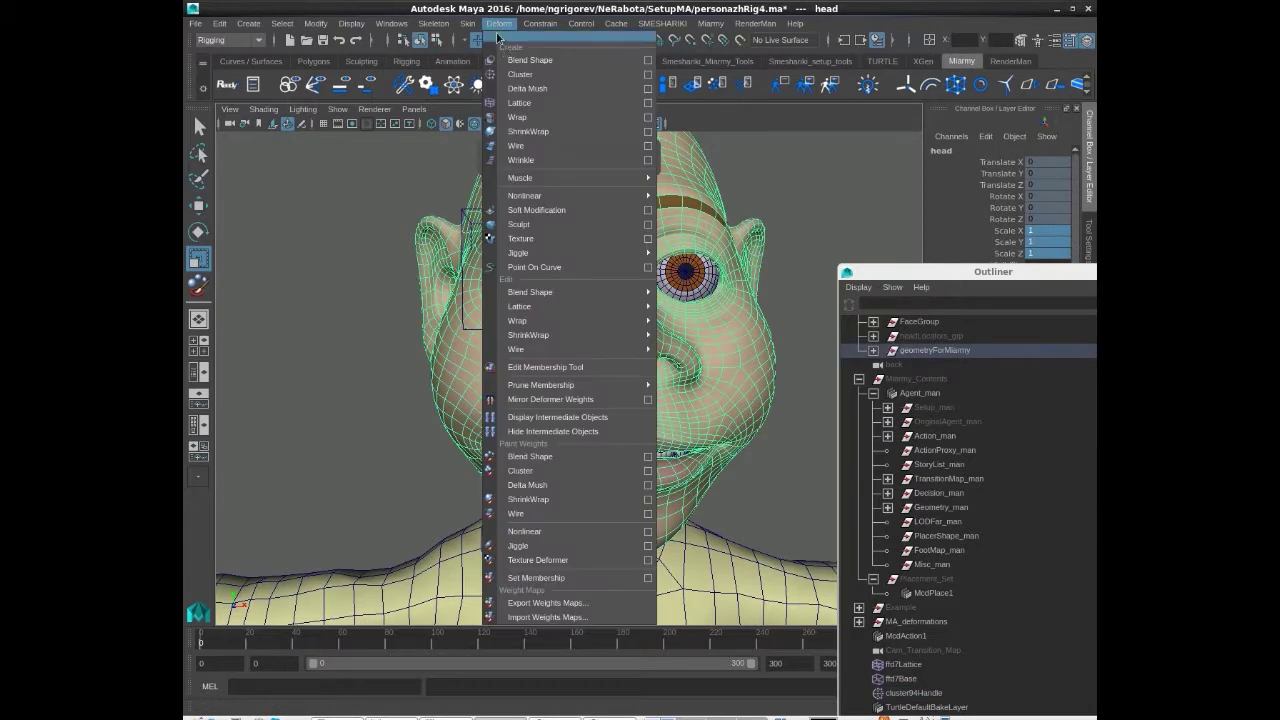
left_click(532, 90)
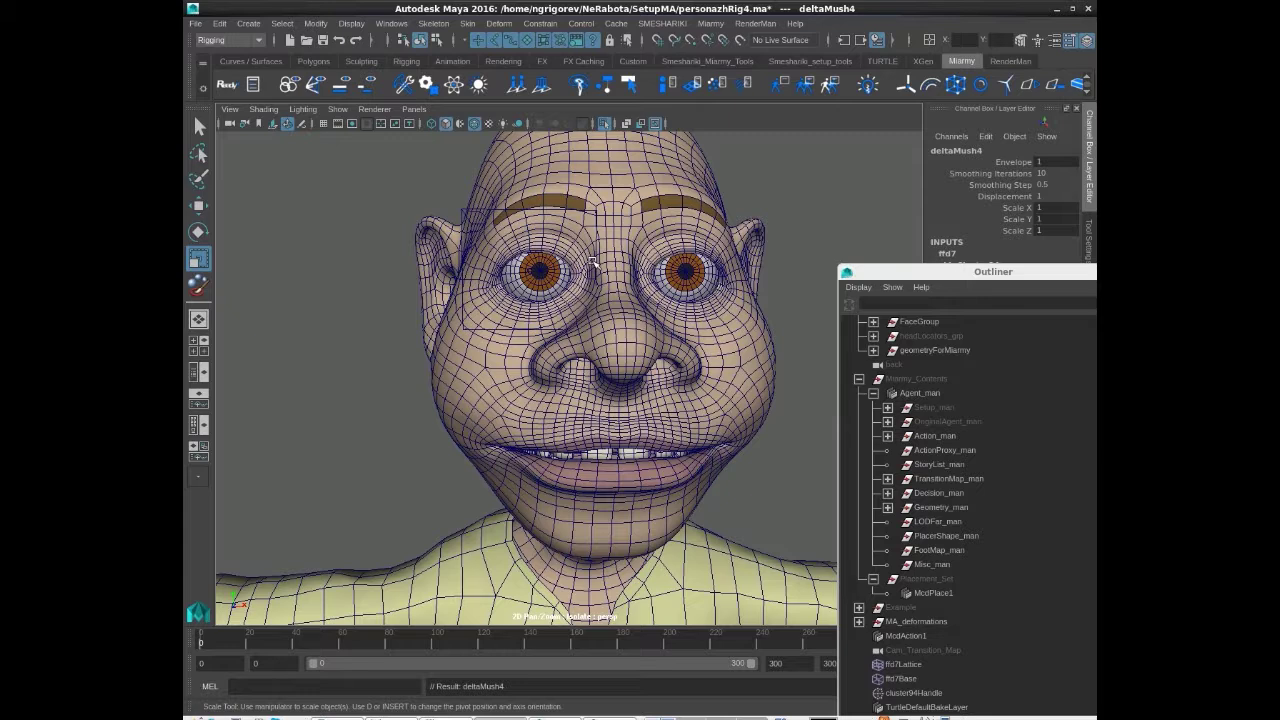
Step: Select the right-eye cluster handle, scale the eye area up uniformly and move it slightly down
left_click_drag(920, 272, 897, 145)
scroll(873, 357, "down", 1)
left_click(879, 552)
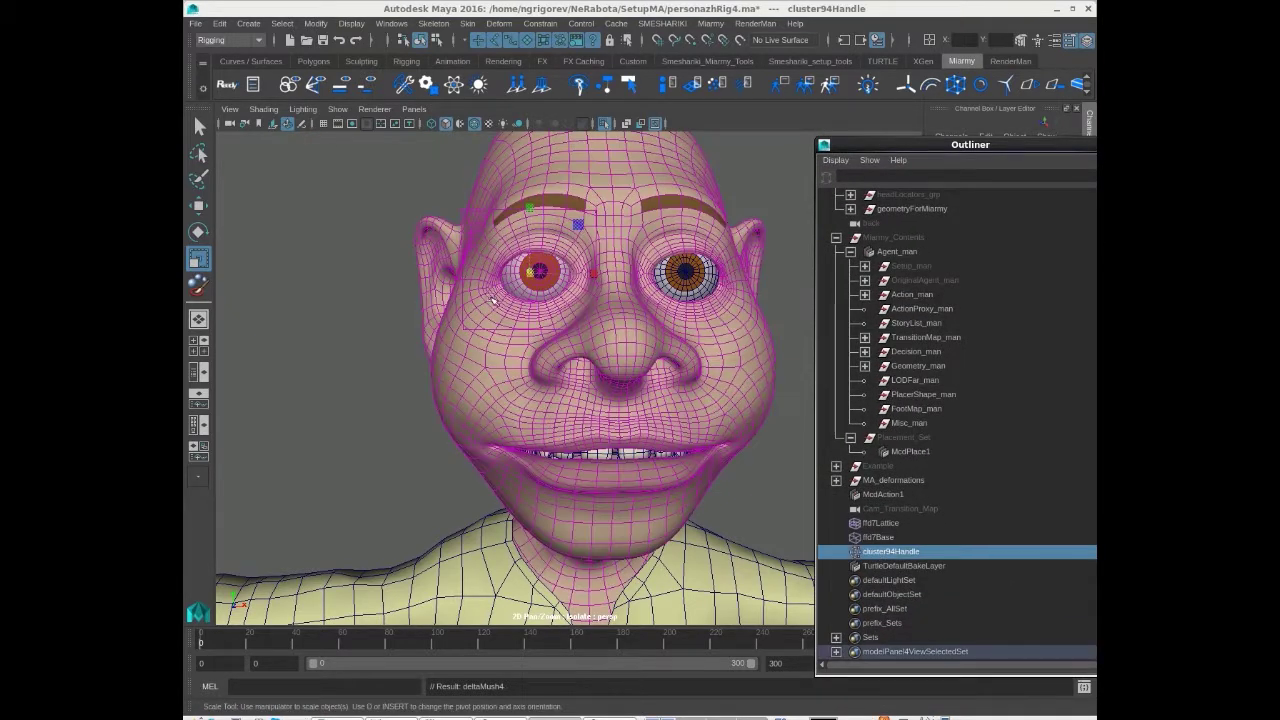
left_click_drag(531, 272, 547, 333)
key("w")
mouse_move(536, 210)
left_mouse_down()
mouse_move(523, 189)
mouse_move(516, 222)
left_mouse_up()
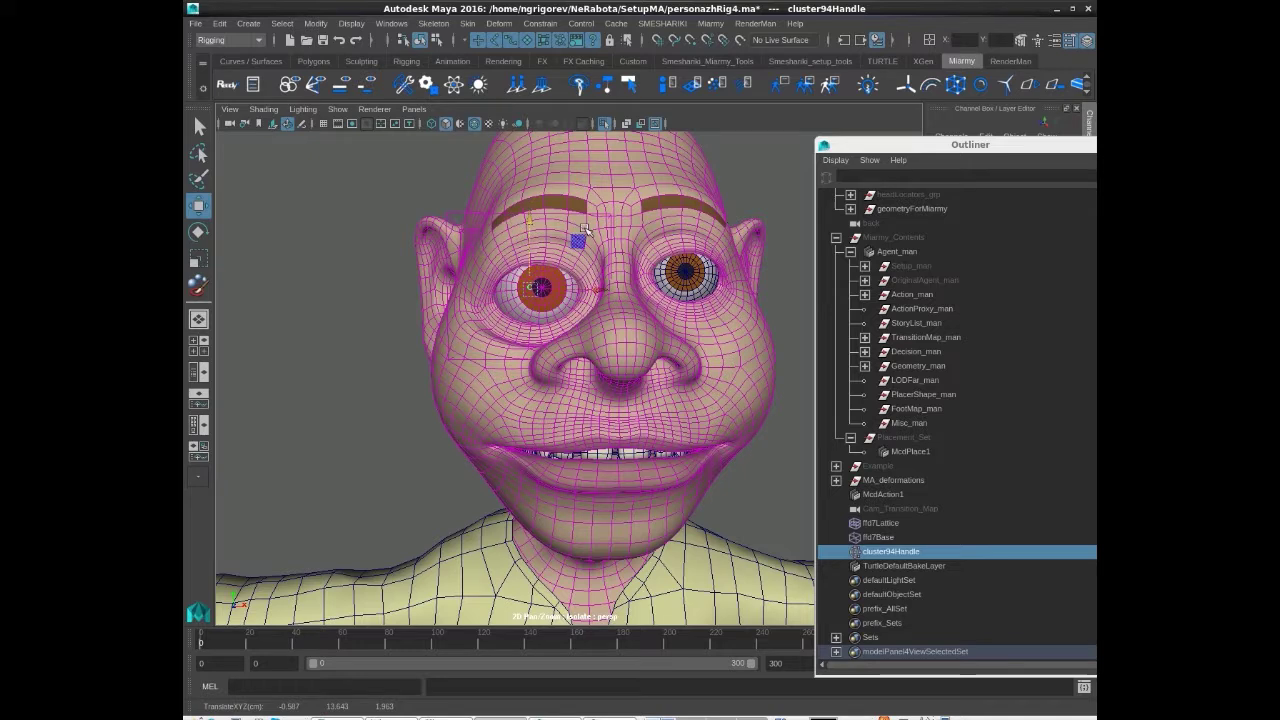
Step: Set the Smoothing Iterations of the head's deltaMush4 to 20
left_click(568, 166)
left_click_drag(897, 153, 934, 369)
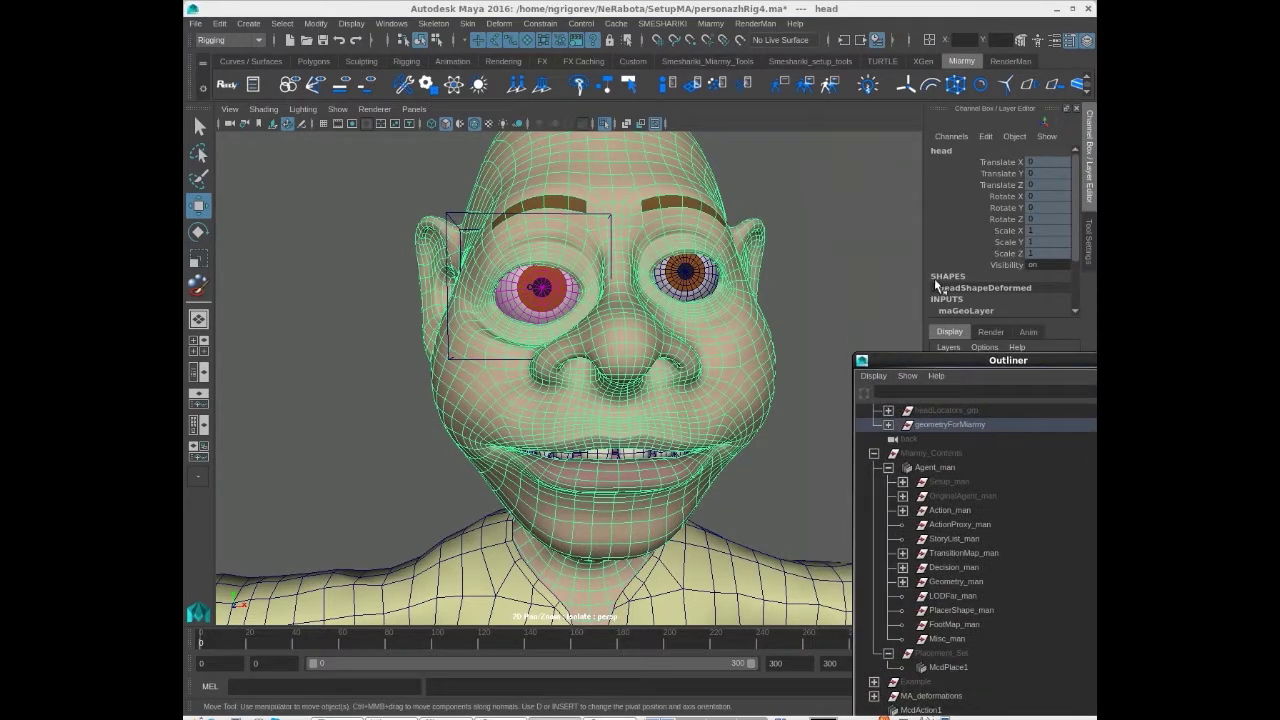
scroll(955, 265, "down", 3)
double_click(1040, 276)
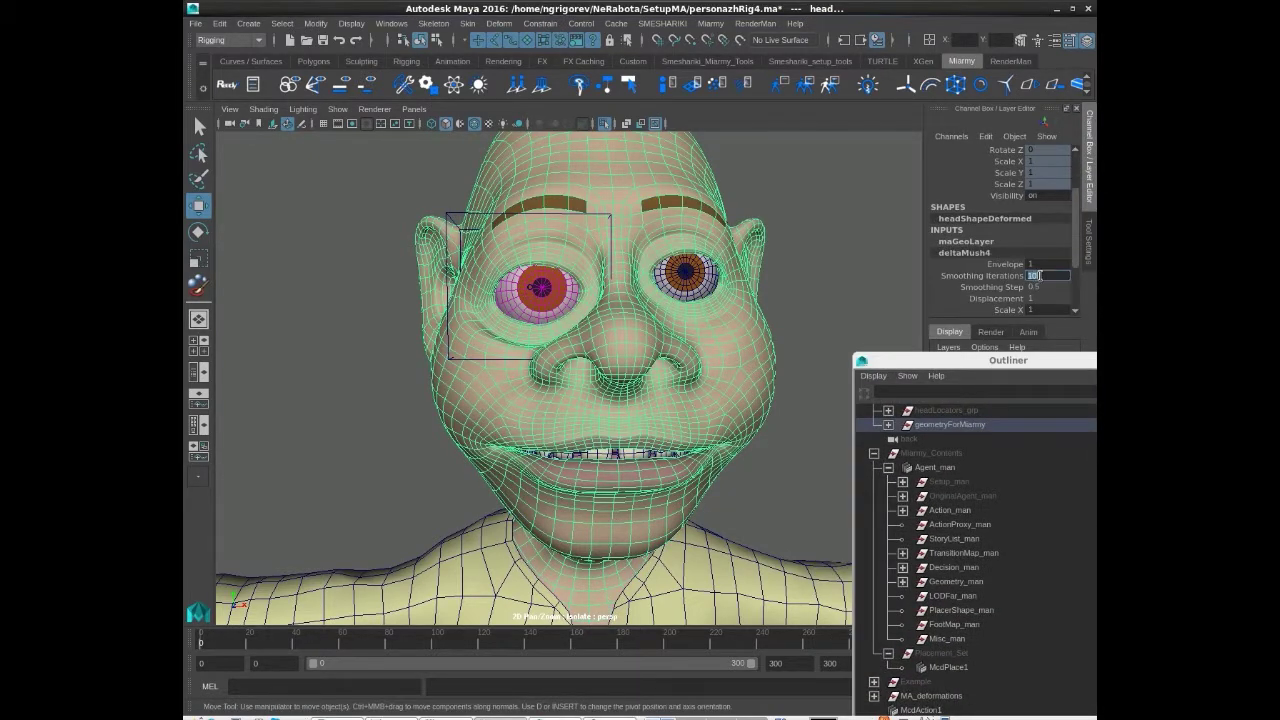
key("Return")
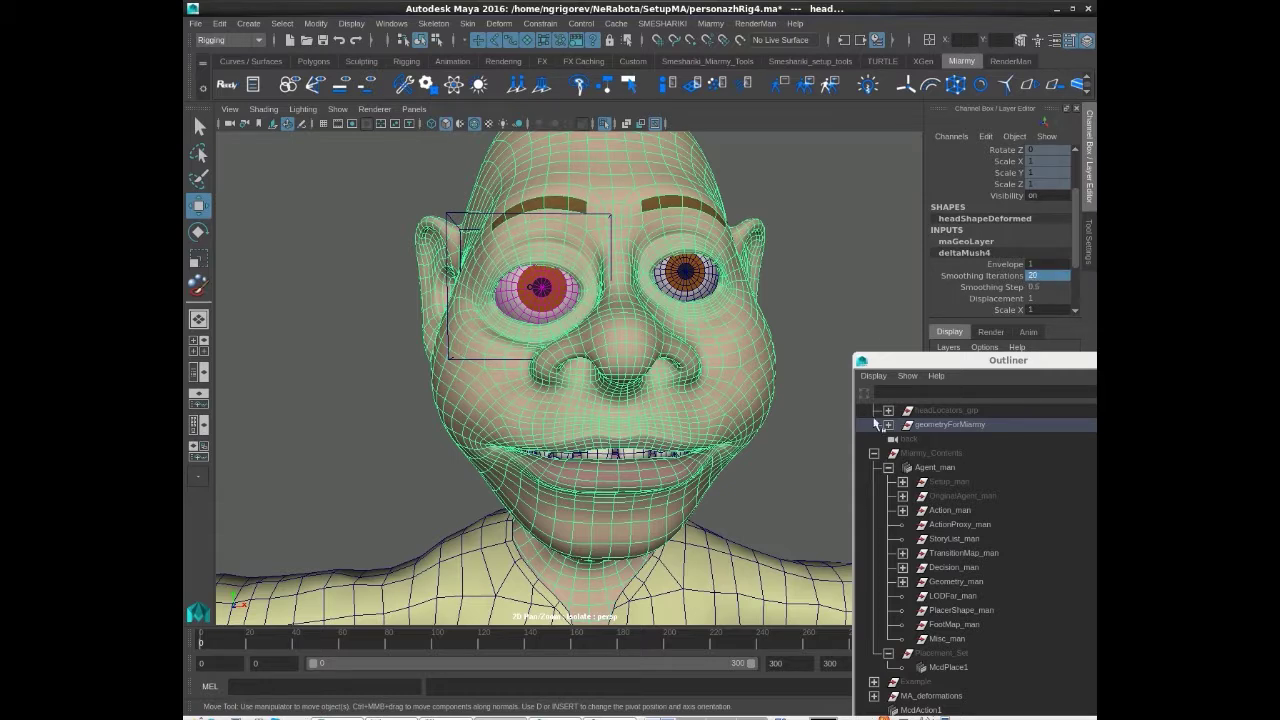
Step: Turn off viewport isolation and bring the facial control board into view
left_click_drag(905, 362, 1034, 143)
left_click(604, 124)
scroll(818, 232, "down", 3)
middle_click_drag(818, 232, 731, 229, "alt")
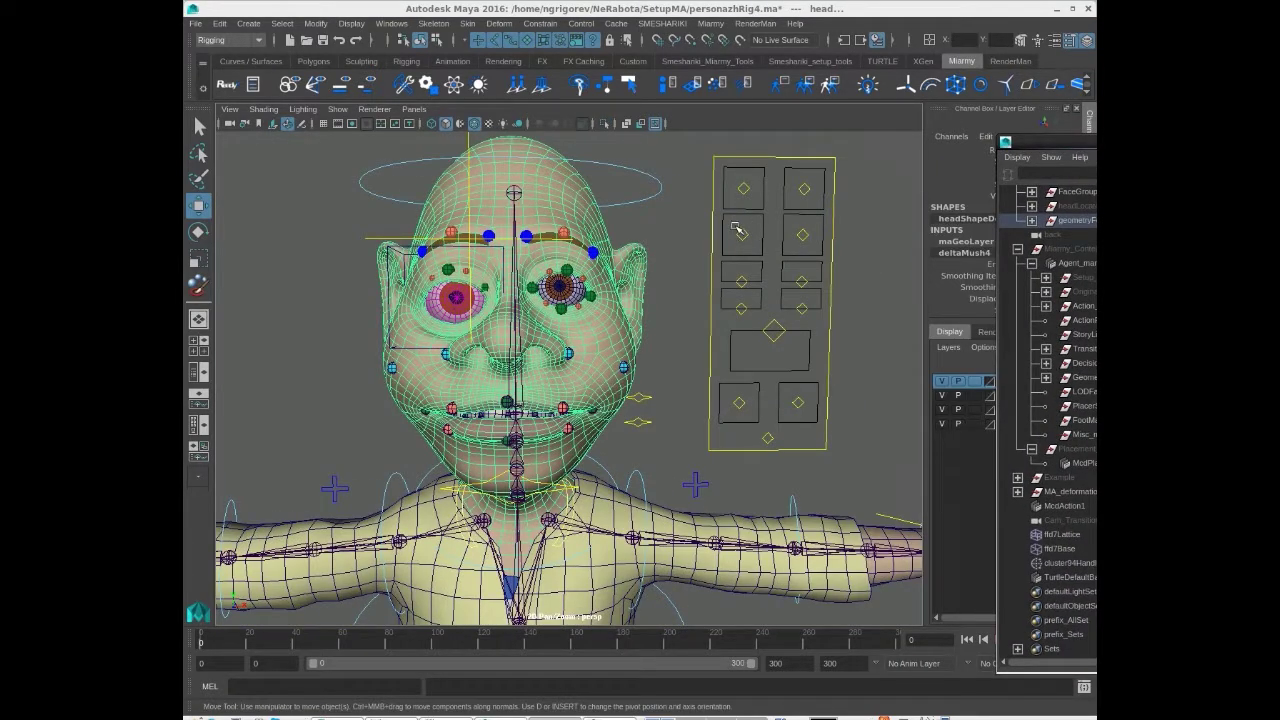
Step: Test the blink by setting Blink to 10 on ctrlEye_R, and restore Upper Lid Follow to 10 and Blink to 0
left_click(738, 230)
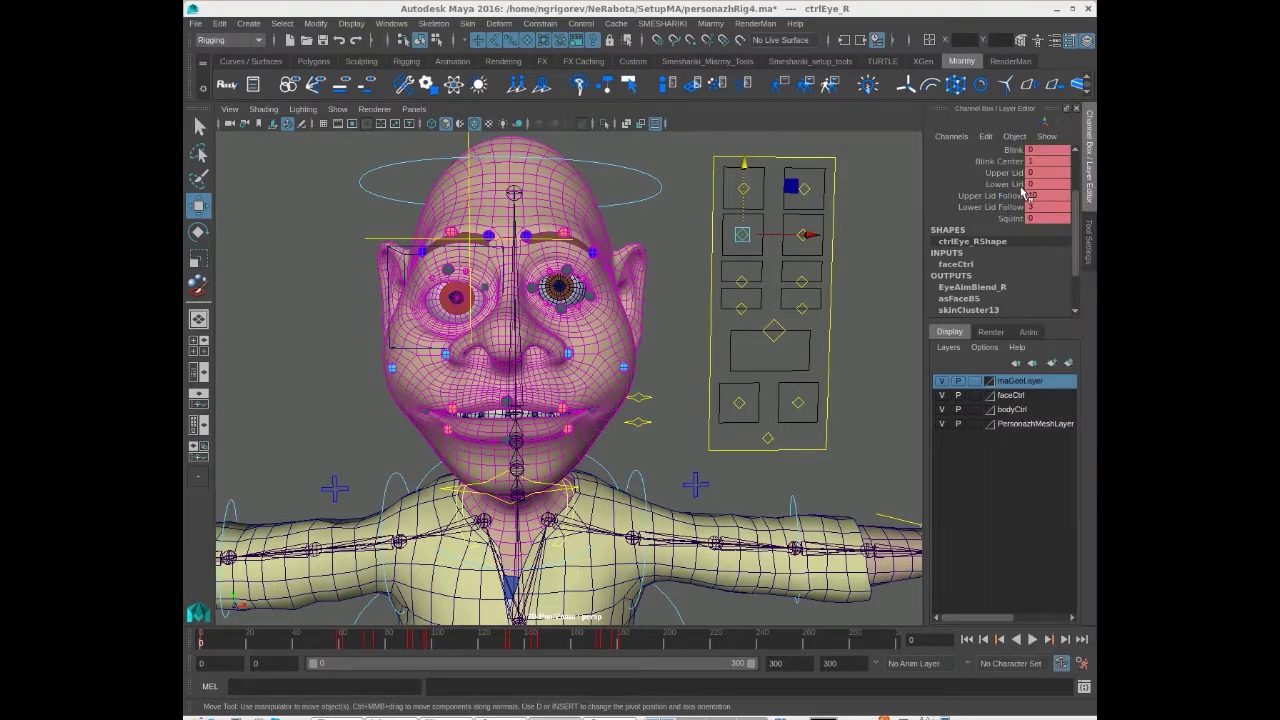
left_click(1035, 150)
type("10")
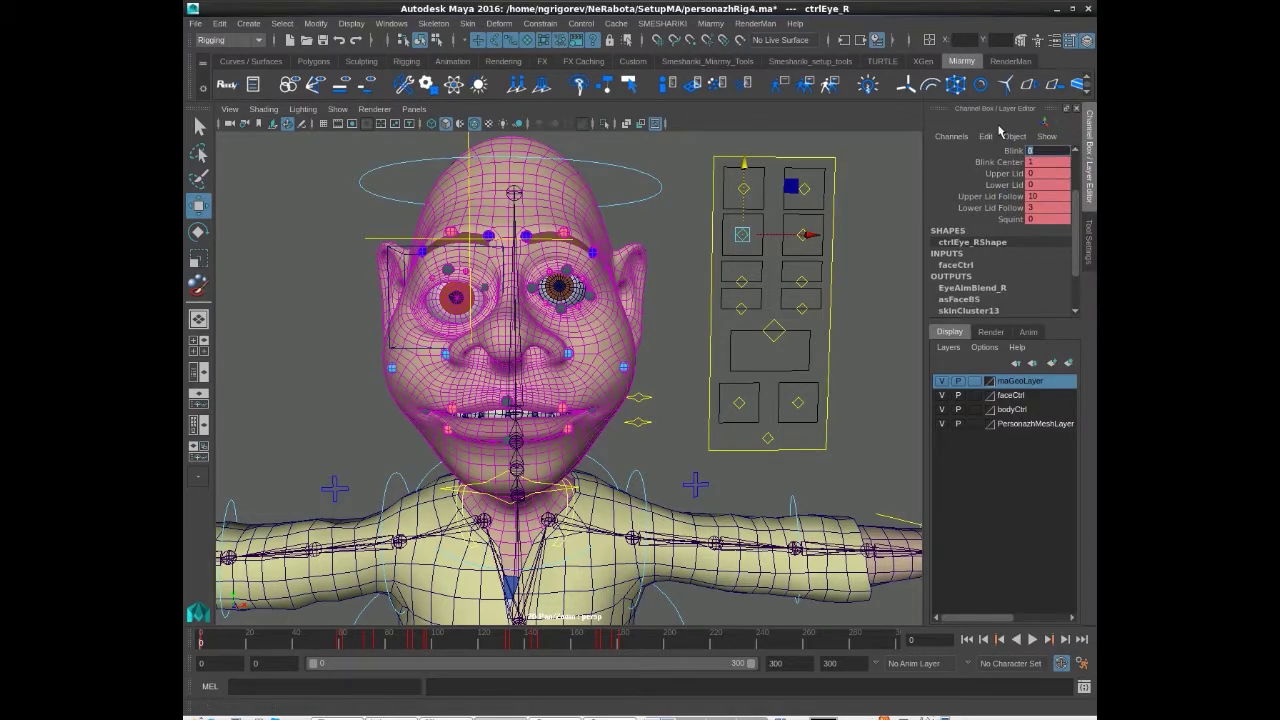
key("Return")
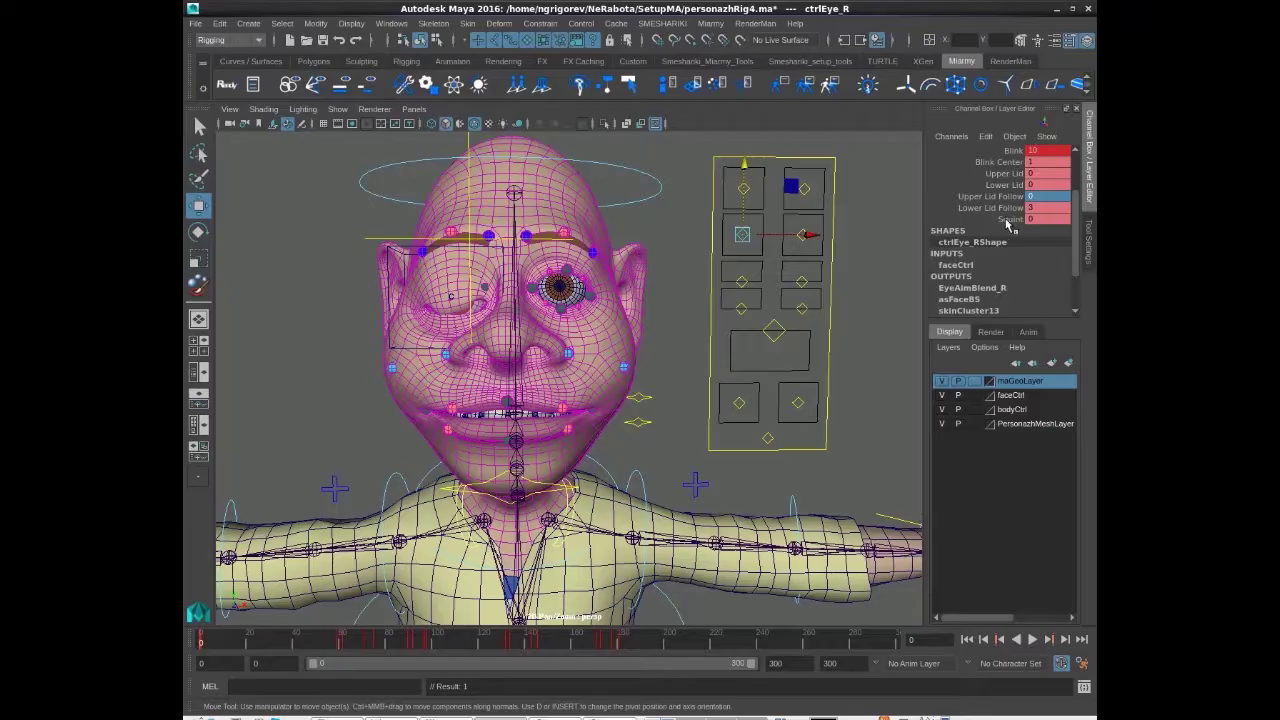
left_click(1056, 194)
type("10")
key("Return")
left_click(1034, 150)
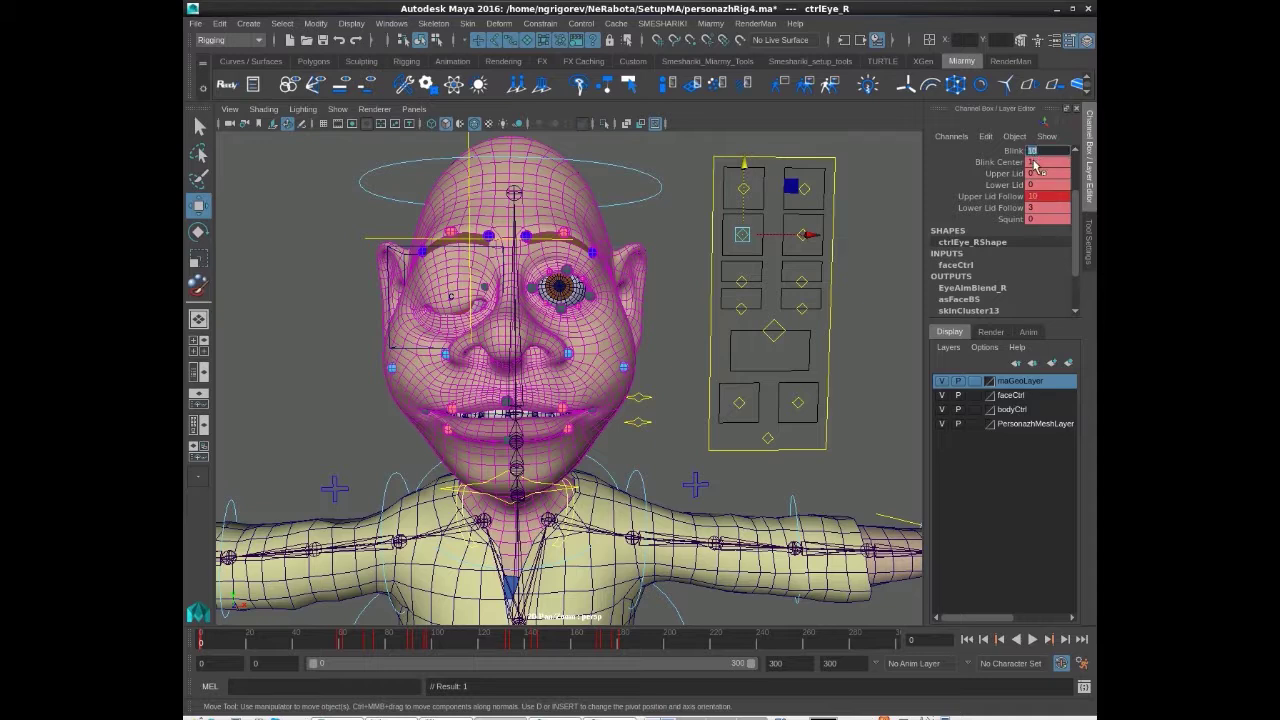
type("0")
key("Return")
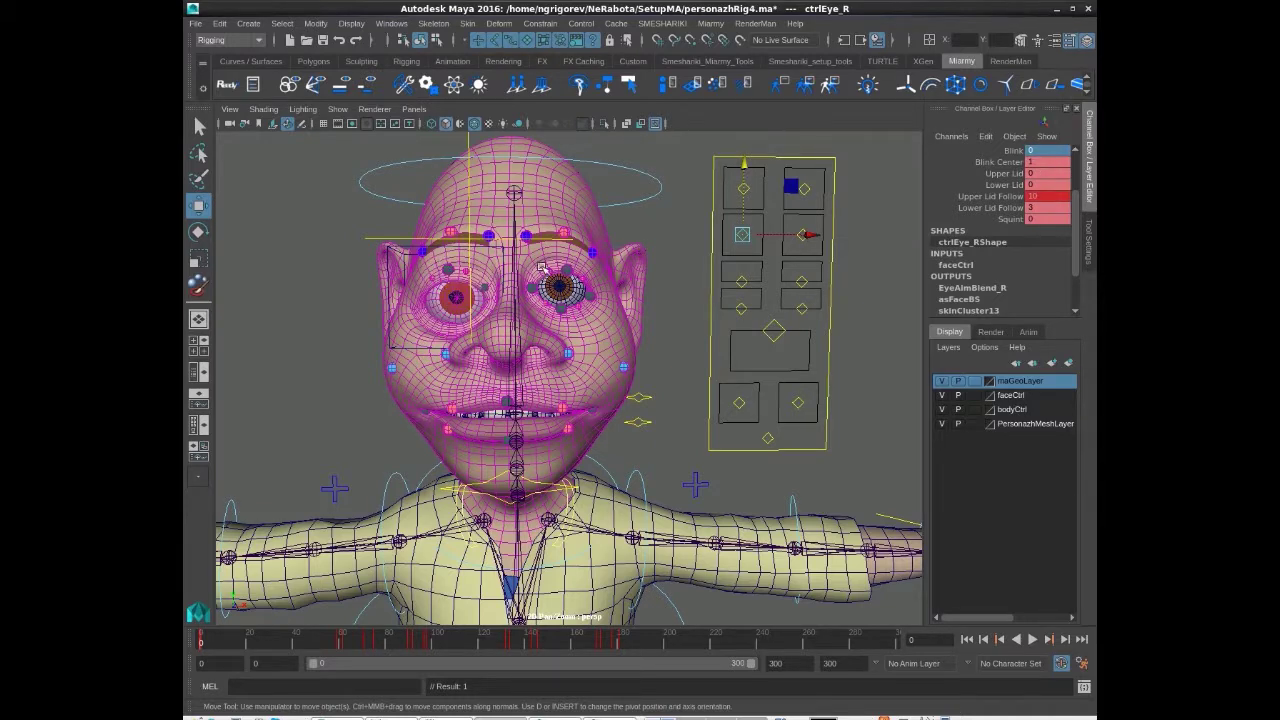
Step: Start painting Delta Mush weights on the head with stroke reflection turned off, framing the right eye
left_click(546, 201)
left_click(499, 23)
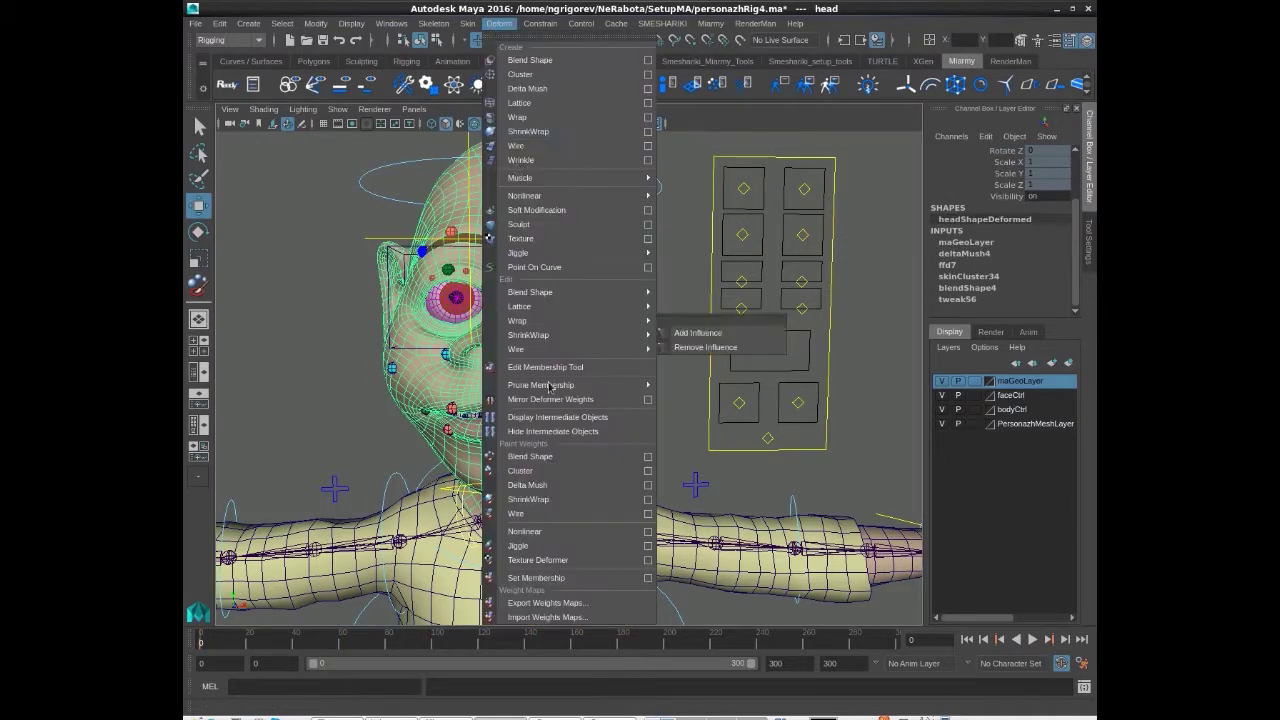
left_click(560, 478)
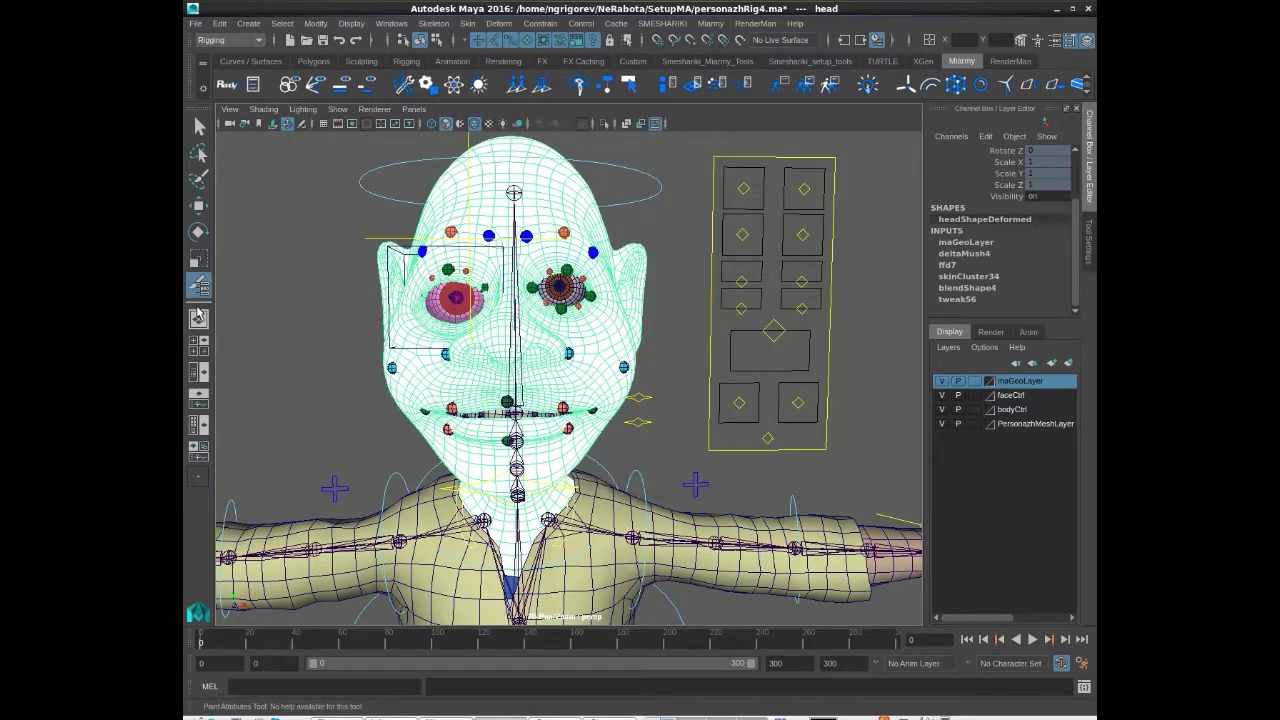
left_click(756, 488)
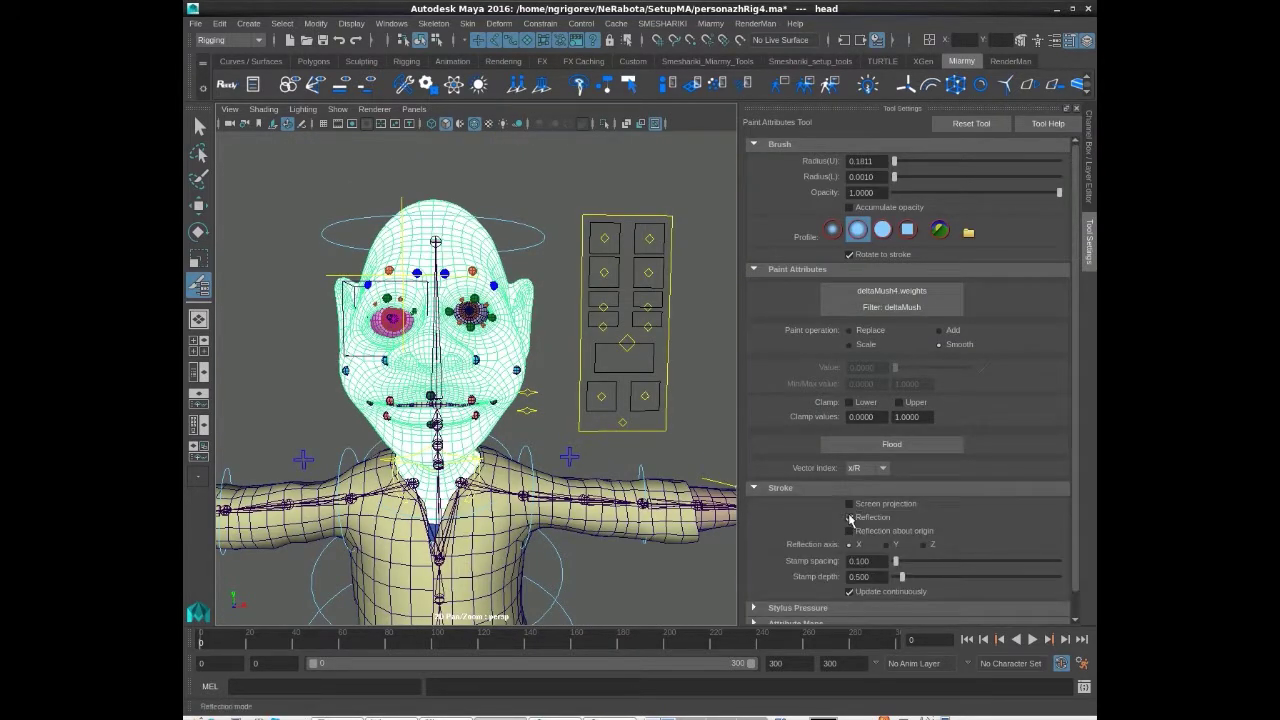
scroll(357, 350, "up", 5)
middle_click_drag(357, 350, 505, 475, "alt")
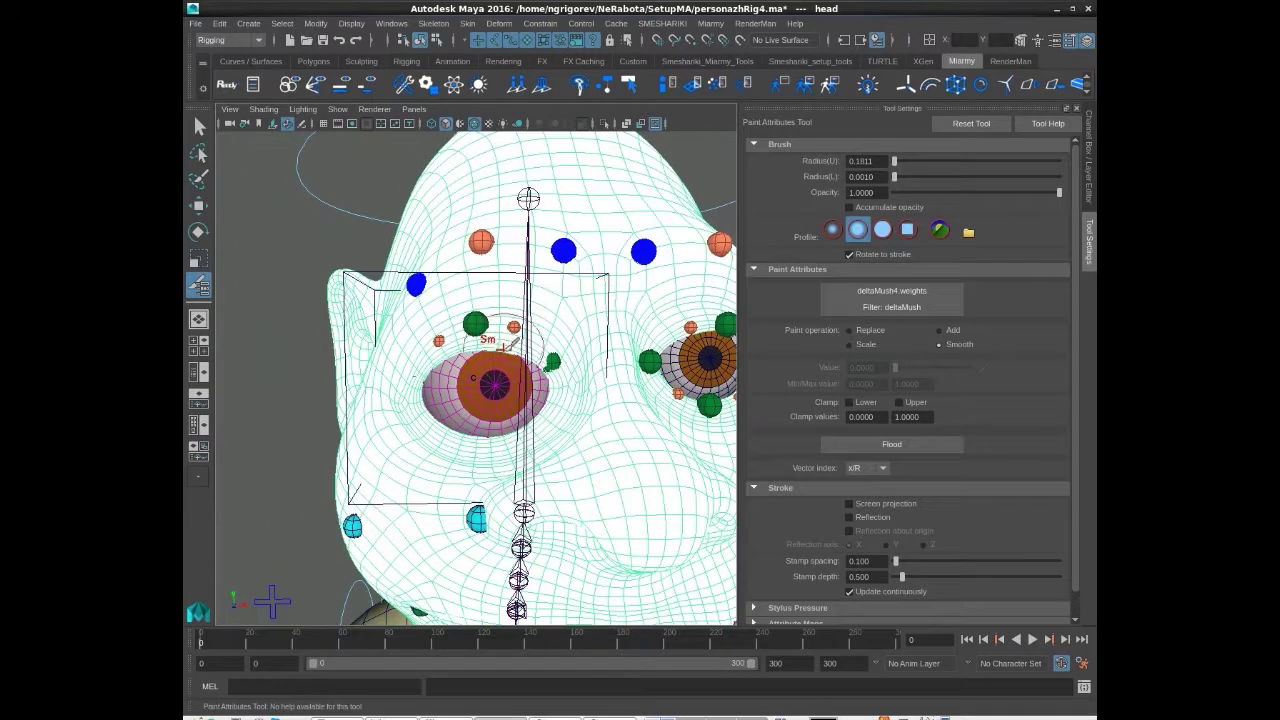
Step: Paint Delta Mush weights of 0 around the right eye in Replace mode and leave the paint tool
left_click(850, 330)
mouse_move(507, 328)
left_mouse_down()
mouse_move(460, 320)
mouse_move(420, 370)
mouse_move(415, 405)
mouse_move(545, 452)
mouse_move(570, 395)
mouse_move(544, 348)
mouse_move(466, 322)
mouse_move(410, 378)
mouse_move(460, 325)
mouse_move(550, 337)
mouse_move(565, 430)
mouse_move(500, 468)
mouse_move(395, 400)
mouse_move(409, 419)
mouse_move(398, 445)
mouse_move(554, 320)
mouse_move(532, 441)
mouse_move(511, 456)
mouse_move(523, 447)
left_mouse_up()
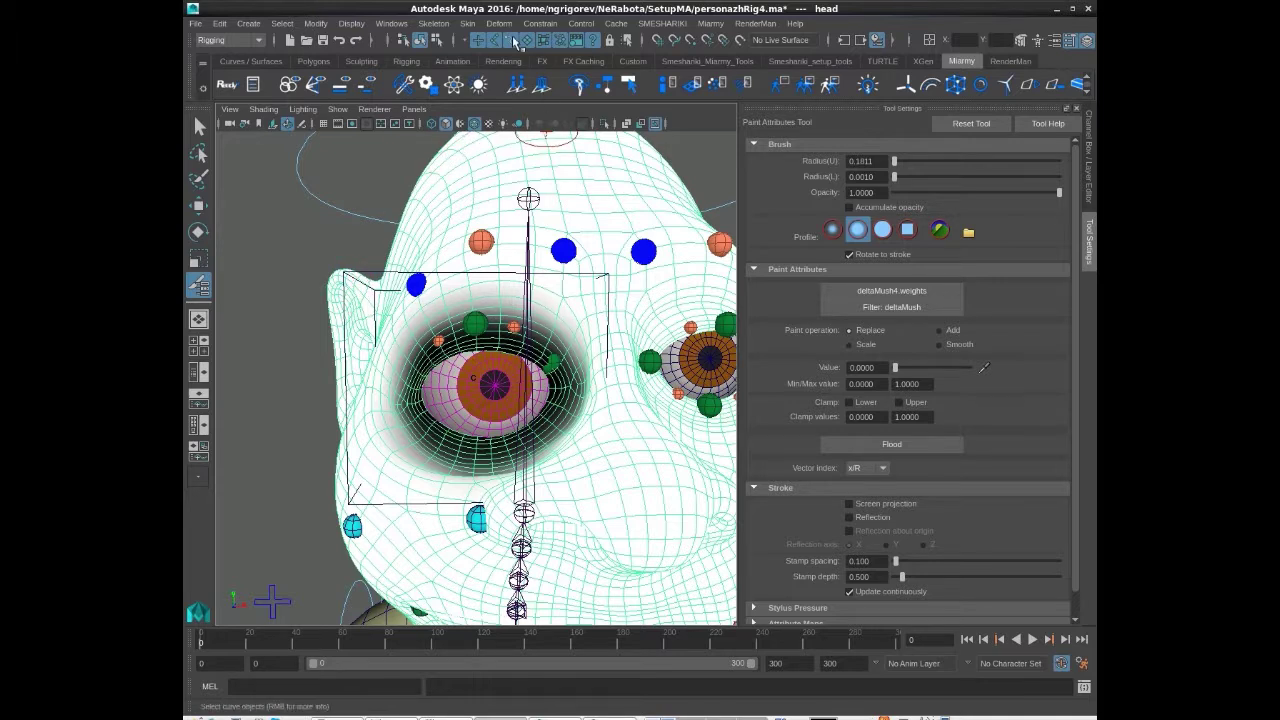
key("f")
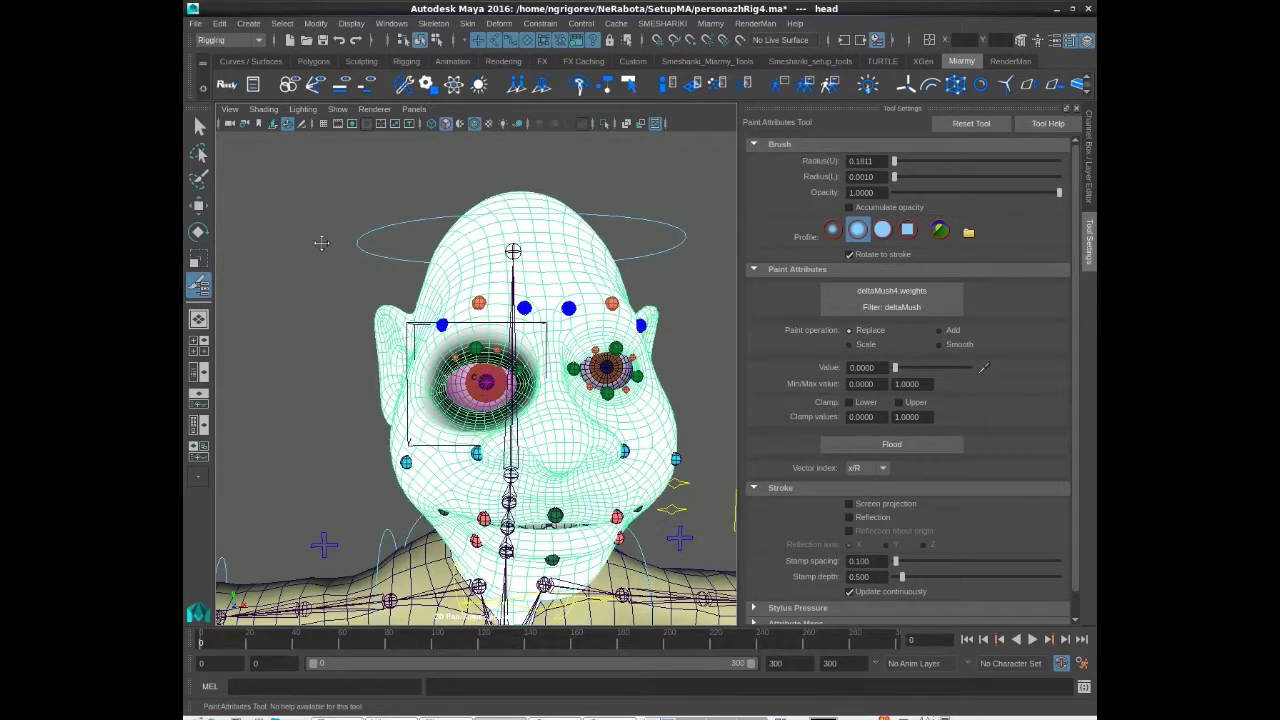
key("q")
Step: Select ctrlEye_R and scrub its Blink attribute to check the eyelid deformation
middle_click_drag(662, 323, 631, 313, "alt")
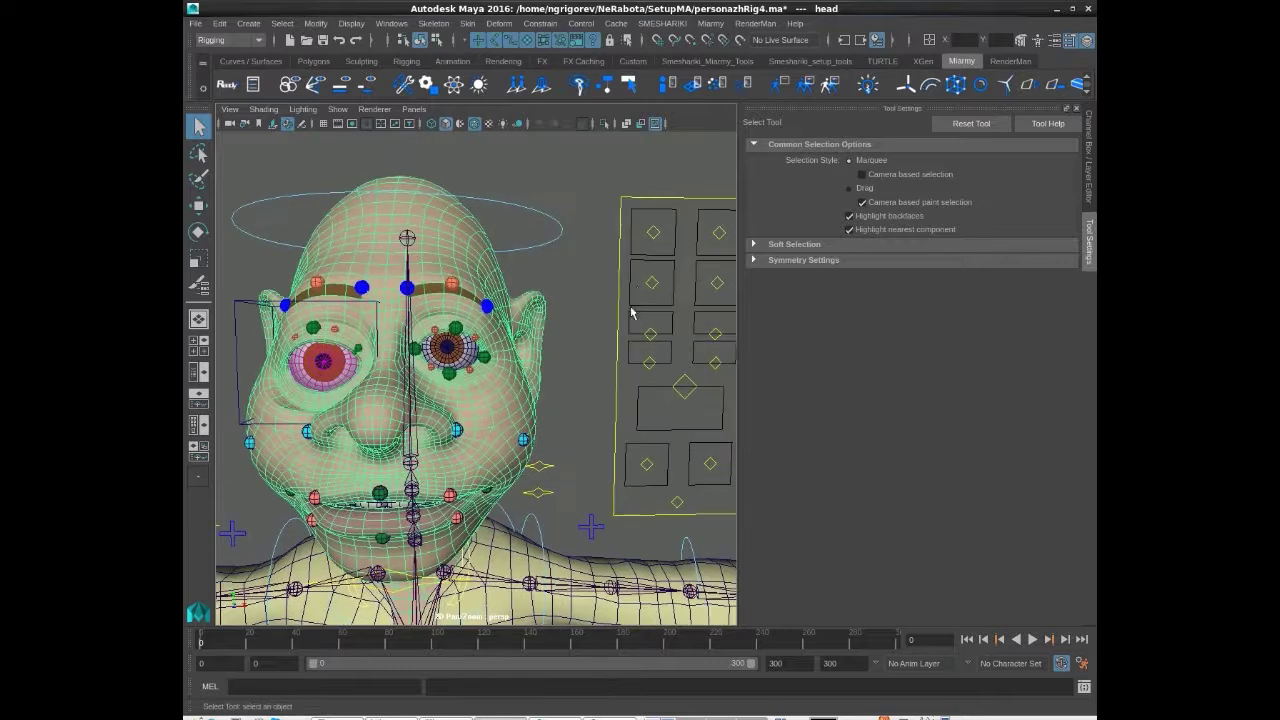
left_click(655, 285)
left_click(1088, 160)
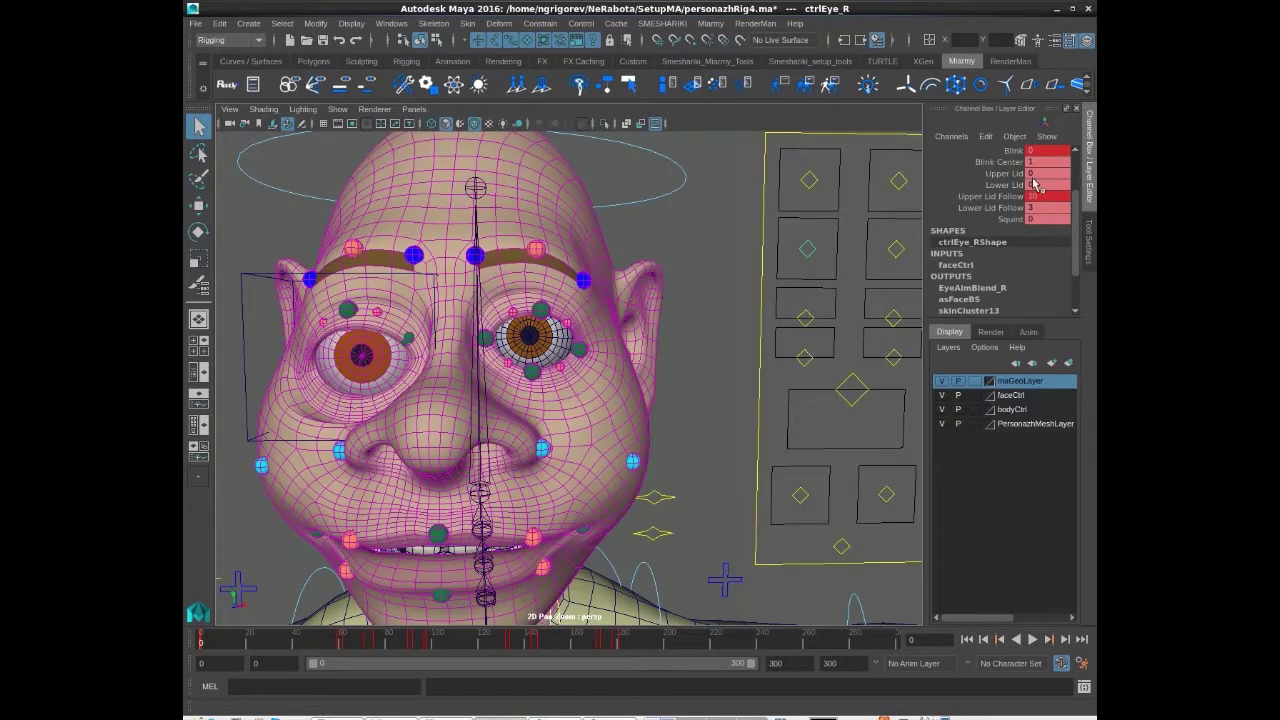
left_click(1012, 150)
mouse_move(674, 205)
middle_mouse_down()
mouse_move(704, 205)
mouse_move(658, 201)
mouse_move(672, 205)
middle_mouse_up()
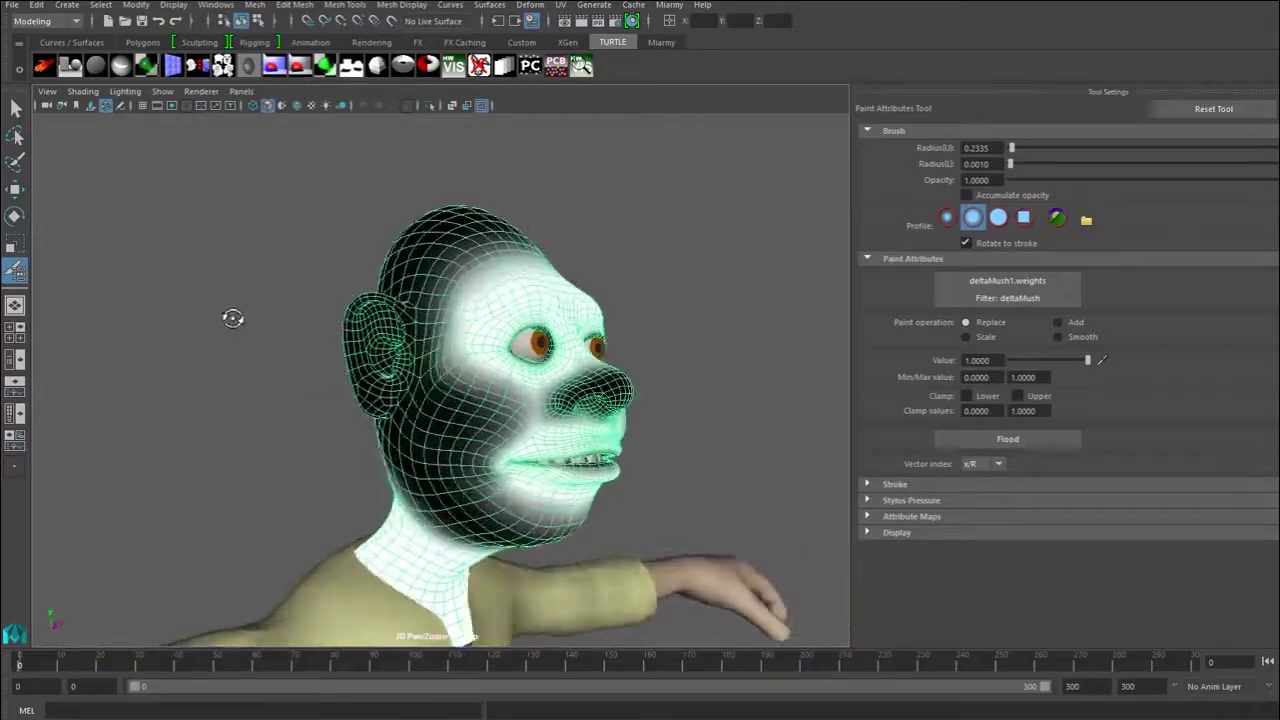
Step: Inspect the painted Delta Mush weights on the head and the lattices and clusters around the hat, eyes and mouth
mouse_move(229, 314)
left_mouse_down("alt")
mouse_move(651, 334)
mouse_move(769, 280)
mouse_move(883, 331)
mouse_move(811, 349)
mouse_move(805, 315)
left_mouse_up("alt")
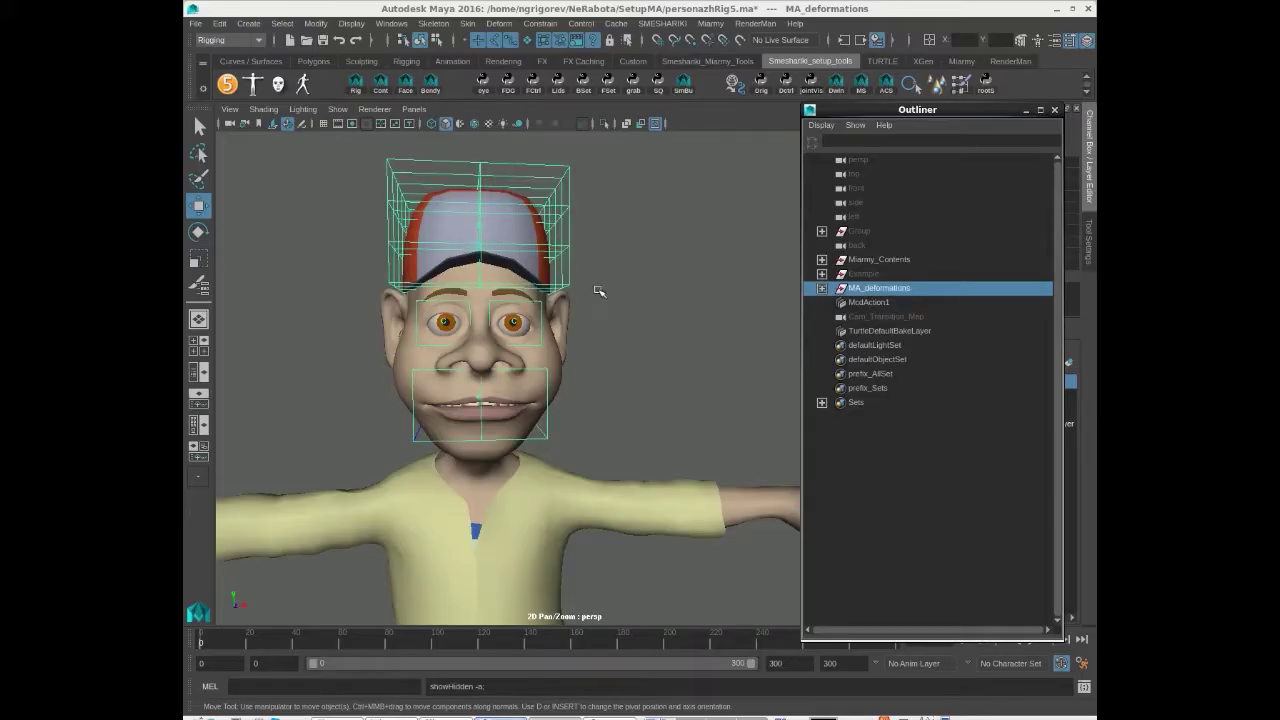
left_click_drag(598, 291, 711, 320, "alt")
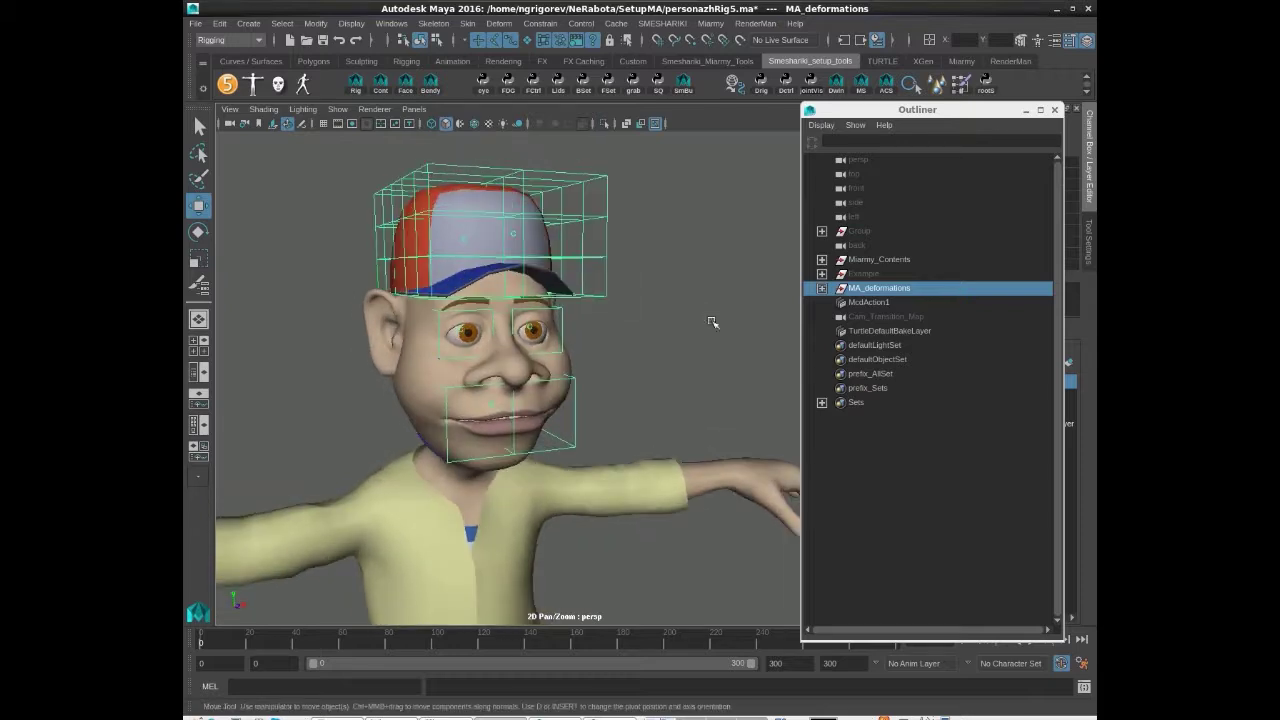
left_click(266, 289)
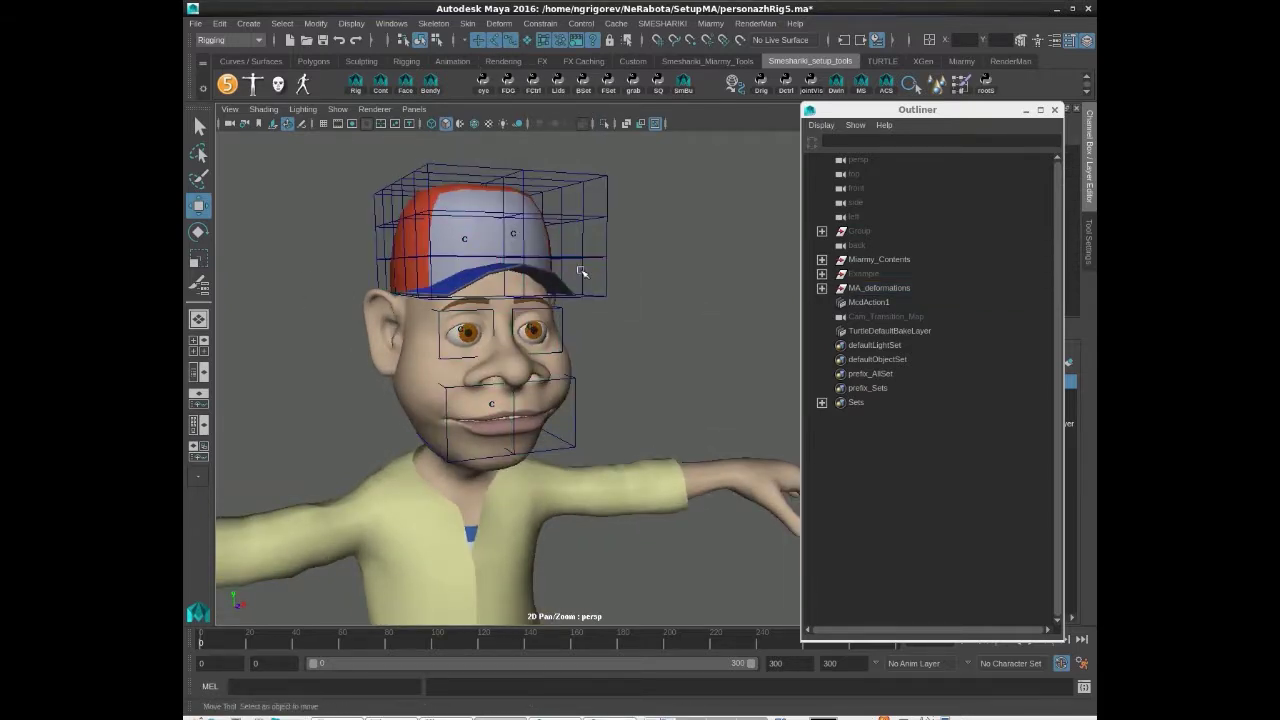
left_click(511, 233)
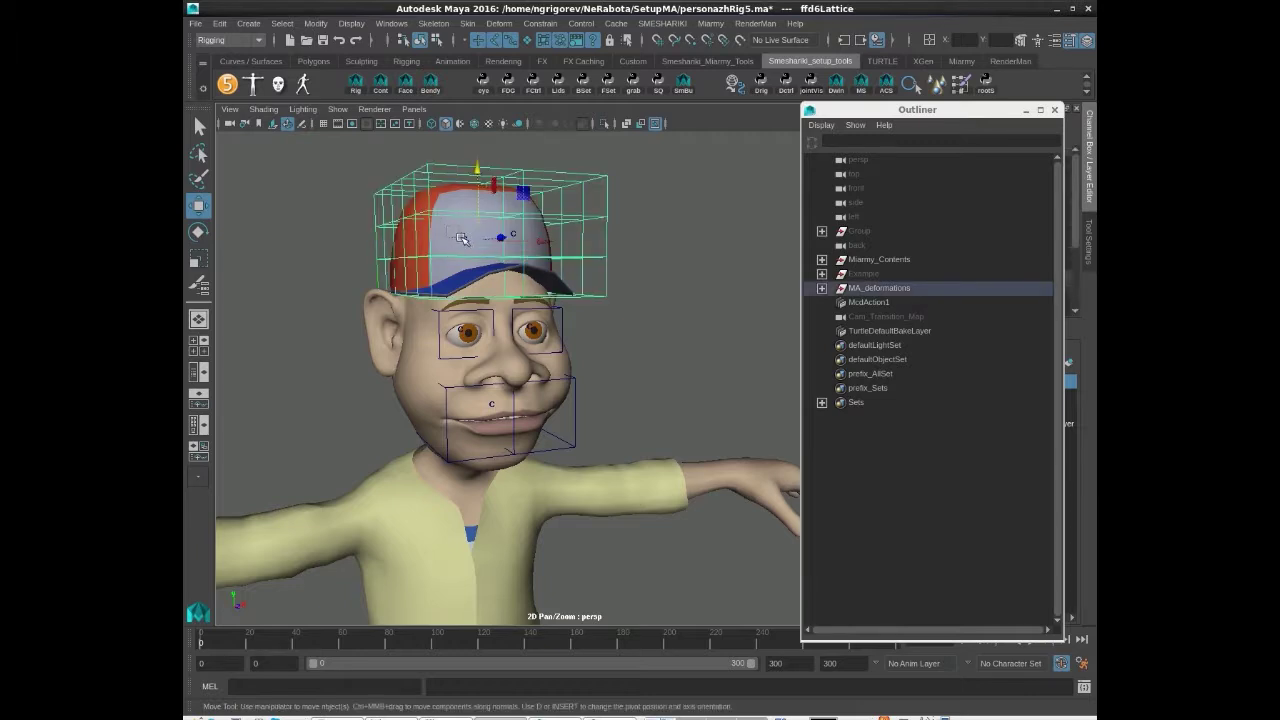
left_click(663, 355)
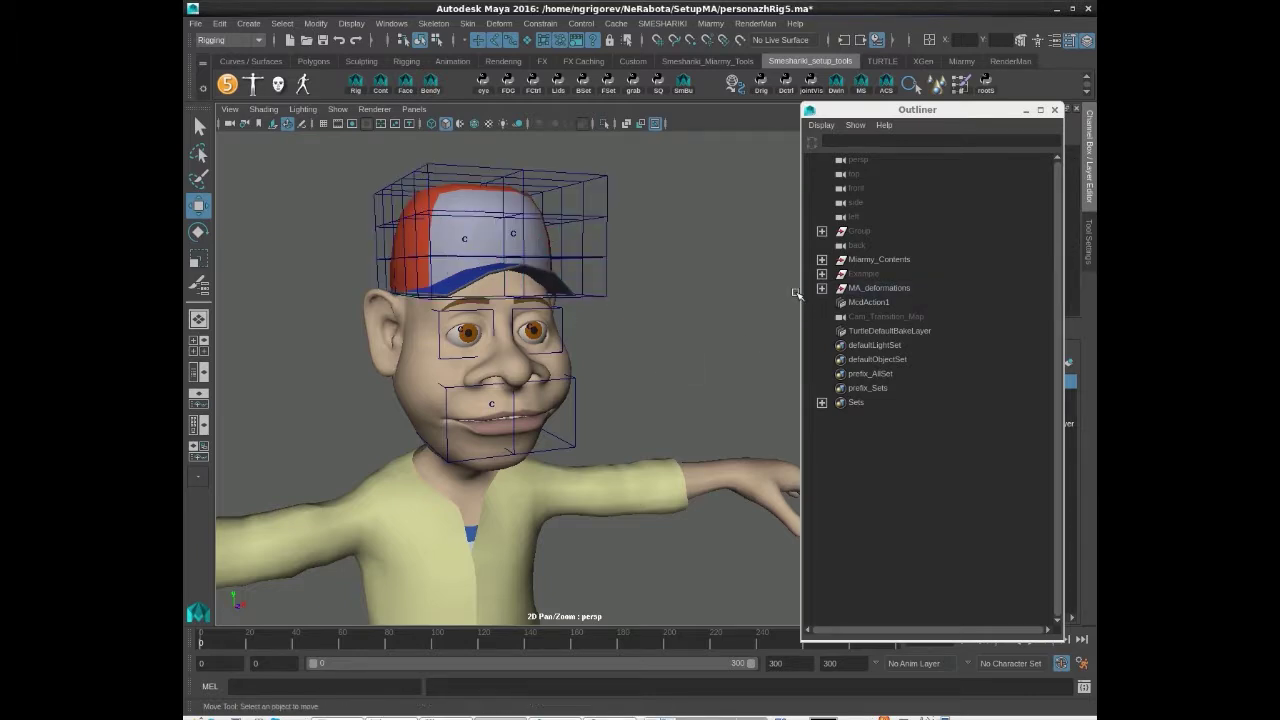
Step: Expand MA_deformations and try scaling the hat with clusterHatHandle
left_click(822, 288)
left_click(891, 302)
left_click_drag(629, 329, 608, 263, "alt")
key("r")
key("ctrl+z")
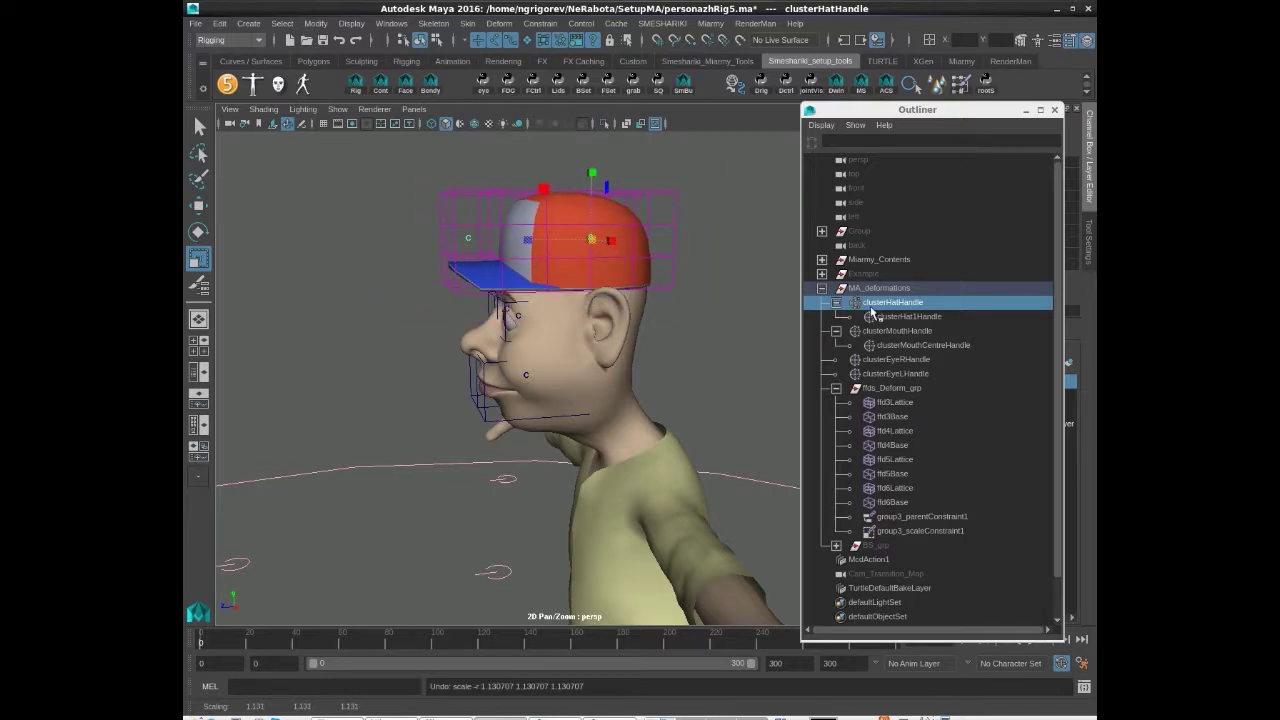
Step: Move clusterHat1Handle forward to lengthen the cap's brim and check its shape
left_click(878, 316)
key("w")
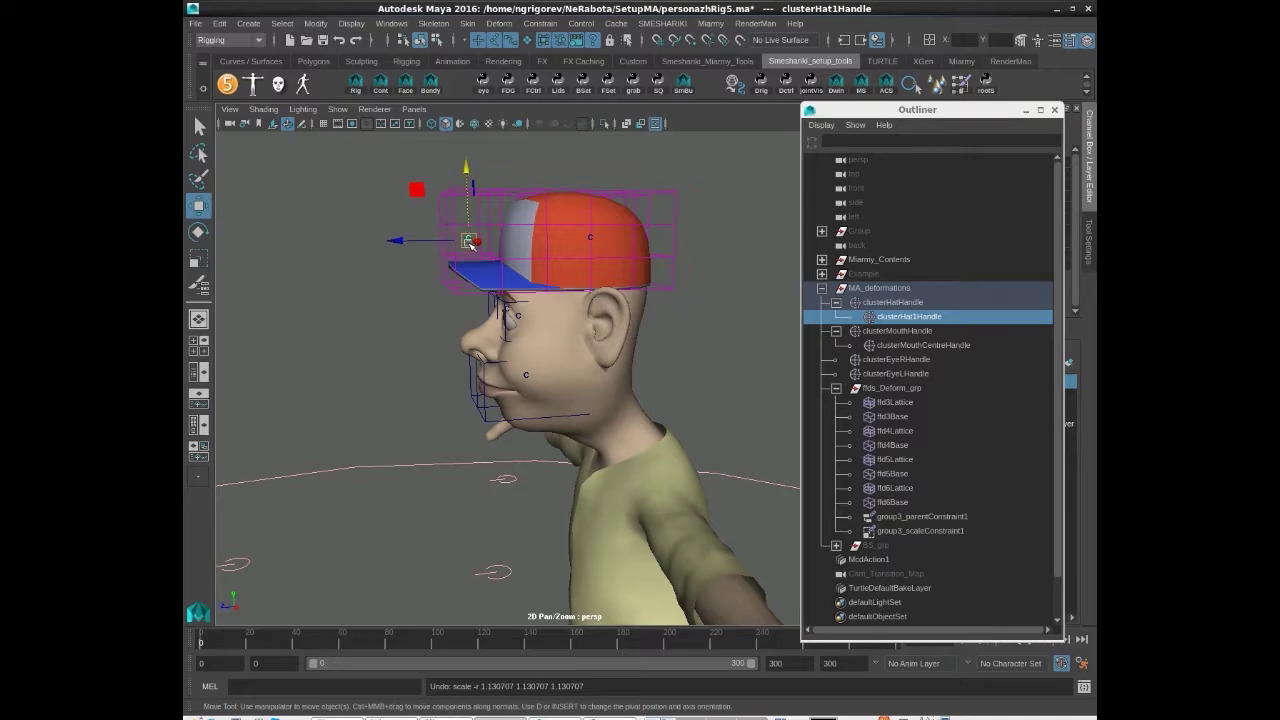
left_click_drag(467, 241, 247, 246)
key("r")
left_click_drag(262, 262, 374, 349, "alt")
left_click_drag(290, 372, 350, 362, "alt")
Step: Lower clusterMouthHandle and rotate it to reshape the mouth and jaw area
left_click(890, 333)
middle_click_drag(494, 450, 540, 408, "alt")
key("w")
left_click_drag(501, 308, 499, 338)
left_click_drag(623, 386, 483, 410, "alt")
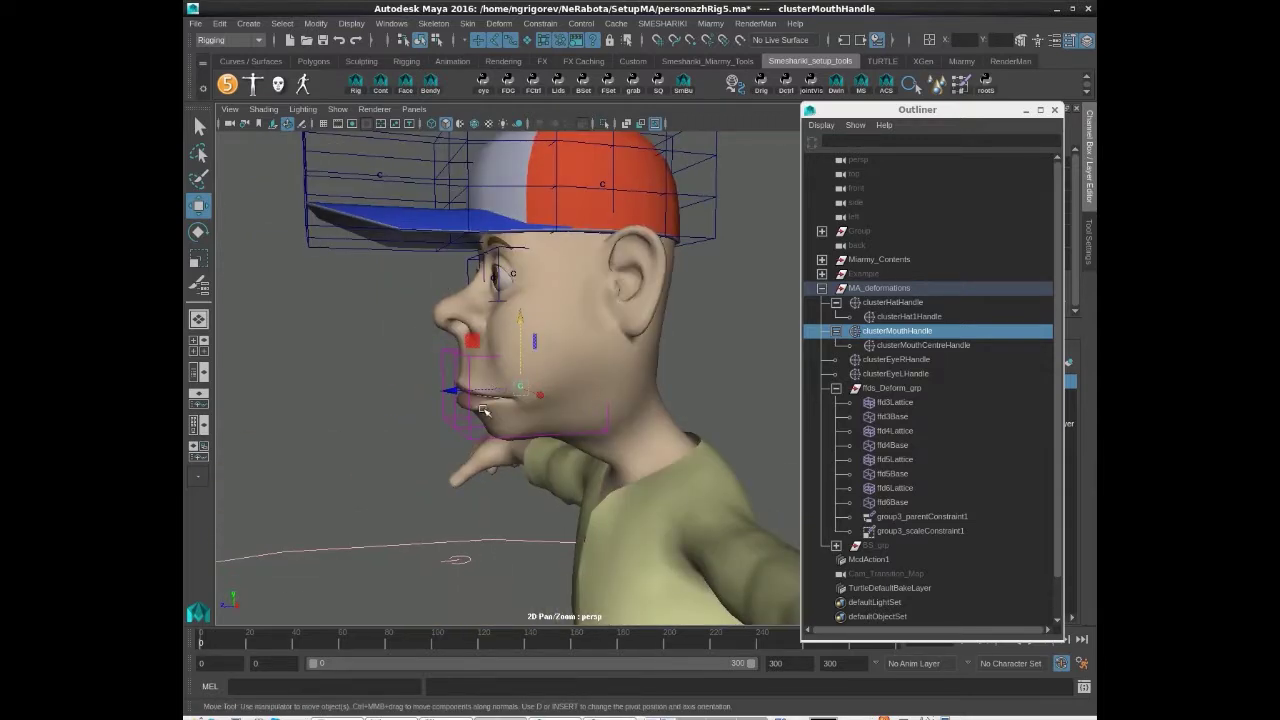
key("e")
left_click_drag(473, 348, 460, 367)
left_click_drag(450, 460, 352, 440, "alt")
key("w")
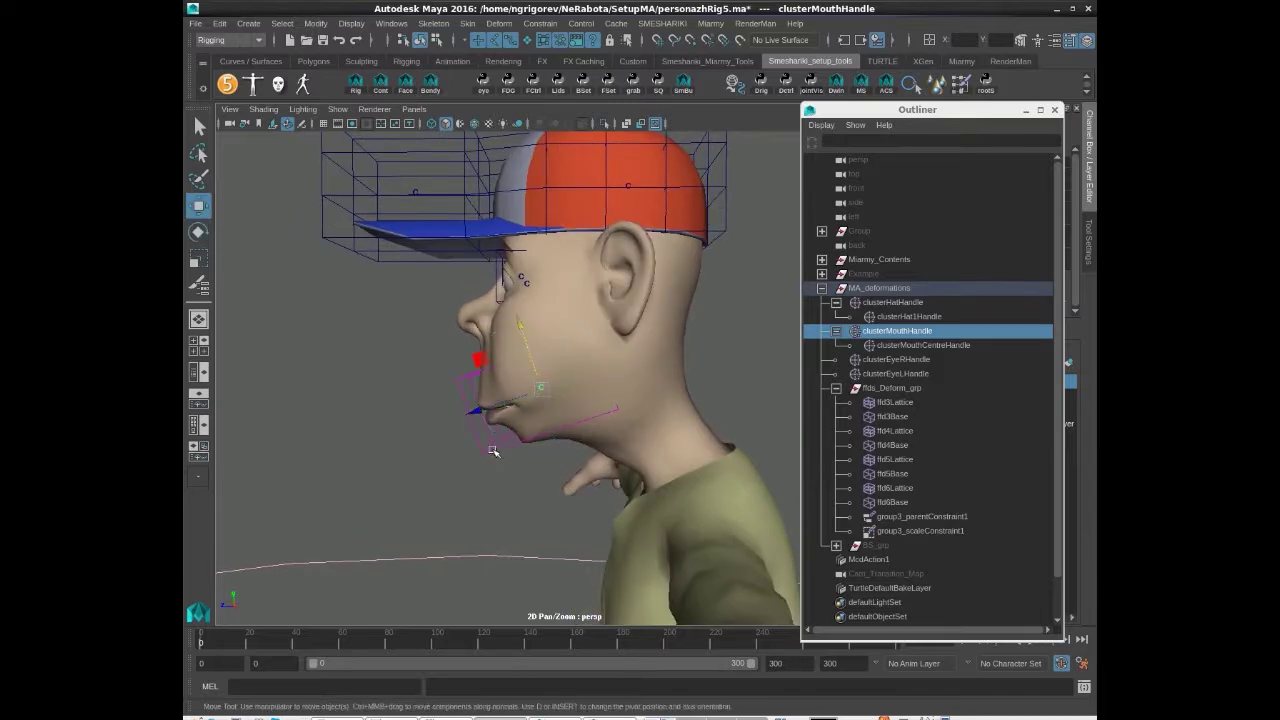
left_click_drag(320, 465, 604, 460, "alt")
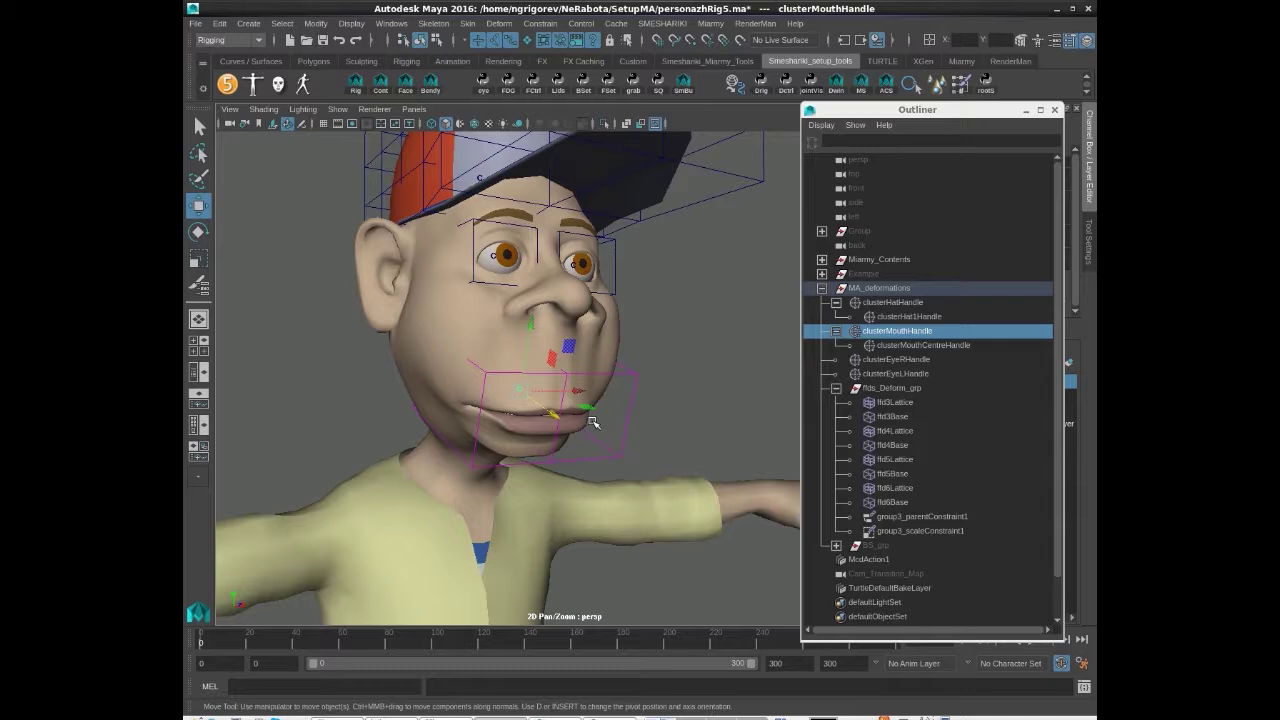
Step: Raise clusterMouthCentreHandle to reshape the middle of the mouth
left_click(882, 345)
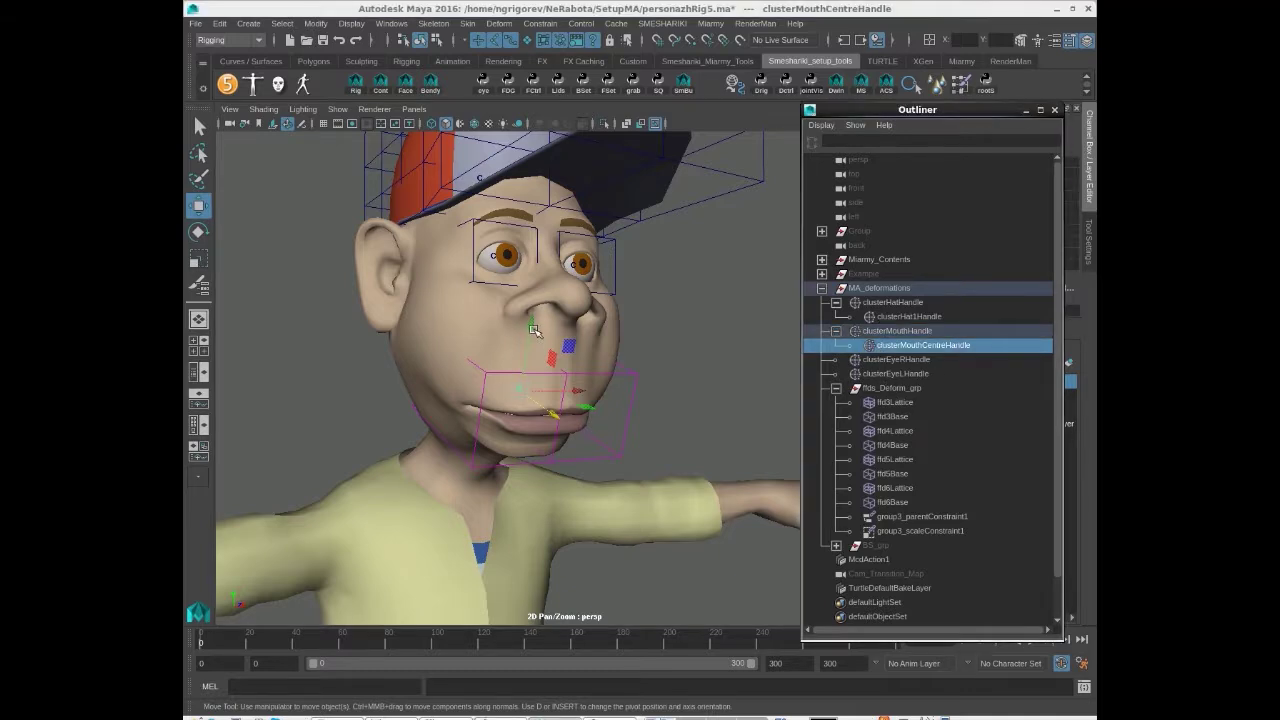
left_click_drag(540, 425, 514, 377, "alt")
middle_click_drag(514, 377, 520, 432, "alt")
scroll(486, 343, "up", 5)
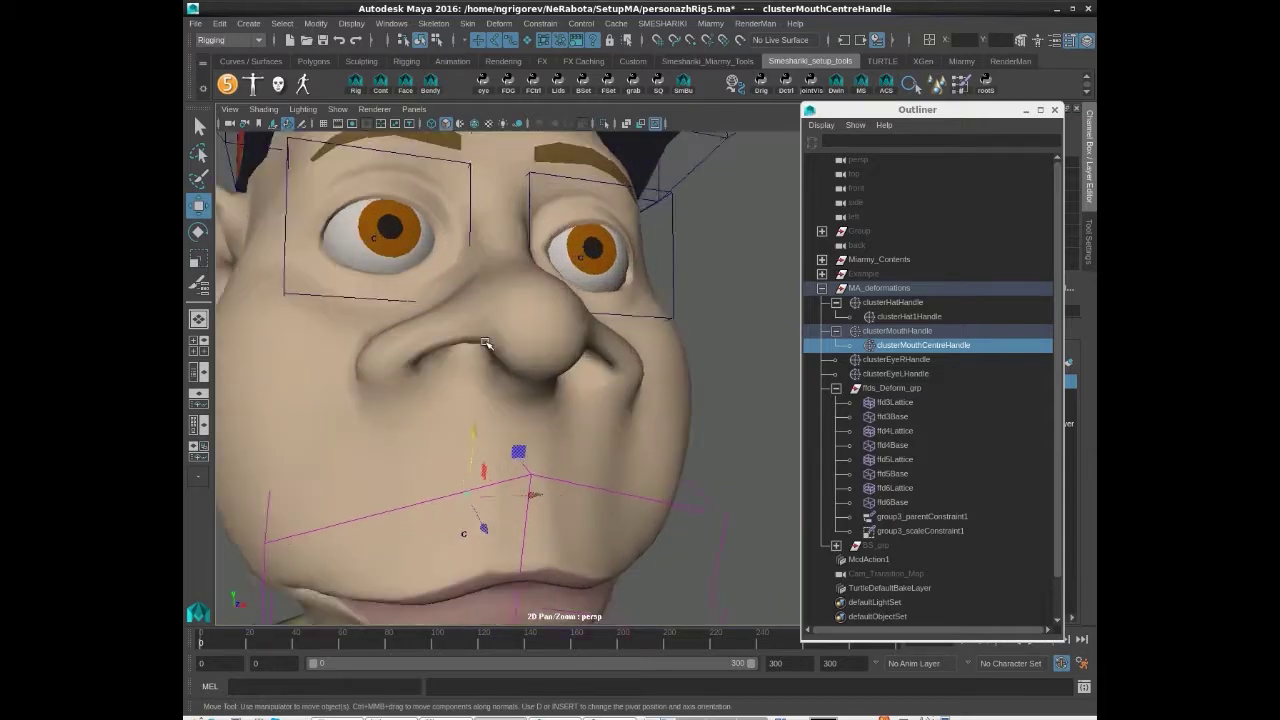
middle_click_drag(485, 344, 561, 381, "alt")
Step: Move and rotate clusterEyeRHandle and tilt the opposite eye cluster to change the eye shapes
left_click(880, 359)
scroll(420, 353, "down", 5)
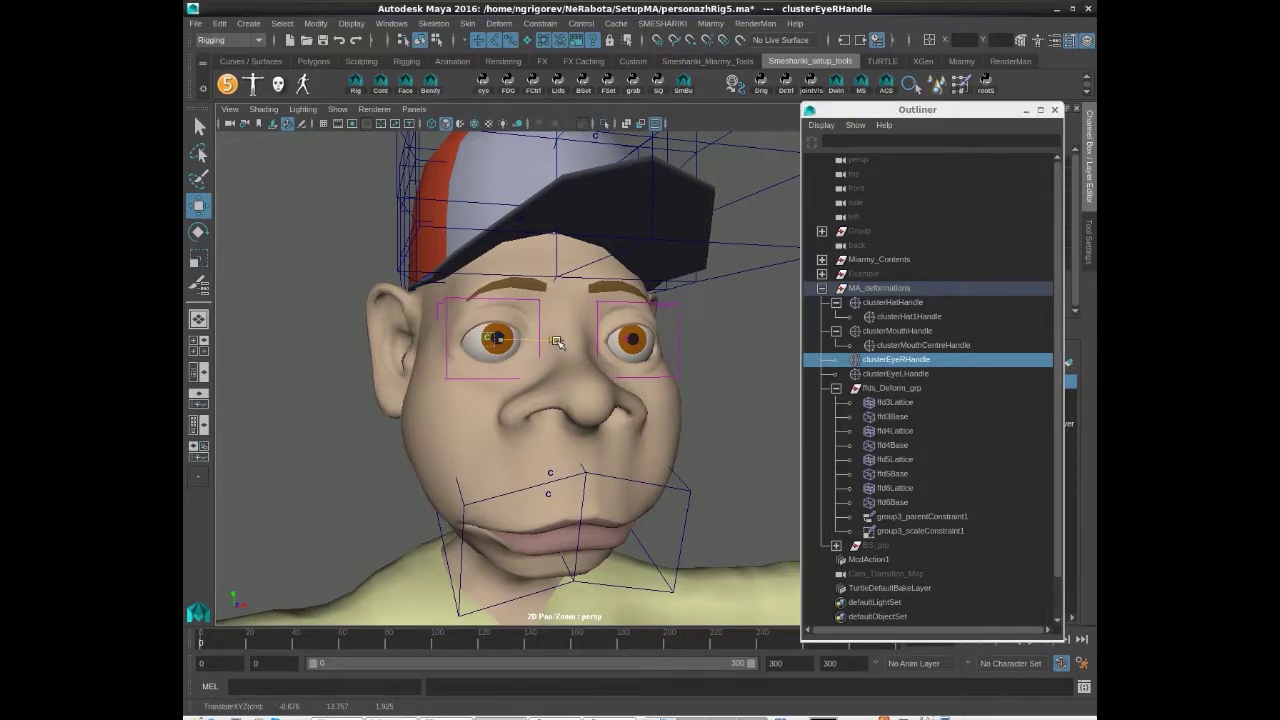
left_click_drag(441, 384, 455, 379, "alt")
key("e")
left_click_drag(456, 334, 453, 333)
scroll(492, 405, "down", 5)
left_click_drag(590, 440, 536, 450, "alt")
scroll(536, 450, "up", 3)
left_click_drag(541, 315, 548, 338)
scroll(507, 408, "down", 3)
left_click_drag(412, 420, 412, 416, "alt")
Step: Try rotating Head_M_SkinBone_ogb_man about X to test whether the lattices follow the head, and undo the rotation
left_click(373, 406)
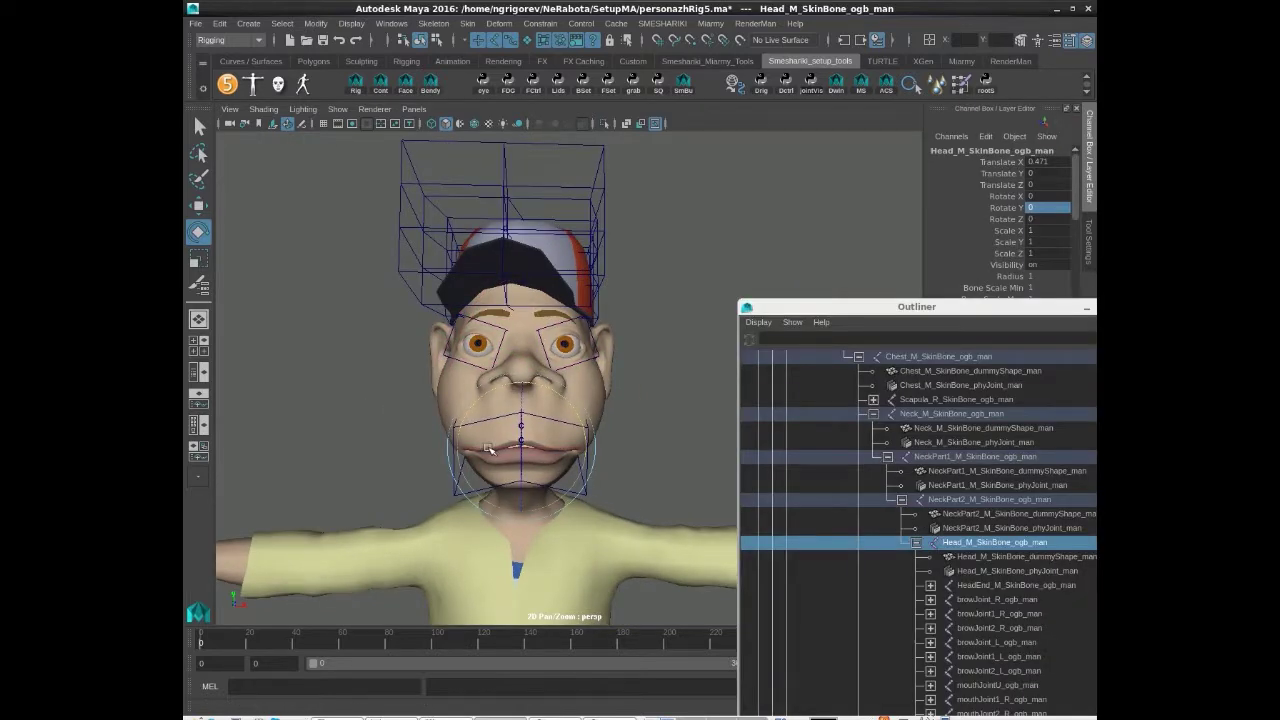
mouse_move(489, 450)
left_mouse_down()
mouse_move(505, 449)
mouse_move(476, 443)
left_mouse_up()
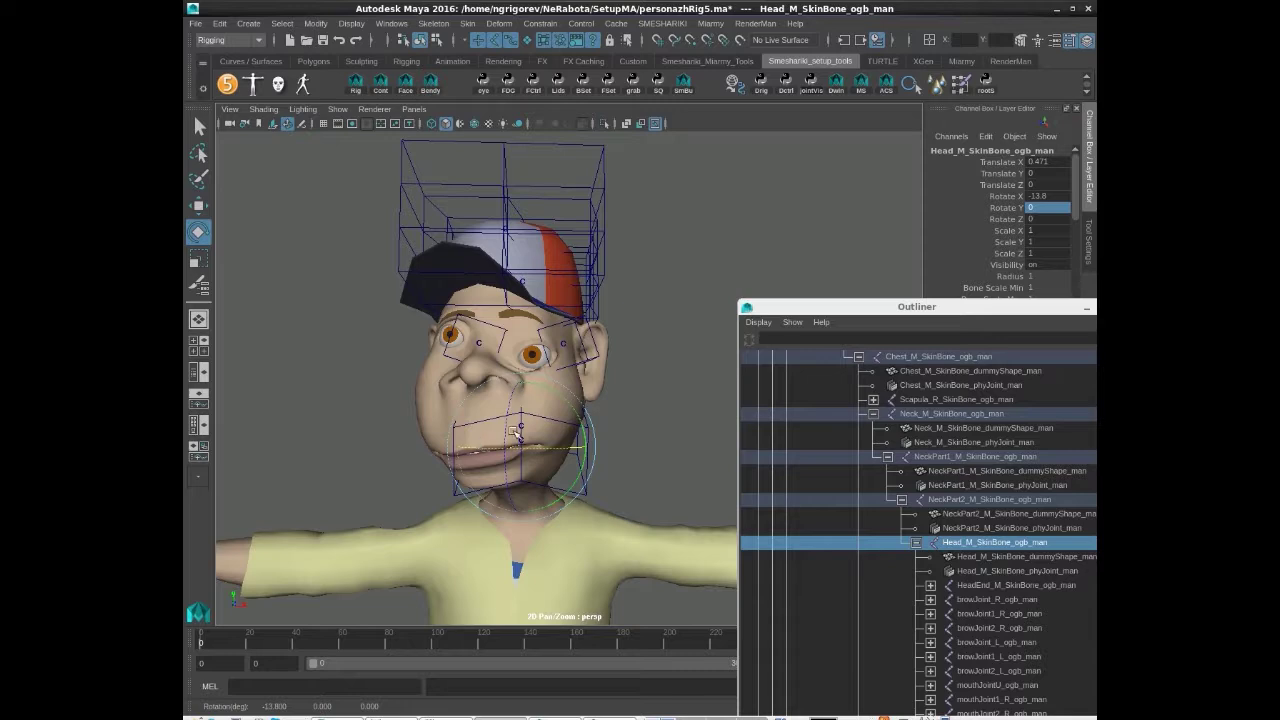
key("ctrl+z")
Step: Apply parent and scale constraints from Head_M_SkinBone_dummyShape_man to ffds_Deform_grp
left_click_drag(806, 305, 727, 43)
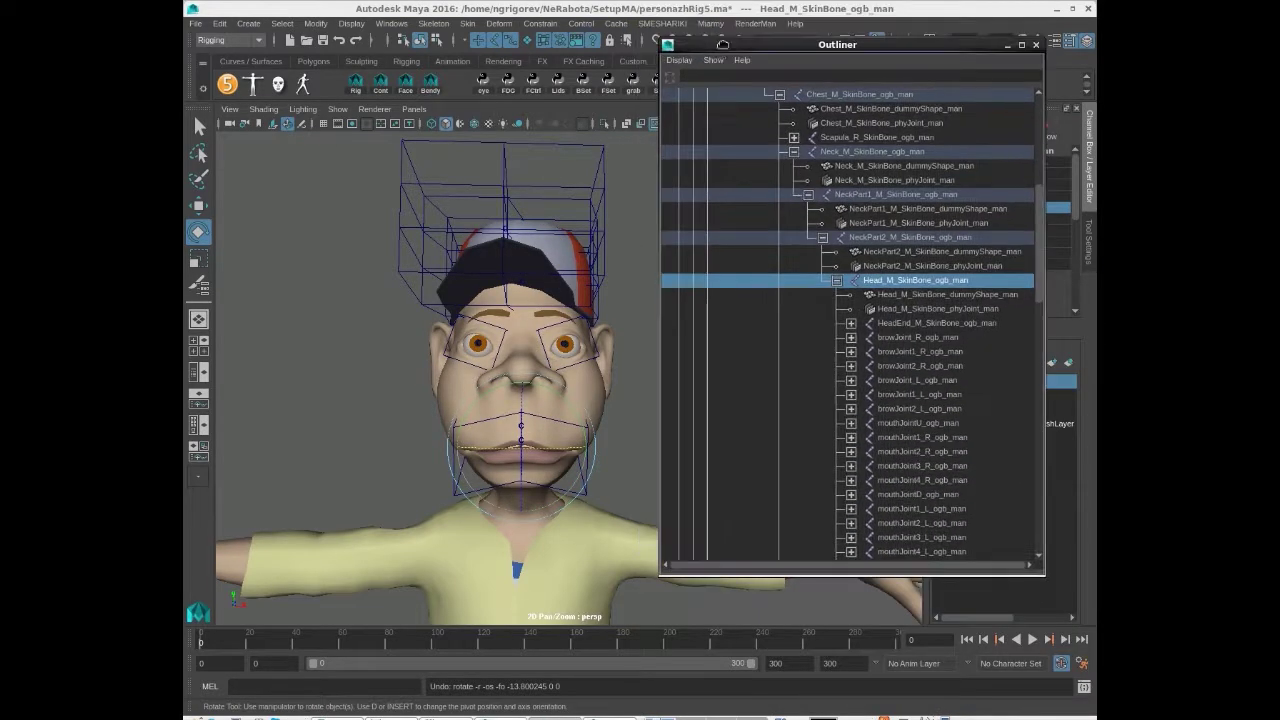
left_click(858, 296)
scroll(745, 325, "down", 15)
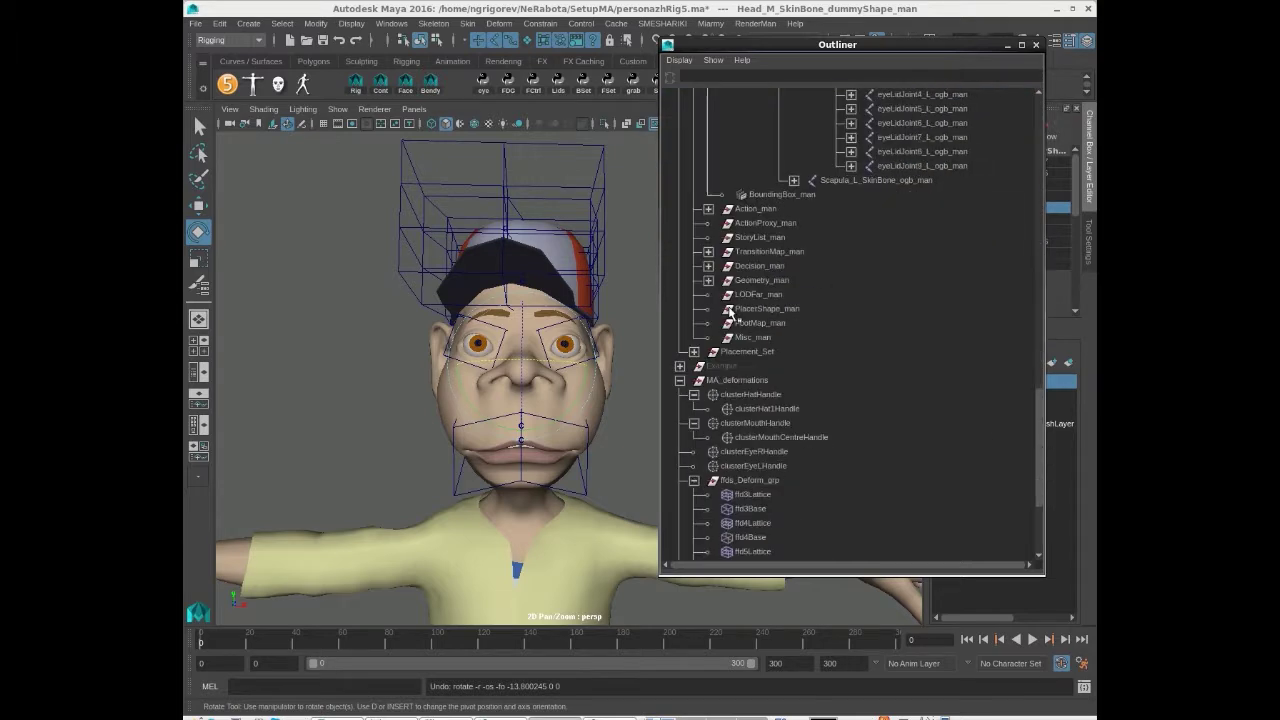
scroll(740, 365, "down", 3)
left_click(740, 365)
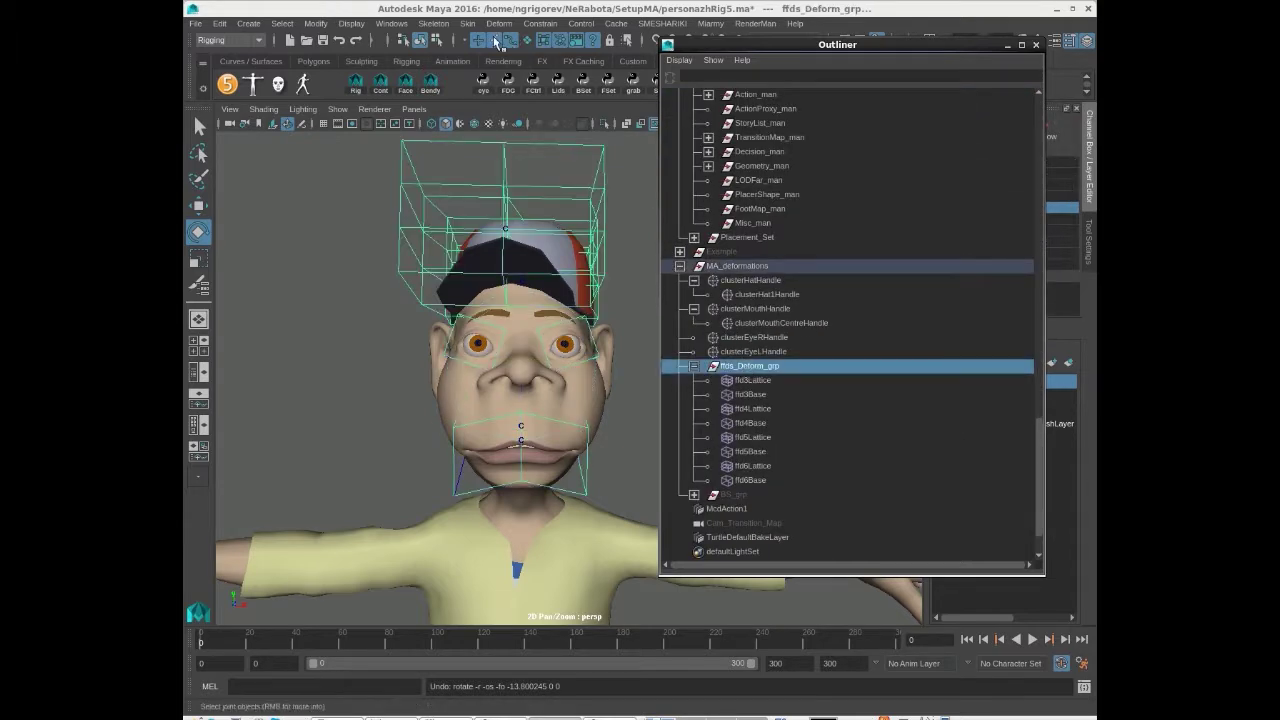
left_click(538, 23)
left_click(556, 60)
left_click(540, 23)
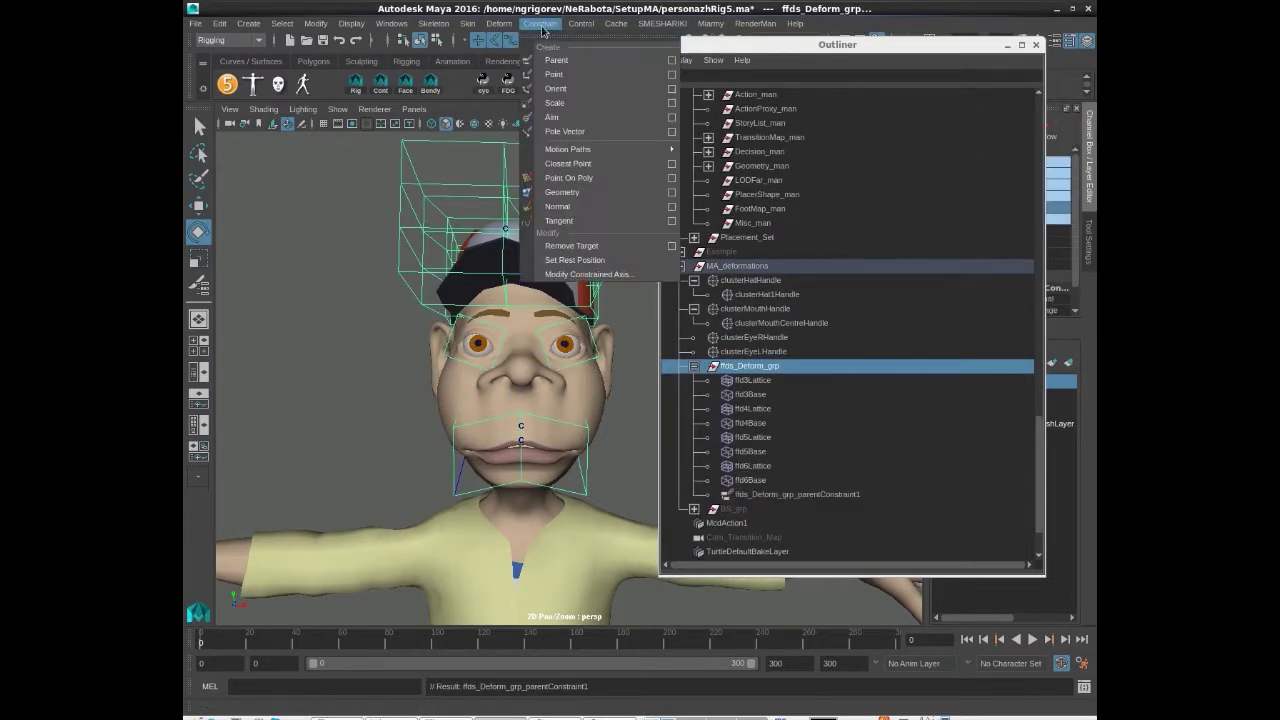
left_click(556, 103)
Step: Test-rotate Head_M_SkinBone_ogb_man to check how the constrained lattices follow, and undo the rotations
left_click_drag(840, 44, 844, 93)
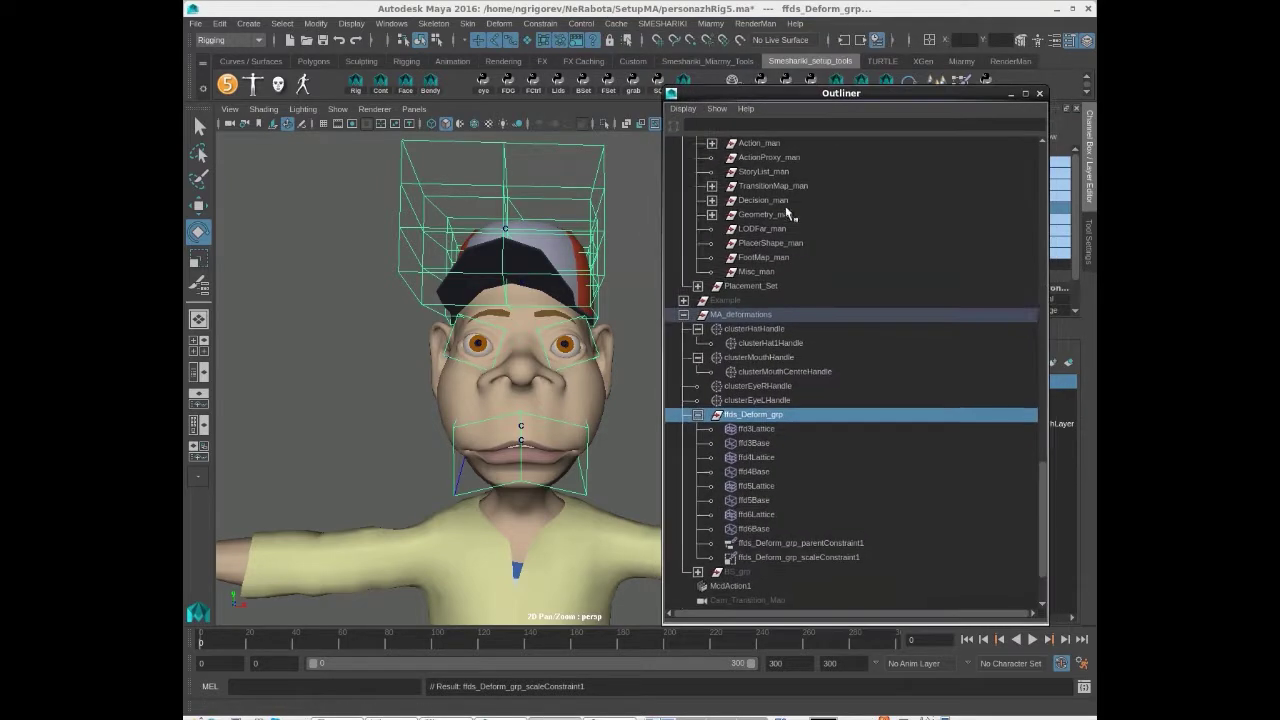
scroll(797, 233, "up", 10)
scroll(853, 378, "up", 5)
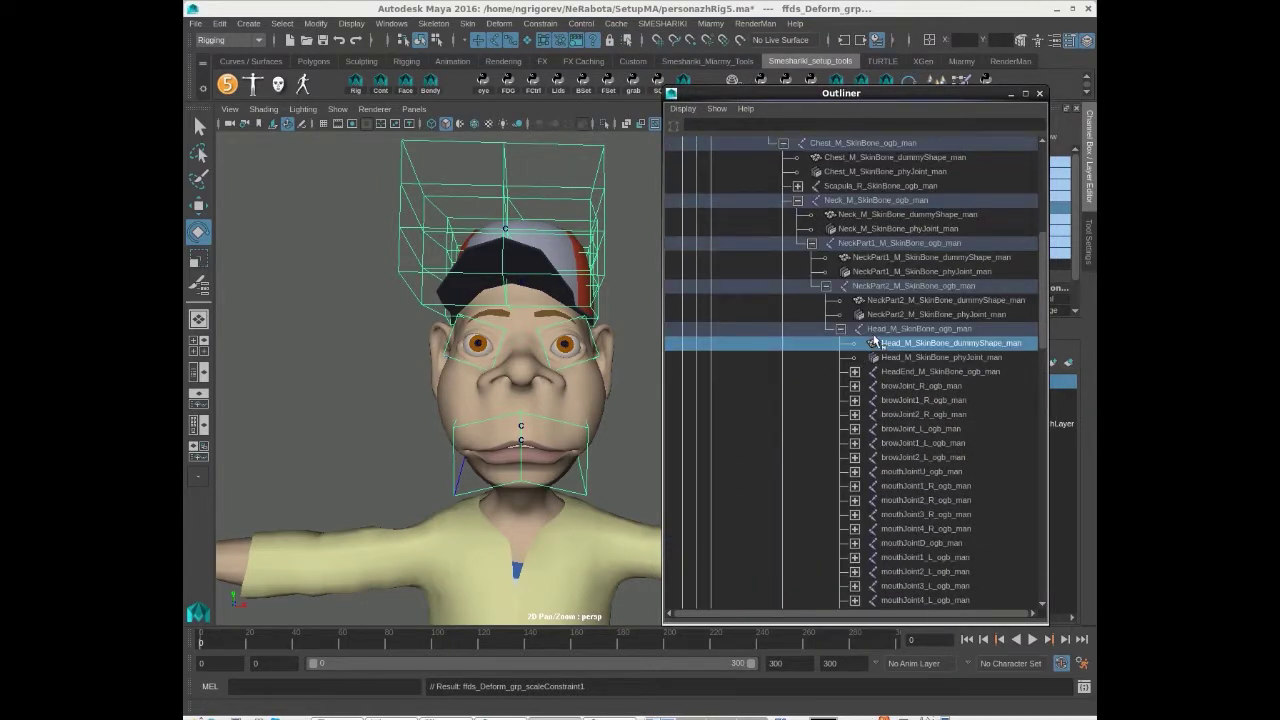
left_click(880, 330)
mouse_move(497, 437)
left_mouse_down()
mouse_move(540, 440)
mouse_move(461, 448)
mouse_move(487, 460)
mouse_move(493, 437)
mouse_move(515, 440)
left_mouse_up()
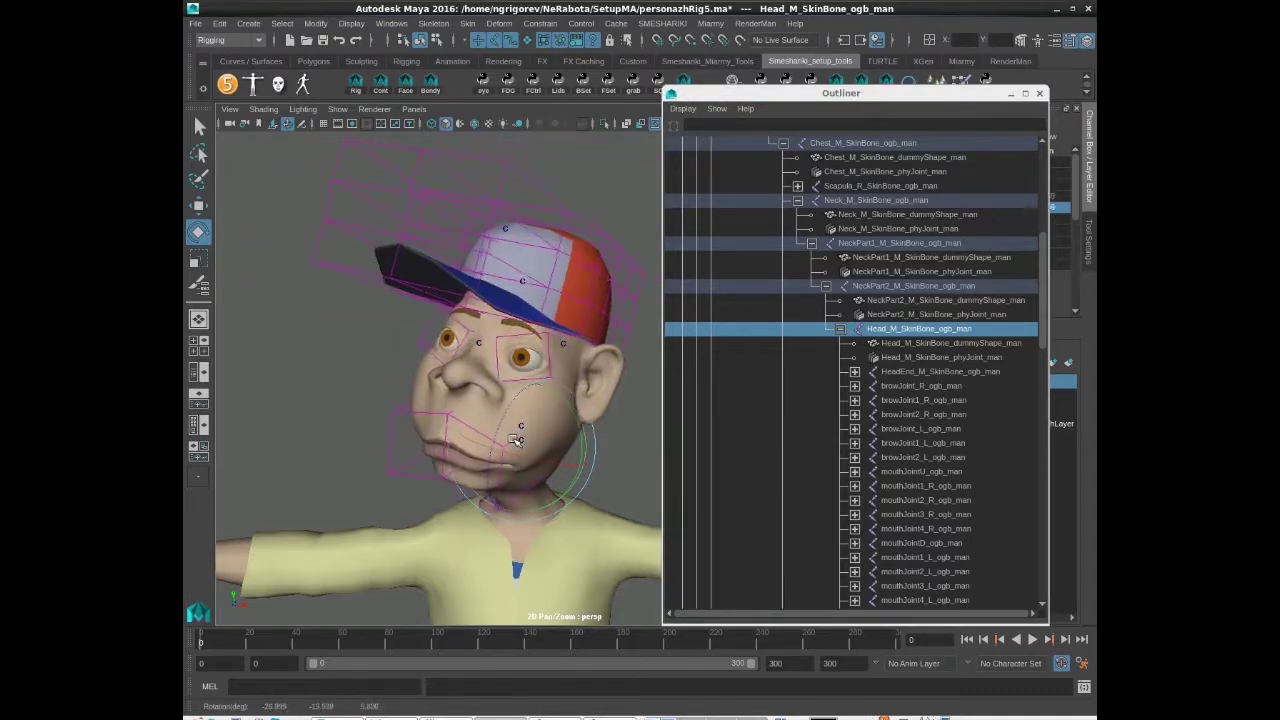
key("ctrl+z")
key("ctrl+z")
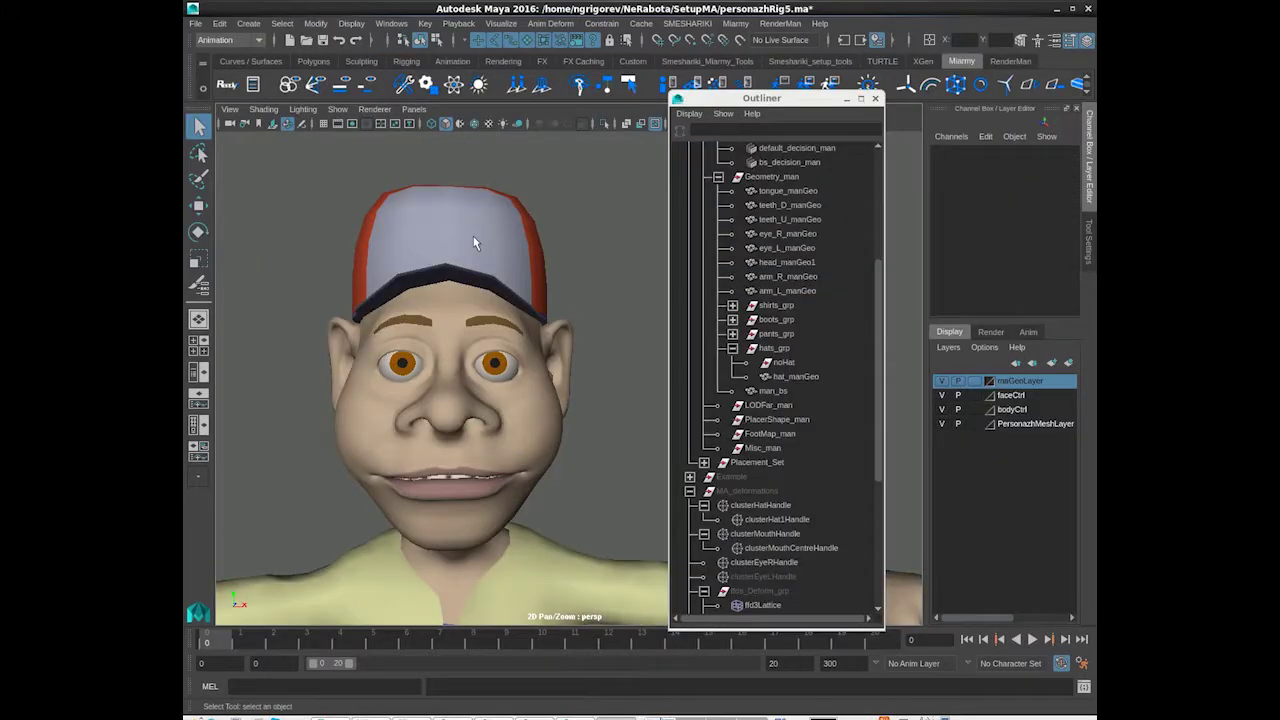
Step: Hide the cap mesh on the character's head
left_click(414, 202)
key("ctrl+h")
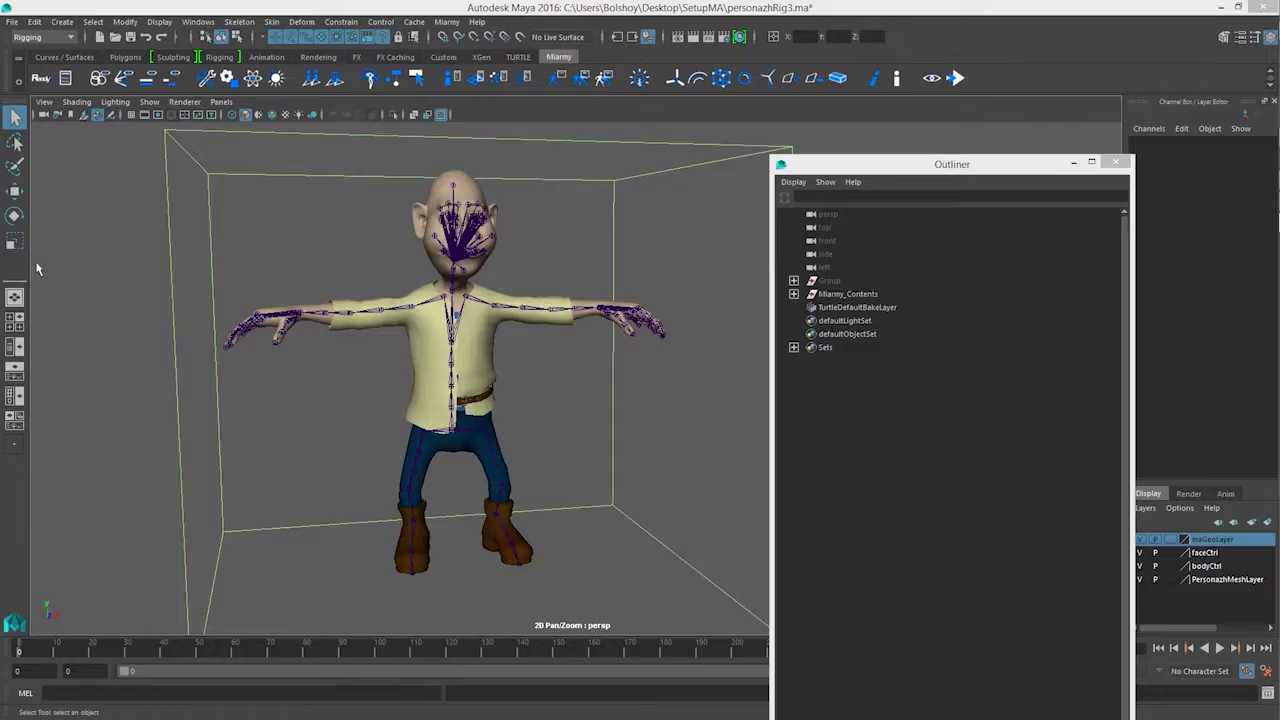
Step: Create a polygon plane and set its width and height subdivisions to 1
left_click(61, 22)
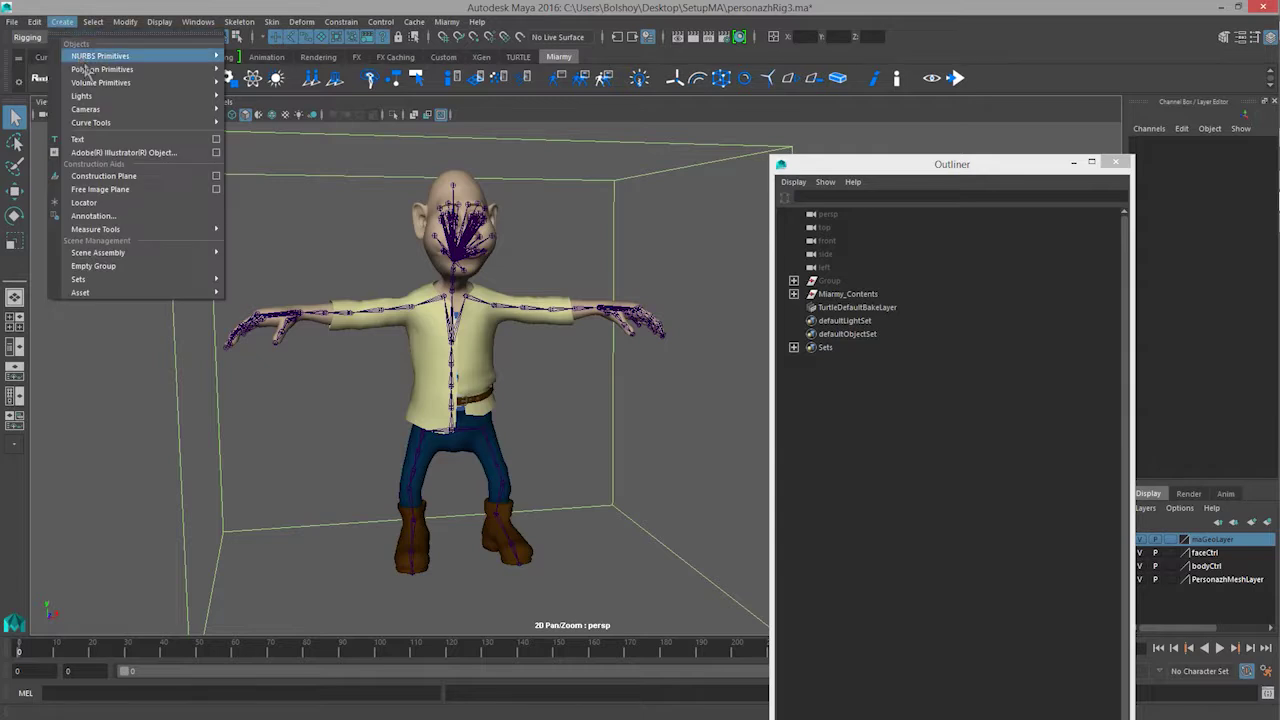
mouse_move(96, 70)
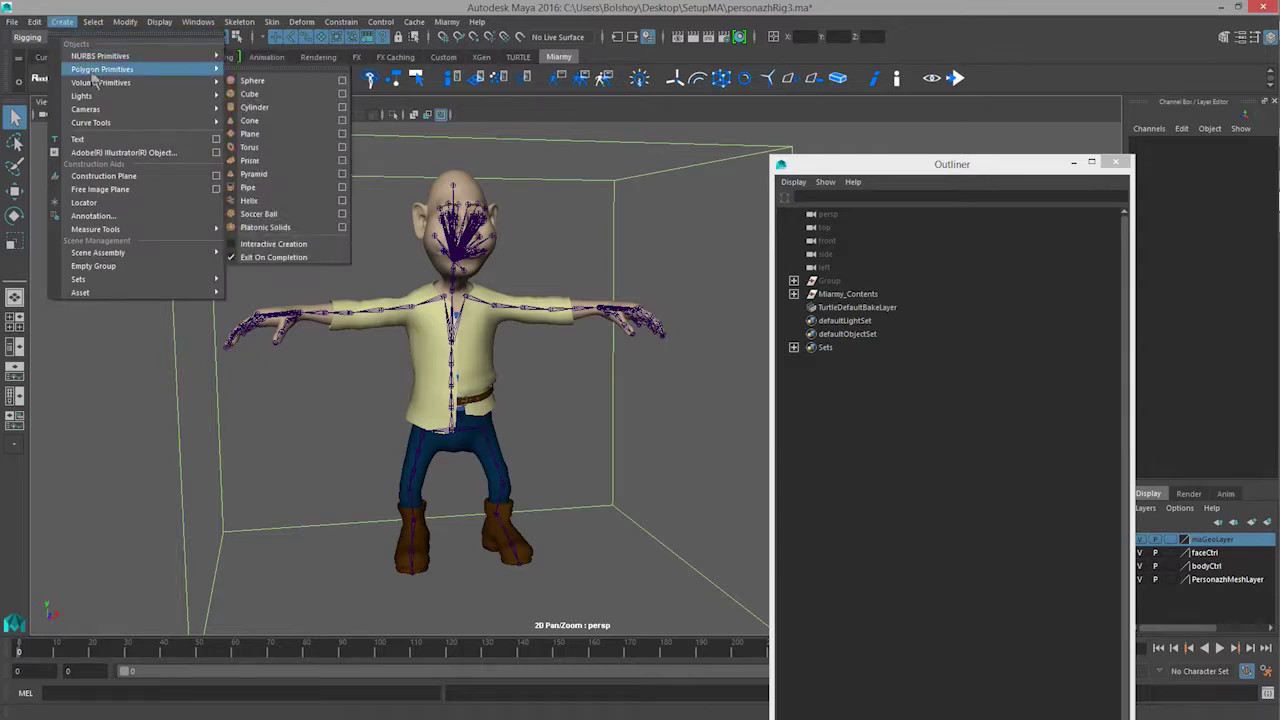
left_click(286, 133)
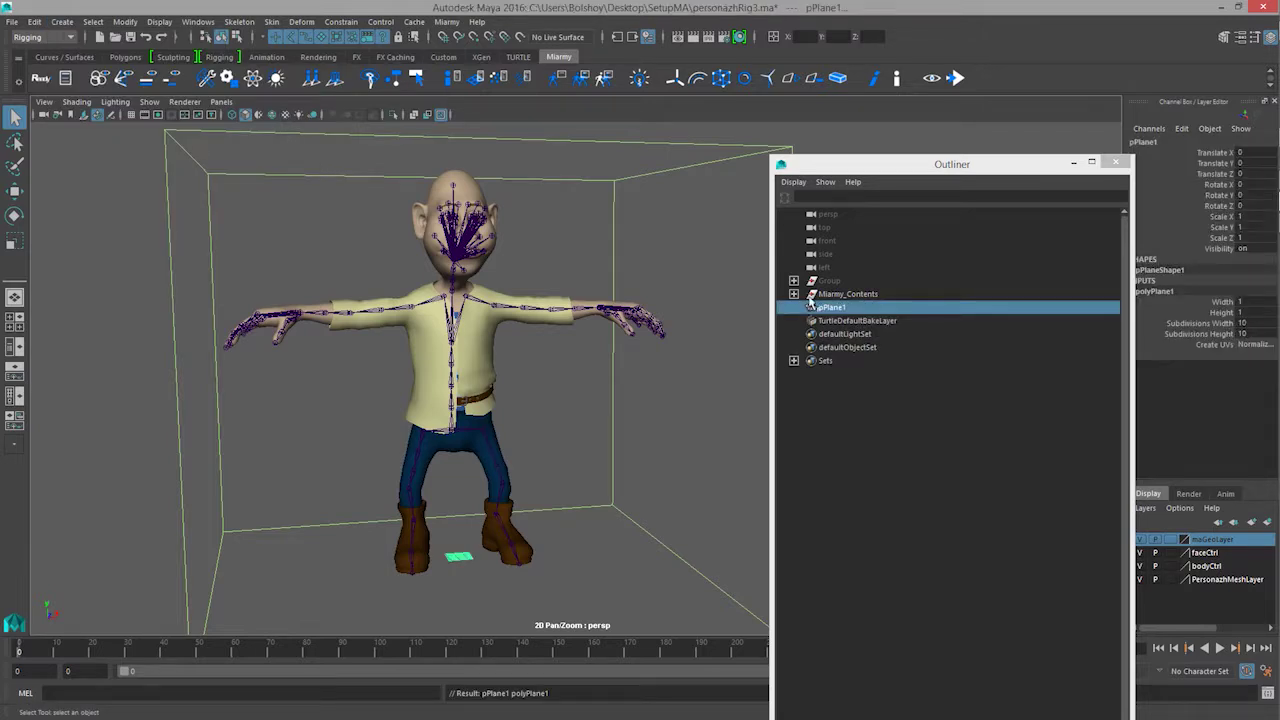
double_click(1257, 325)
left_click(1261, 335, "shift")
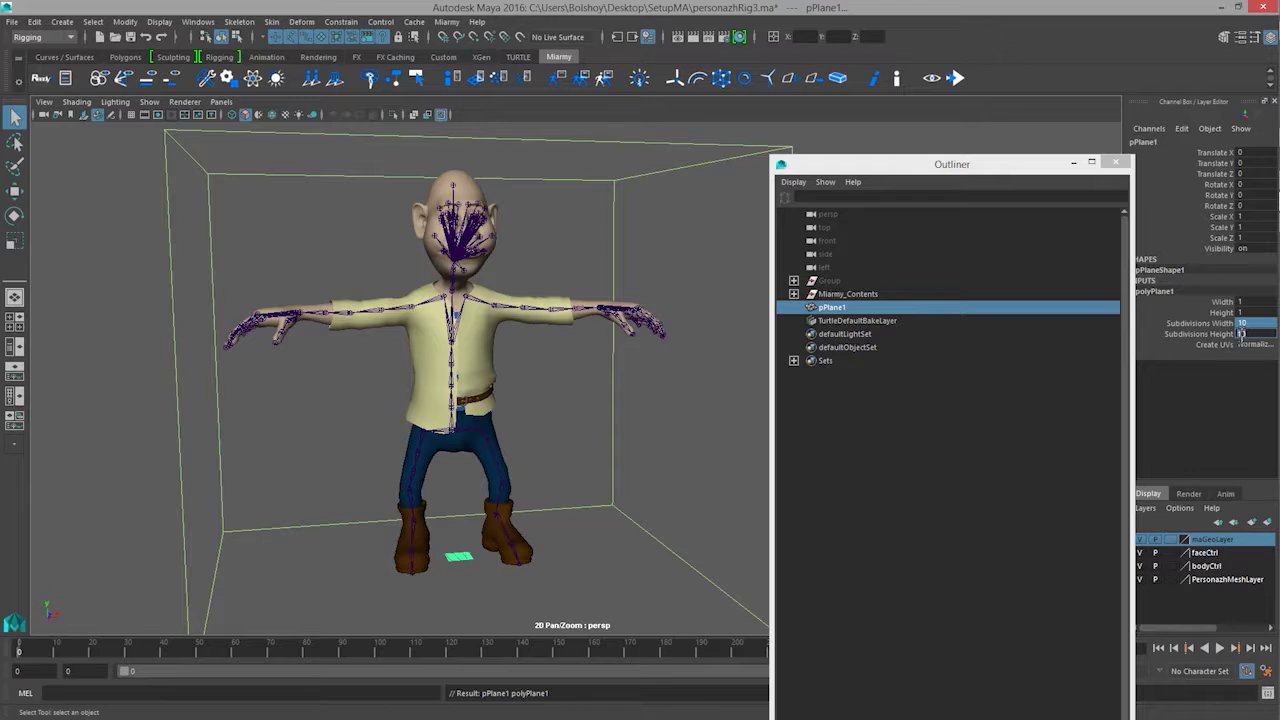
type("1")
key("Return")
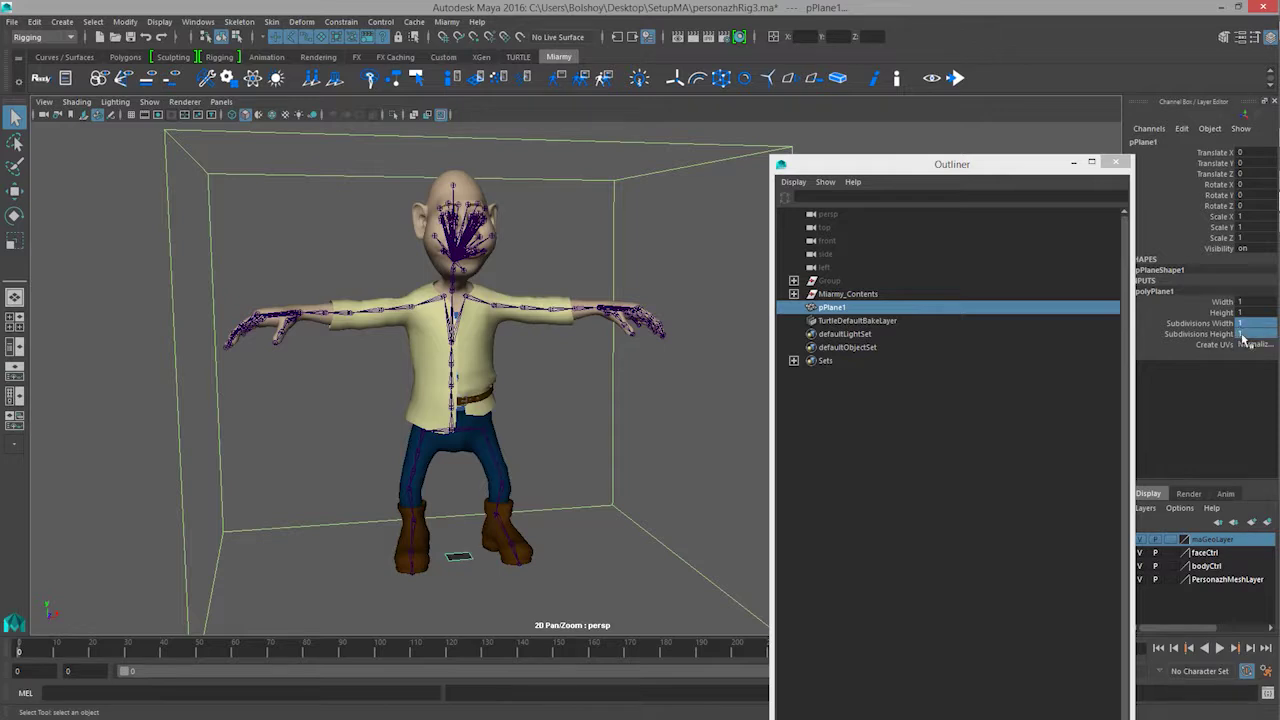
Step: Rename the new plane as bs_manGeo
double_click(836, 309)
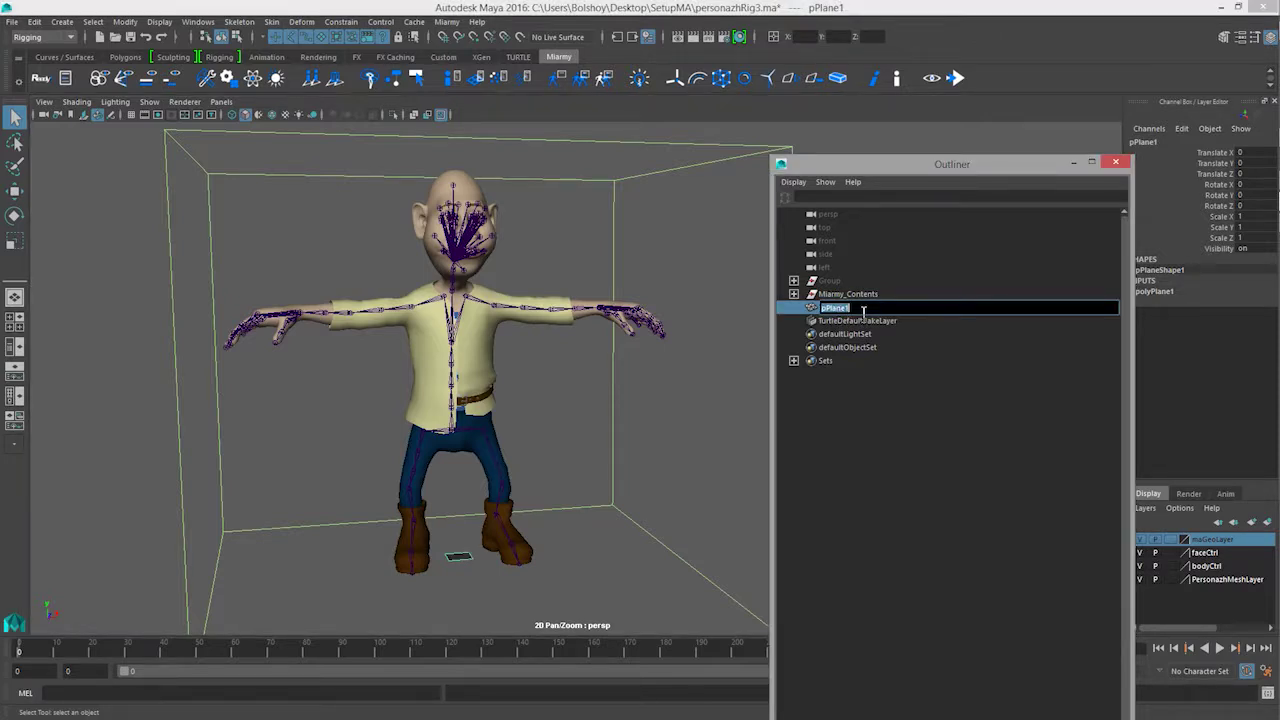
type("bs_manGeo")
key("Return")
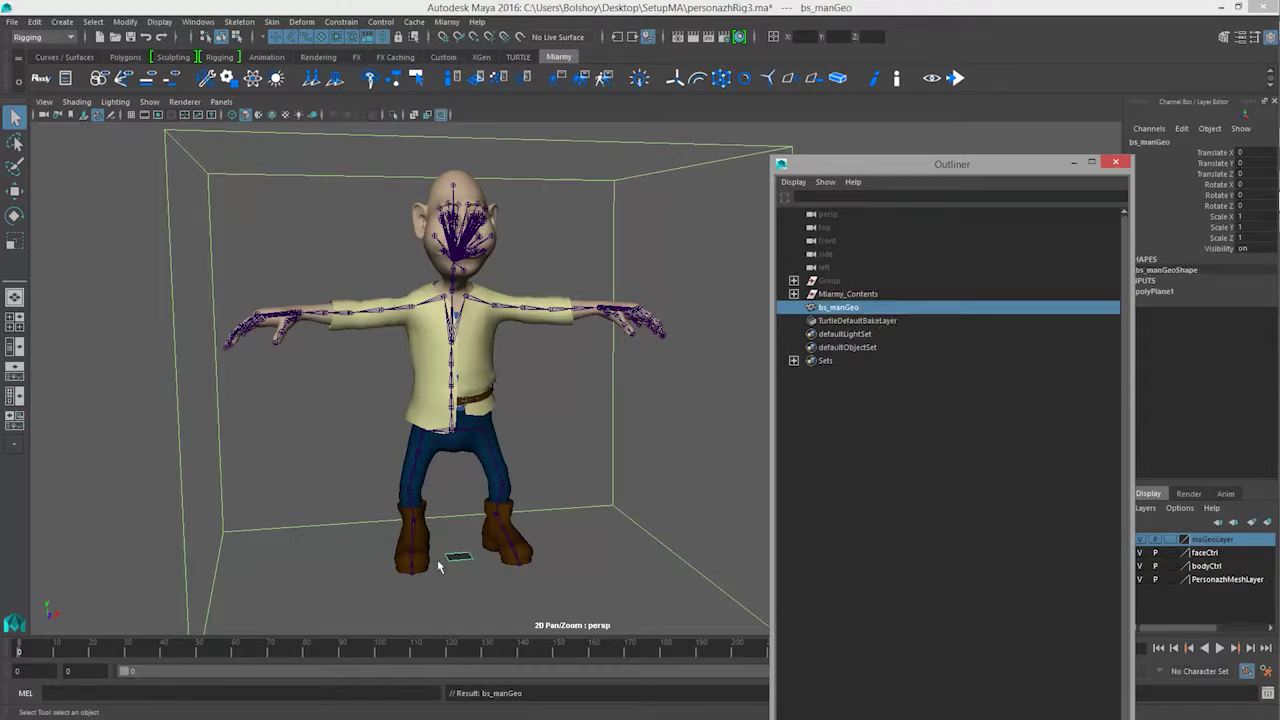
Step: Move bs_manGeo to the character's pelvis joint, at about Translate Y 5.314 and Translate Z -1.394
key("w")
left_click_drag(459, 497, 438, 371)
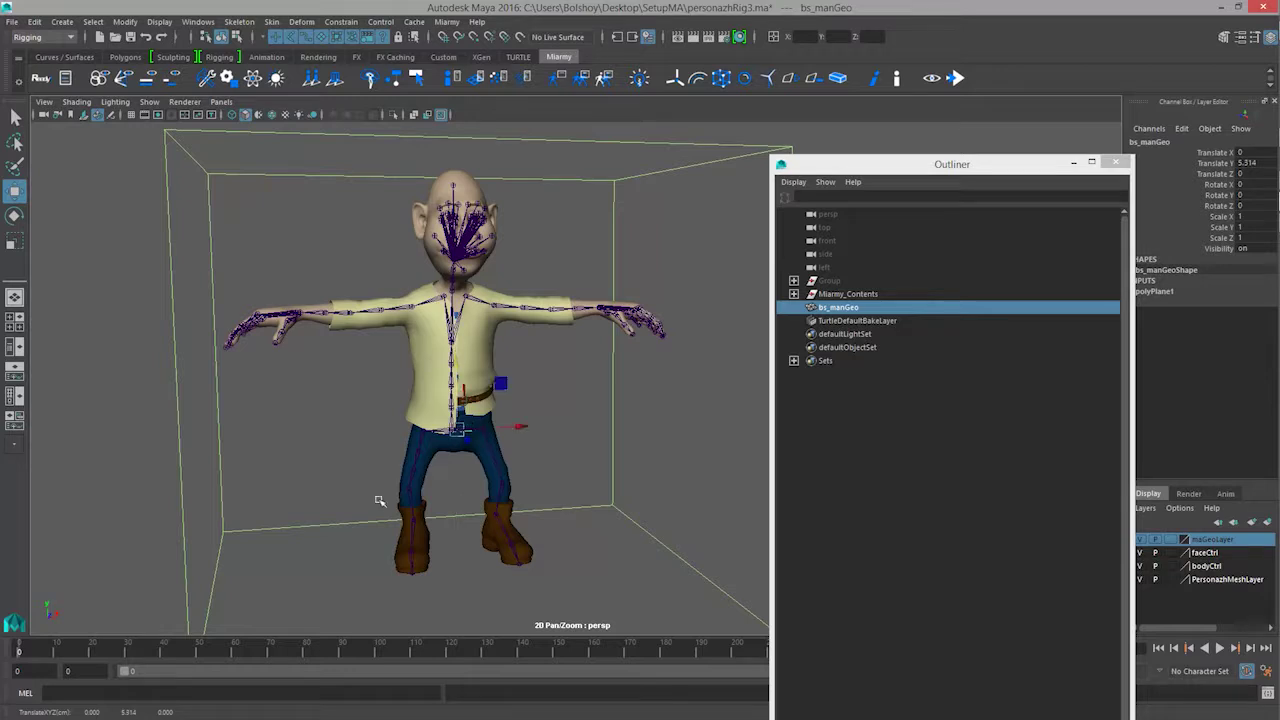
left_click_drag(289, 465, 475, 448, "alt")
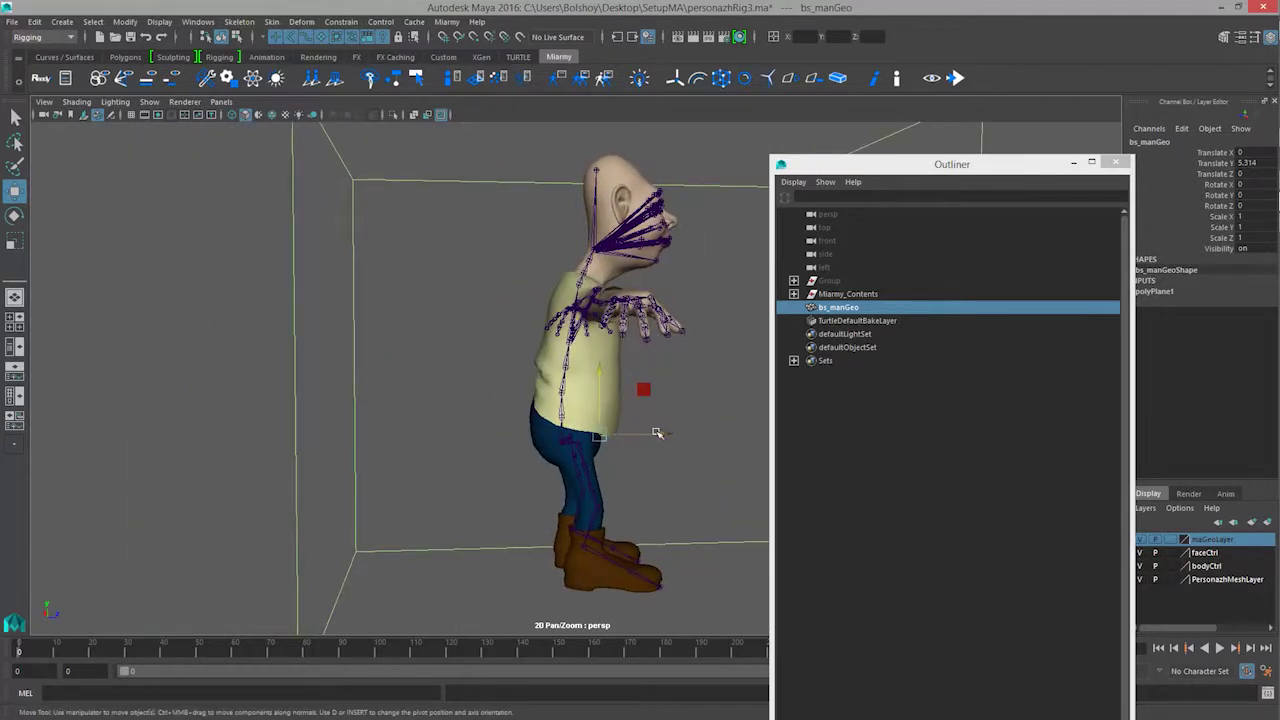
left_click_drag(634, 434, 598, 435)
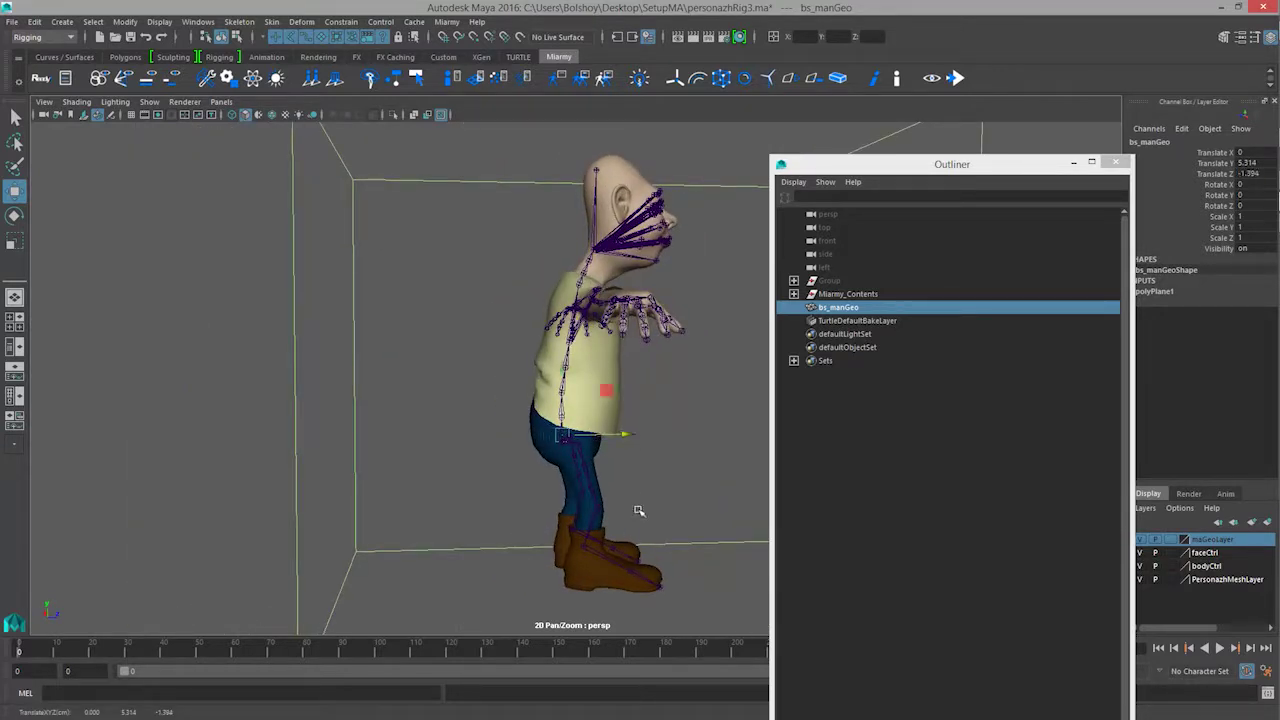
left_click_drag(489, 508, 323, 514, "alt")
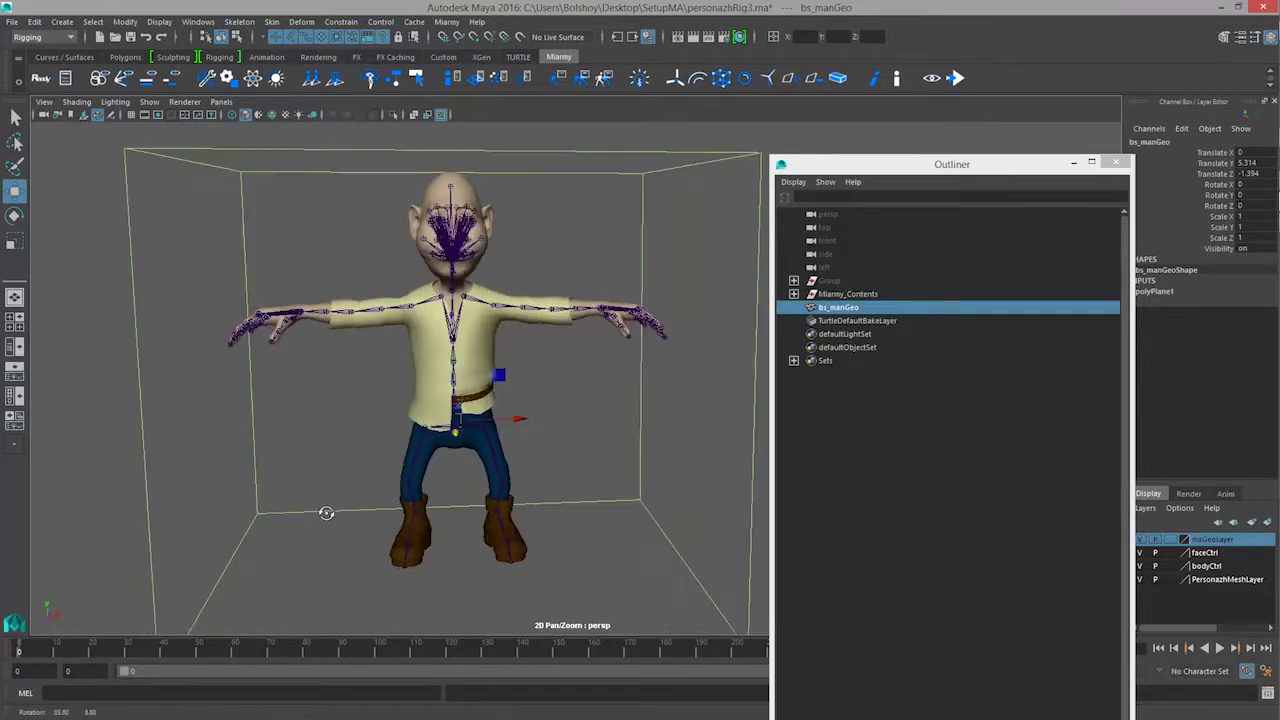
Step: Freeze the transformations of bs_manGeo and delete its construction history
left_click(125, 21)
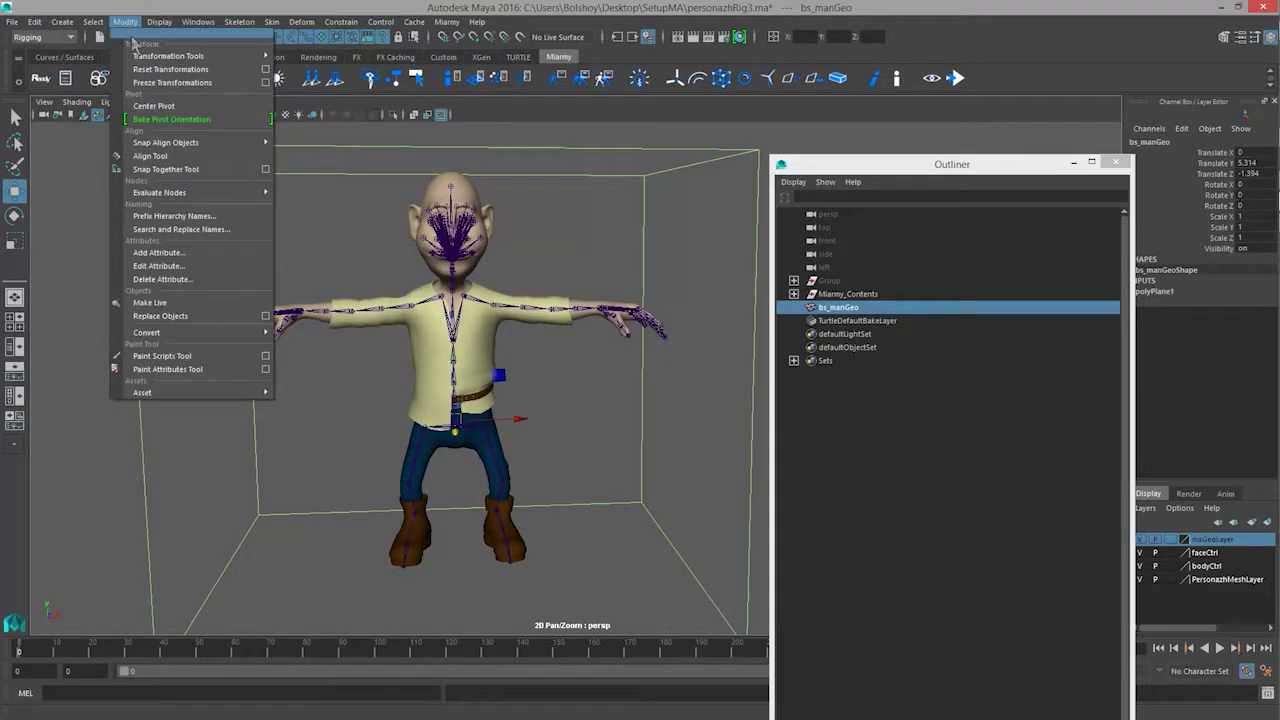
left_click(166, 84)
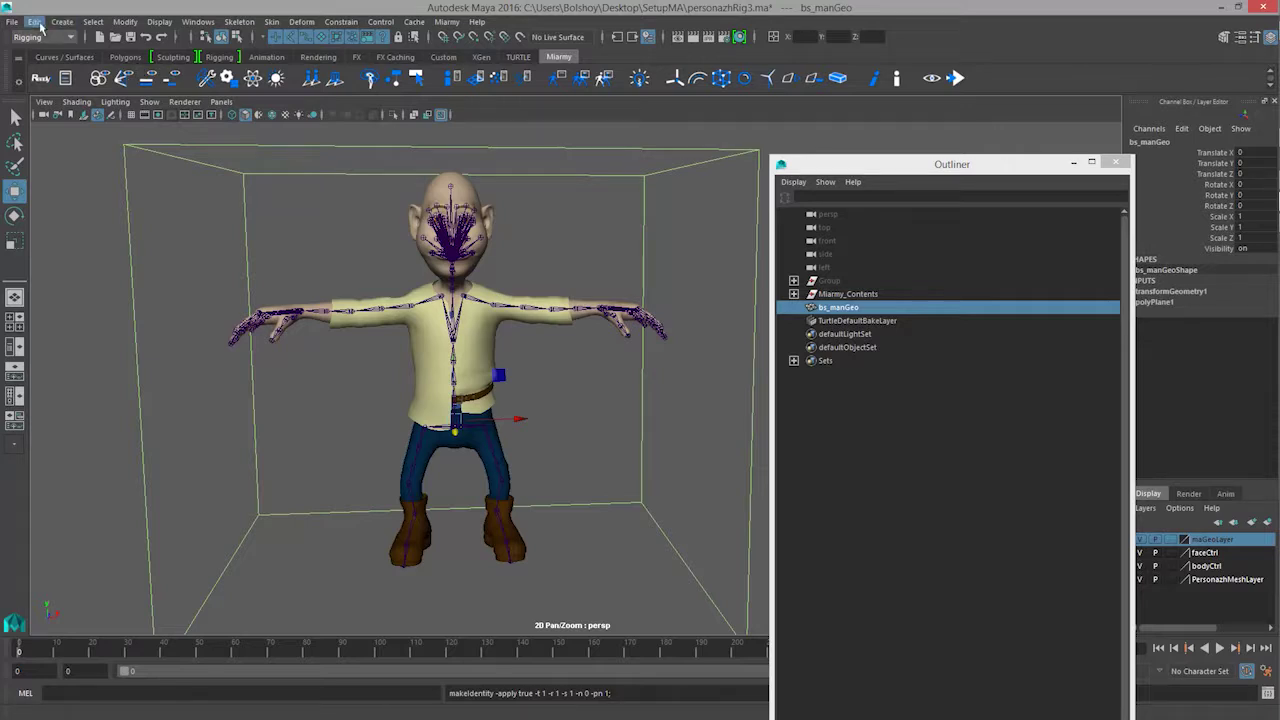
left_click(34, 21)
mouse_move(108, 180)
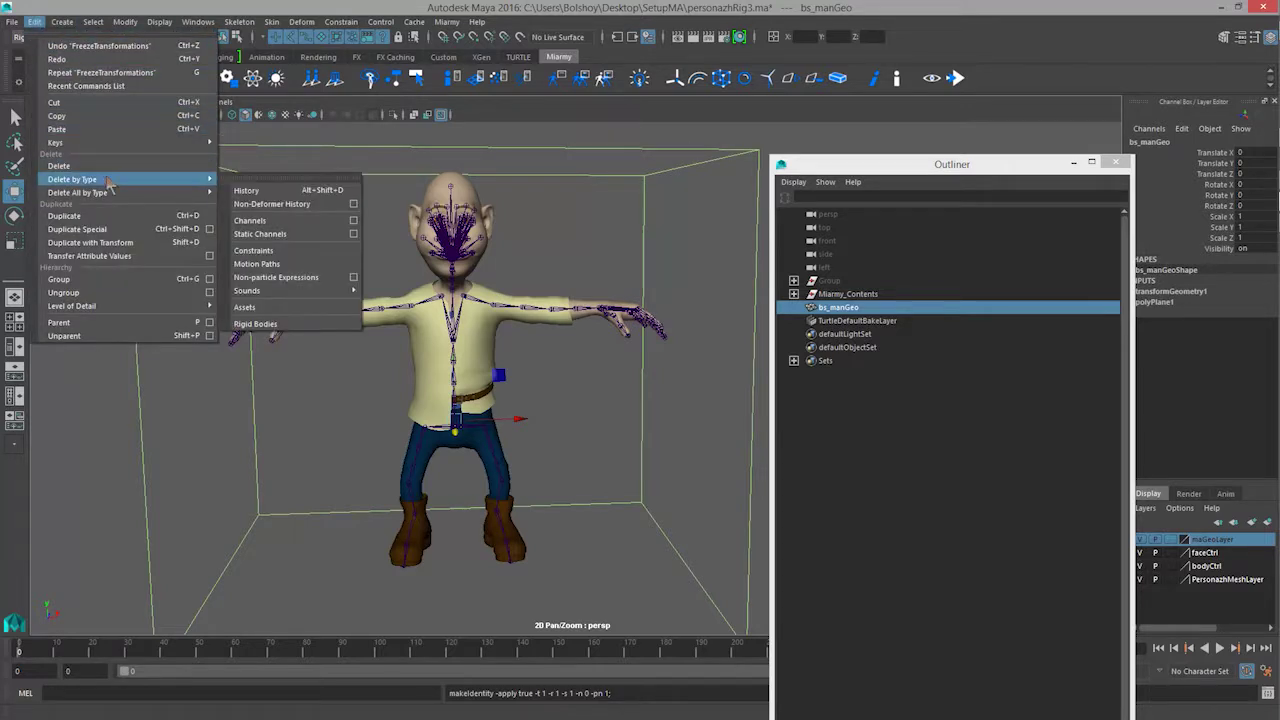
left_click(250, 190)
Step: Duplicate bs_manGeo and rename the copy as bs
left_click(841, 309)
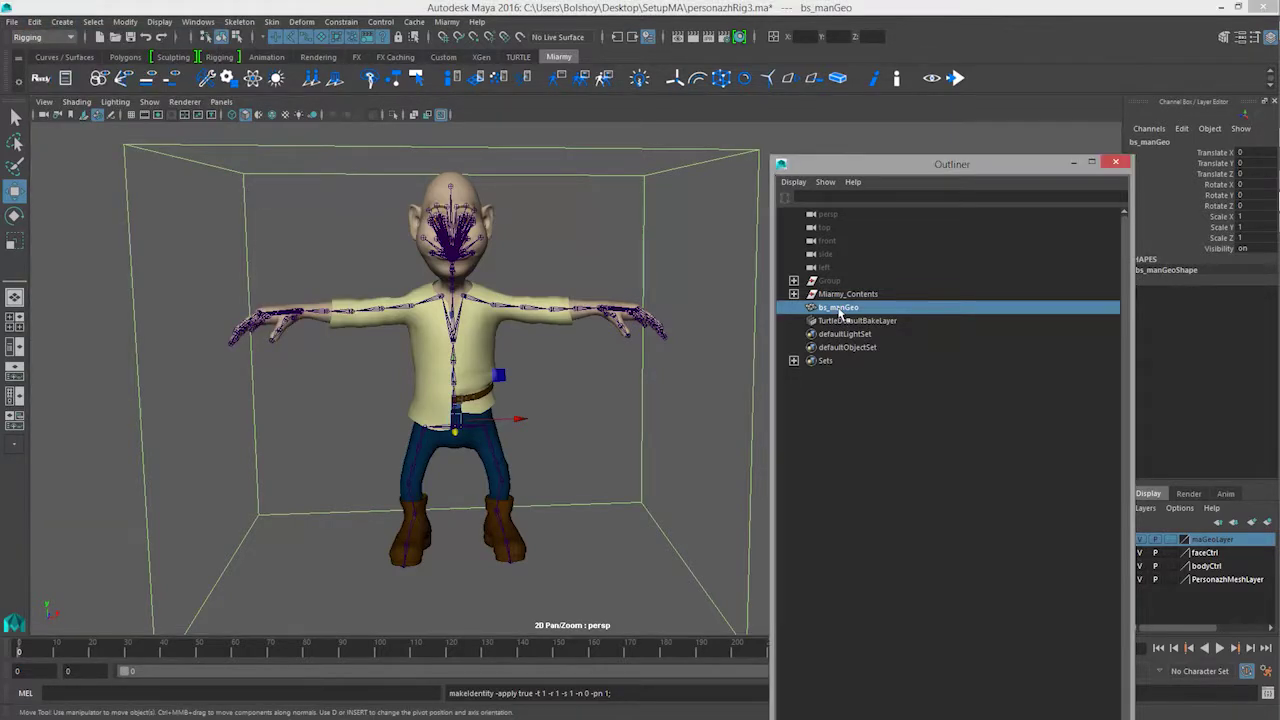
key("ctrl+d")
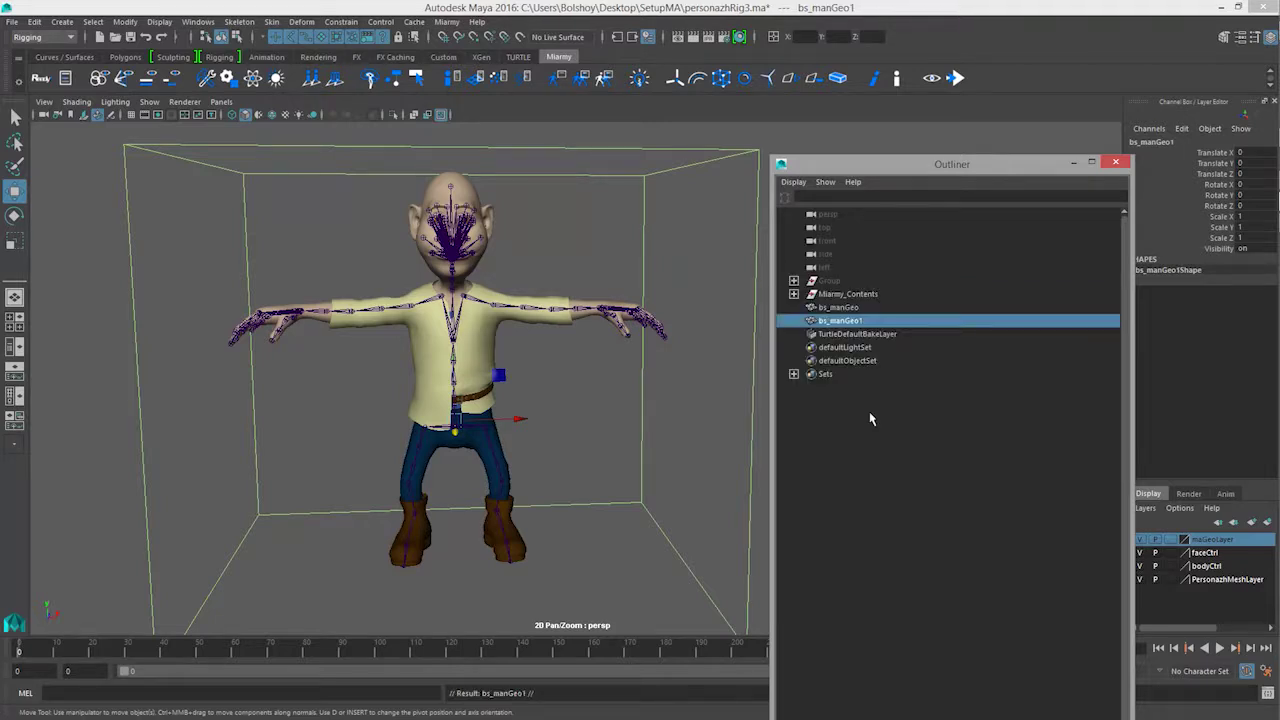
double_click(841, 321)
left_click(874, 320)
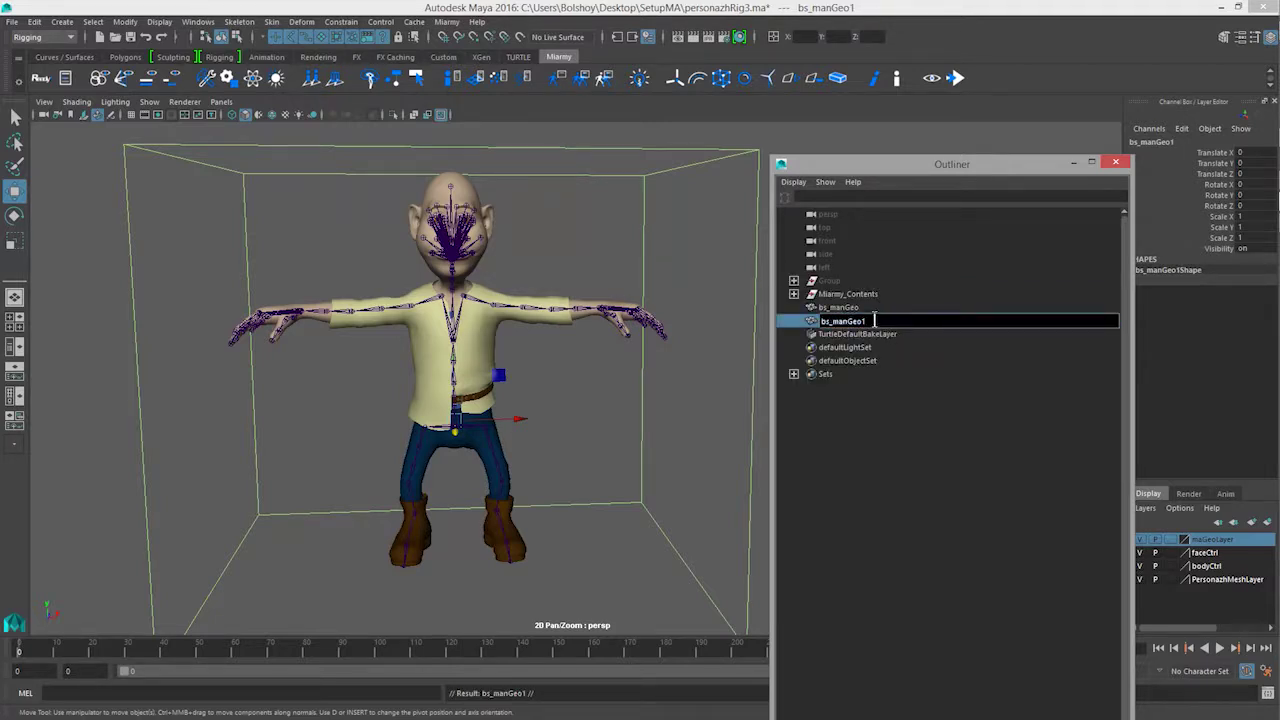
key("BackSpace")
key("BackSpace")
key("BackSpace")
key("Return")
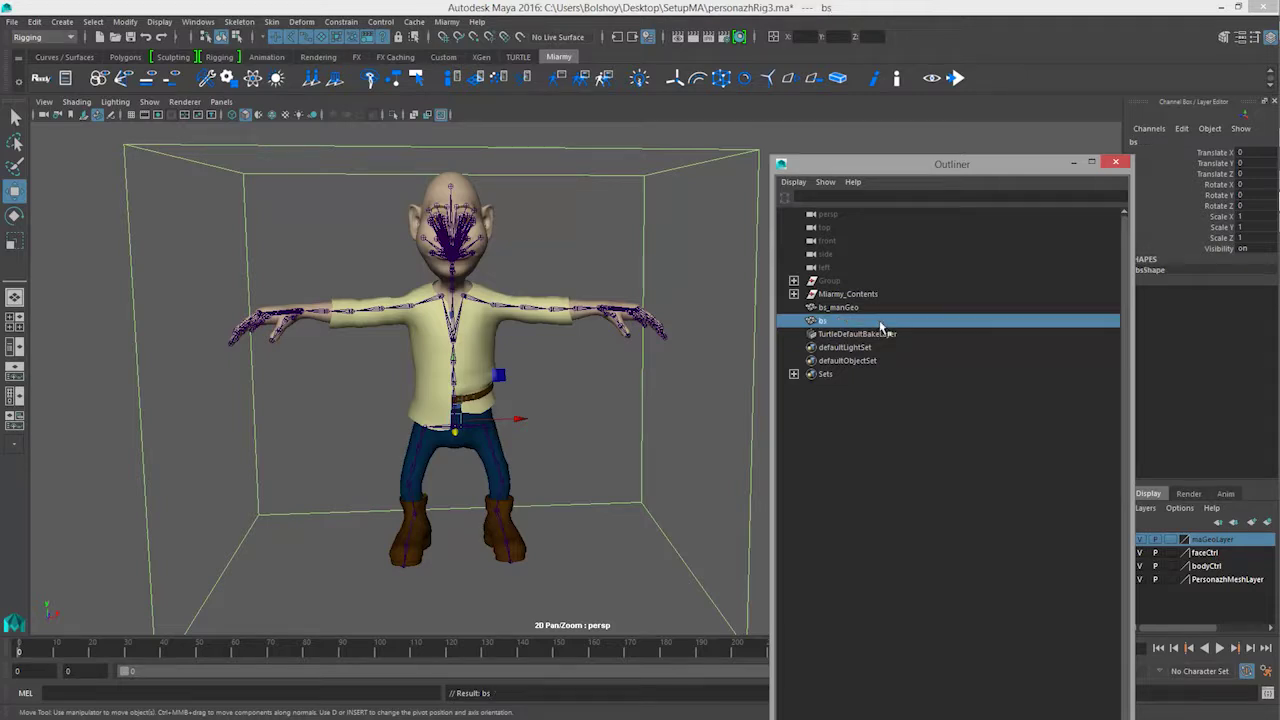
Step: Create a blend shape deformer on bs_manGeo with the bs plane as its target
left_click(829, 309, "shift")
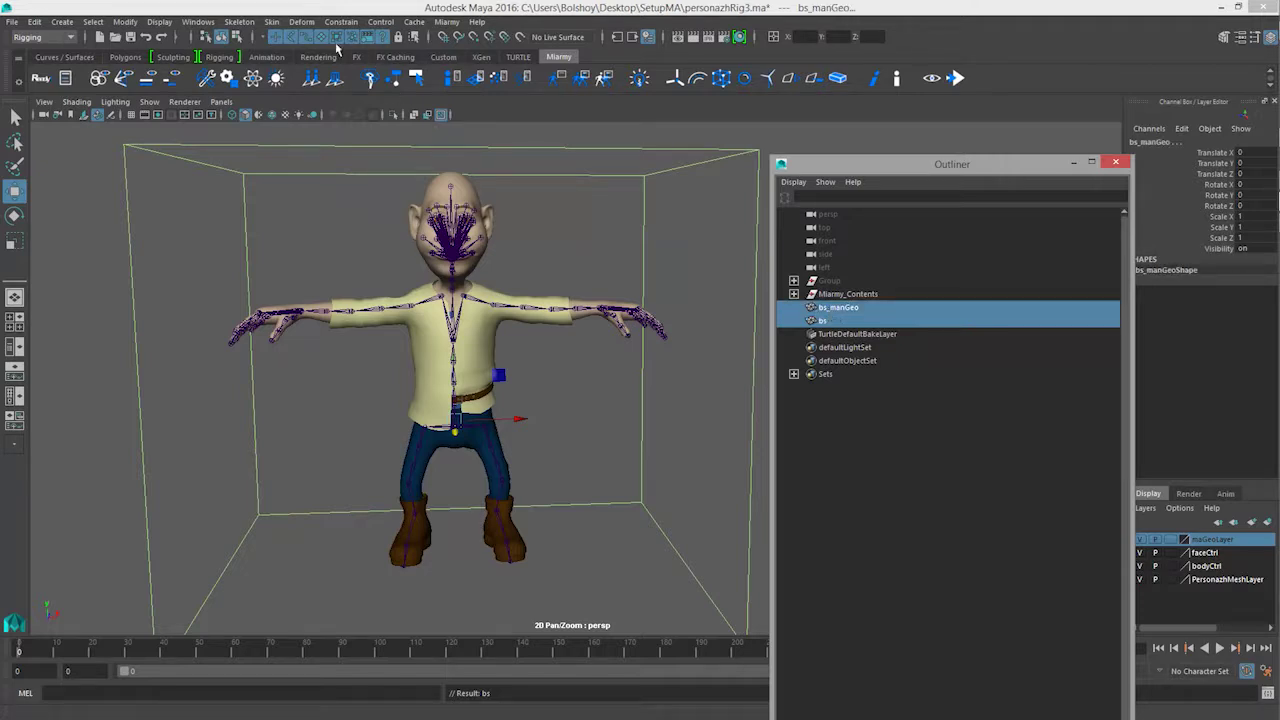
left_click(301, 21)
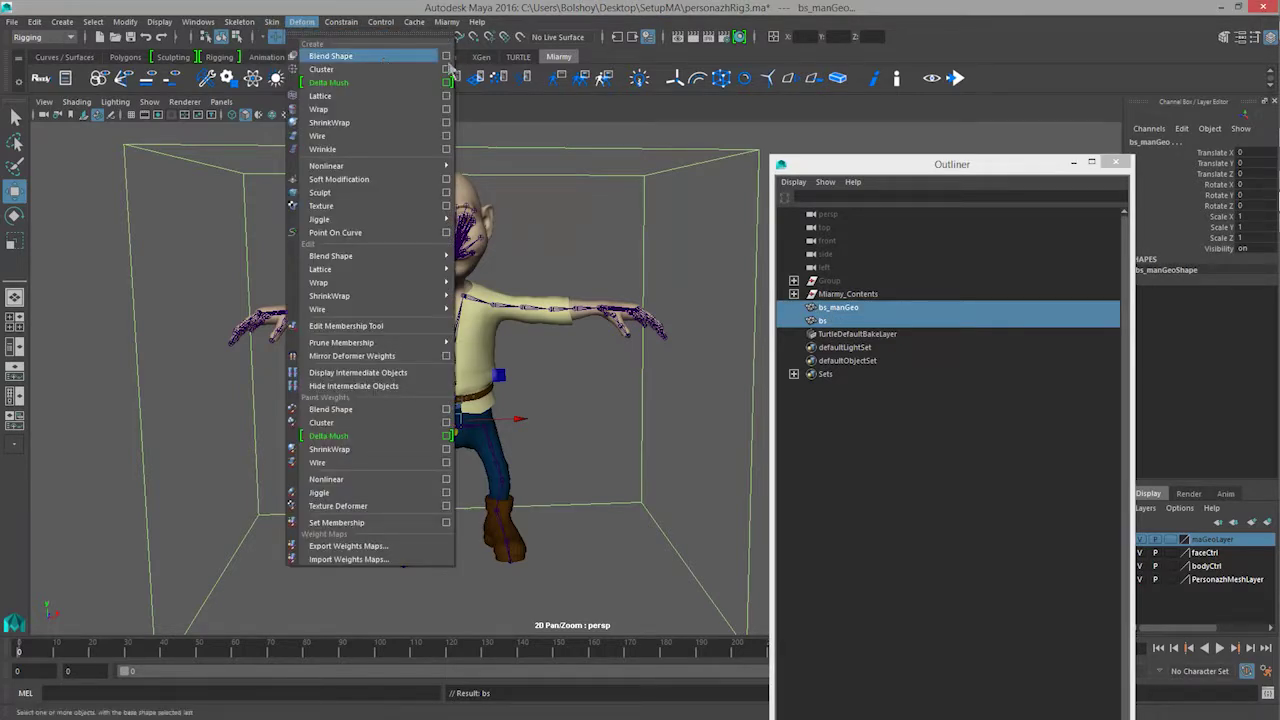
left_click(414, 59)
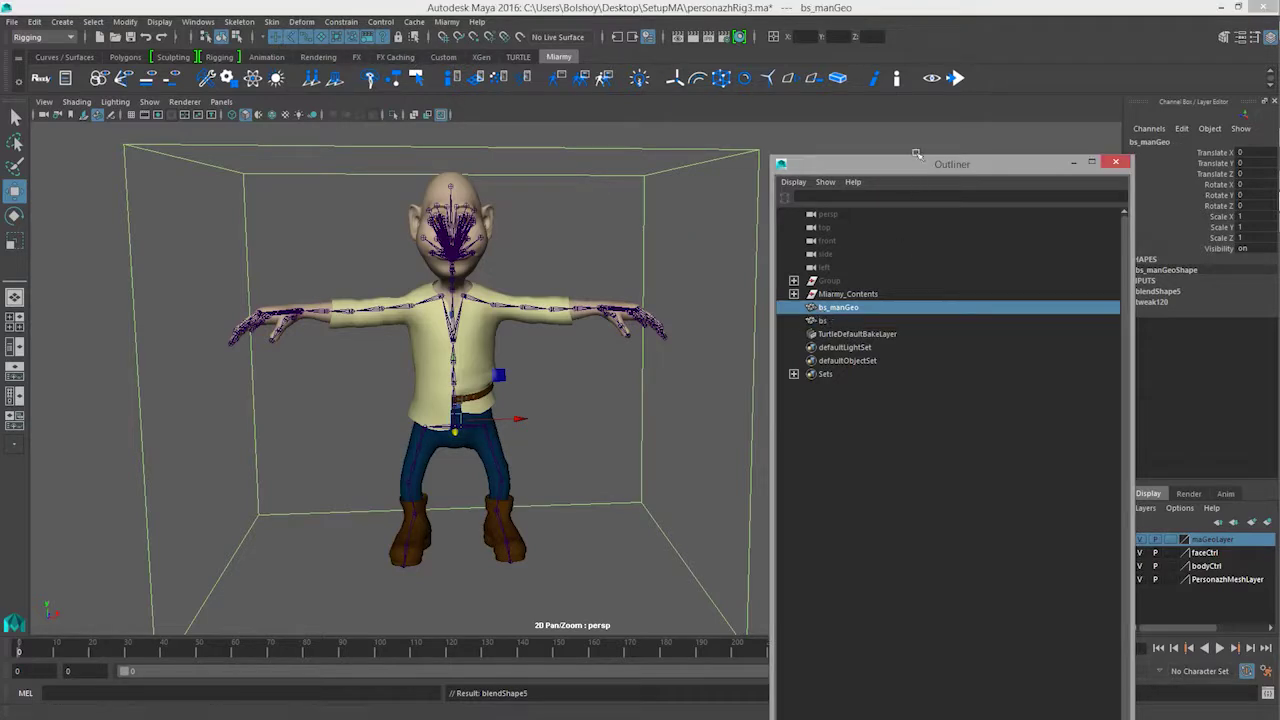
Step: Rename the blend shape node on bs_manGeo as ma_bs and delete the bs target plane
left_click_drag(848, 166, 728, 157)
left_click(1170, 292)
left_click(1172, 291)
type("ma")
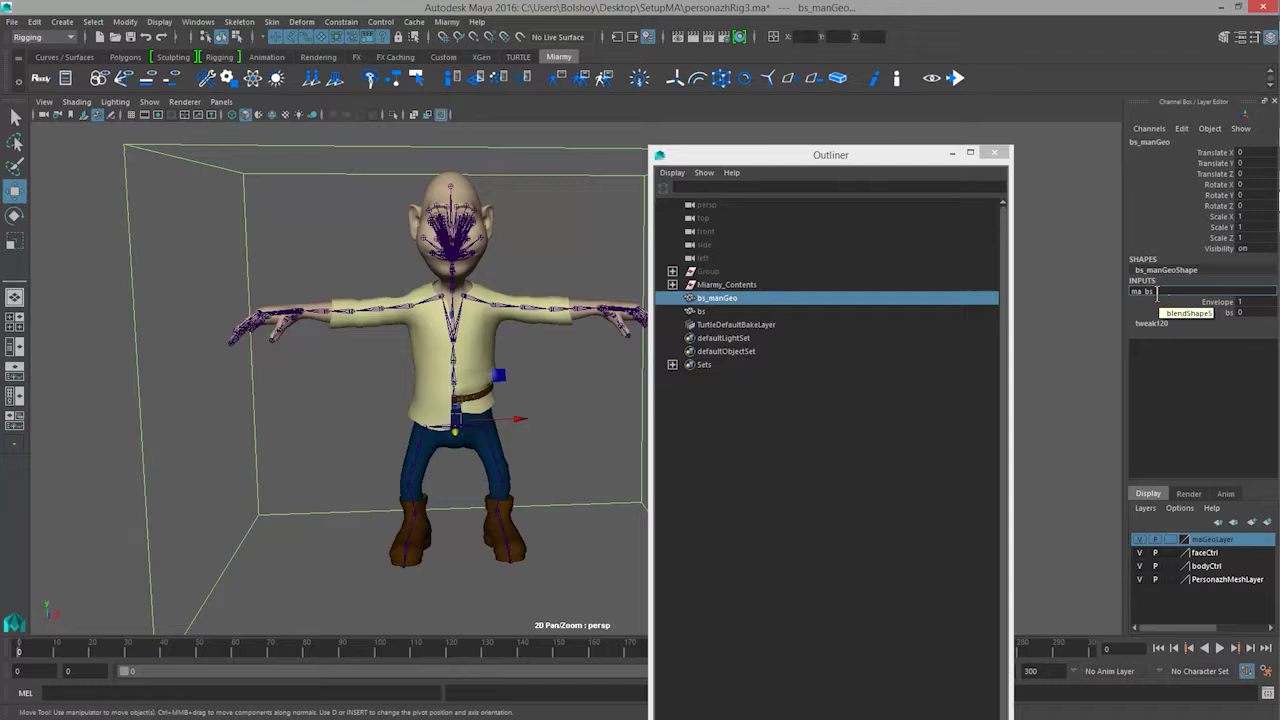
type("_bs")
key("Return")
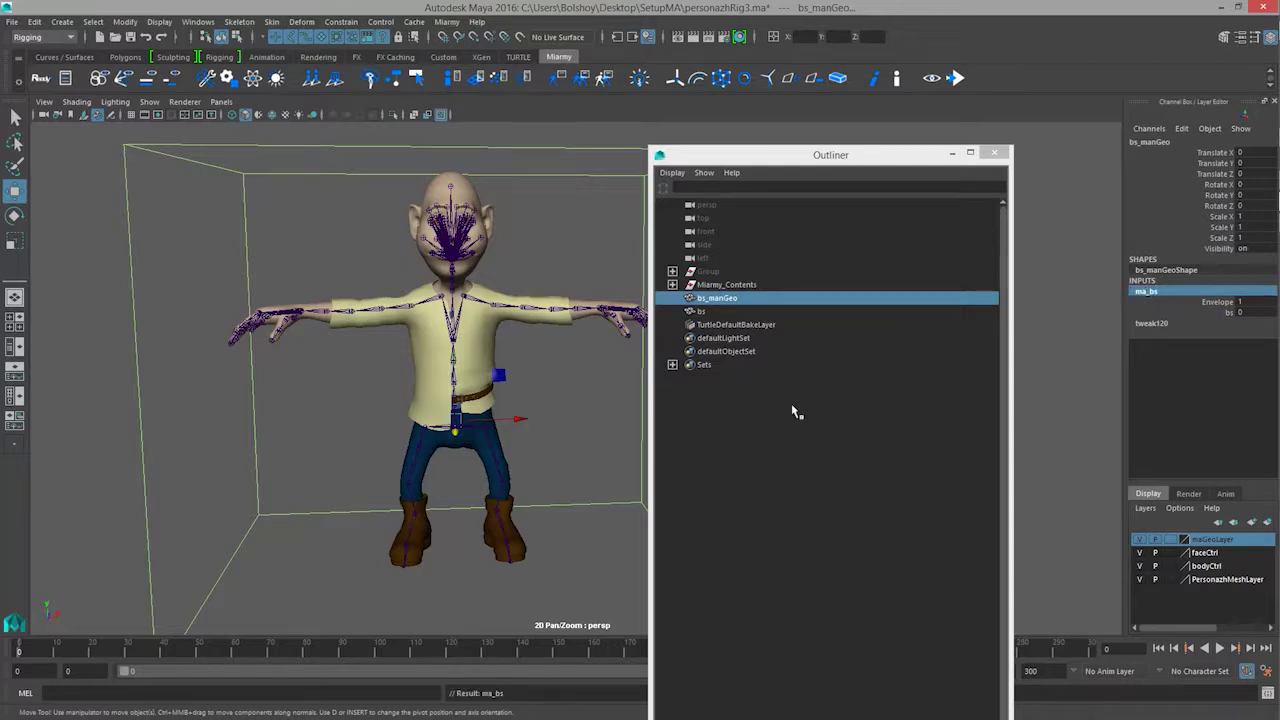
left_click(707, 312)
key("Delete")
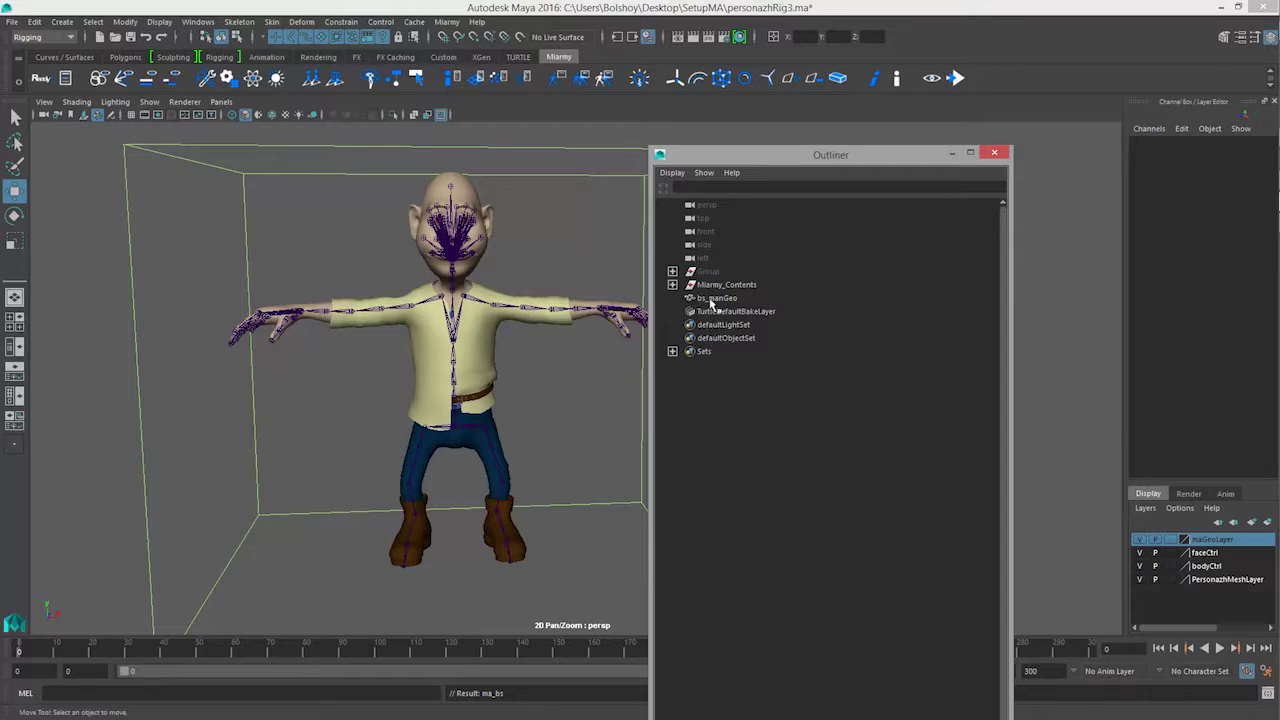
Step: Parent bs_manGeo under the Geometry_man group of Agent_man
left_click(711, 300)
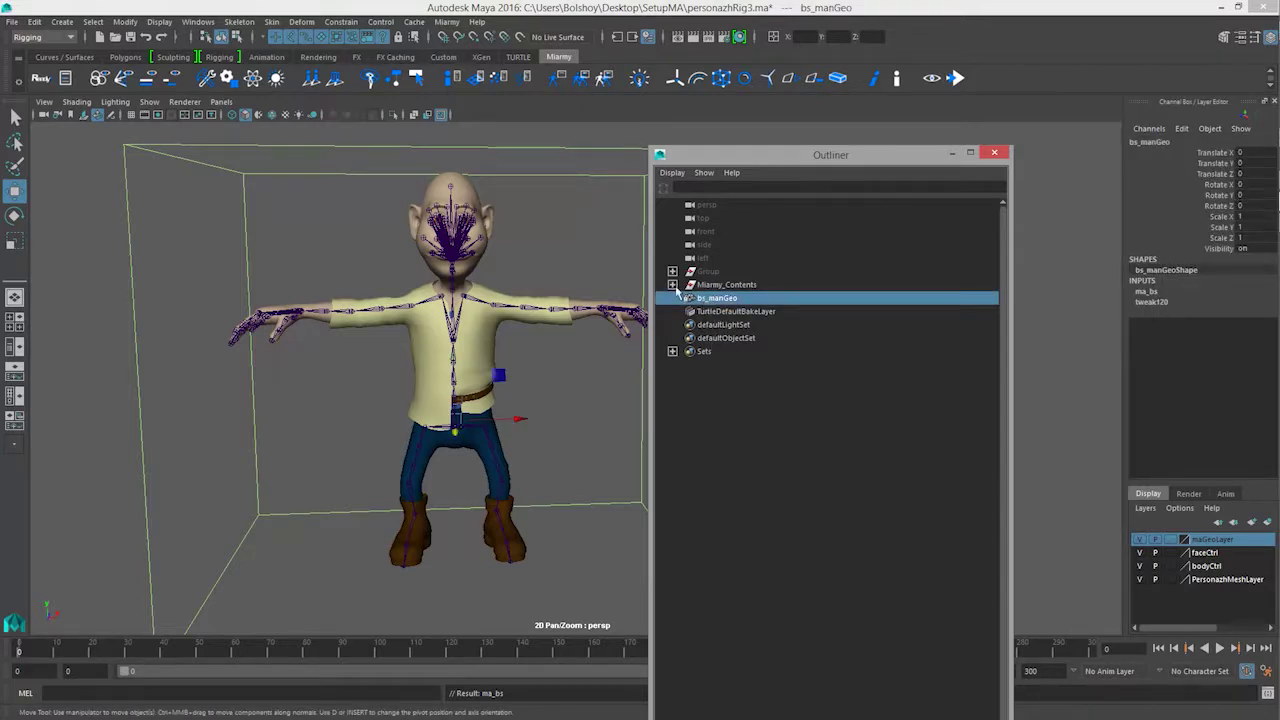
left_click(673, 285)
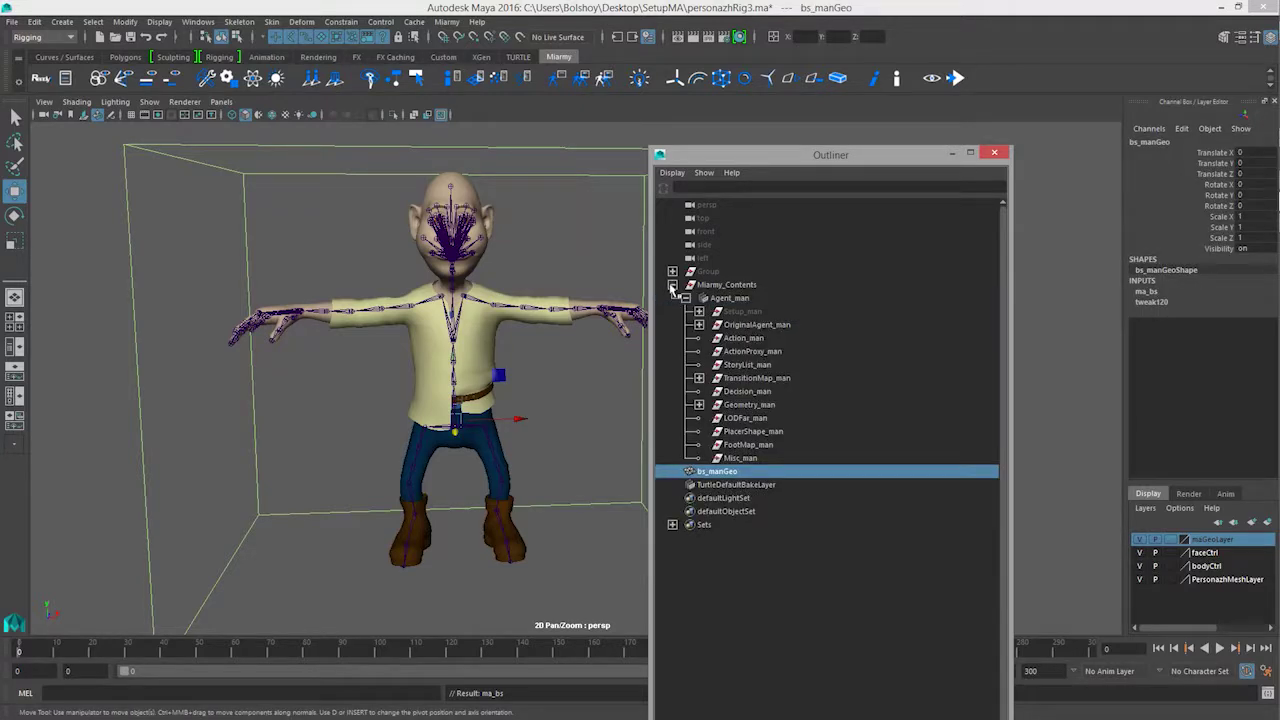
left_click(741, 406, "ctrl")
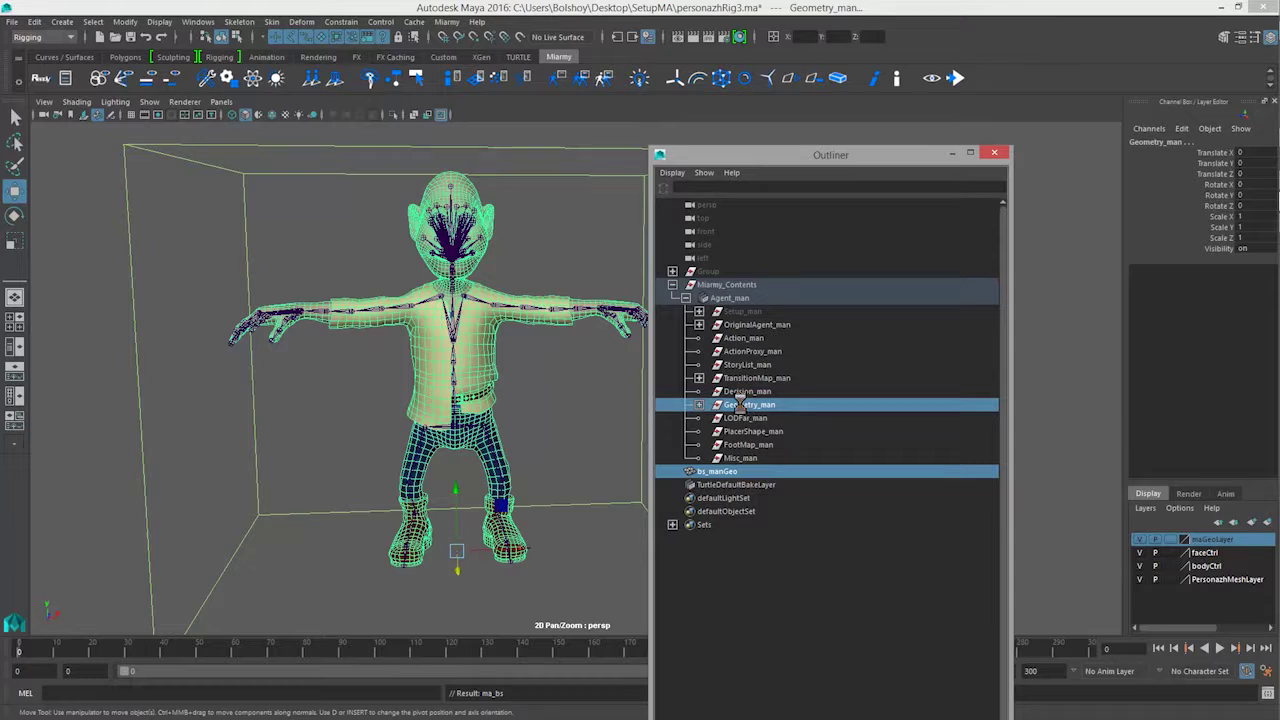
key("p")
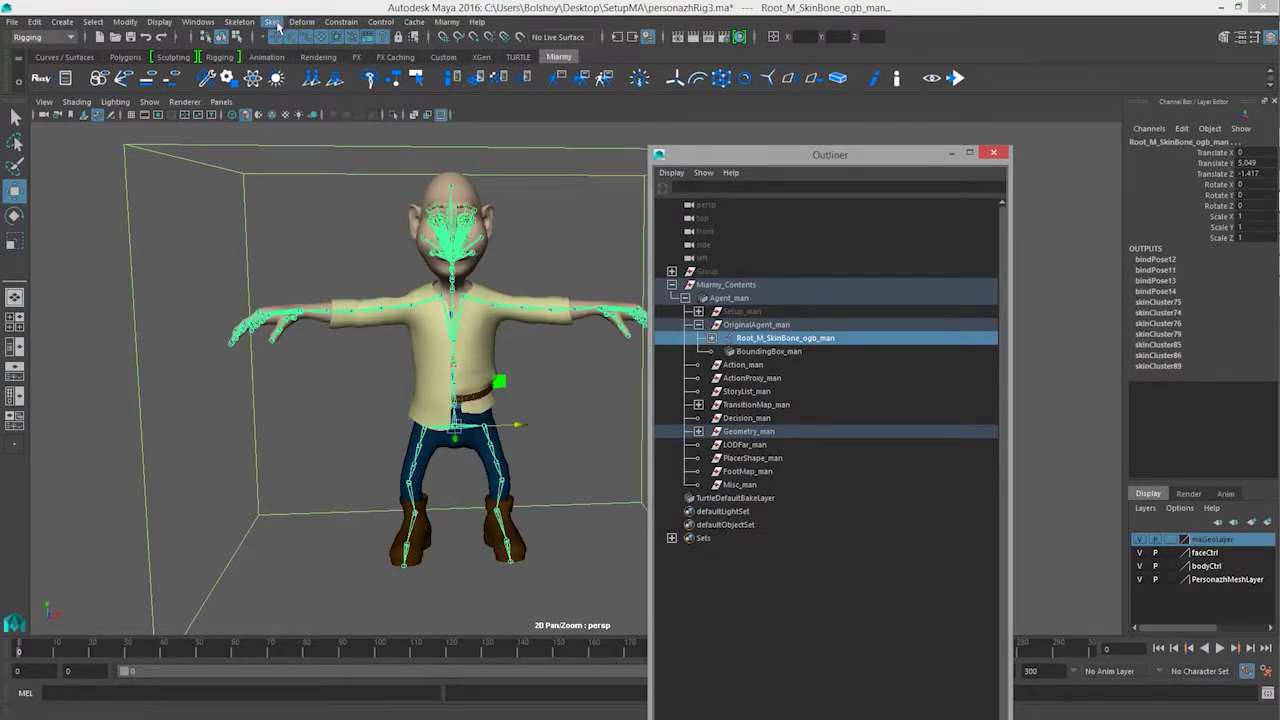
Step: Bind the skin of bs_manGeo to Root_M_SkinBone_ogb_man and check the plane within Geometry_man
left_click(277, 27)
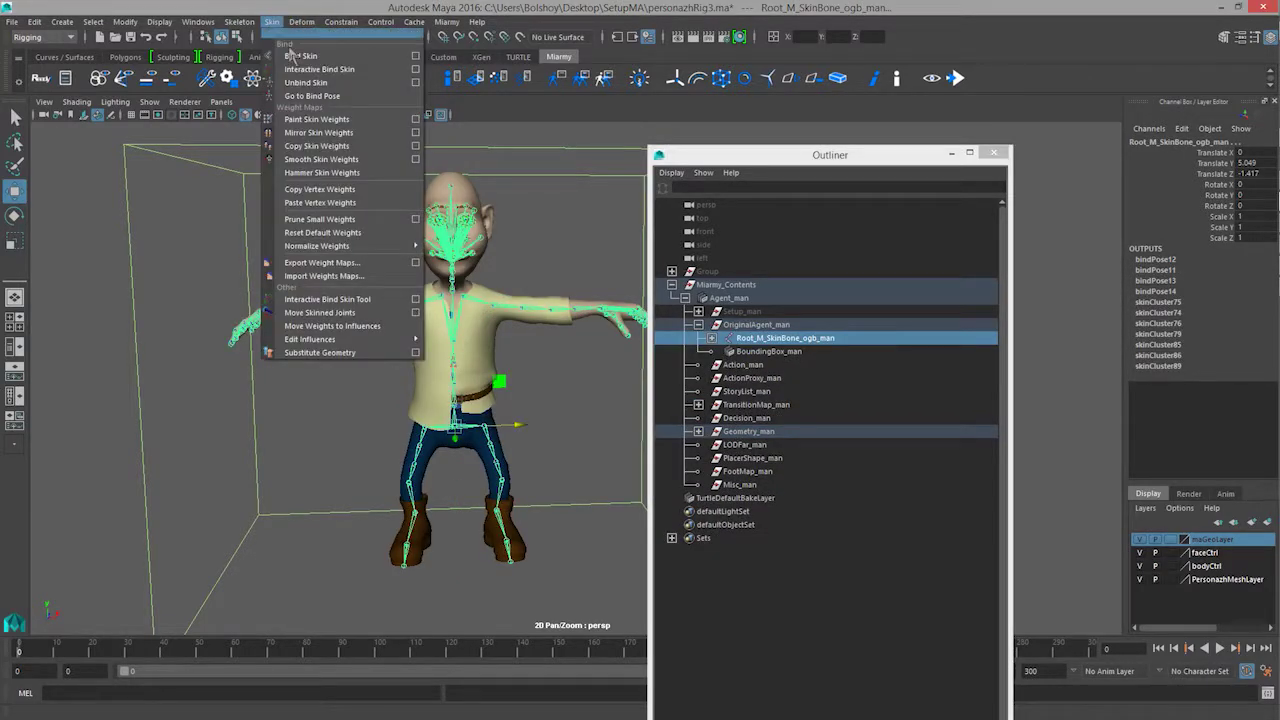
left_click(313, 64)
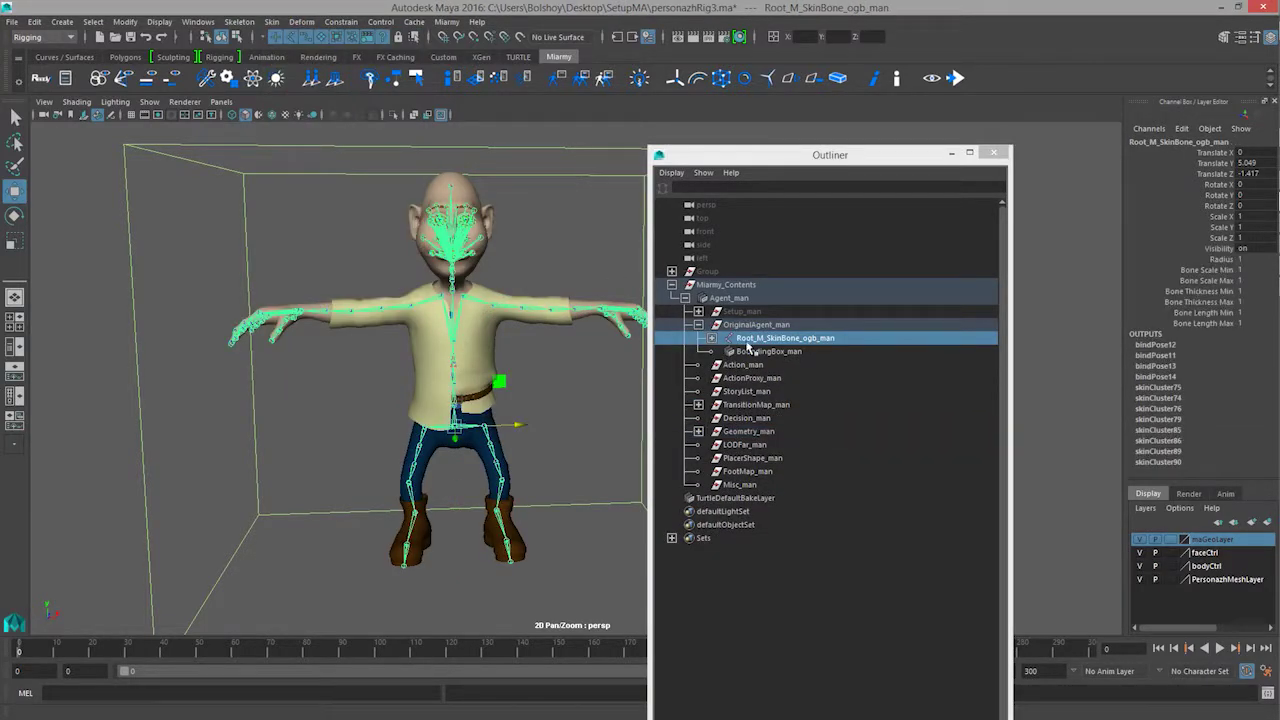
left_click(699, 433)
left_click(756, 698)
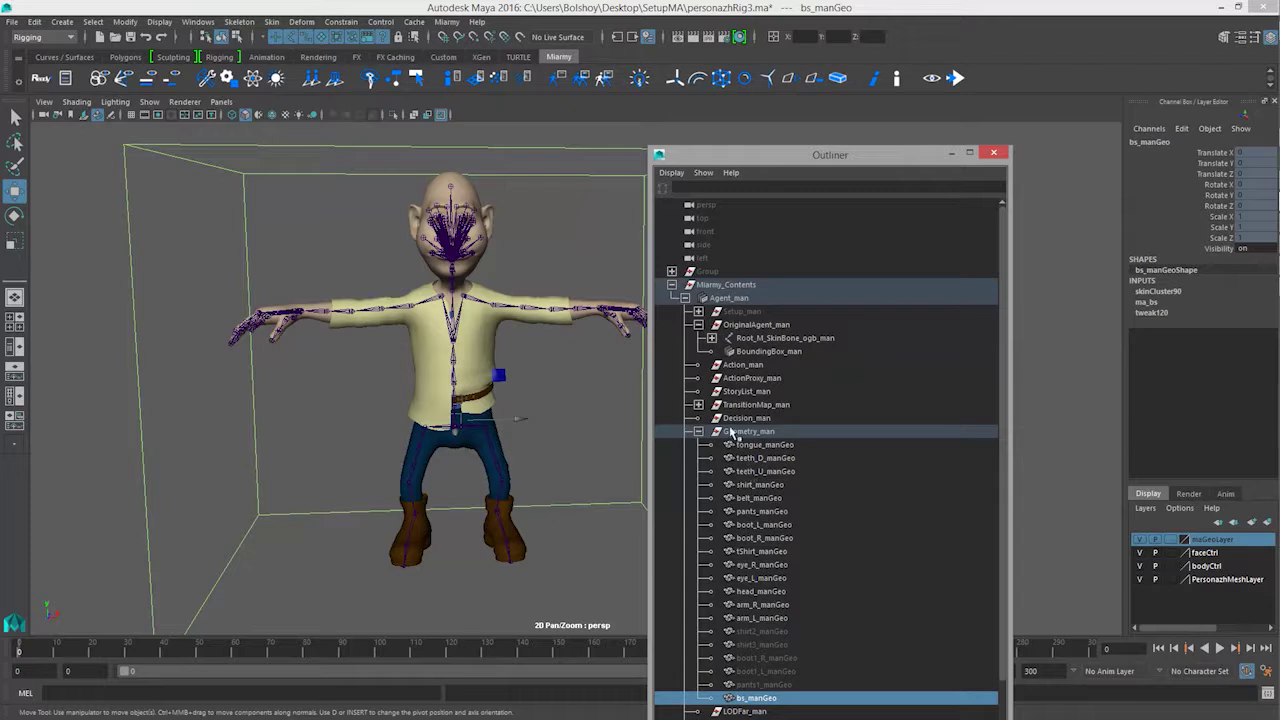
left_click(700, 436)
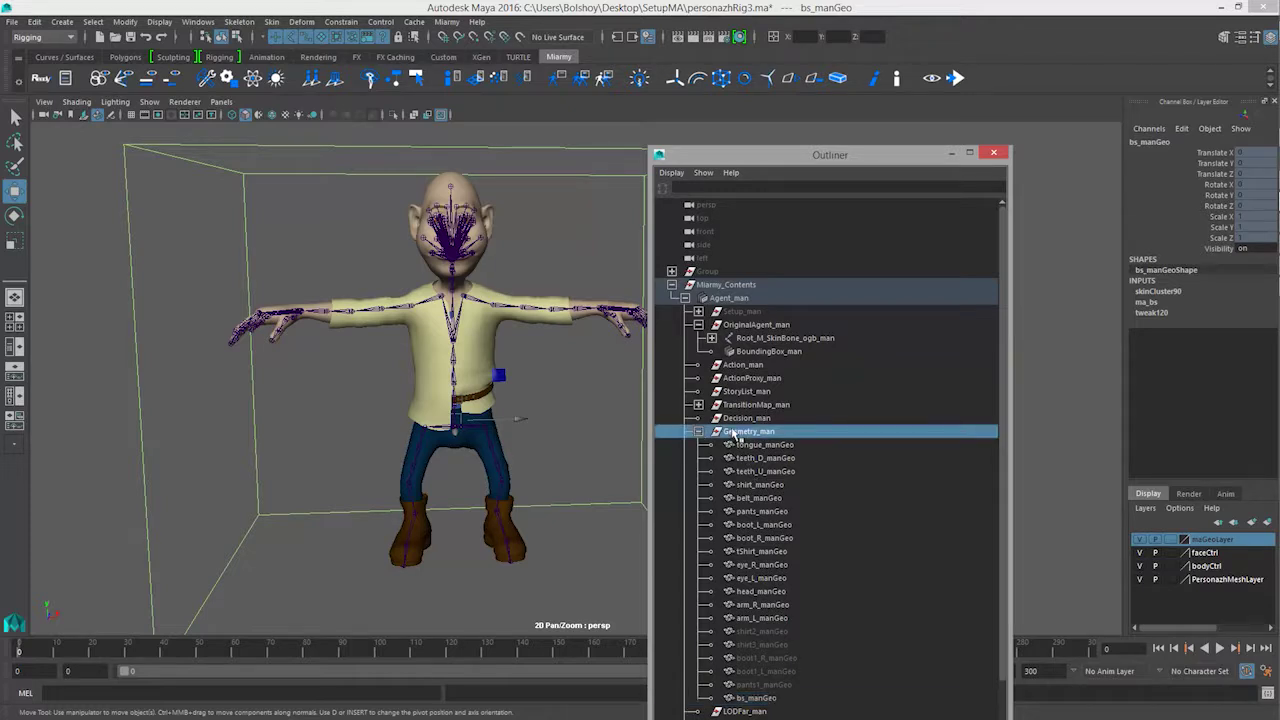
left_click(559, 376)
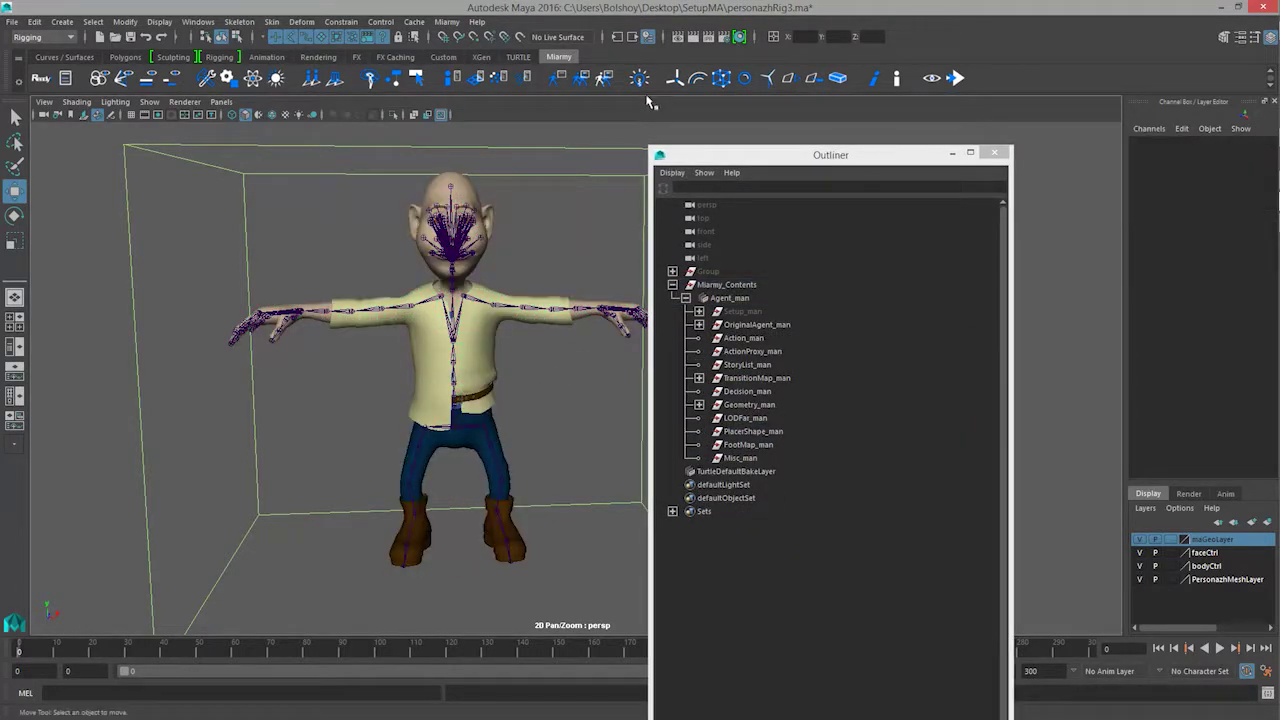
Step: Create a Miarmy decision node named default under Decision_man and make it the default/global decision
left_click_drag(748, 157, 780, 110)
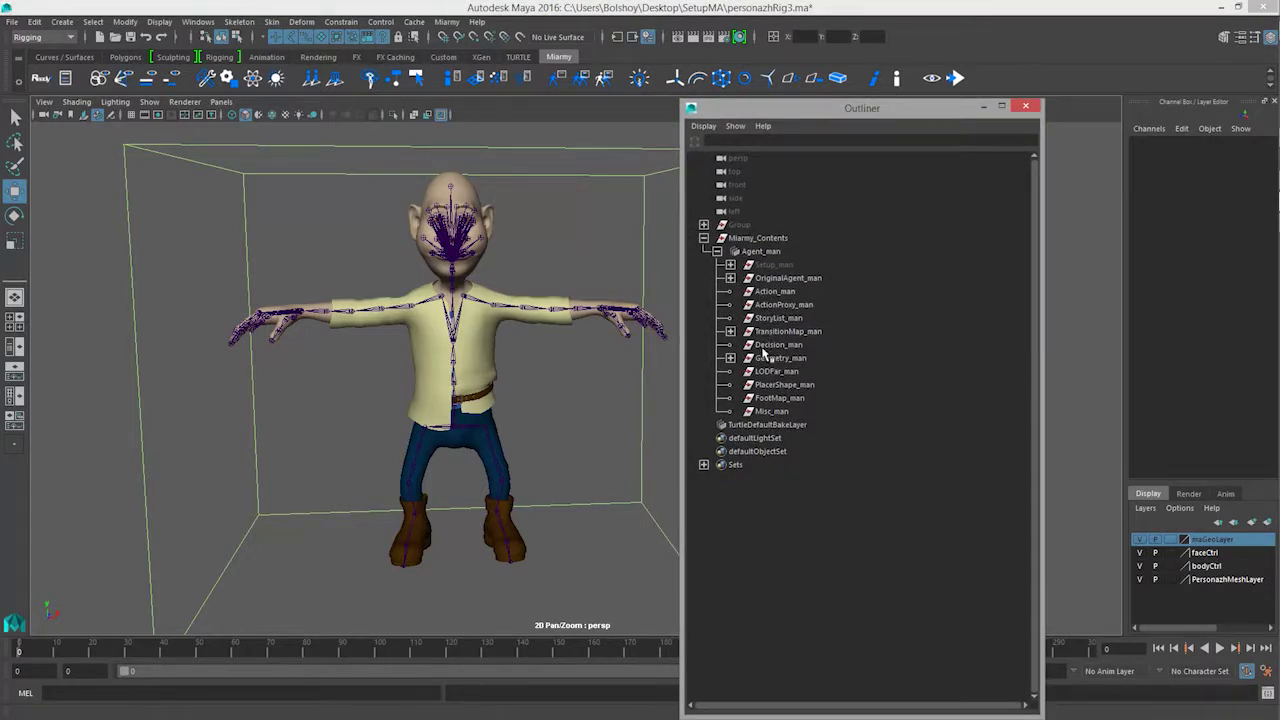
left_click(762, 346)
left_click(640, 78)
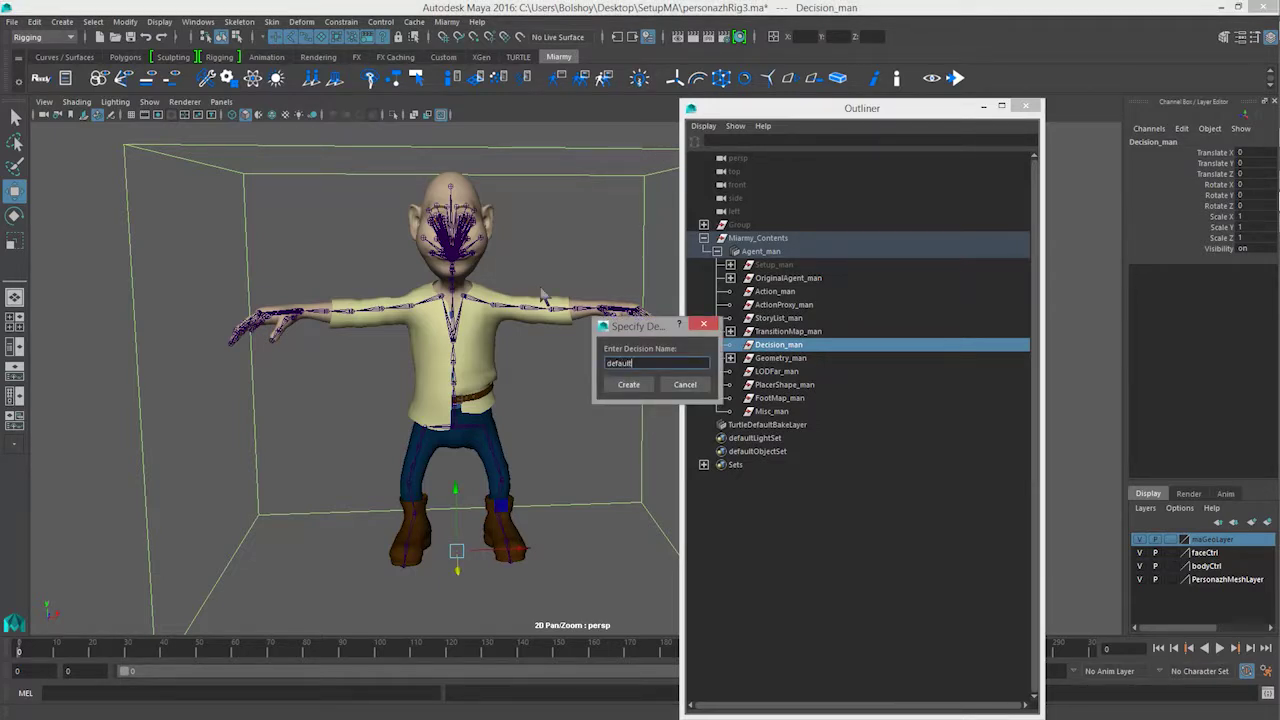
key("Return")
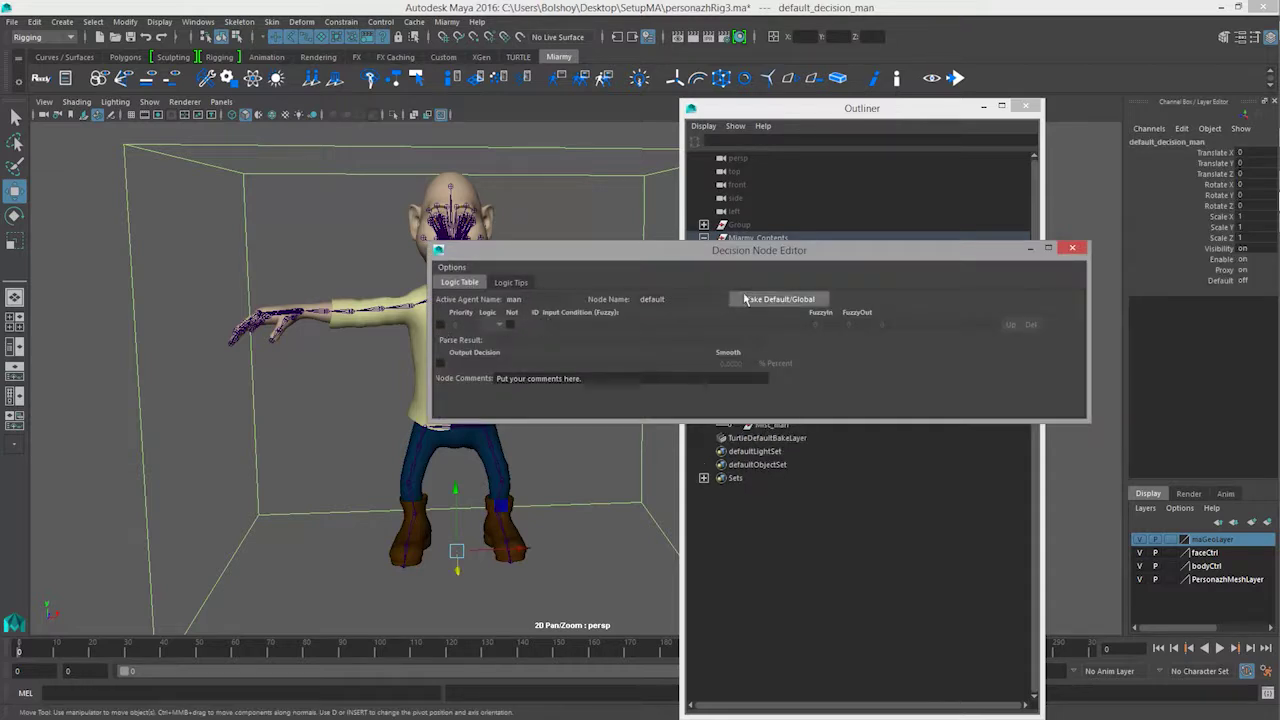
left_click(748, 302)
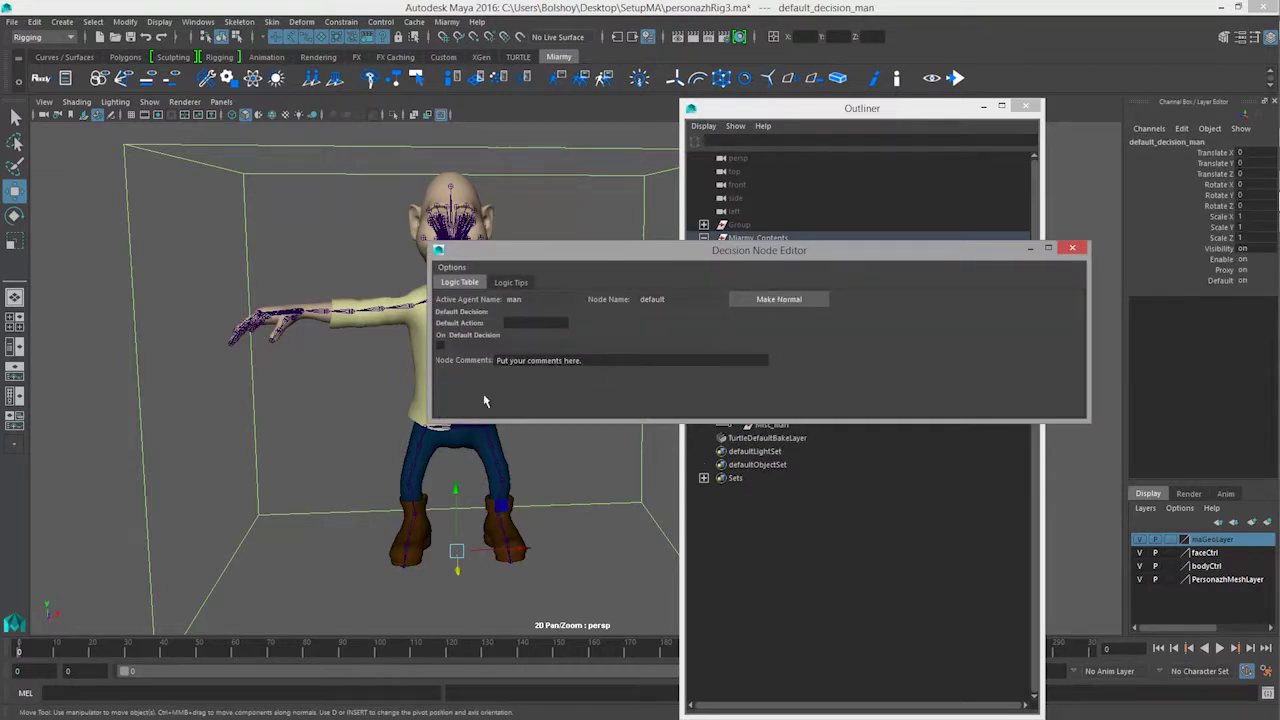
left_click(1072, 248)
Step: Create a second Miarmy decision node named bs under Decision_man
left_click(640, 78)
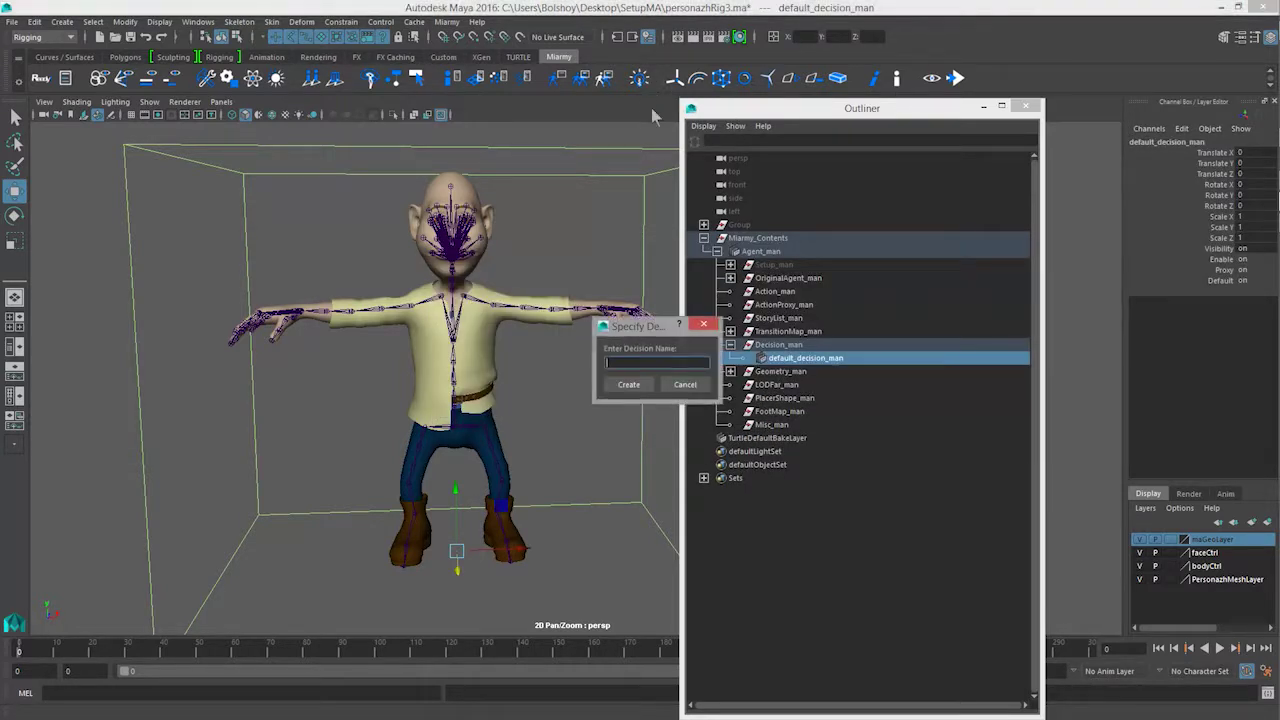
type("bi")
left_click(631, 392)
left_click_drag(563, 262, 561, 122)
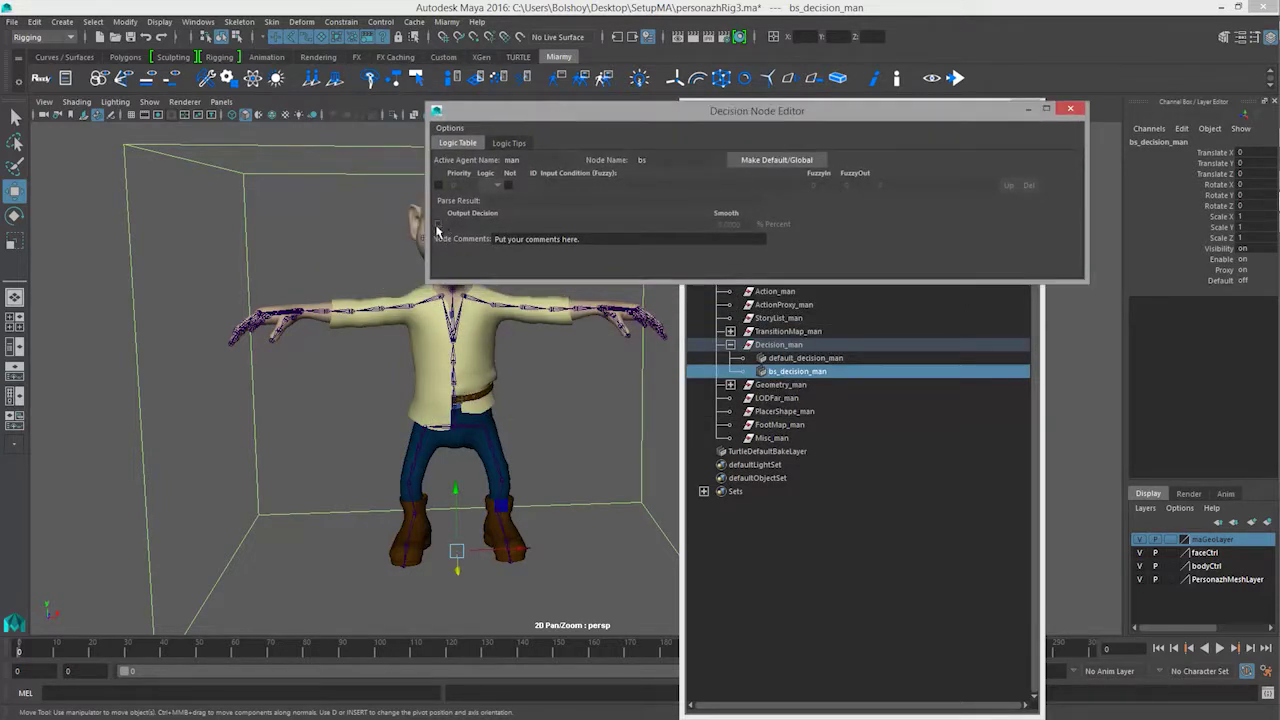
Step: Enable an input condition row in the bs decision and set its output to "set blend shape:ma_bs.bs value 1"
left_click(437, 186)
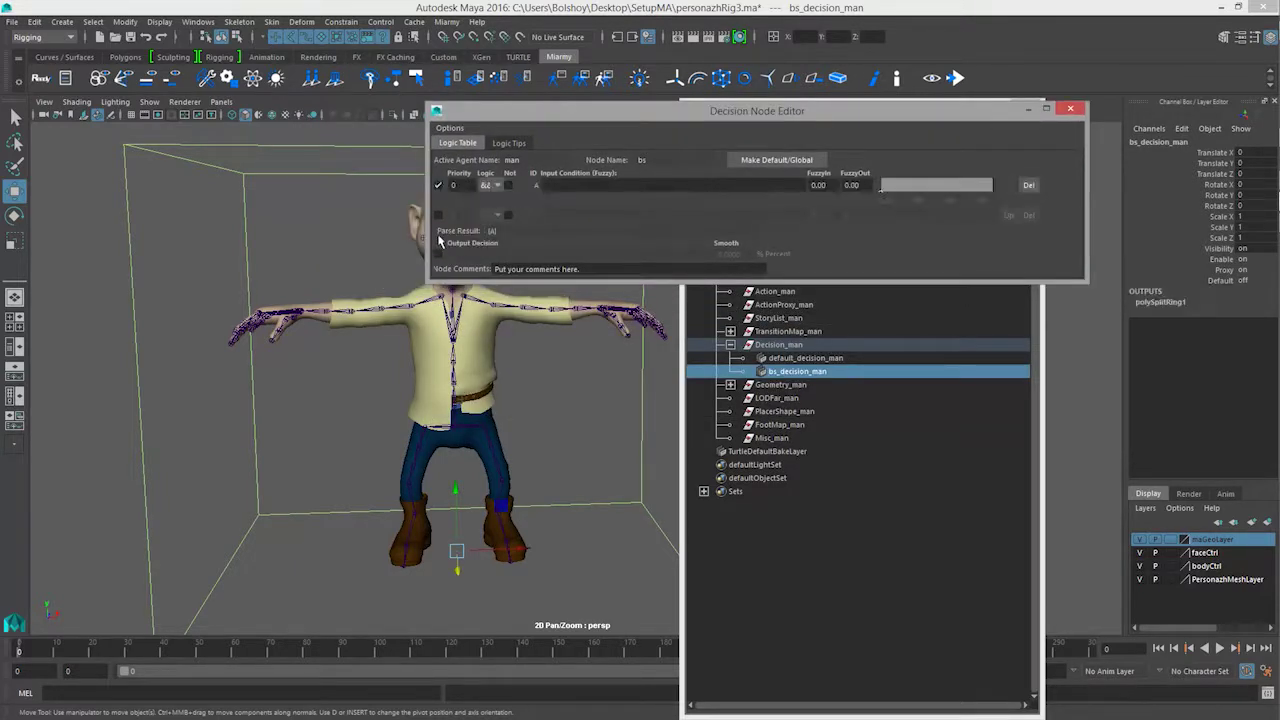
left_click(437, 255)
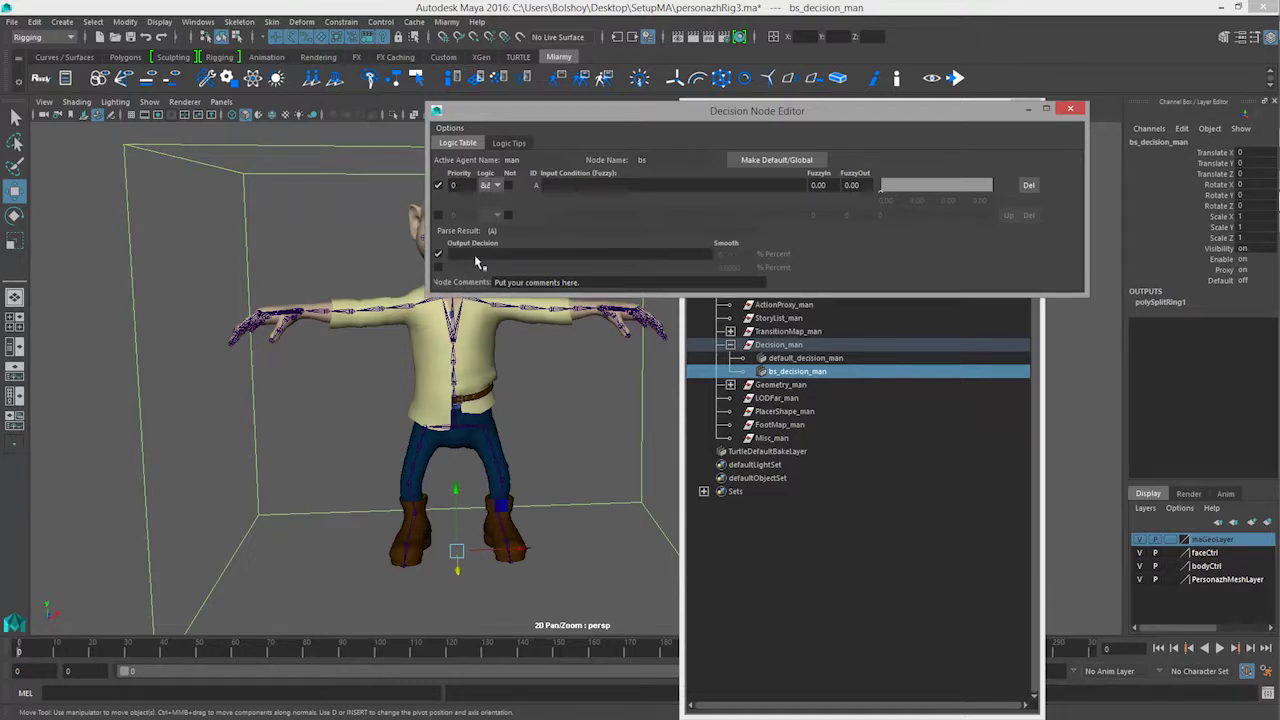
right_click(473, 259)
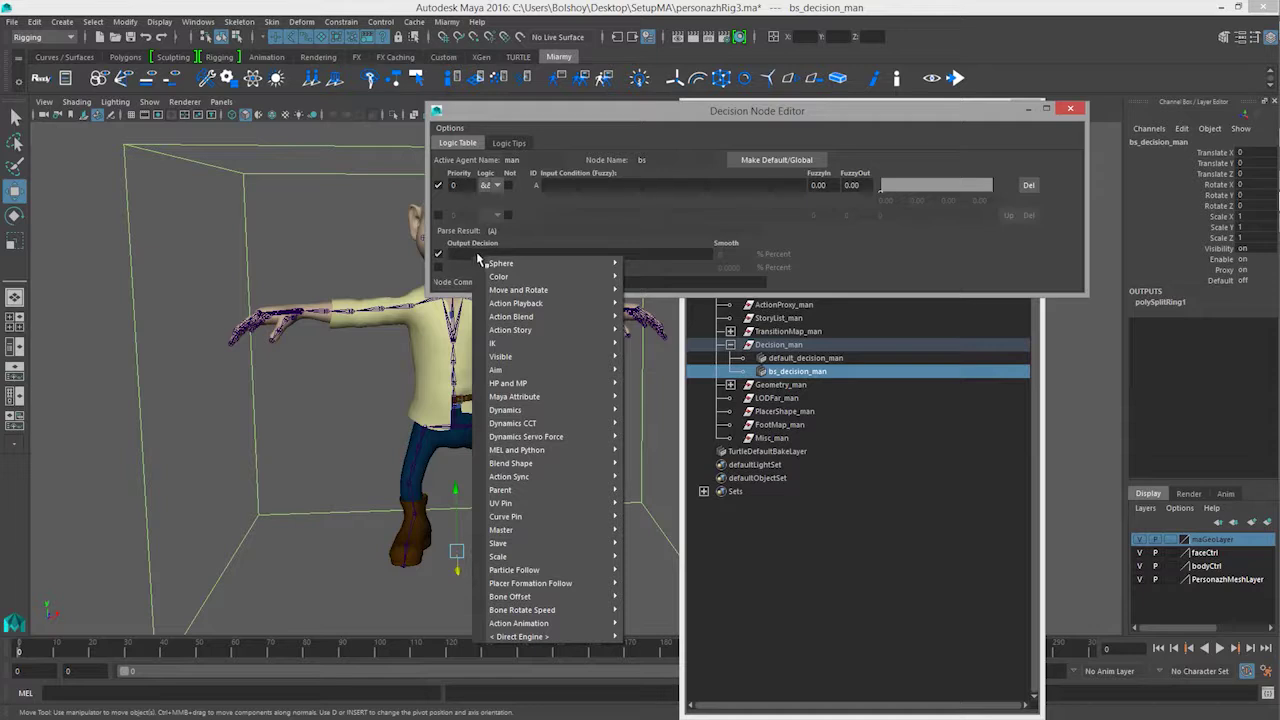
mouse_move(479, 263)
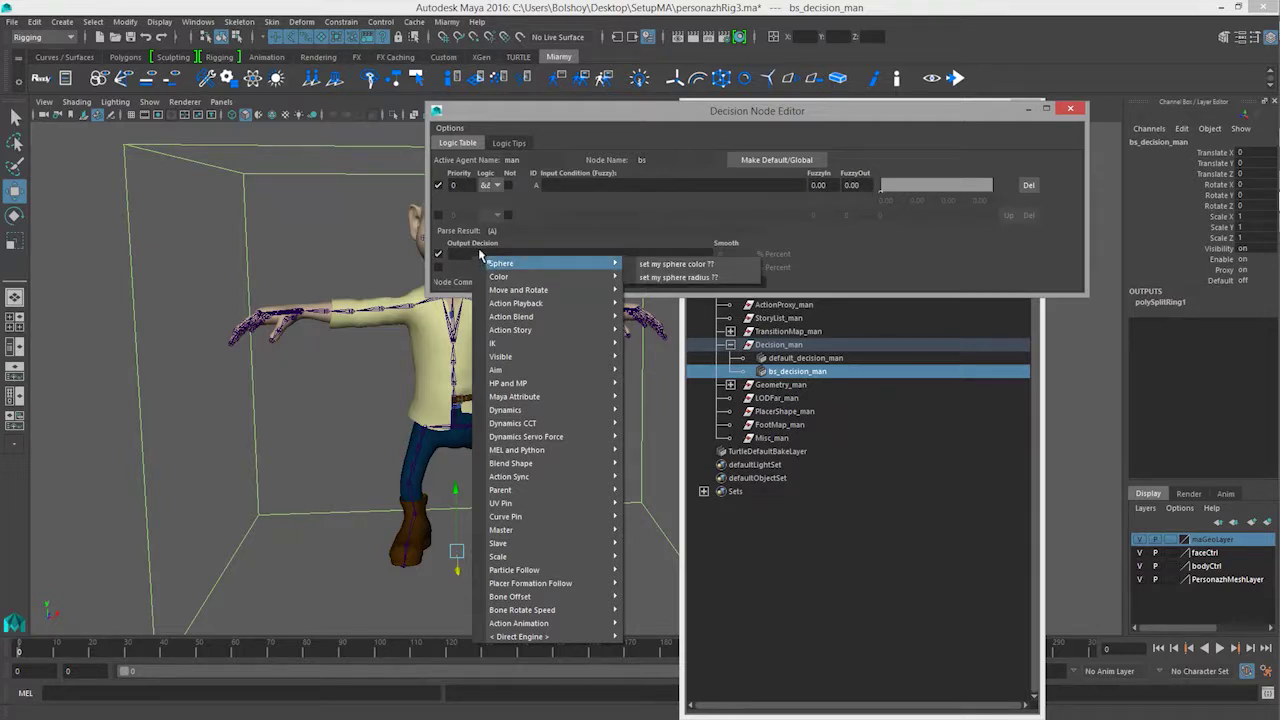
mouse_move(576, 464)
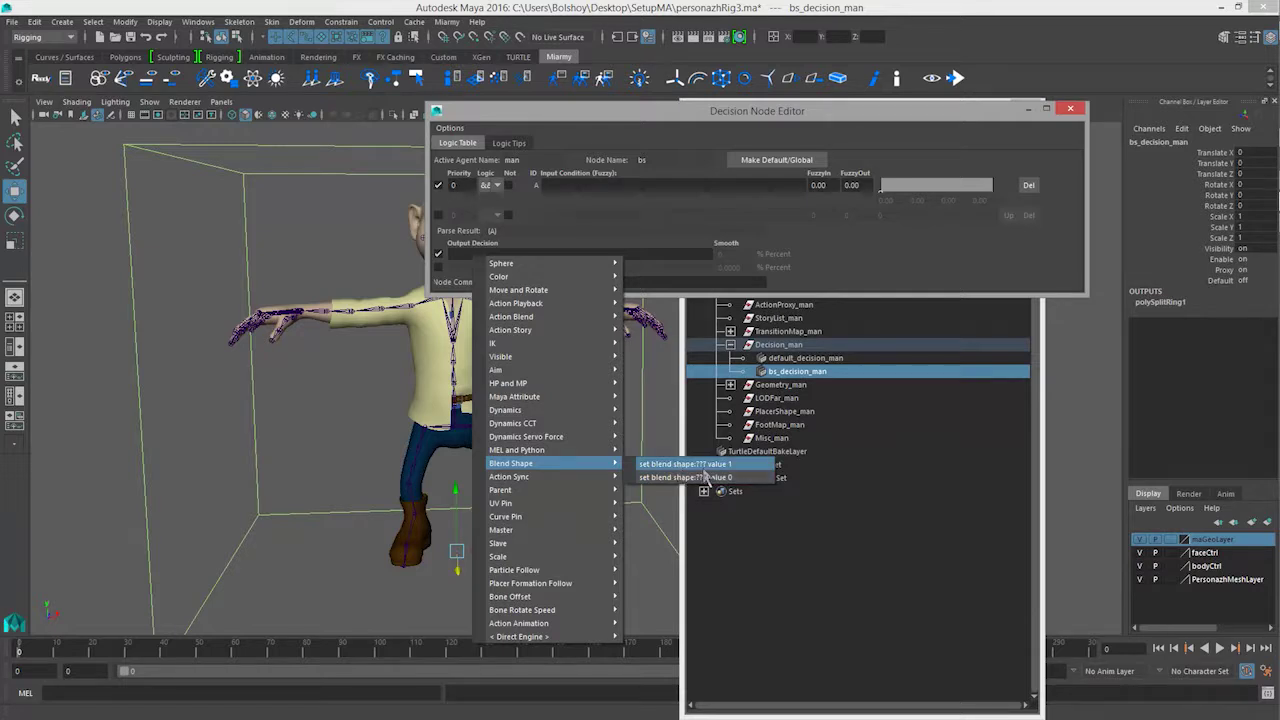
left_click(703, 466)
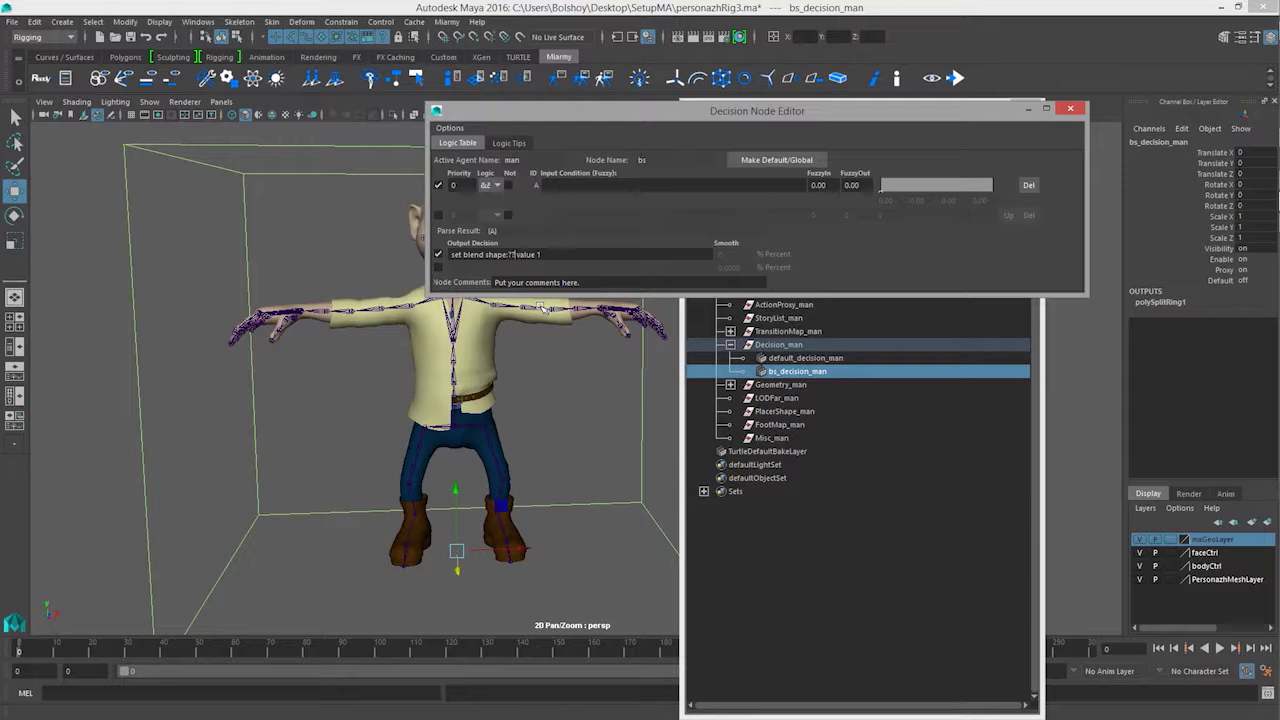
type("a")
type("_bs_")
left_click(792, 530)
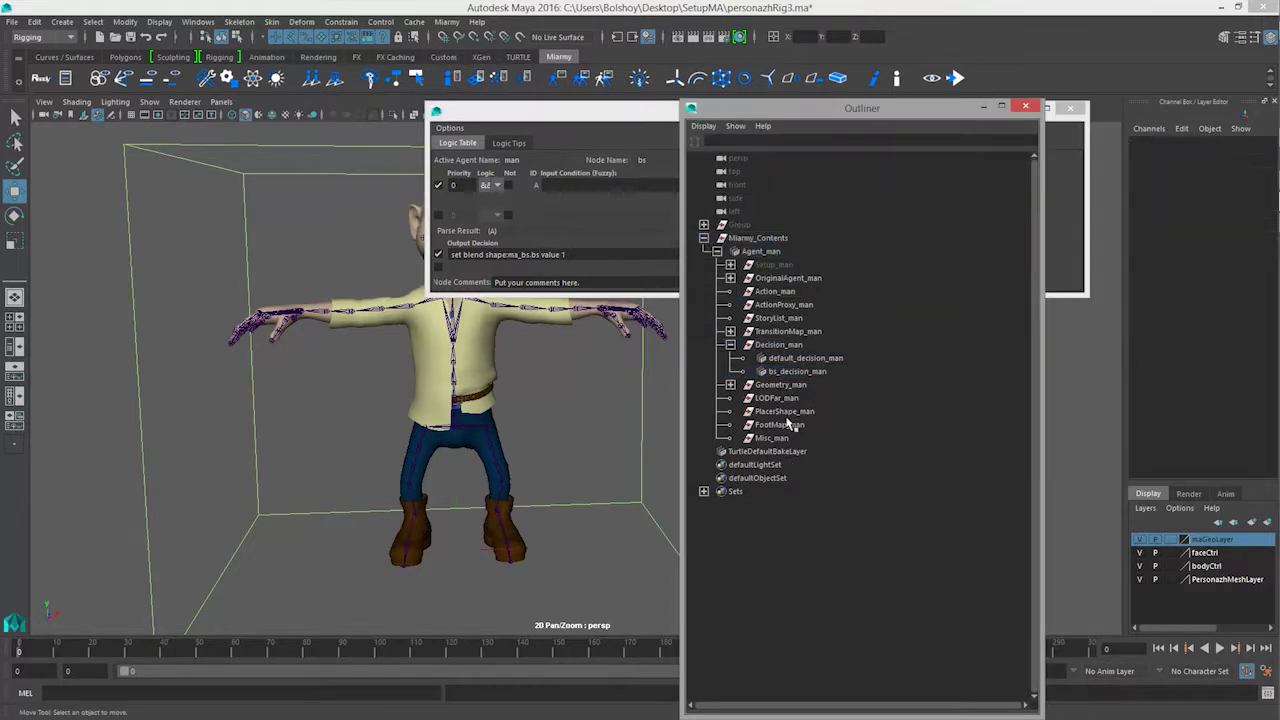
Step: Re-enter the bs weight of ma_bs on bs_manGeo as 0 and check the attribute's full name in the Script Editor
left_click(731, 385)
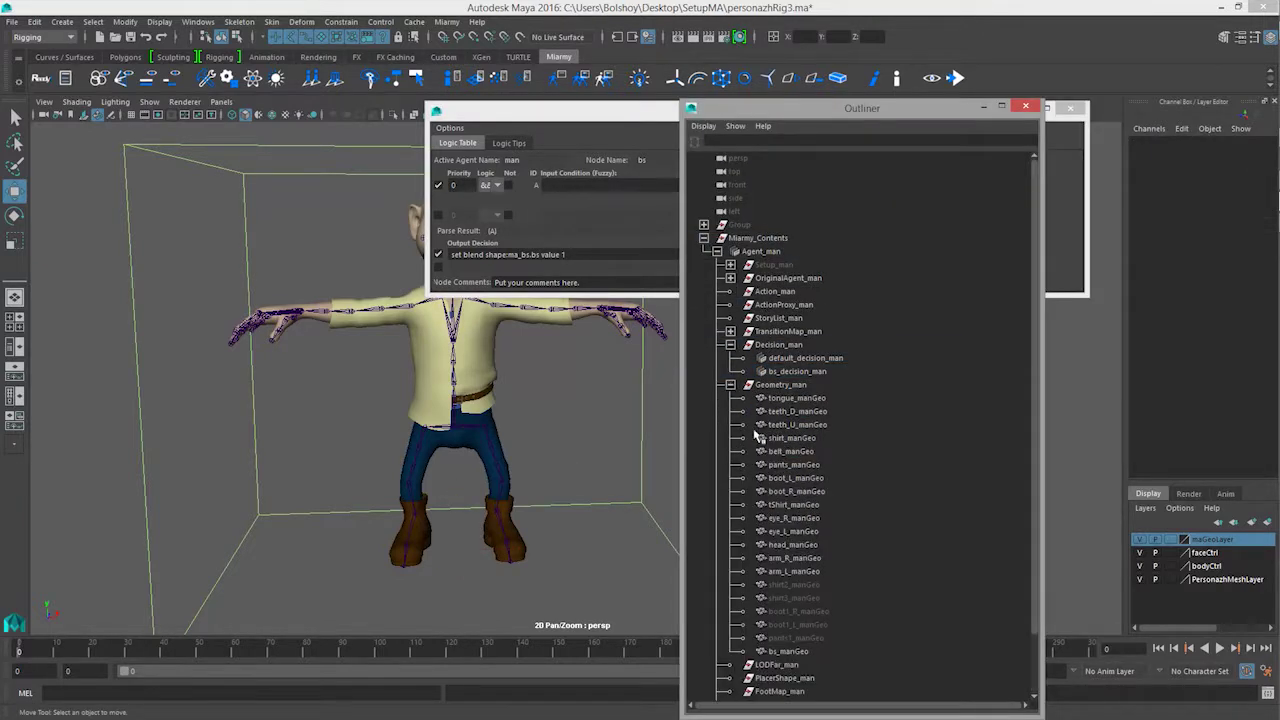
left_click(772, 653)
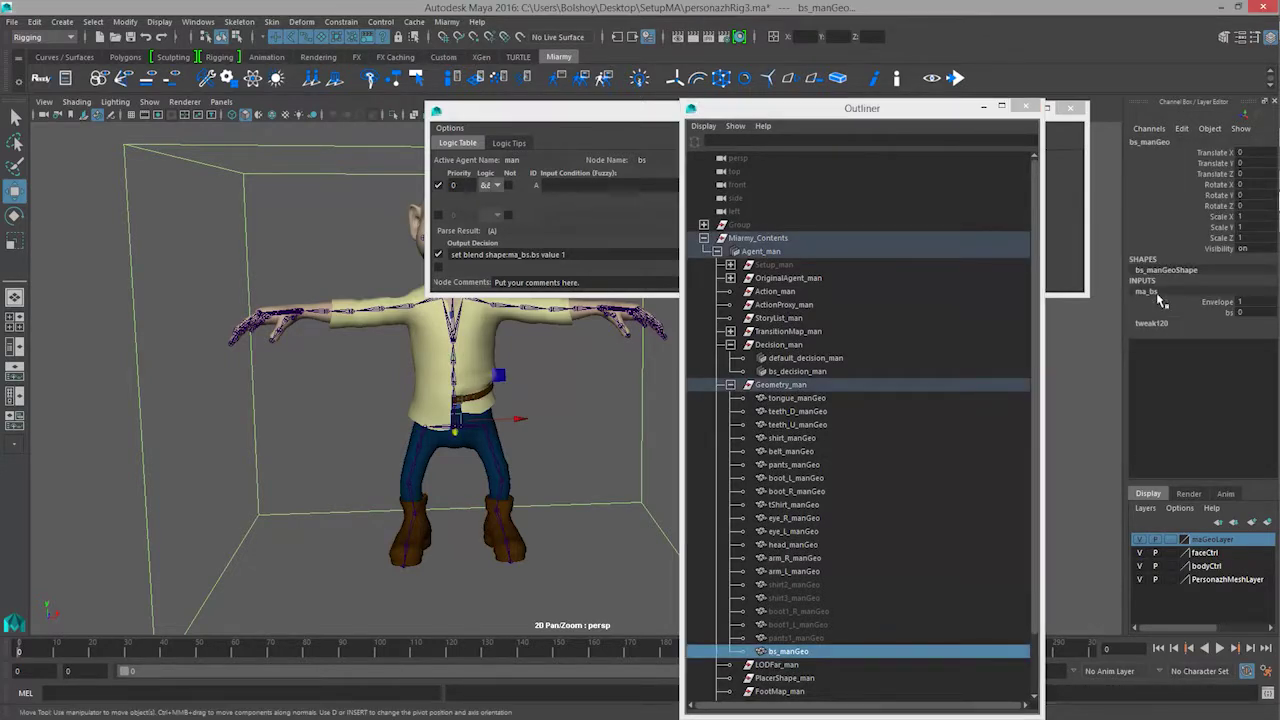
double_click(1254, 313)
key("Return")
left_click(1266, 697)
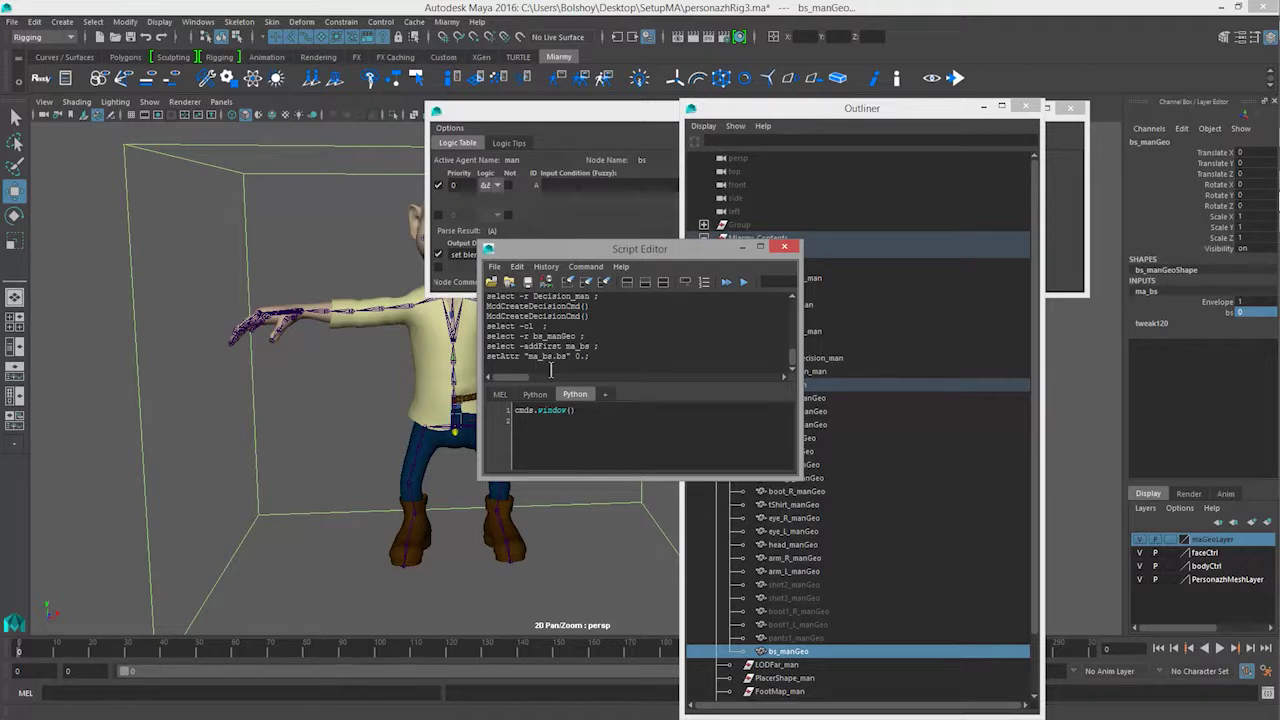
left_click_drag(625, 257, 880, 263)
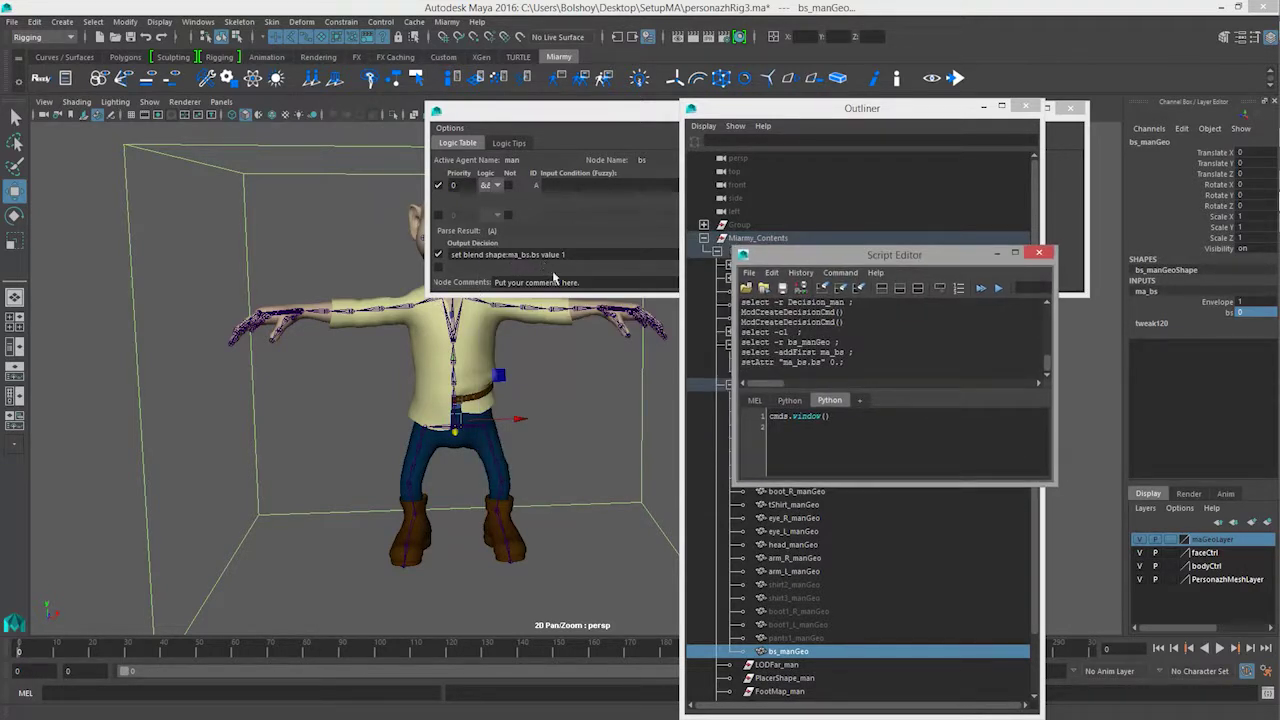
left_click(1040, 253)
Step: Set the bs decision's input condition to the Noise ID option "rand float based on my id 0~1" and close the Decision Node Editor
left_click_drag(538, 116, 538, 170)
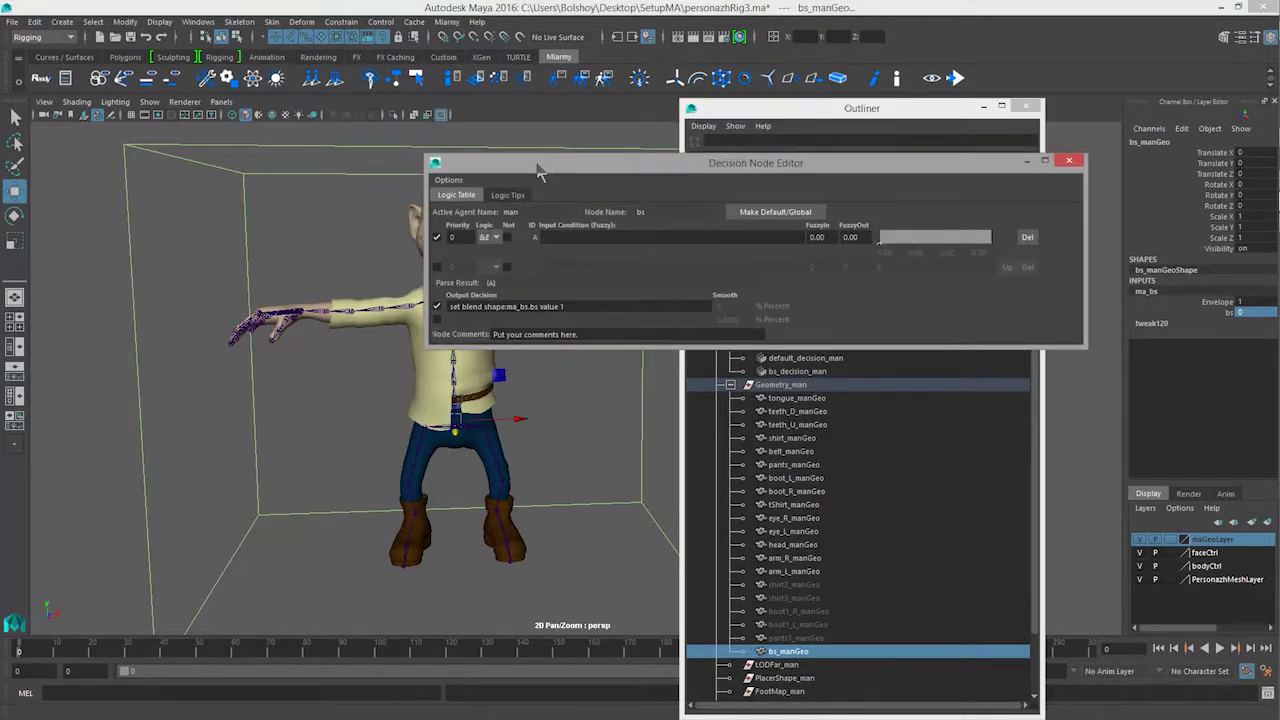
right_click(577, 244)
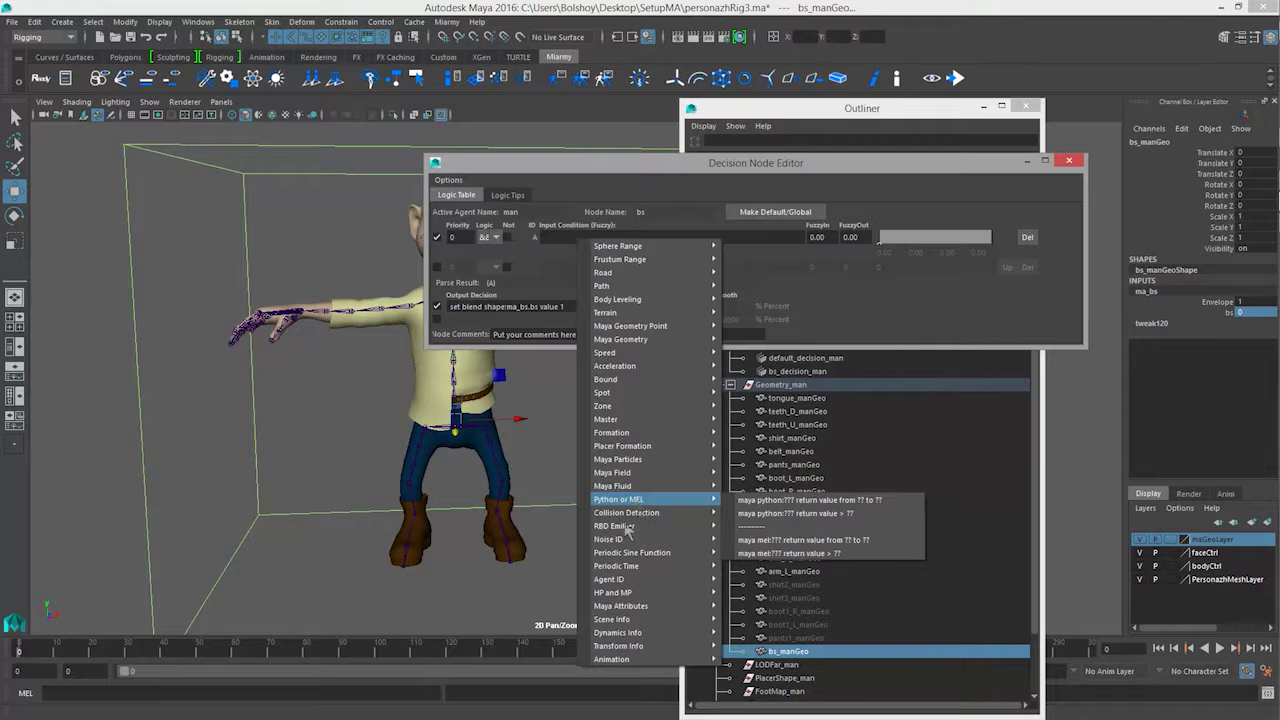
mouse_move(642, 610)
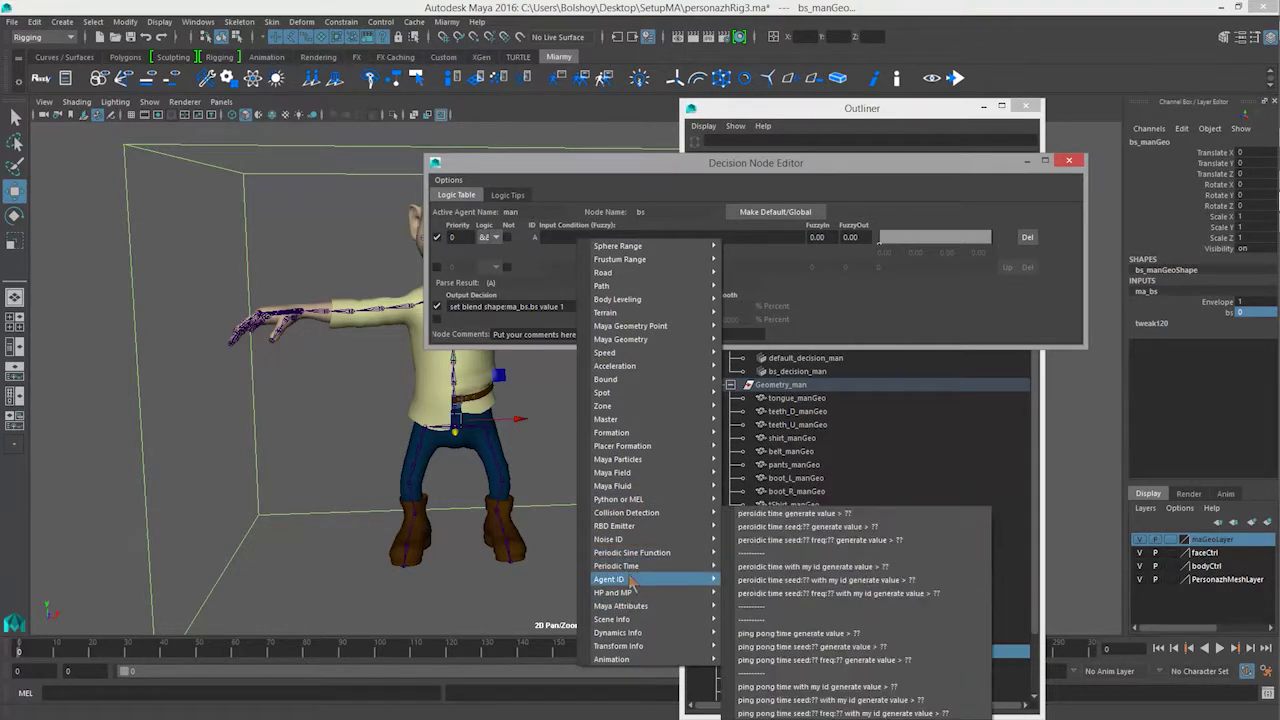
mouse_move(700, 540)
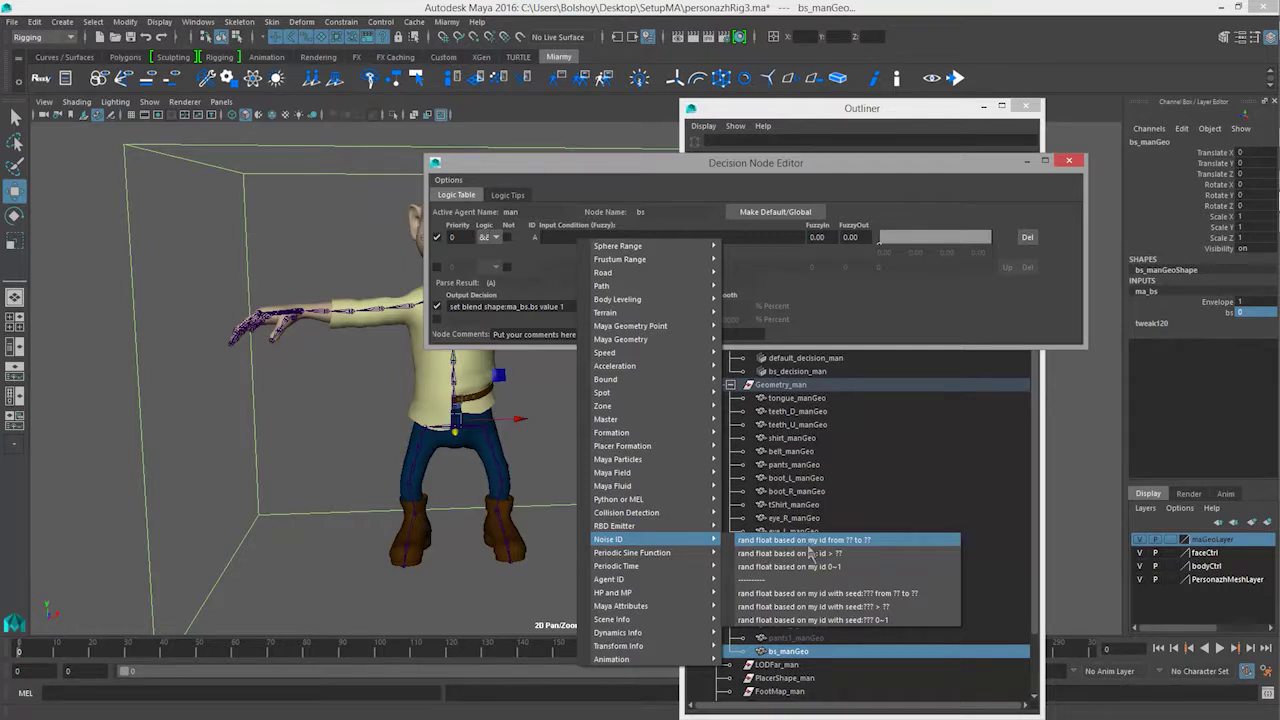
left_click(810, 567)
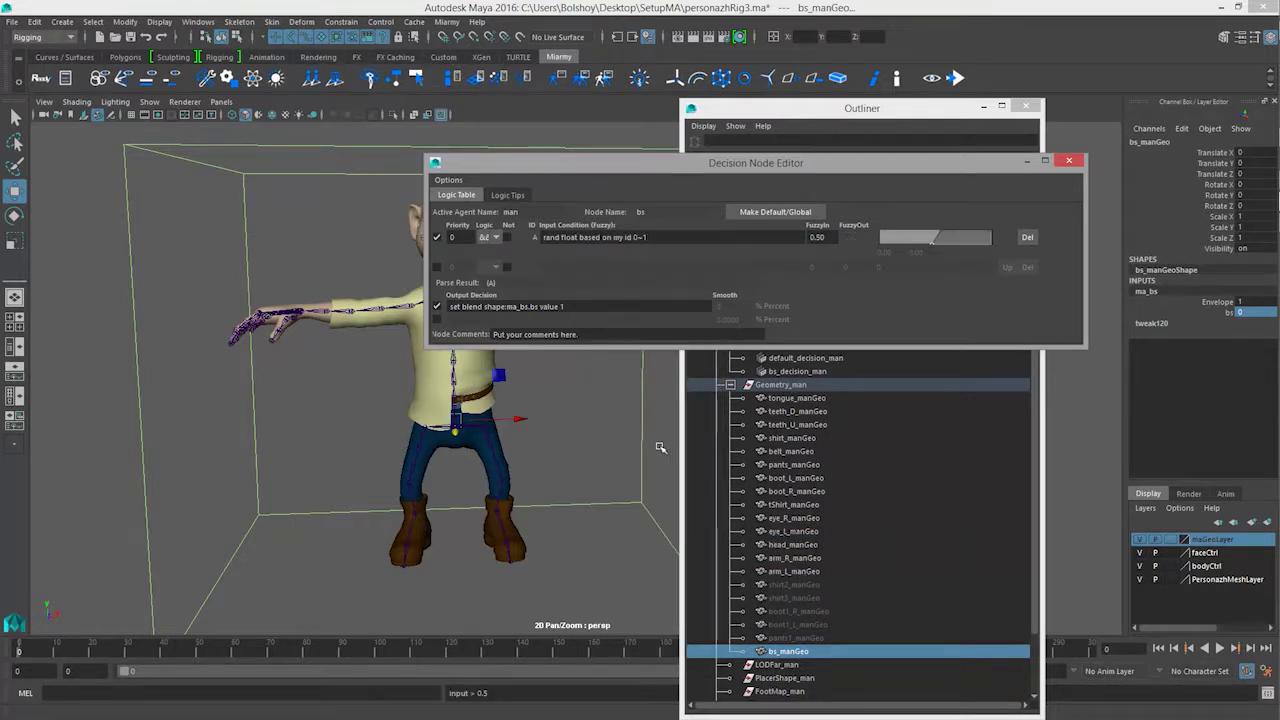
left_click(1070, 162)
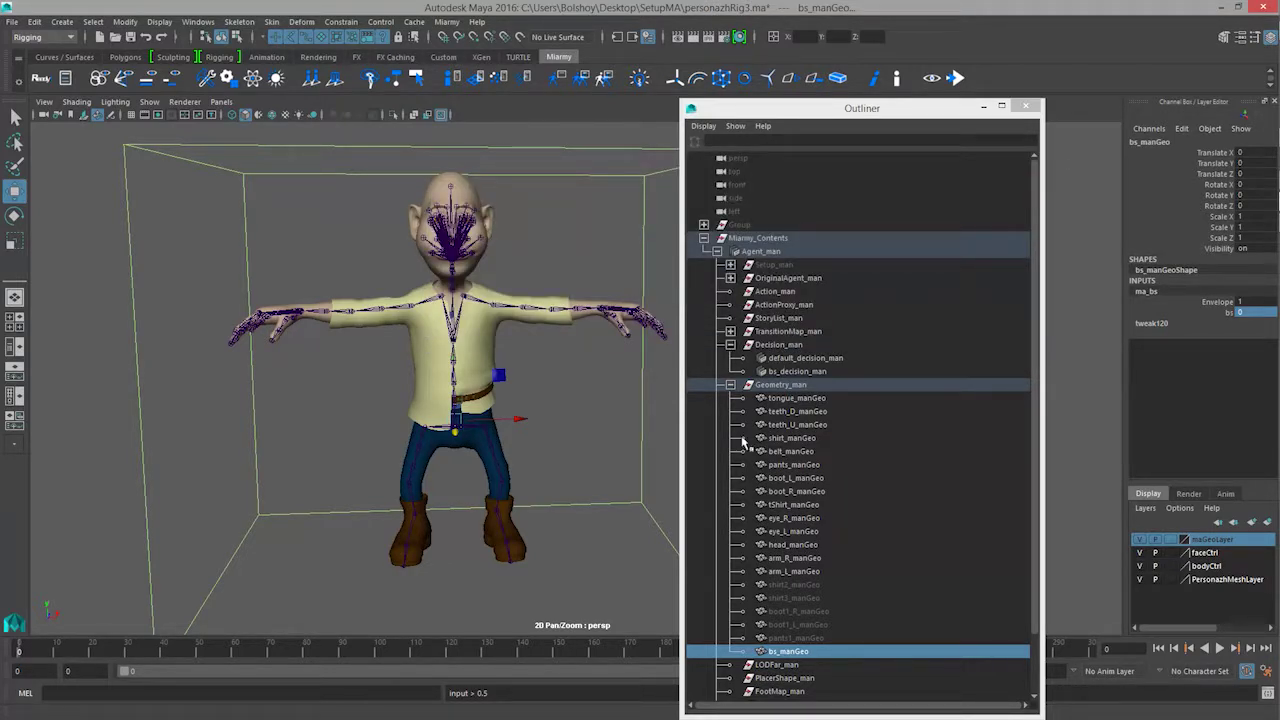
scroll(742, 443, "down", 2)
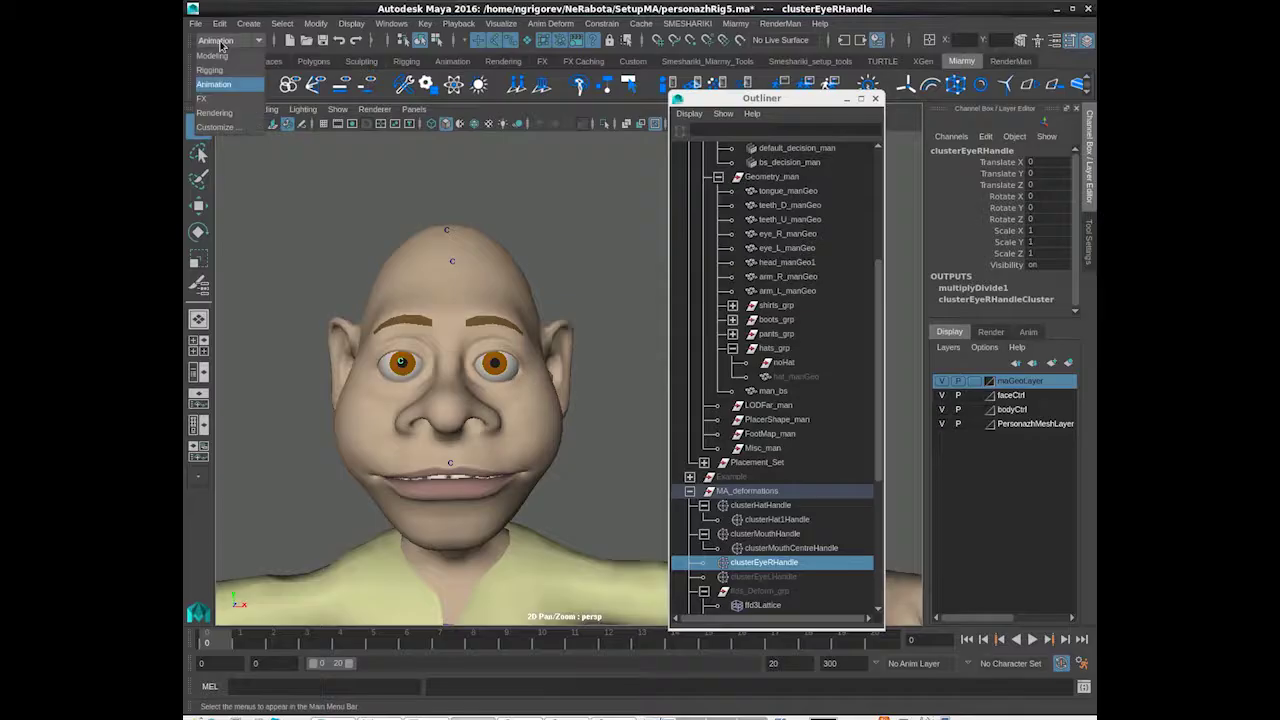
Step: Set up clusterEyeRHandle as the driven object in Set Driven Key, choosing all channels from Translate X through Scale Z
left_click(425, 23)
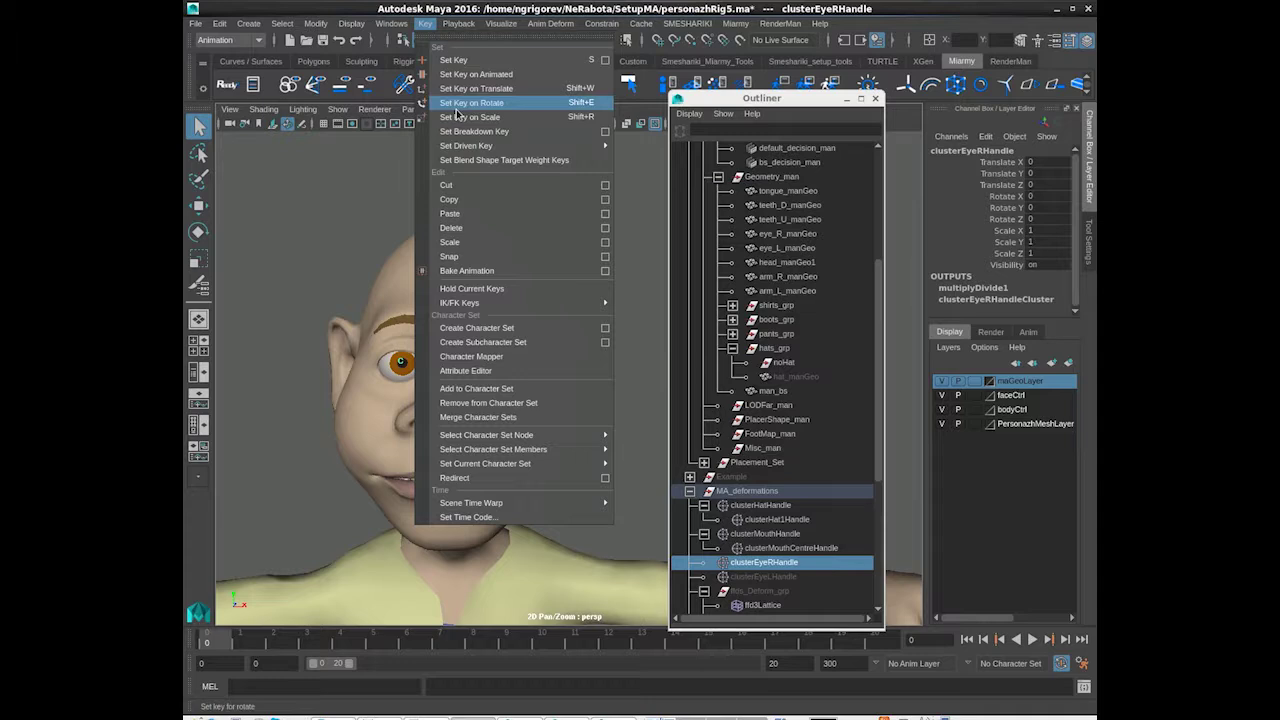
mouse_move(514, 145)
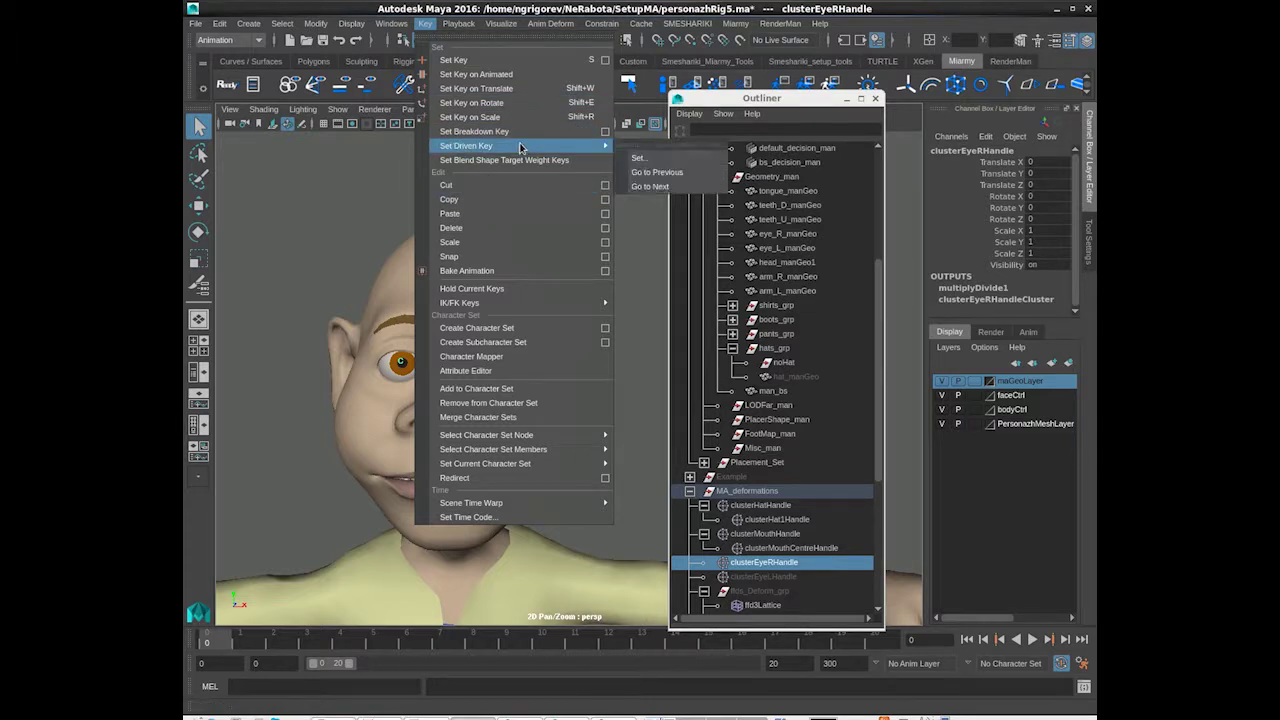
left_click(665, 152)
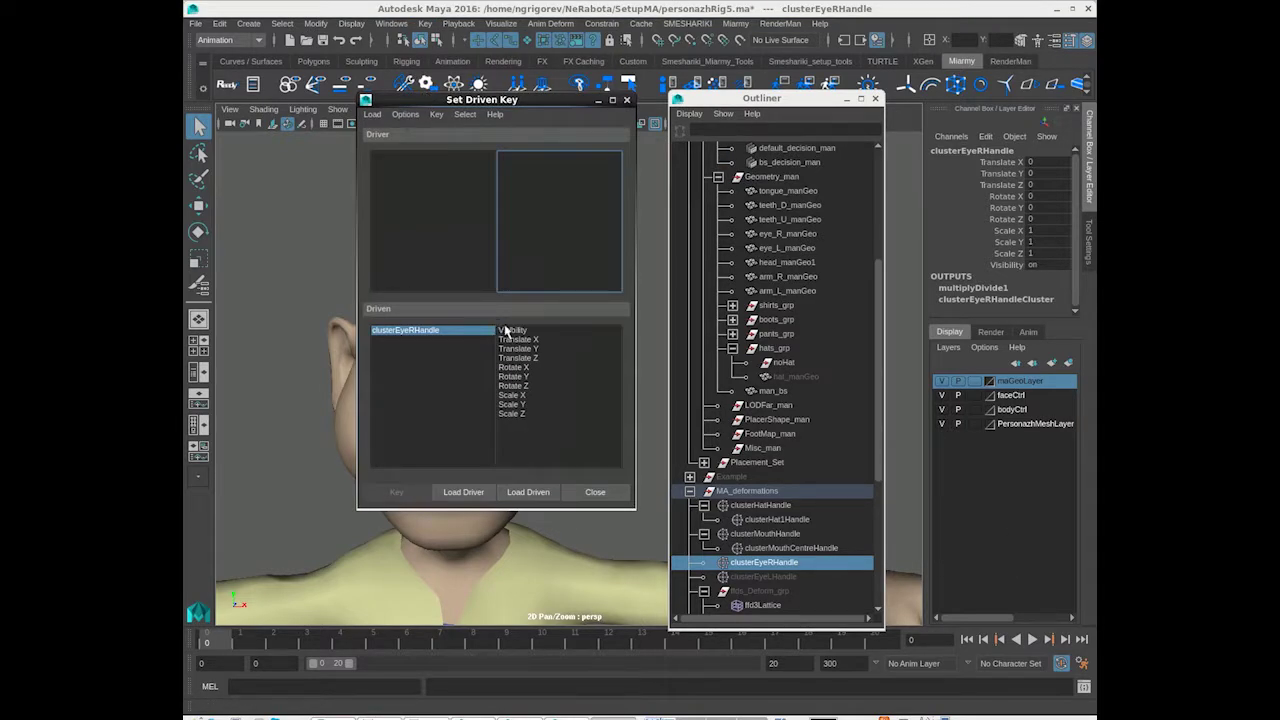
left_click(525, 345)
left_click(512, 413, "shift")
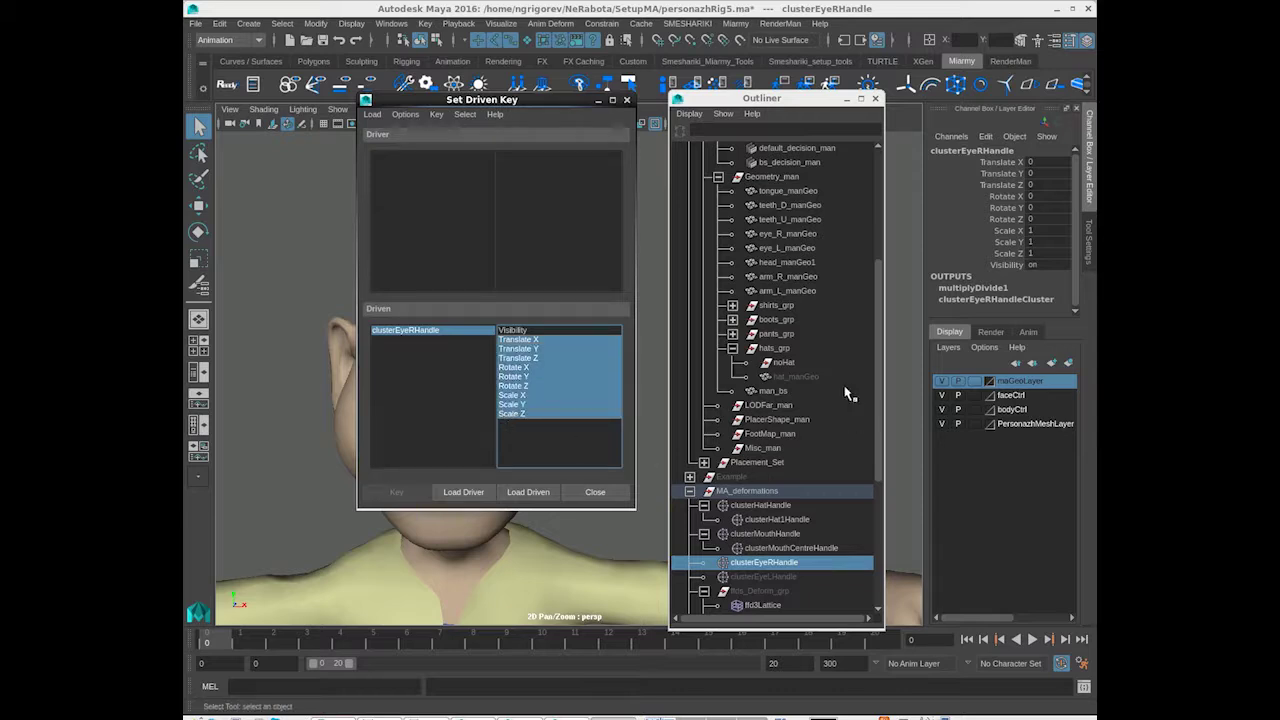
Step: Load man_bs's ma_bs node as the driver and set a driven key between its bs attribute and clusterEyeRHandle's transform channels
left_click(771, 391)
scroll(980, 230, "down", 2)
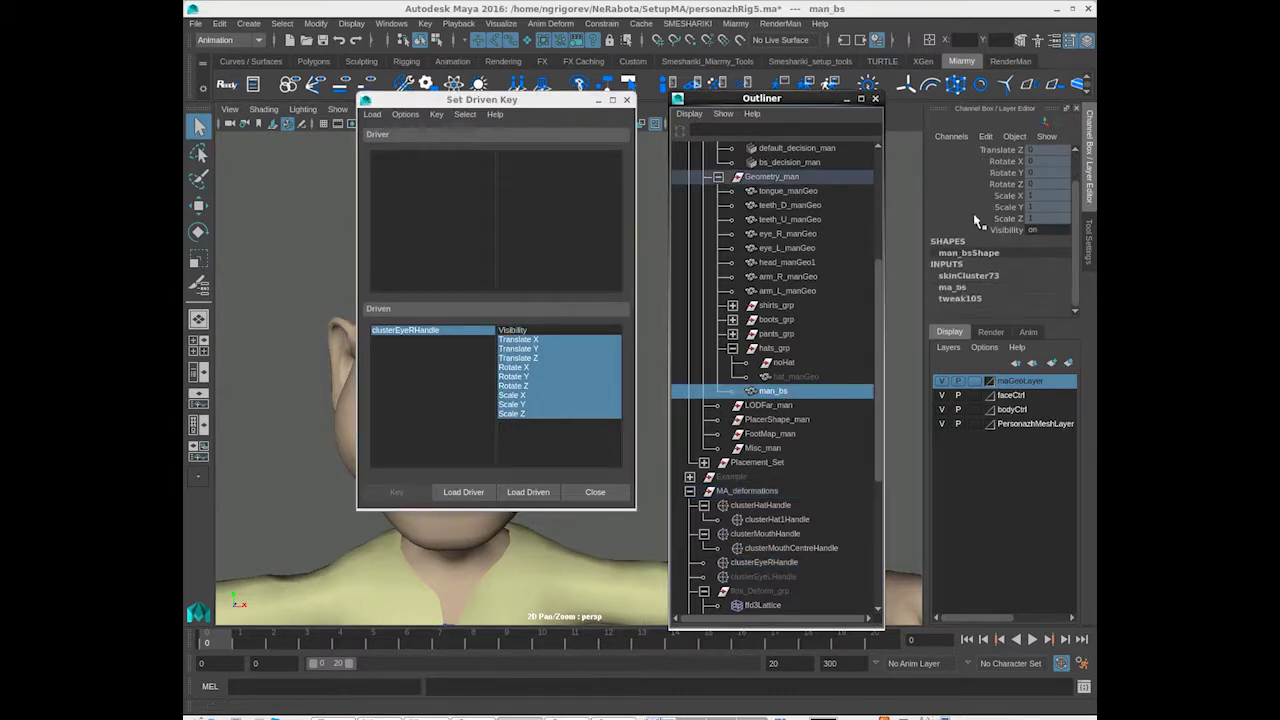
left_click(952, 287)
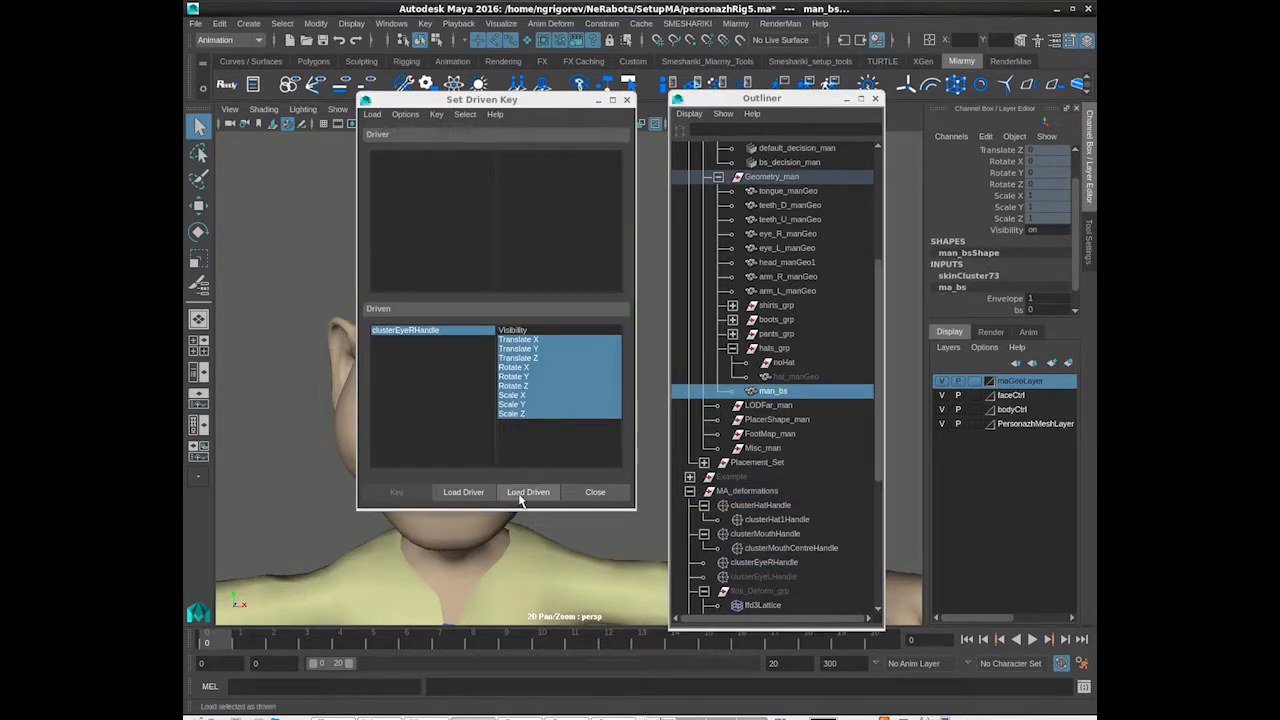
left_click(458, 492)
left_click(386, 157)
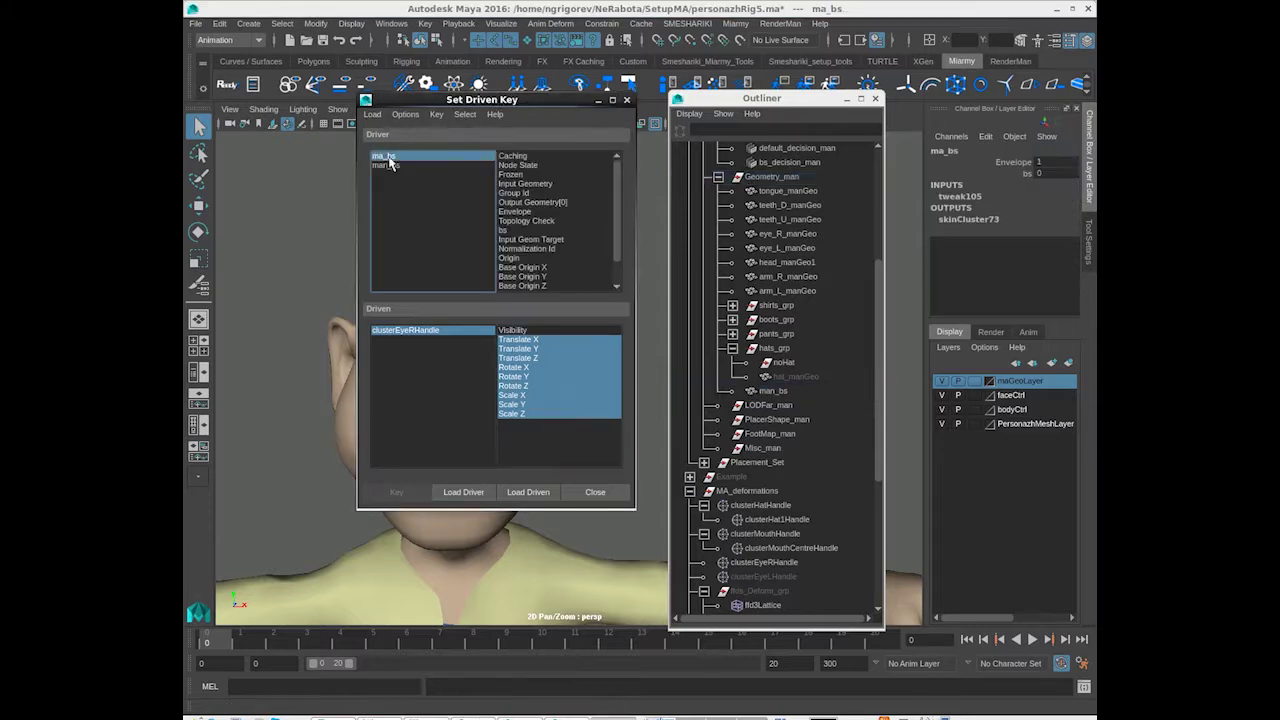
left_click(512, 231)
left_click(394, 492)
left_click_drag(439, 99, 675, 86)
left_click(645, 318)
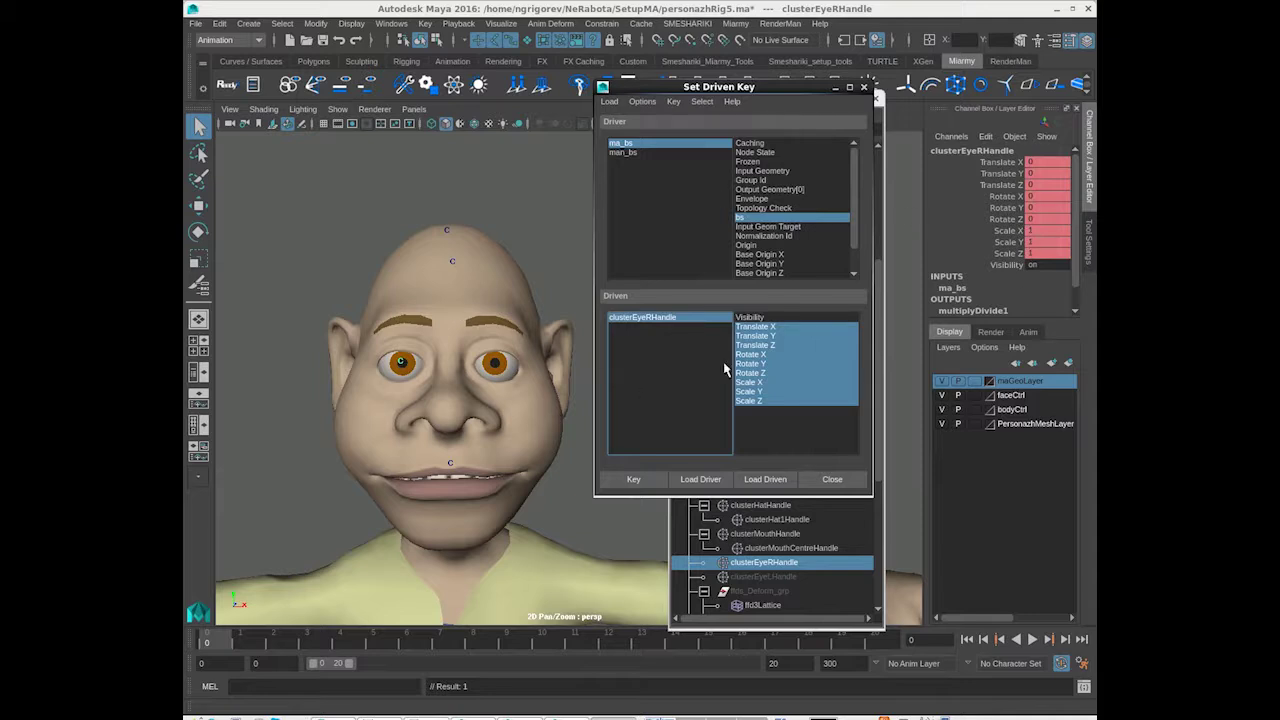
Step: Key the bs weight of ma_bs at 0 on frame 0 and set it to 1 at frame 20
left_click(650, 145)
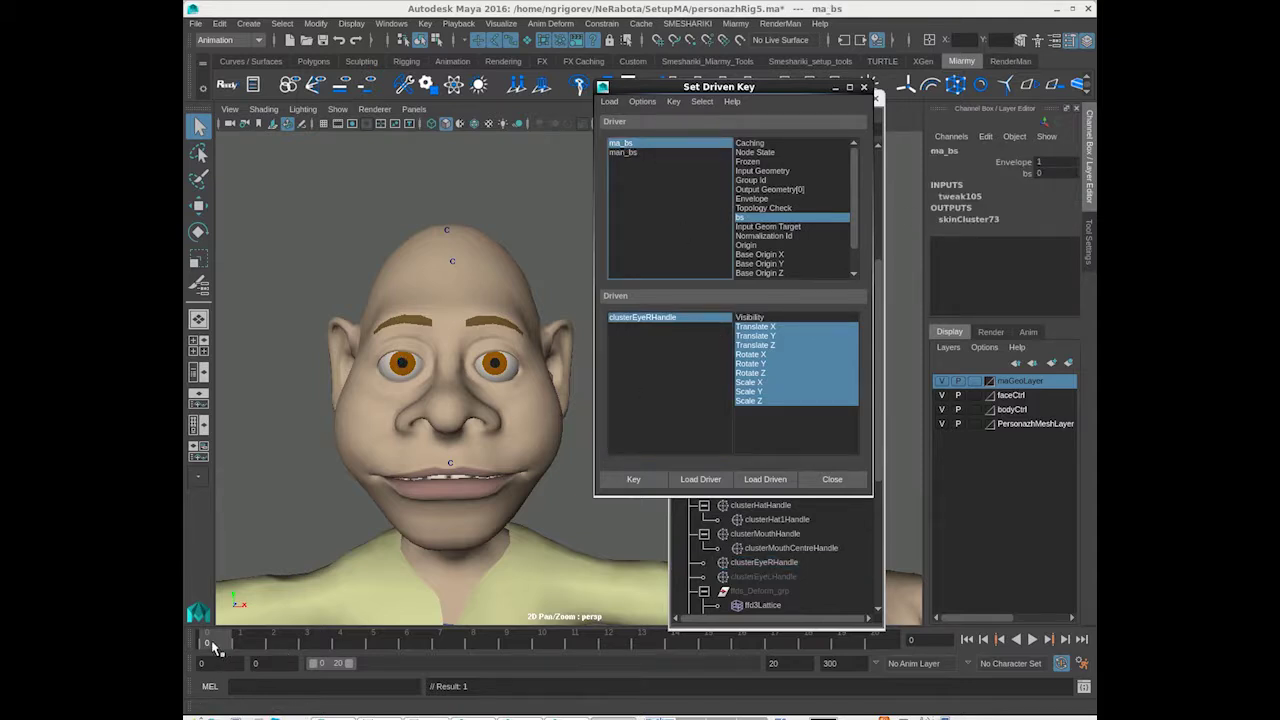
left_click(1024, 173)
right_click(1024, 174)
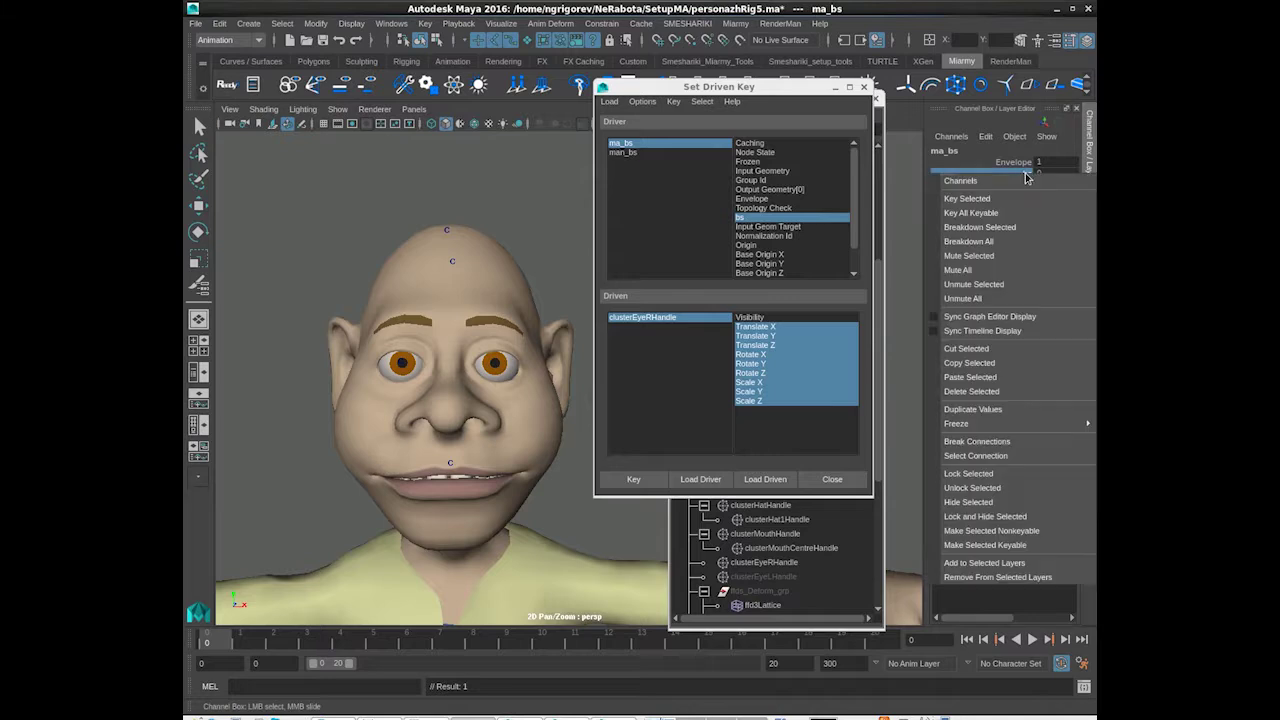
left_click(993, 198)
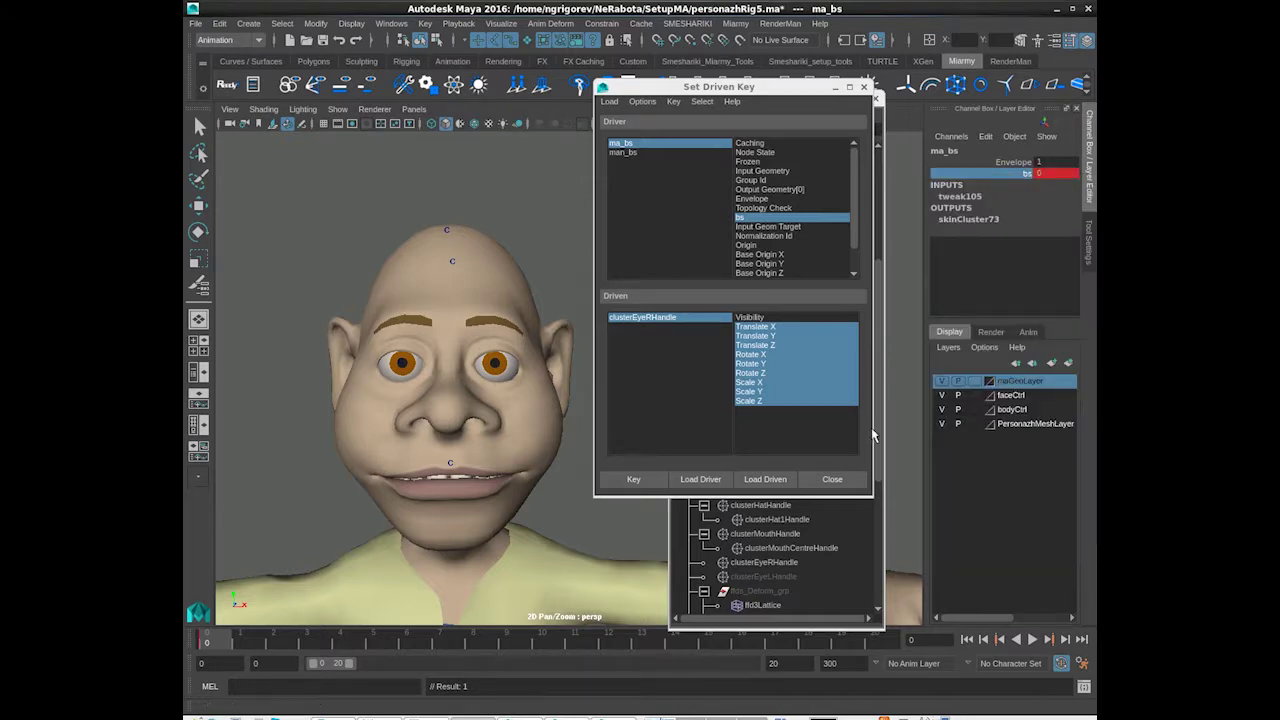
left_click(868, 640)
left_click(1058, 173)
type("1")
key("Return")
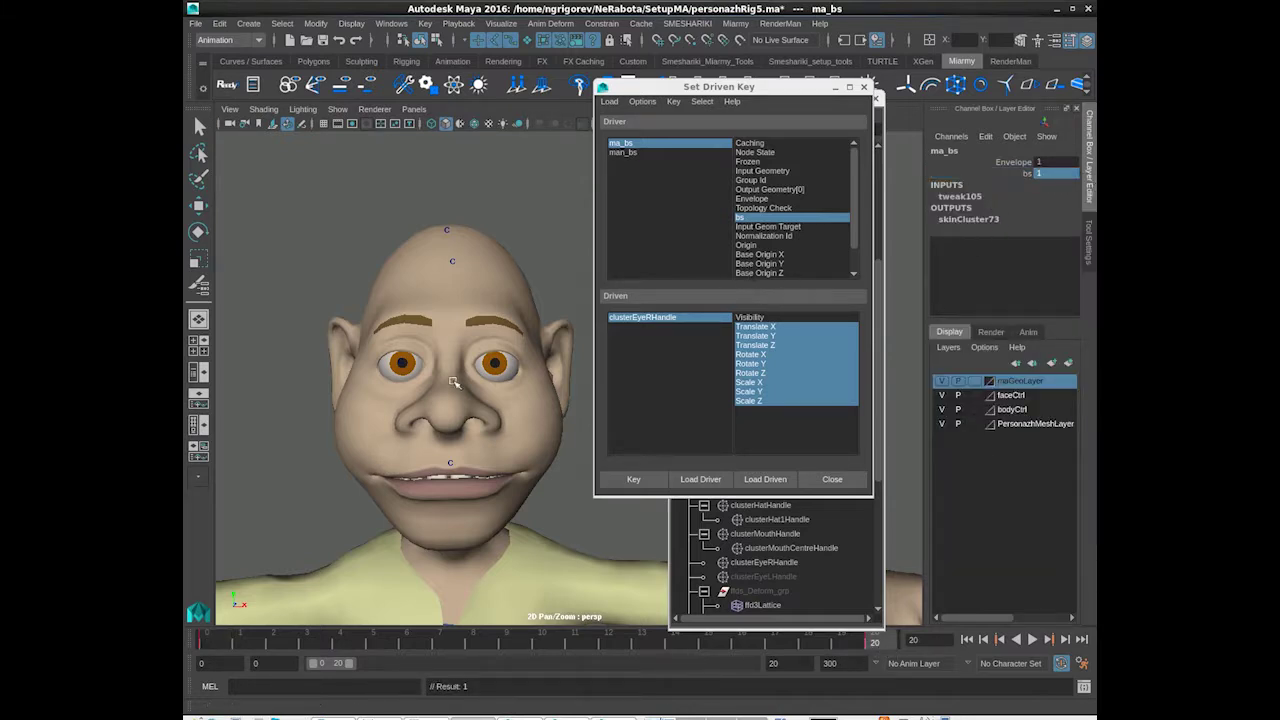
Step: At frame 20, move clusterEyeRHandle slightly, rotate it to about X 6.2, Y -3.6, Z -25.5, and set a driven key
left_click(645, 316)
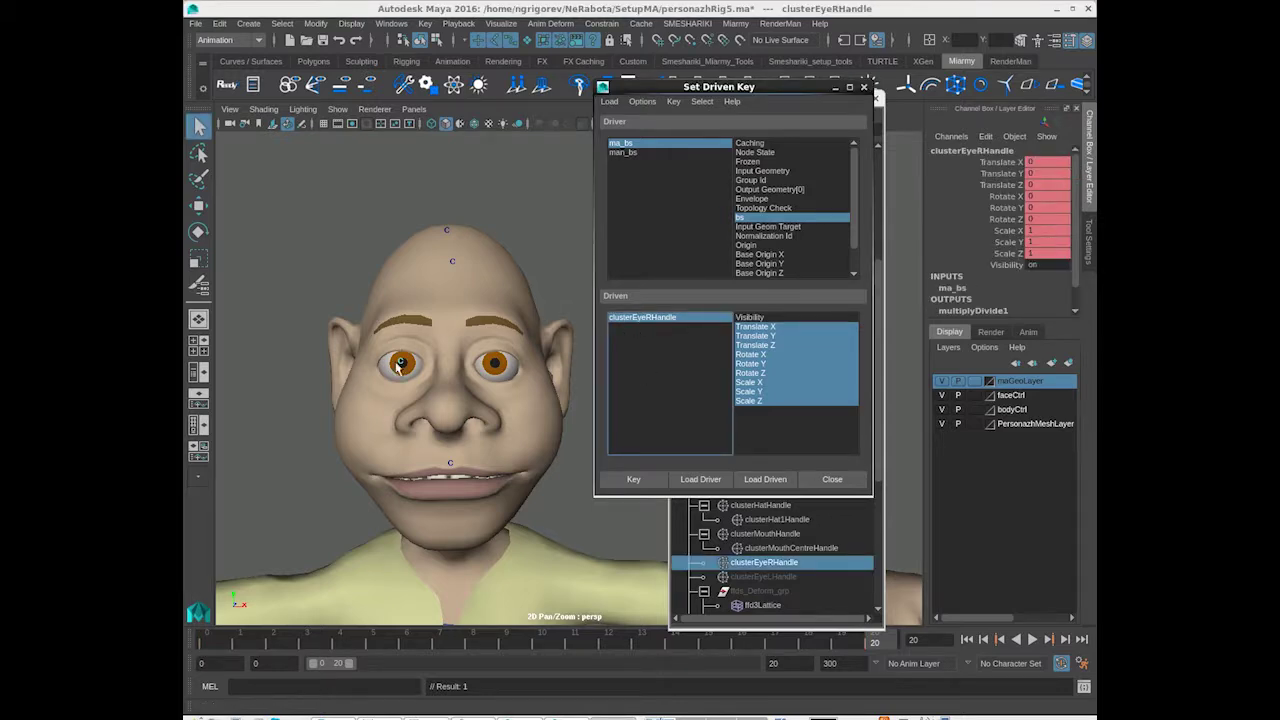
key("w")
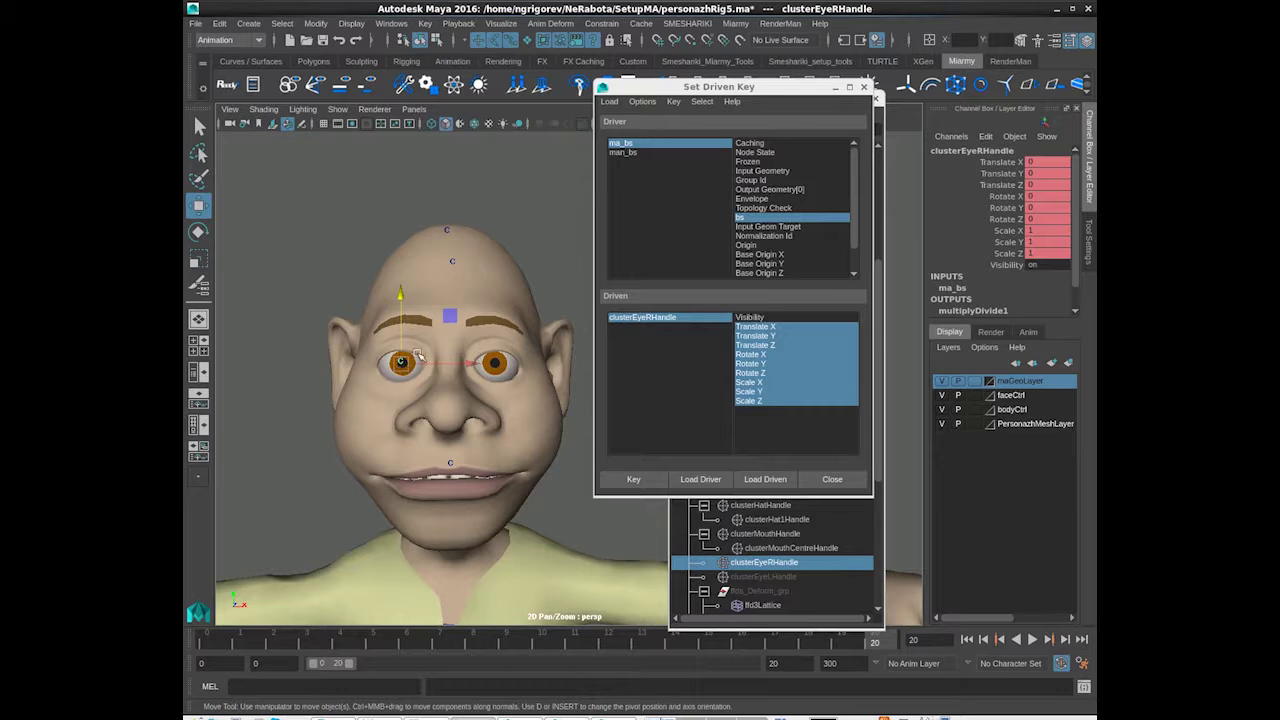
left_click_drag(449, 316, 440, 314)
left_click_drag(320, 380, 466, 418, "alt")
left_click_drag(510, 491, 396, 475, "alt")
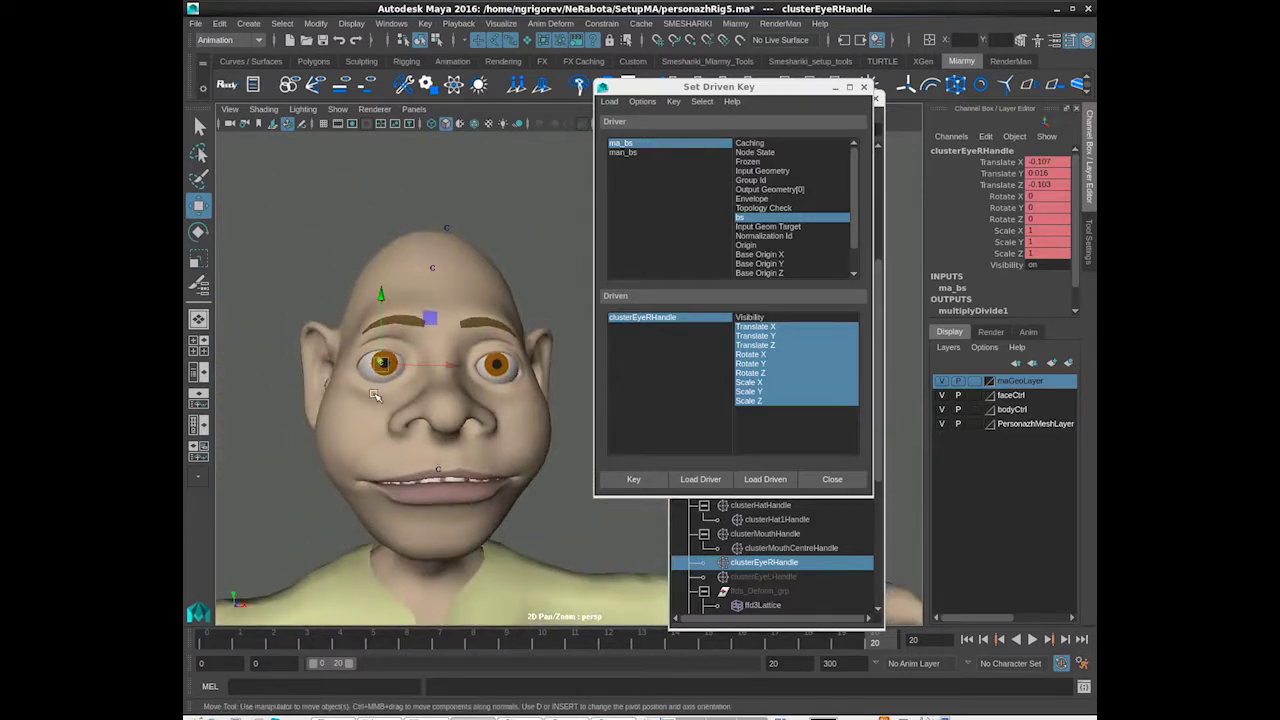
key("e")
left_click_drag(453, 358, 357, 362)
left_click_drag(357, 362, 418, 395, "alt")
key("w")
left_click_drag(418, 395, 480, 405, "alt")
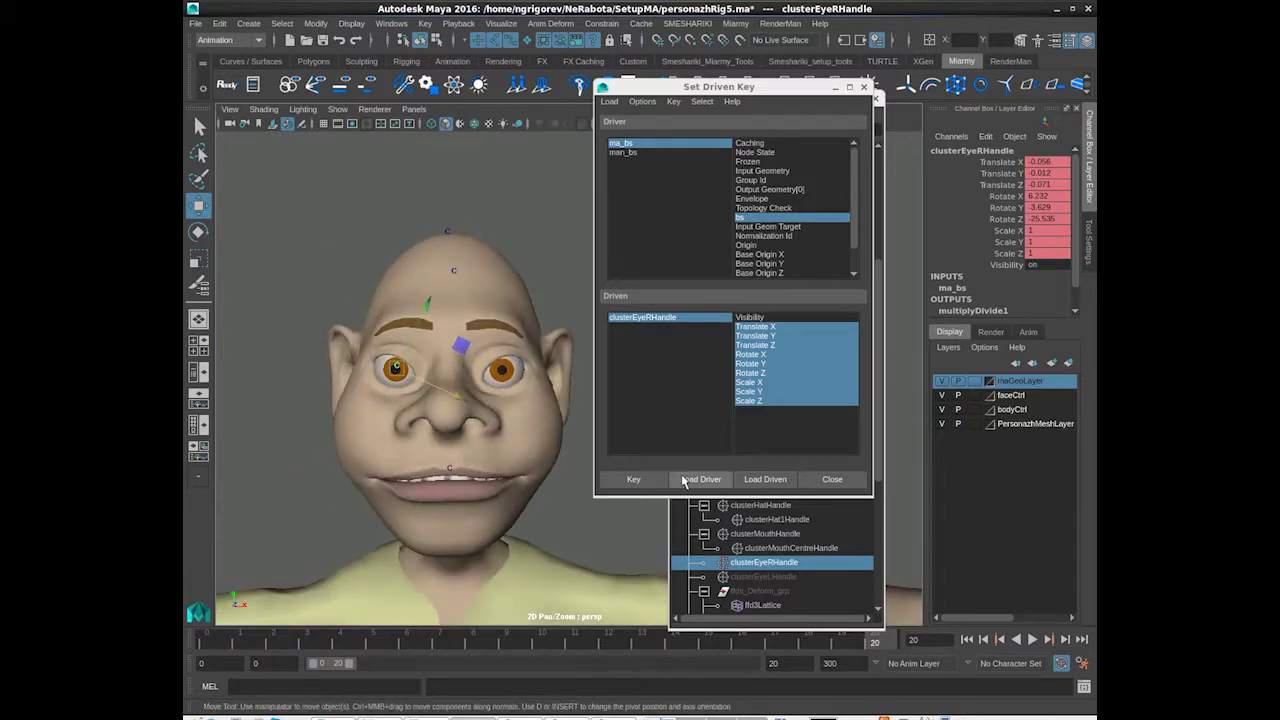
left_click(633, 479)
Step: At frame 10, scale clusterEyeRHandle uniformly to about 0.628, rotate it to about 10 in Z, reposition it, and set a driven key
left_click_drag(869, 641, 537, 648)
scroll(371, 378, "up", 3)
key("r")
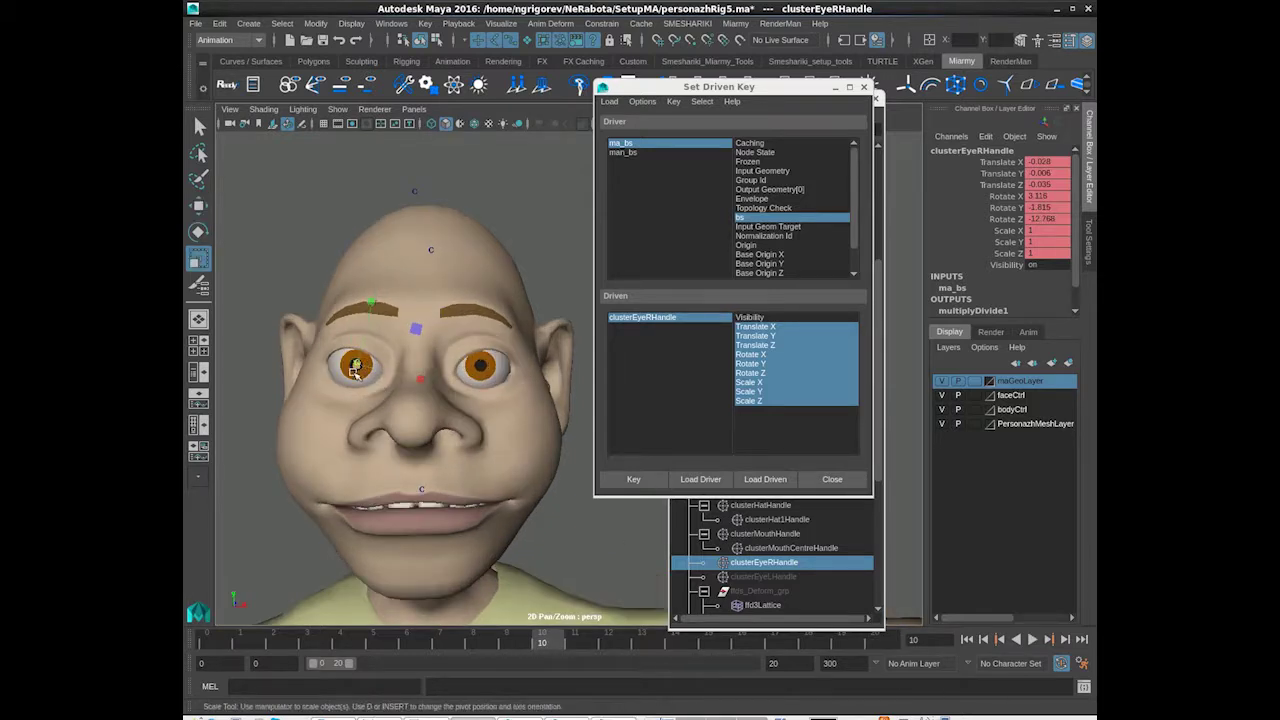
left_click_drag(297, 400, 420, 392, "alt")
left_click_drag(300, 366, 262, 376)
key("bracketleft")
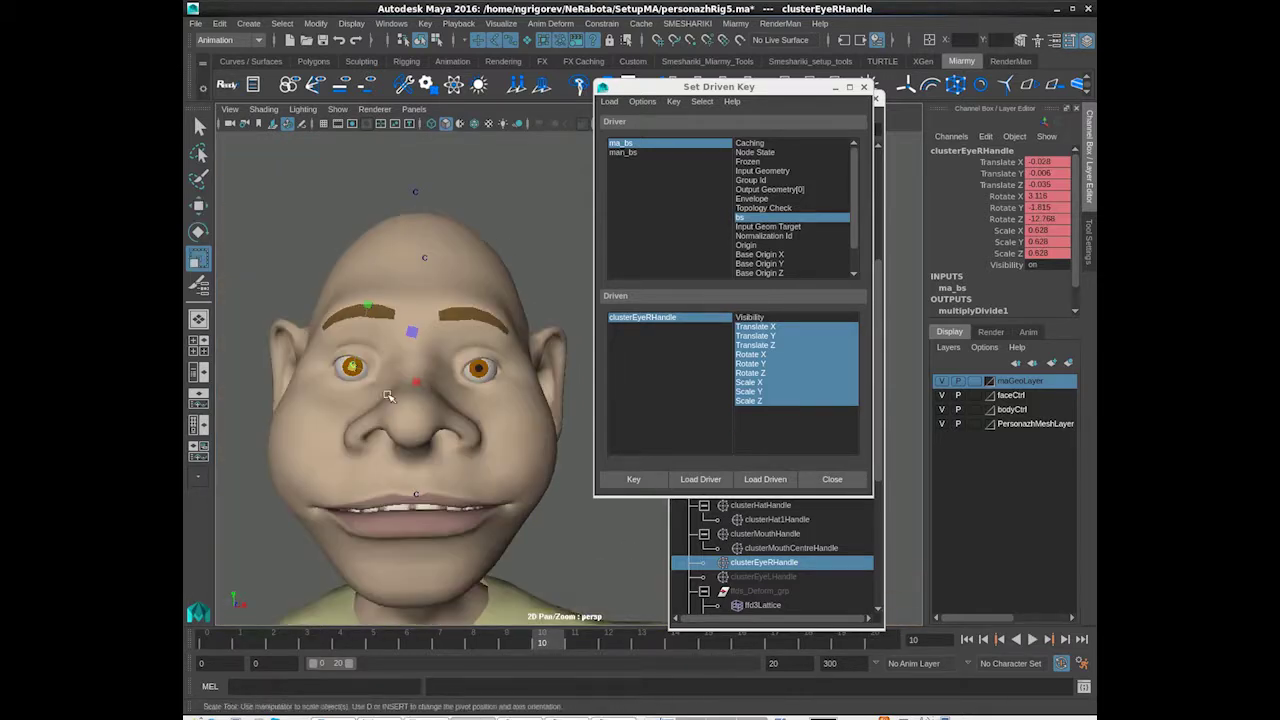
key("e")
left_click_drag(414, 338, 411, 297)
key("w")
key("bracketright")
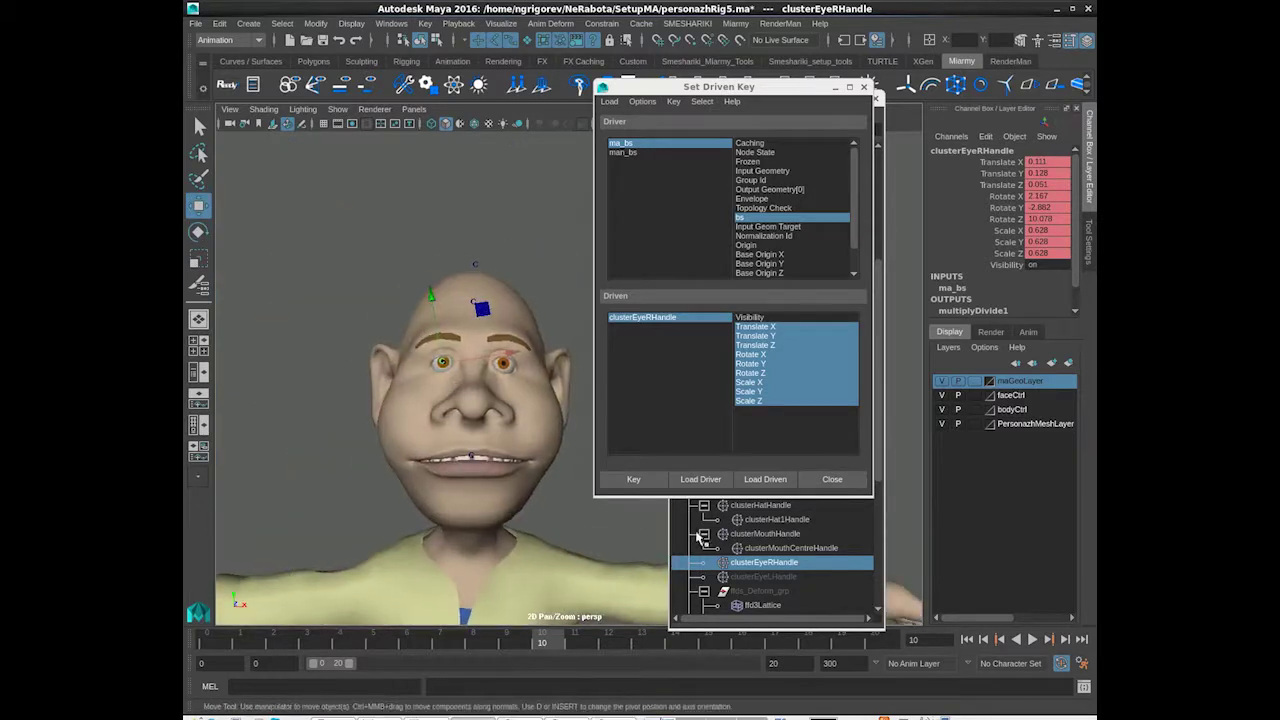
Step: At frame 5, move clusterEyeRHandle to about X 0.032, Y -0.14, Z 0.058 and adjust its uniform scale
key("bracketright")
left_click_drag(418, 300, 418, 316)
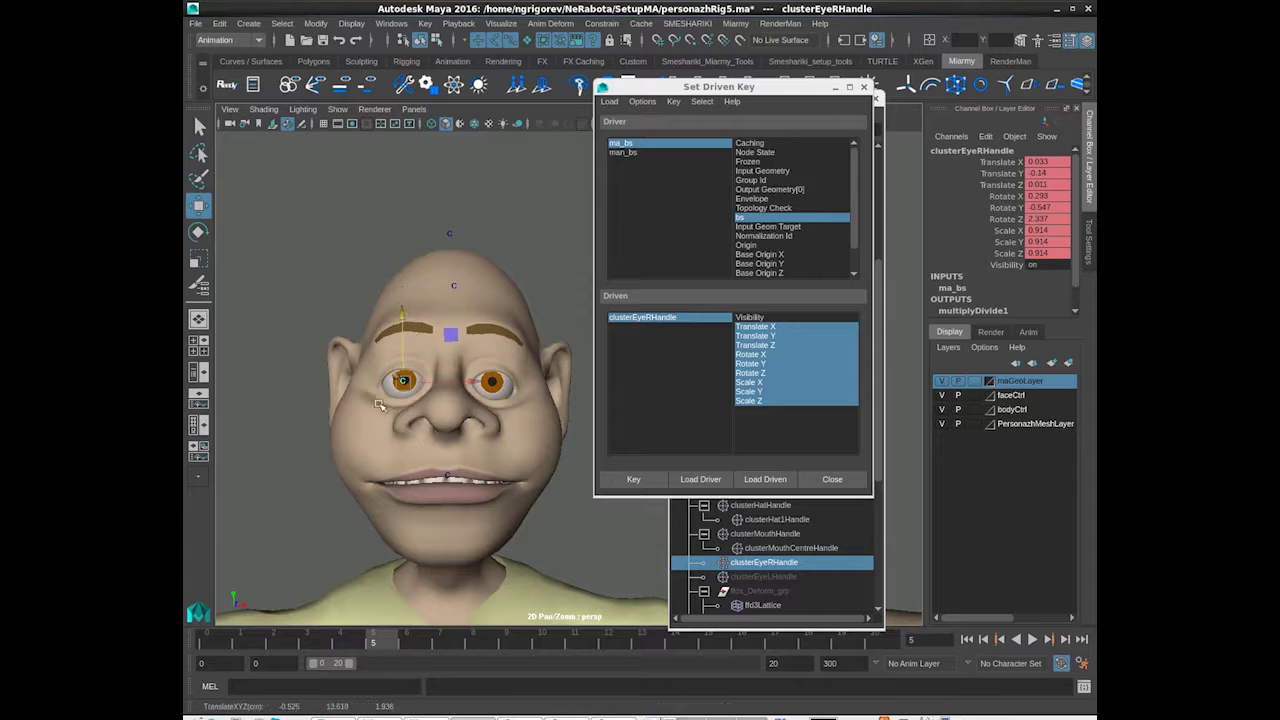
key("bracketright")
left_click_drag(465, 406, 477, 408)
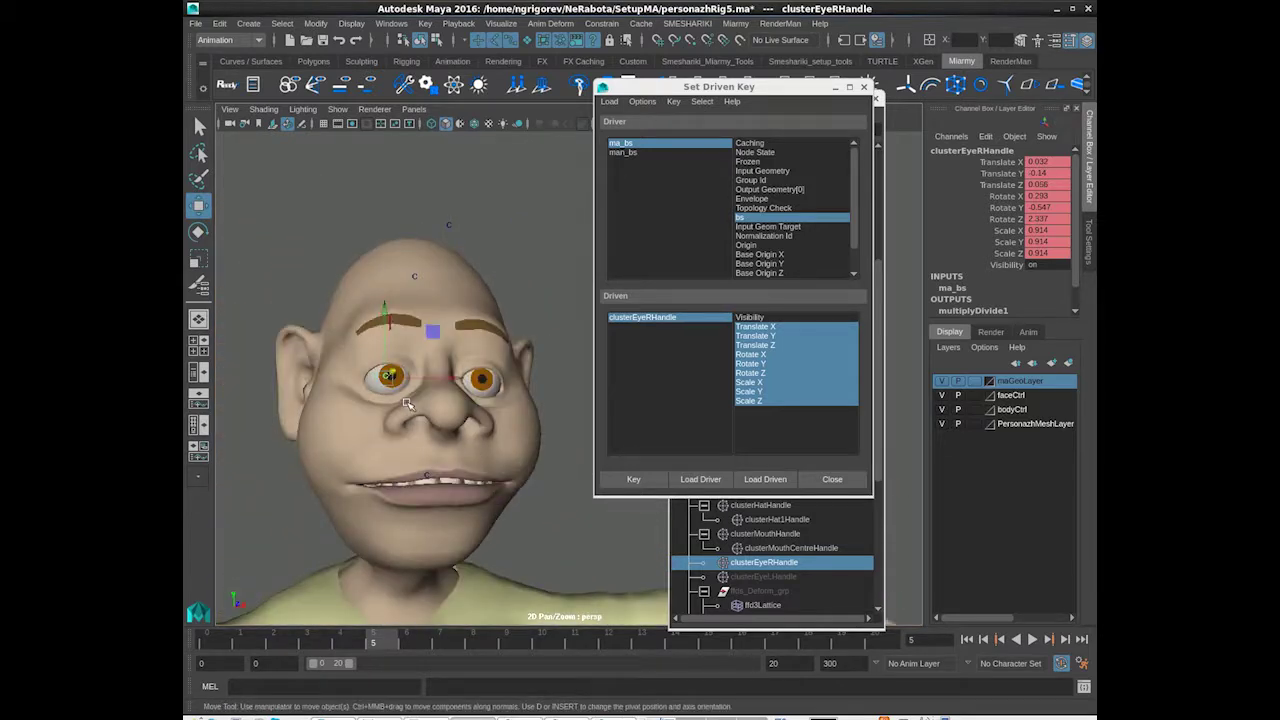
key("r")
left_click_drag(404, 398, 391, 377)
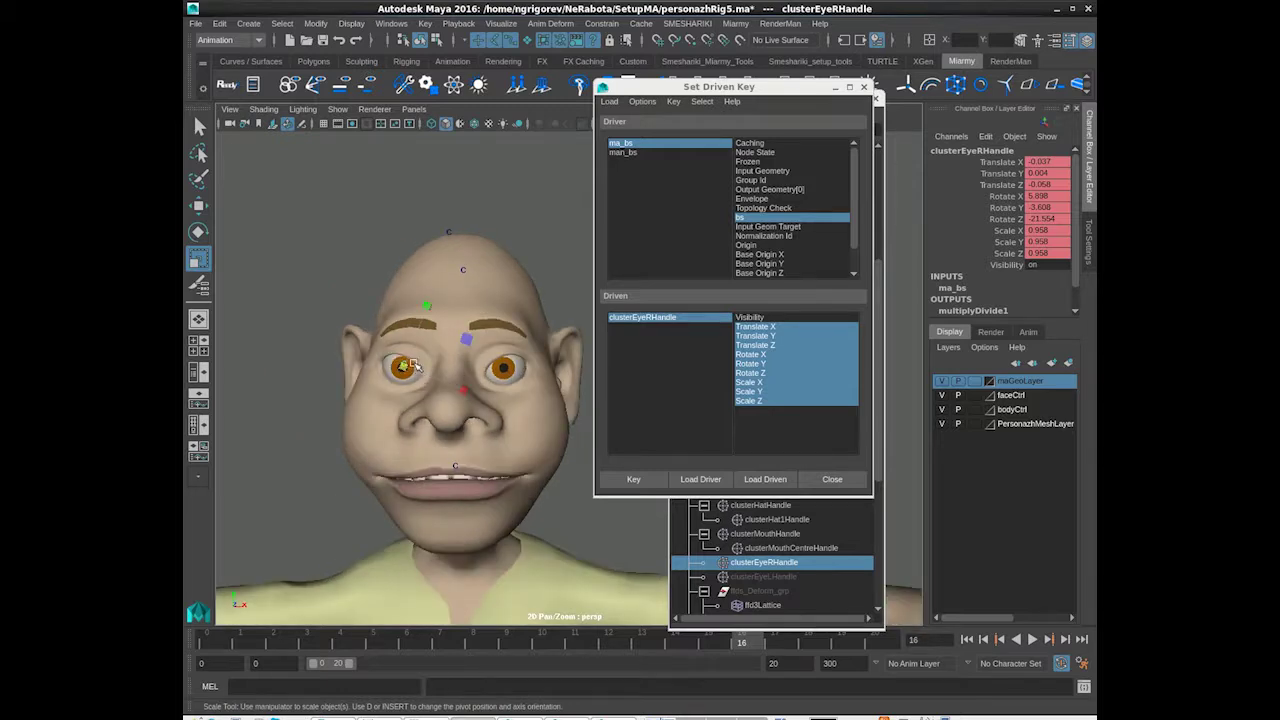
Step: At frame 16, raise clusterEyeRHandle, scale it uniformly to about 1.053, set a driven key, and play back the animation
key("w")
left_click_drag(466, 339, 468, 329)
key("r")
left_click_drag(404, 359, 416, 371)
key("w")
left_click_drag(433, 304, 431, 292)
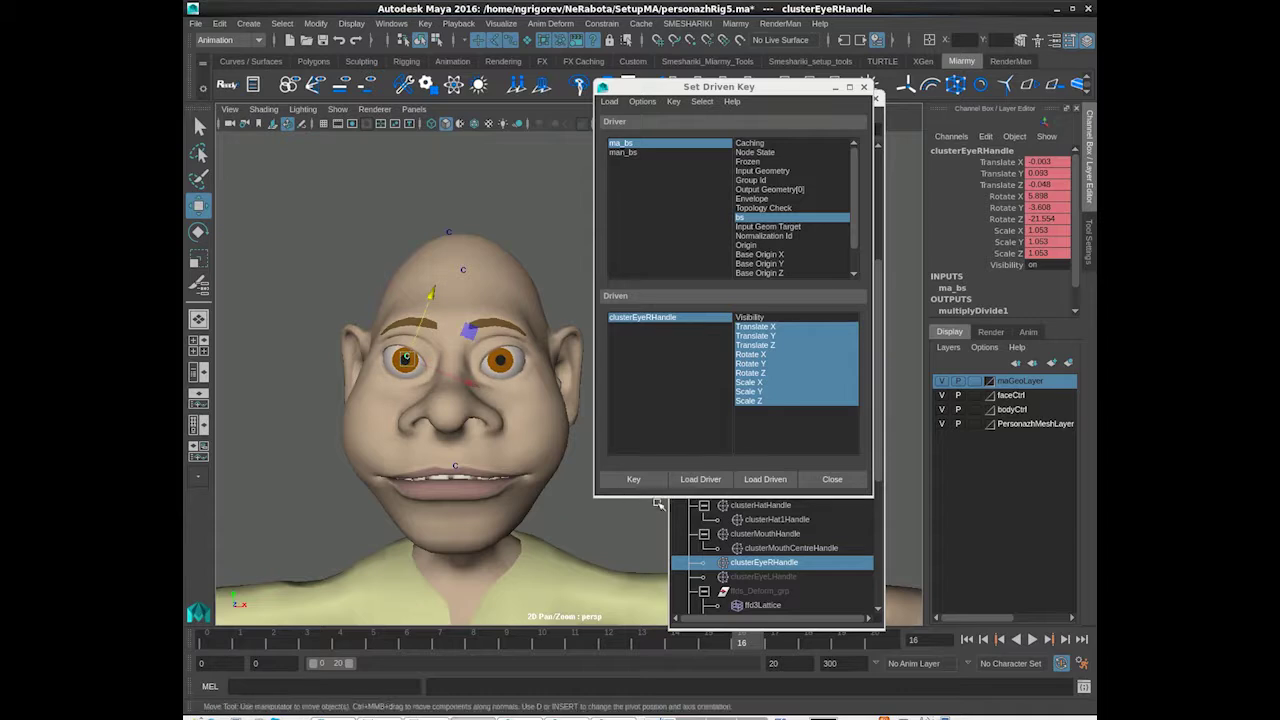
left_click(635, 481)
left_click_drag(600, 550, 740, 609, "alt")
key("alt+v")
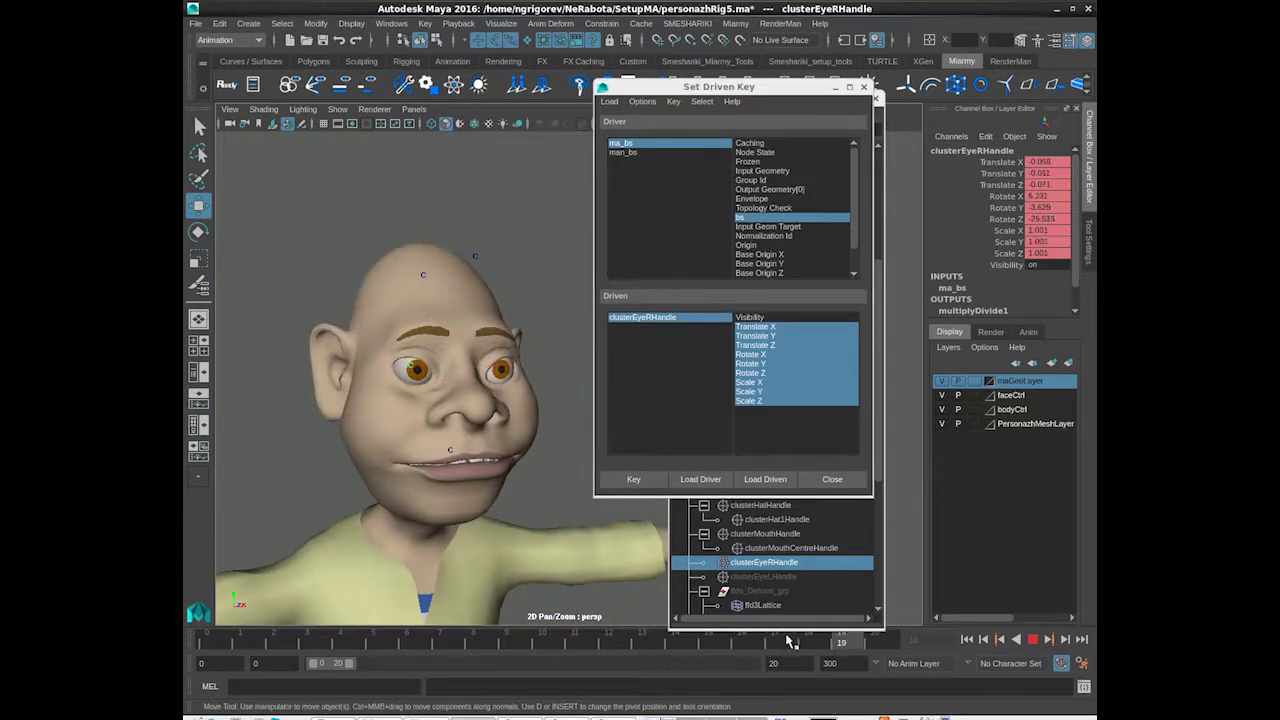
Step: At frame 0, load clusterMouthHandle and clusterMouthCentreHandle as the driven objects for Set Driven Key
left_click(208, 640)
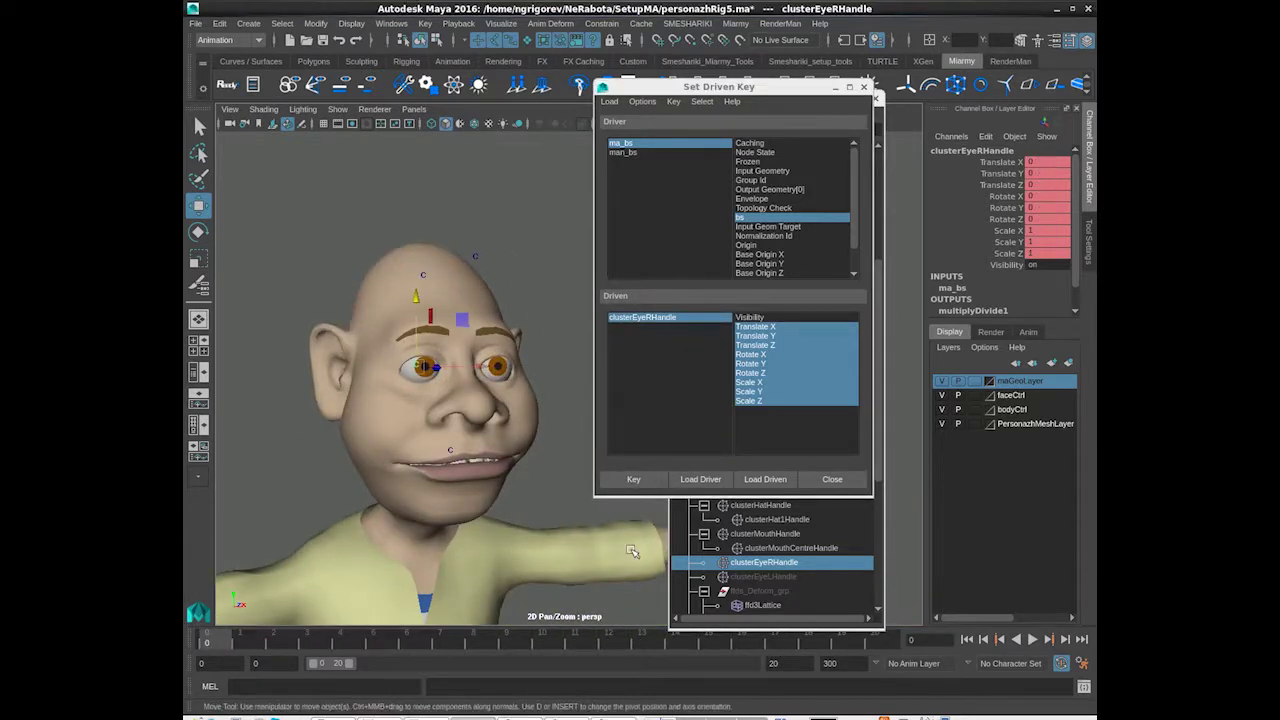
left_click_drag(648, 87, 733, 71)
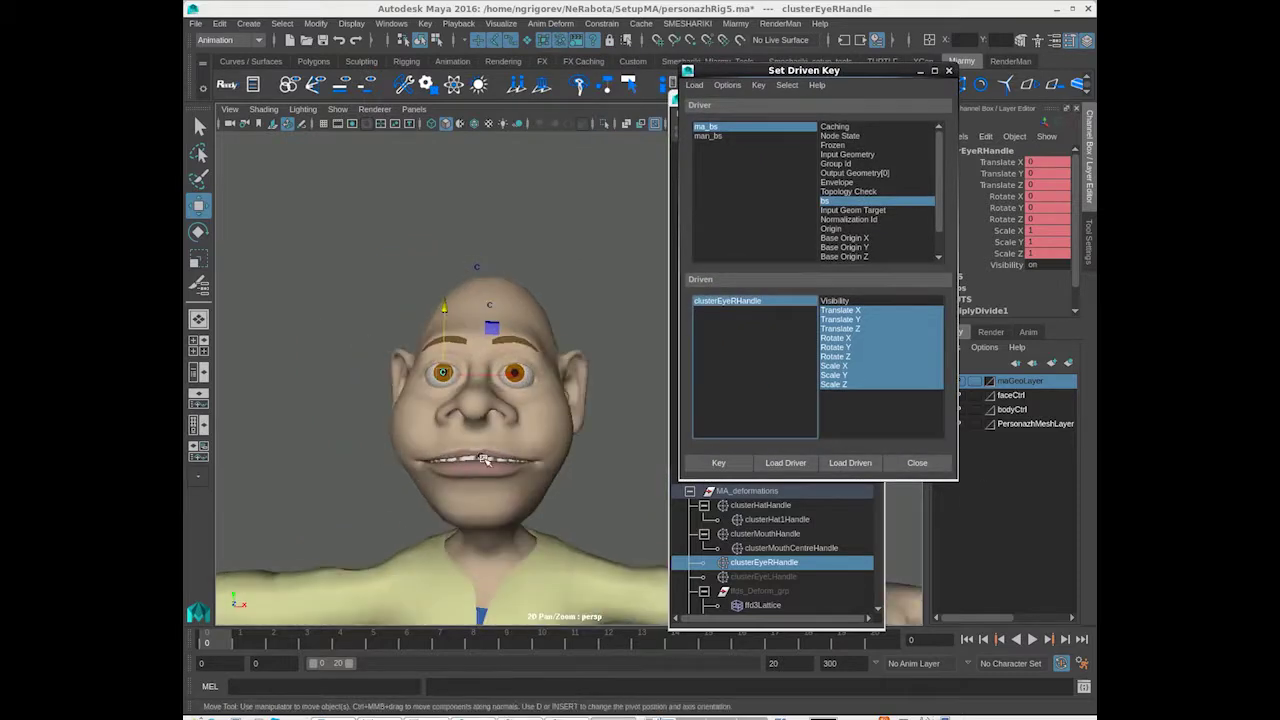
left_click(765, 533)
left_click(790, 548, "shift")
left_click(850, 462)
Step: Key the translate, rotate and scale channels of both mouth clusters against the bs attribute of ma_bs
left_click(740, 302)
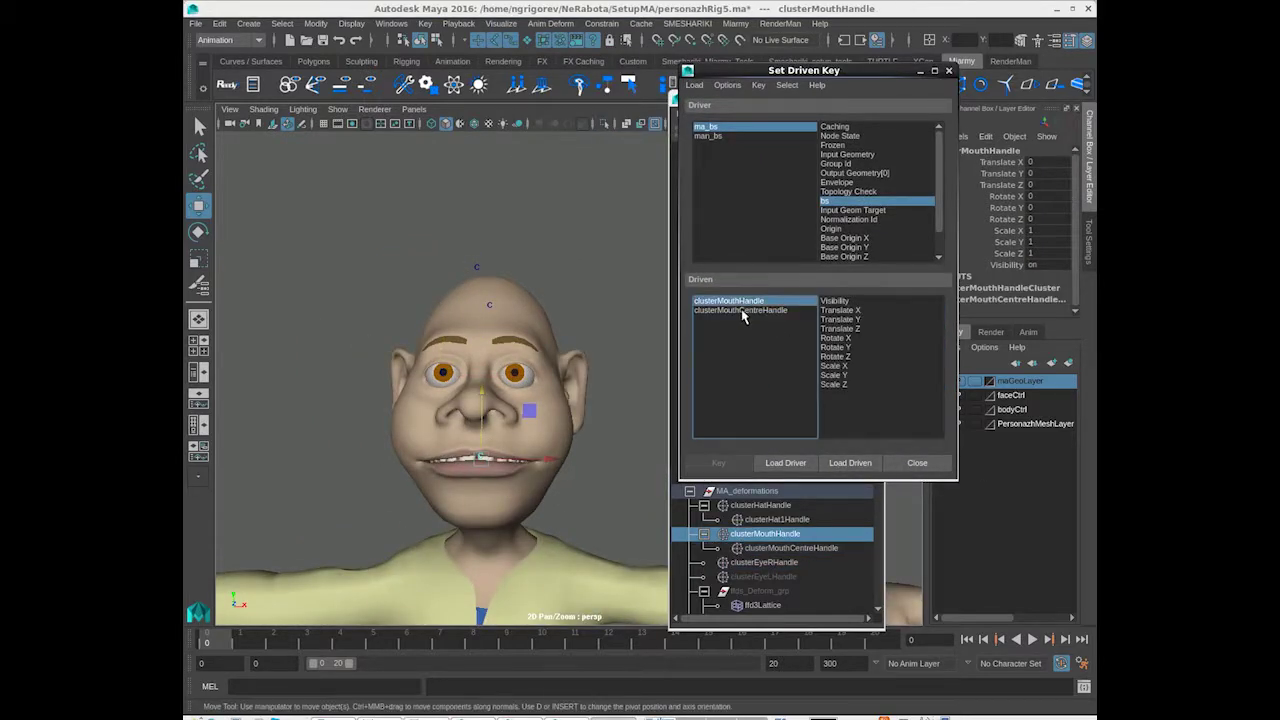
left_click(739, 310, "shift")
left_click(839, 310)
left_click(839, 384, "shift")
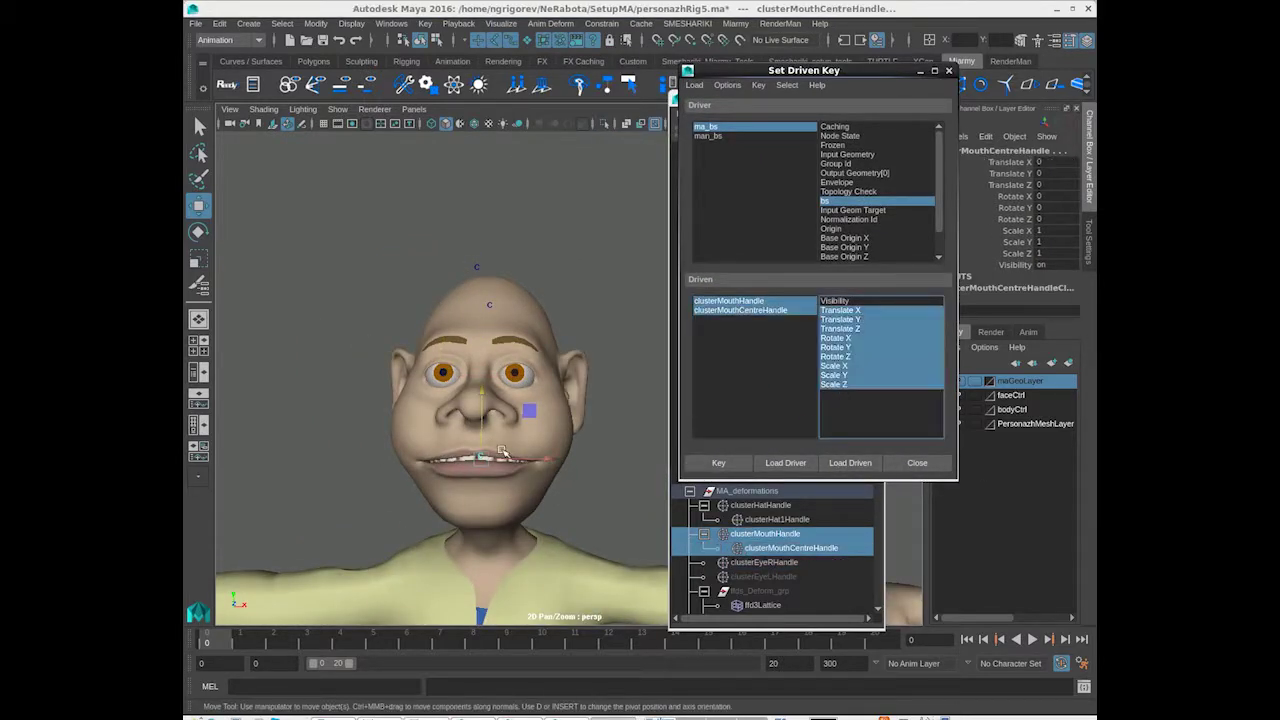
left_click(716, 462)
Step: Raise clusterMouthHandle at frame 20 and set a driven key, and set another at frame 10 with Translate Y about 0.079
left_click(875, 640)
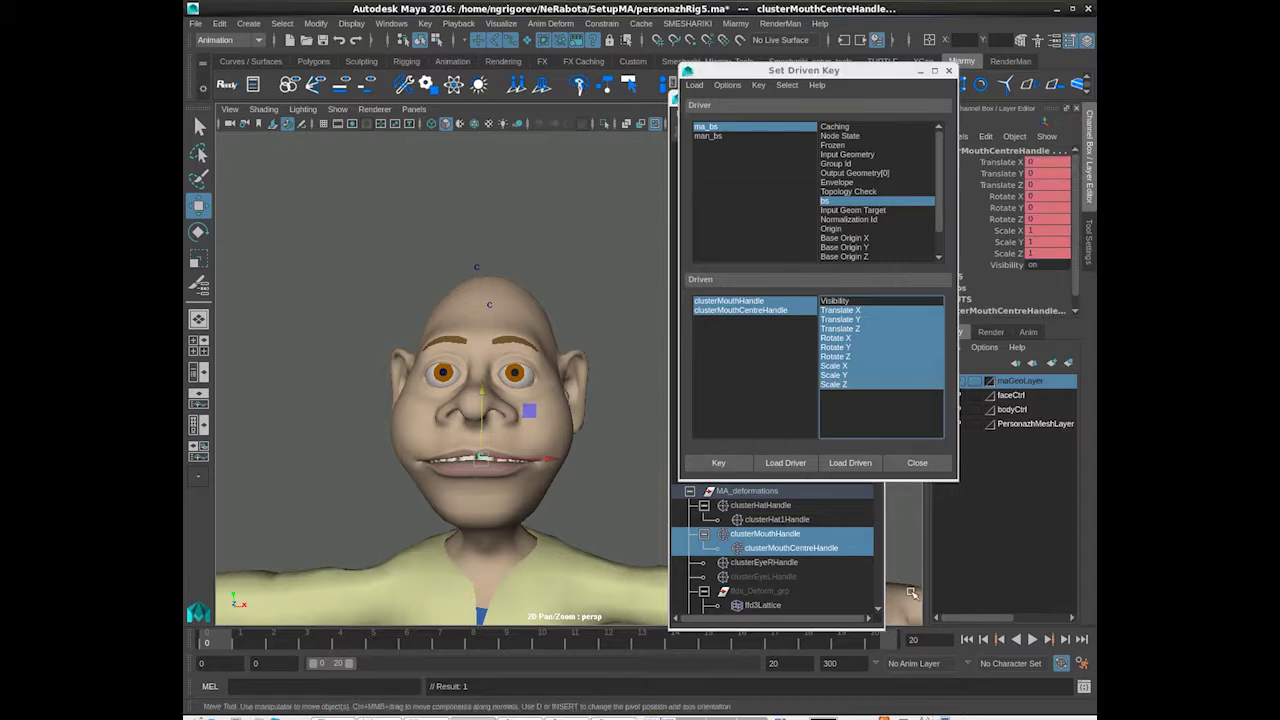
left_click(728, 301)
left_click_drag(481, 392, 470, 358)
left_click(716, 462)
left_click(535, 642)
left_click(718, 462)
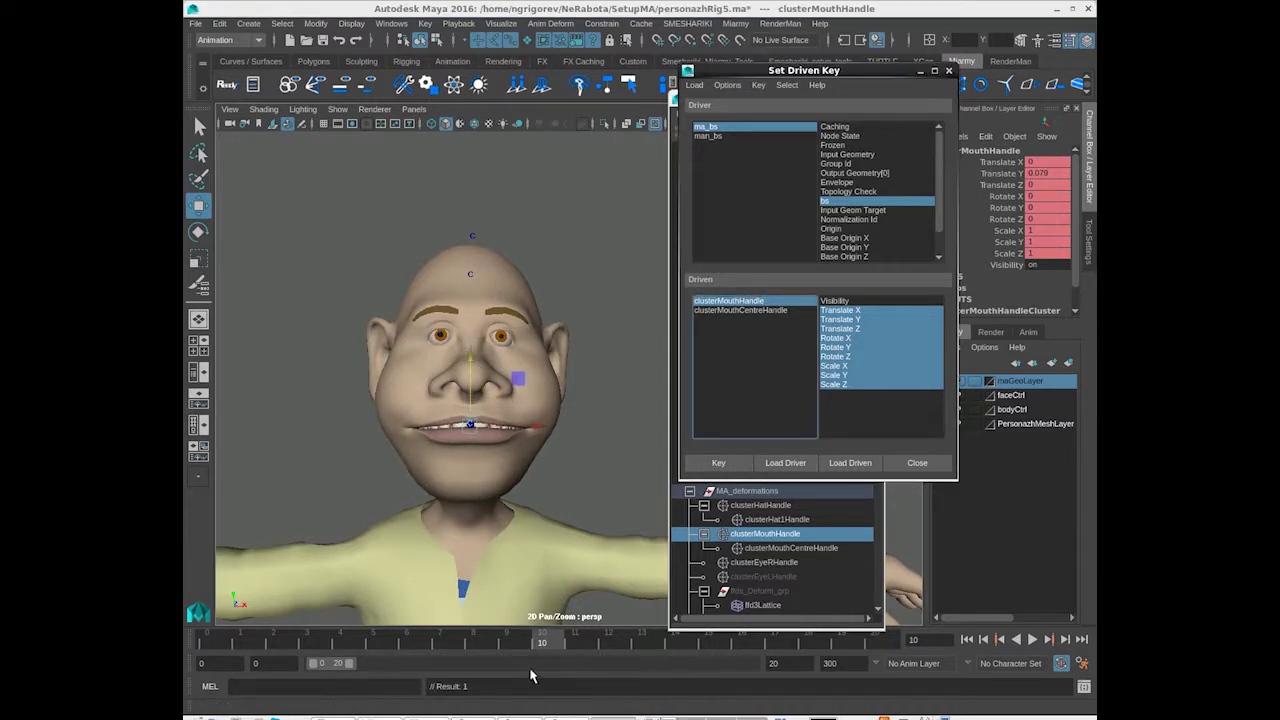
Step: At frame 5, scale clusterMouthHandle uniformly to about 0.551, move it to about Y 0.018, Z 0.298, and set a driven key
left_click(372, 641)
key("r")
left_click_drag(488, 429, 550, 460, "alt")
left_click_drag(459, 411, 545, 447)
key("w")
left_click_drag(600, 538, 470, 505, "alt")
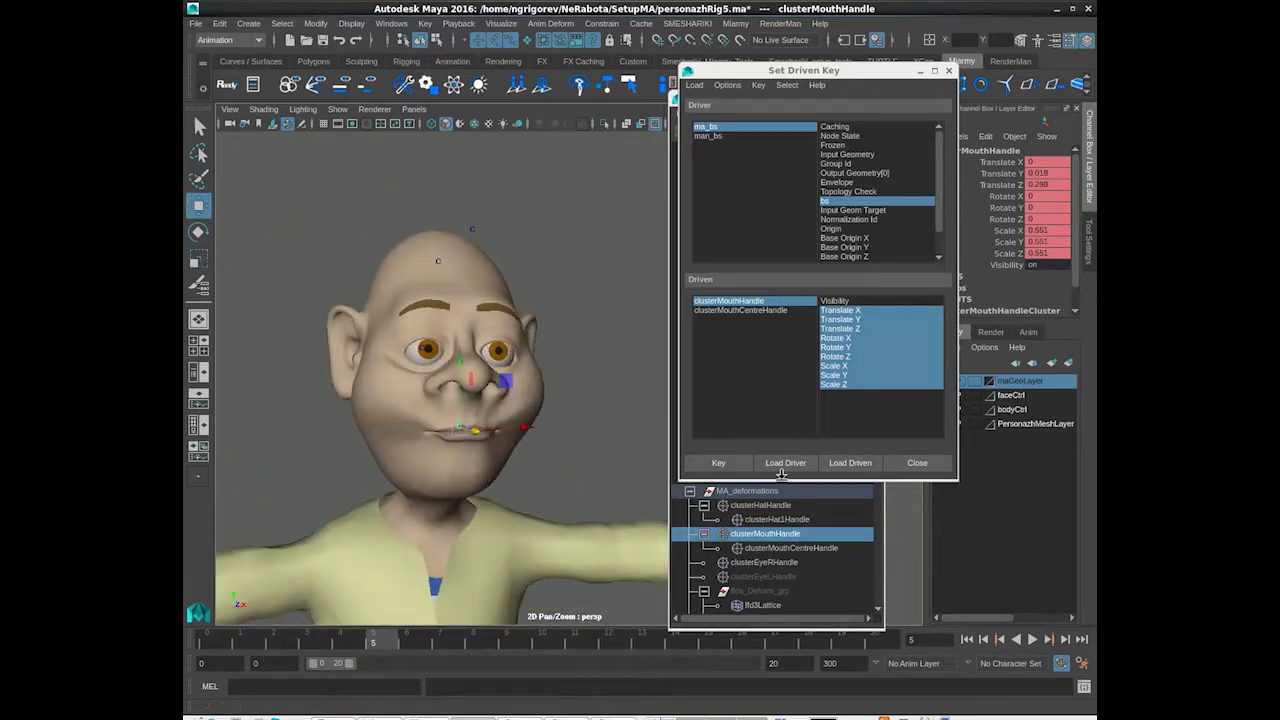
left_click(718, 462)
Step: At frame 16, rotate clusterMouthHandle to about 13.9 in X and set a driven key
left_click(740, 641)
left_click_drag(531, 471, 551, 393, "alt")
left_click_drag(547, 416, 534, 430)
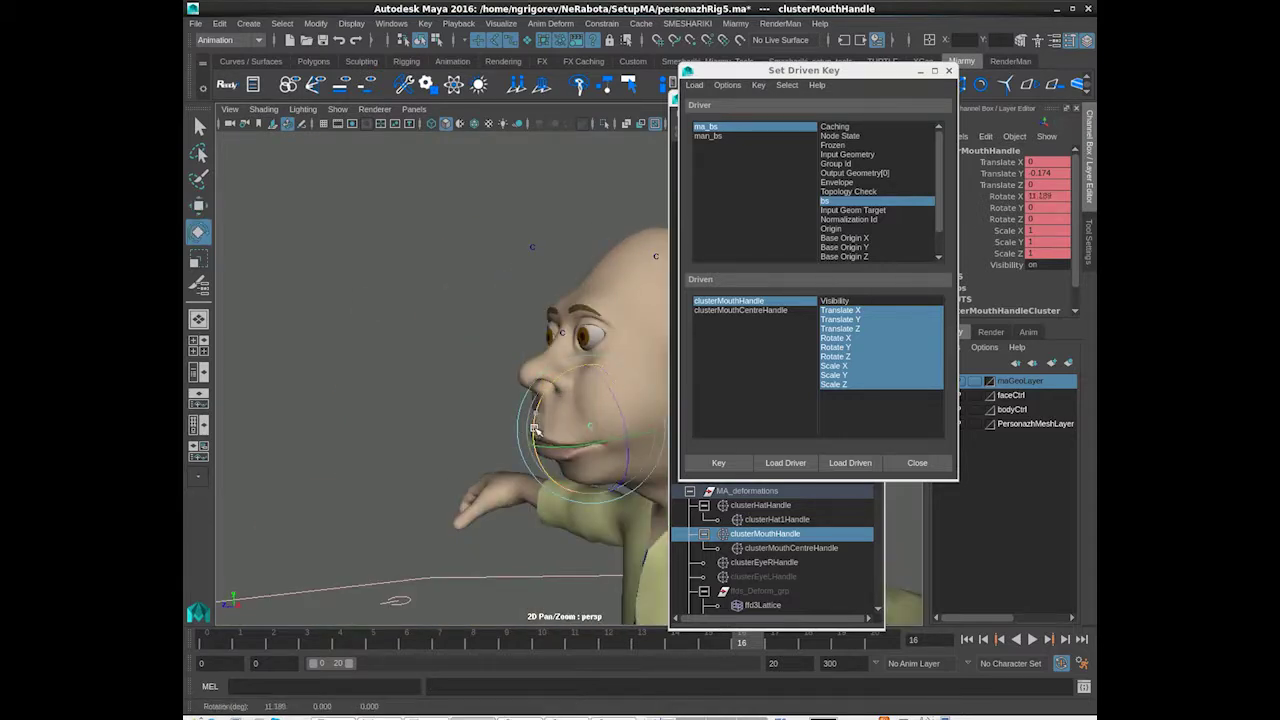
left_click(720, 463)
left_click_drag(330, 430, 620, 394, "alt")
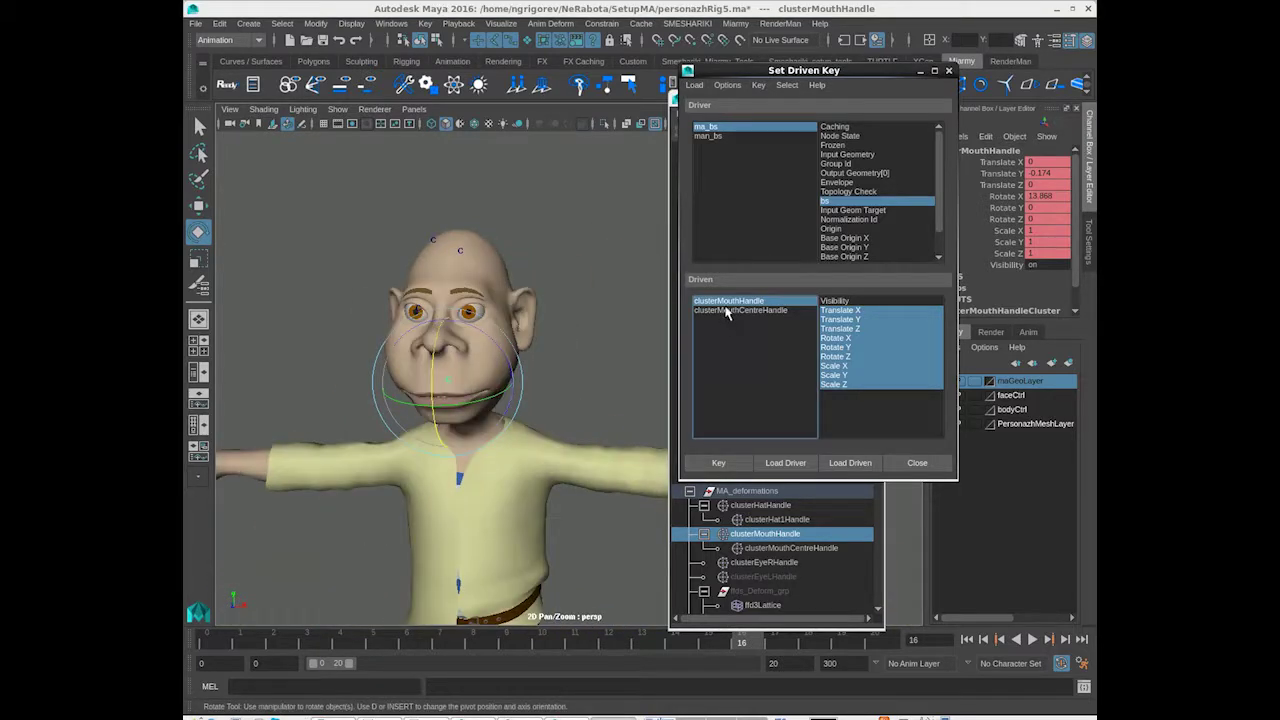
Step: Select only clusterMouthCentreHandle as the driven object and set a driven key at frame 20
left_click(728, 311)
left_click_drag(338, 444, 437, 523, "alt")
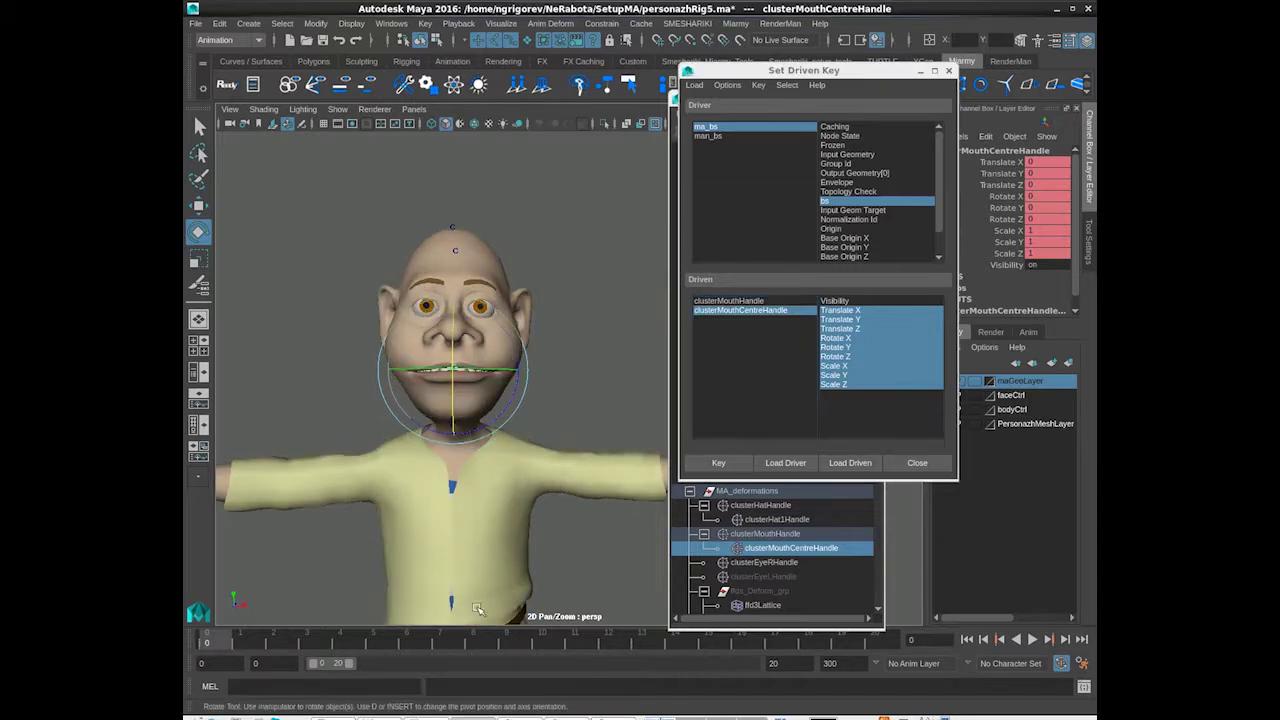
left_click(878, 642)
left_click(700, 467)
Step: Pose clusterMouthCentreHandle vertically at frames 10 and 15, about Y 0.277 at frame 15, with driven keys, and play back the animation
left_click(537, 641)
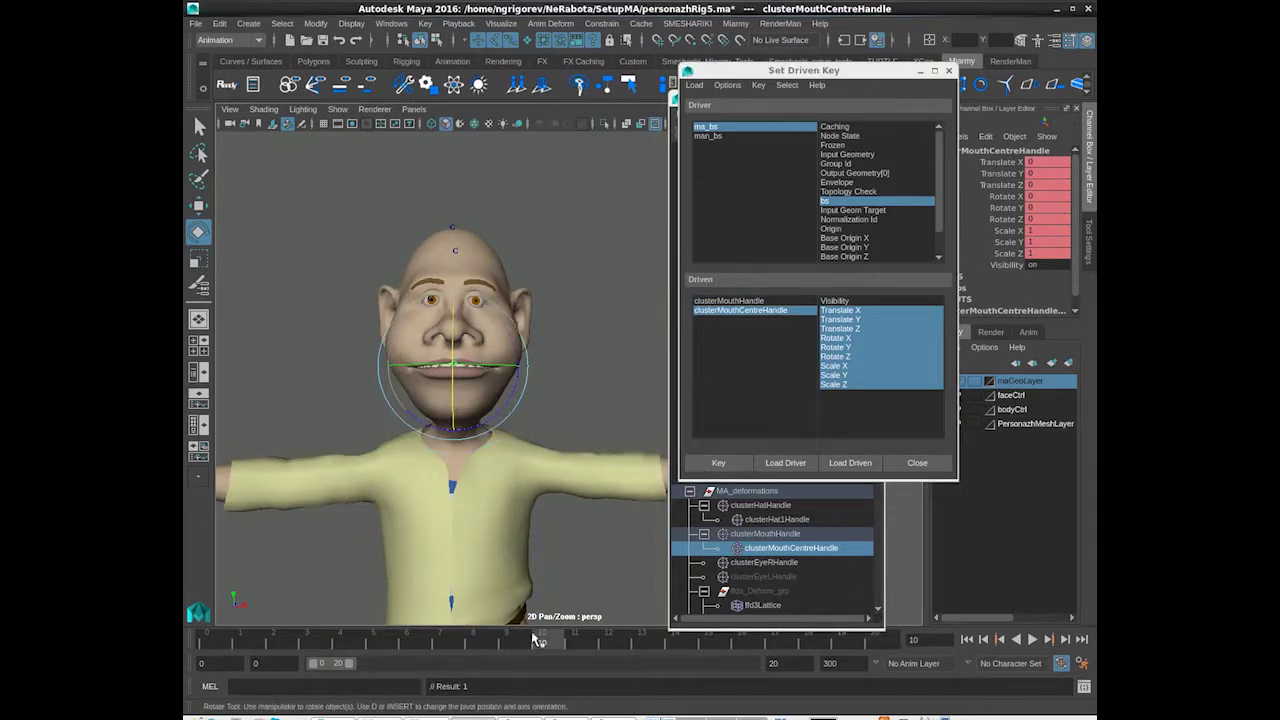
left_click_drag(455, 303, 457, 302)
left_click(724, 465)
left_click(709, 643)
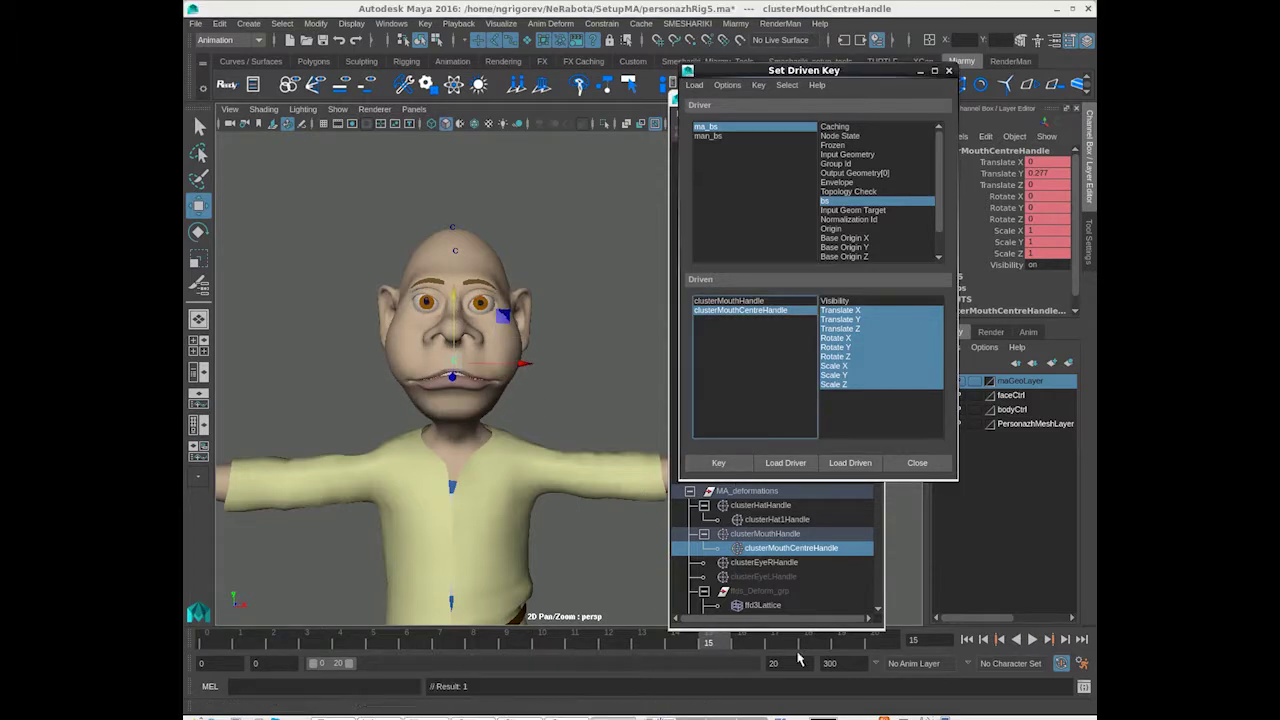
key("alt+v")
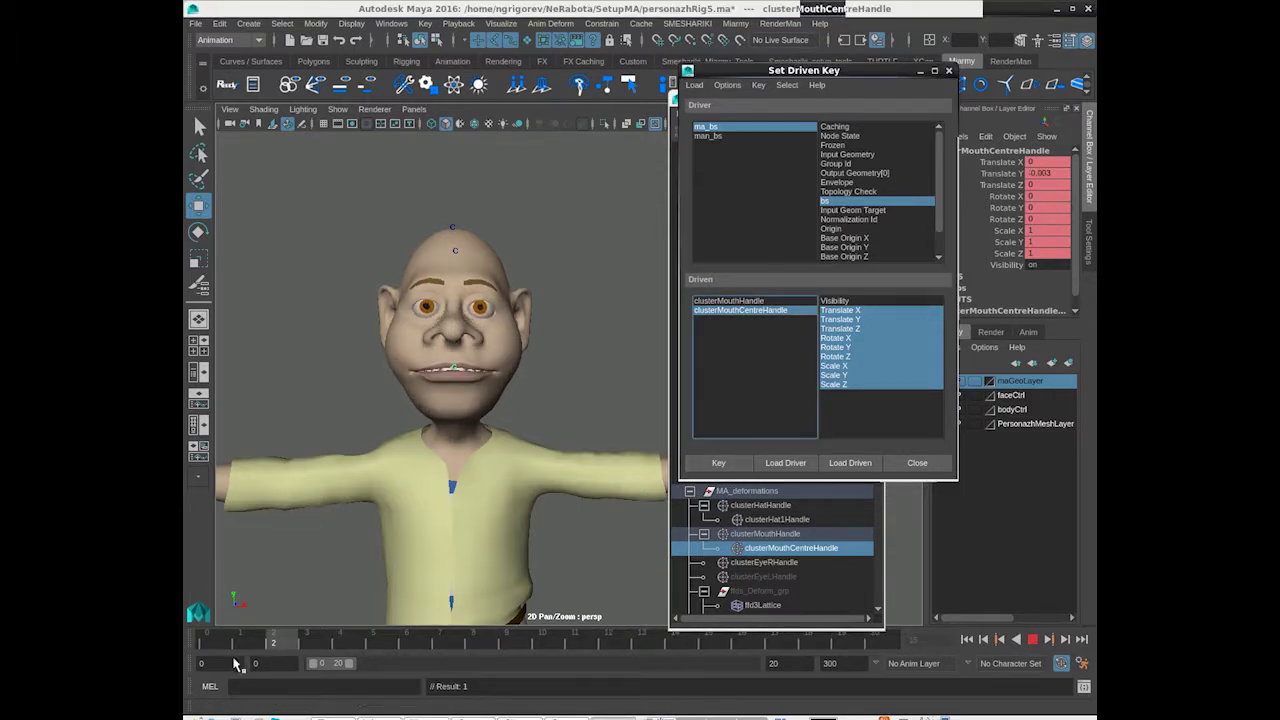
key("alt+v")
Step: Load the head mesh's Ma_face_blendShape as driven and key all its targets from noseWidth to lipsSize at frame 0
left_click(295, 350)
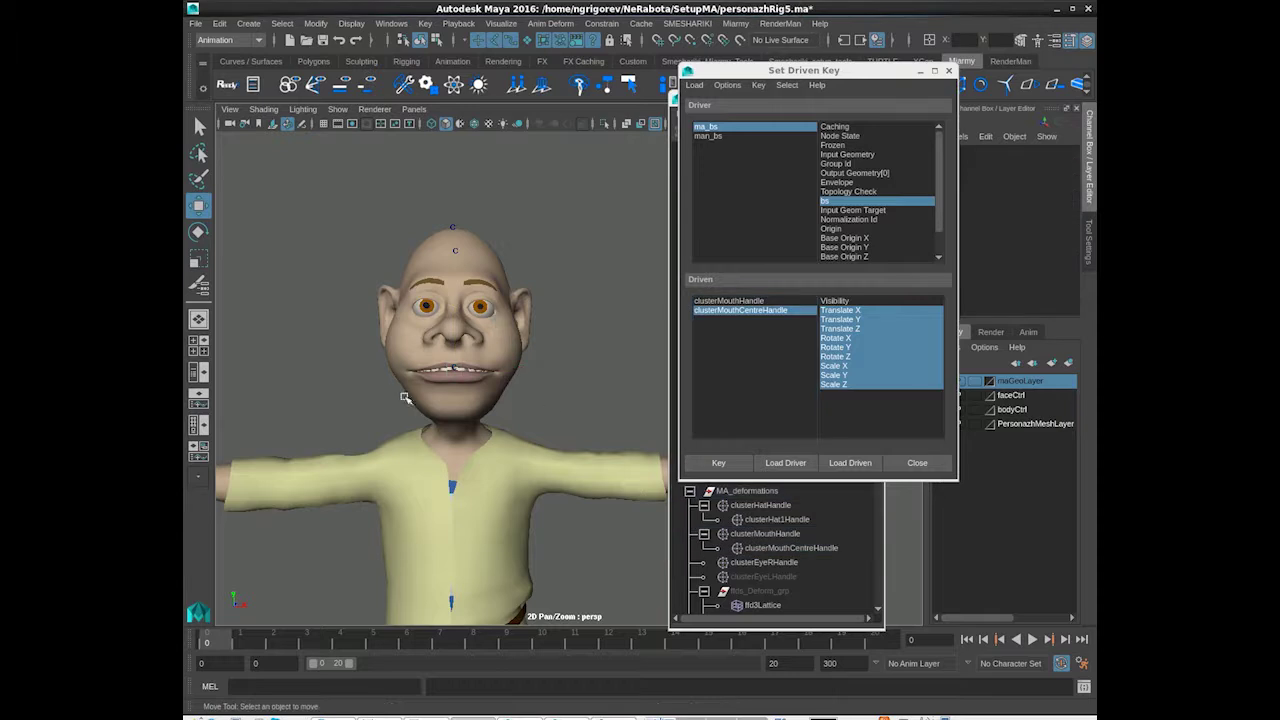
left_click(367, 290)
left_click_drag(800, 70, 726, 38)
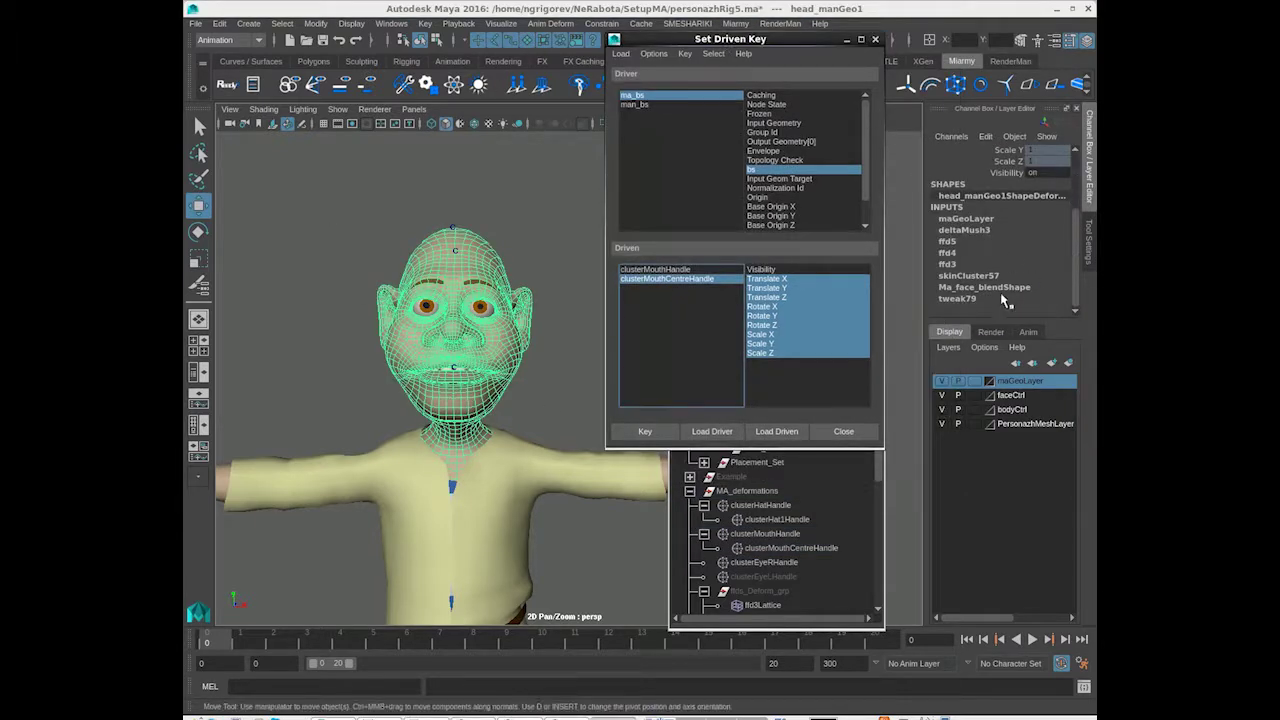
left_click(775, 431)
left_click_drag(766, 280, 765, 372)
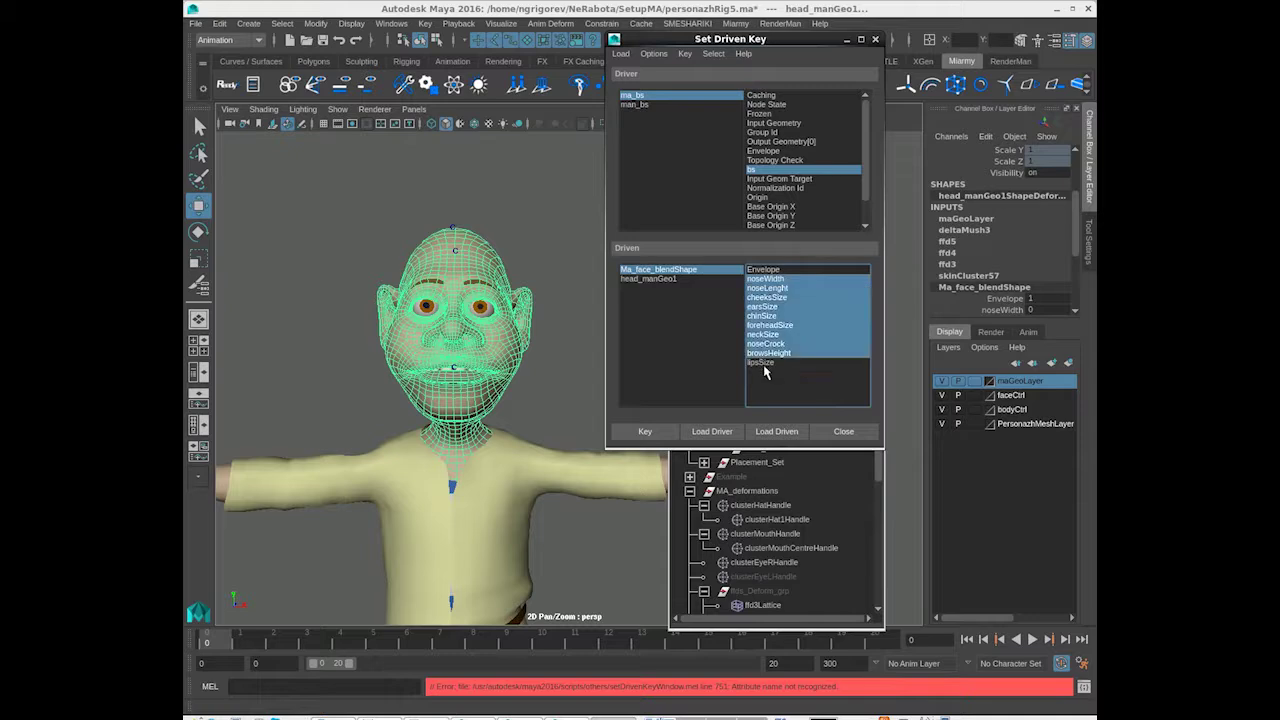
left_click(640, 432)
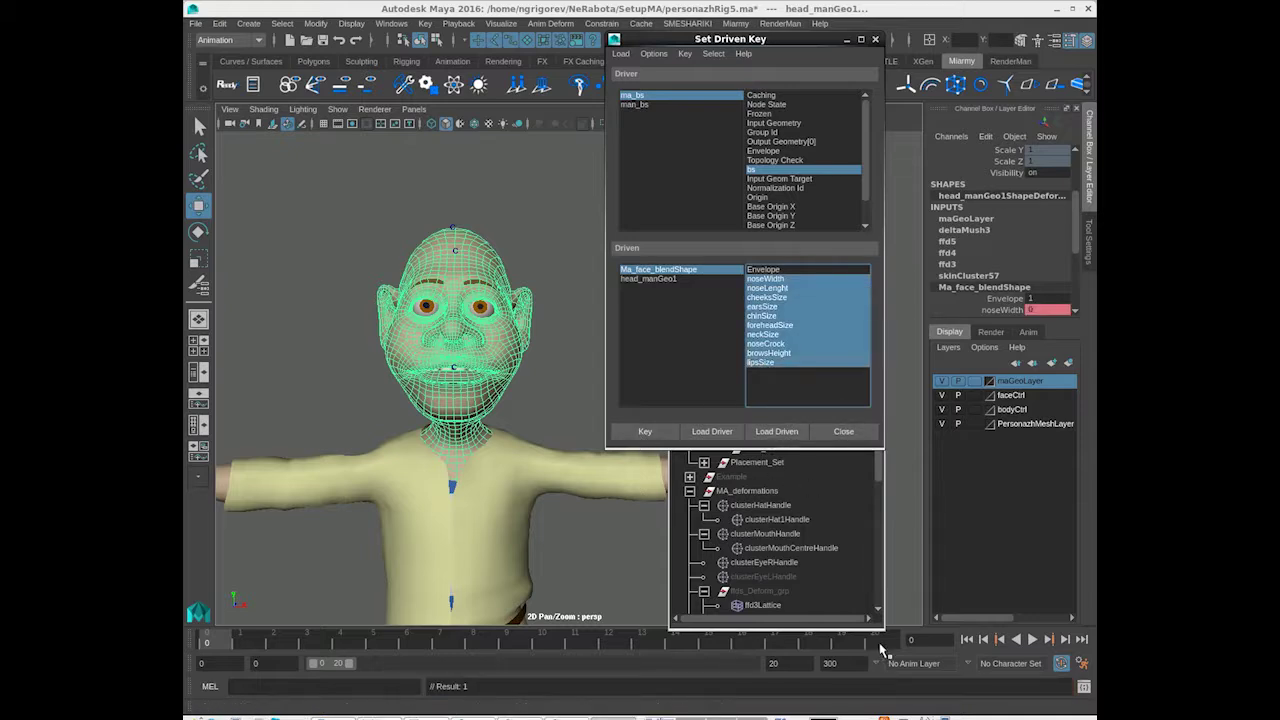
Step: At frame 20, set the face blend shape's noseWidth to 1 and set a driven key
scroll(980, 283, "down", 3)
left_click(992, 182)
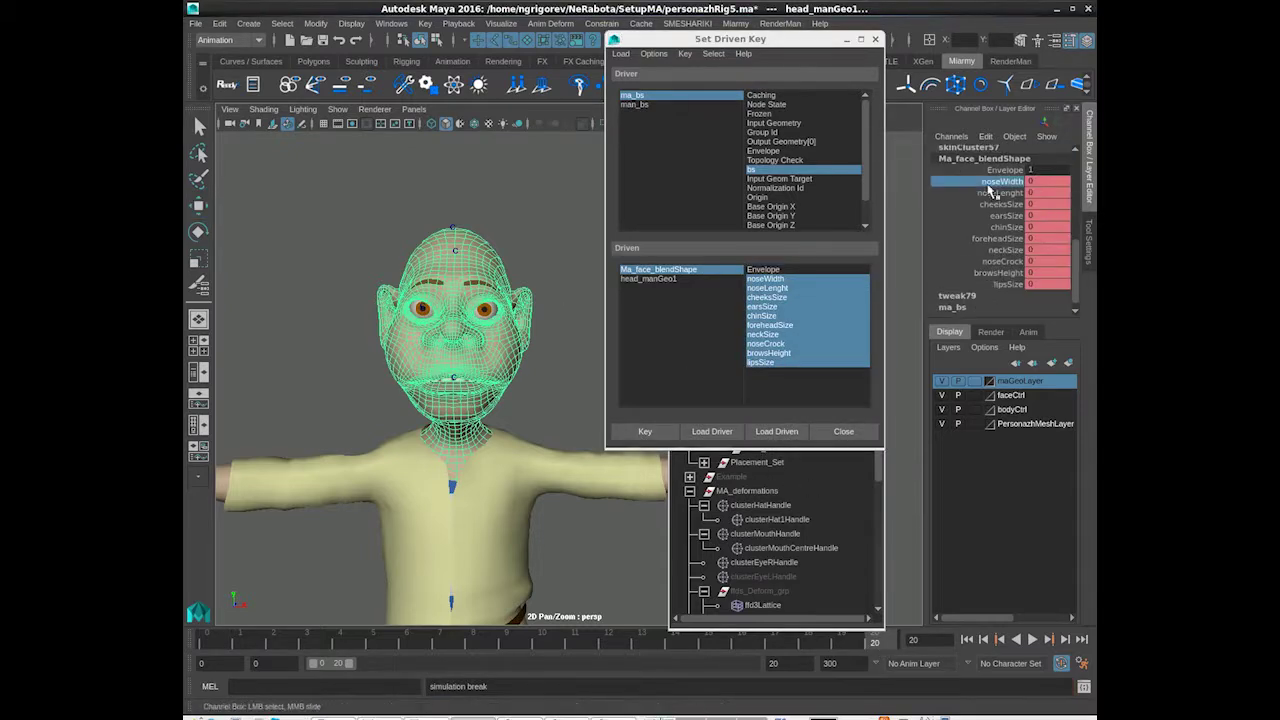
left_click(646, 433)
Step: At frame 10, increase the cheeksSize weight of Ma_face_blendShape and set a driven key
left_click(535, 645)
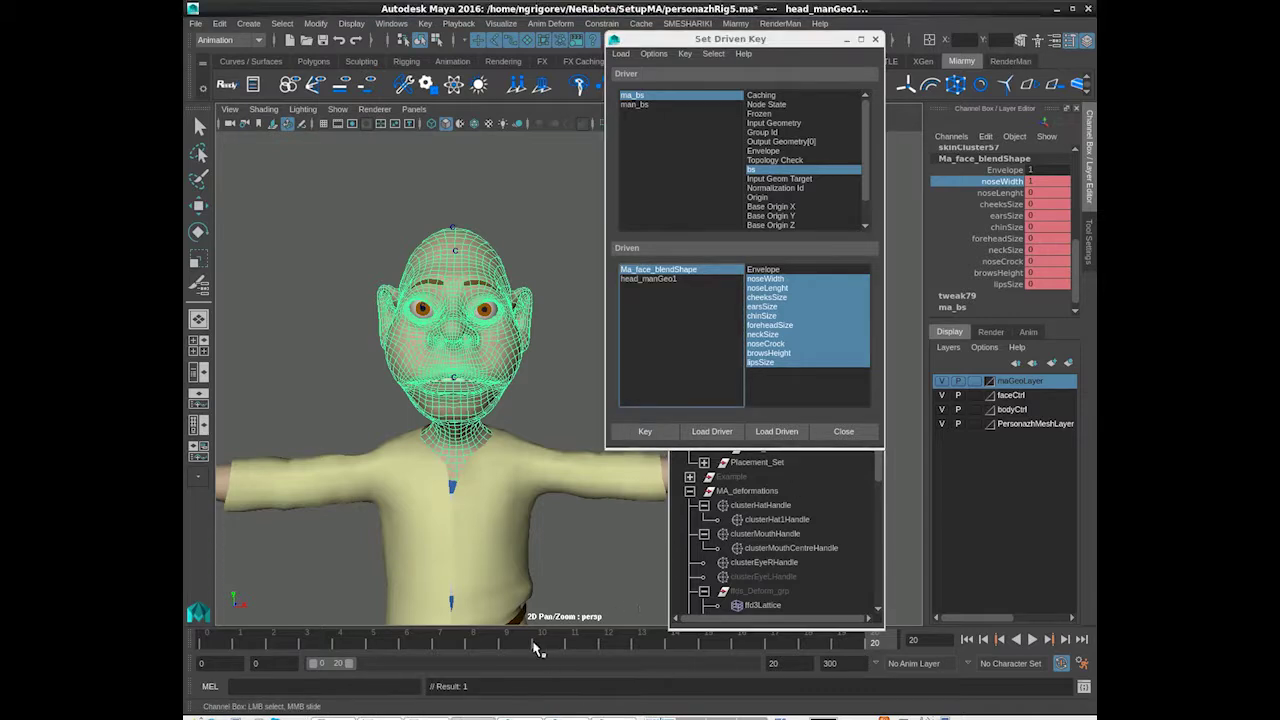
left_click(1015, 204)
right_click_drag(558, 434, 590, 434, "alt")
left_click_drag(590, 434, 630, 430, "alt")
left_click(645, 431)
Step: At frame 5, set foreheadSize to 3 and set a driven key for the face blend shape
left_click(374, 643)
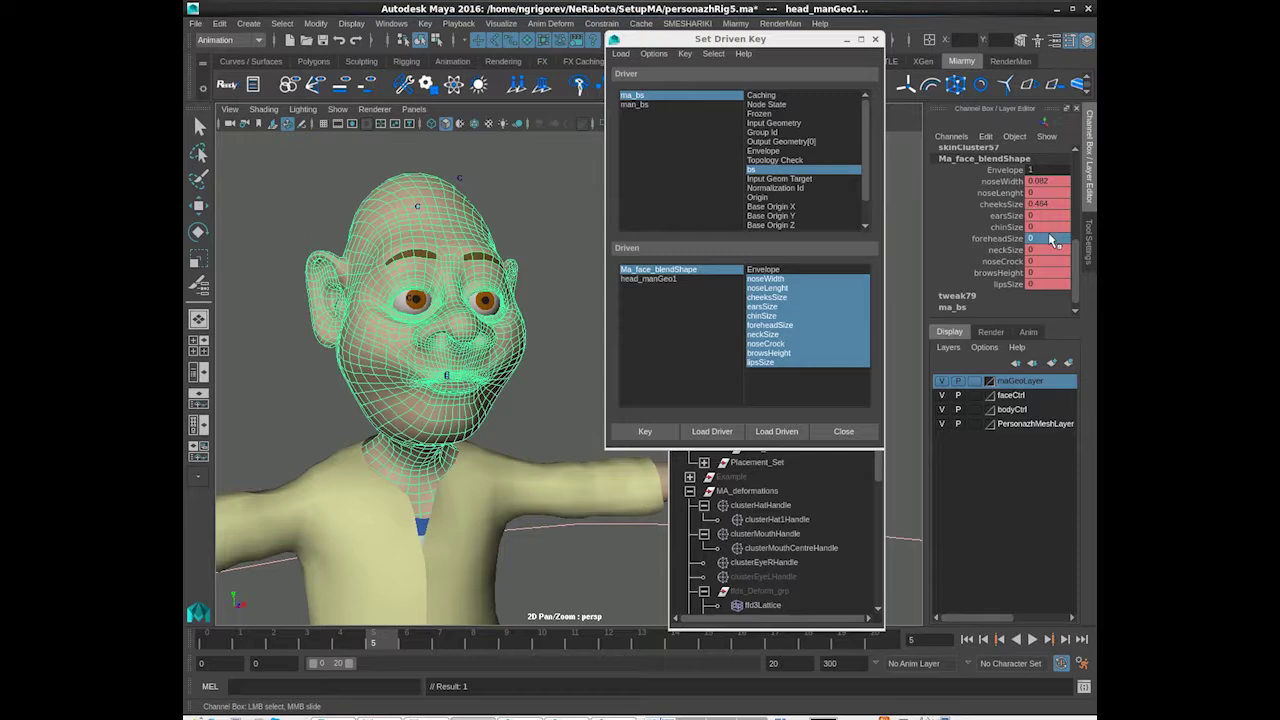
left_click(997, 239)
middle_click_drag(303, 326, 786, 334)
left_click(1048, 239)
type("3")
key("Return")
mouse_move(450, 292)
left_mouse_down("alt")
mouse_move(370, 272)
mouse_move(430, 293)
left_mouse_up("alt")
left_click(641, 431)
Step: At frame 16, set browsHeight to 2 and noseLenght to 1, set a driven key, and play back the animation
left_click(745, 645)
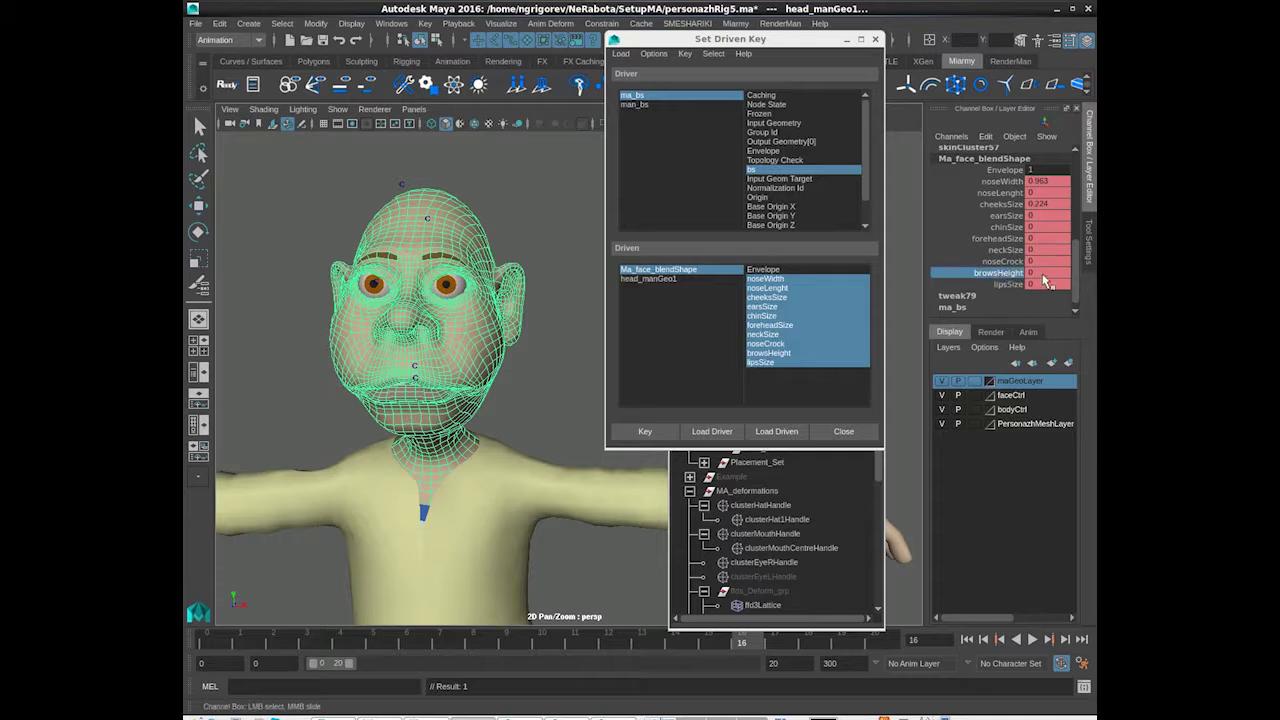
left_click_drag(430, 280, 525, 317, "alt")
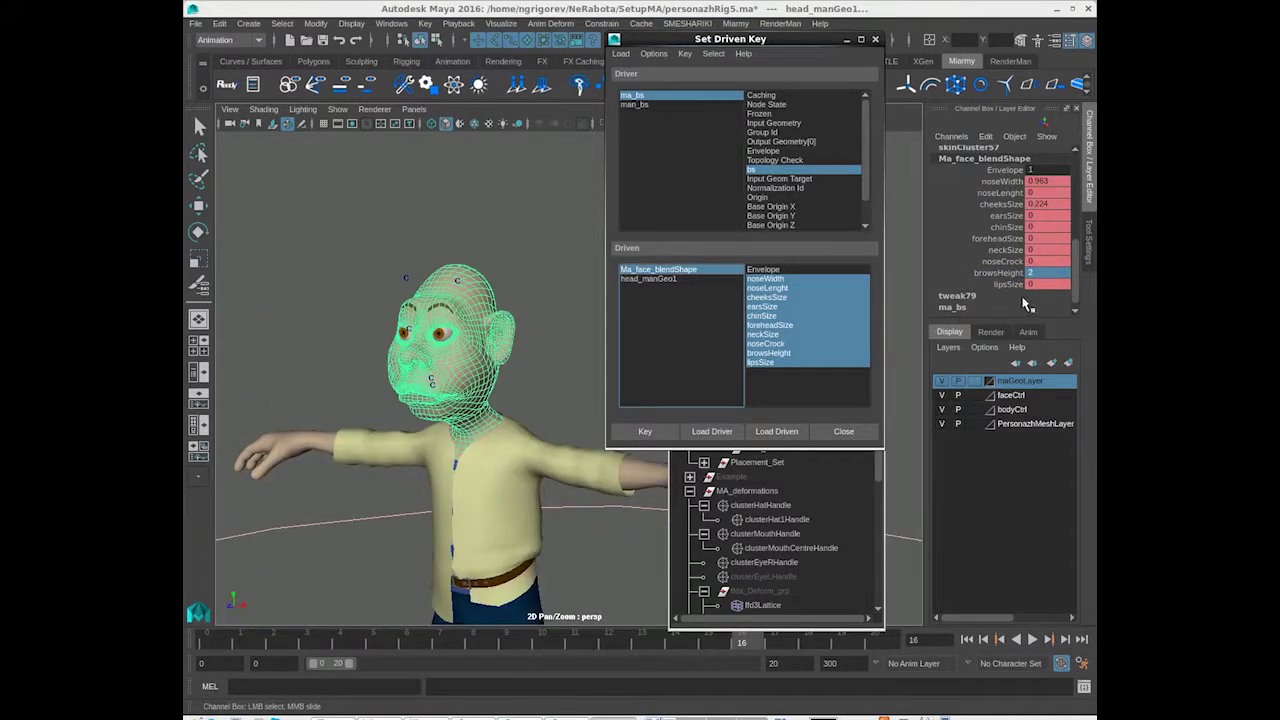
left_click(1040, 193)
type("2")
key("Return")
left_click_drag(580, 320, 500, 395, "alt")
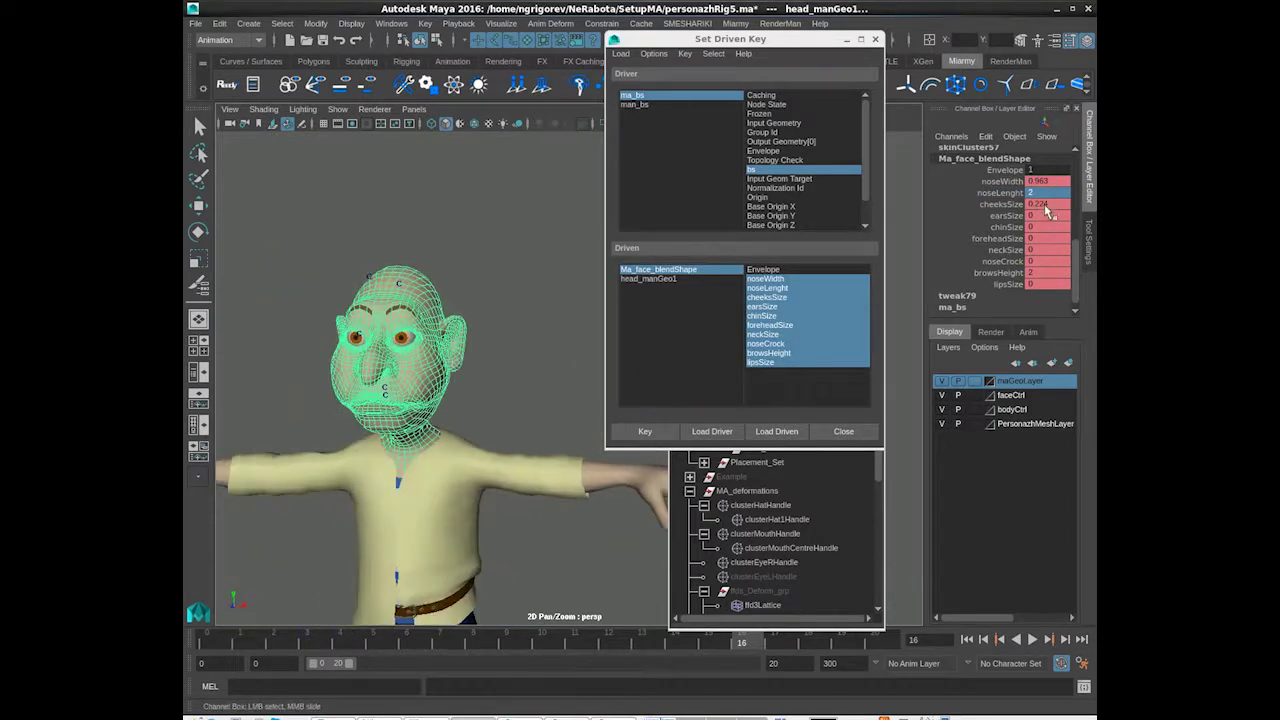
left_click_drag(636, 481, 325, 294, "alt")
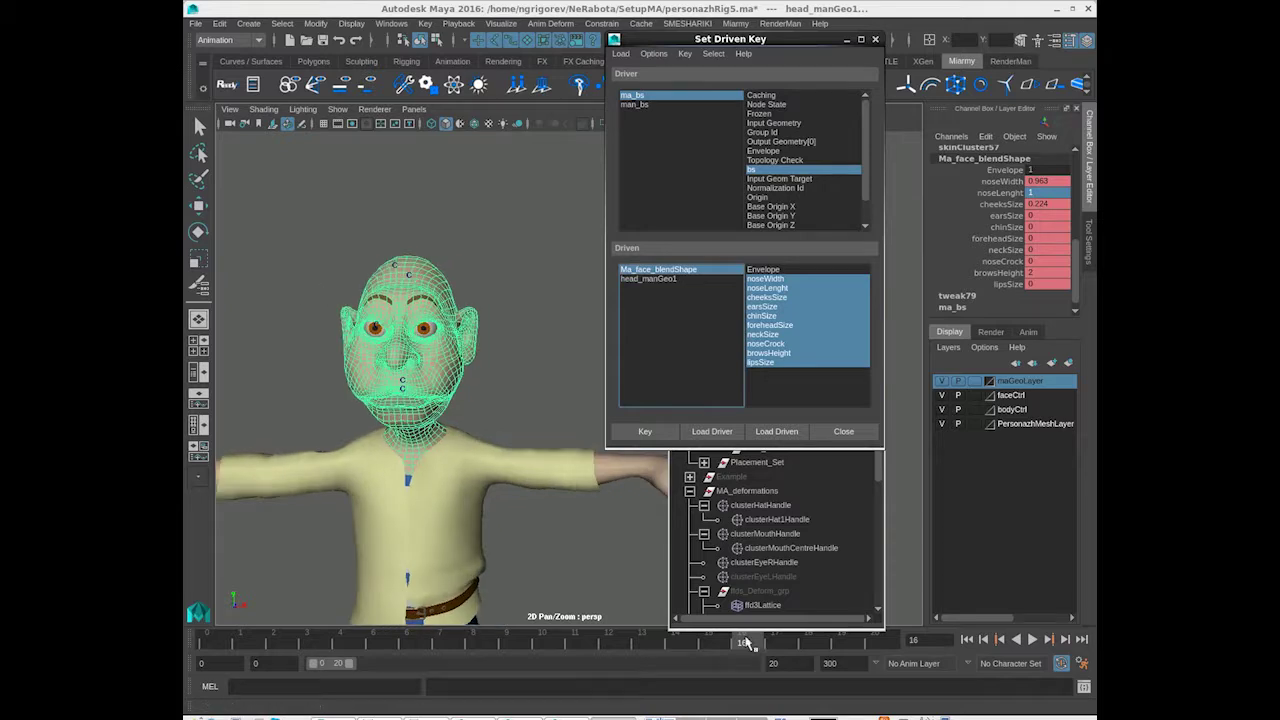
key("alt+v")
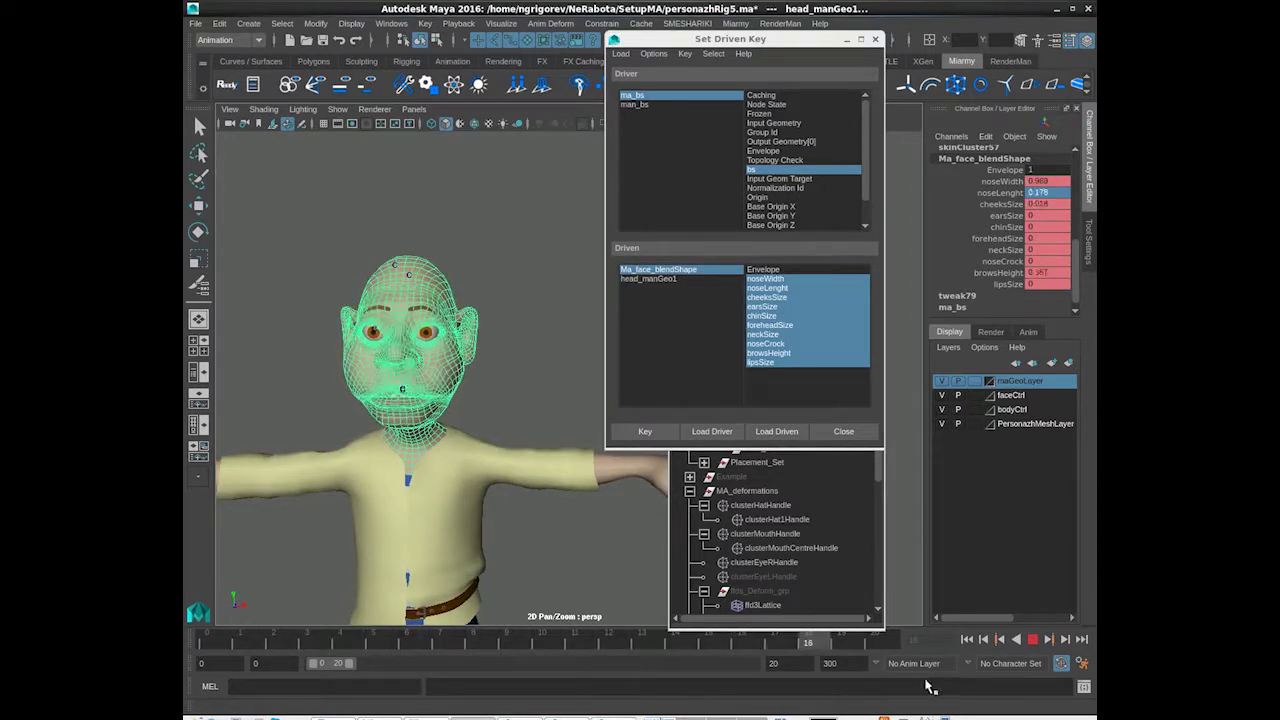
Step: Set driven keys for earsSize at 2 on frame 20 and -0.5 on frame 4, play back the animation, and deselect the head
key("alt+v")
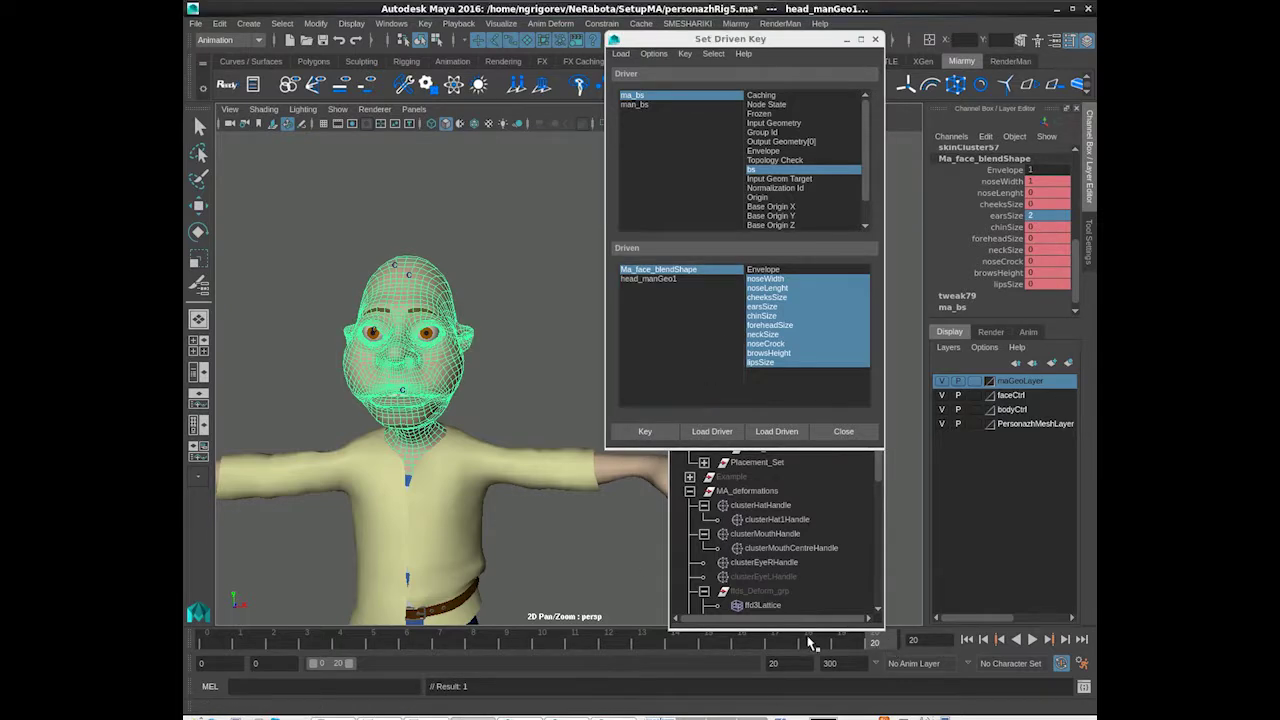
key("alt+v")
left_click(337, 645)
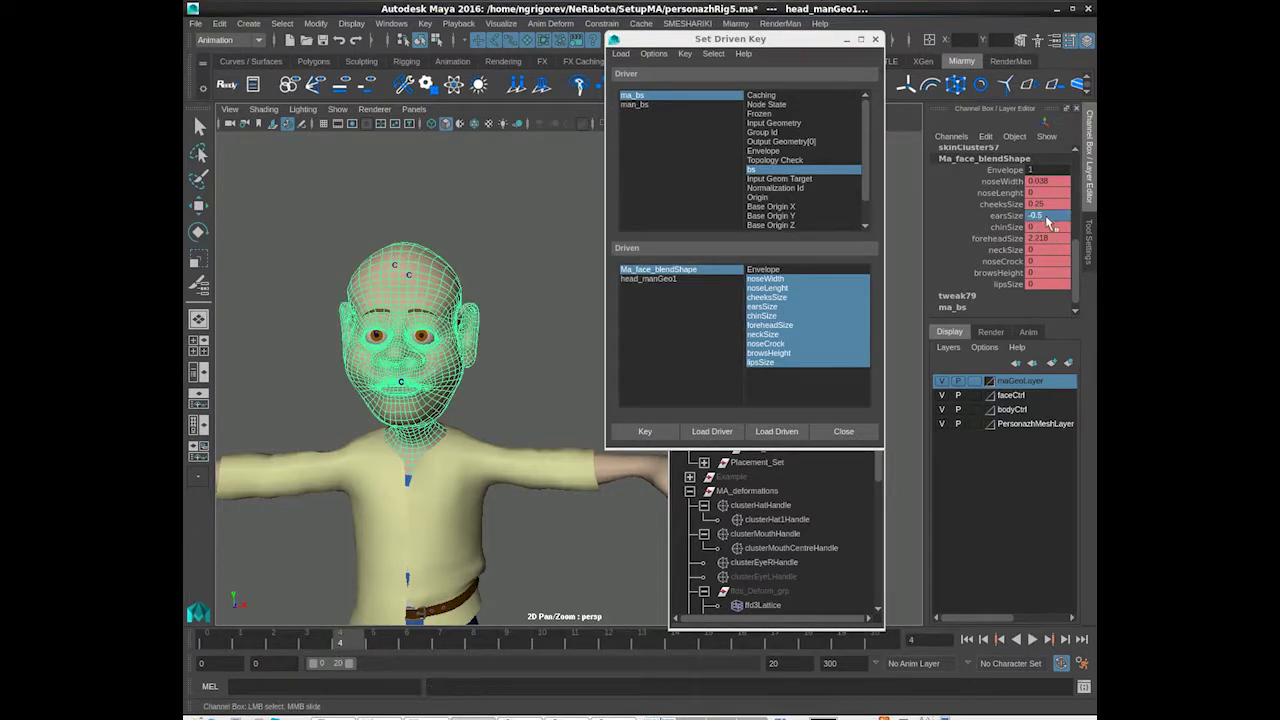
left_click(625, 434)
key("alt+v")
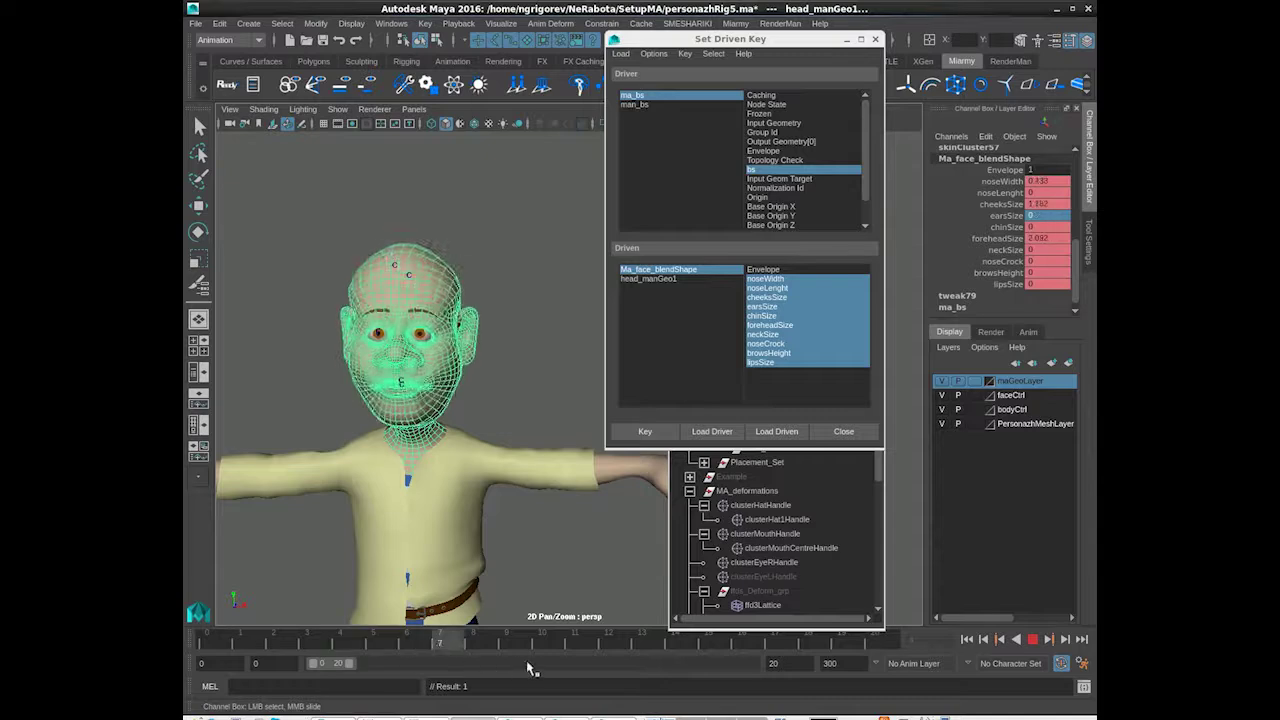
left_click_drag(430, 484, 564, 465, "alt")
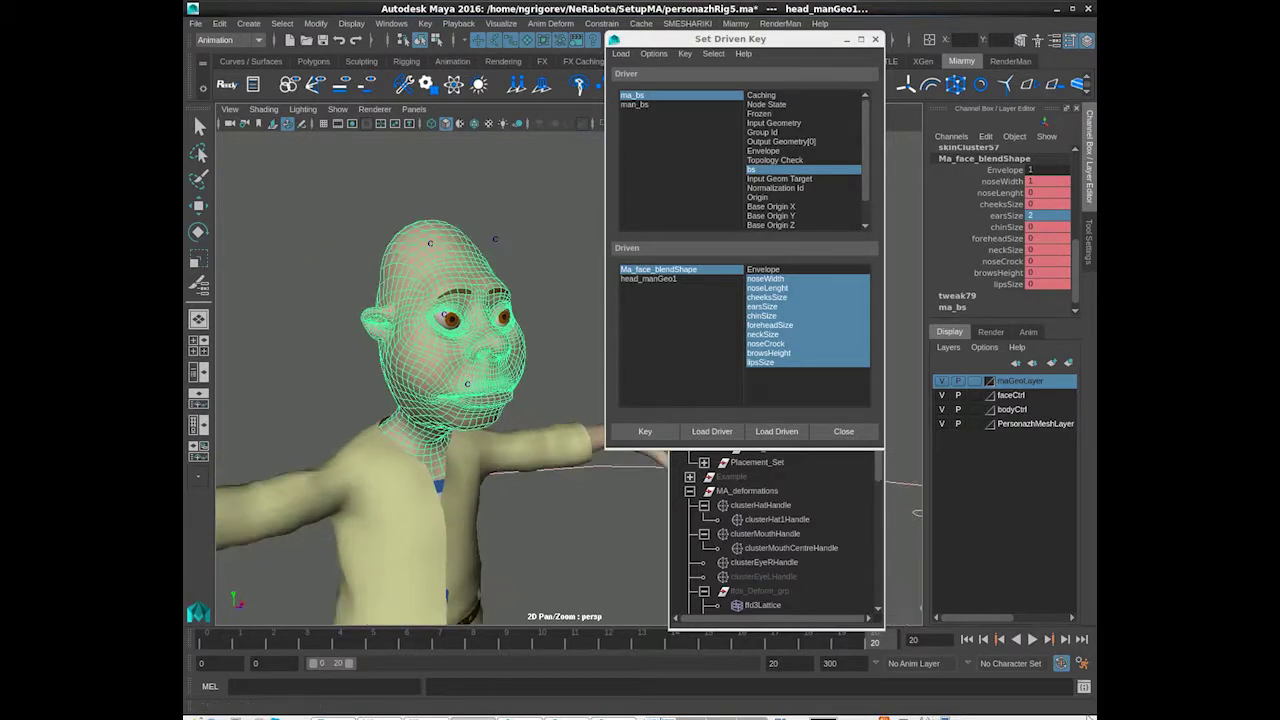
left_click(365, 347)
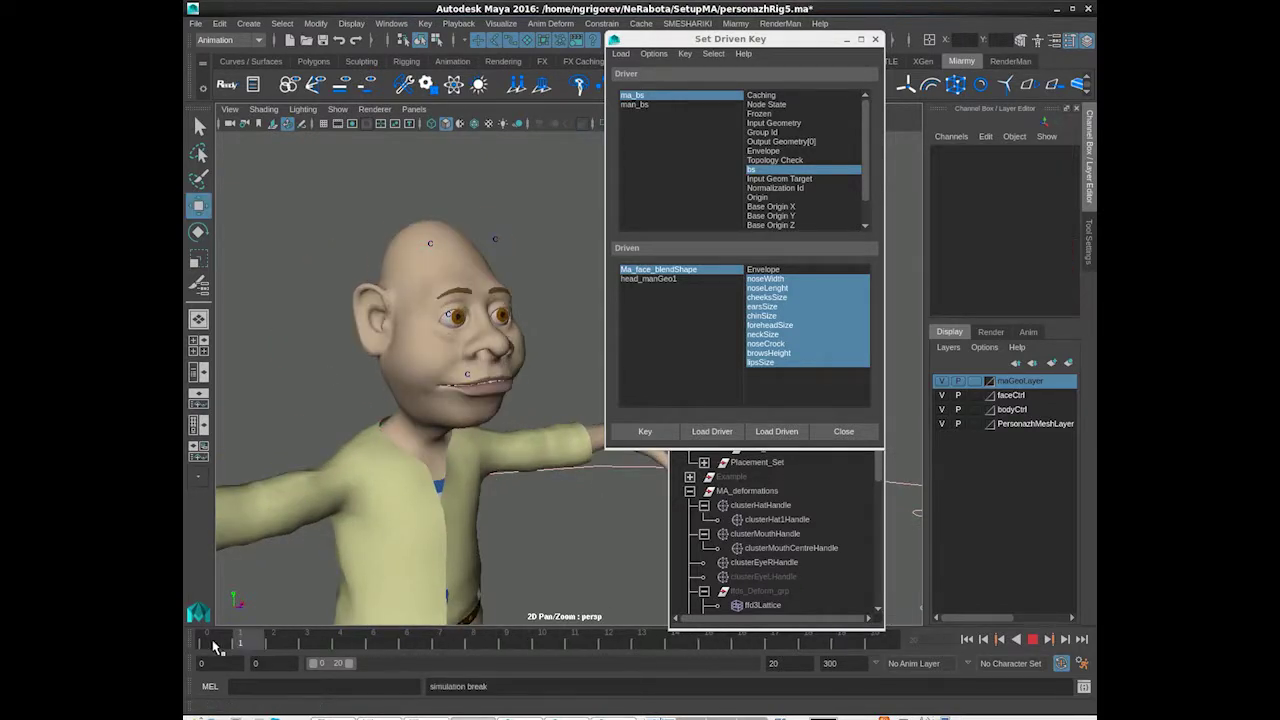